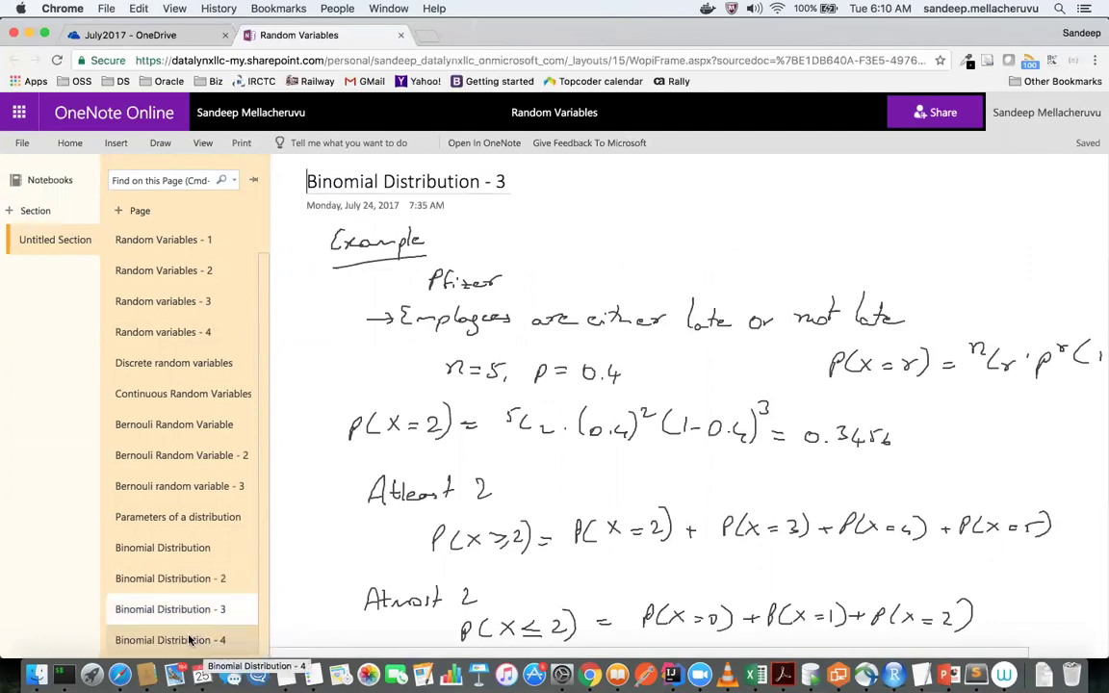
# Add a new page after Binomial Distribution - 4 and title it "Binomial Distribution - 5".
pyautogui.click(173, 640)
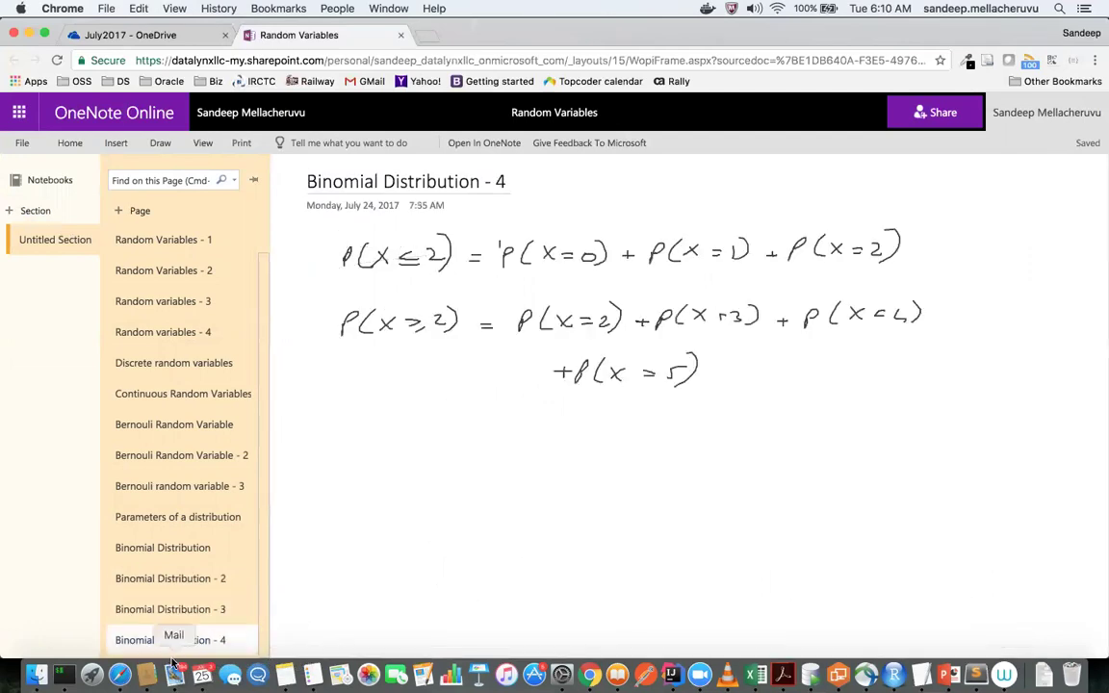
pyautogui.click(249, 218)
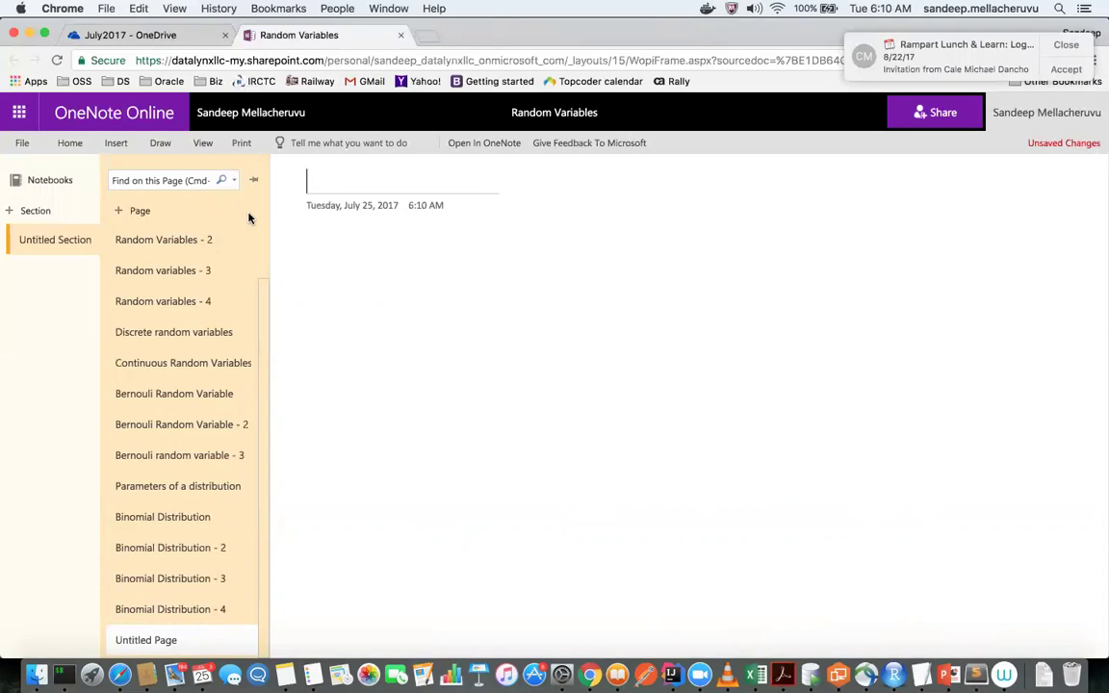
pyautogui.write('Binomial Distribt')
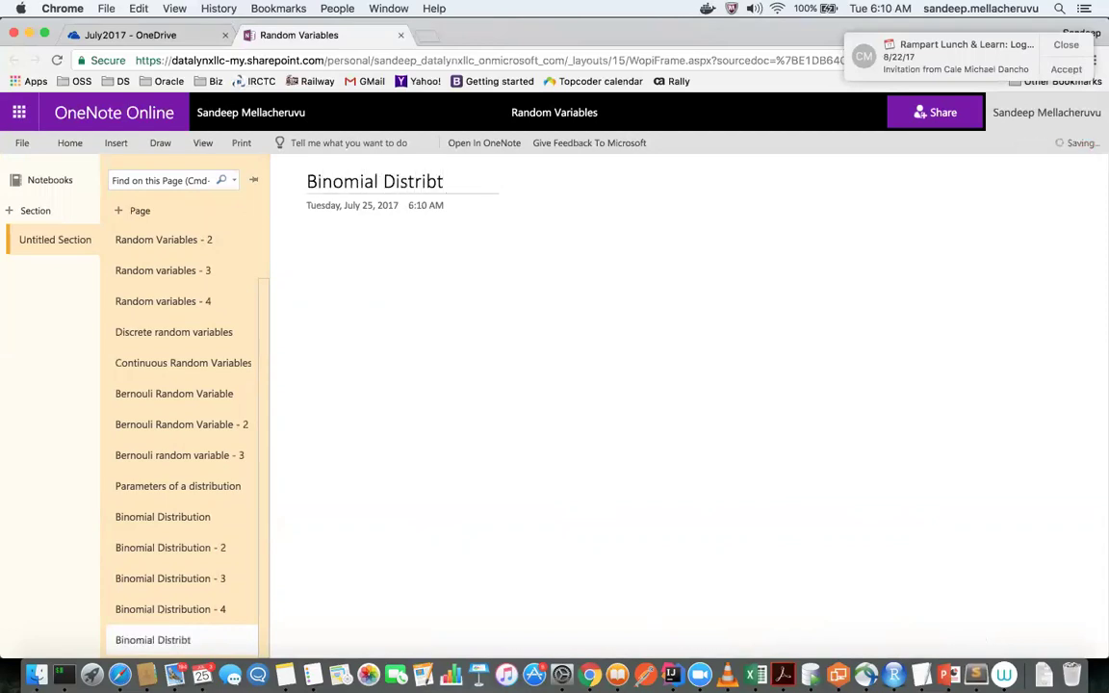
pyautogui.press('BackSpace')
pyautogui.write('ution - 4')
pyautogui.press('BackSpace')
pyautogui.write('5')
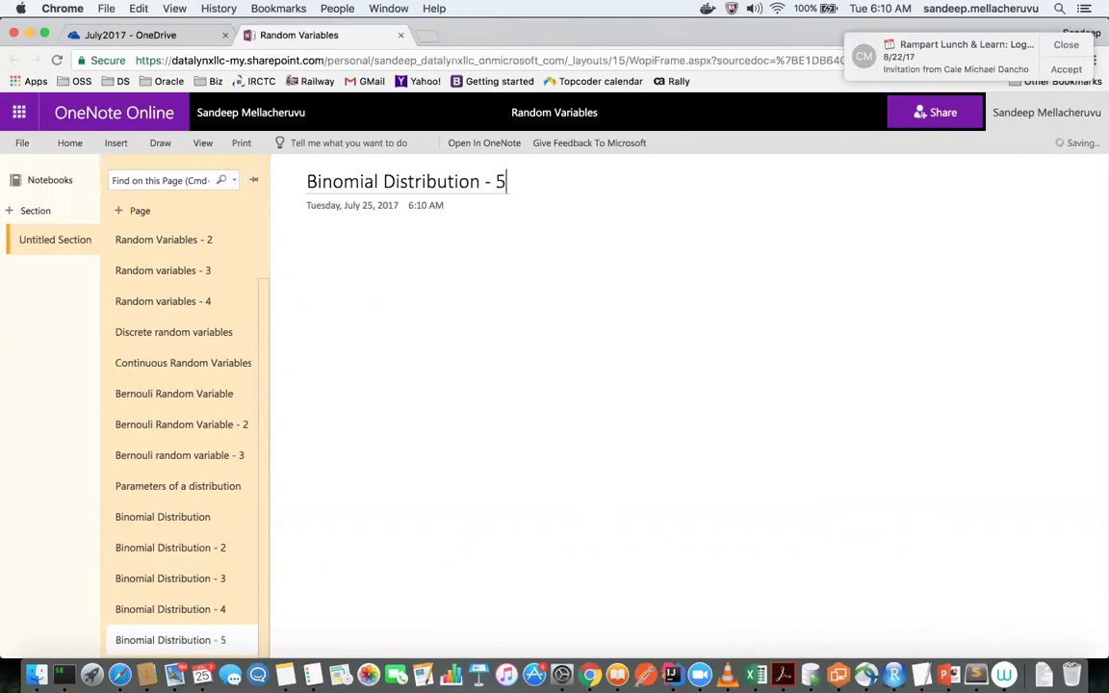
# Switch to Finder and open the Datalynx folder inside the Personal folder of Documents.
pyautogui.click(26, 677)
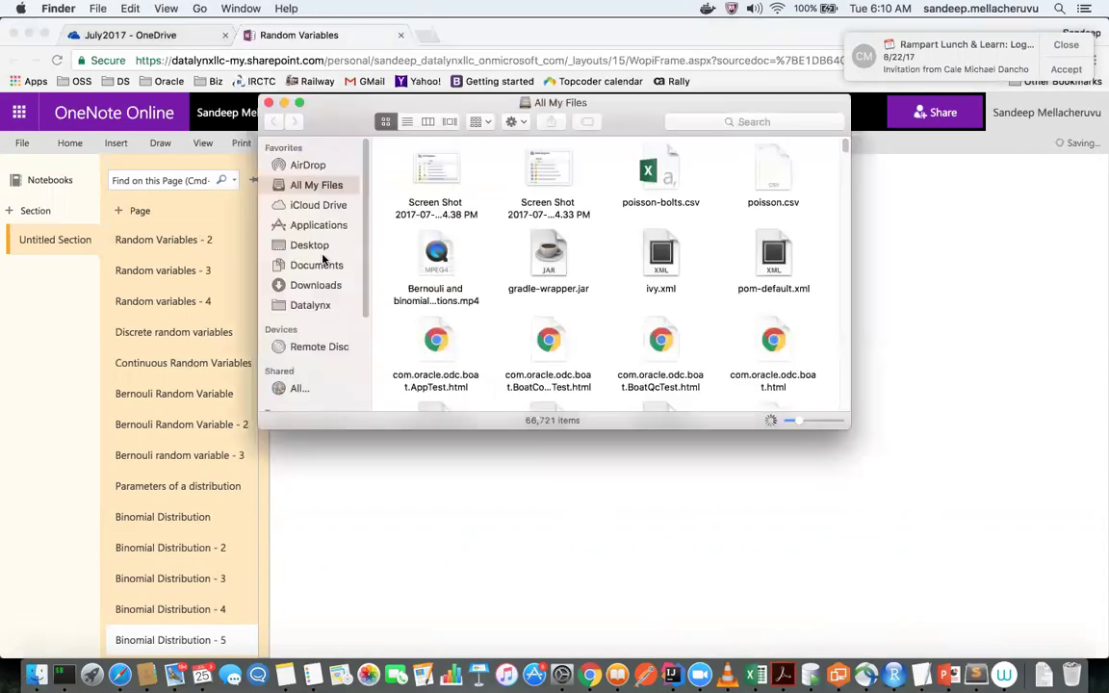
pyautogui.click(290, 261)
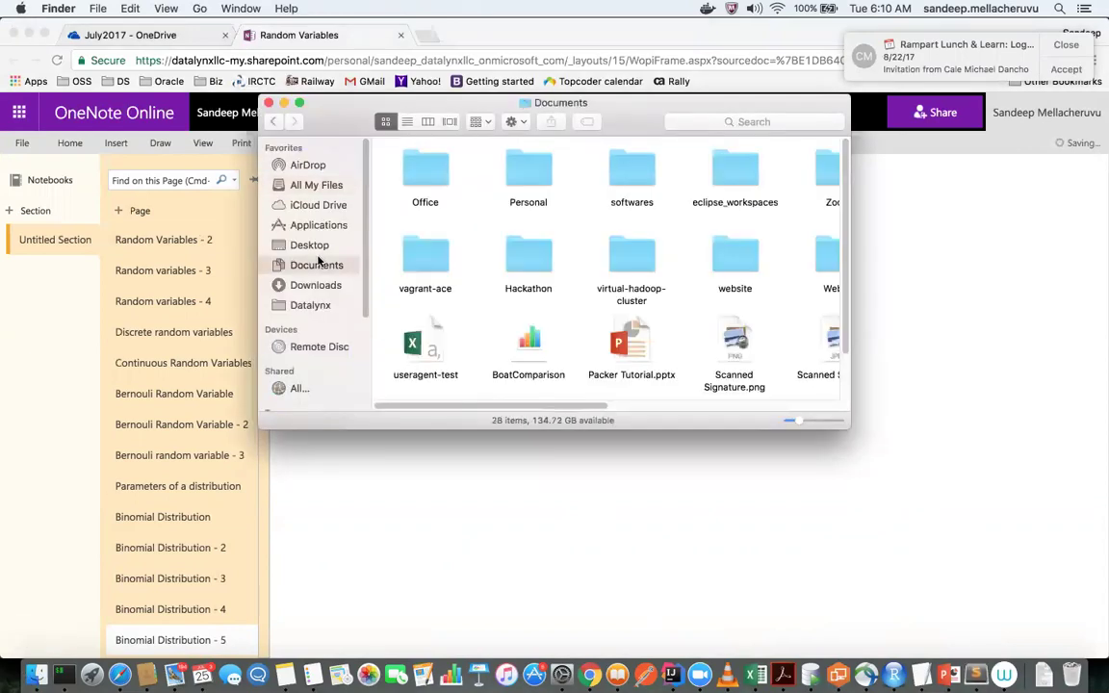
pyautogui.doubleClick(512, 181)
pyautogui.doubleClick(530, 173)
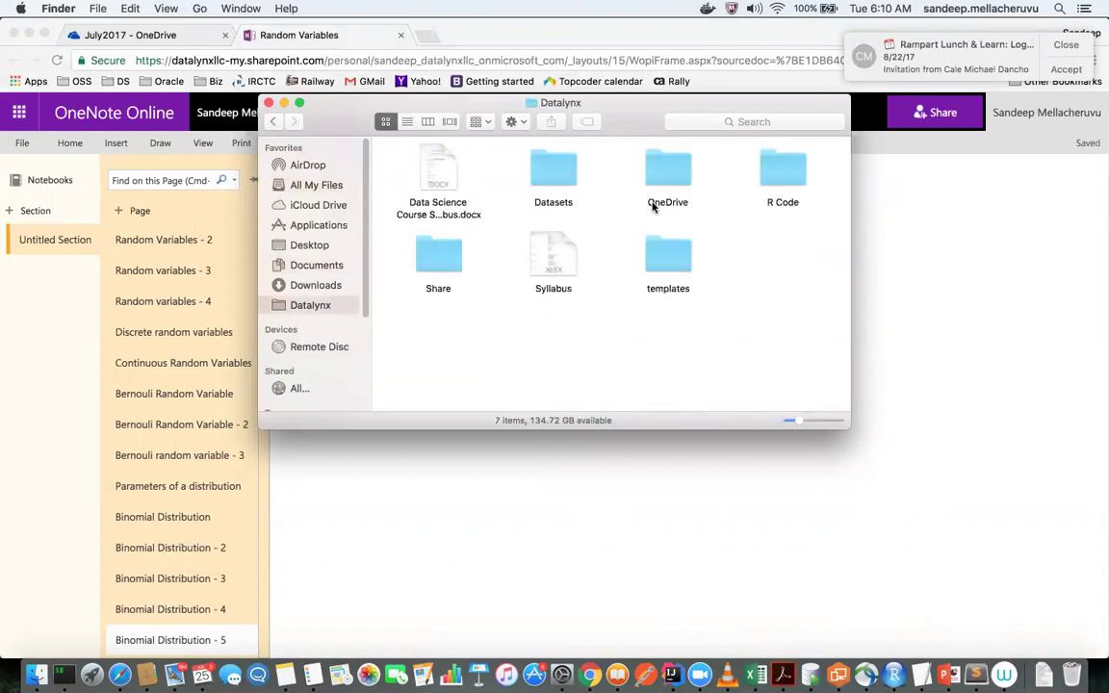
# Open the Datasets folder and enlarge the window to look over its files.
pyautogui.click(544, 174)
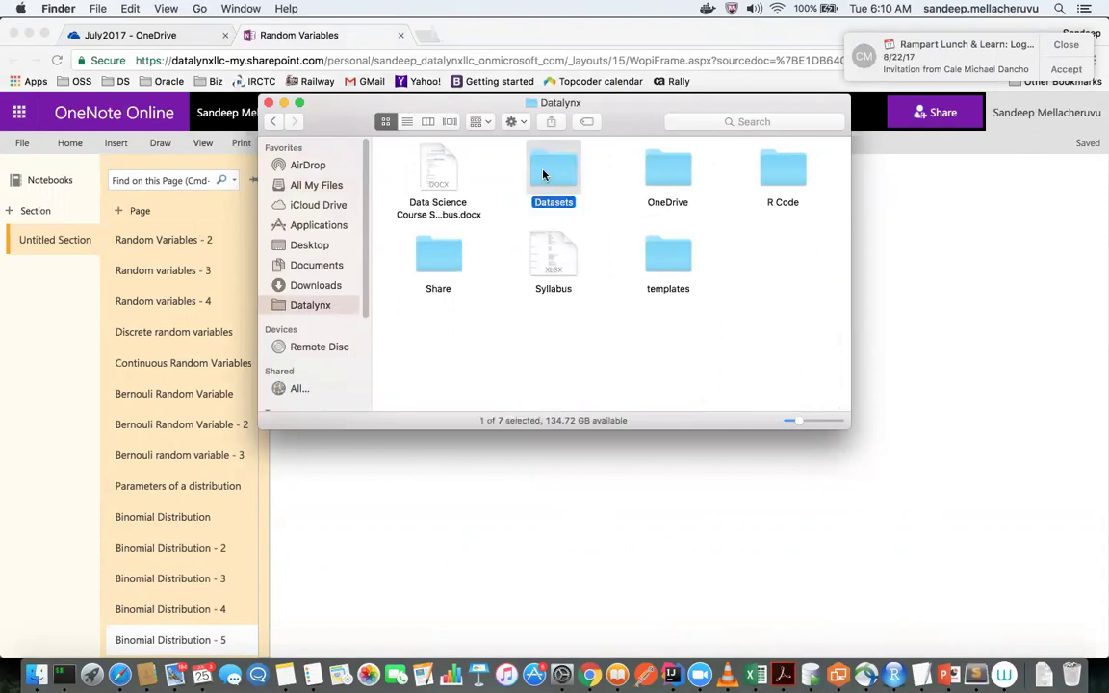
pyautogui.doubleClick(544, 175)
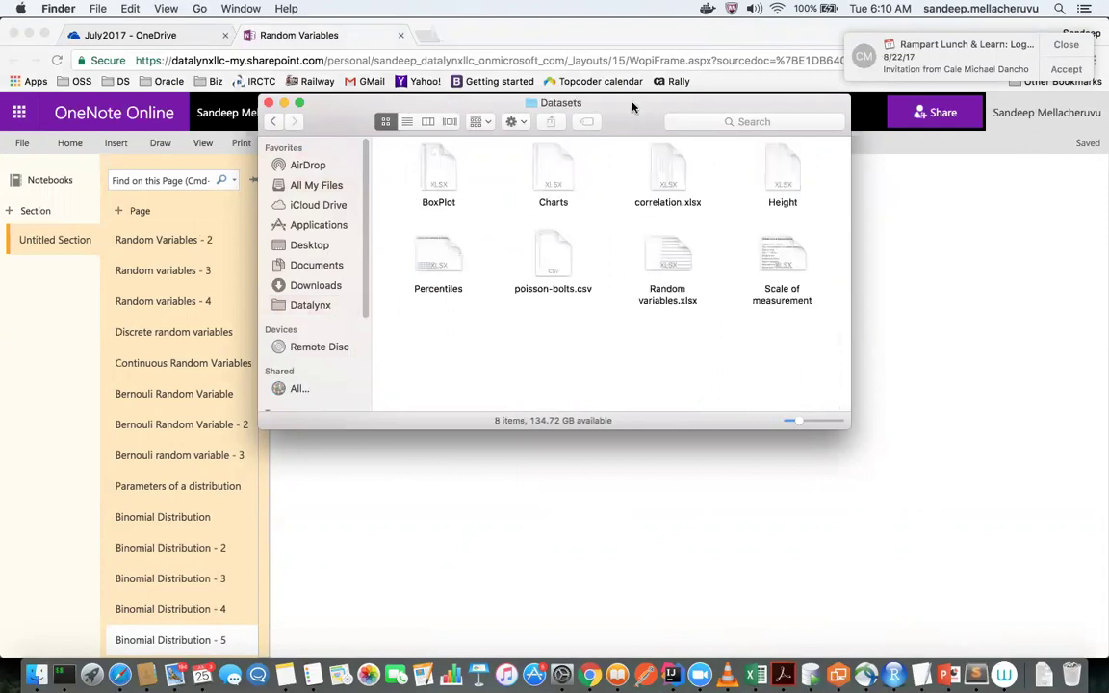
pyautogui.doubleClick(633, 107)
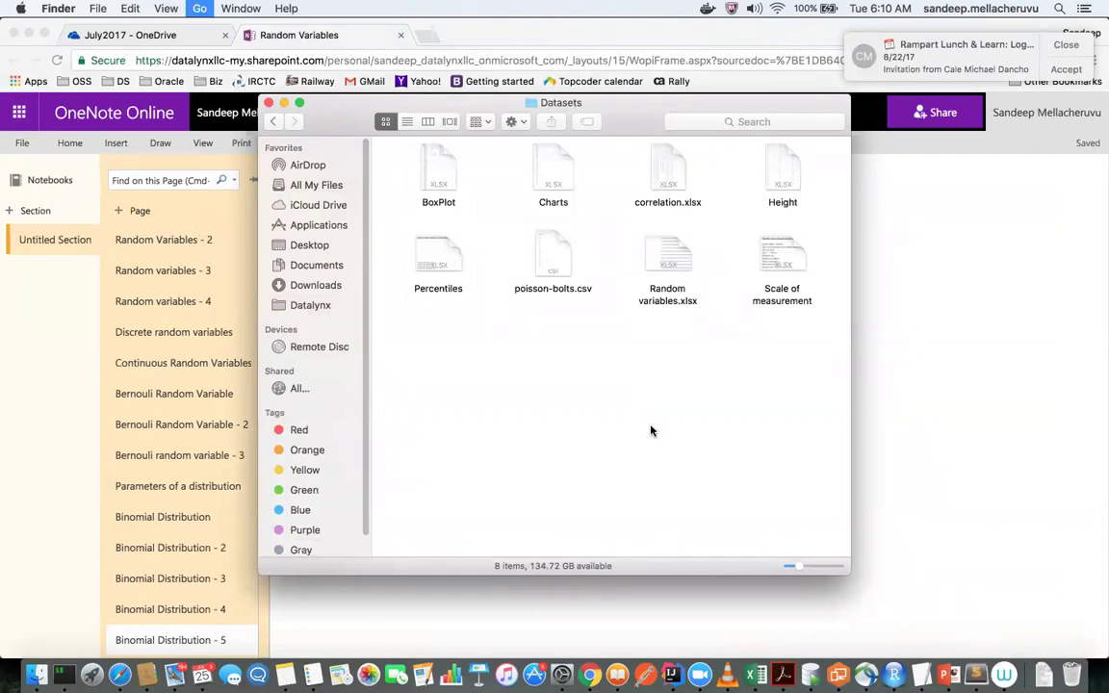
# Open Binomial.xls from the Datalynx templates folder and enlarge its workbook window.
pyautogui.press('super+bracketleft')
pyautogui.doubleClick(667, 255)
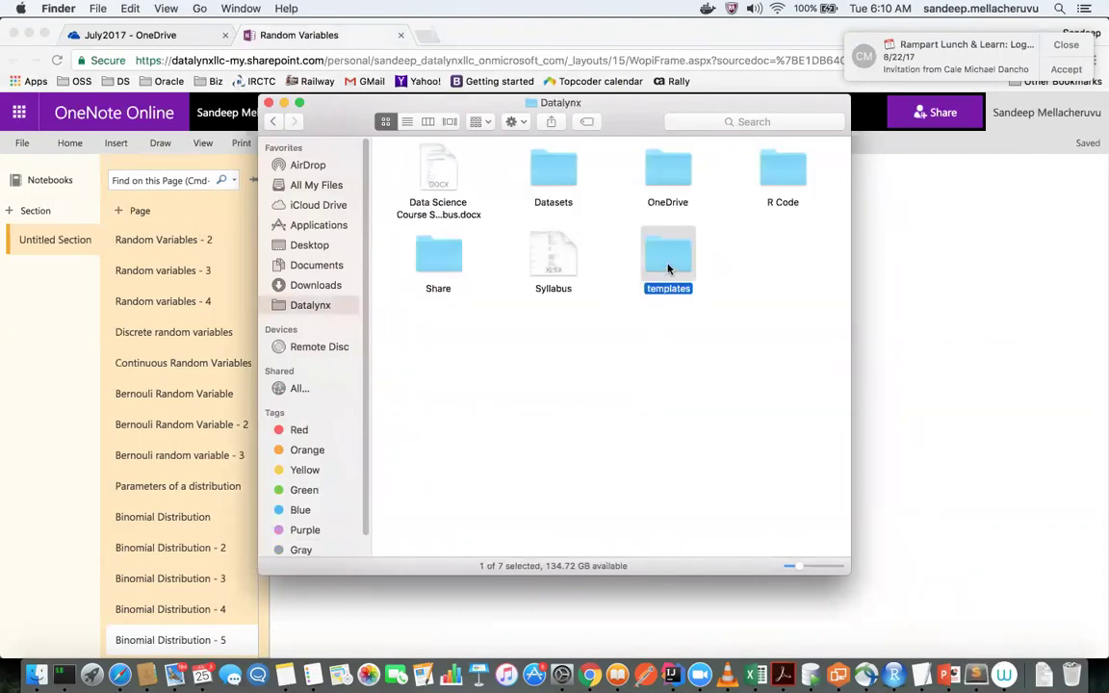
pyautogui.doubleClick(429, 178)
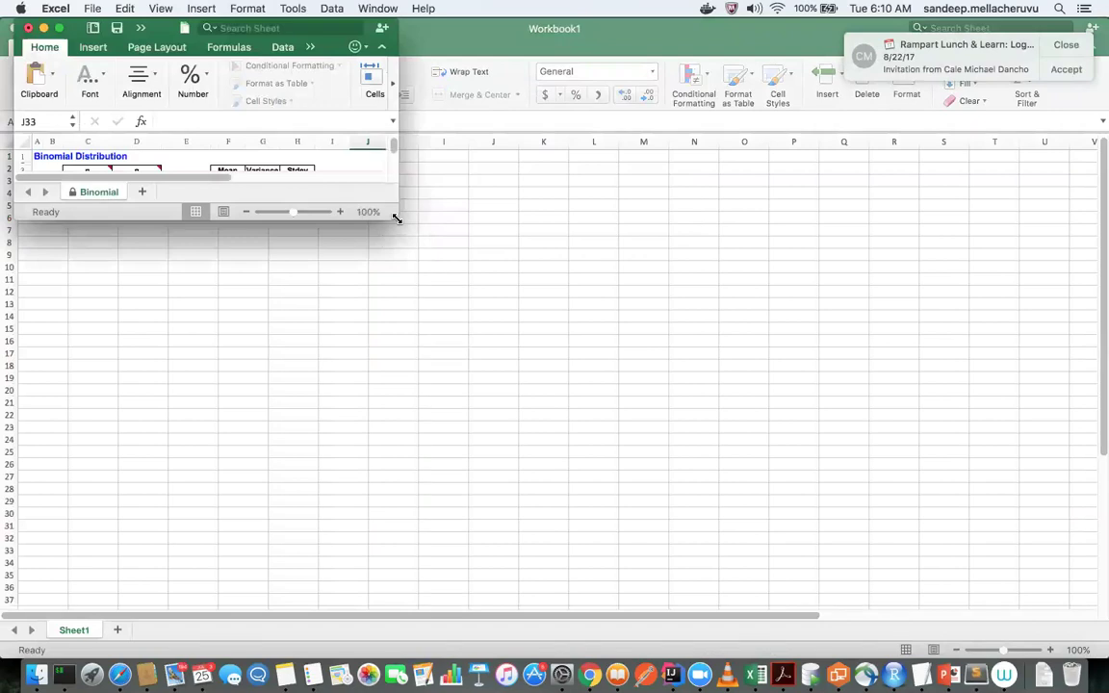
pyautogui.doubleClick(395, 219)
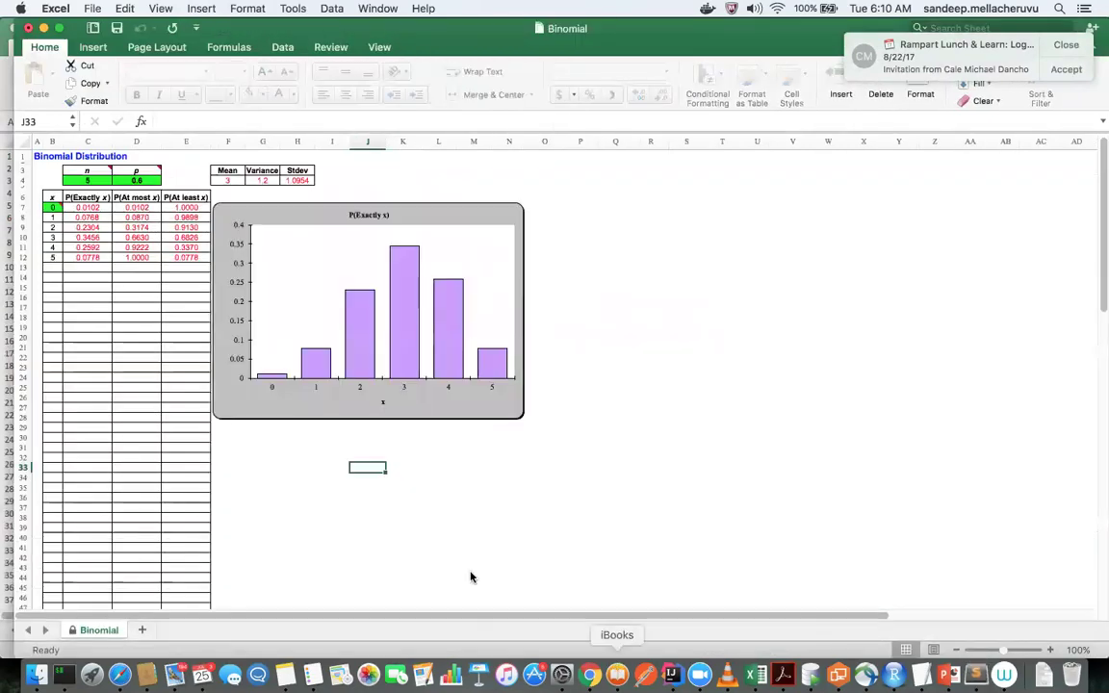
# Return to Finder and look through the datascience folder and Datalynx's Share and templates folders.
pyautogui.press('super+Tab')
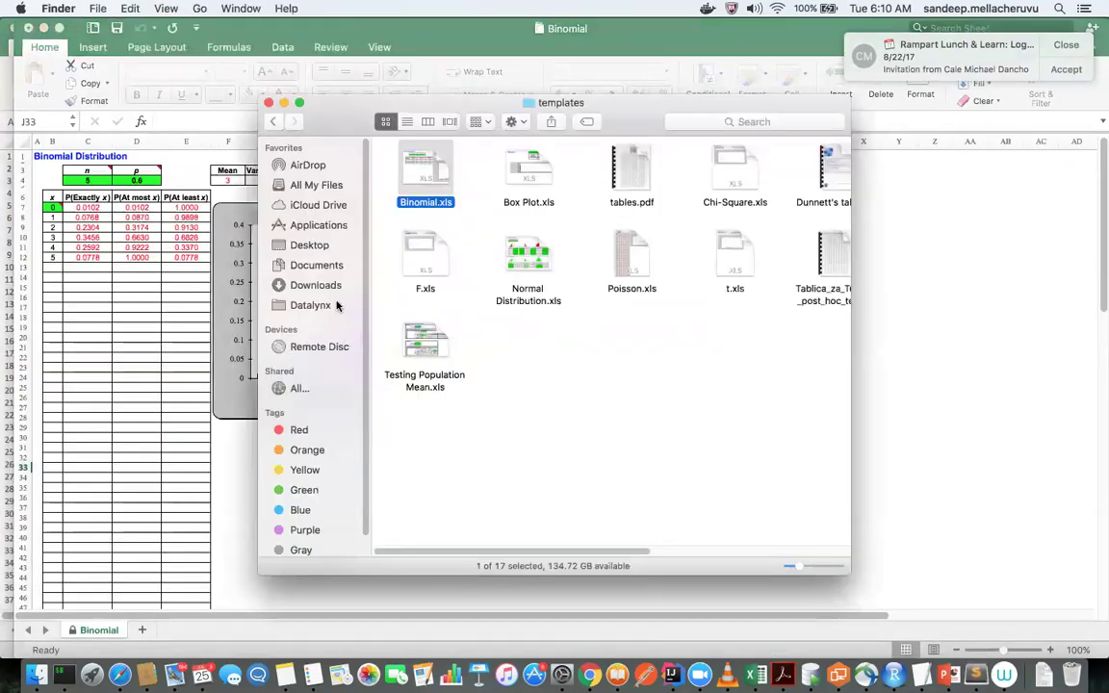
pyautogui.click(316, 306)
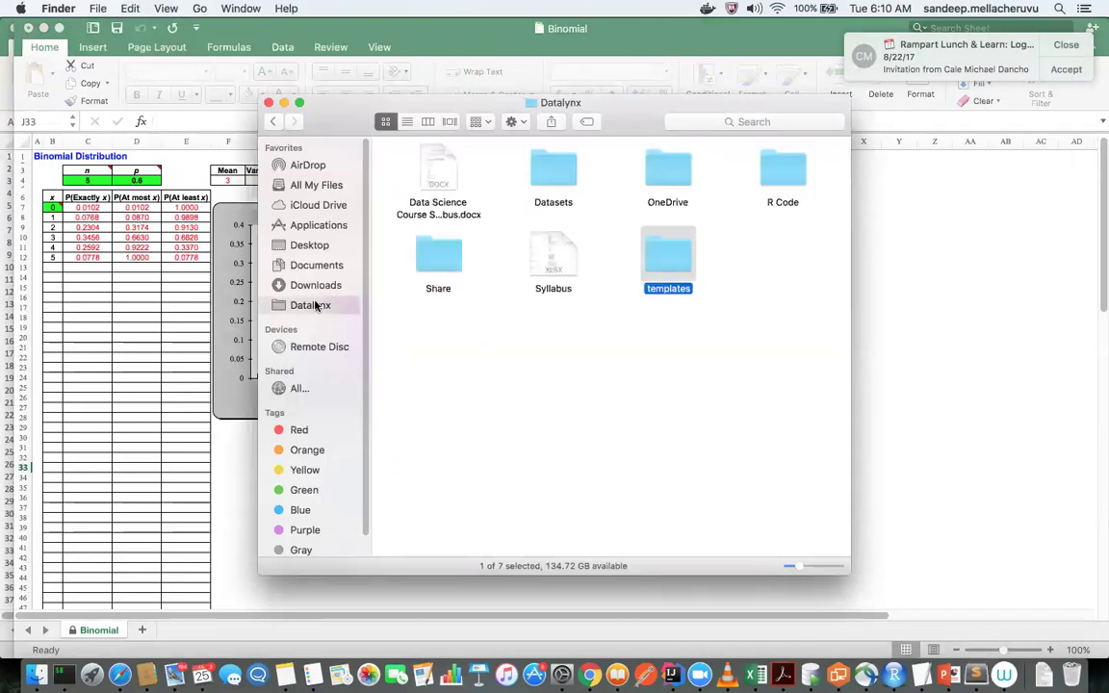
pyautogui.press('super+Up')
pyautogui.doubleClick(648, 183)
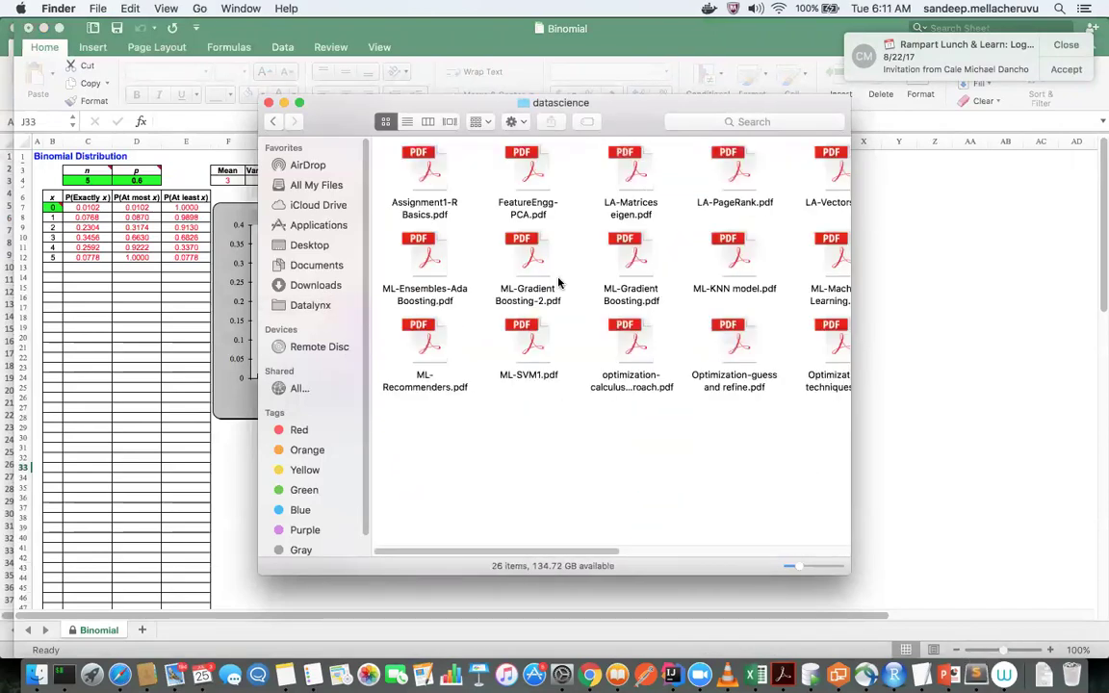
pyautogui.click(273, 121)
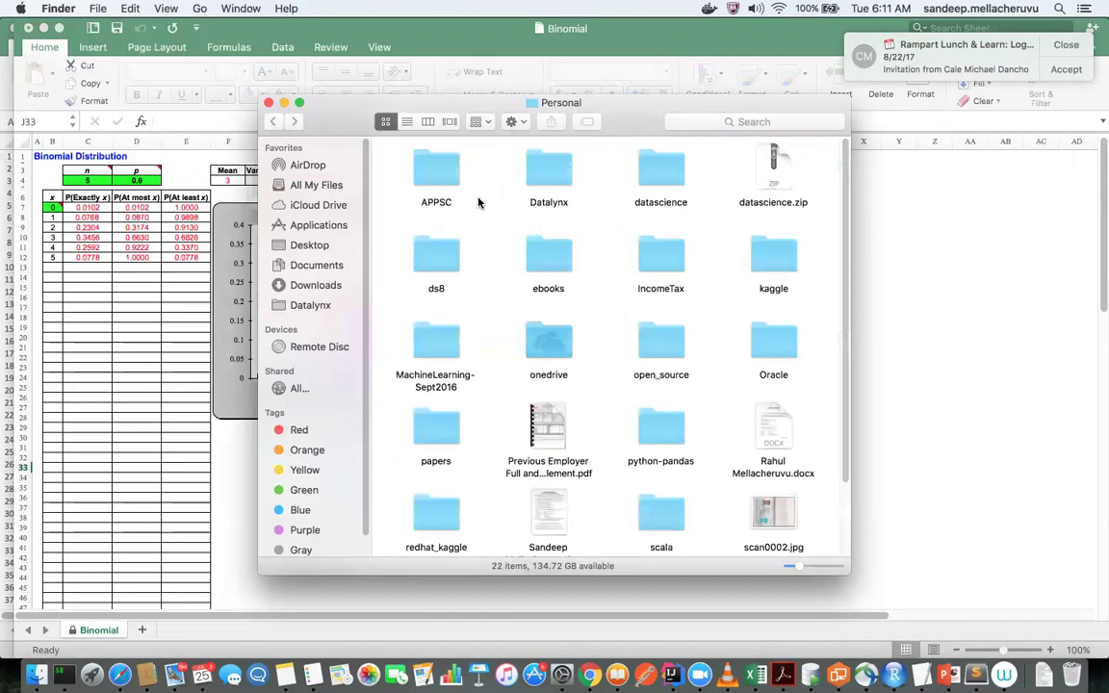
pyautogui.doubleClick(549, 172)
pyautogui.click(443, 265)
pyautogui.doubleClick(445, 271)
pyautogui.press('super+Up')
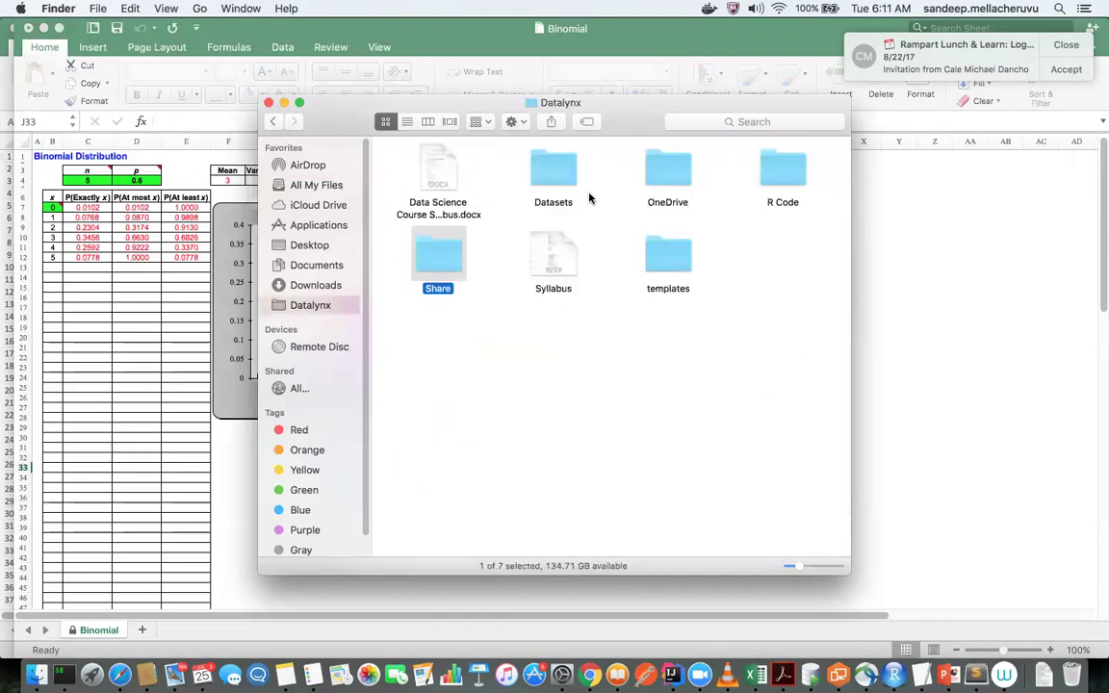
pyautogui.click(660, 251)
pyautogui.press('super+Down')
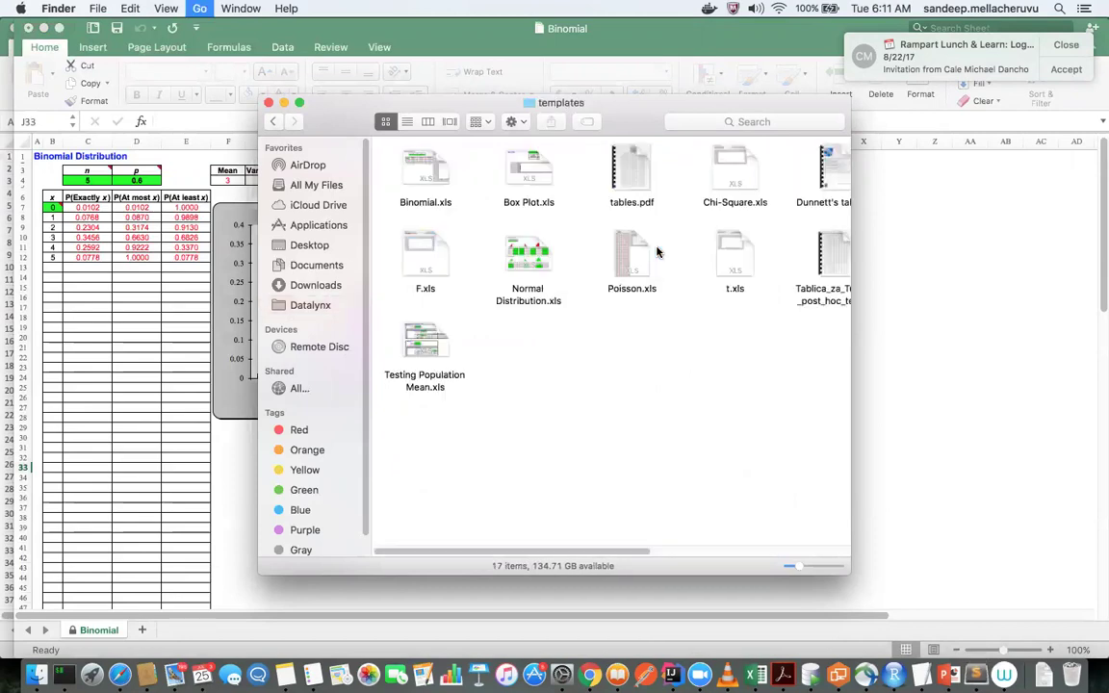
pyautogui.press('super+Up')
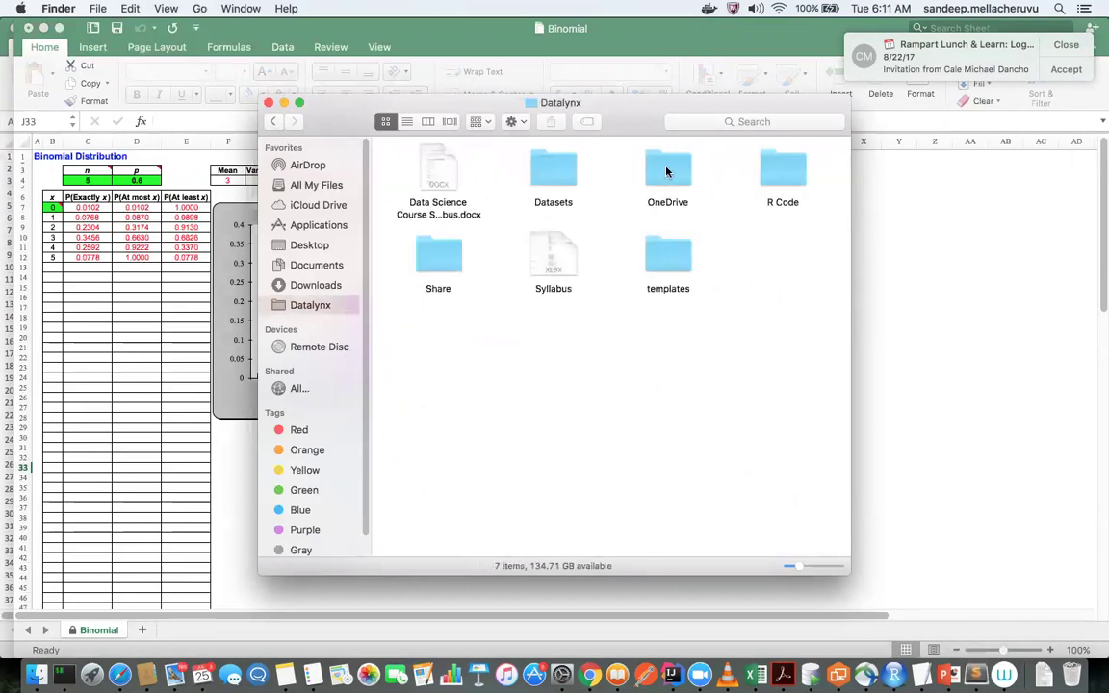
# Browse the Datalynx OneDrive folder down to July2017 and check its templates subfolder.
pyautogui.click(666, 171)
pyautogui.press('super+Down')
pyautogui.click(425, 177)
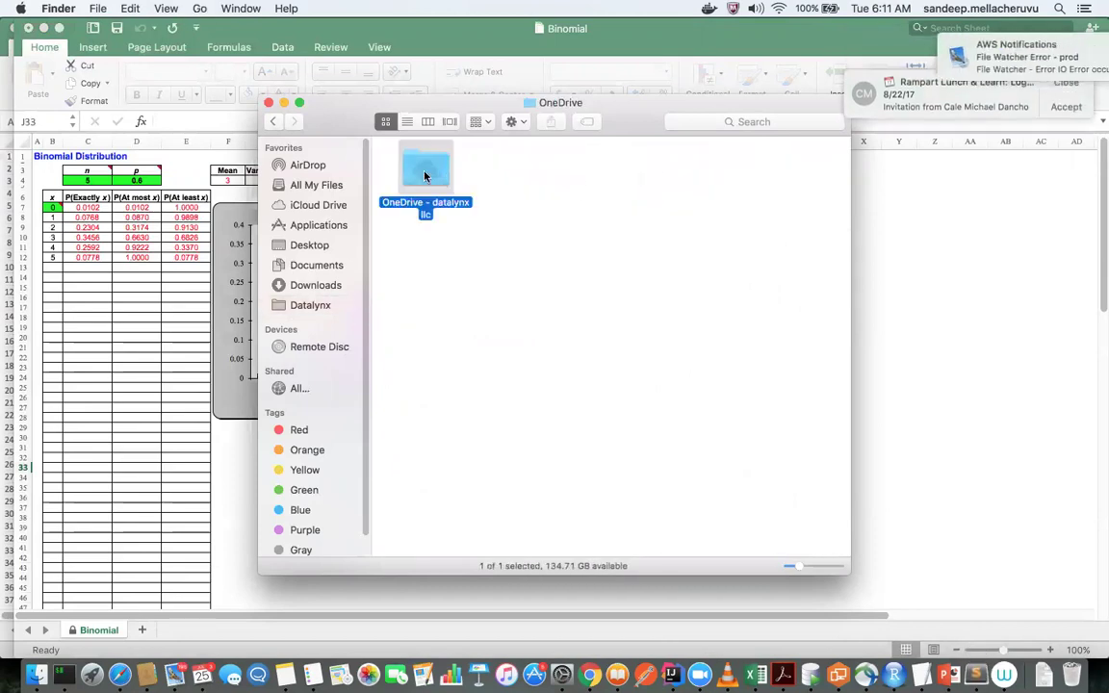
pyautogui.press('super+Down')
pyautogui.click(528, 163)
pyautogui.press('super+Down')
pyautogui.click(438, 151)
pyautogui.press('super+Down')
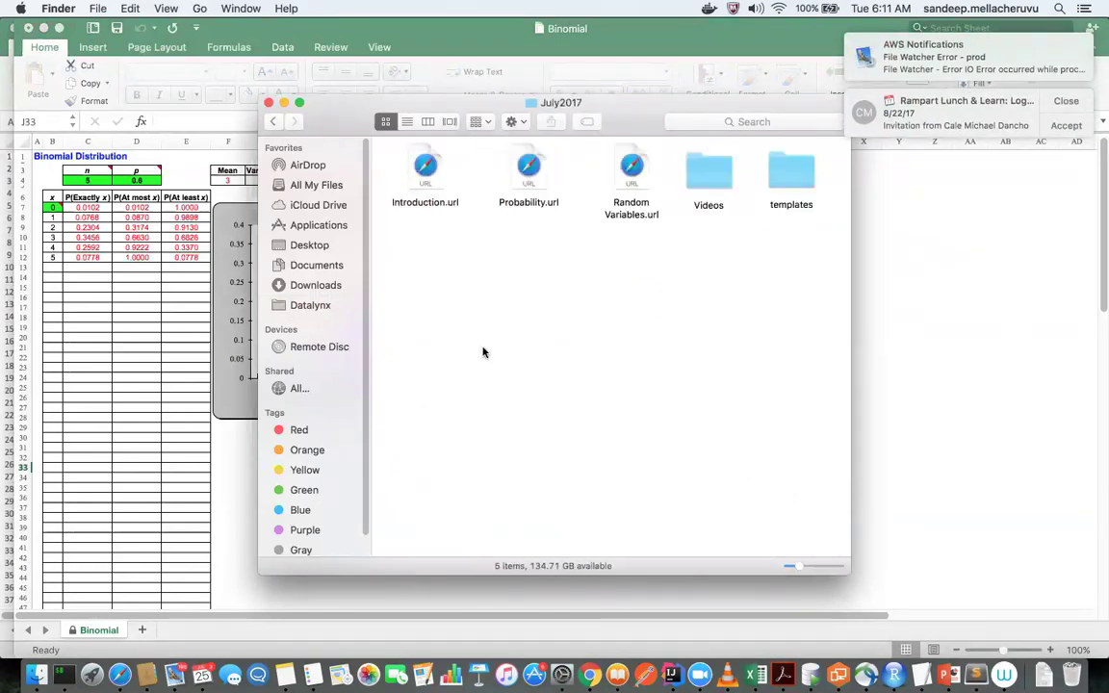
pyautogui.click(791, 172)
pyautogui.press('super+Down')
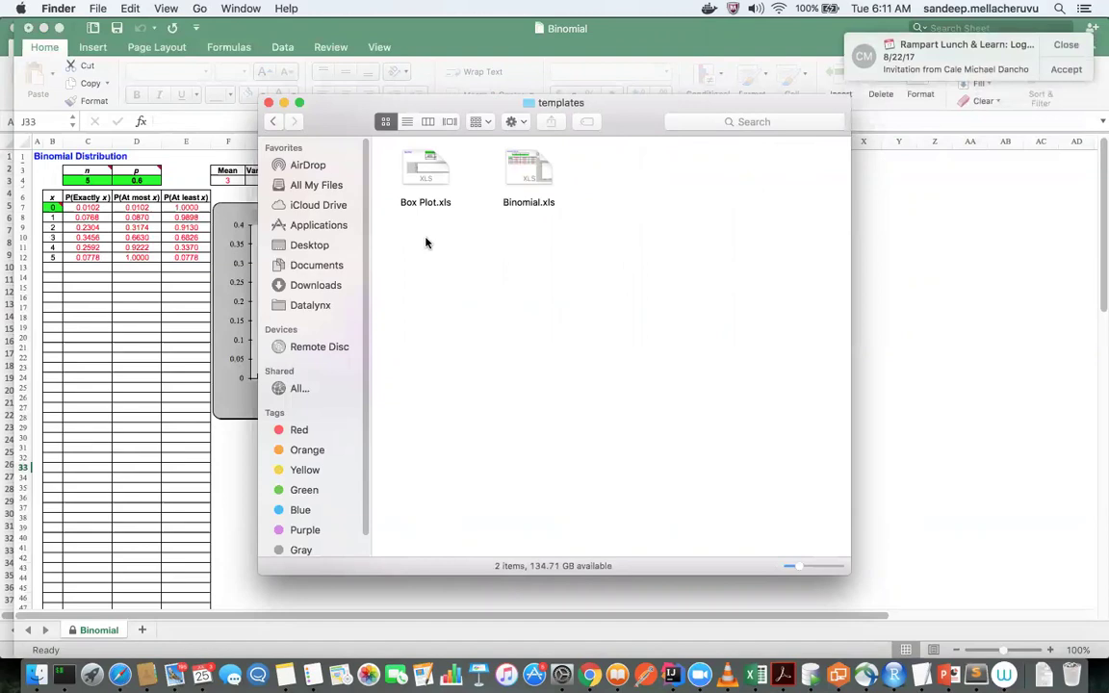
# Look over the Datalynx Datasets folder again, and return to the Binomial workbook in Excel.
pyautogui.press('super+Up')
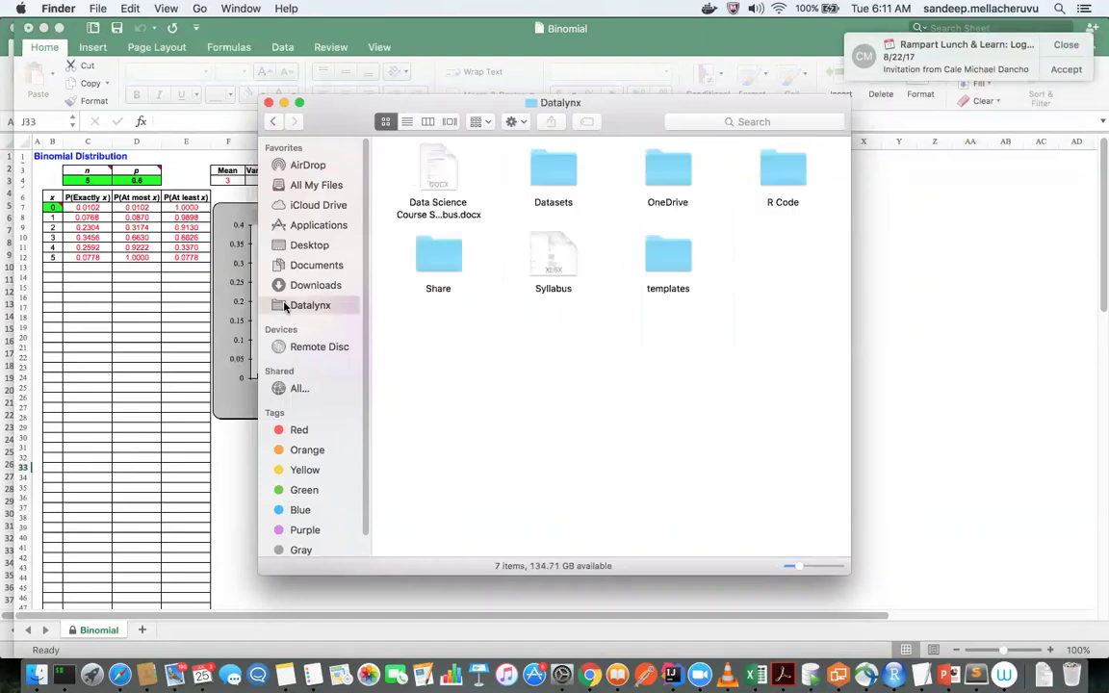
pyautogui.doubleClick(554, 172)
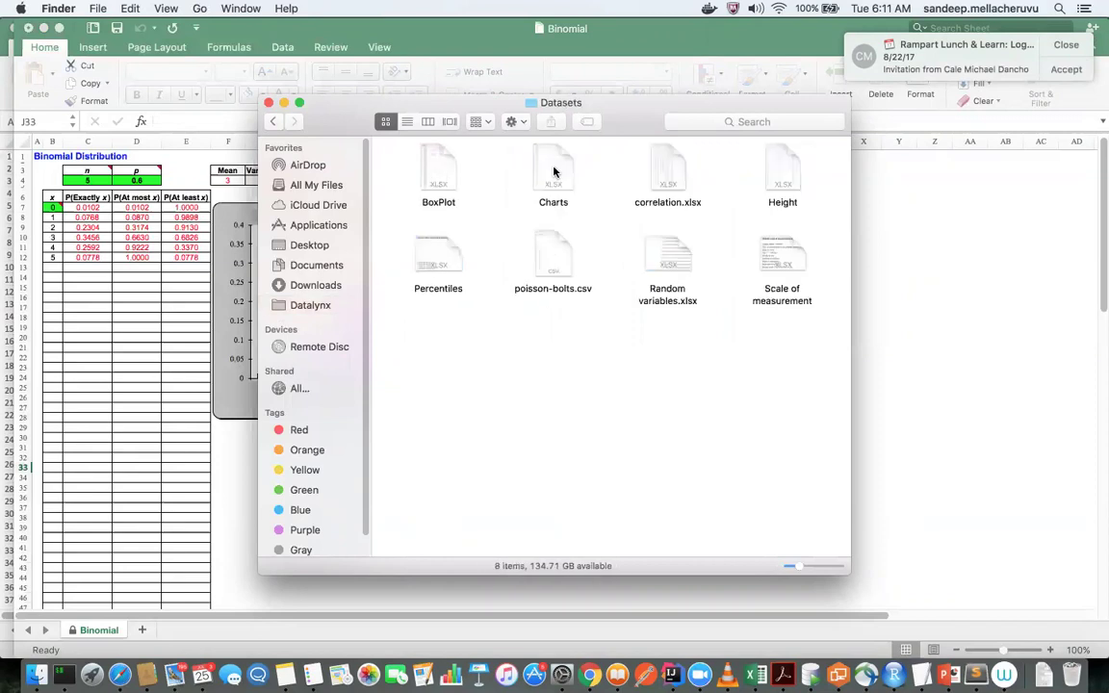
pyautogui.click(226, 484)
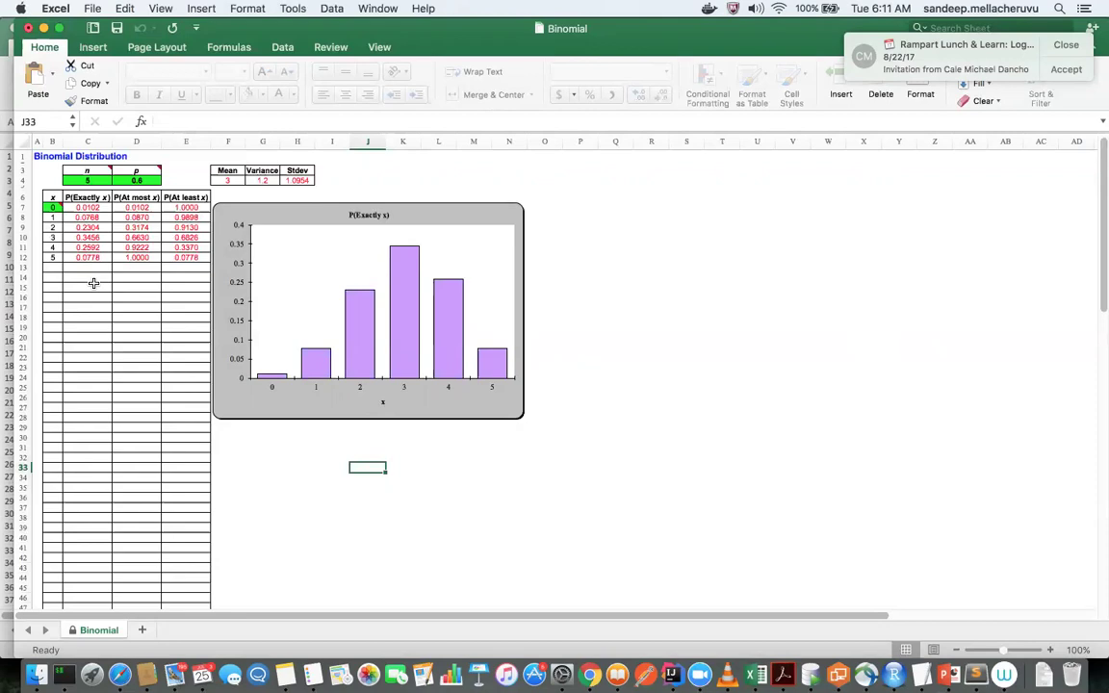
# Switch to the Binomial Distribution - 5 page in Chrome and set up the black pen and its thickness for handwriting.
pyautogui.press('super+Tab')
pyautogui.press('super+Tab')
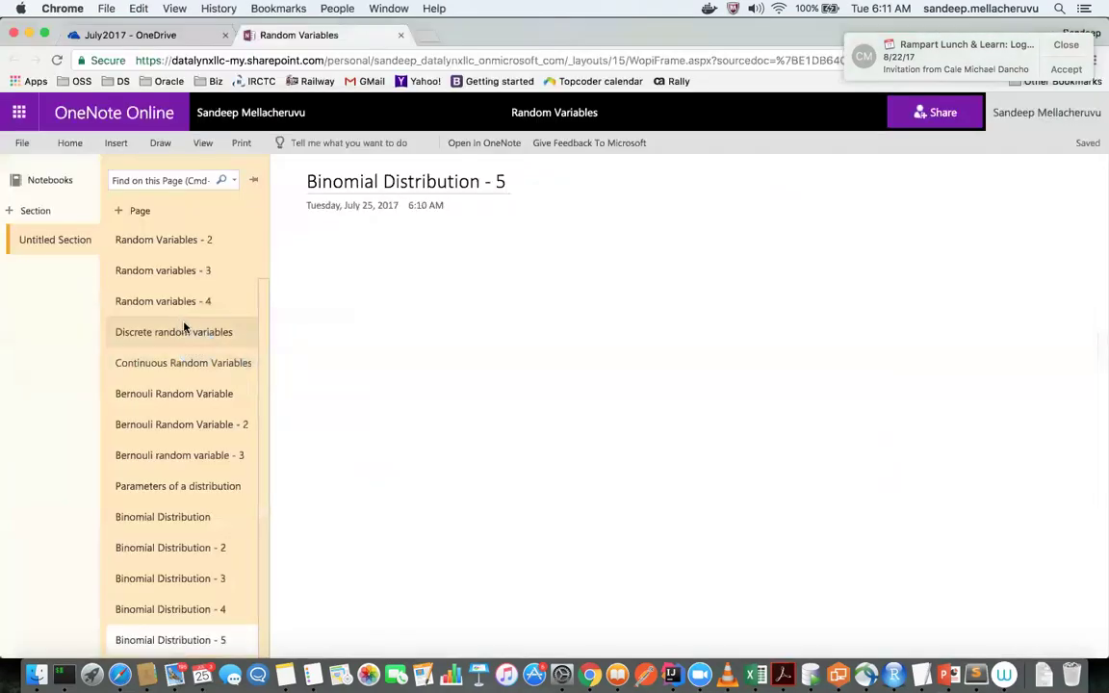
pyautogui.click(161, 144)
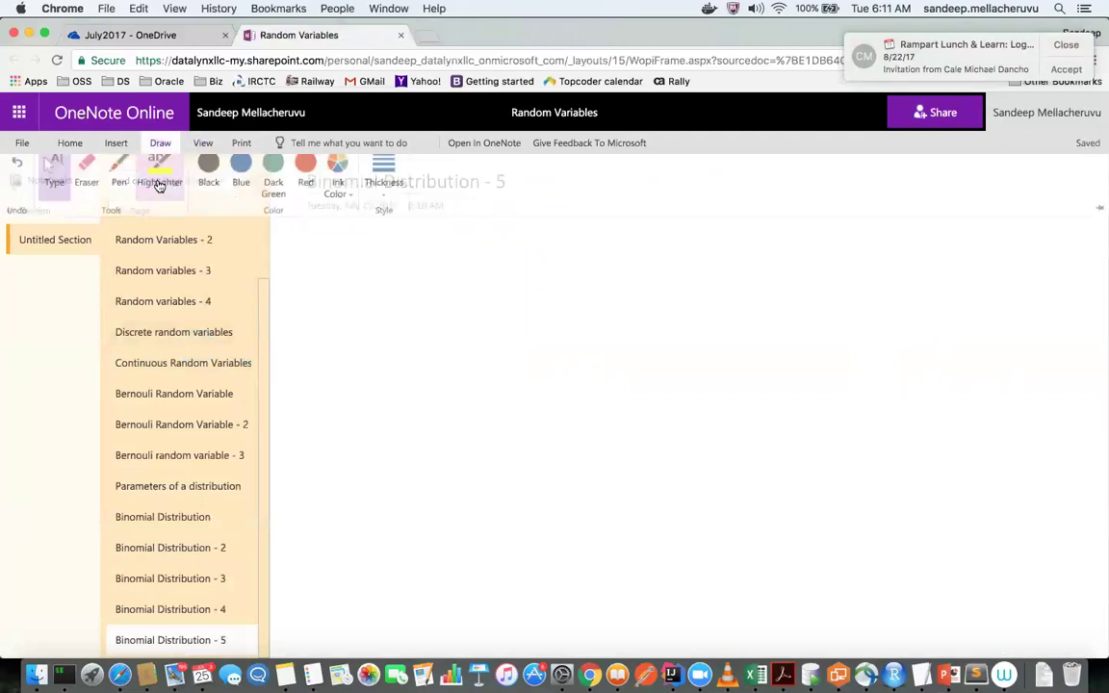
pyautogui.click(118, 178)
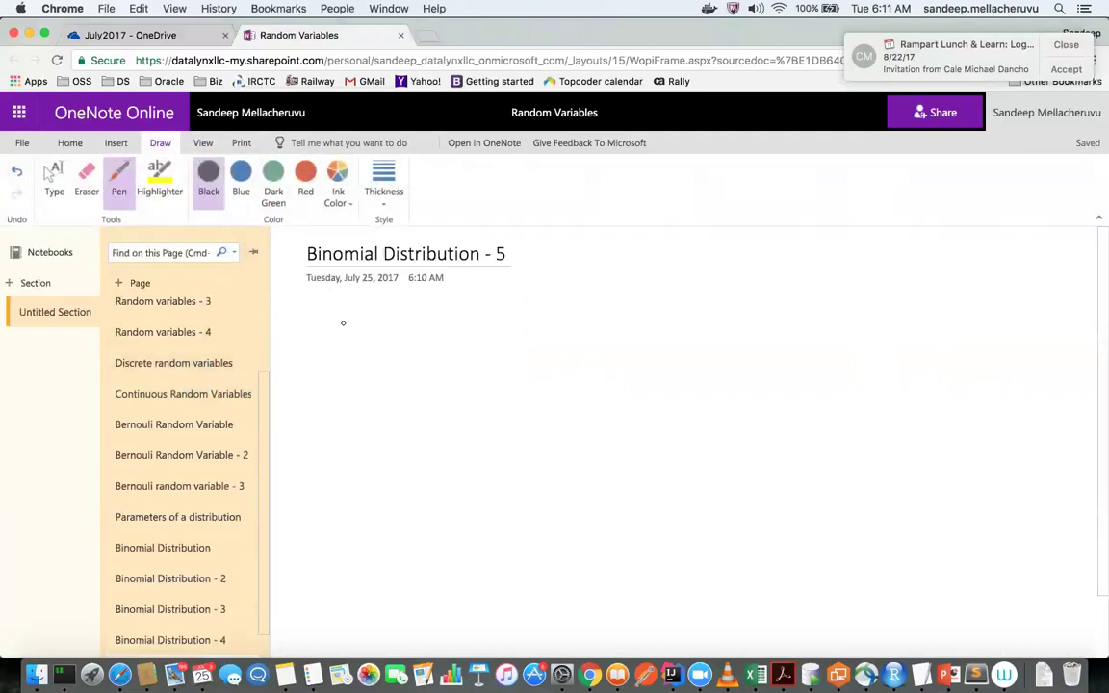
pyautogui.moveTo(329, 327); pyautogui.dragTo(347, 314)
pyautogui.press('super+z')
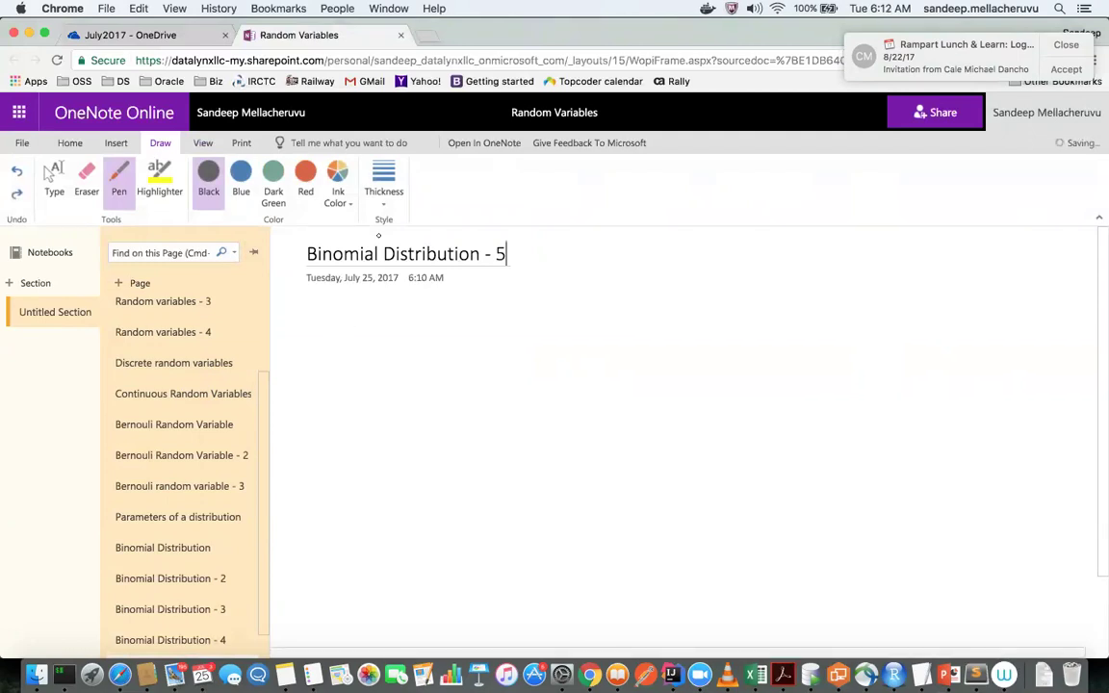
pyautogui.click(383, 178)
pyautogui.click(390, 244)
# Handwrite "Manufacturing a one bolt per day" beneath the page's title and date.
pyautogui.moveTo(322, 325)
pyautogui.mouseDown()
pyautogui.moveTo(325, 313)
pyautogui.moveTo(342, 326)
pyautogui.moveTo(386, 324)
pyautogui.moveTo(404, 301)
pyautogui.moveTo(433, 328)
pyautogui.moveTo(468, 319)
pyautogui.mouseUp()
pyautogui.moveTo(470, 318); pyautogui.dragTo(483, 323)
pyautogui.moveTo(491, 320)
pyautogui.mouseDown()
pyautogui.moveTo(487, 342)
pyautogui.moveTo(573, 321)
pyautogui.mouseUp()
pyautogui.moveTo(575, 327); pyautogui.dragTo(591, 327)
pyautogui.moveTo(594, 324)
pyautogui.mouseDown()
pyautogui.moveTo(626, 309)
pyautogui.moveTo(634, 326)
pyautogui.mouseUp()
pyautogui.moveTo(641, 324); pyautogui.dragTo(705, 331)
pyautogui.moveTo(714, 325); pyautogui.dragTo(807, 339)
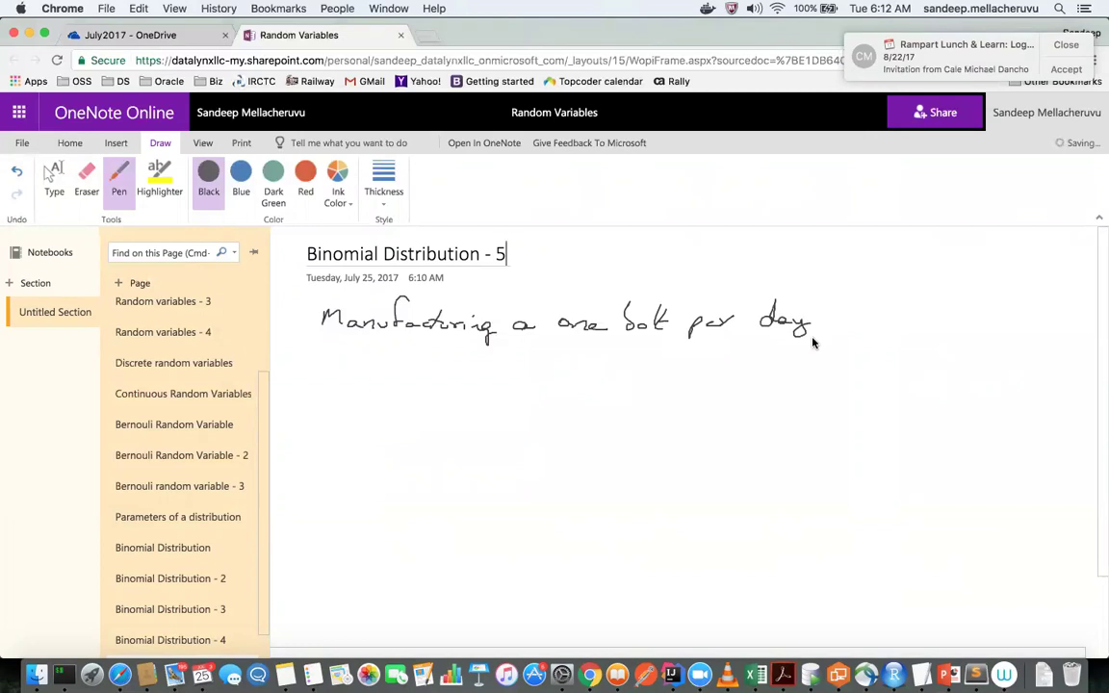
# Handwrite "n = 10" and, beneath it, "r = 3" under the manufacturing sentence.
pyautogui.press('super+Tab')
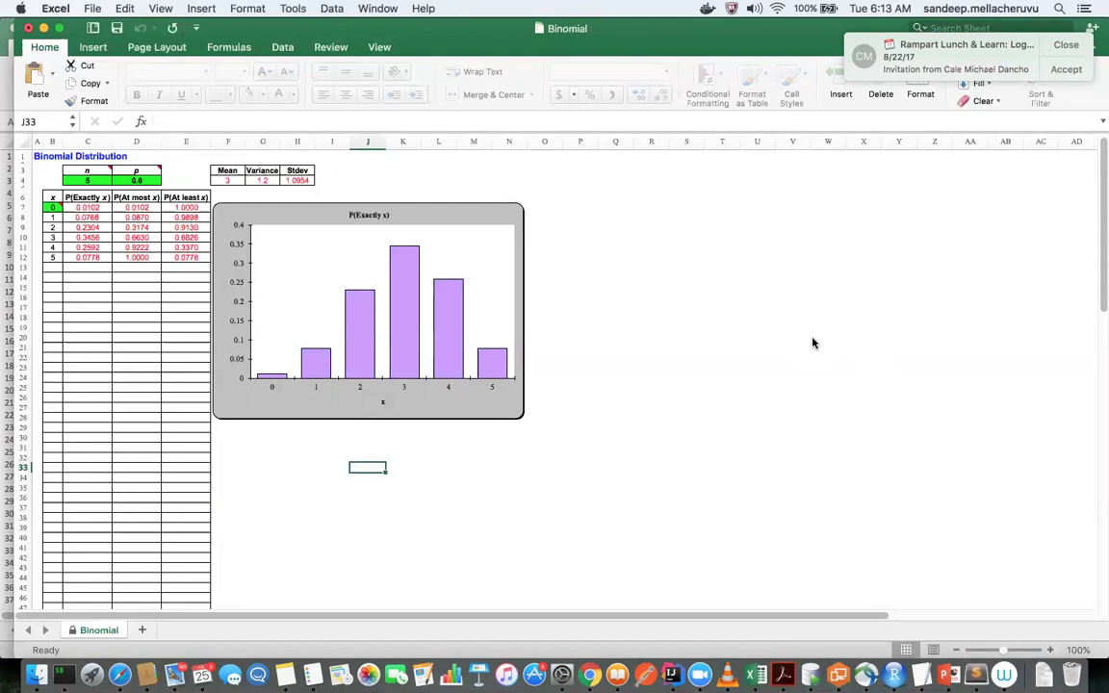
pyautogui.press('super+Tab')
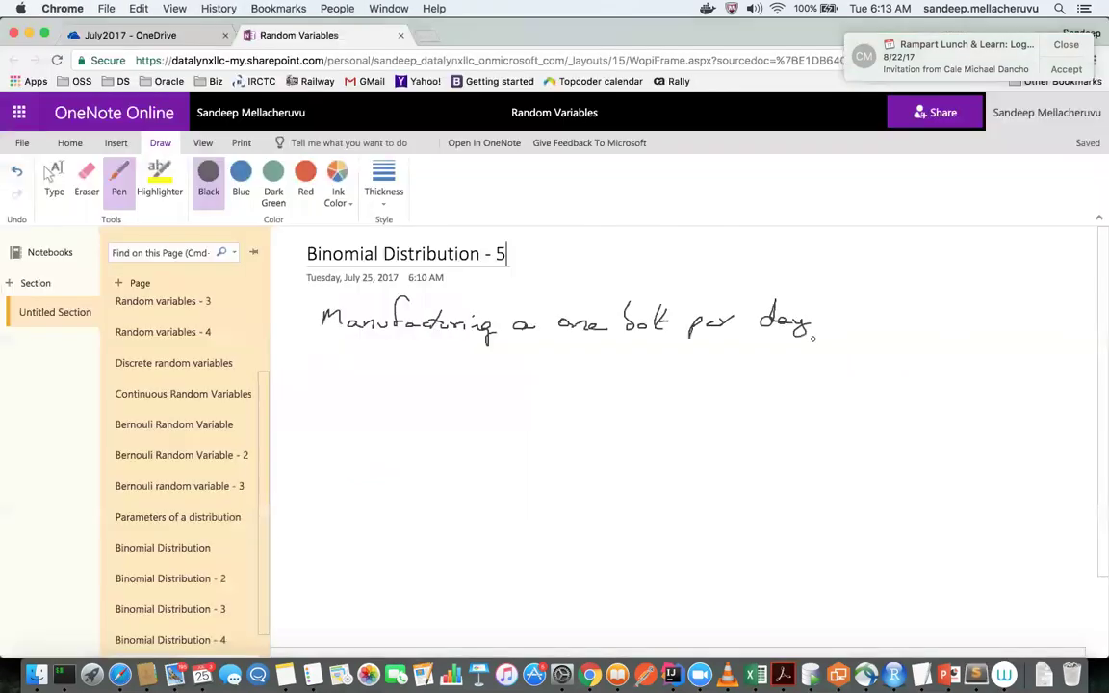
pyautogui.moveTo(356, 369); pyautogui.dragTo(395, 374)
pyautogui.moveTo(407, 365); pyautogui.dragTo(406, 365)
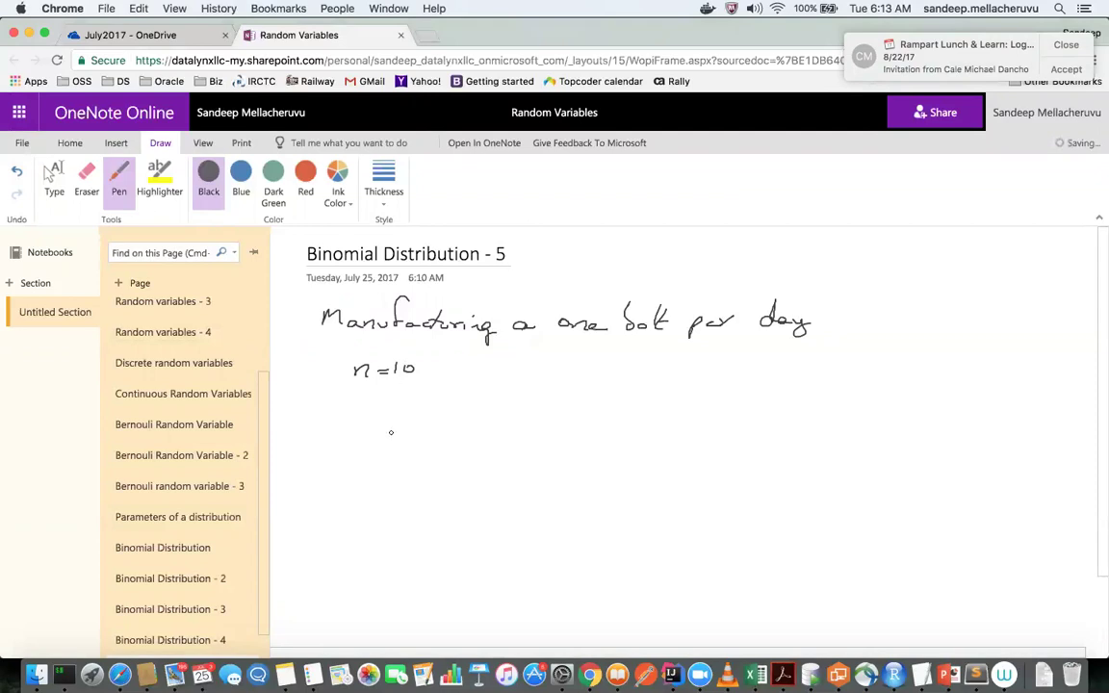
pyautogui.moveTo(361, 400); pyautogui.dragTo(390, 409)
pyautogui.moveTo(397, 399); pyautogui.dragTo(399, 412)
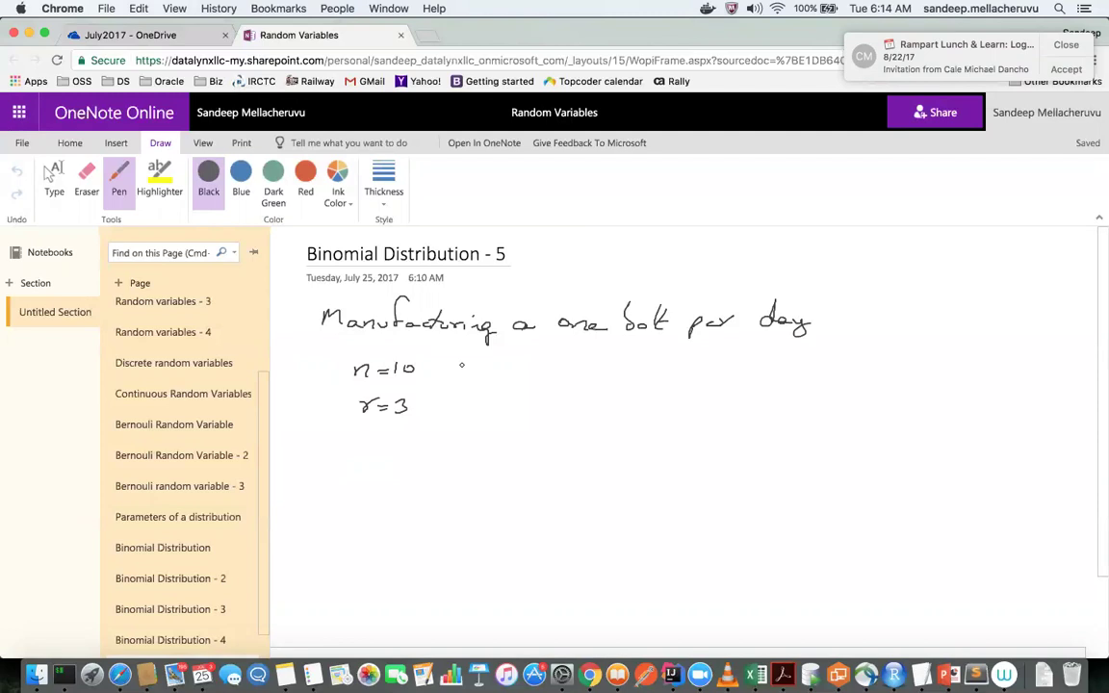
# Handwrite "P = 0.4" beside "n = 10" and, beneath it, "q = 1-P = 0.6" beside "r = 3".
pyautogui.moveTo(474, 363)
pyautogui.mouseDown()
pyautogui.moveTo(473, 380)
pyautogui.moveTo(501, 366)
pyautogui.mouseUp()
pyautogui.moveTo(489, 374); pyautogui.dragTo(503, 374)
pyautogui.moveTo(521, 363)
pyautogui.mouseDown()
pyautogui.moveTo(551, 374)
pyautogui.moveTo(546, 382)
pyautogui.mouseUp()
pyautogui.click(532, 370)
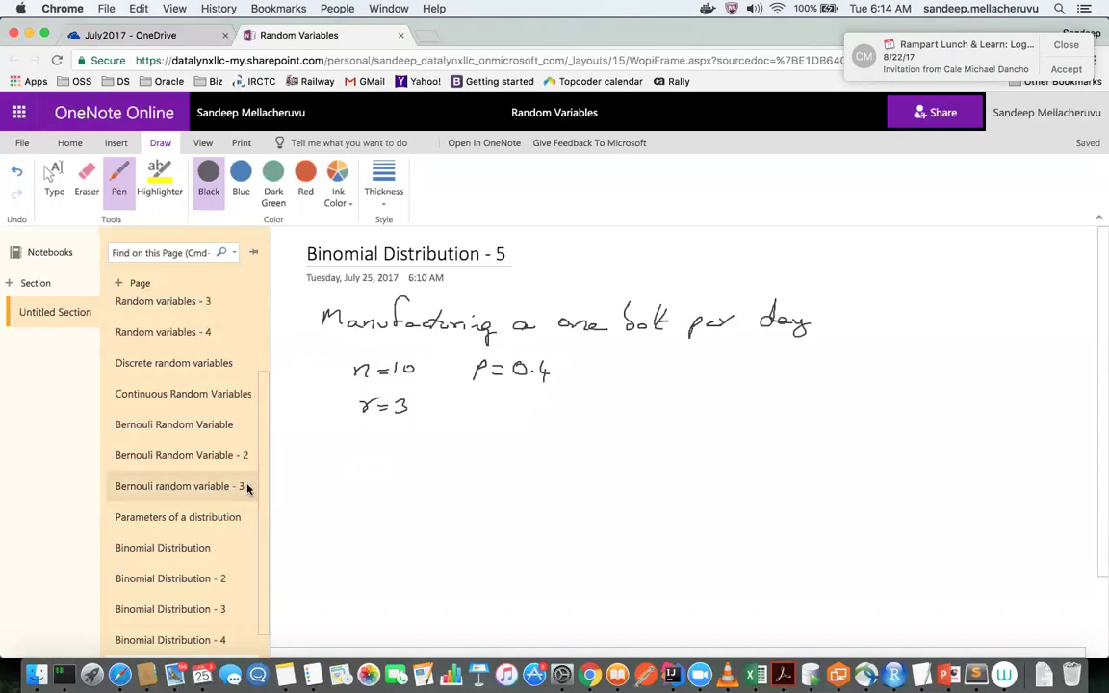
pyautogui.scroll(-1, 232, 473)
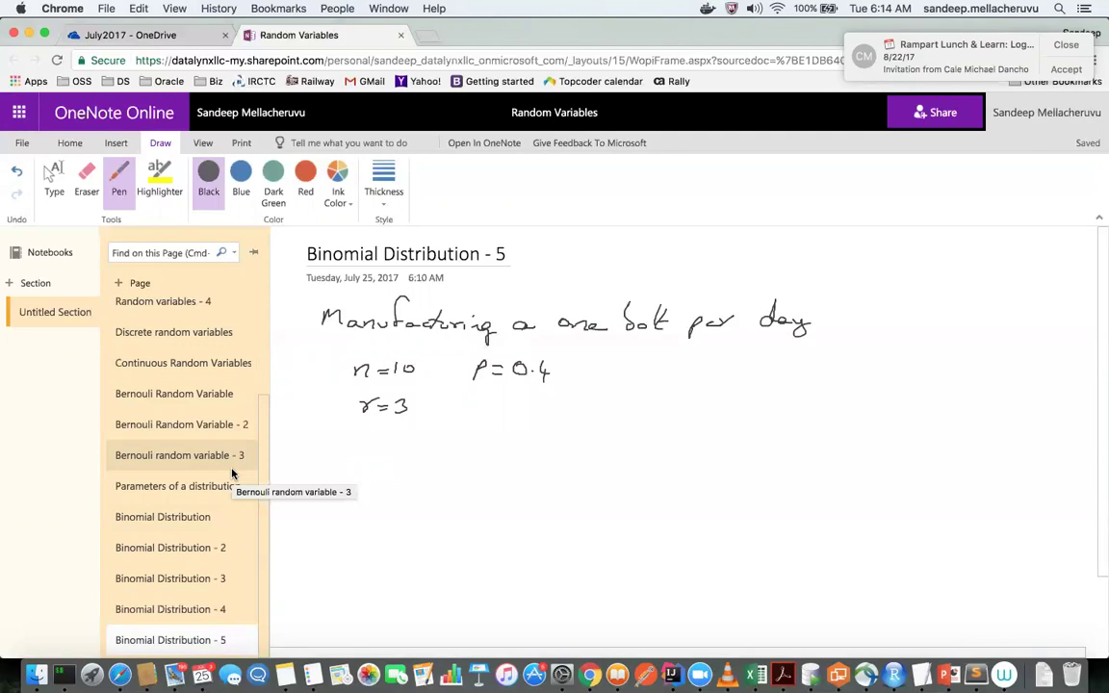
pyautogui.moveTo(485, 398)
pyautogui.mouseDown()
pyautogui.moveTo(476, 416)
pyautogui.moveTo(512, 401)
pyautogui.moveTo(623, 403)
pyautogui.mouseUp()
pyautogui.click(618, 406)
pyautogui.click(626, 405)
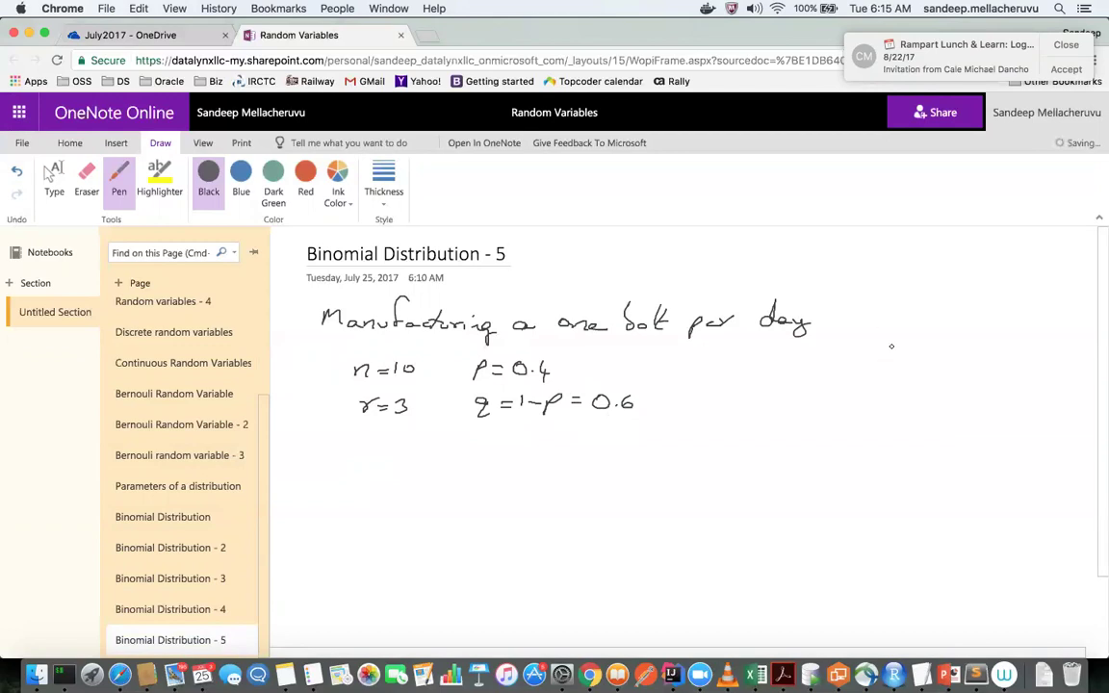
# Handwrite a column reading 1, 0, 0, 1 in the blank area beyond the end of the manufacturing sentence.
pyautogui.moveTo(899, 330); pyautogui.dragTo(900, 345)
pyautogui.moveTo(902, 359); pyautogui.dragTo(902, 429)
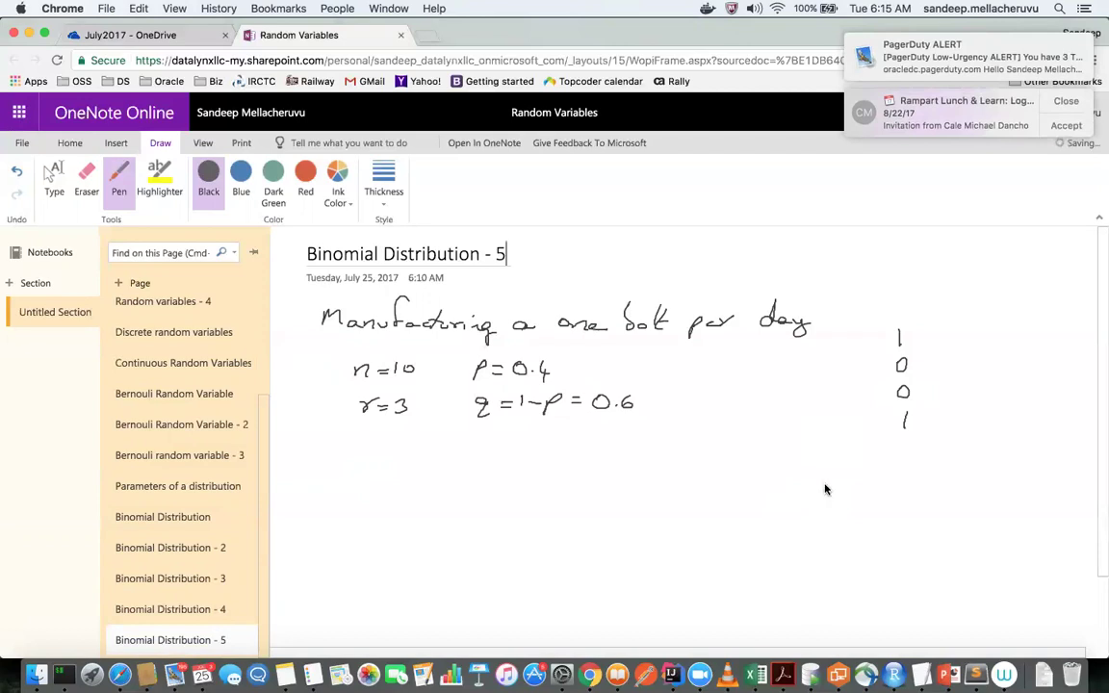
# Quit the Mail application.
pyautogui.rightClick(176, 674)
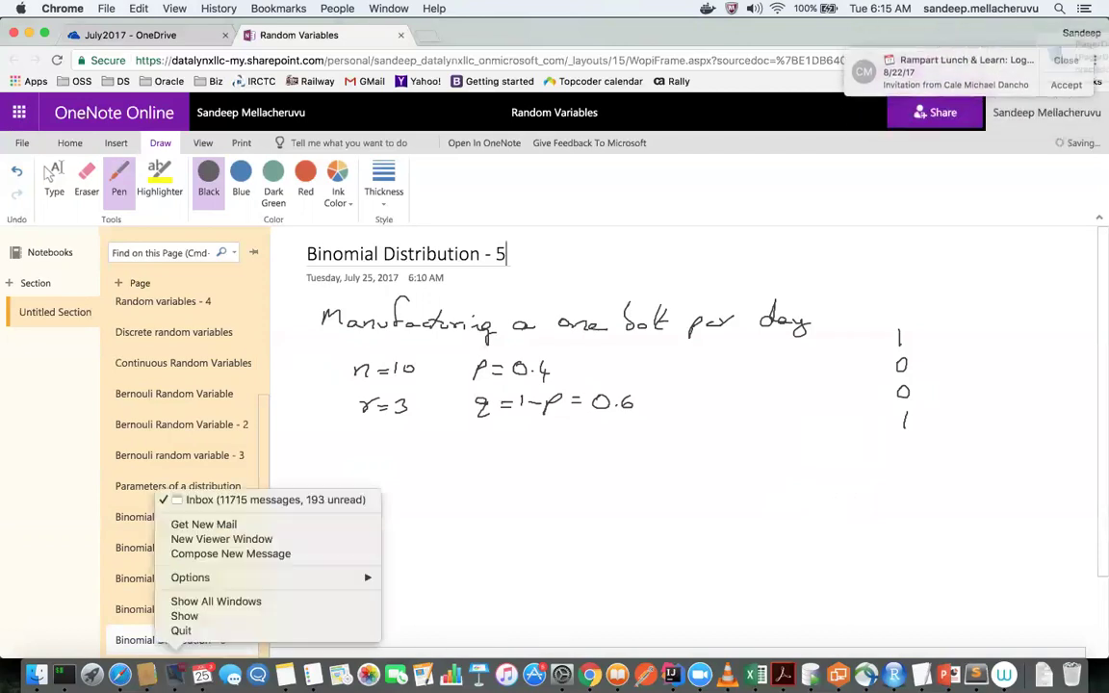
pyautogui.click(192, 633)
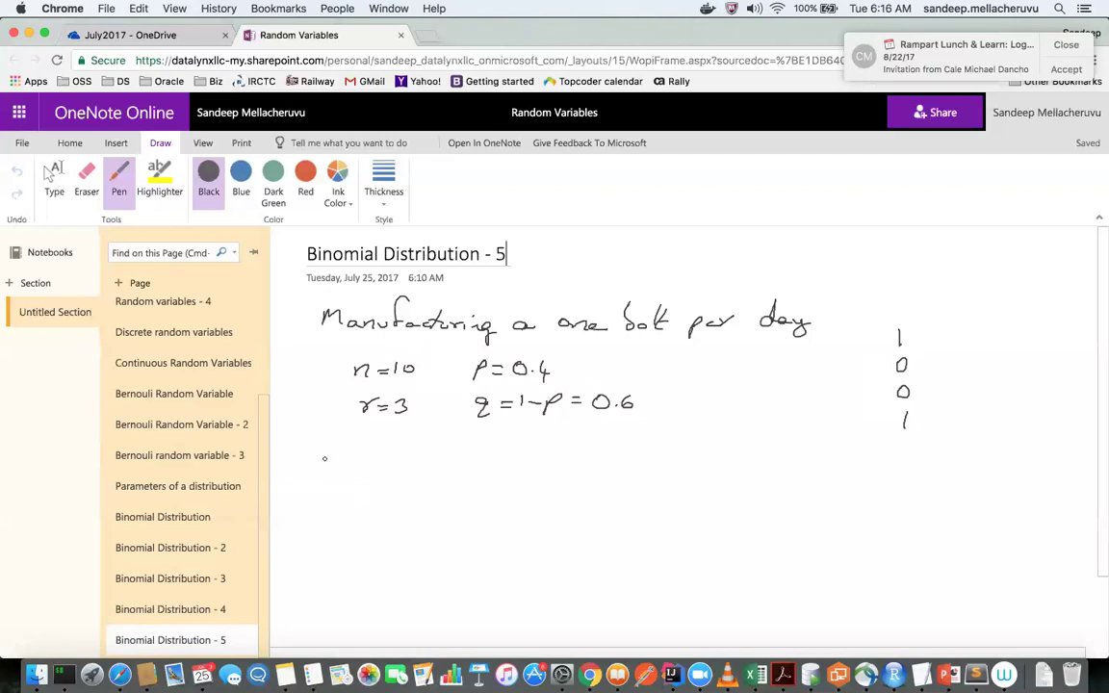
# Handwrite "What is the probability of getting good" on a new line beneath the r and q values.
pyautogui.moveTo(322, 453); pyautogui.dragTo(365, 465)
pyautogui.moveTo(370, 458); pyautogui.dragTo(388, 465)
pyautogui.moveTo(381, 457); pyautogui.dragTo(443, 466)
pyautogui.moveTo(444, 458); pyautogui.dragTo(515, 462)
pyautogui.moveTo(520, 447)
pyautogui.mouseDown()
pyautogui.moveTo(528, 462)
pyautogui.moveTo(560, 466)
pyautogui.mouseUp()
pyautogui.moveTo(567, 444)
pyautogui.mouseDown()
pyautogui.moveTo(569, 465)
pyautogui.moveTo(591, 457)
pyautogui.mouseUp()
pyautogui.click(582, 453)
pyautogui.moveTo(593, 459)
pyautogui.mouseDown()
pyautogui.moveTo(590, 487)
pyautogui.moveTo(656, 450)
pyautogui.moveTo(674, 481)
pyautogui.moveTo(709, 469)
pyautogui.mouseUp()
pyautogui.moveTo(700, 459); pyautogui.dragTo(724, 469)
pyautogui.moveTo(715, 457)
pyautogui.mouseDown()
pyautogui.moveTo(730, 454)
pyautogui.moveTo(731, 470)
pyautogui.mouseUp()
pyautogui.moveTo(735, 462)
pyautogui.mouseDown()
pyautogui.moveTo(743, 489)
pyautogui.moveTo(781, 470)
pyautogui.moveTo(776, 488)
pyautogui.moveTo(800, 461)
pyautogui.mouseUp()
pyautogui.click(729, 453)
pyautogui.moveTo(817, 458); pyautogui.dragTo(836, 445)
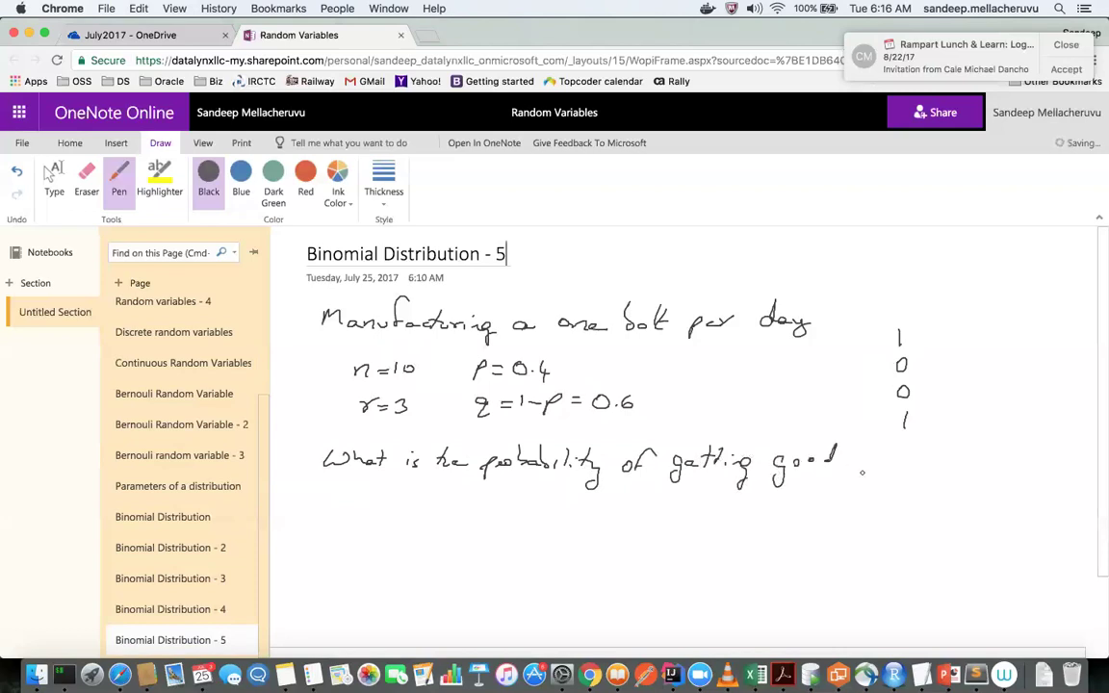
# Undo the word "good" and handwrite "good bolts" after "getting", leaving a gap before it.
pyautogui.press('super+z')
pyautogui.press('super+z')
pyautogui.press('super+z')
pyautogui.press('super+z')
pyautogui.moveTo(799, 461); pyautogui.dragTo(793, 481)
pyautogui.moveTo(817, 457)
pyautogui.mouseDown()
pyautogui.moveTo(853, 443)
pyautogui.moveTo(878, 458)
pyautogui.mouseUp()
pyautogui.moveTo(885, 452); pyautogui.dragTo(903, 460)
pyautogui.moveTo(899, 451); pyautogui.dragTo(907, 450)
pyautogui.moveTo(916, 451); pyautogui.dragTo(910, 459)
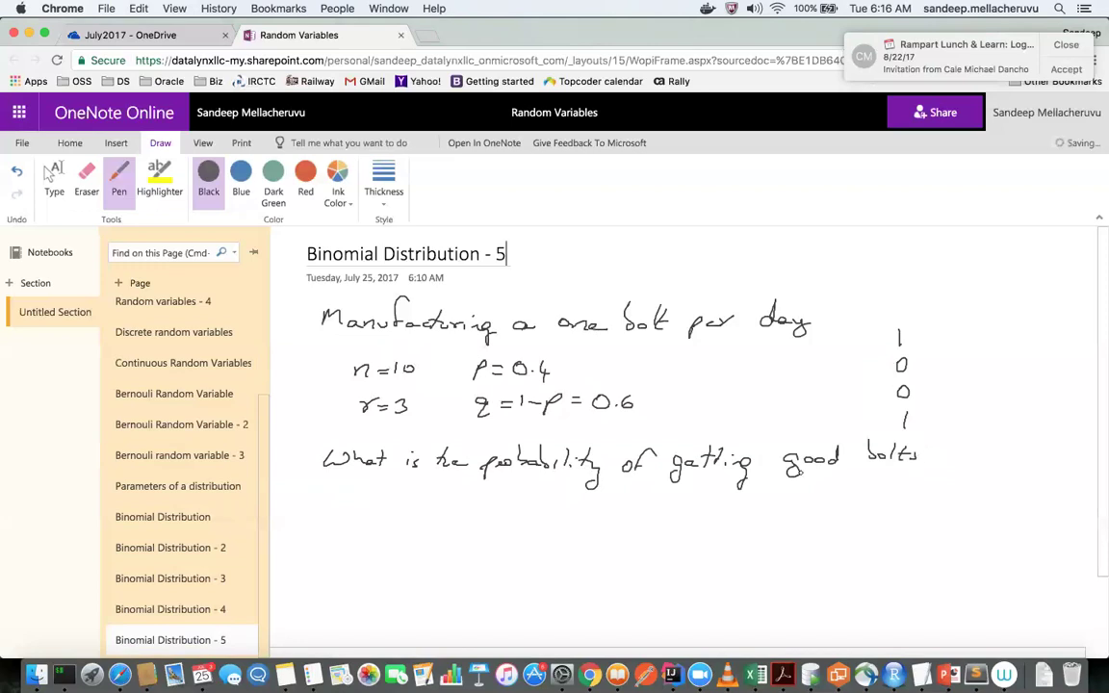
# Complete the handwritten question by adding "3" in front of "good" and "in 10 days" after "bolts".
pyautogui.moveTo(766, 456); pyautogui.dragTo(767, 470)
pyautogui.moveTo(954, 453)
pyautogui.mouseDown()
pyautogui.moveTo(996, 458)
pyautogui.moveTo(1007, 447)
pyautogui.moveTo(1059, 467)
pyautogui.mouseUp()
pyautogui.moveTo(1069, 452); pyautogui.dragTo(1065, 462)
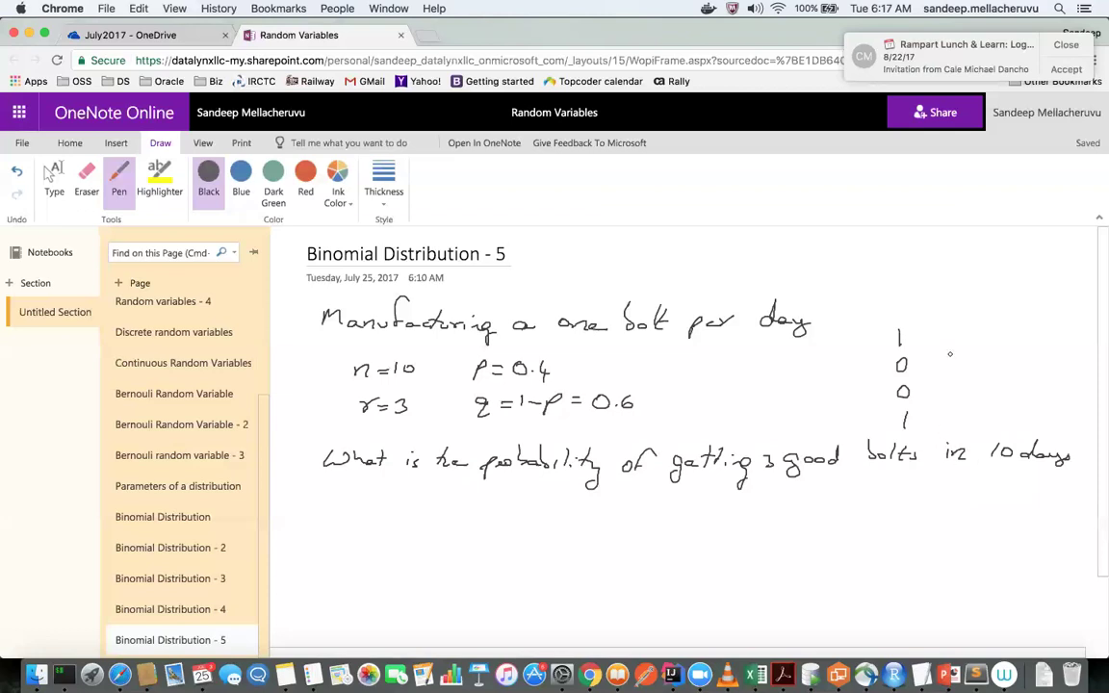
# Erase the handwritten 1, 0, 0, 1 column and reselect the pen.
pyautogui.click(95, 191)
pyautogui.moveTo(910, 423); pyautogui.dragTo(896, 339)
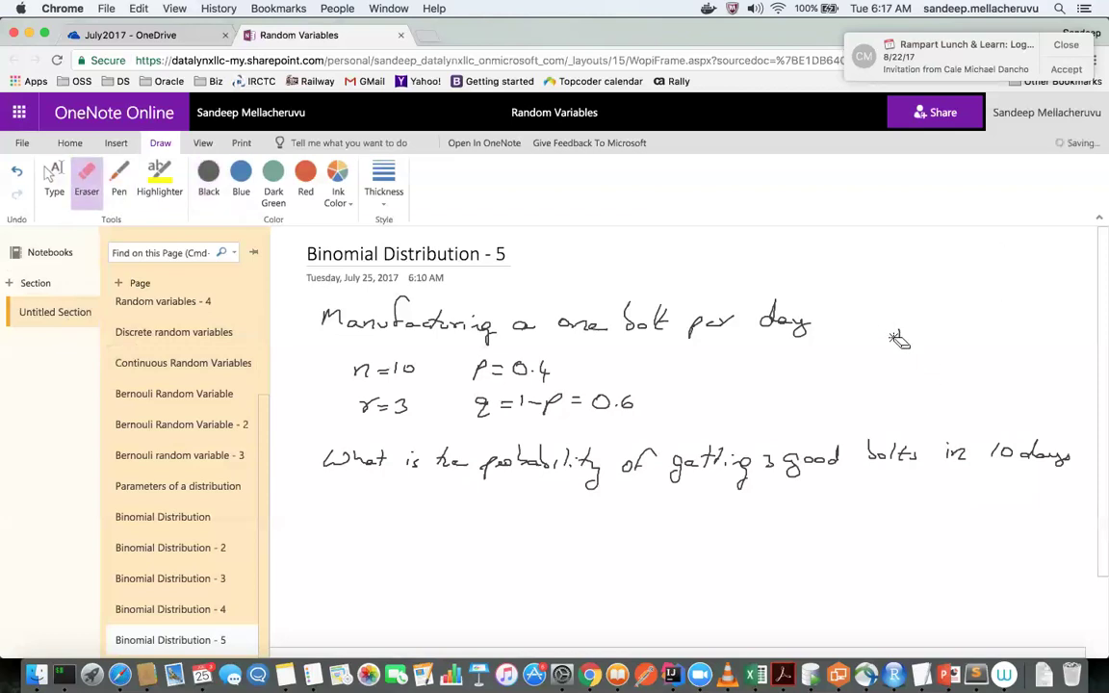
pyautogui.click(110, 191)
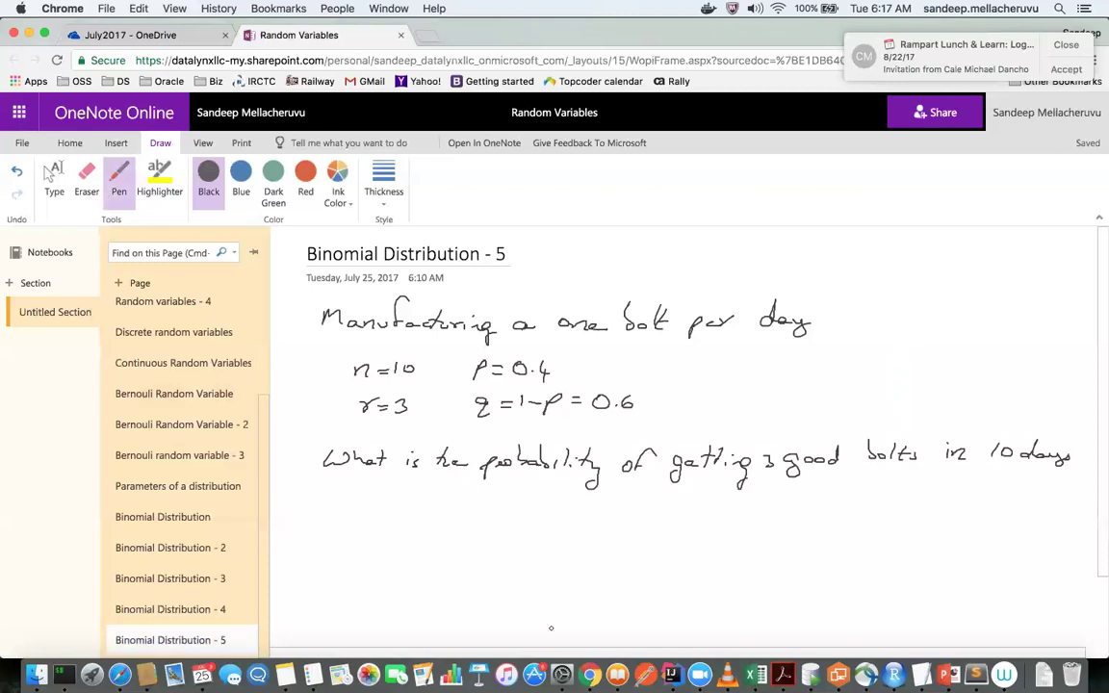
# Switch to the Binomial workbook in Excel and set n to 10 and p to 0.4.
pyautogui.click(757, 674)
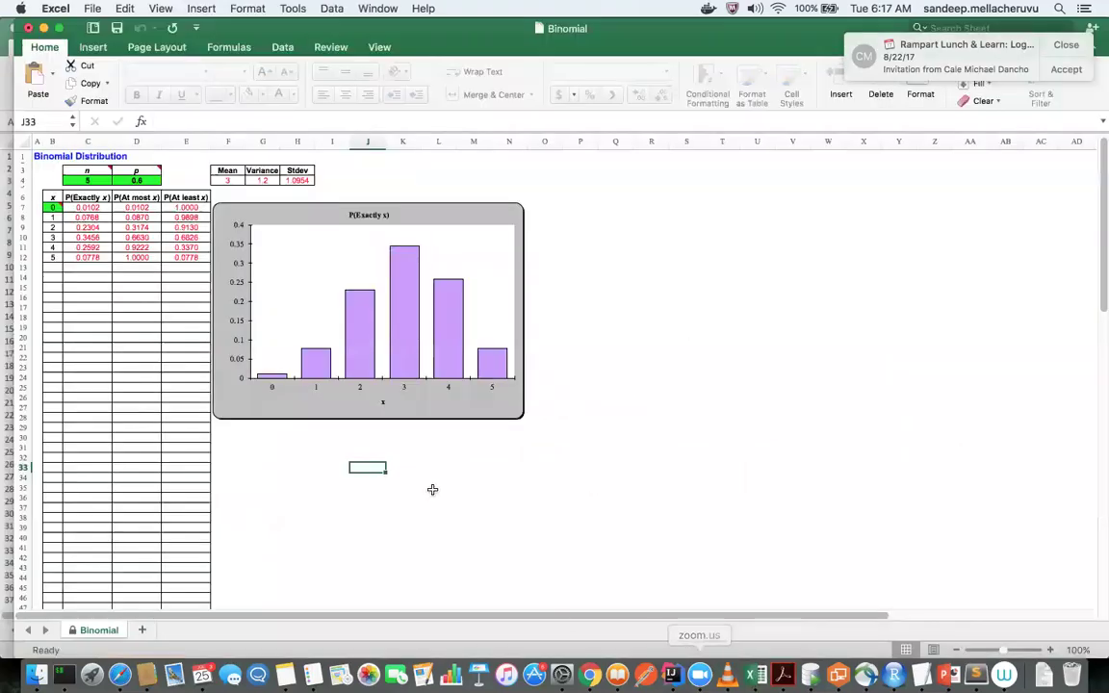
pyautogui.click(85, 178)
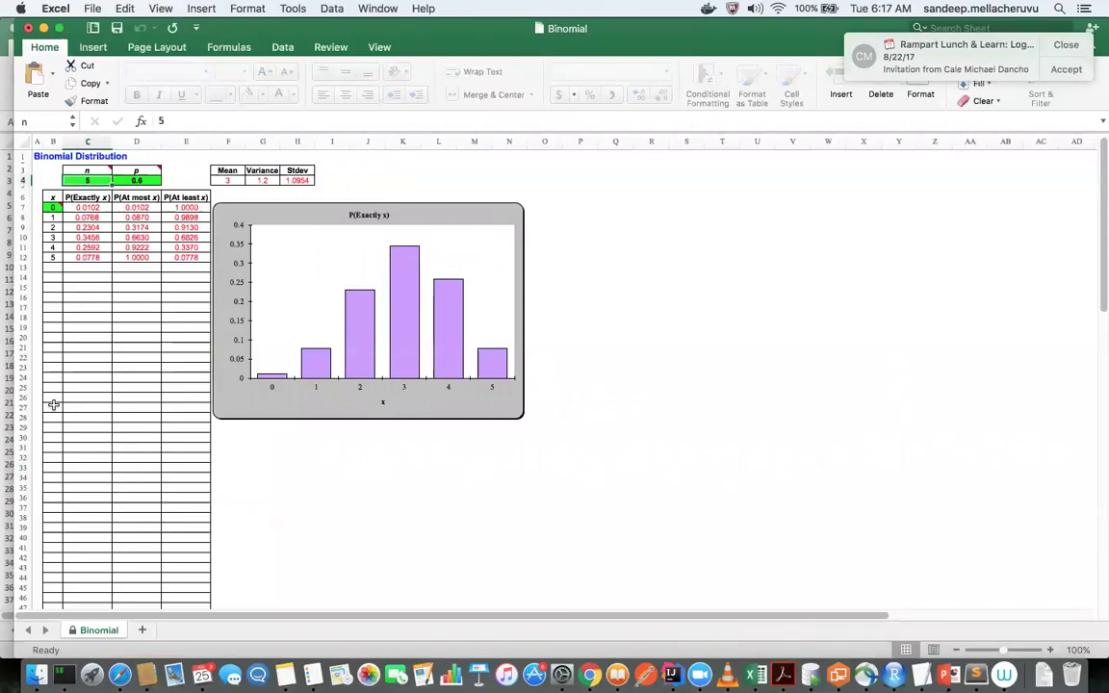
pyautogui.write('10')
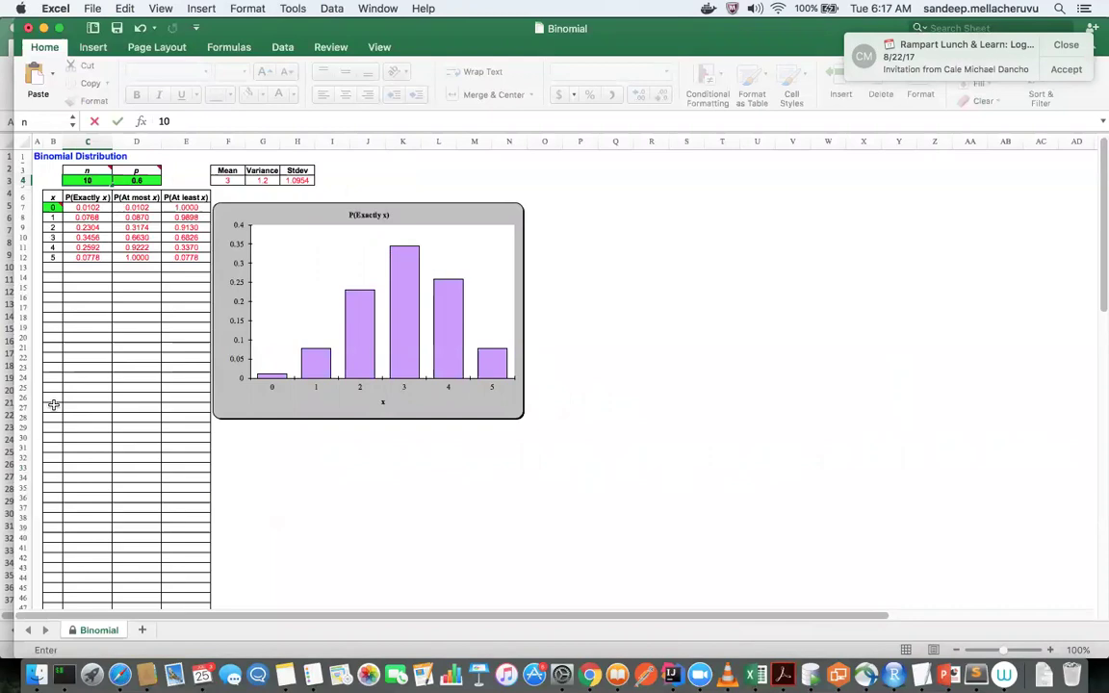
pyautogui.press('Tab')
pyautogui.write('0')
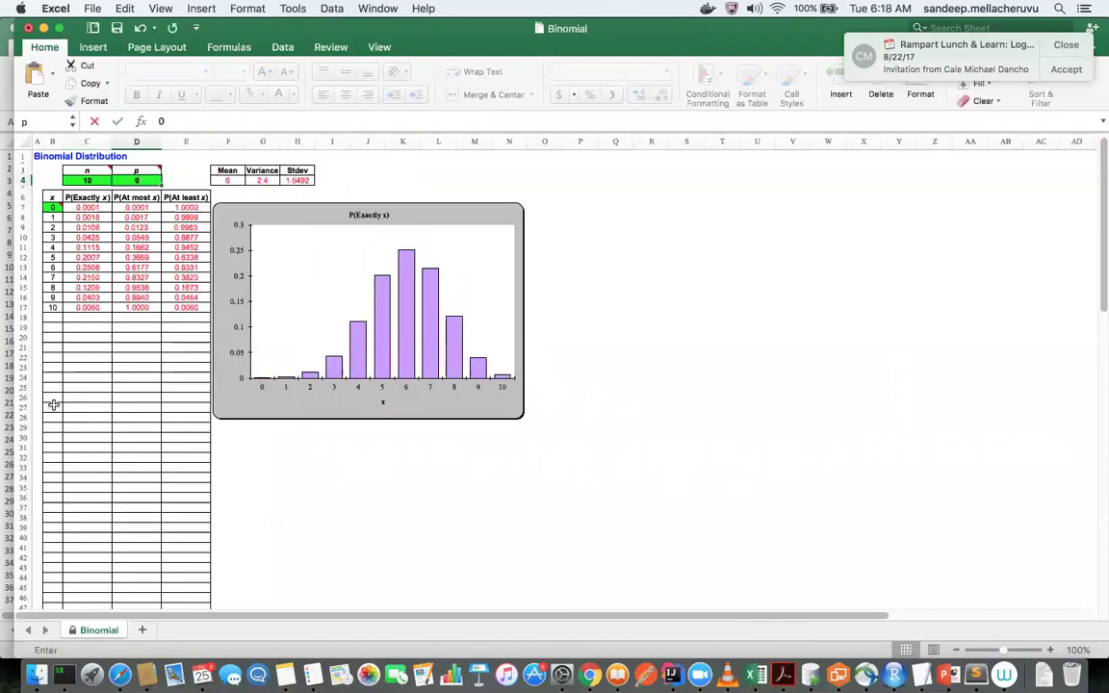
pyautogui.write('.')
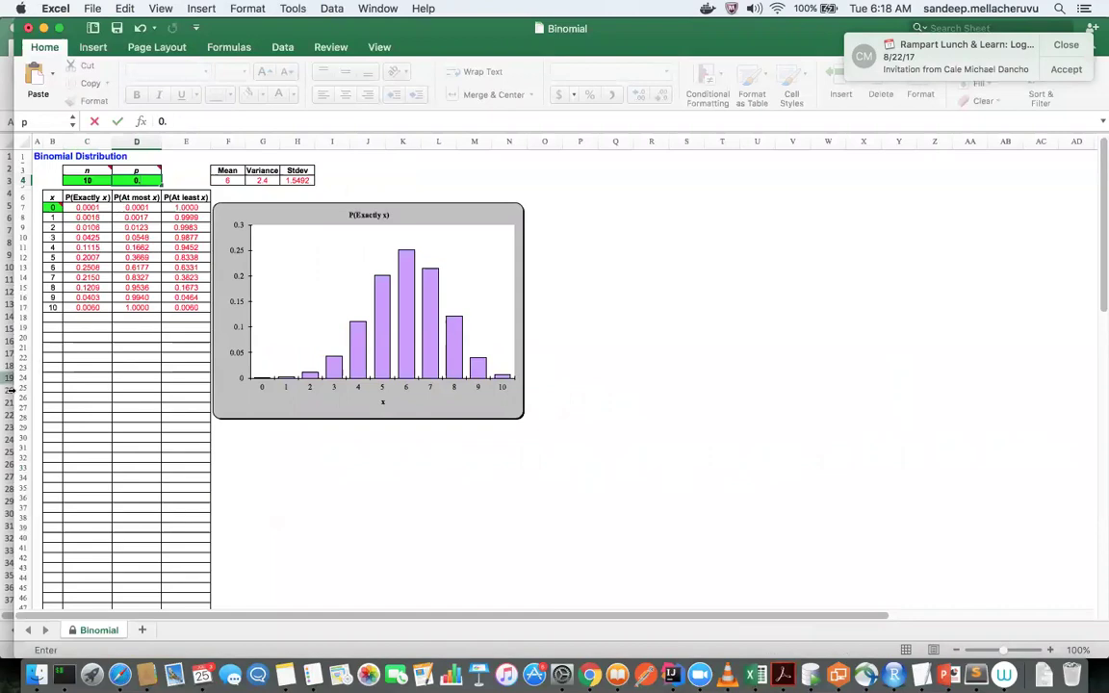
pyautogui.write('4')
pyautogui.press('Return')
# Recheck the handwritten question in Chrome, and inspect the exact and at-least probabilities for x = 3 in the Excel sheet.
pyautogui.scroll(3, 278, 306)
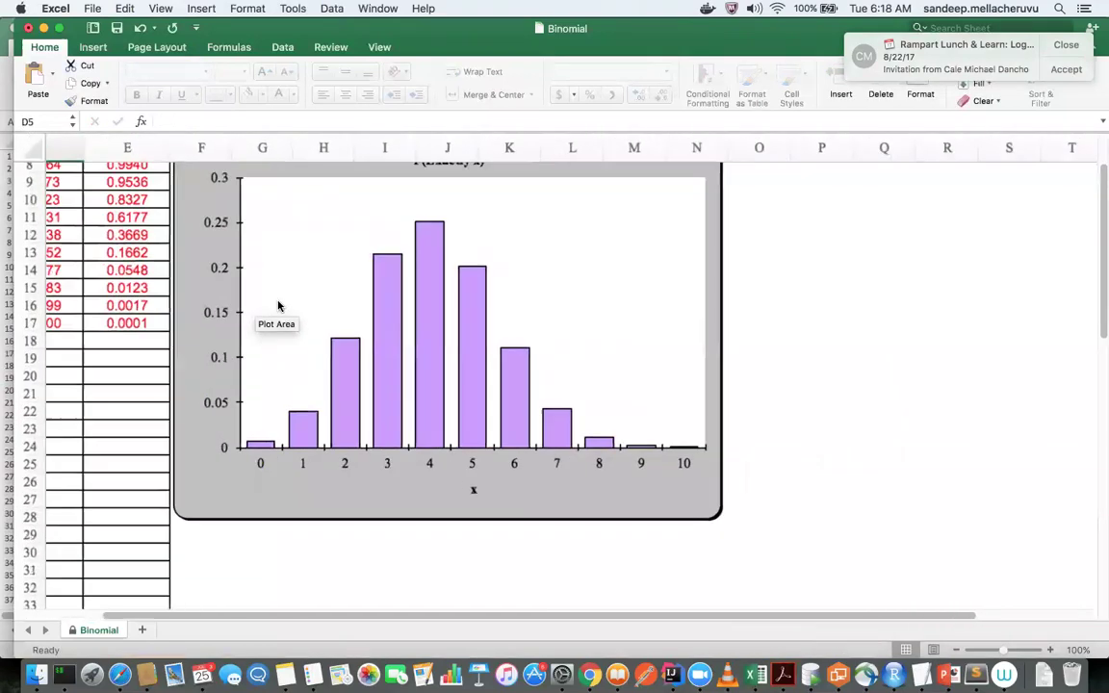
pyautogui.scroll(-3, 278, 306)
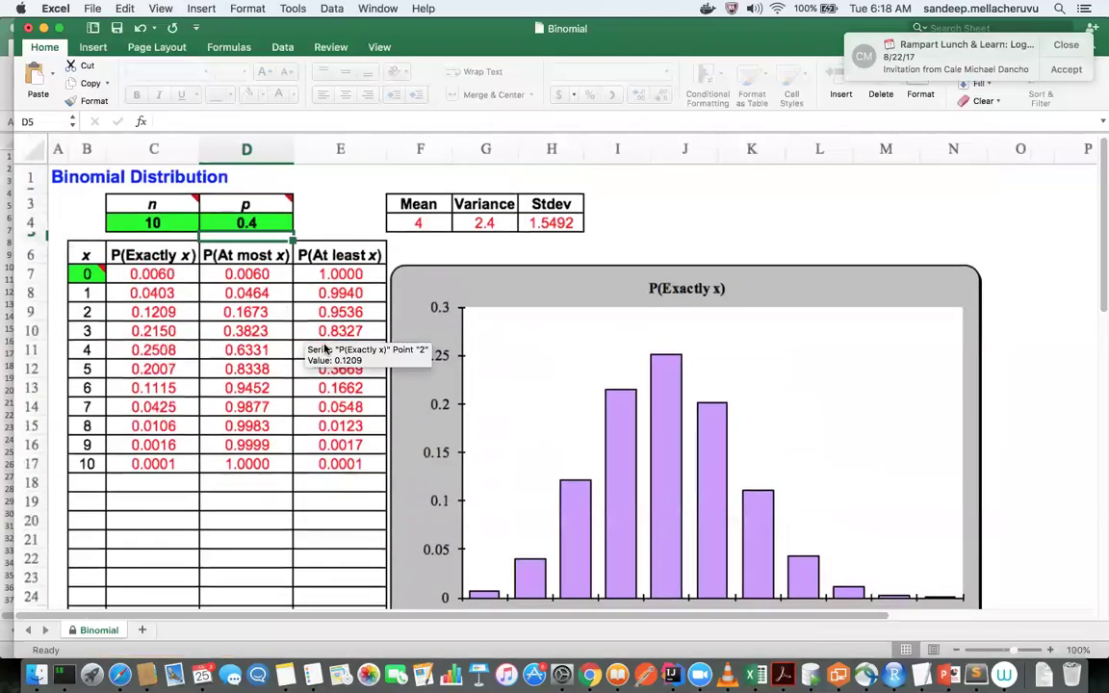
pyautogui.press('super+Tab')
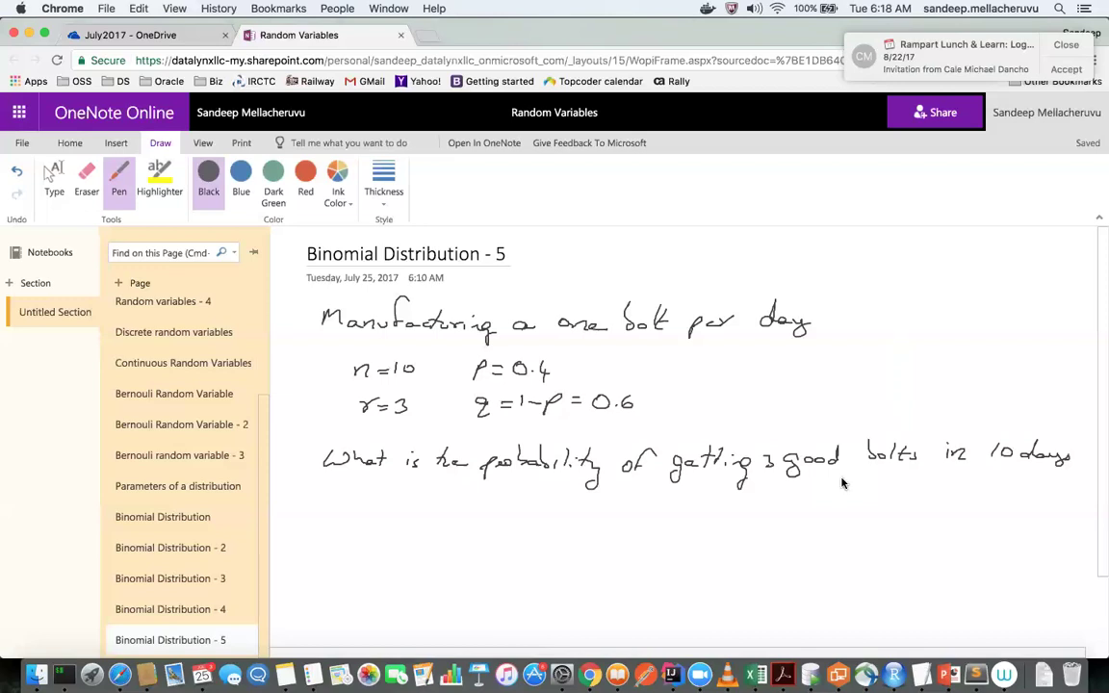
pyautogui.press('super+Tab')
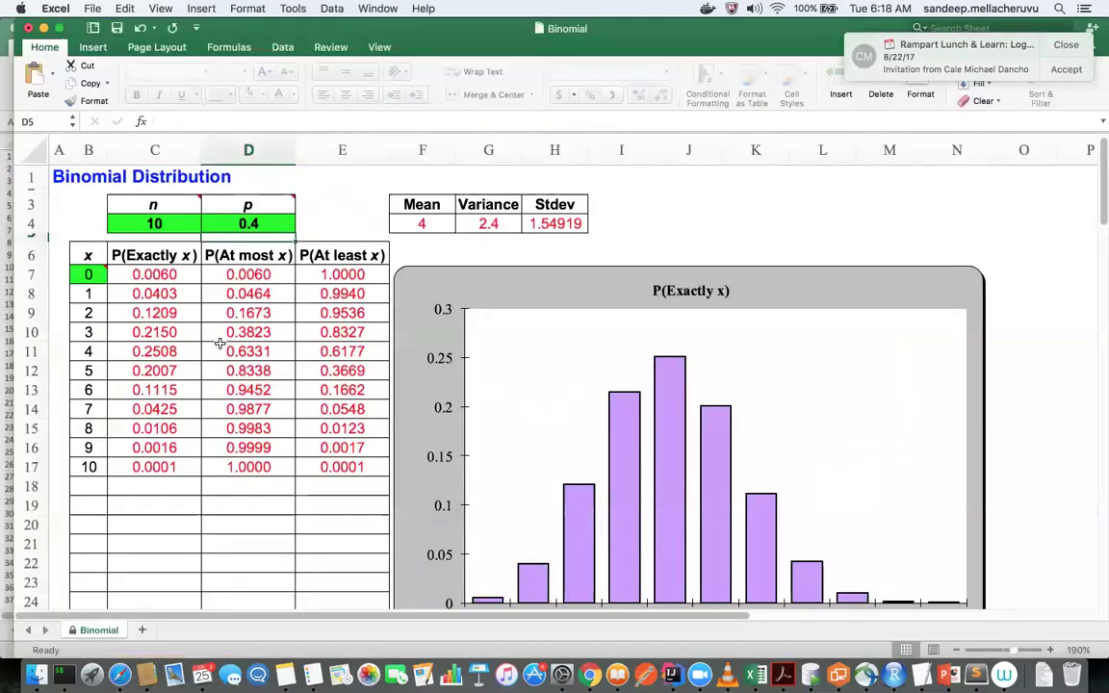
pyautogui.click(161, 332)
pyautogui.click(330, 333)
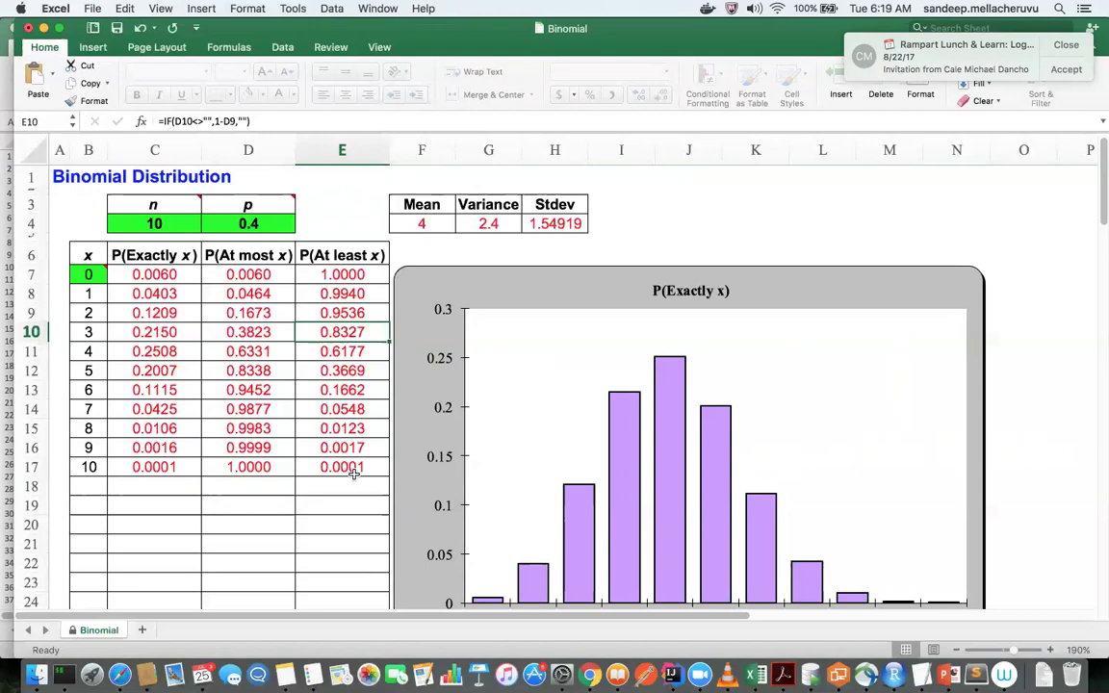
pyautogui.press('Up')
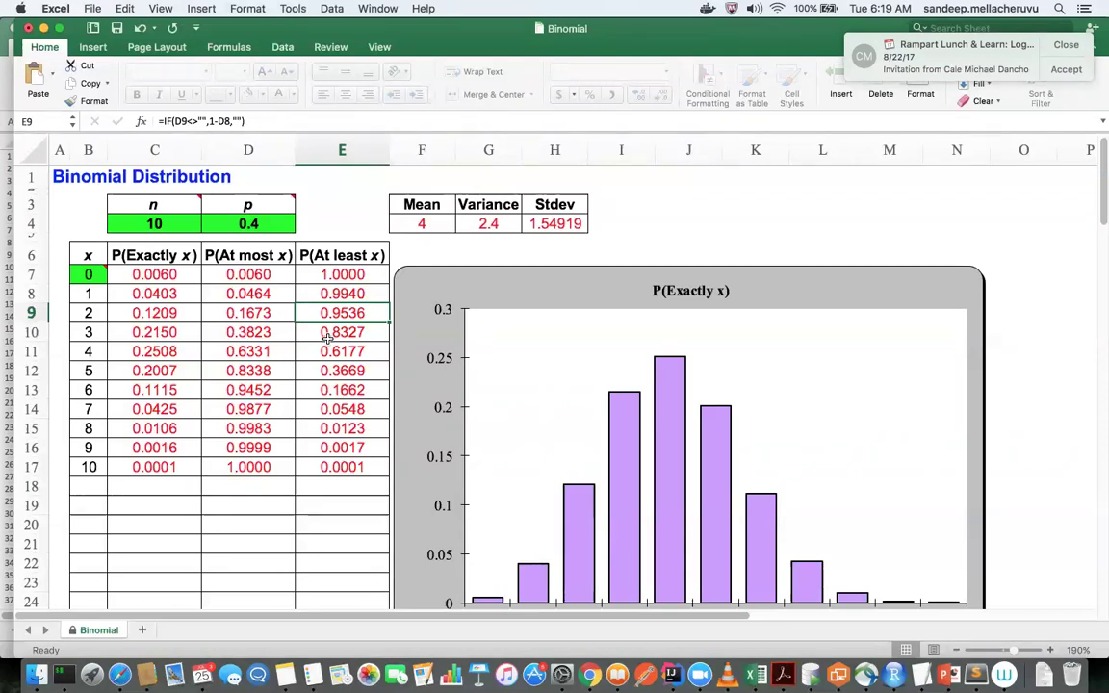
pyautogui.click(327, 337)
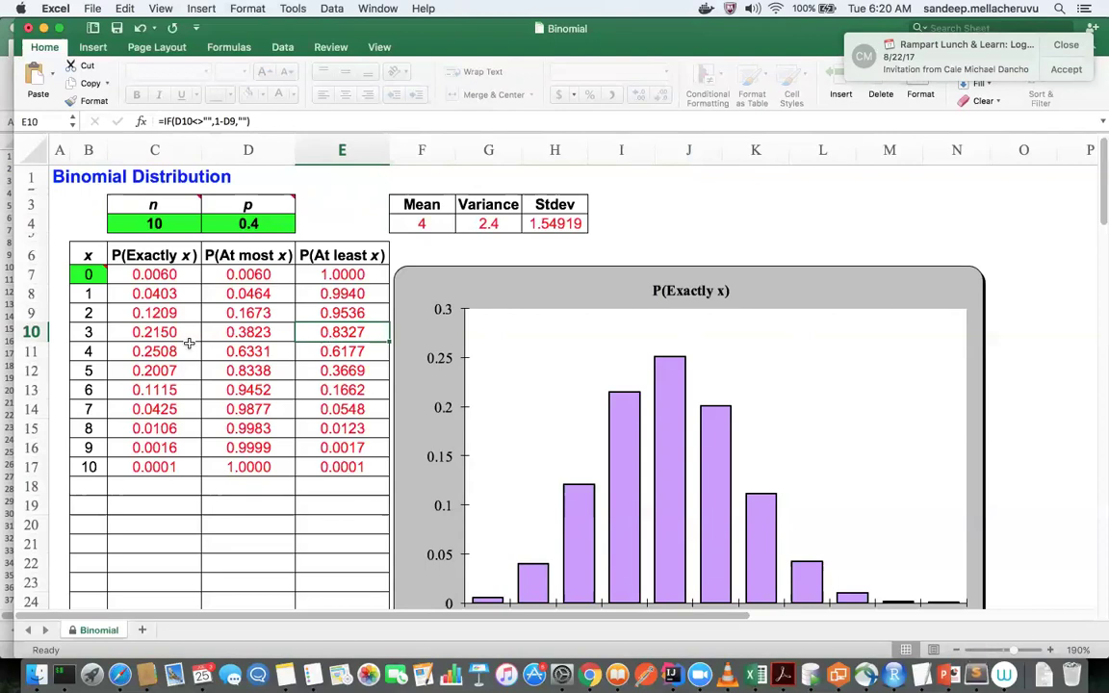
# Examine the blank rows 18 and 19 below x = 10 and the formulas in their cells.
pyautogui.click(136, 481)
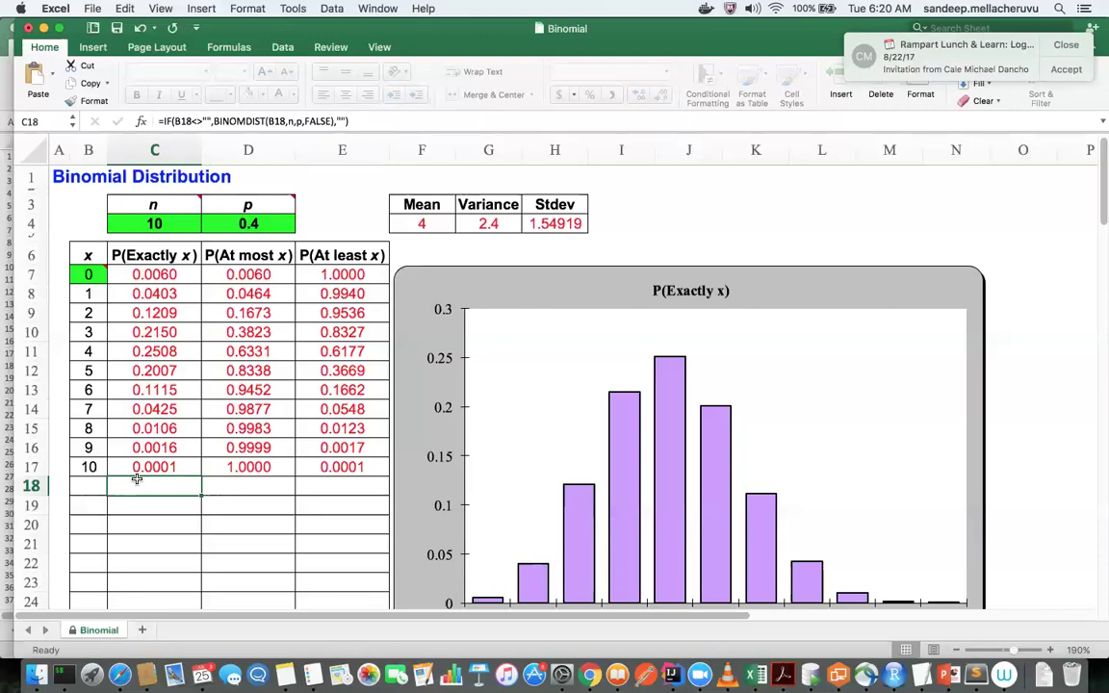
pyautogui.click(90, 487)
pyautogui.moveTo(90, 494); pyautogui.dragTo(343, 513)
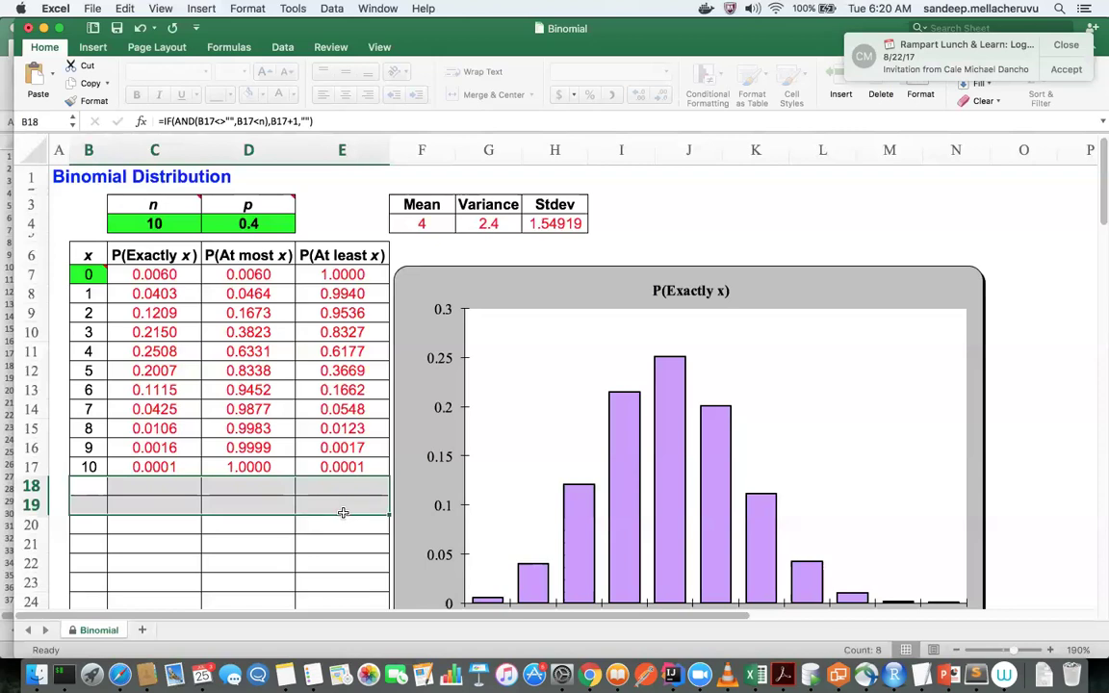
pyautogui.click(101, 488)
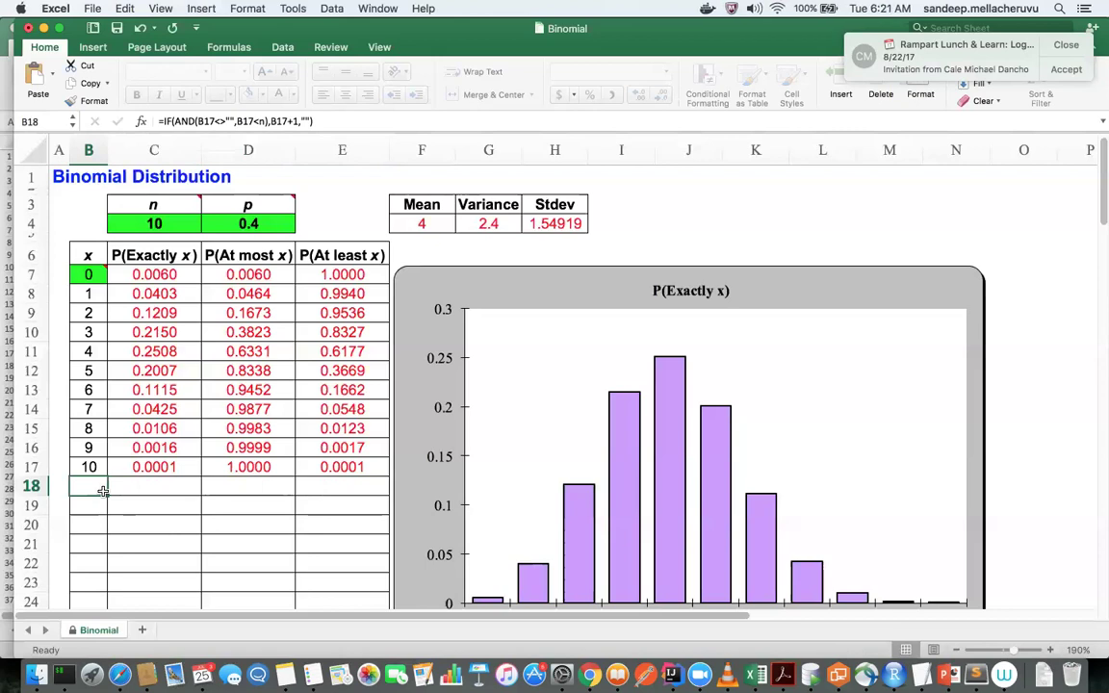
pyautogui.click(148, 494)
pyautogui.click(309, 498)
pyautogui.click(312, 483)
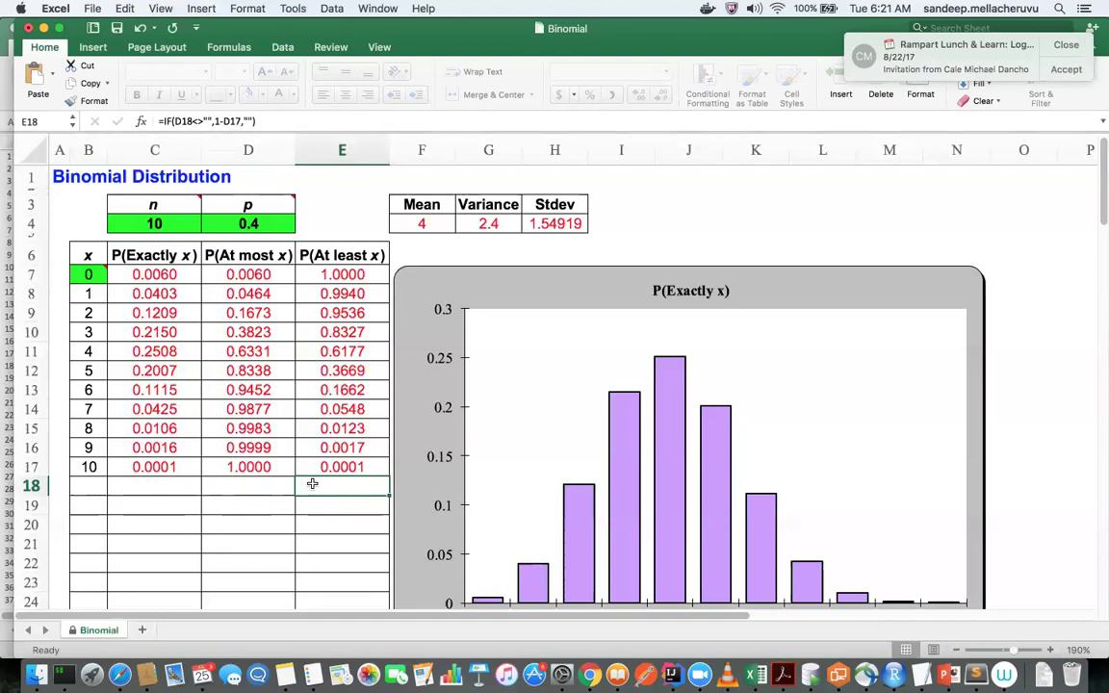
pyautogui.click(83, 489)
# Review the probability table B7:E17, the n value and the x = 3 row, and dismiss the calendar invitation notification.
pyautogui.moveTo(86, 276); pyautogui.dragTo(381, 469)
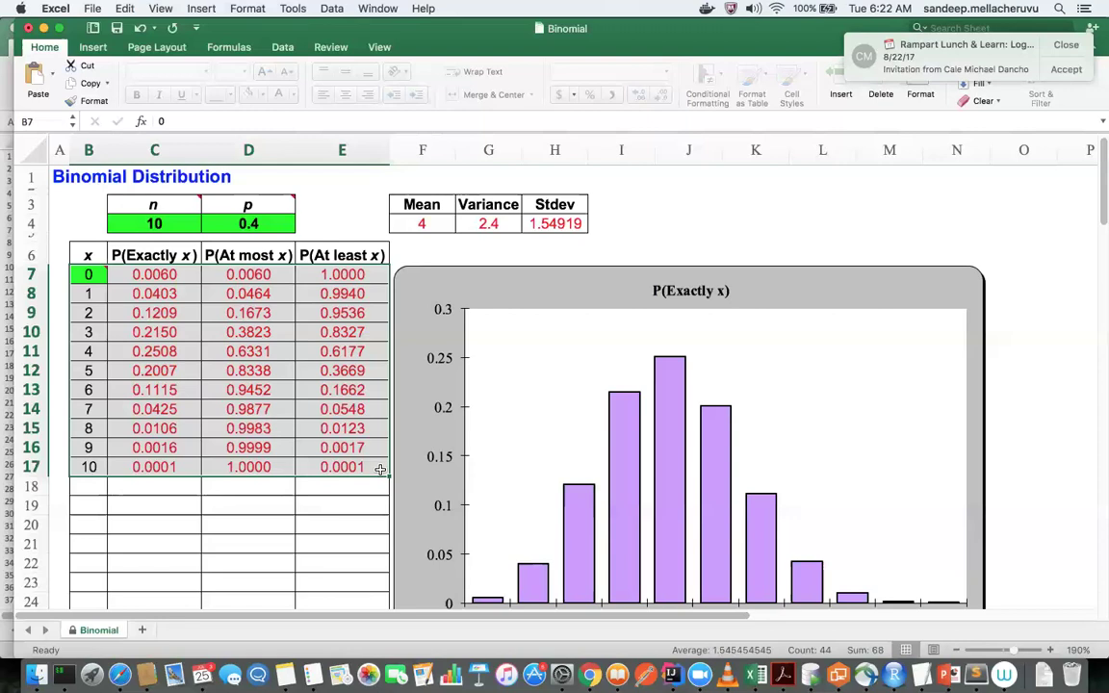
pyautogui.click(169, 223)
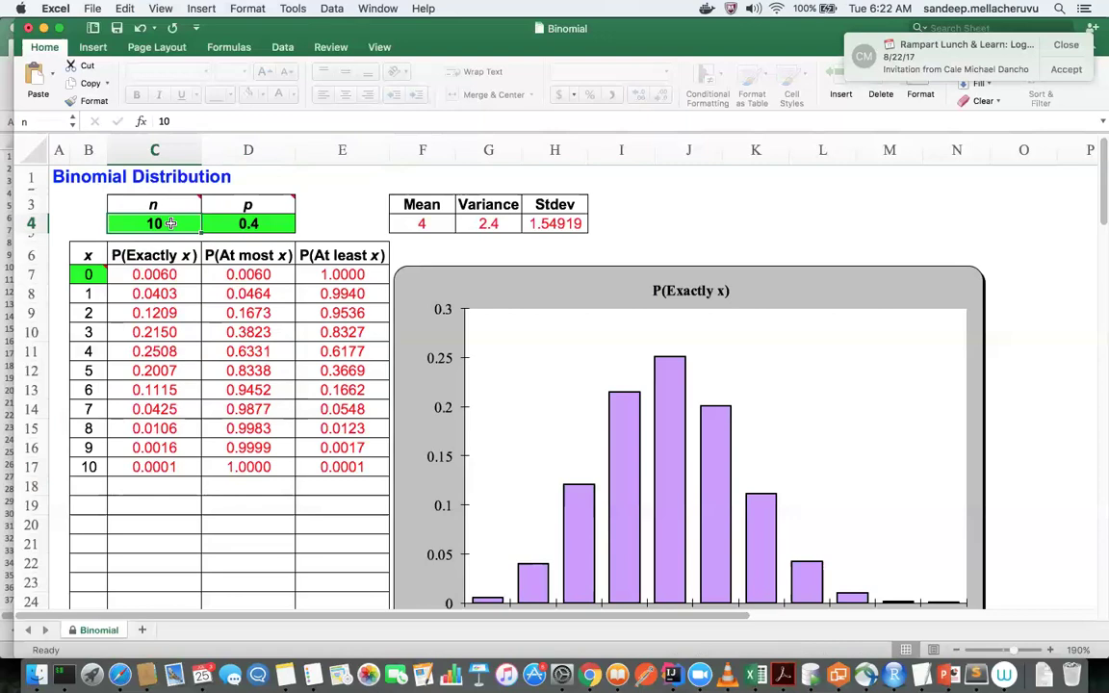
pyautogui.click(347, 337)
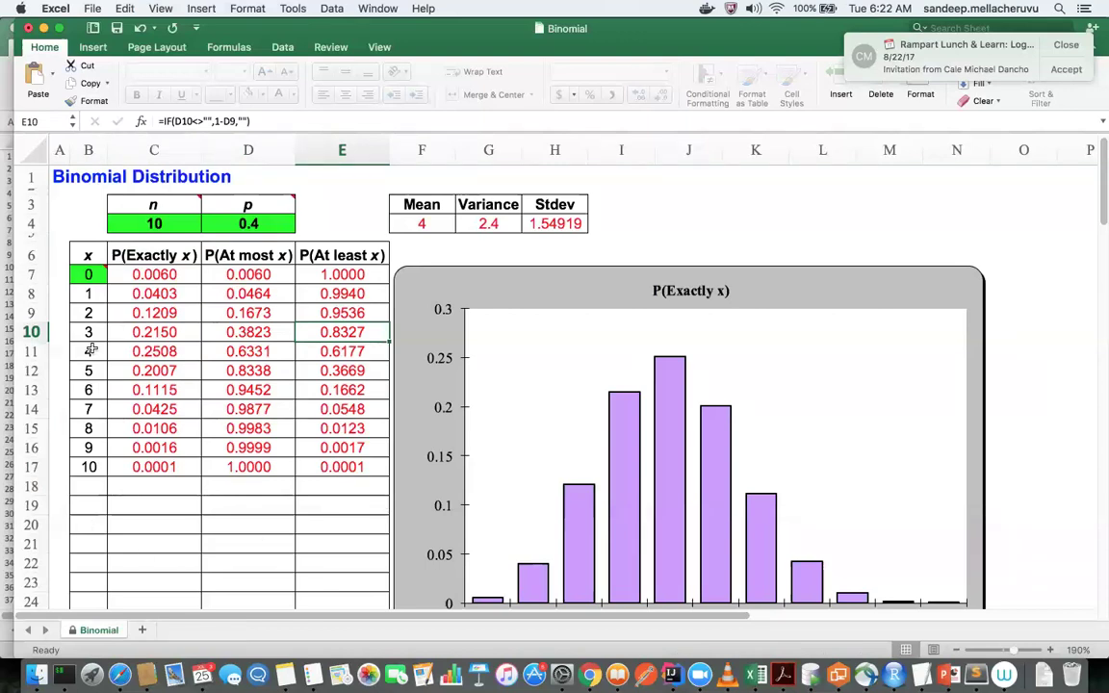
pyautogui.click(110, 220)
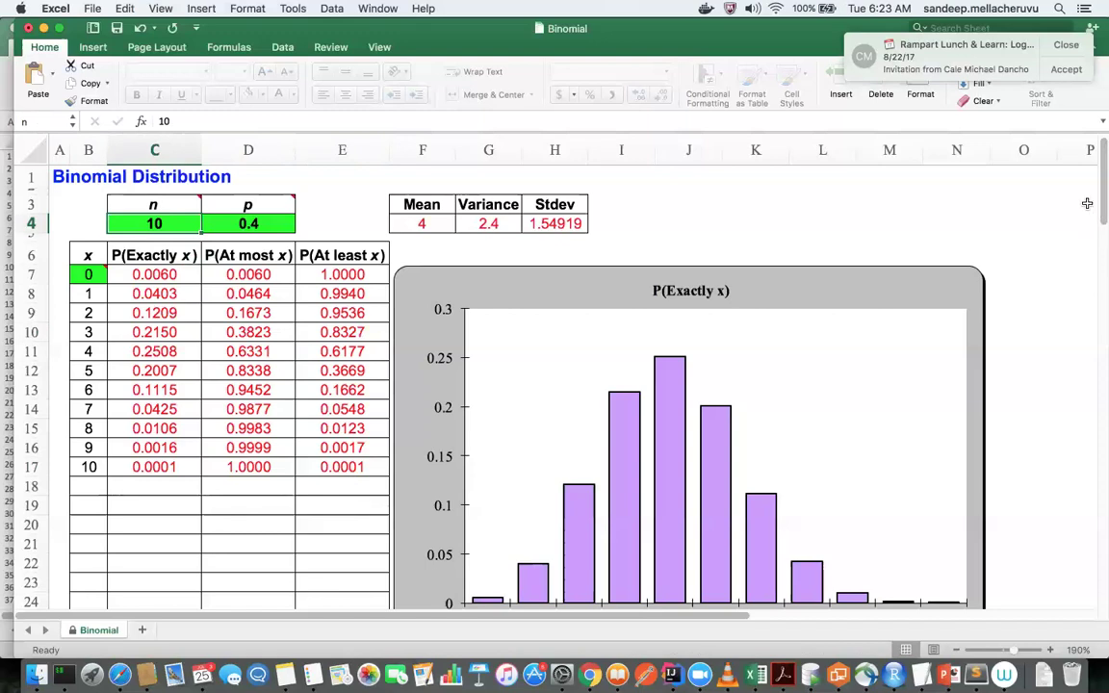
pyautogui.click(1063, 45)
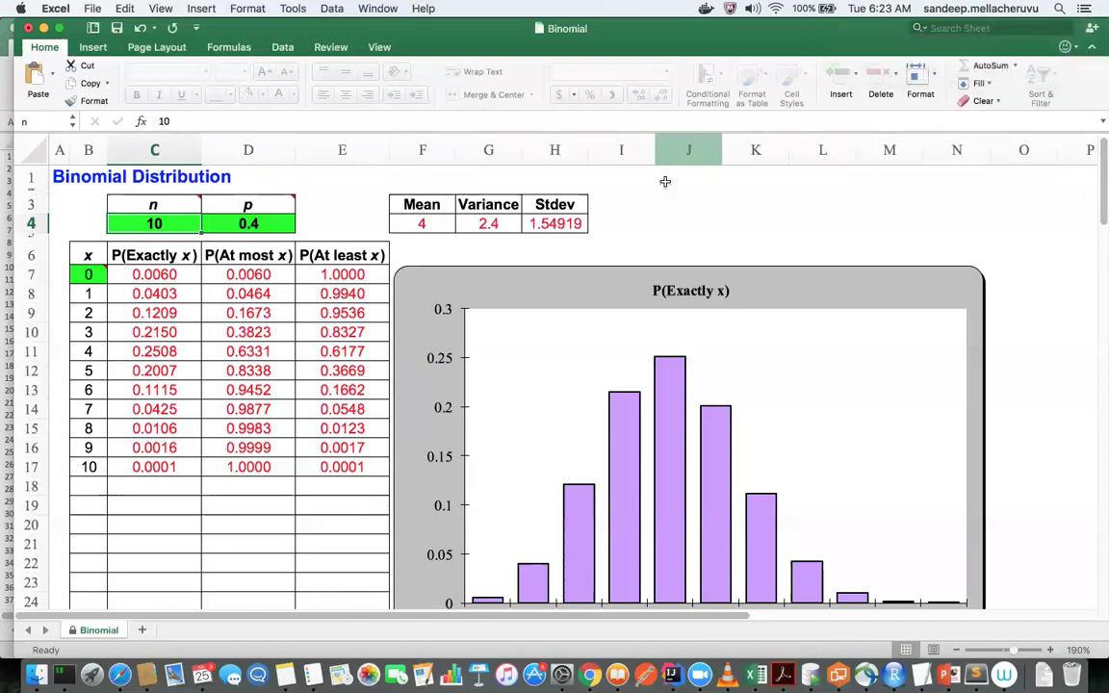
pyautogui.click(332, 332)
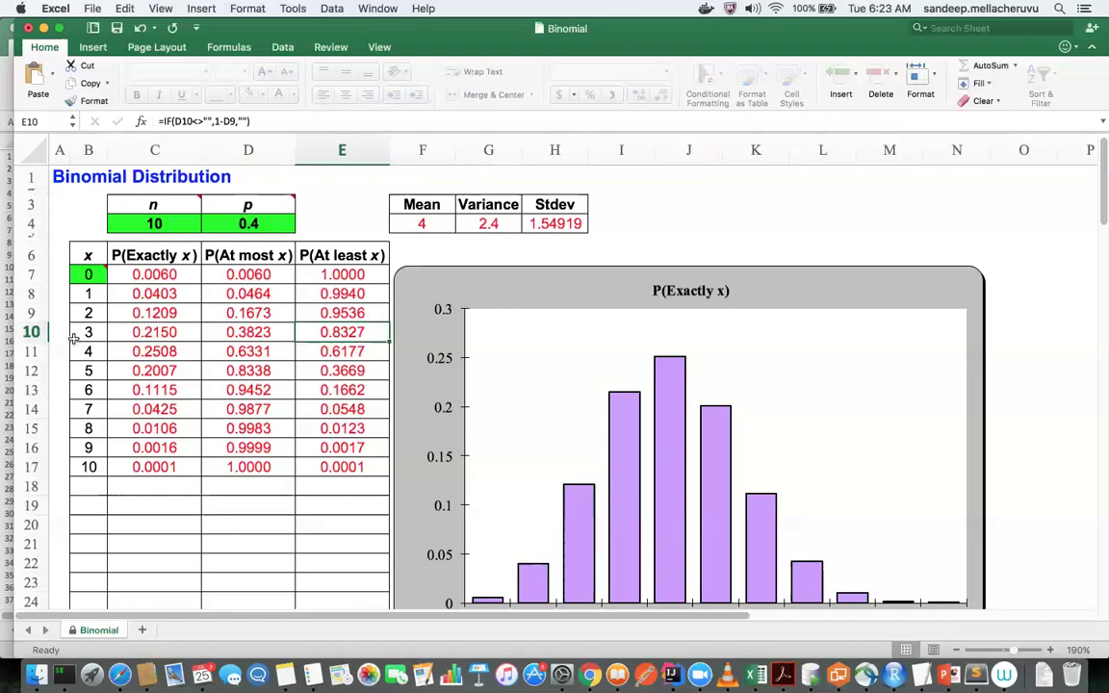
pyautogui.click(74, 337)
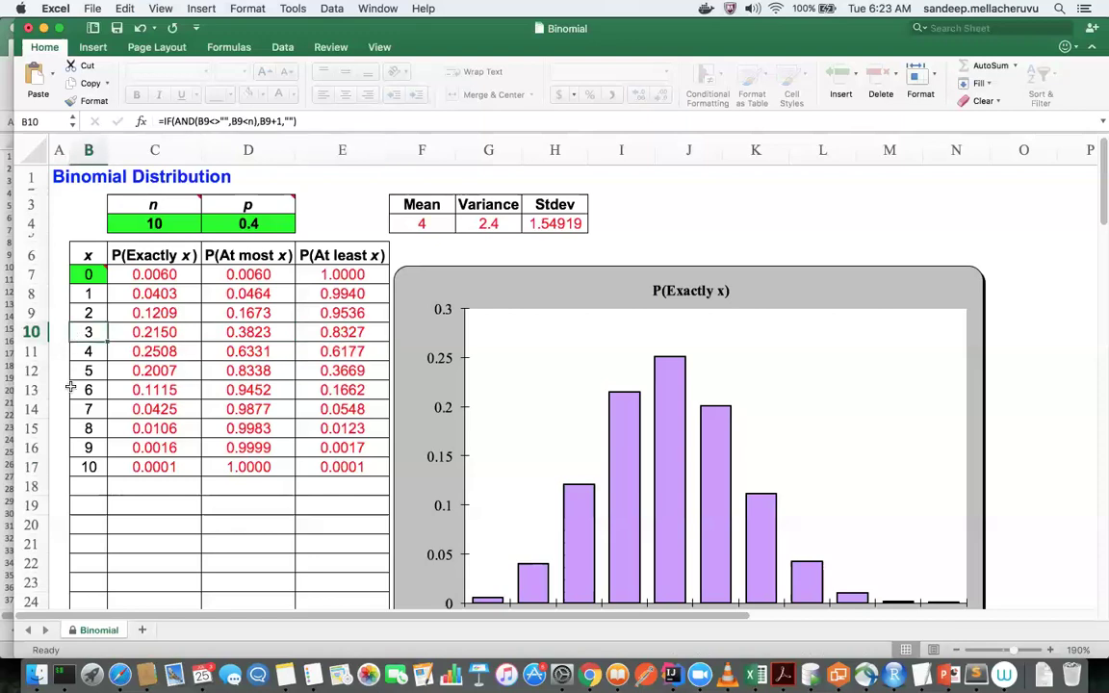
pyautogui.click(146, 219)
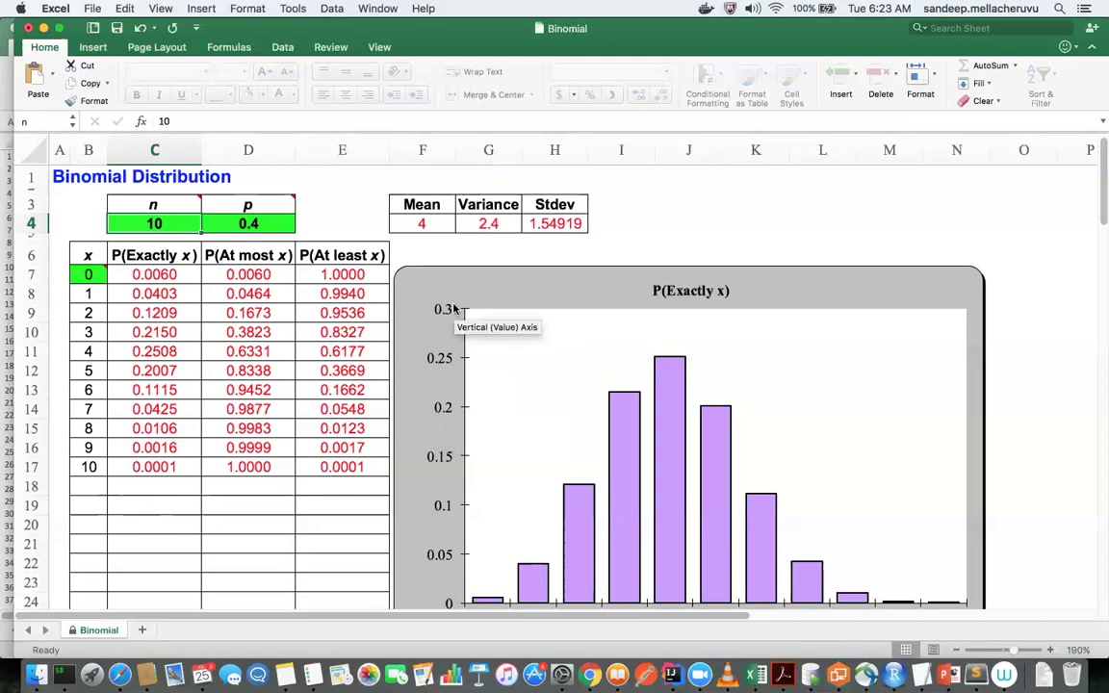
# Inspect the at-least probability for x = 3, and switch to Chrome to recheck the handwritten bolt question in OneNote.
pyautogui.click(93, 46)
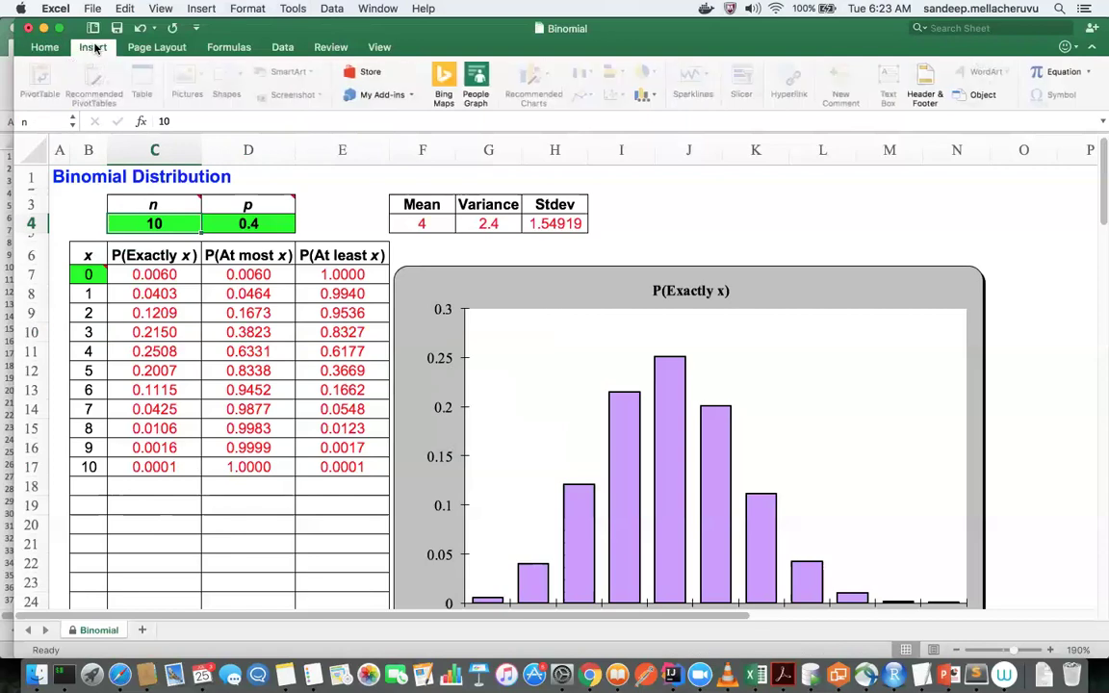
pyautogui.click(43, 48)
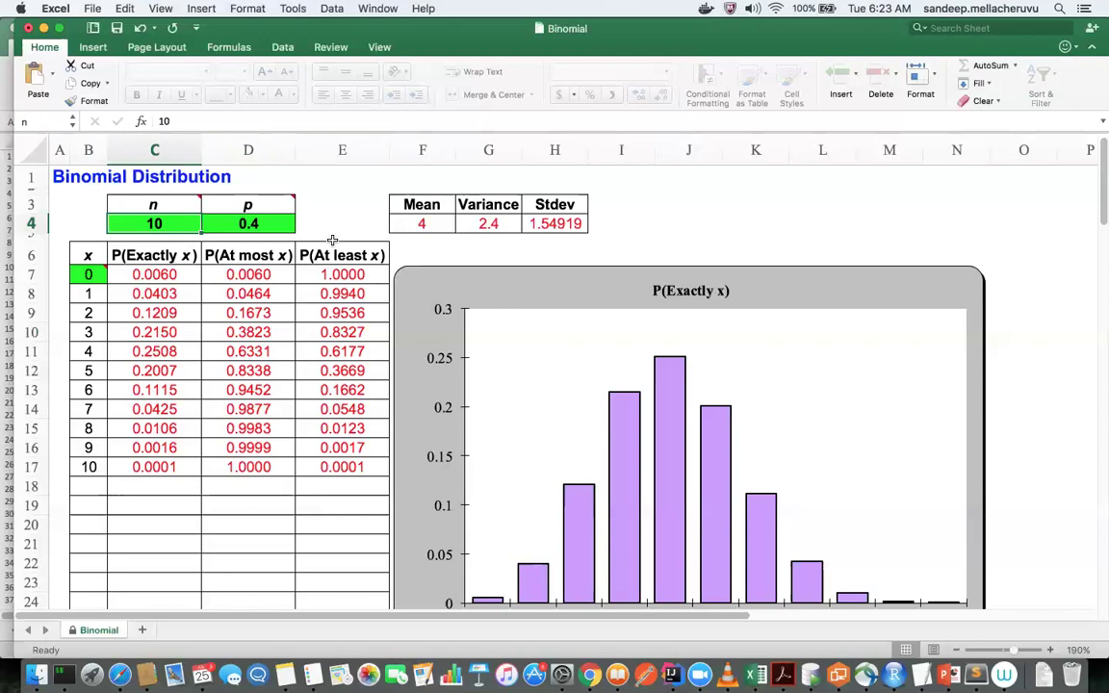
pyautogui.click(321, 329)
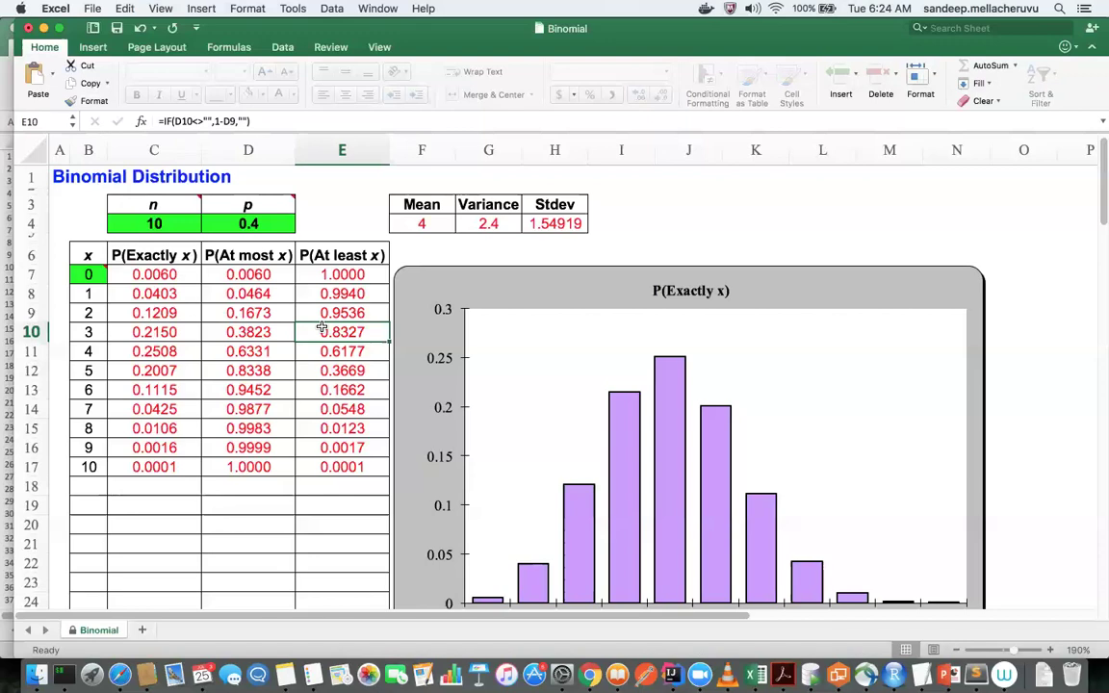
pyautogui.press('super+Tab')
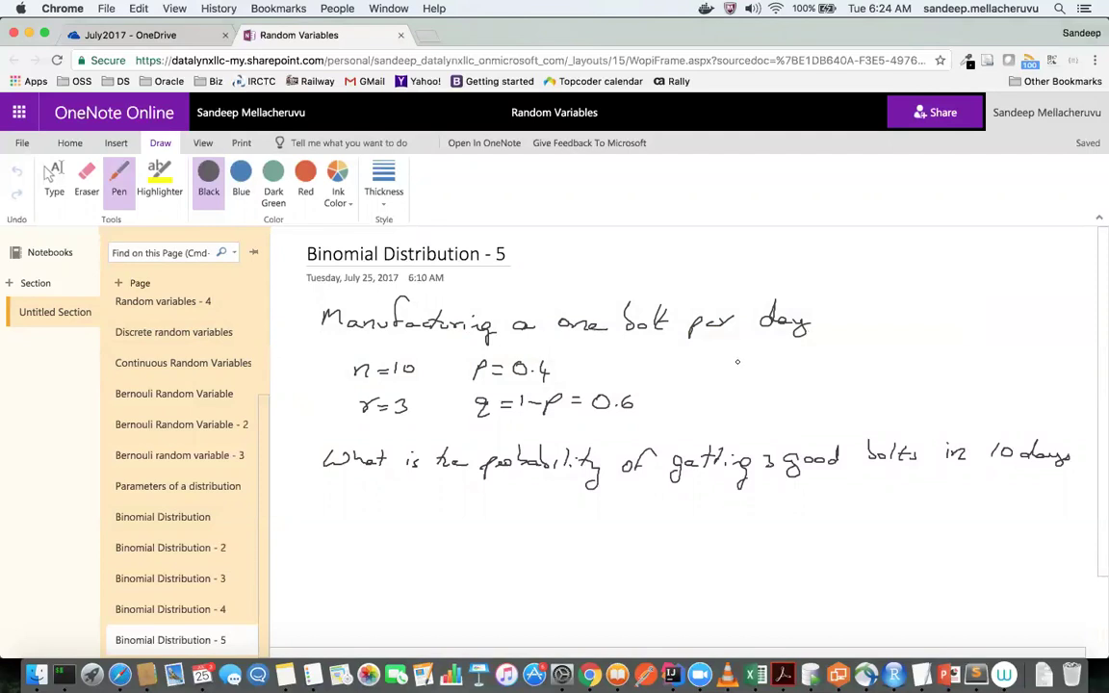
pyautogui.click(626, 342)
pyautogui.press('super+z')
# Return to the Binomial workbook in Excel and review n and the at-least probabilities for x = 3 and x = 5.
pyautogui.press('super+Tab')
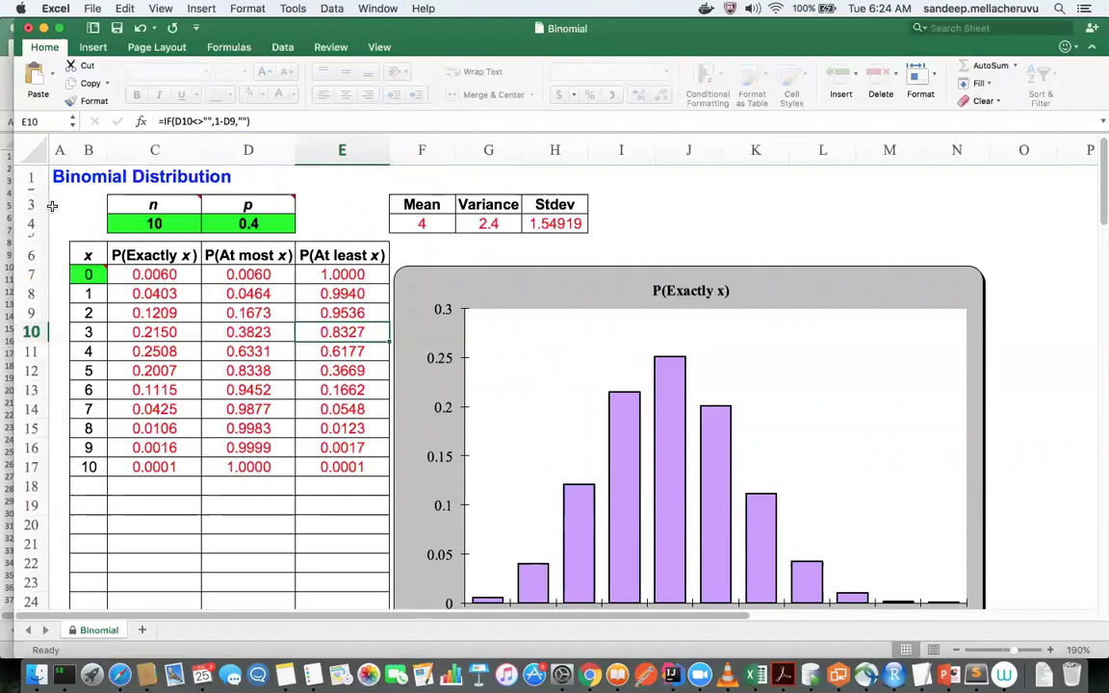
pyautogui.click(142, 231)
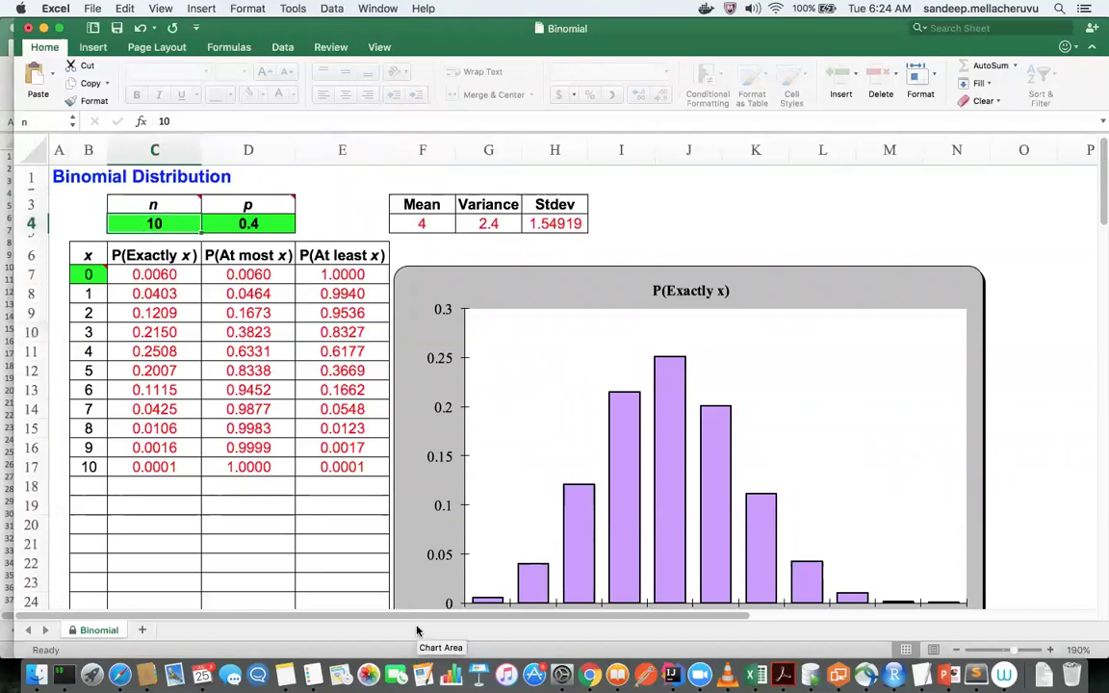
pyautogui.click(98, 333)
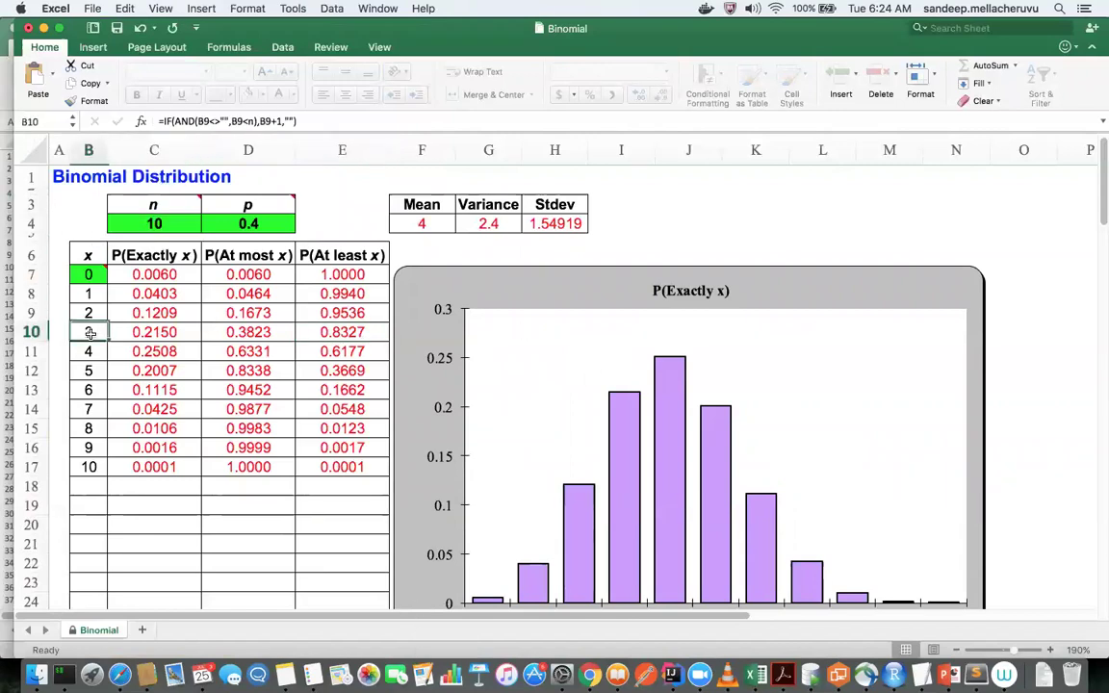
pyautogui.click(354, 337)
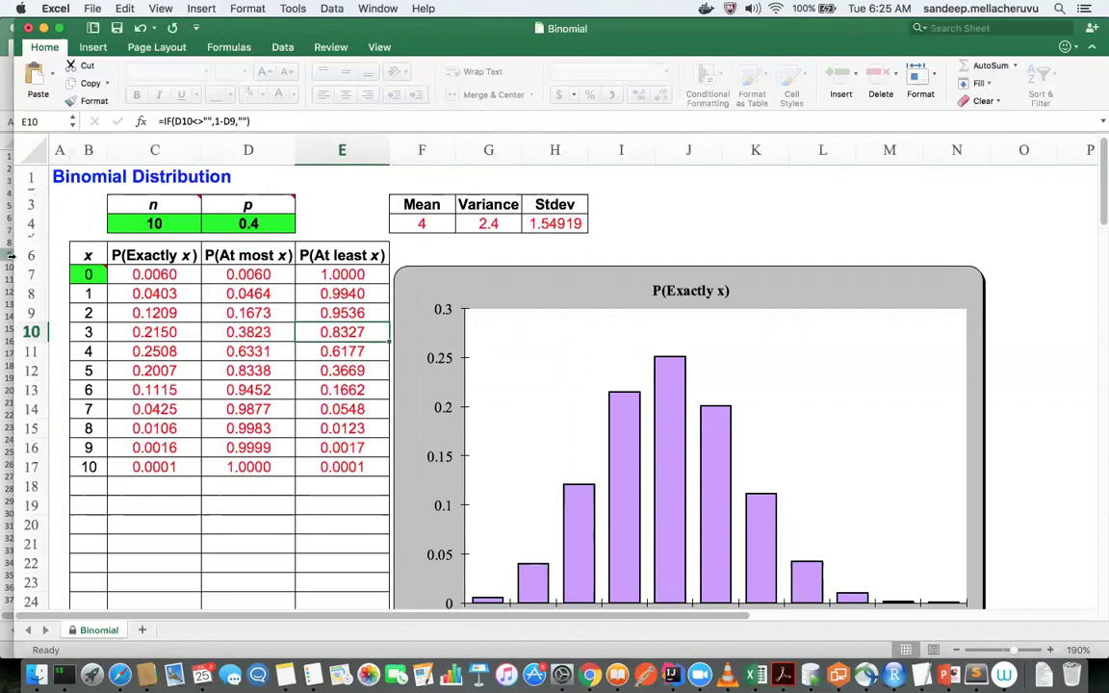
pyautogui.click(78, 334)
pyautogui.click(354, 332)
pyautogui.click(337, 371)
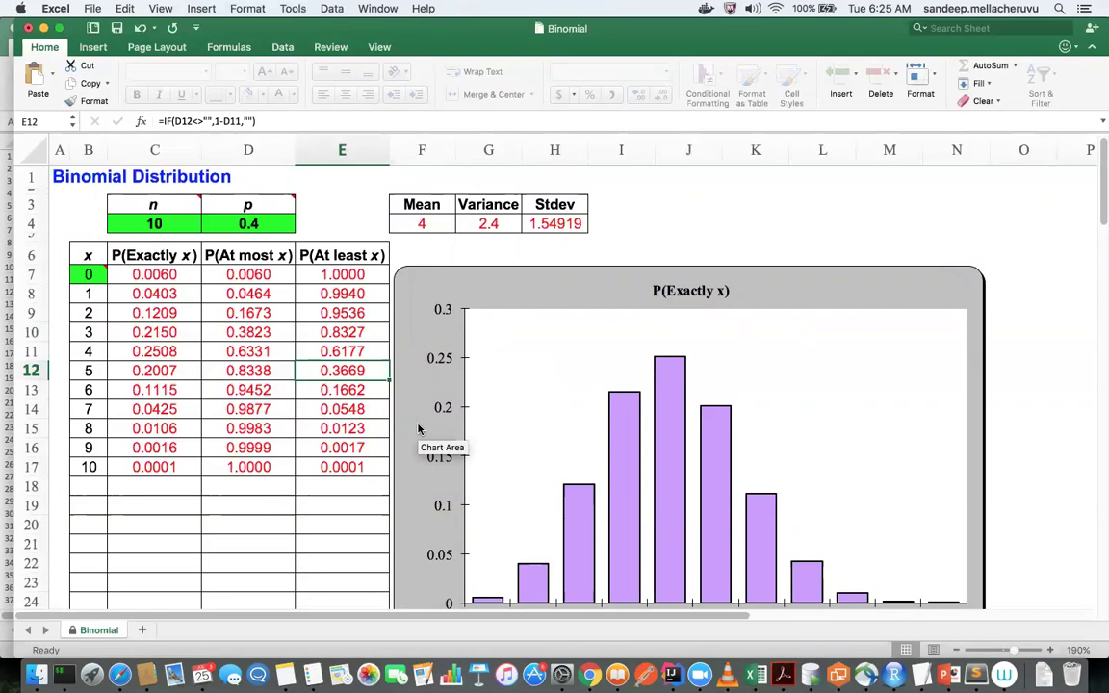
pyautogui.click(188, 225)
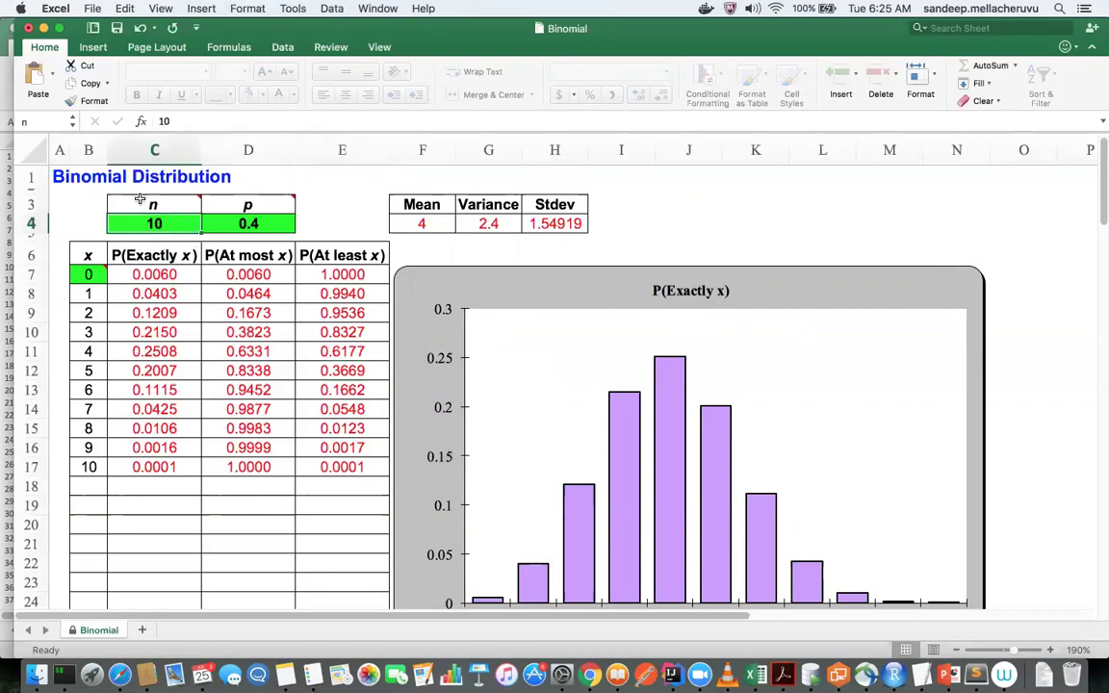
# Examine the P(Exactly x) formulas cell by cell from x = 0 to x = 6.
pyautogui.click(147, 274)
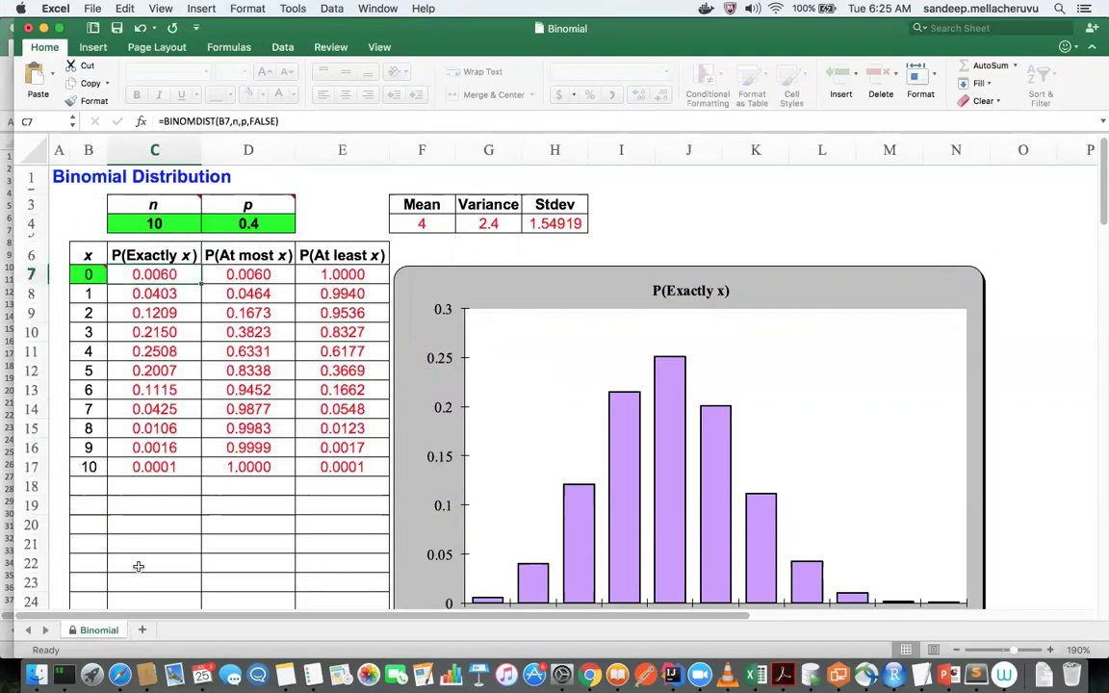
pyautogui.press('Down')
pyautogui.press('Down')
pyautogui.press('Down')
pyautogui.press('Down')
pyautogui.press('Down')
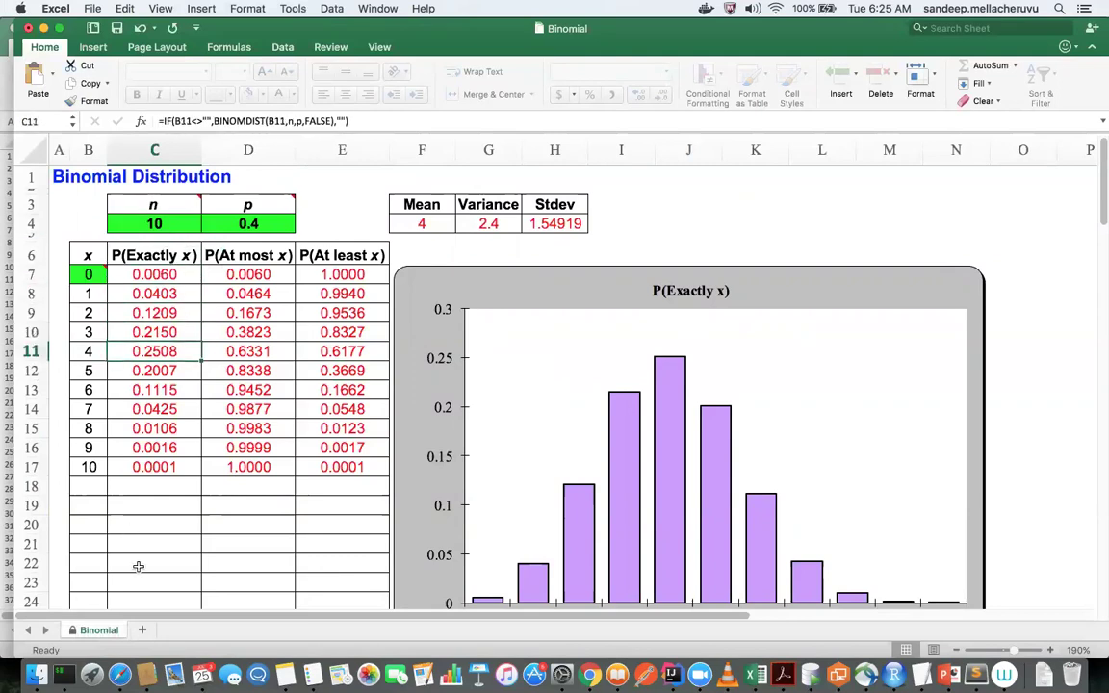
pyautogui.press('Down')
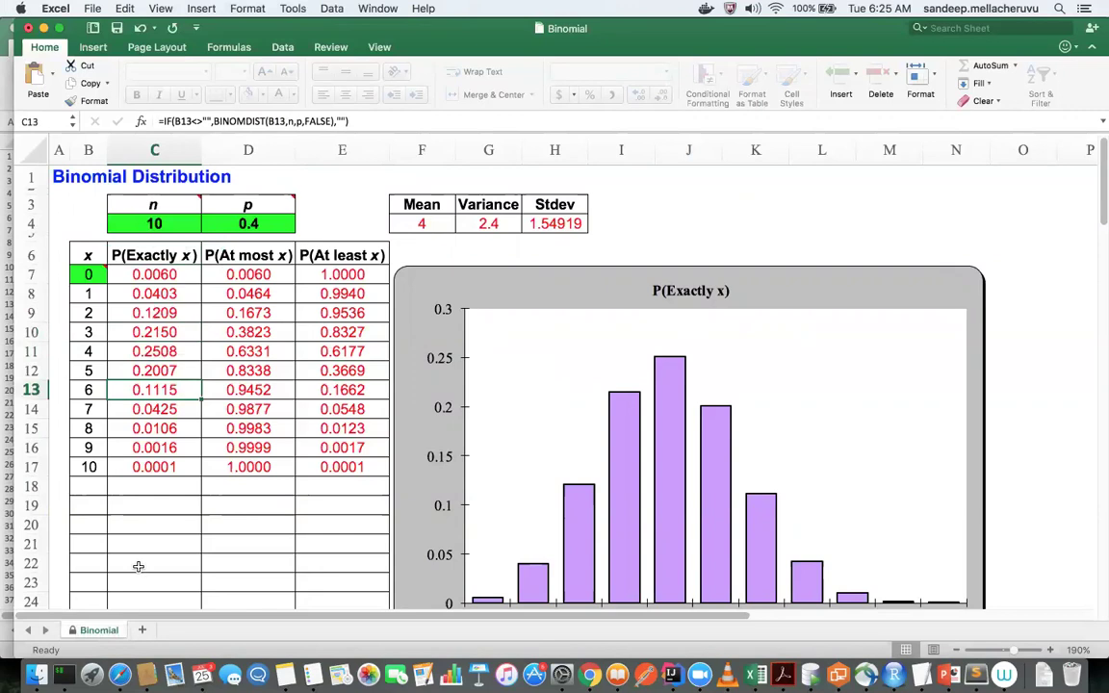
# Compare the at-least probabilities for x = 3 and x = 5, checking the x values 3, 5 and 10 in the table.
pyautogui.click(89, 332)
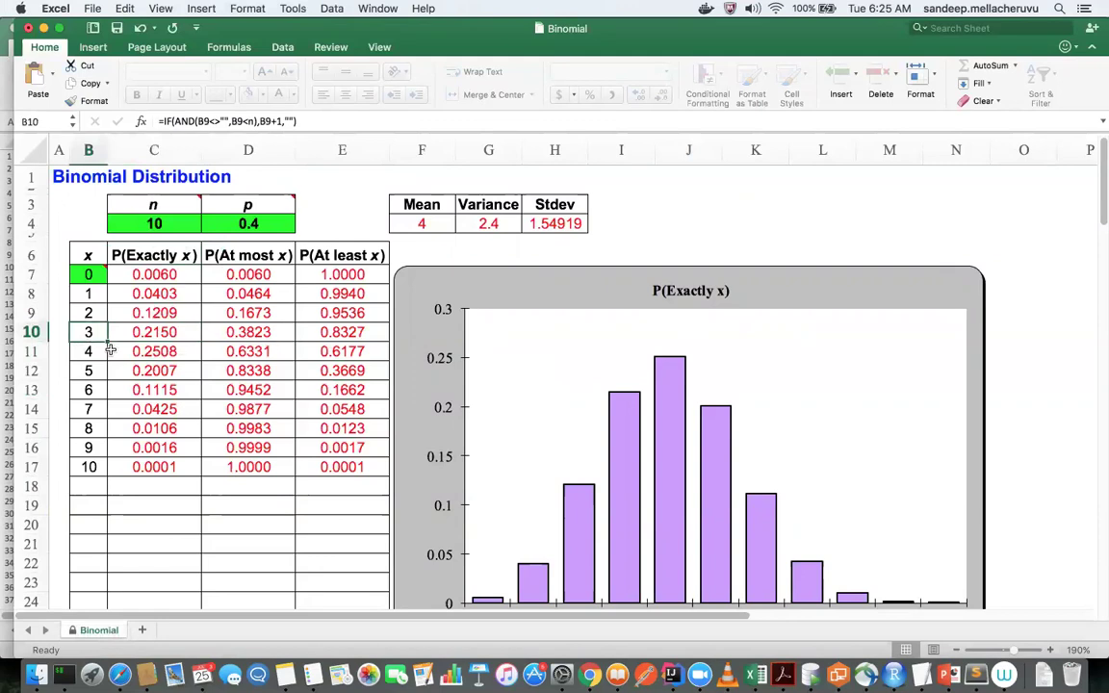
pyautogui.click(333, 332)
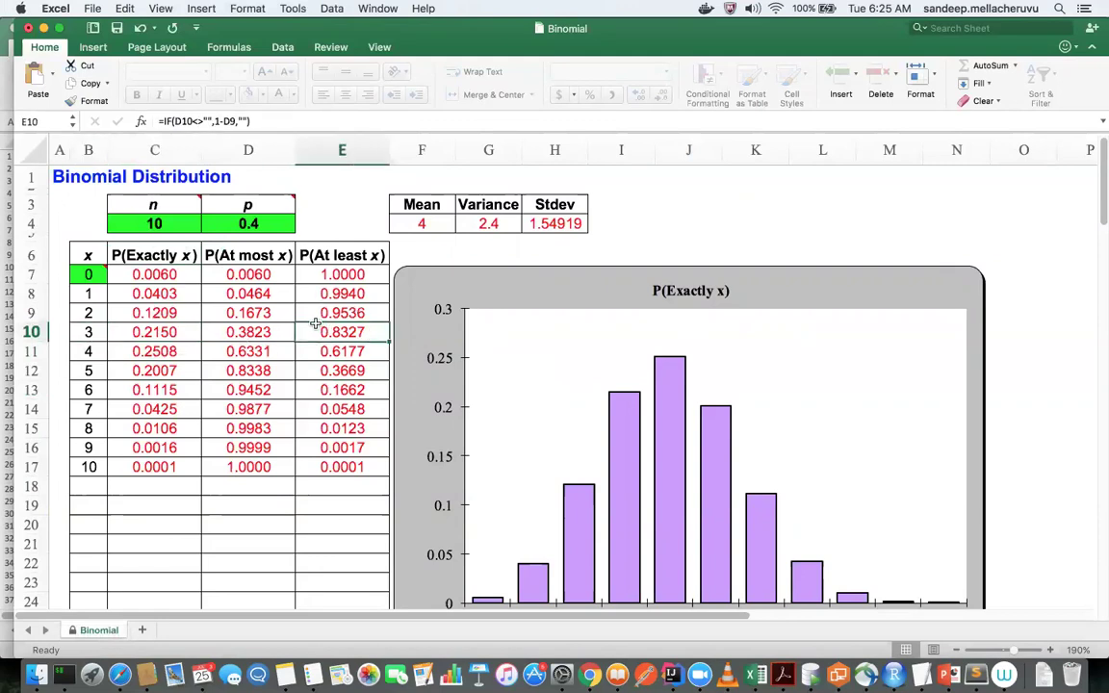
pyautogui.click(344, 373)
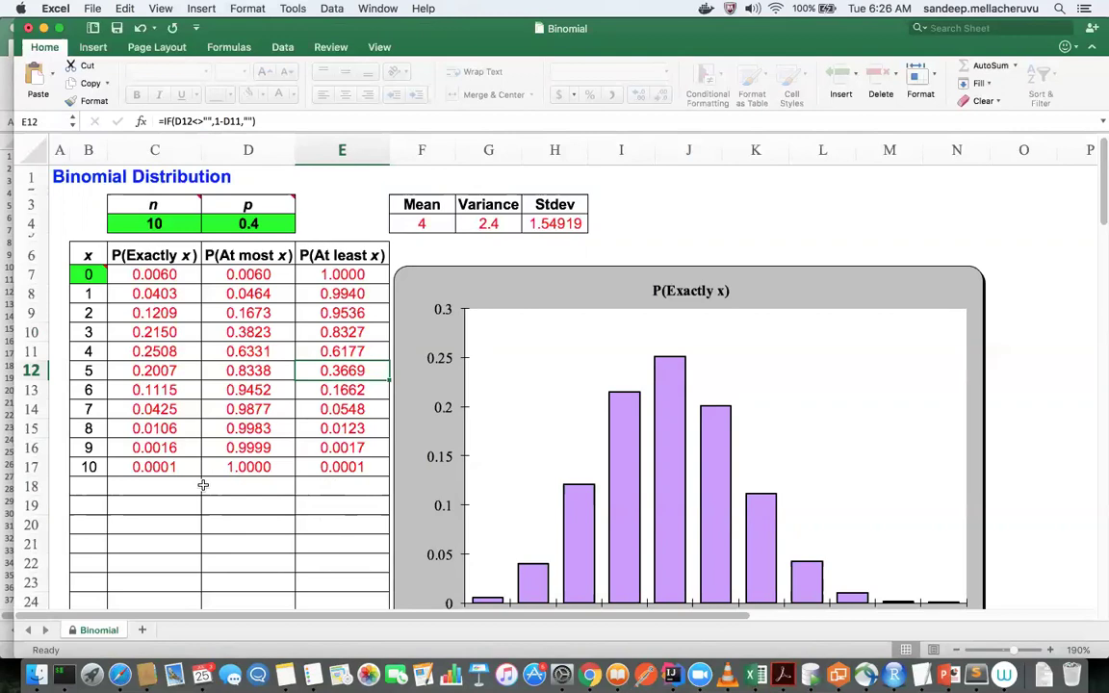
pyautogui.click(76, 469)
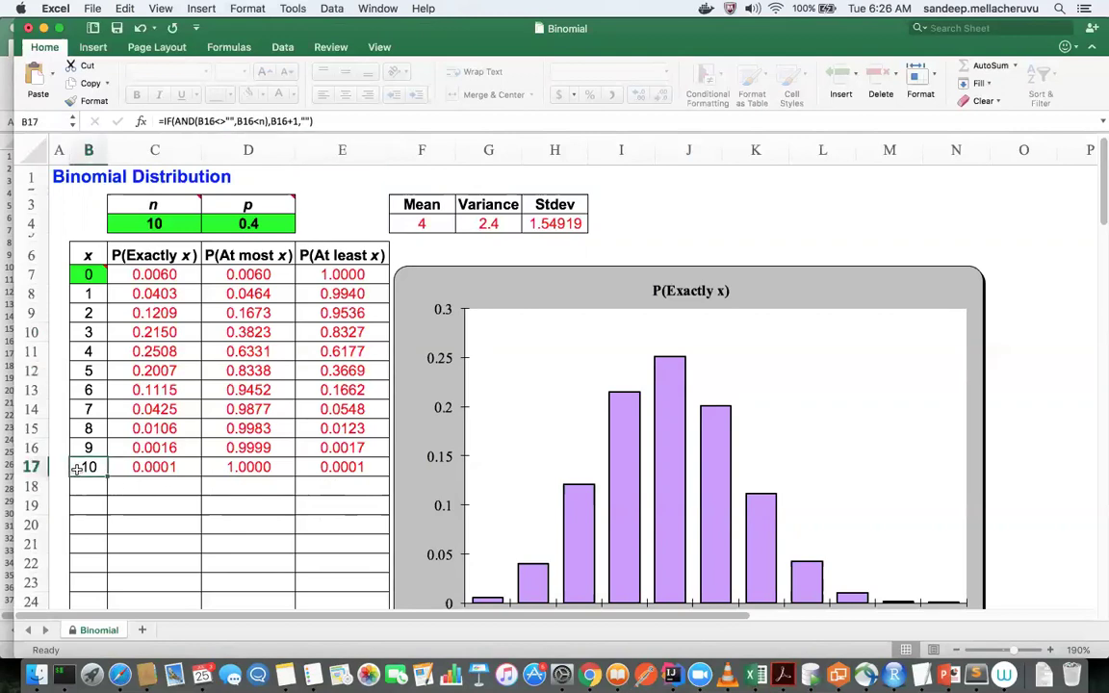
pyautogui.click(300, 388)
pyautogui.click(326, 370)
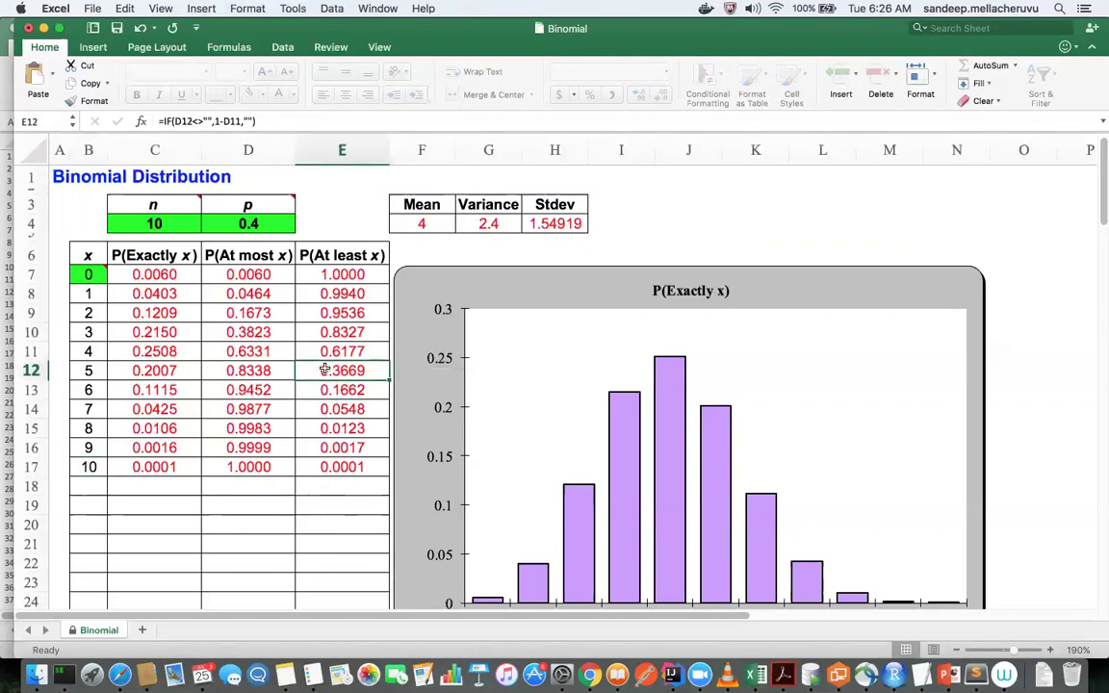
pyautogui.click(92, 371)
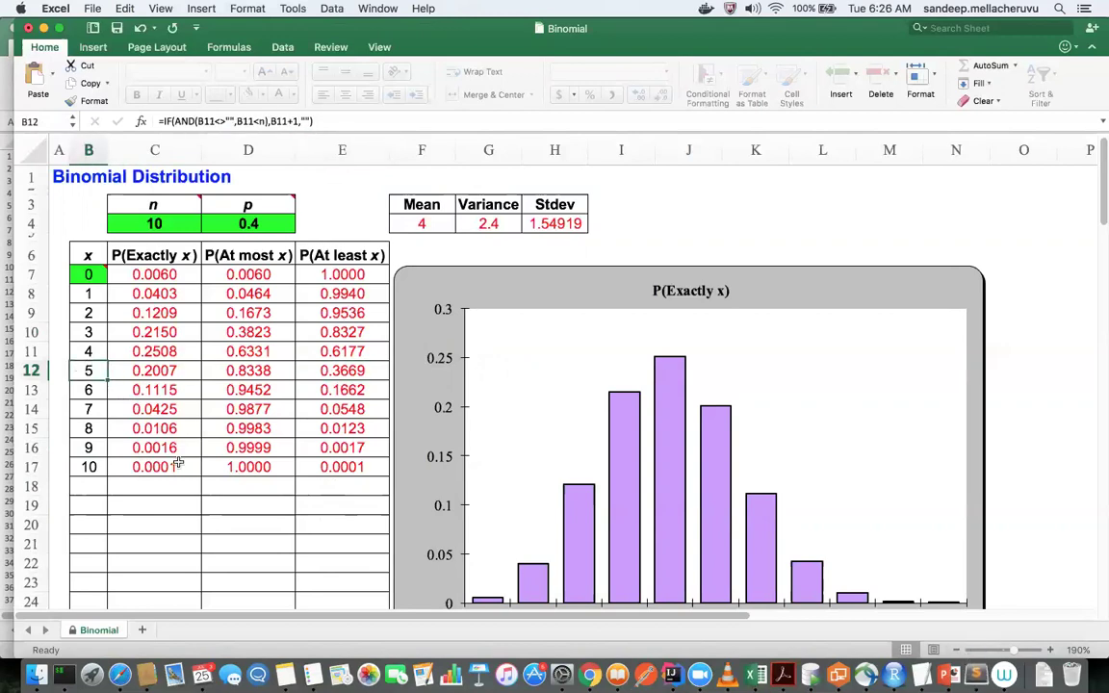
pyautogui.click(371, 370)
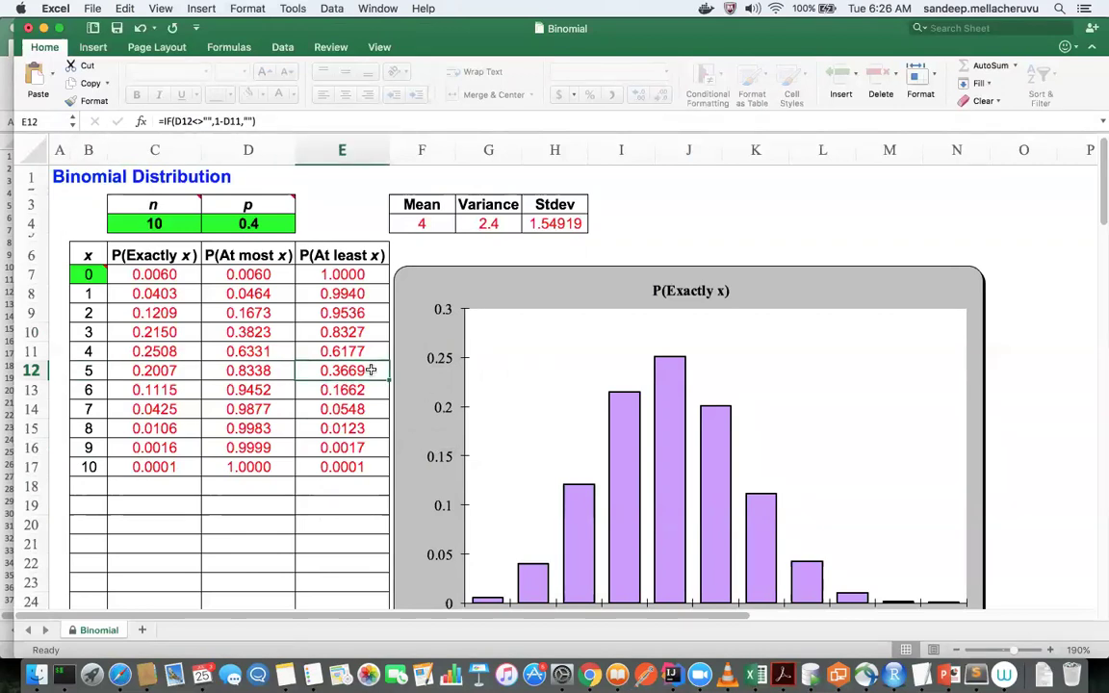
pyautogui.press('Up')
pyautogui.press('Up')
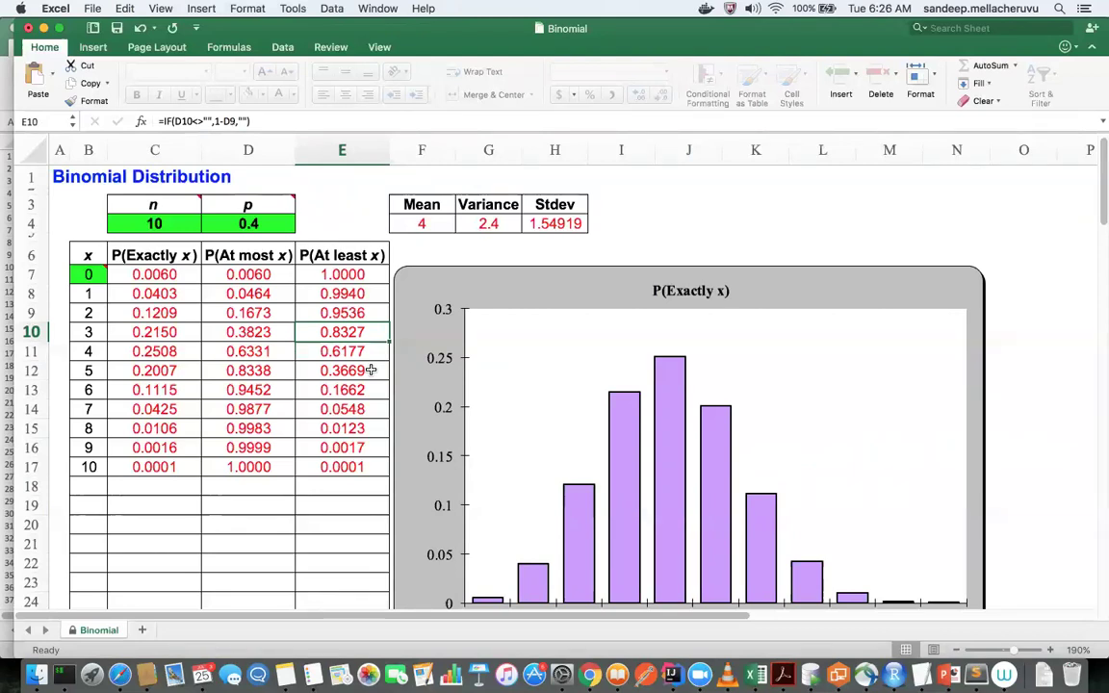
# Review the n value and the x = 3 row against the whole P(At least x) range E7:E17.
pyautogui.click(176, 217)
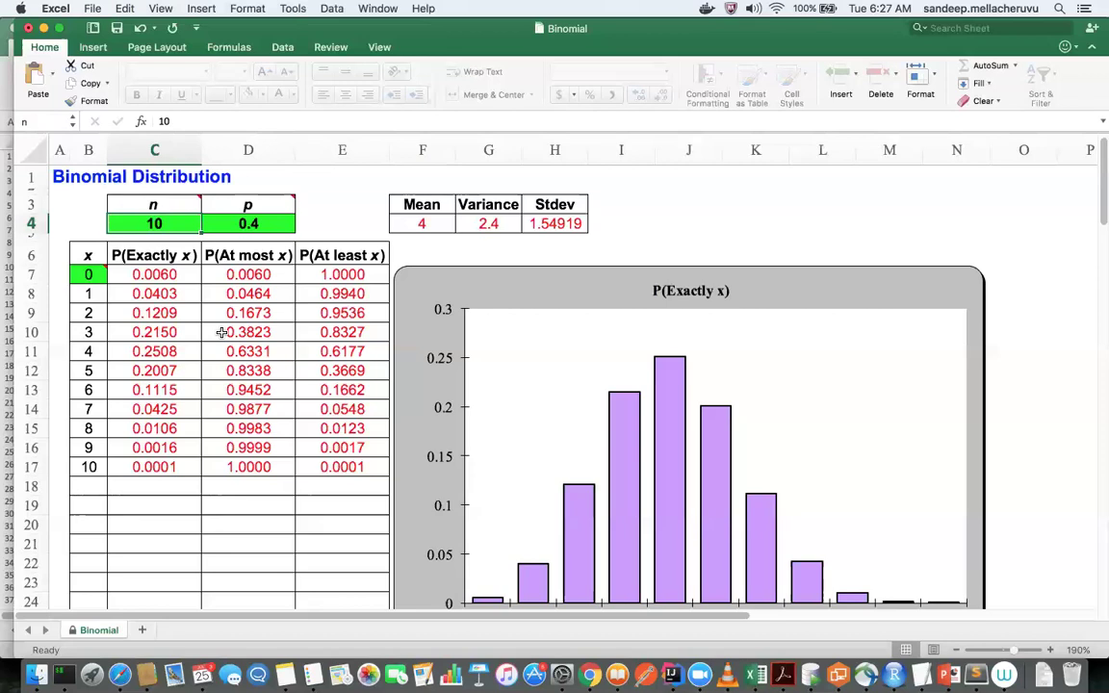
pyautogui.click(326, 334)
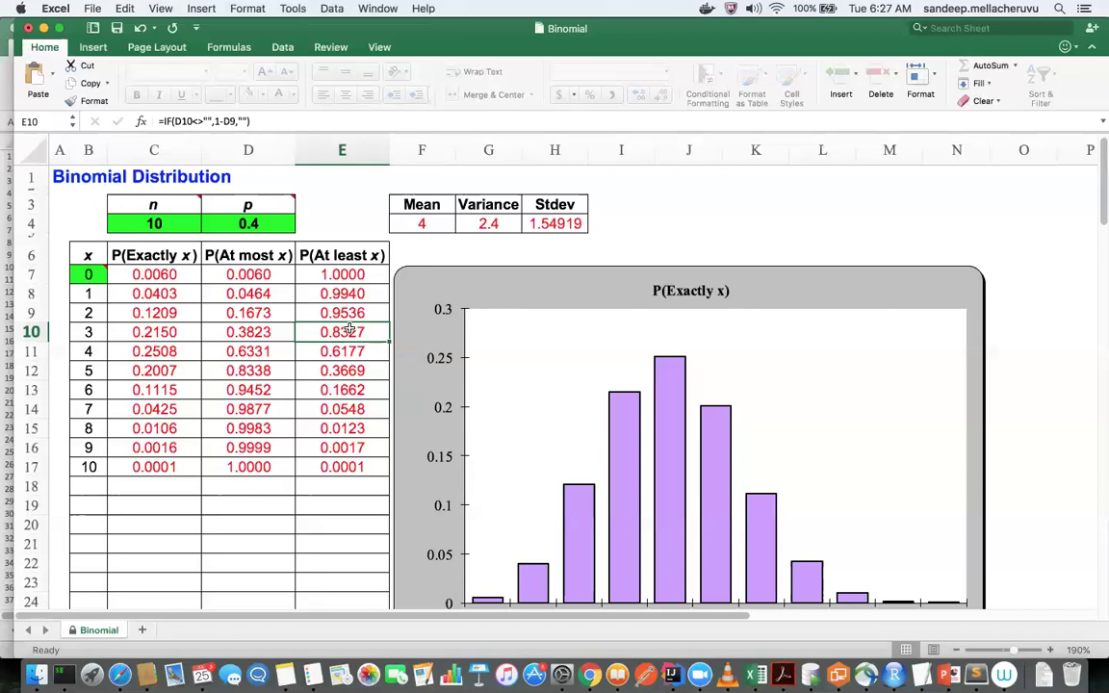
pyautogui.click(73, 331)
pyautogui.click(361, 339)
pyautogui.moveTo(315, 273); pyautogui.dragTo(324, 469)
pyautogui.click(366, 338)
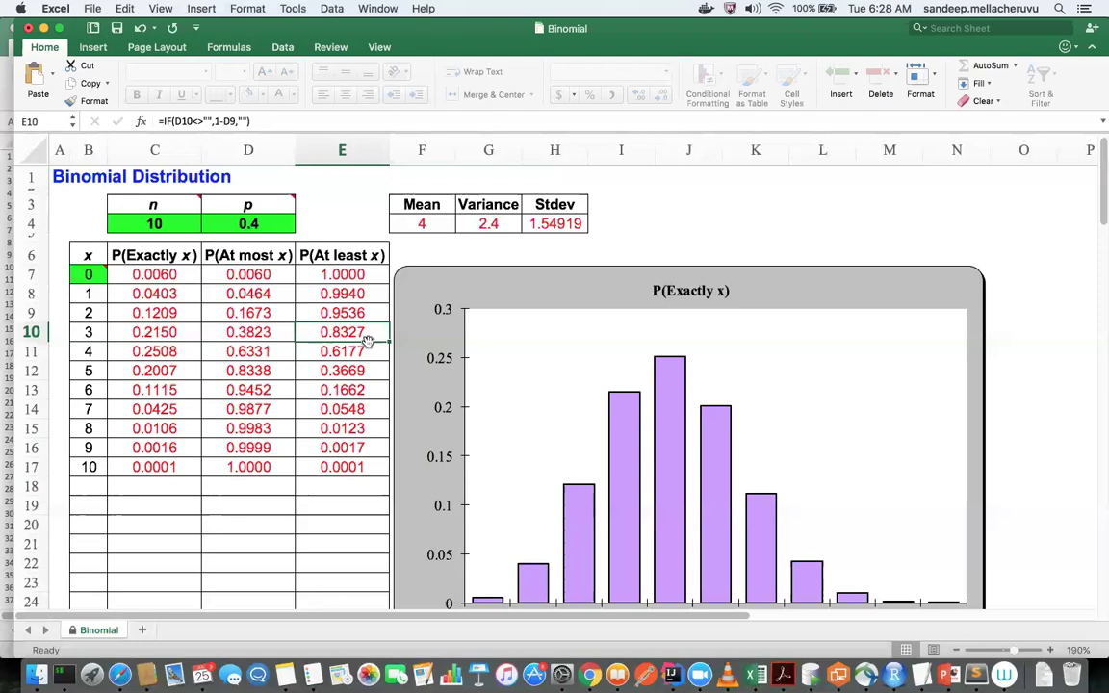
# Inspect the P(At least x) cells for x = 0 to 3 and x = 8, and recheck the n input cell.
pyautogui.click(357, 274)
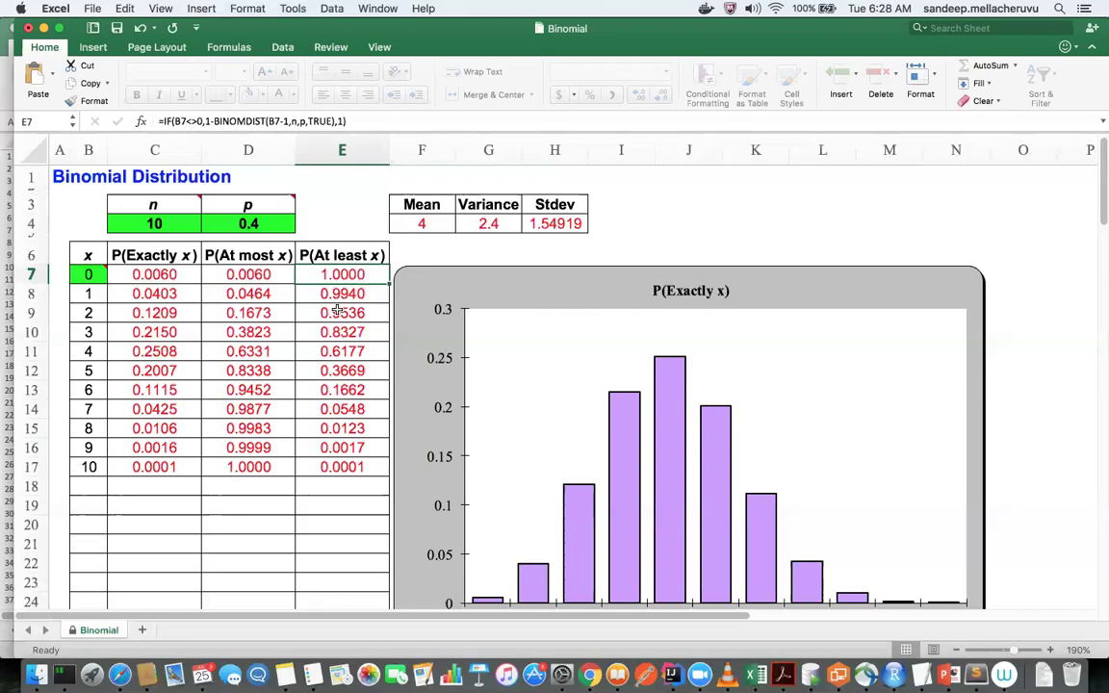
pyautogui.click(328, 294)
pyautogui.click(334, 313)
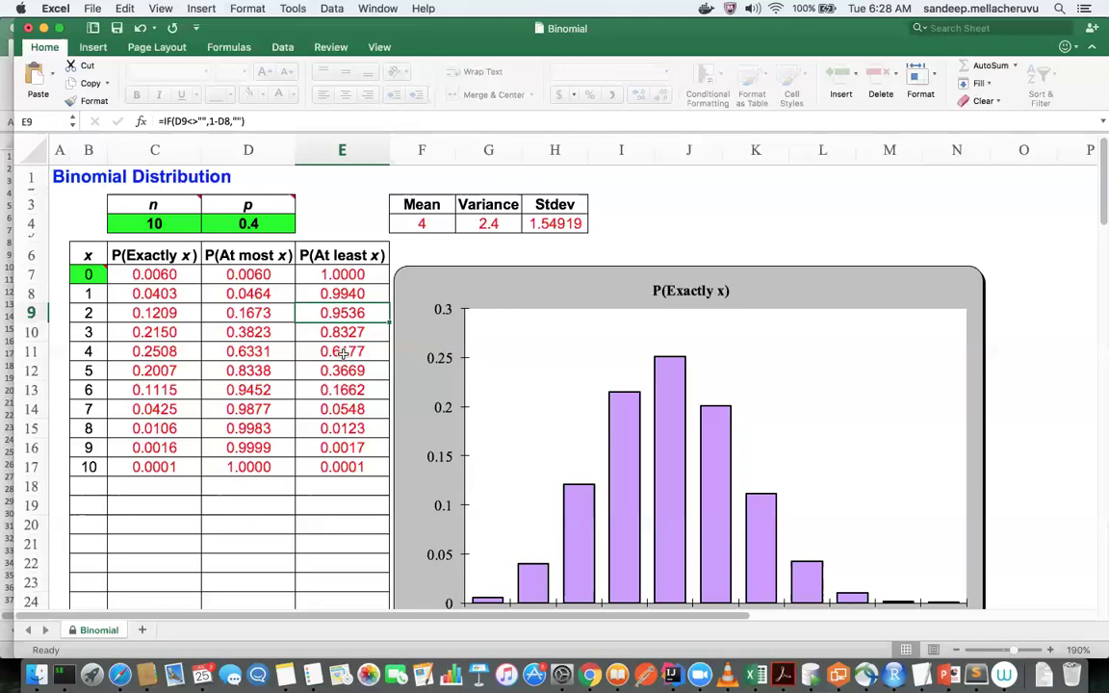
pyautogui.click(339, 333)
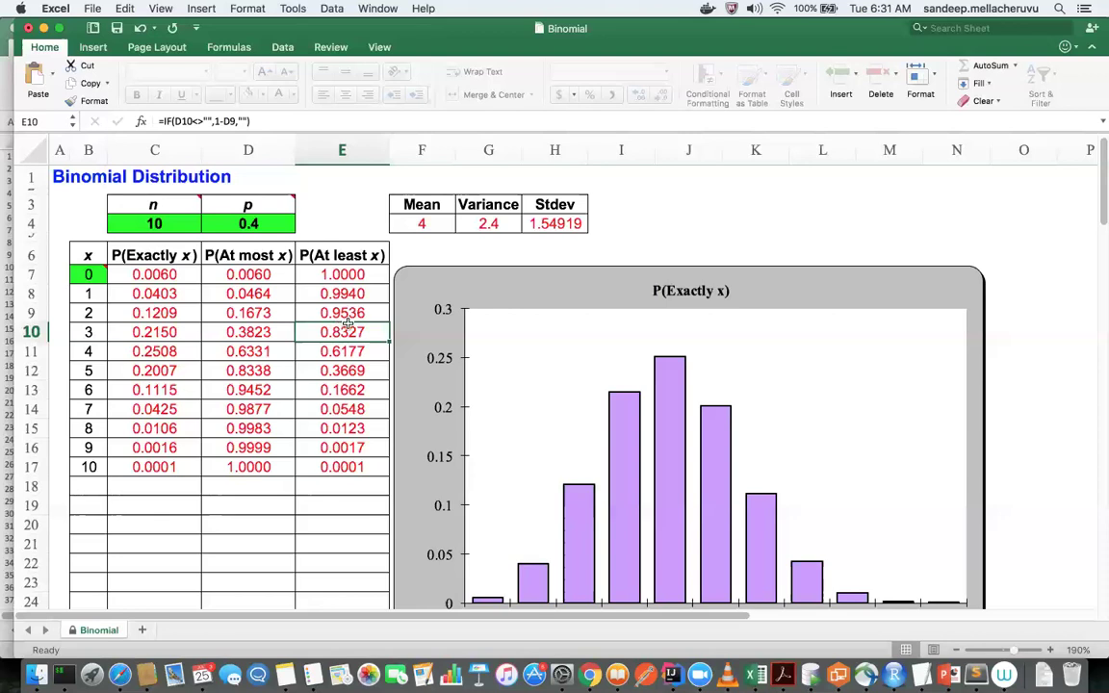
pyautogui.click(351, 428)
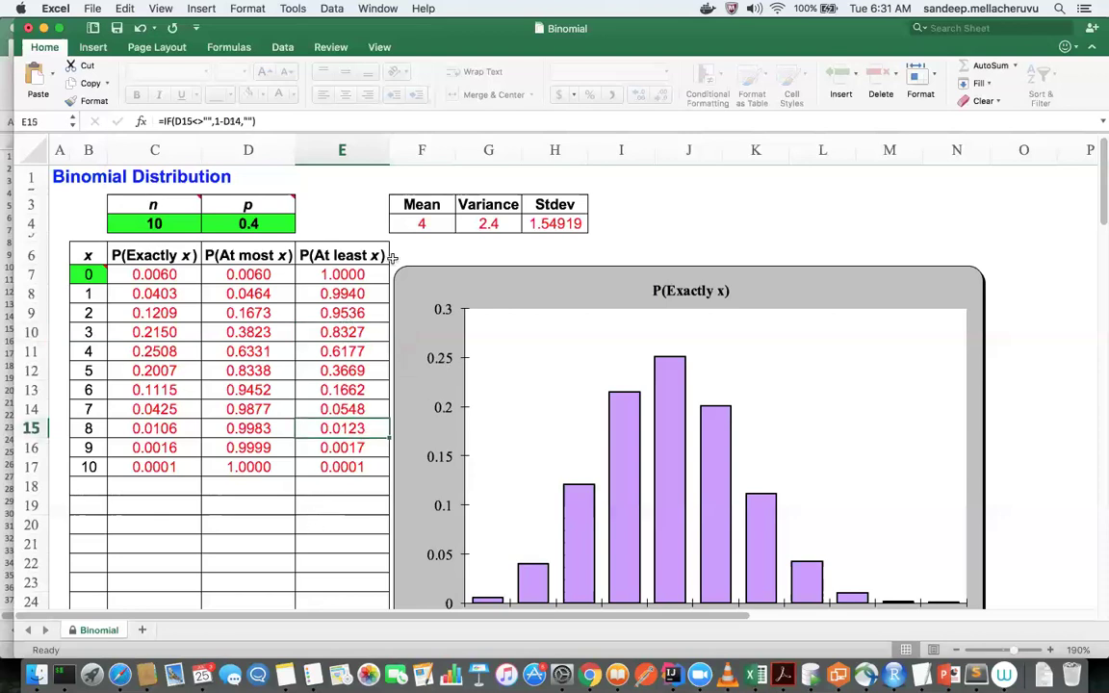
pyautogui.click(347, 312)
pyautogui.click(342, 333)
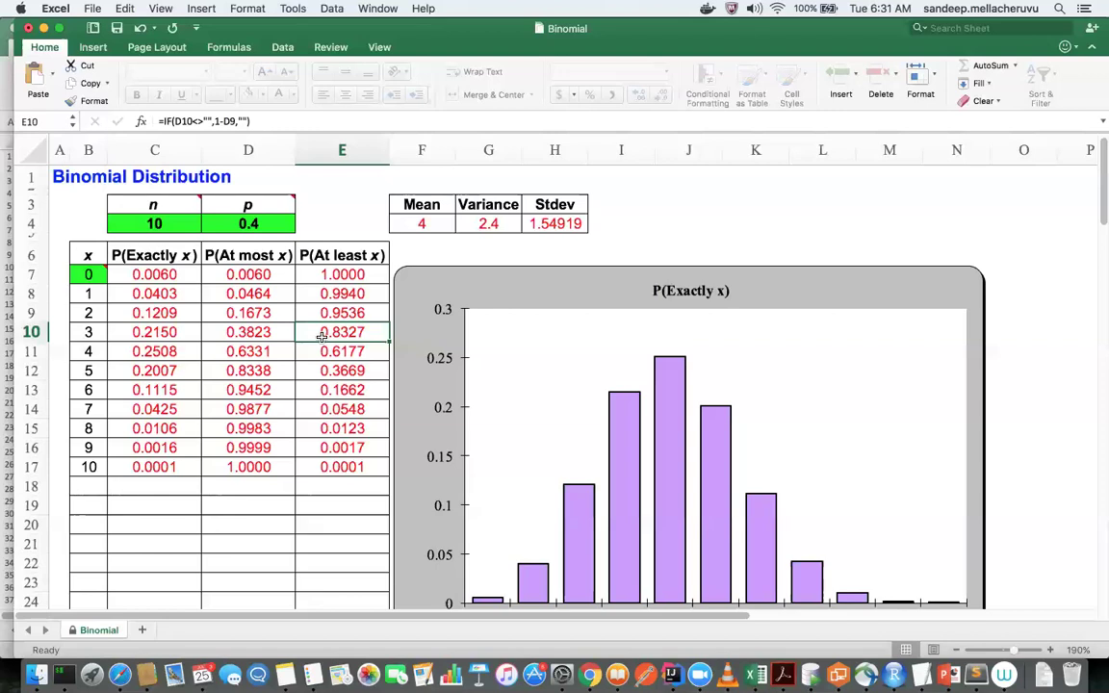
pyautogui.click(148, 223)
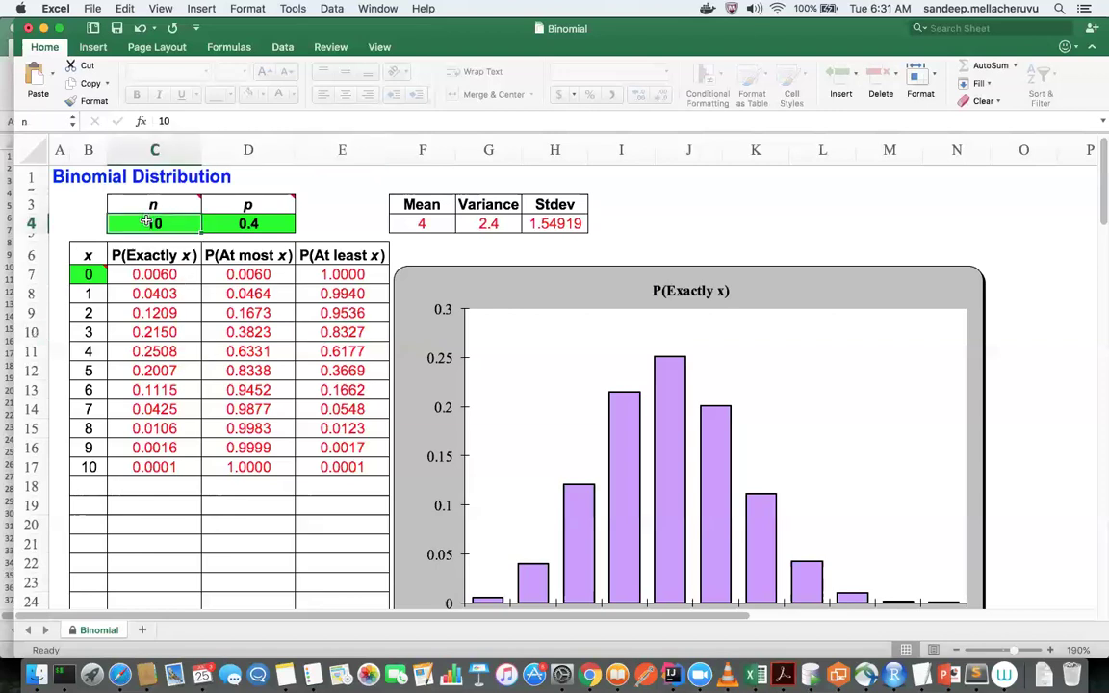
# Start Goal Seek on the P(At least x) cell for x = 3, assigning E10 as the set cell.
pyautogui.click(348, 331)
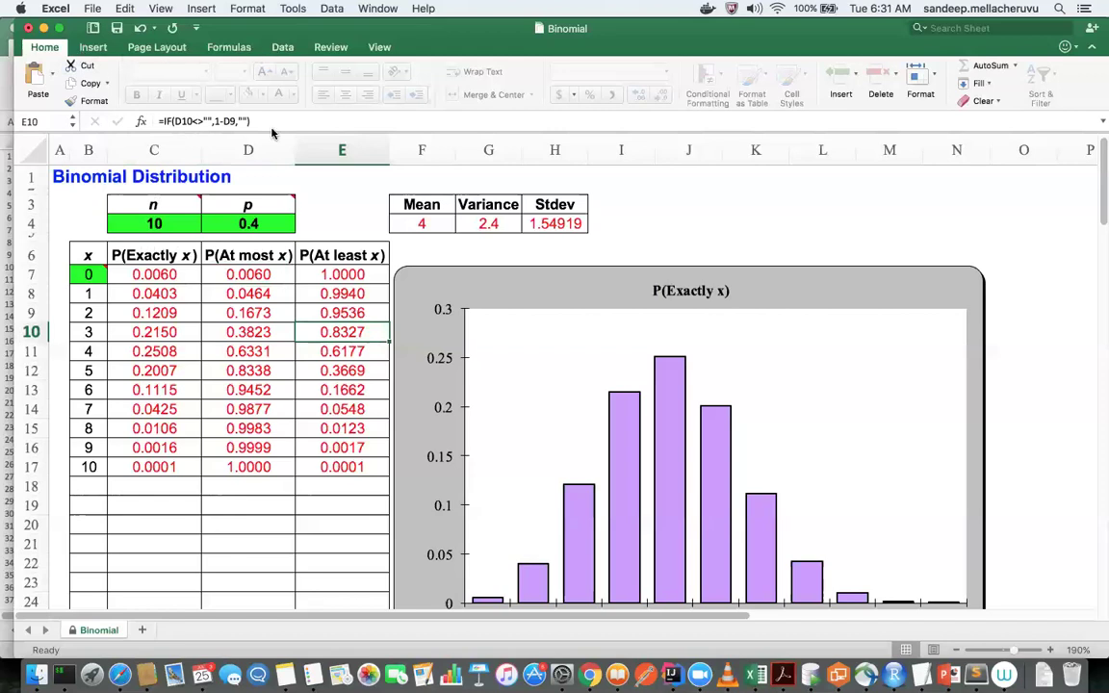
pyautogui.click(285, 47)
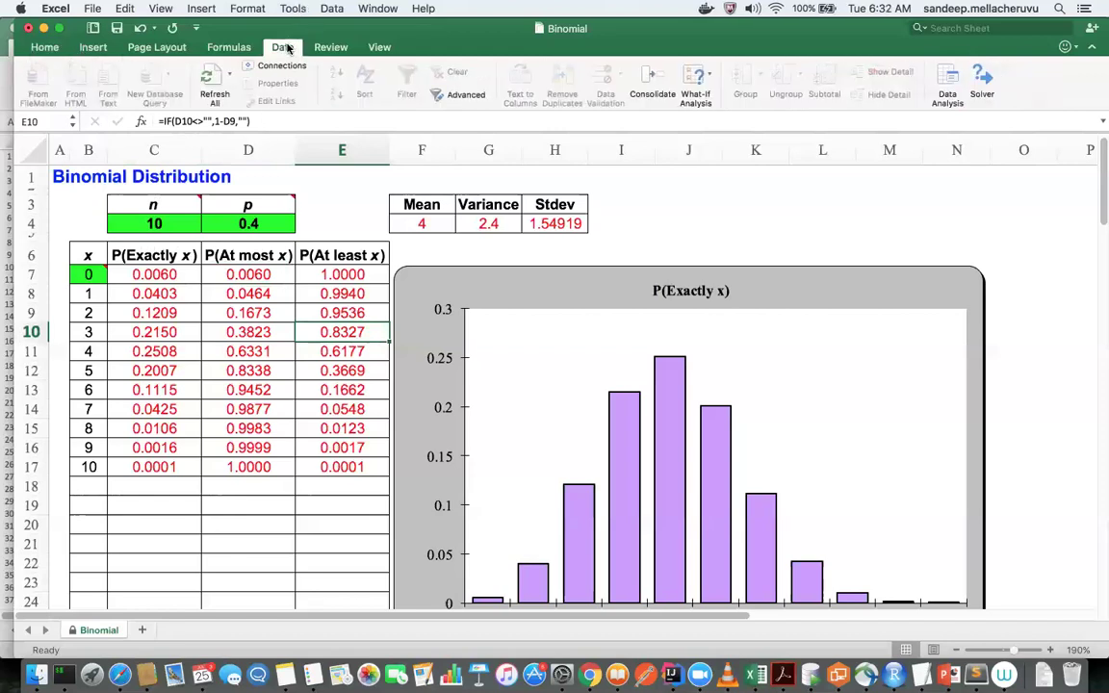
pyautogui.click(701, 79)
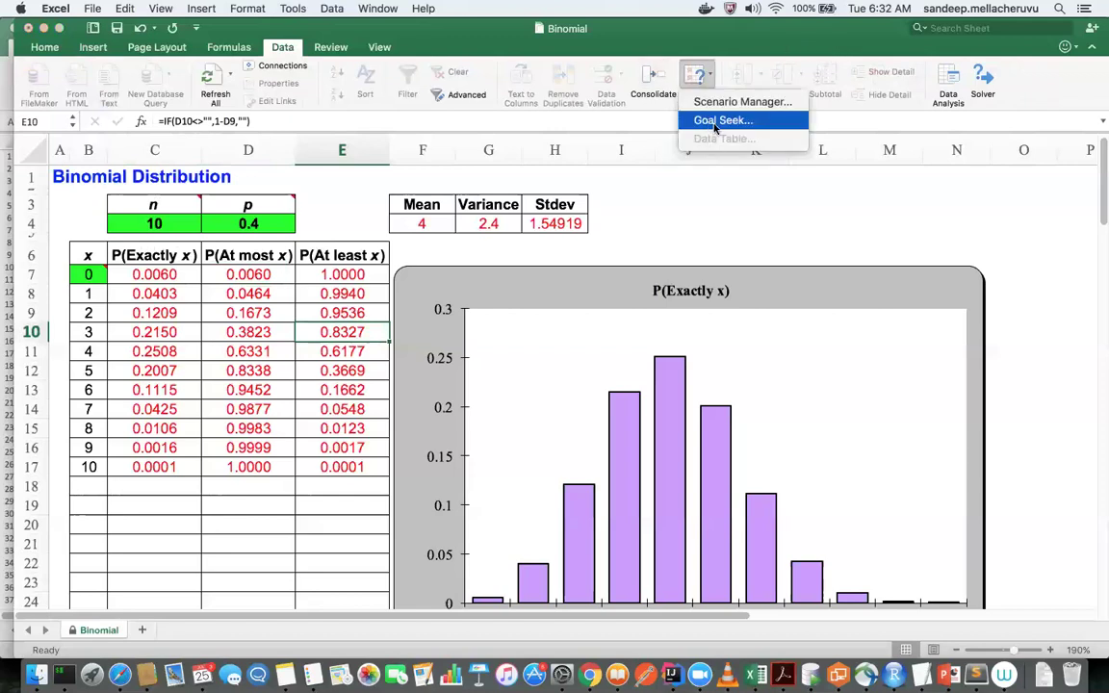
pyautogui.click(714, 121)
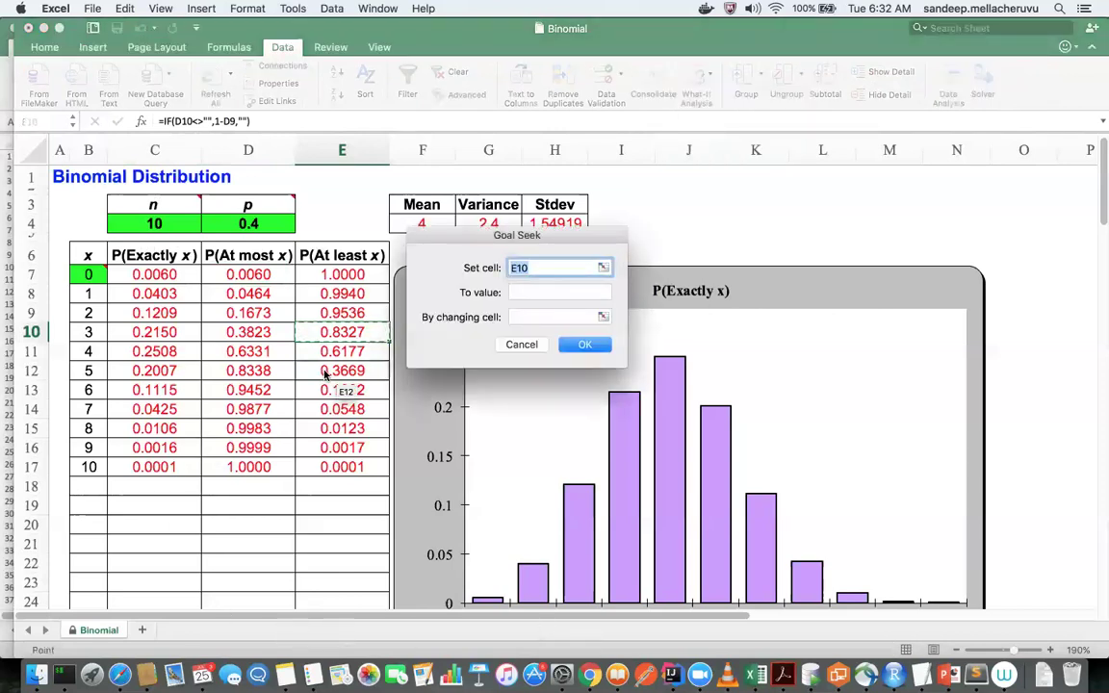
pyautogui.moveTo(465, 235); pyautogui.dragTo(659, 317)
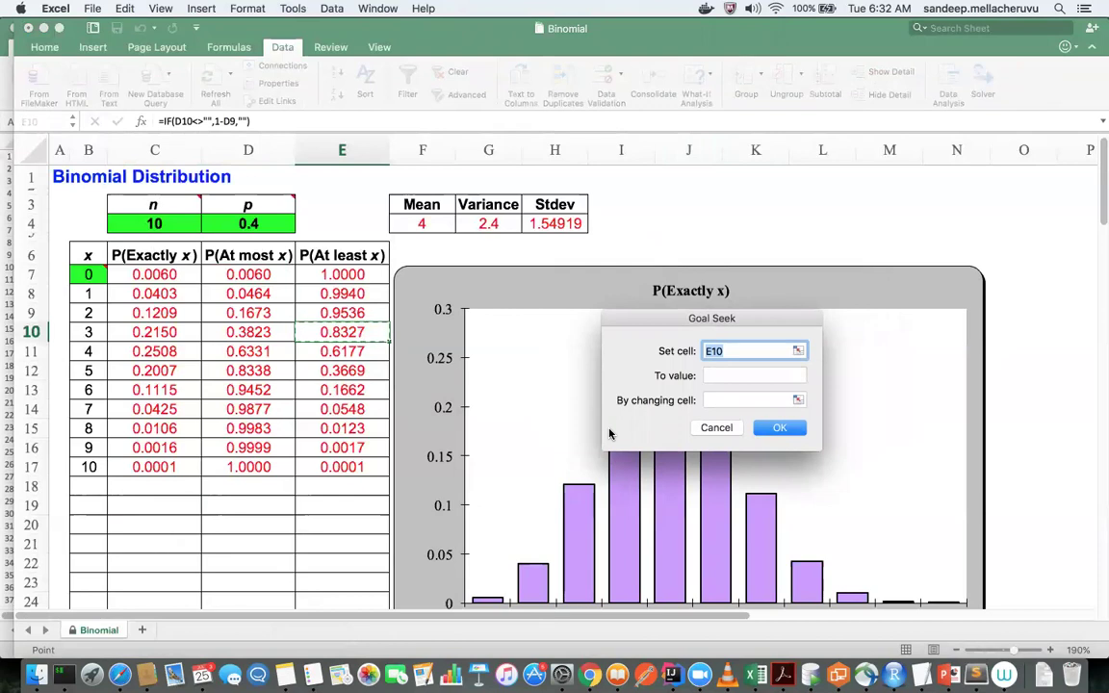
pyautogui.click(798, 351)
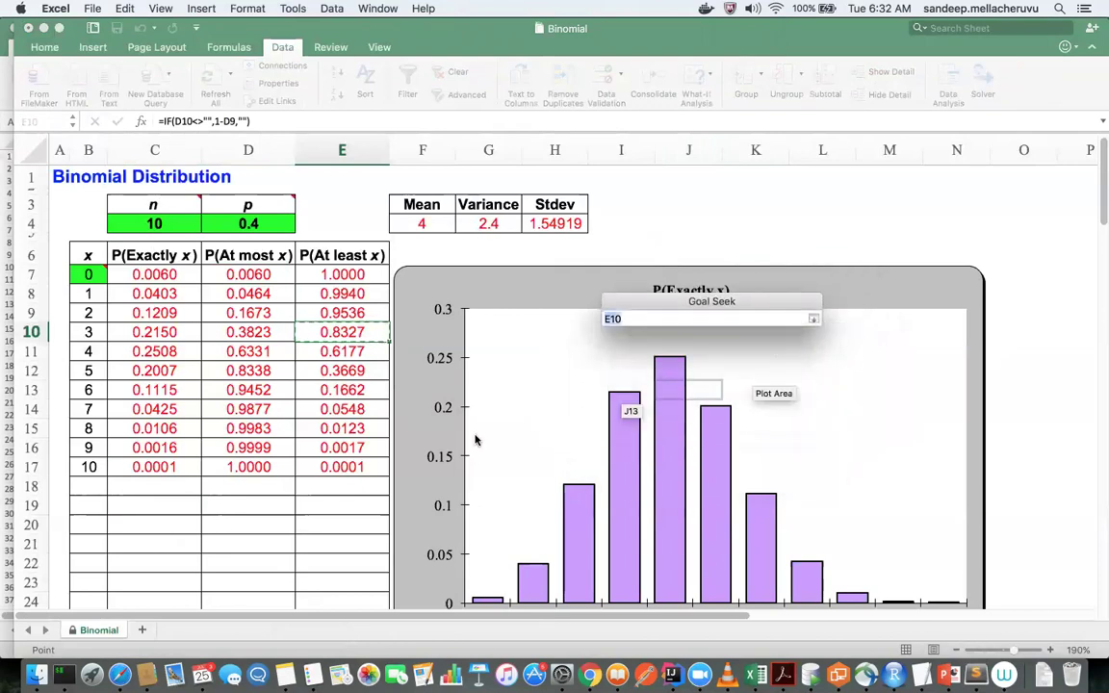
pyautogui.click(305, 339)
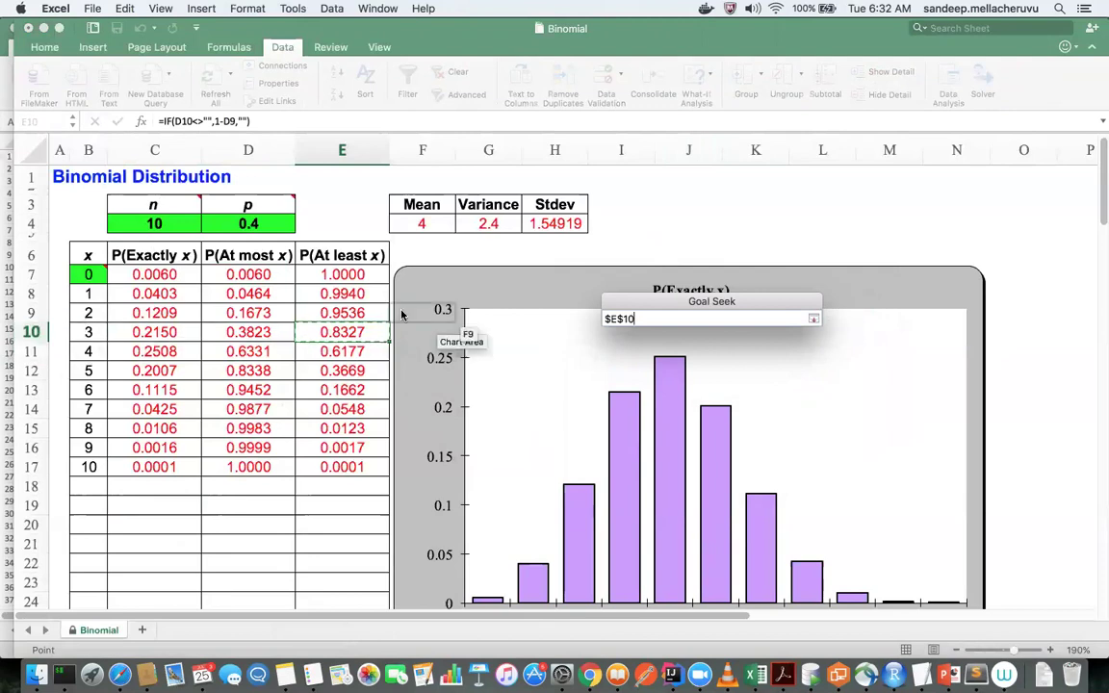
pyautogui.click(814, 318)
# Try Goal Seek with a target value of 0.95 by changing the n cell C4, and discard the result.
pyautogui.click(760, 375)
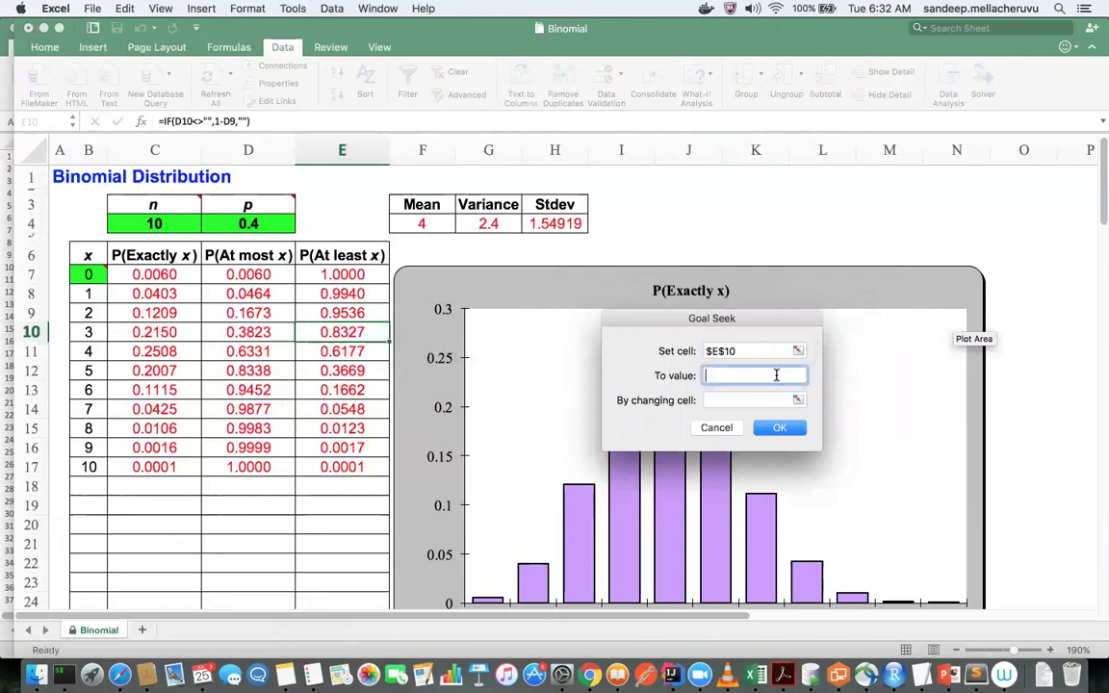
pyautogui.write('0.95')
pyautogui.click(753, 399)
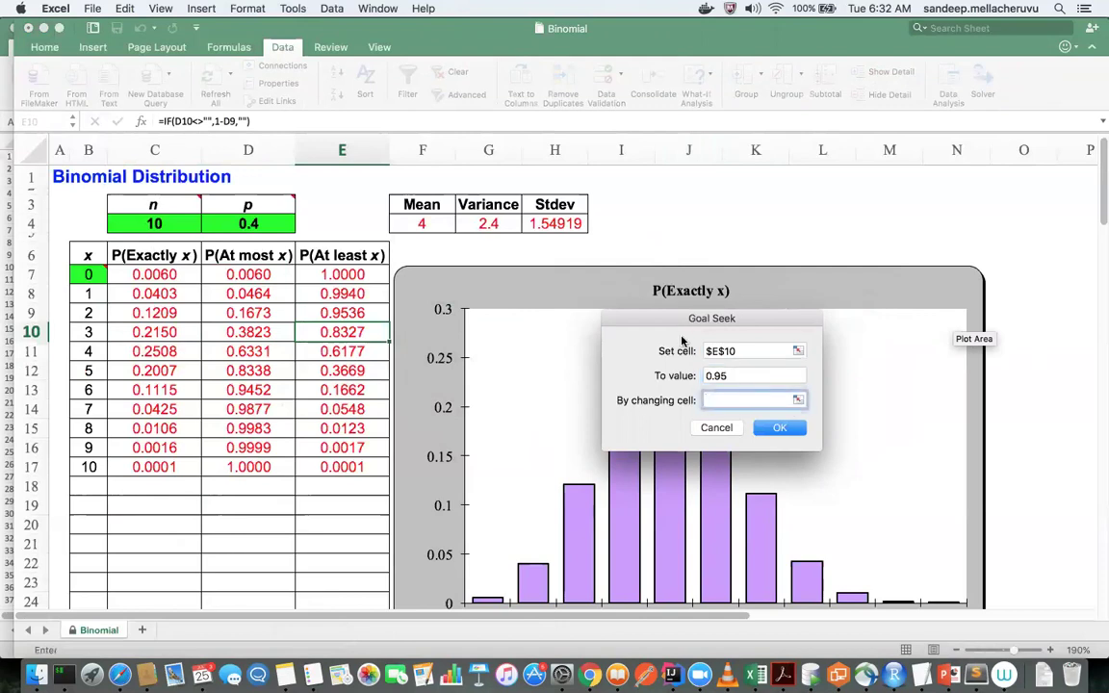
pyautogui.doubleClick(724, 375)
pyautogui.write('0.85')
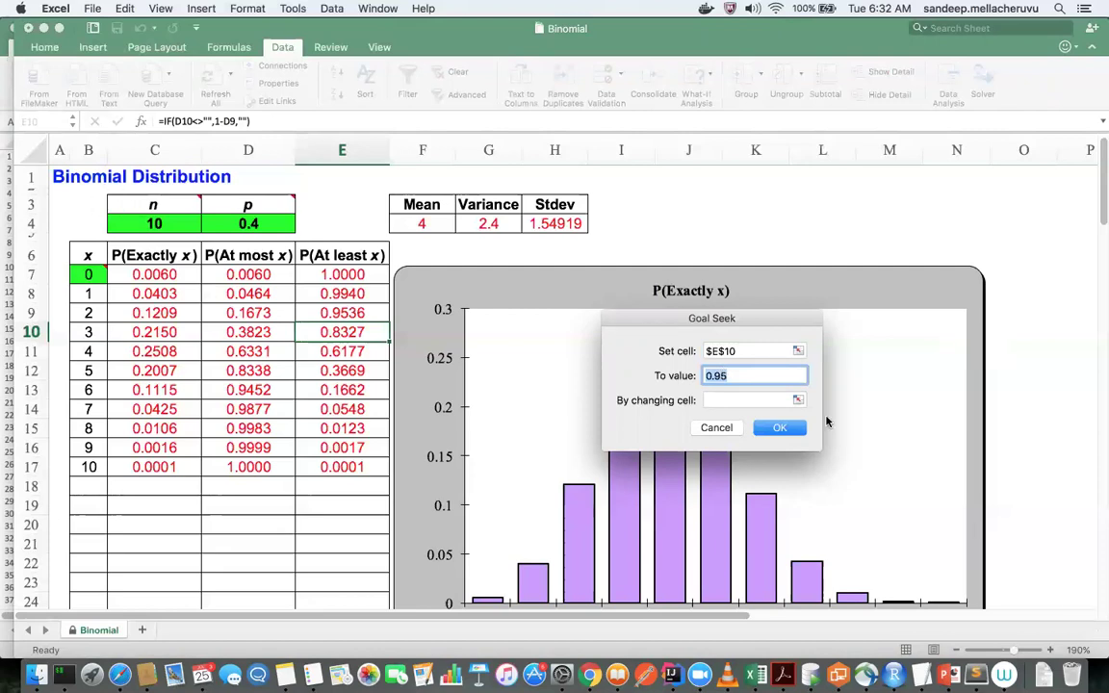
pyautogui.click(788, 400)
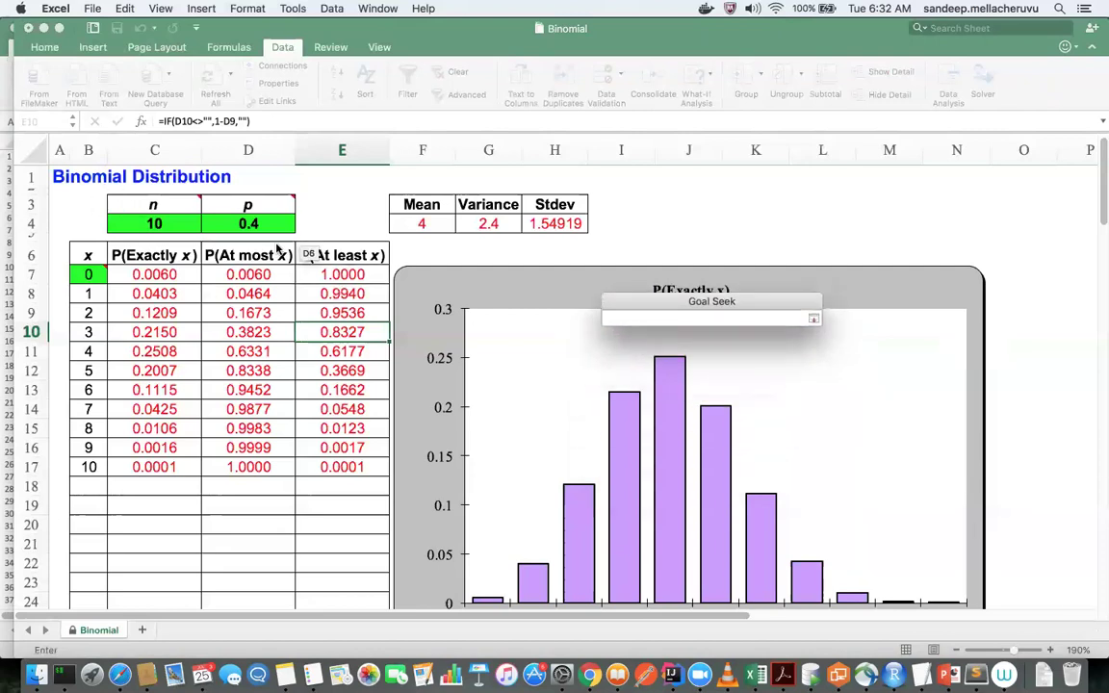
pyautogui.click(181, 233)
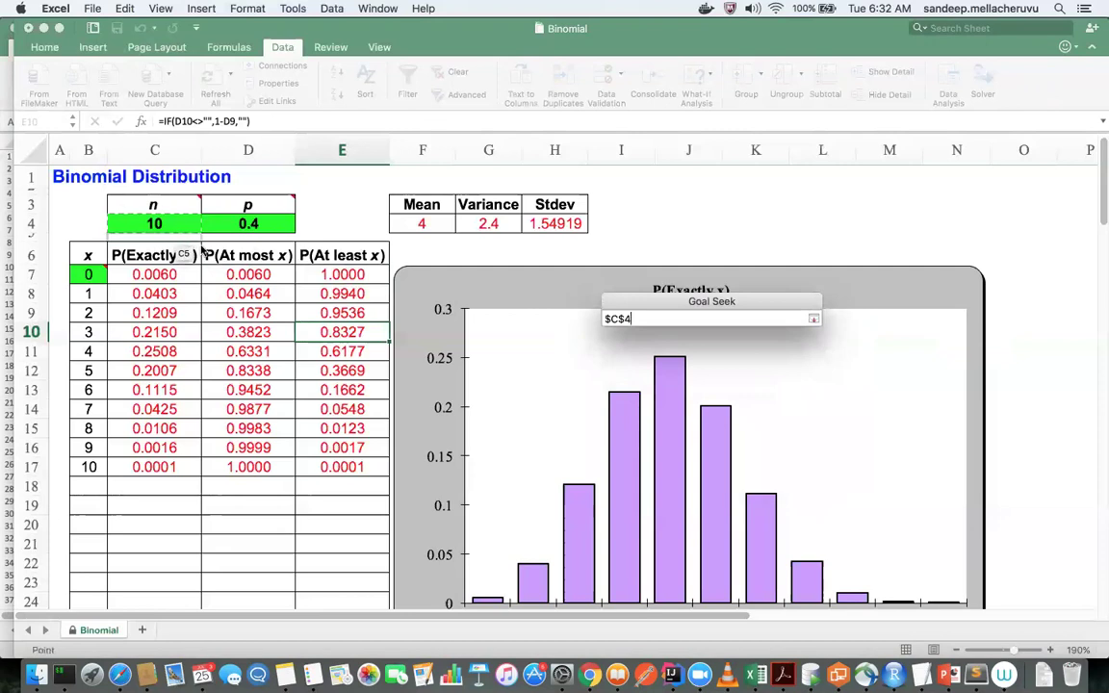
pyautogui.click(814, 319)
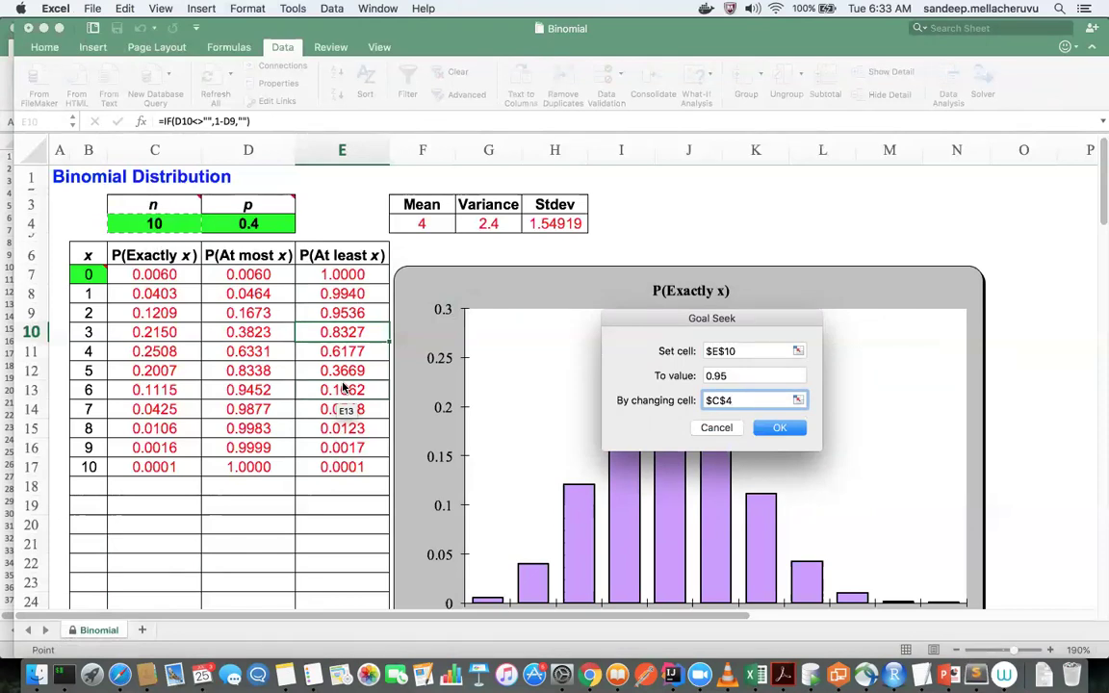
pyautogui.click(788, 434)
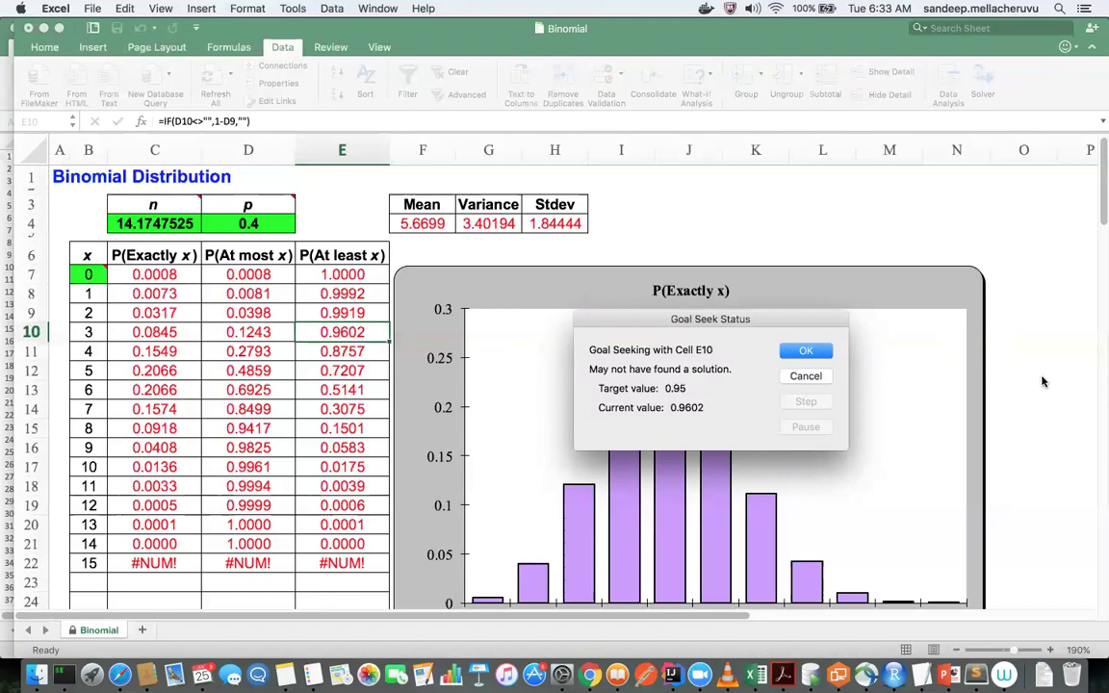
pyautogui.click(806, 376)
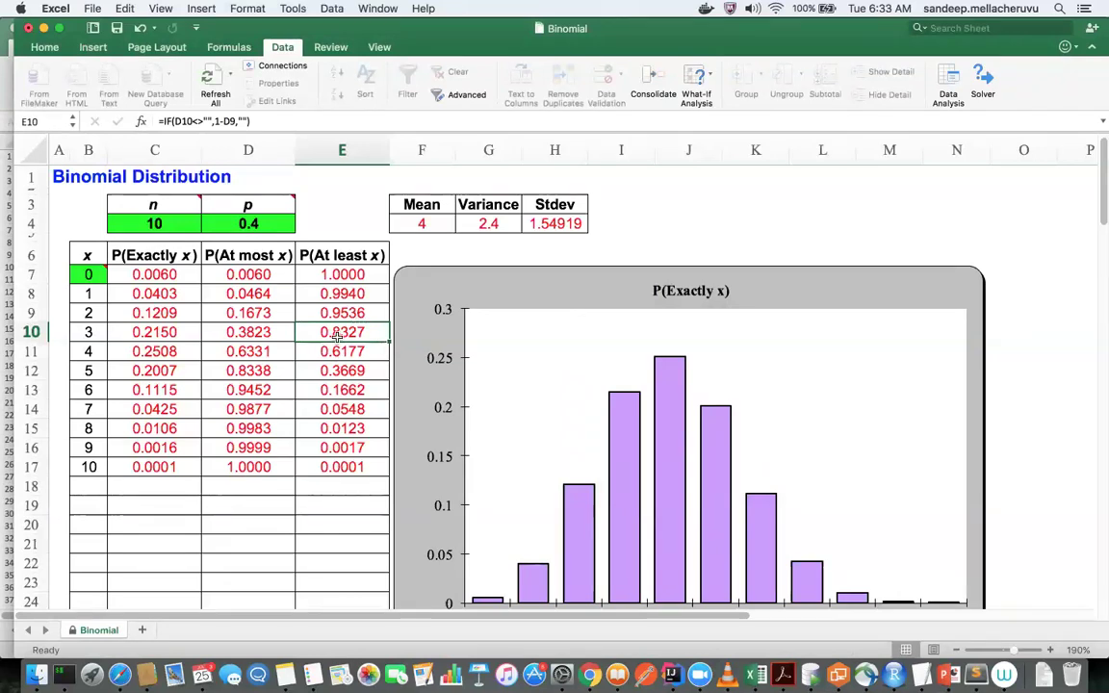
# Run Goal Seek on E10 with target value 0.95 by changing the n cell C4, and keep the result.
pyautogui.click(696, 85)
pyautogui.click(703, 118)
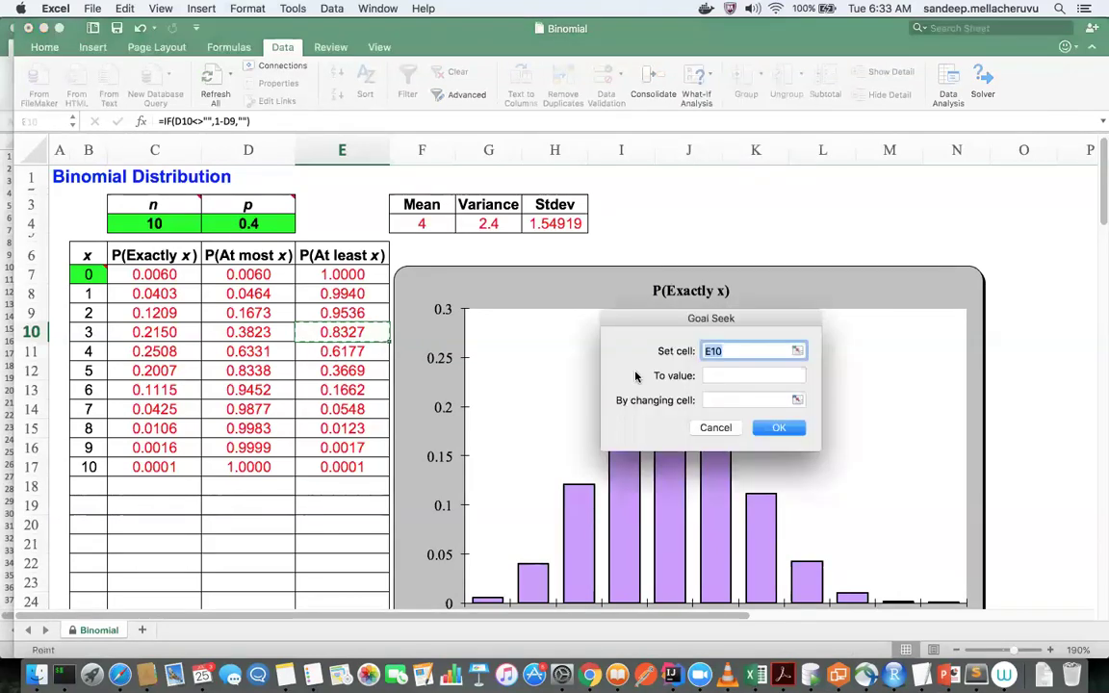
pyautogui.press('Tab')
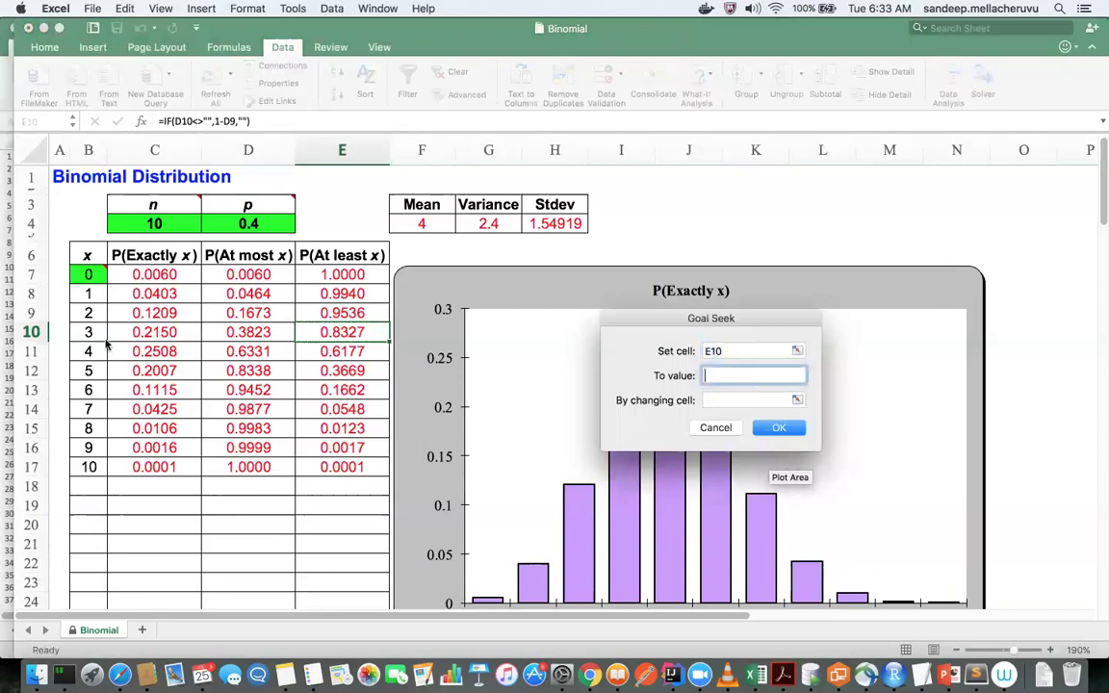
pyautogui.write('0.95')
pyautogui.click(797, 400)
pyautogui.click(125, 226)
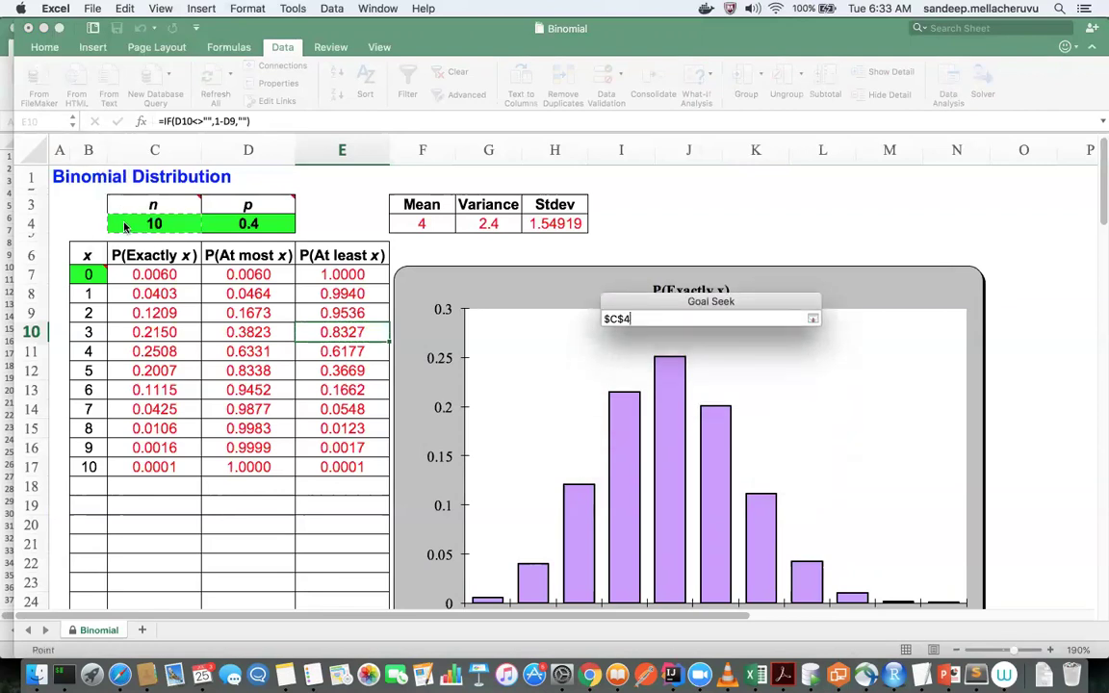
pyautogui.click(813, 319)
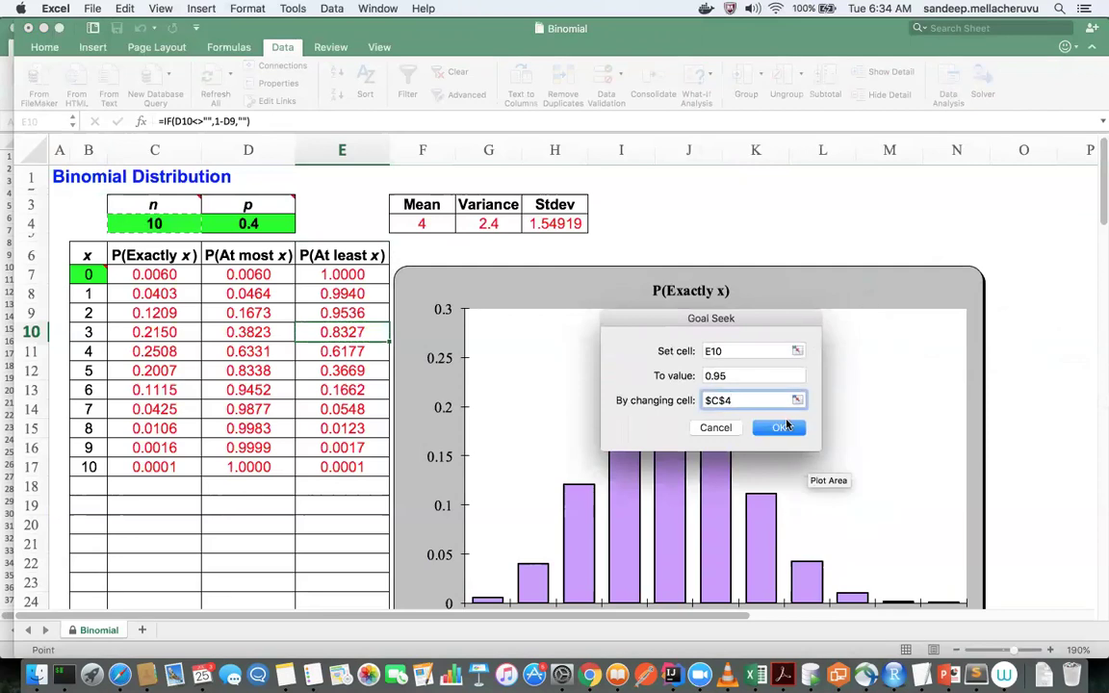
pyautogui.click(783, 427)
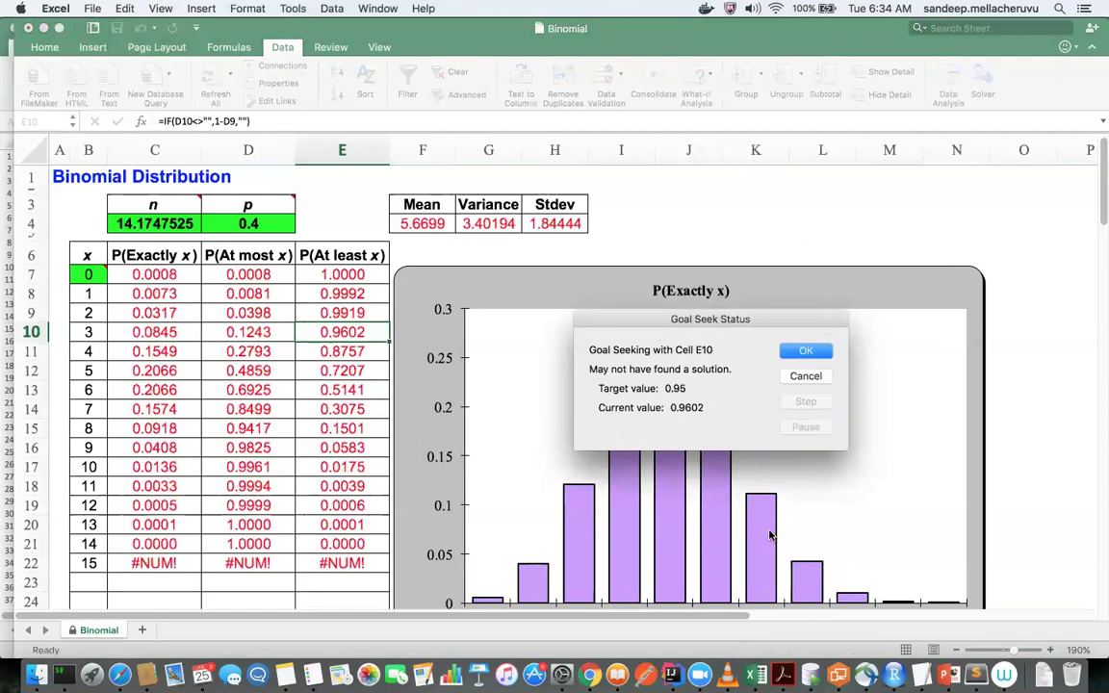
pyautogui.click(807, 356)
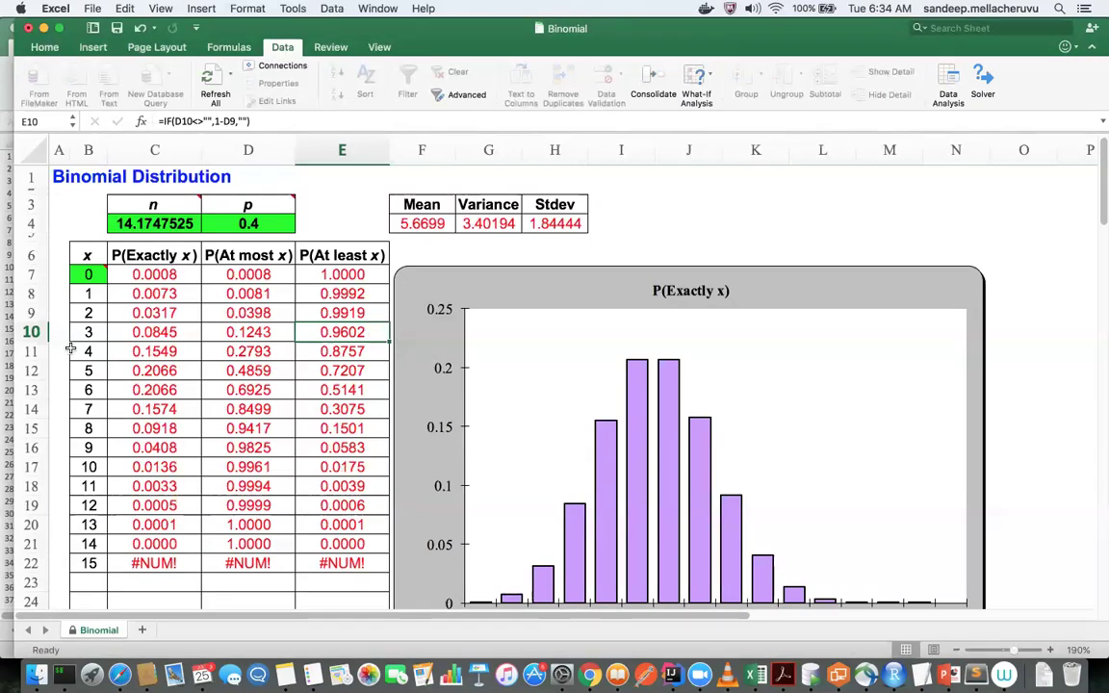
# Set the number of trials n in C4 to the whole number 15.
pyautogui.click(126, 220)
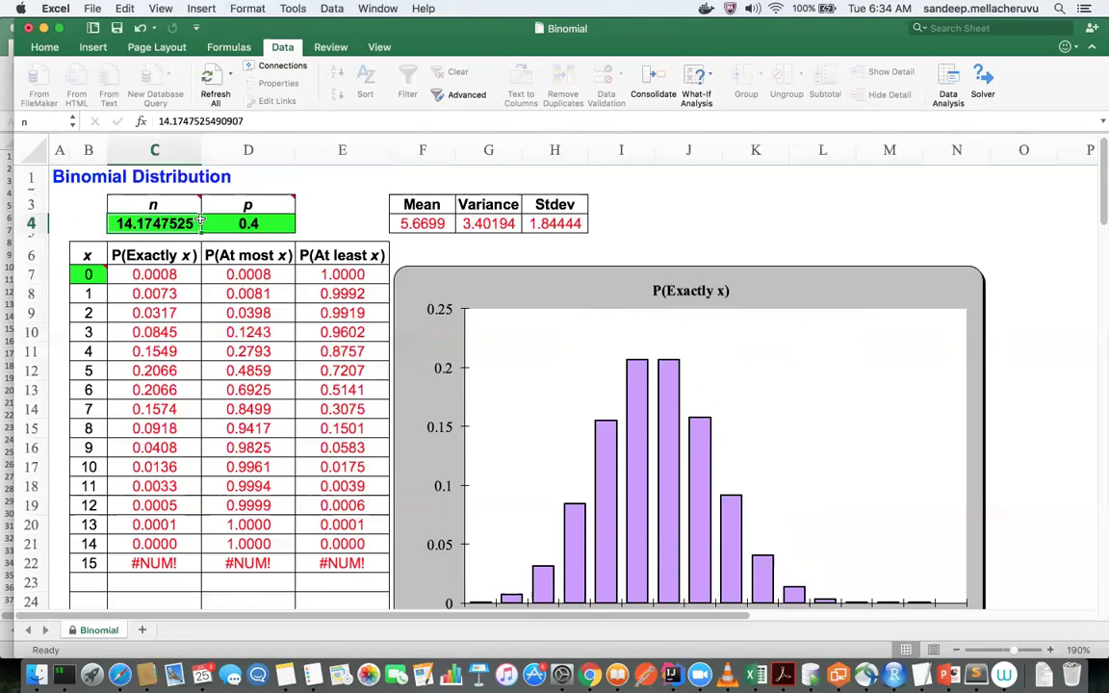
pyautogui.write('15')
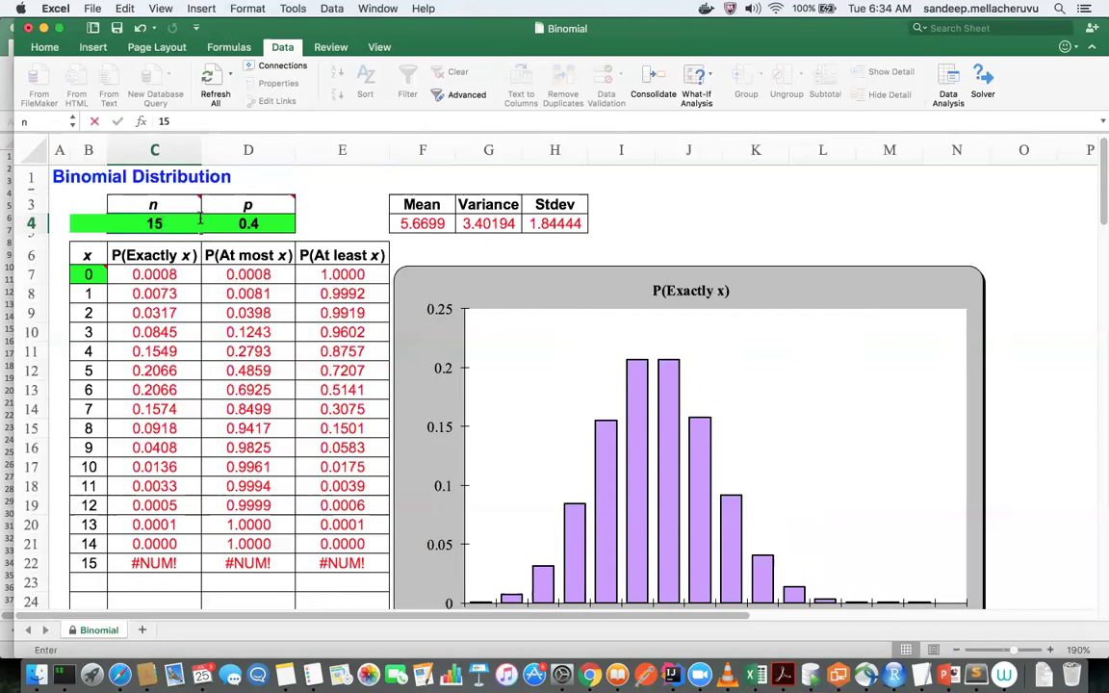
pyautogui.press('Return')
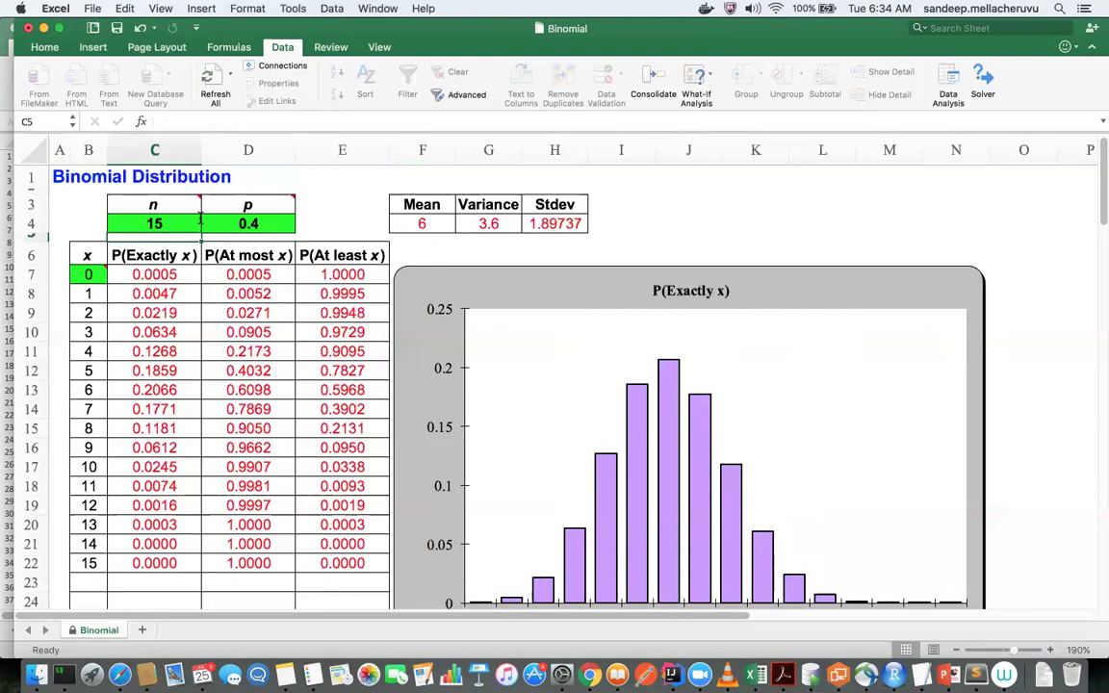
# Set the number of trials n in C4 to 14.
pyautogui.click(183, 223)
pyautogui.write('13')
pyautogui.press('BackSpace')
pyautogui.write('4')
pyautogui.press('Return')
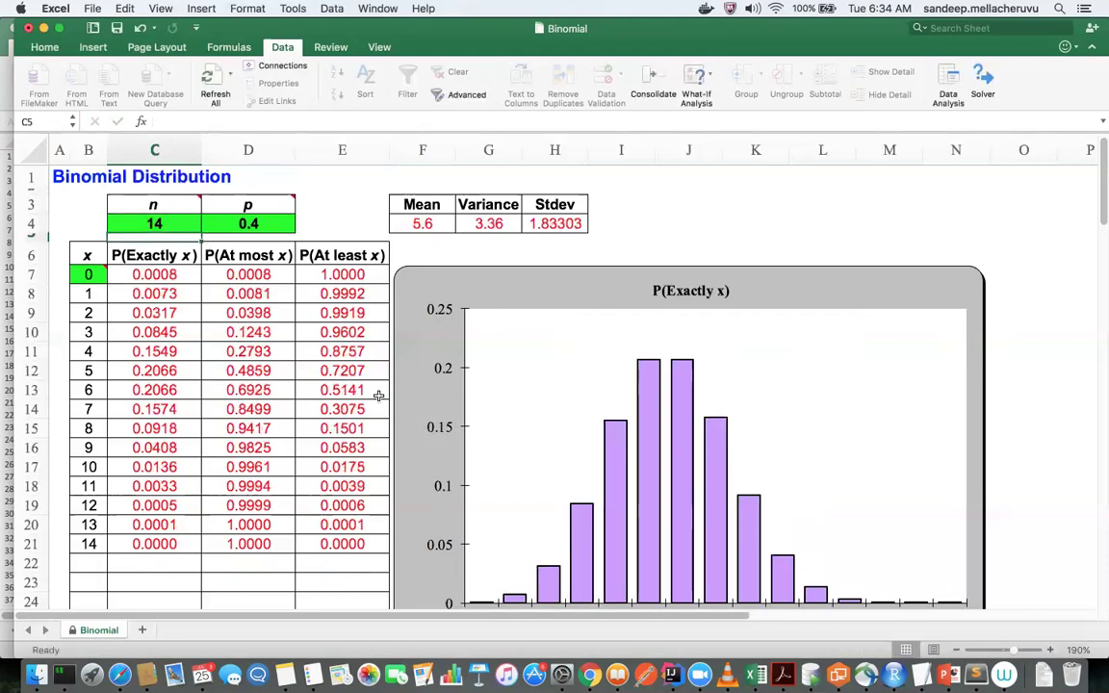
# Check the at-least-3 probability in E10 against the n and p input cells.
pyautogui.click(324, 332)
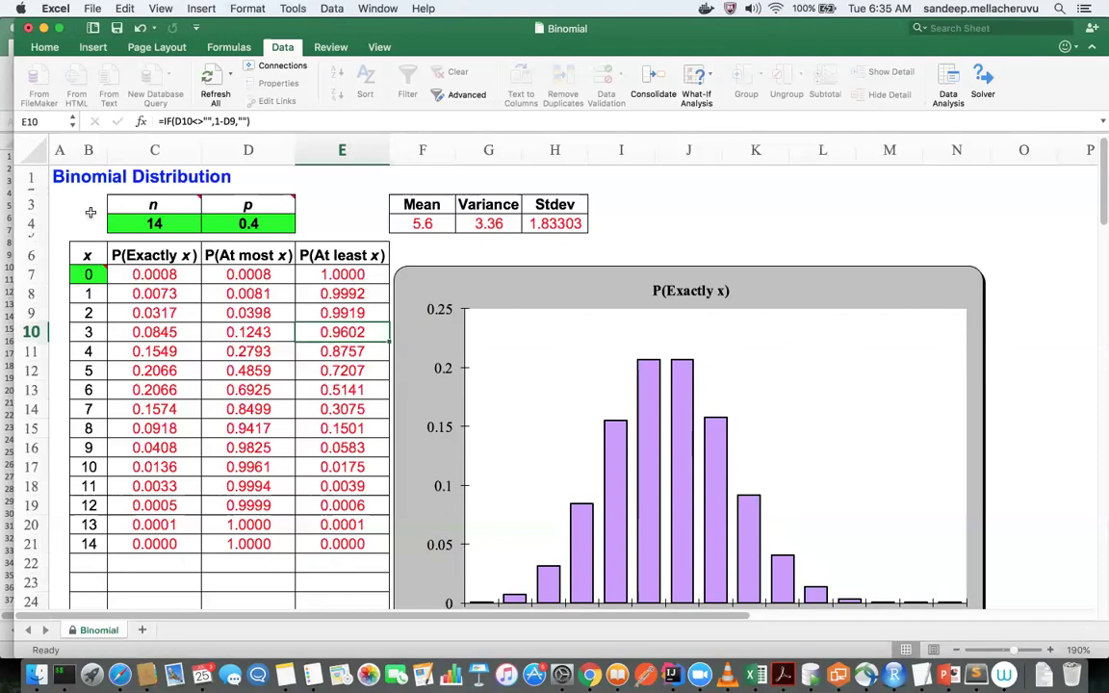
pyautogui.click(258, 233)
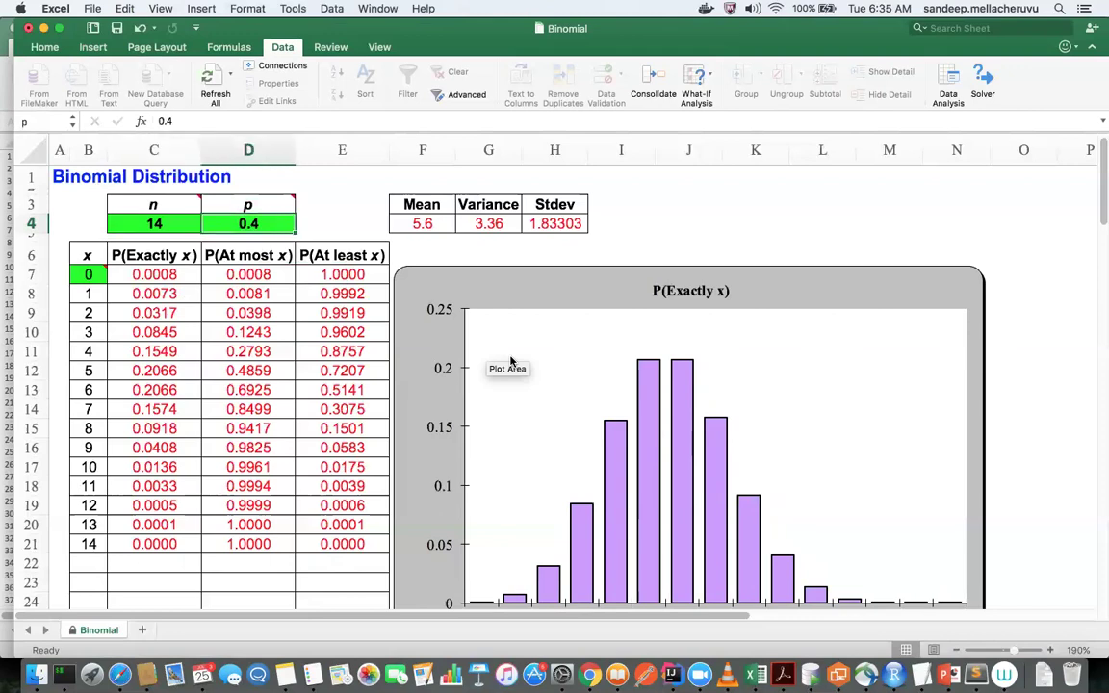
pyautogui.press('Left')
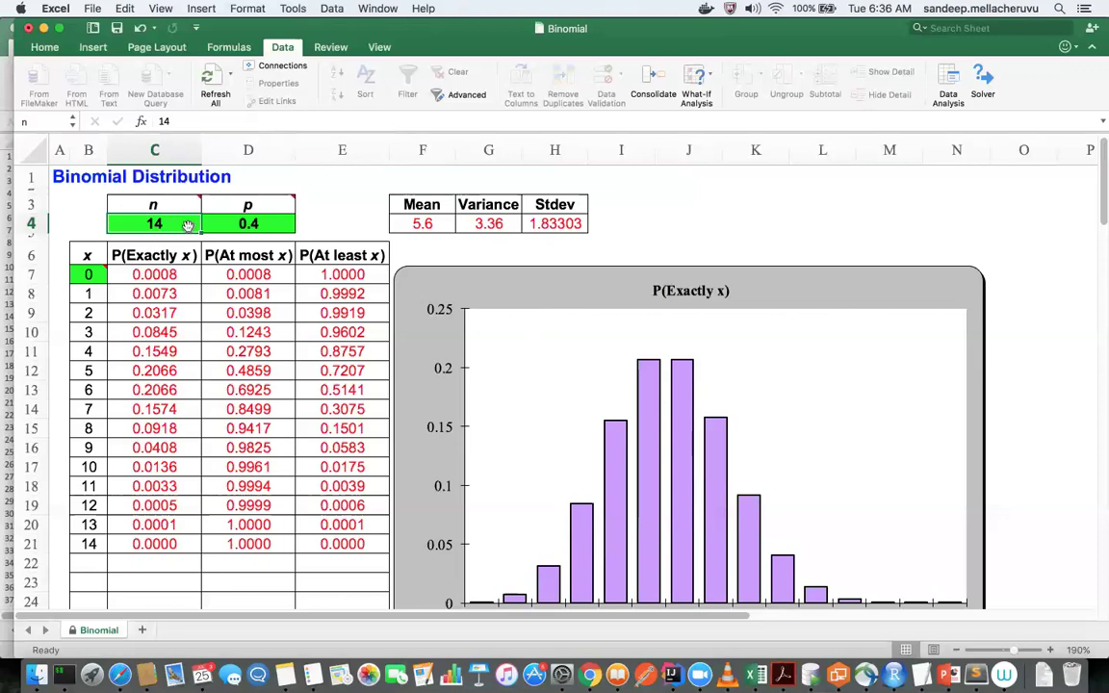
pyautogui.click(337, 333)
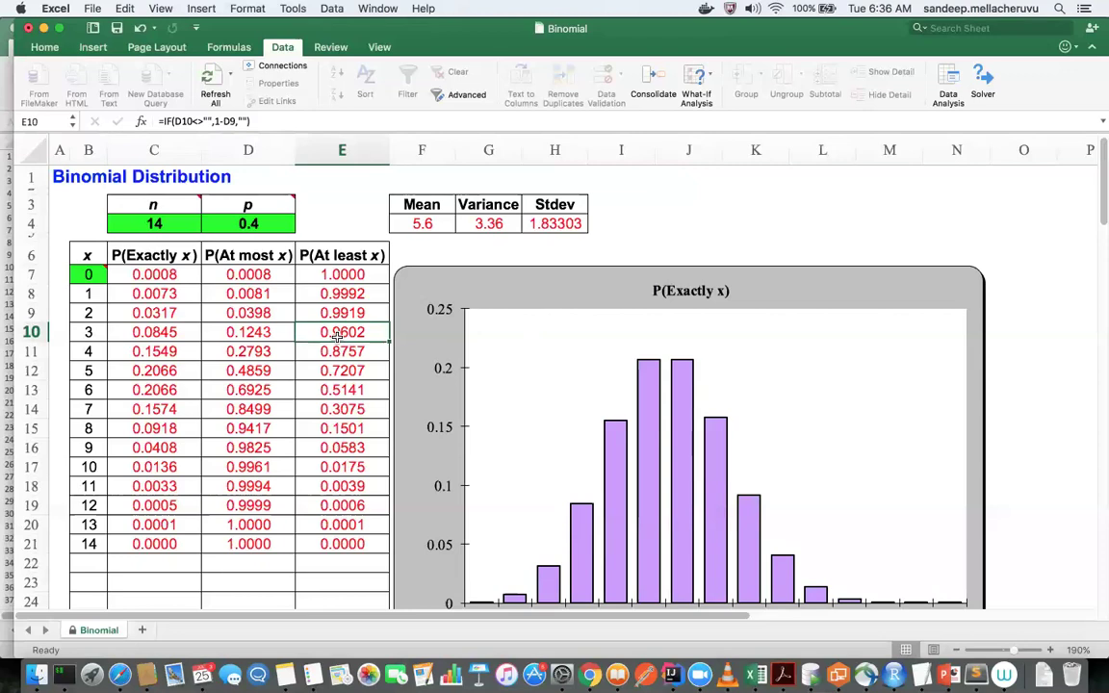
pyautogui.click(183, 223)
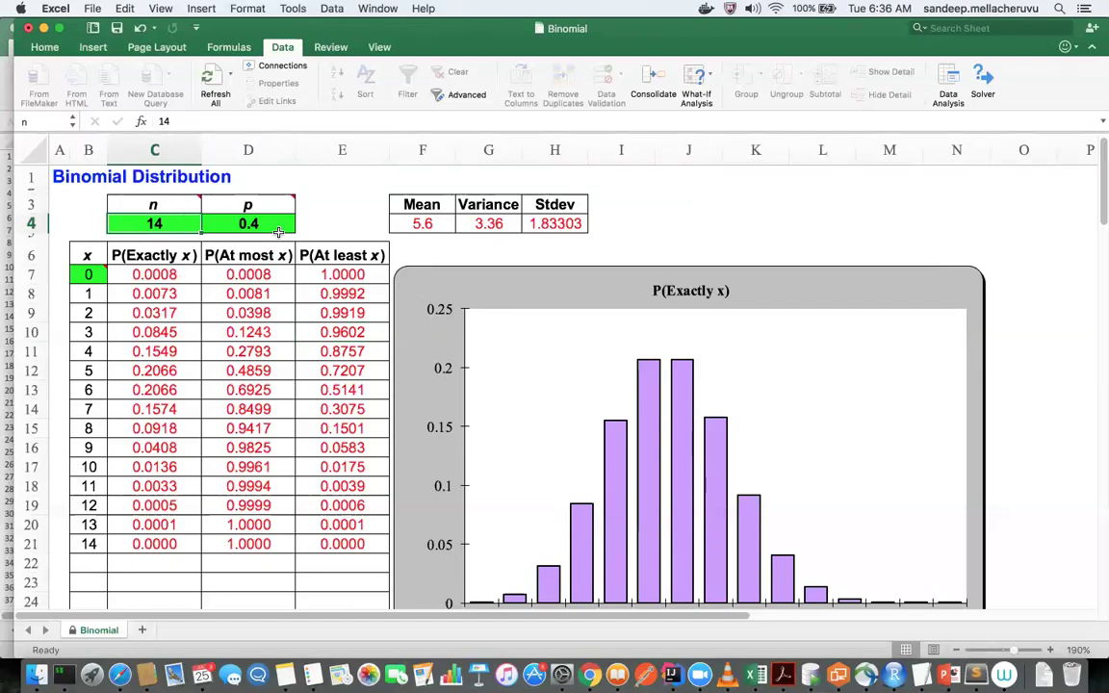
pyautogui.click(249, 217)
pyautogui.click(169, 232)
pyautogui.click(279, 219)
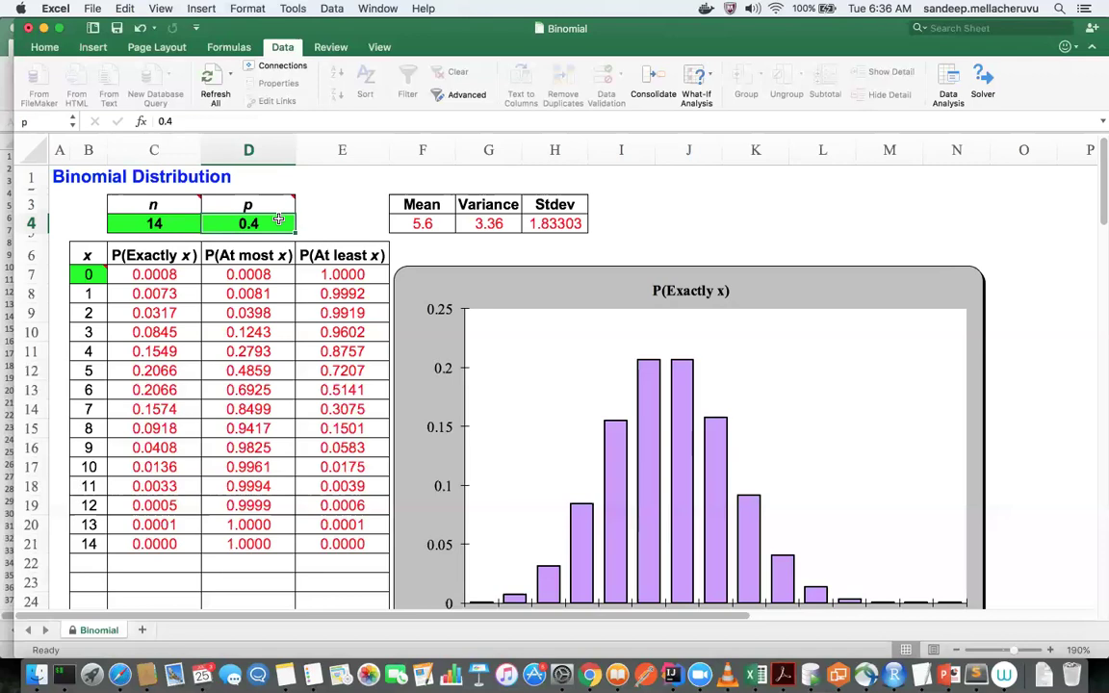
# Compare the x = 3 and x = 4 at-least probabilities and review the whole P(At least x) range E7:E21.
pyautogui.click(95, 331)
pyautogui.click(316, 348)
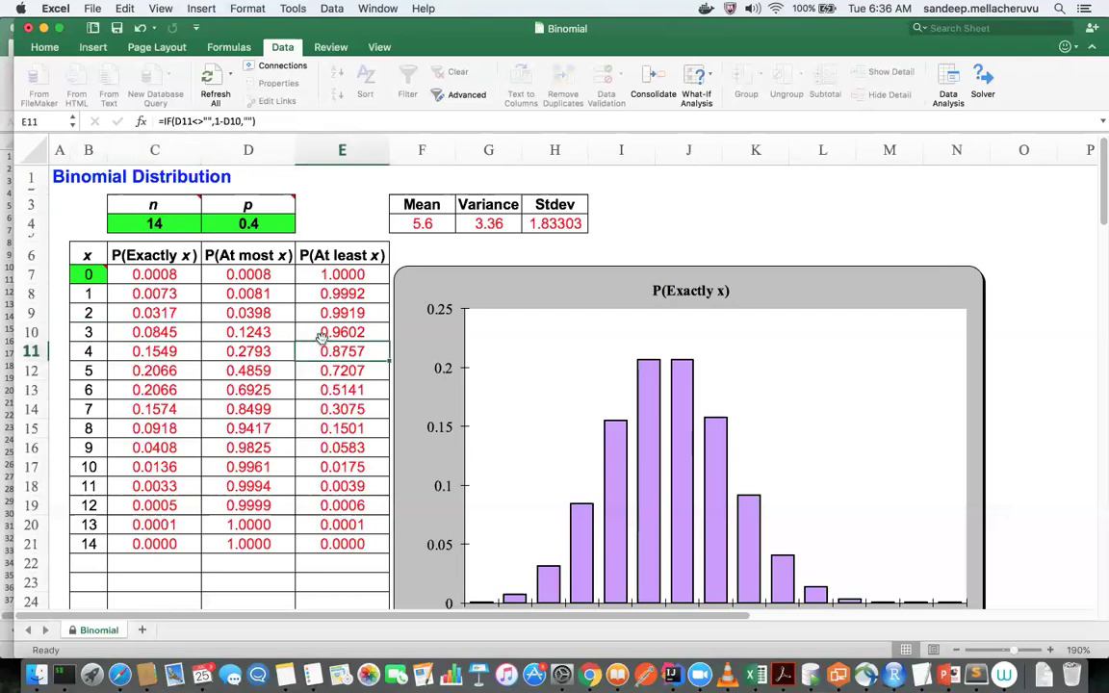
pyautogui.click(322, 333)
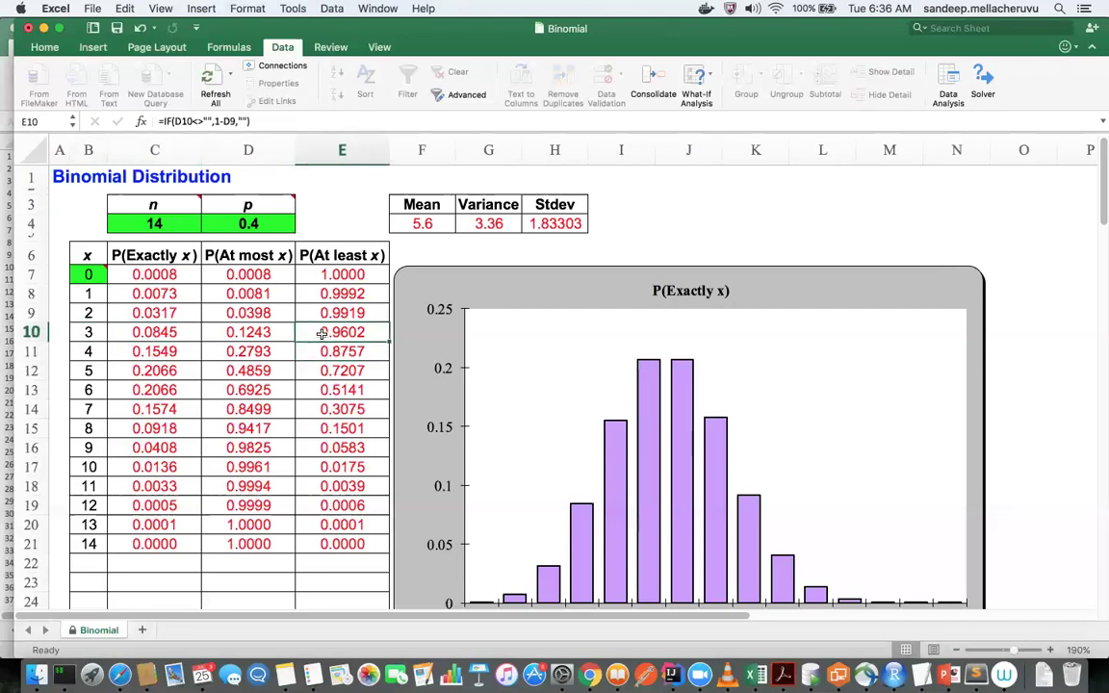
pyautogui.moveTo(317, 276); pyautogui.dragTo(345, 546)
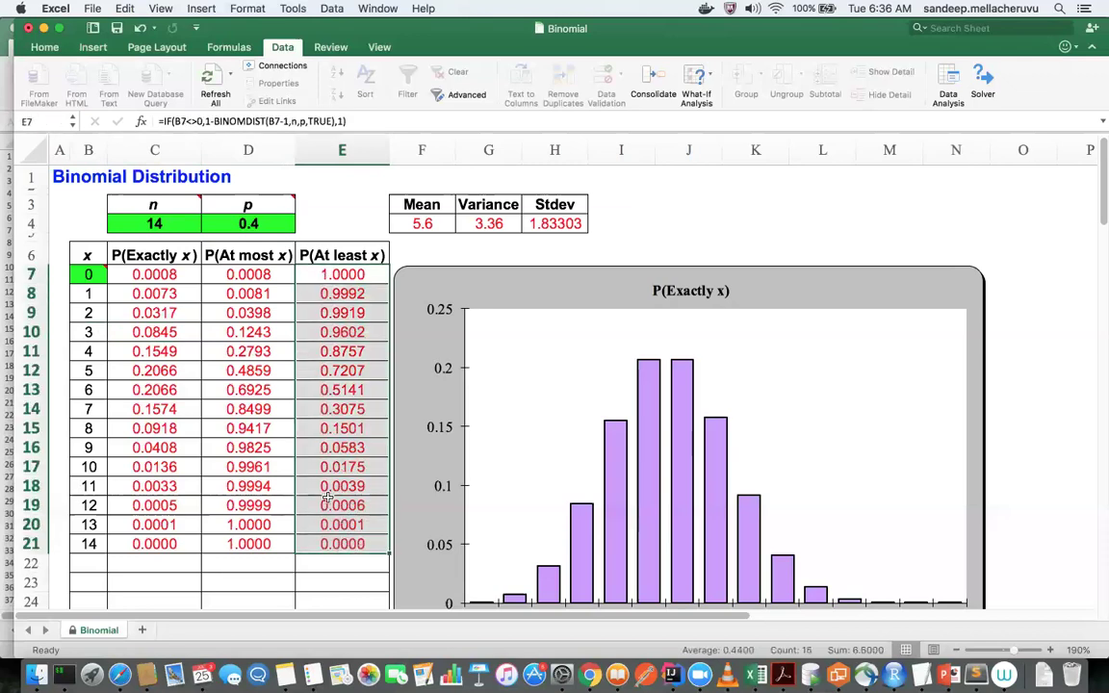
pyautogui.click(342, 313)
pyautogui.click(342, 351)
pyautogui.click(342, 255)
pyautogui.click(341, 332)
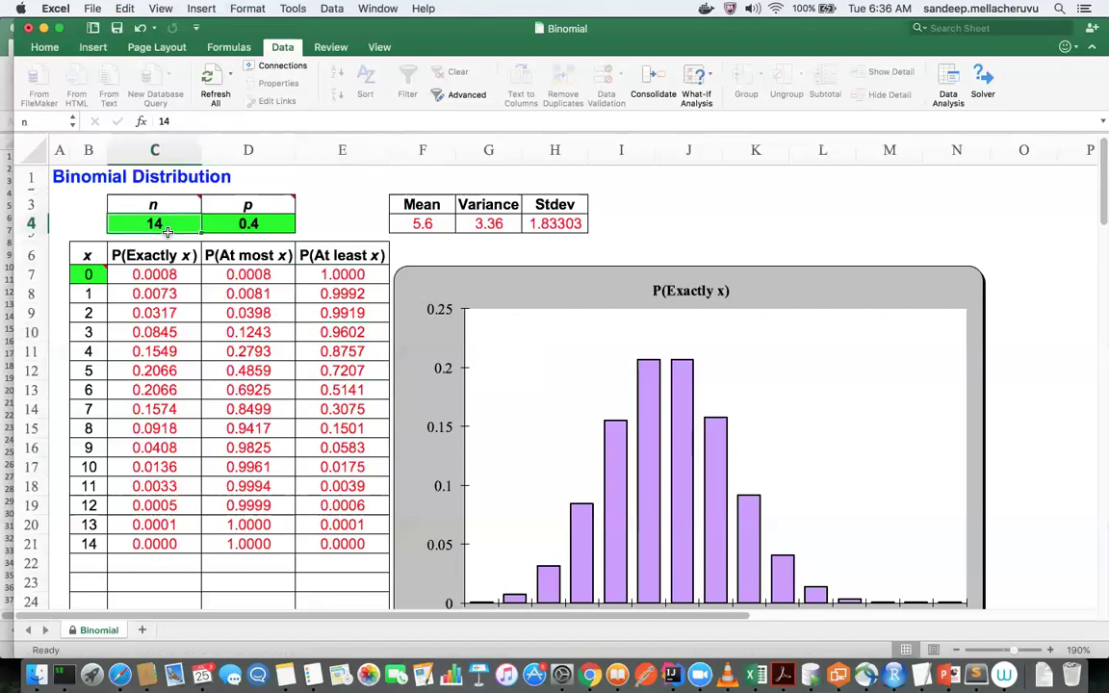
# Check the p and n input cells, switch to OneNote and review the Binomial Distribution and Binomial Distribution - 5 pages.
pyautogui.click(239, 228)
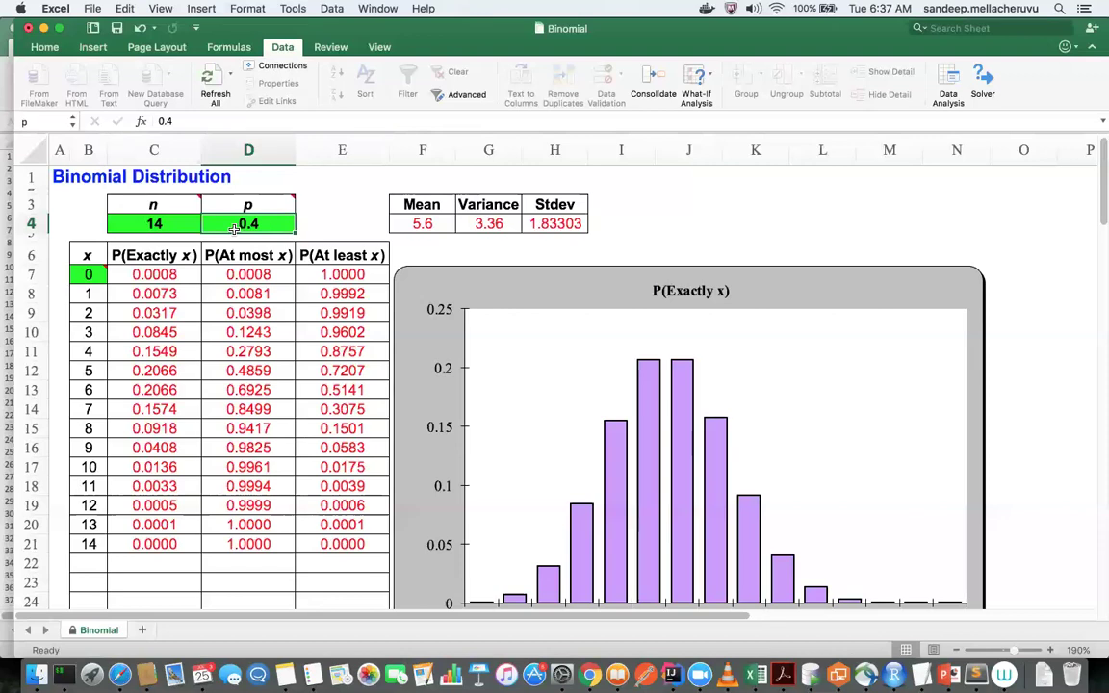
pyautogui.click(159, 220)
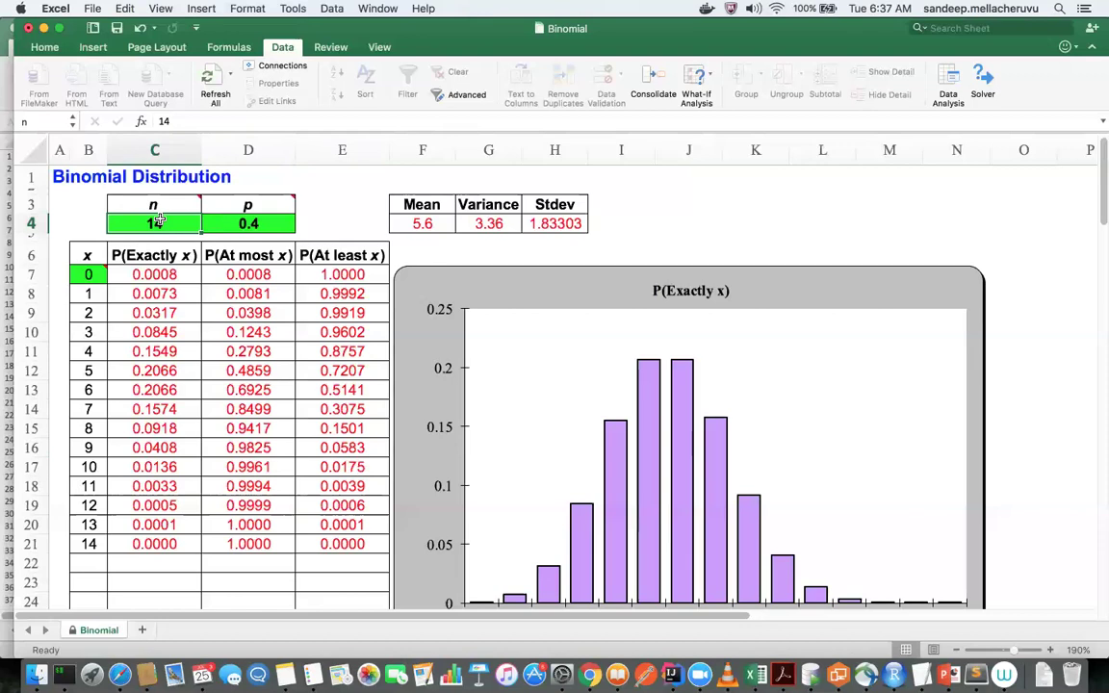
pyautogui.press('super+Tab')
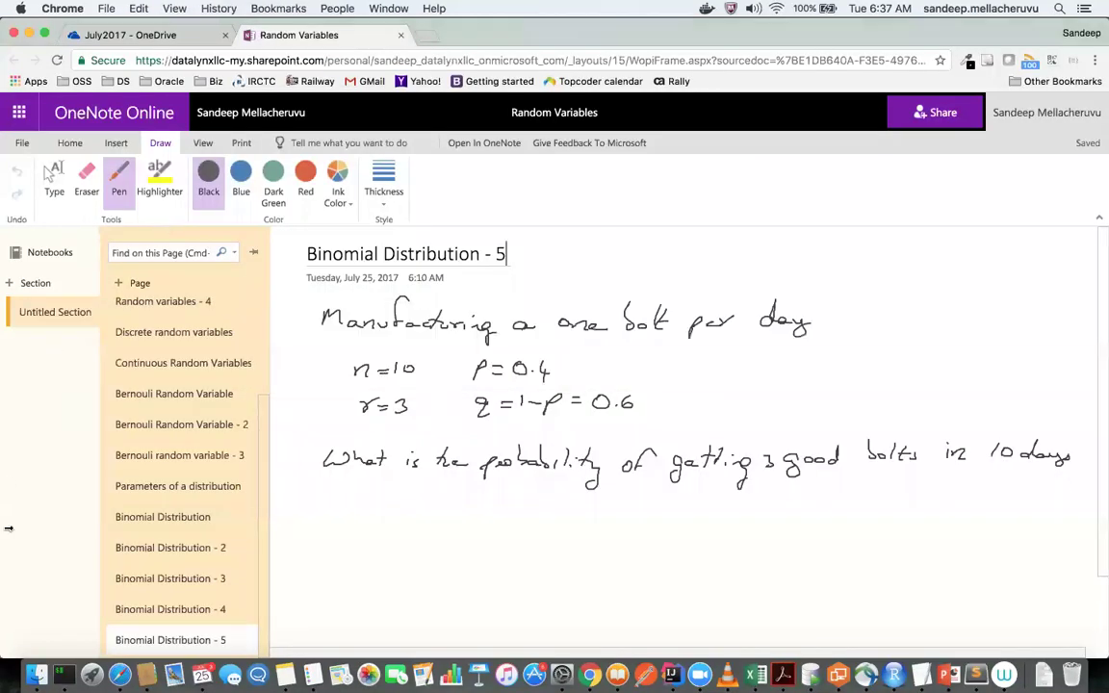
pyautogui.click(145, 517)
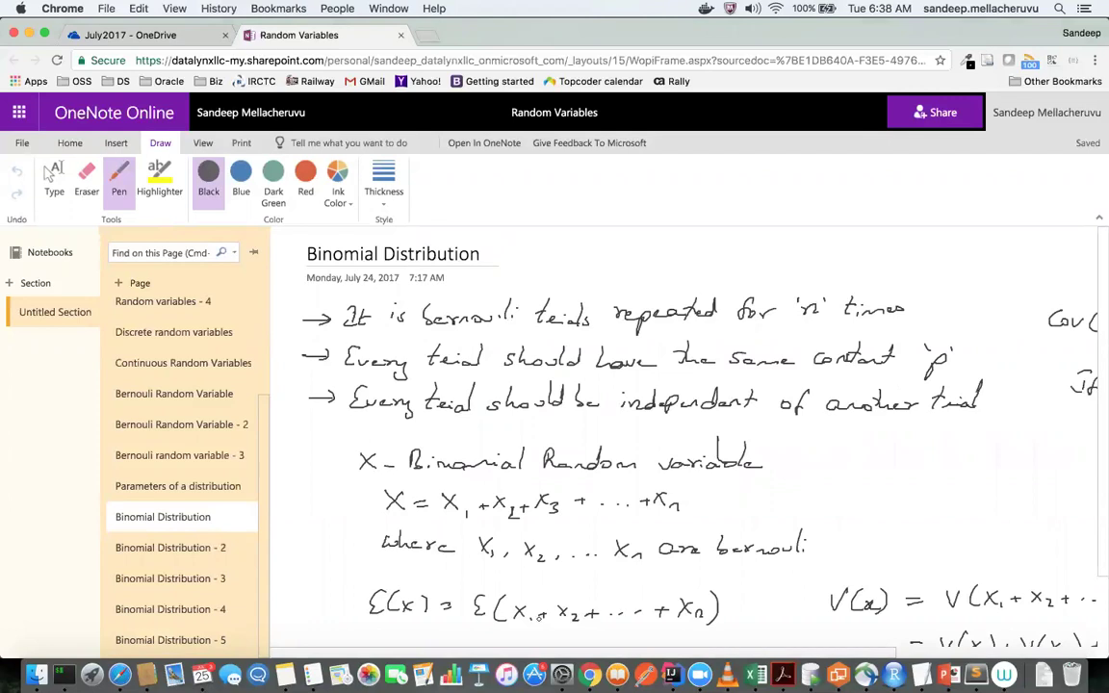
pyautogui.click(183, 641)
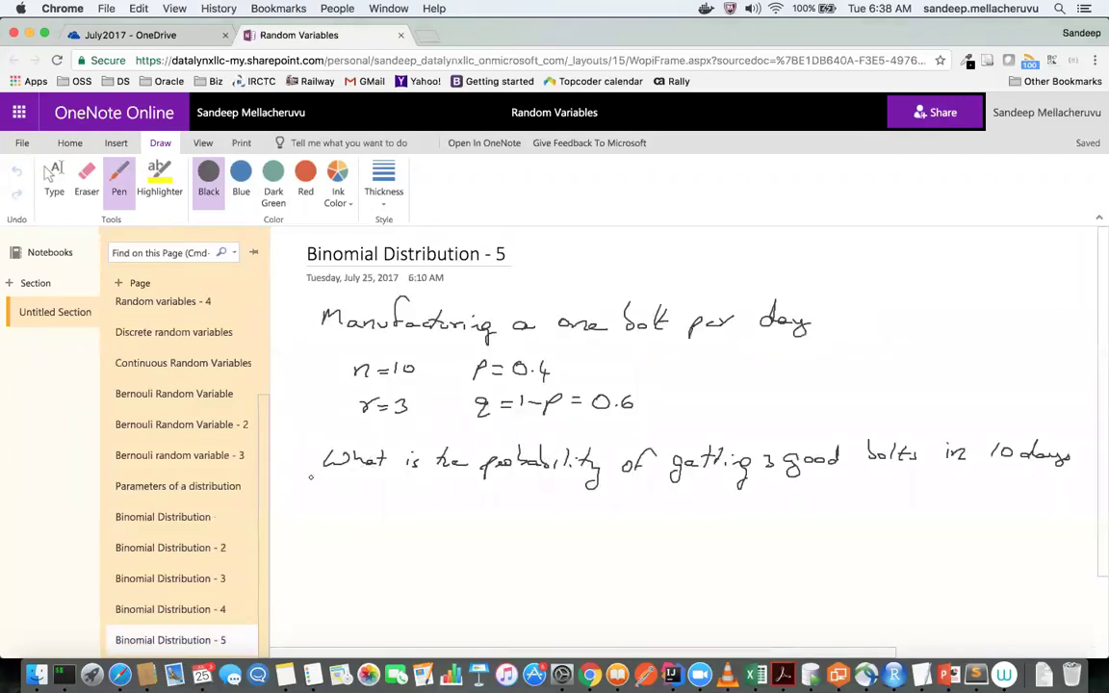
# Switch back to Excel and check the at-least-3 probability in E10 against the number of trials n in C4.
pyautogui.press('super+Tab')
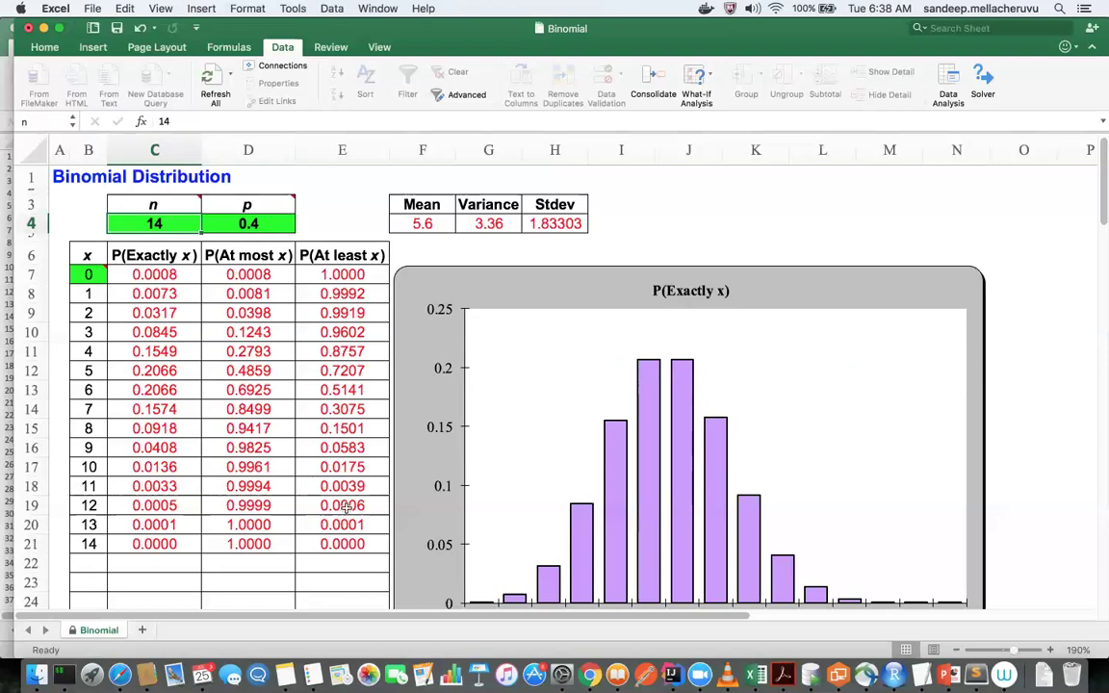
pyautogui.click(345, 332)
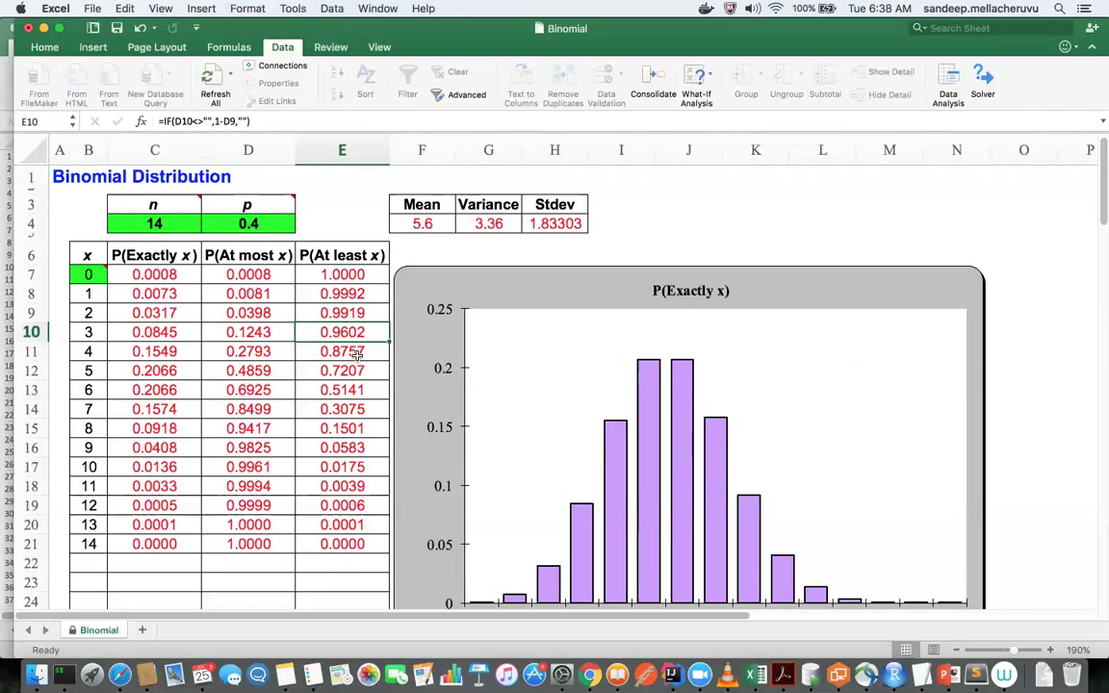
pyautogui.click(155, 222)
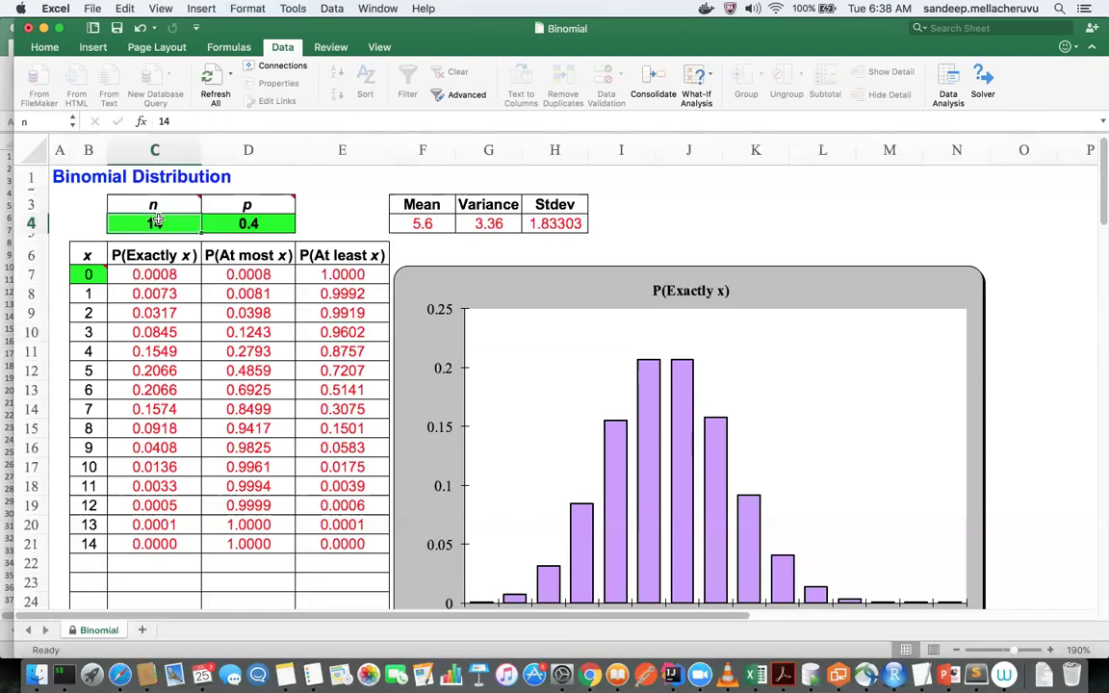
pyautogui.click(362, 328)
pyautogui.click(140, 209)
pyautogui.click(132, 225)
pyautogui.click(332, 336)
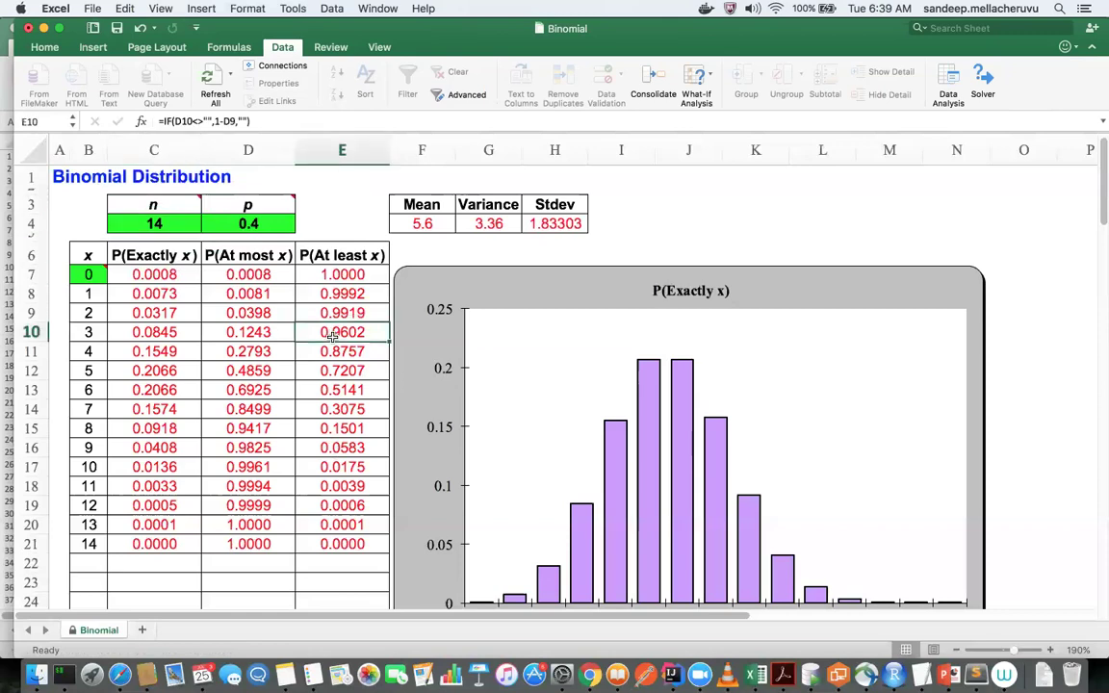
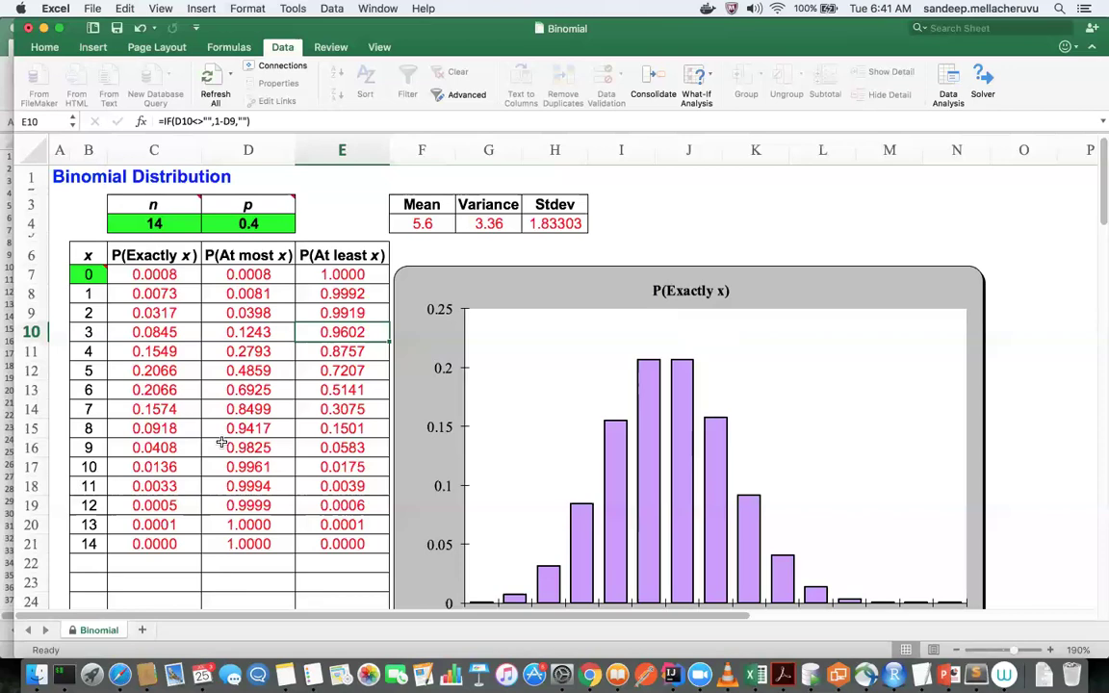
# Close the Binomial workbook and the blank Workbook1.
pyautogui.click(27, 29)
pyautogui.click(466, 135)
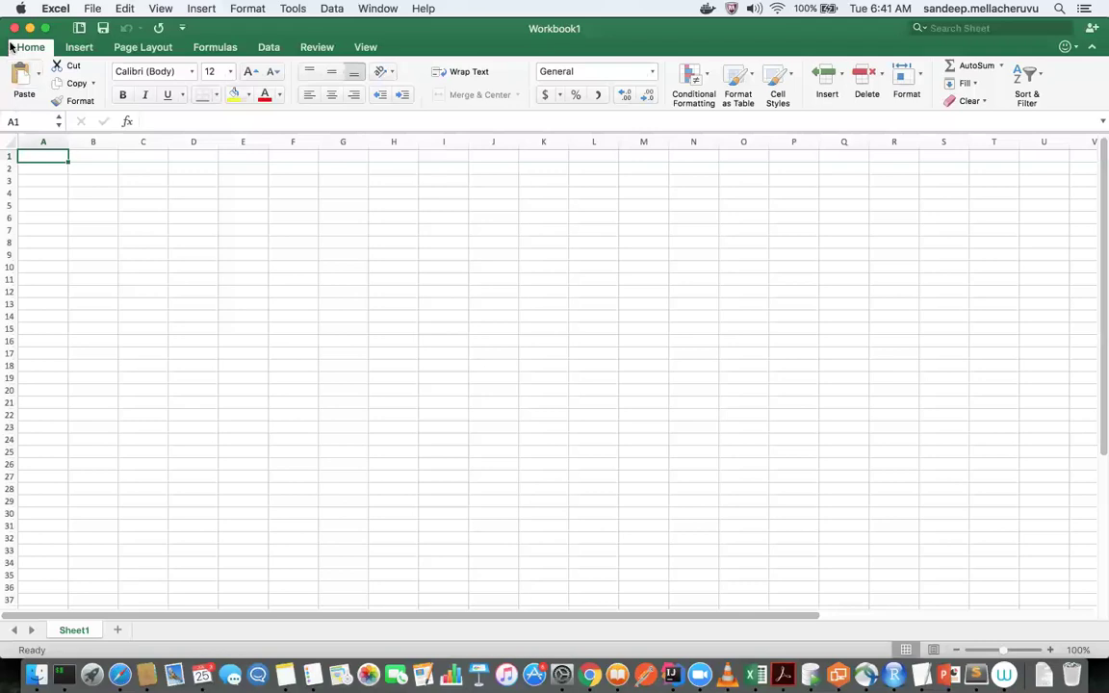
pyautogui.click(13, 28)
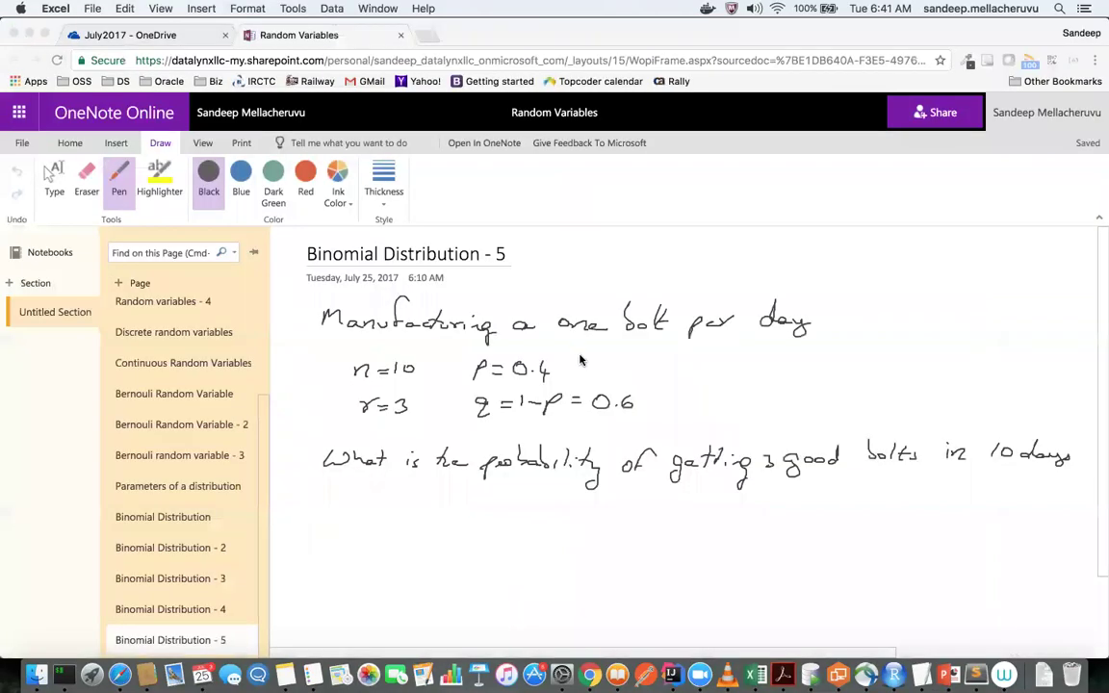
# Add a new page to the Random Variables notebook in OneNote and title it Poisson Distribution.
pyautogui.click(141, 274)
pyautogui.click(119, 283)
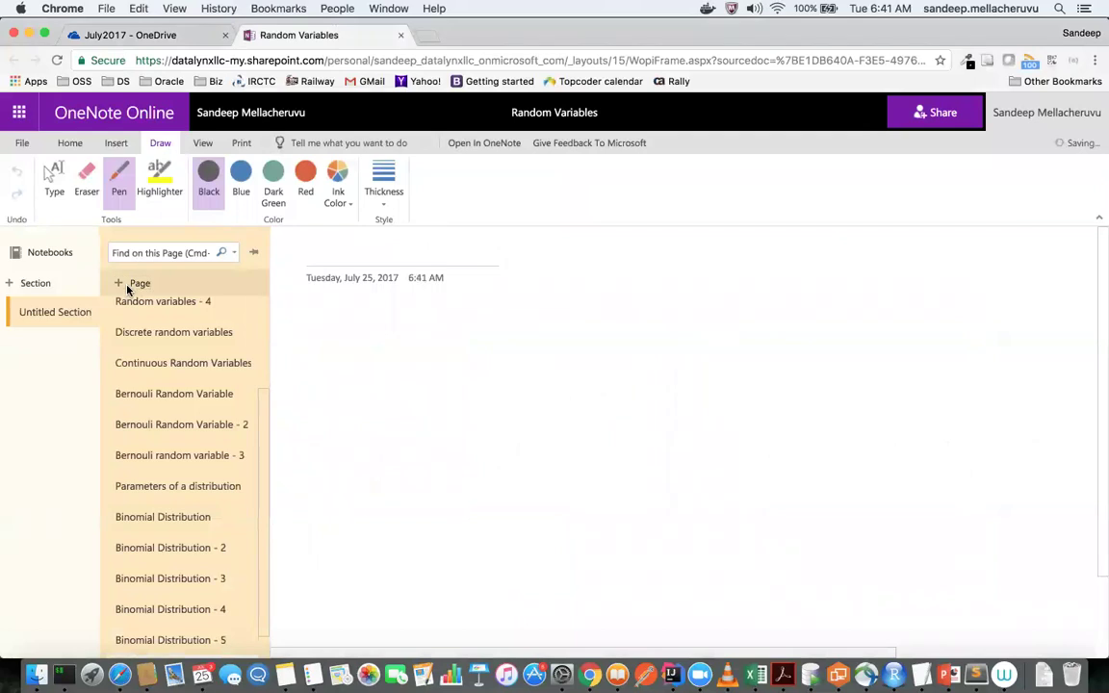
pyautogui.click(54, 179)
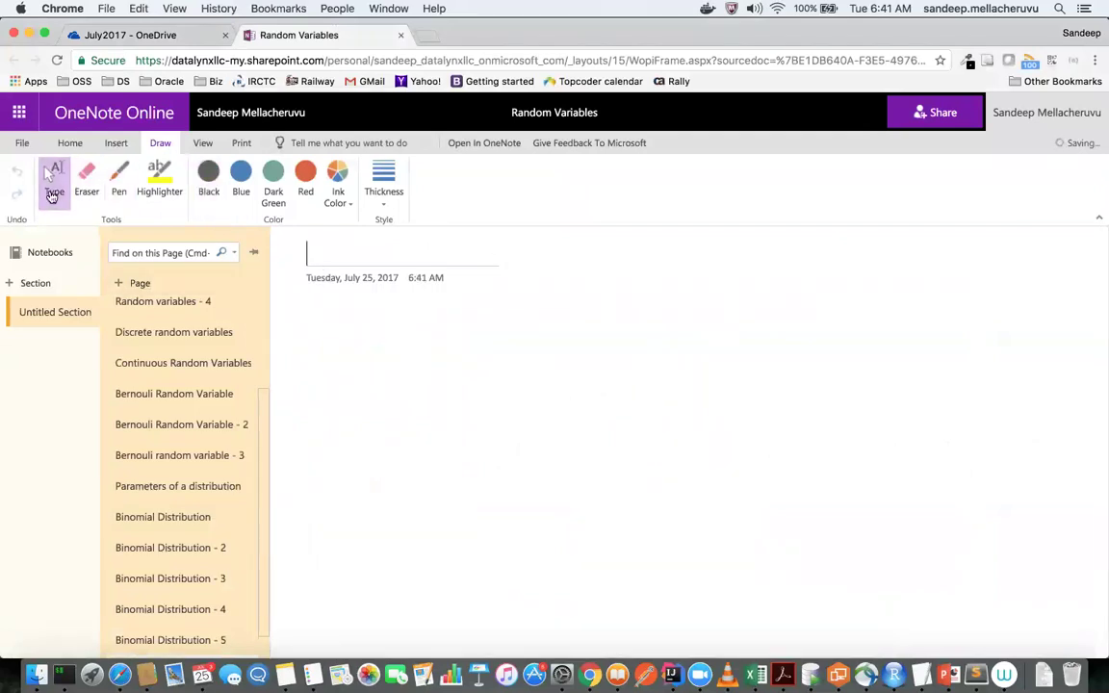
pyautogui.write('Poisson Distribtu')
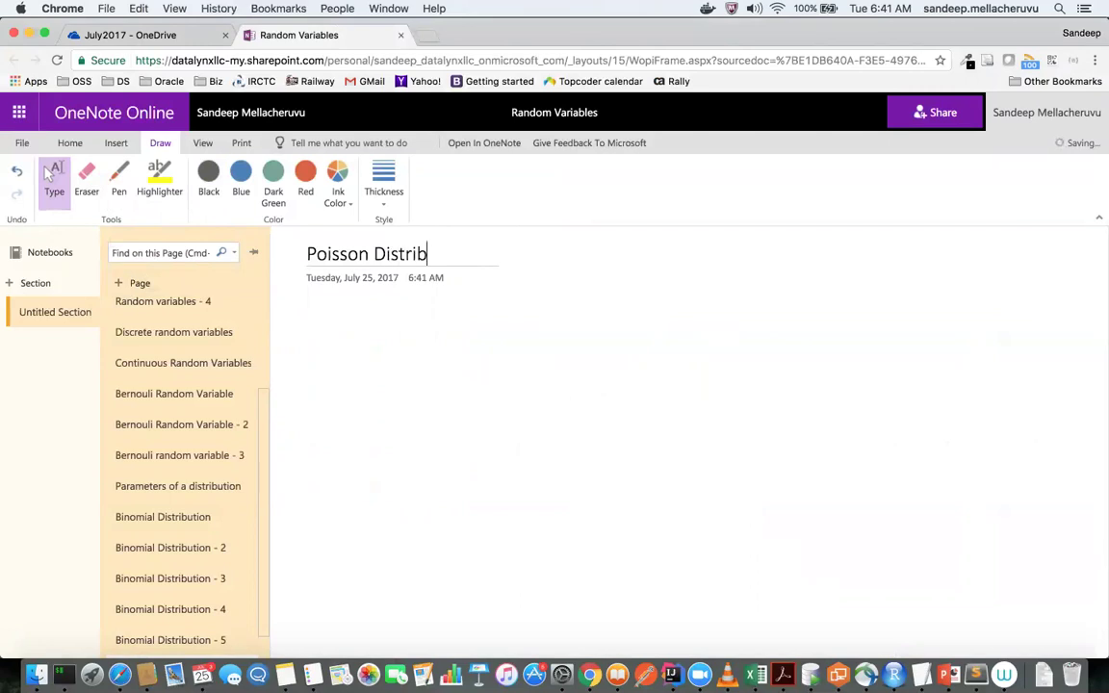
pyautogui.press('BackSpace')
pyautogui.press('BackSpace')
pyautogui.write('utu')
pyautogui.press('BackSpace')
pyautogui.write('ion')
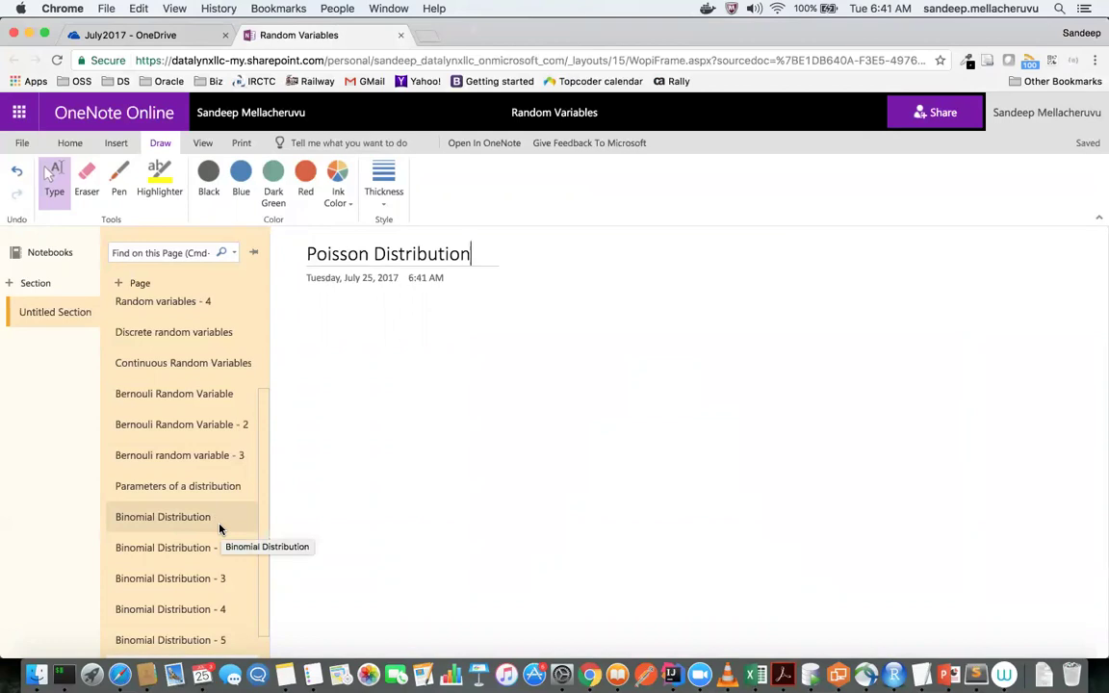
# Select the black Pen, hide the page list and collapse the ribbon to enlarge the writing area.
pyautogui.click(119, 175)
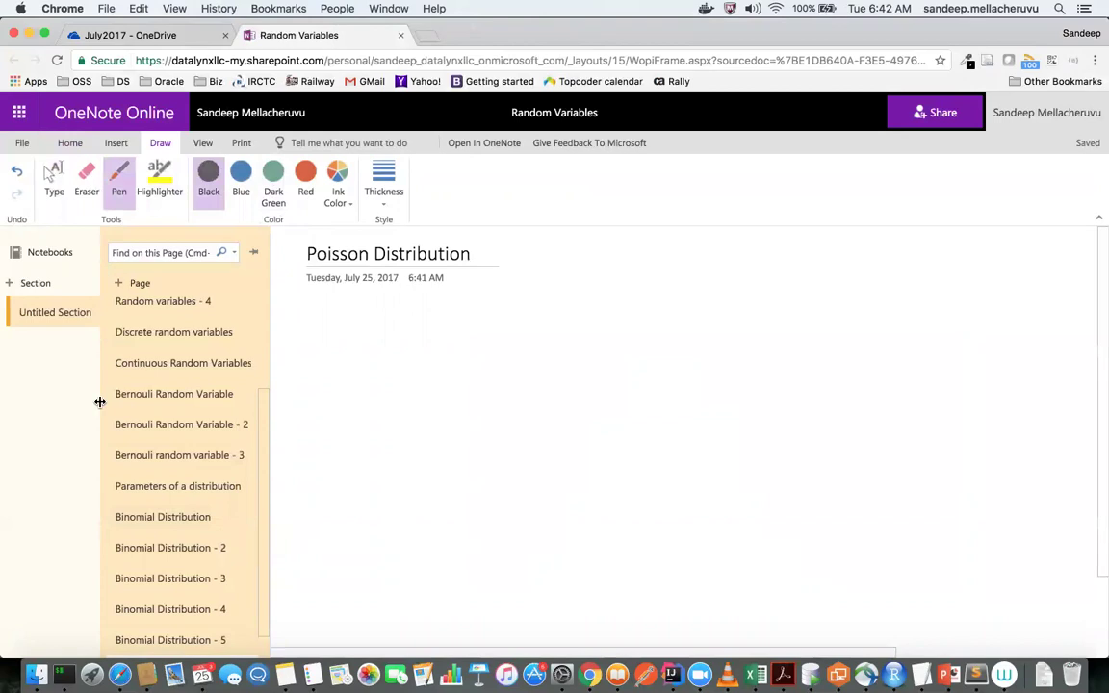
pyautogui.click(253, 253)
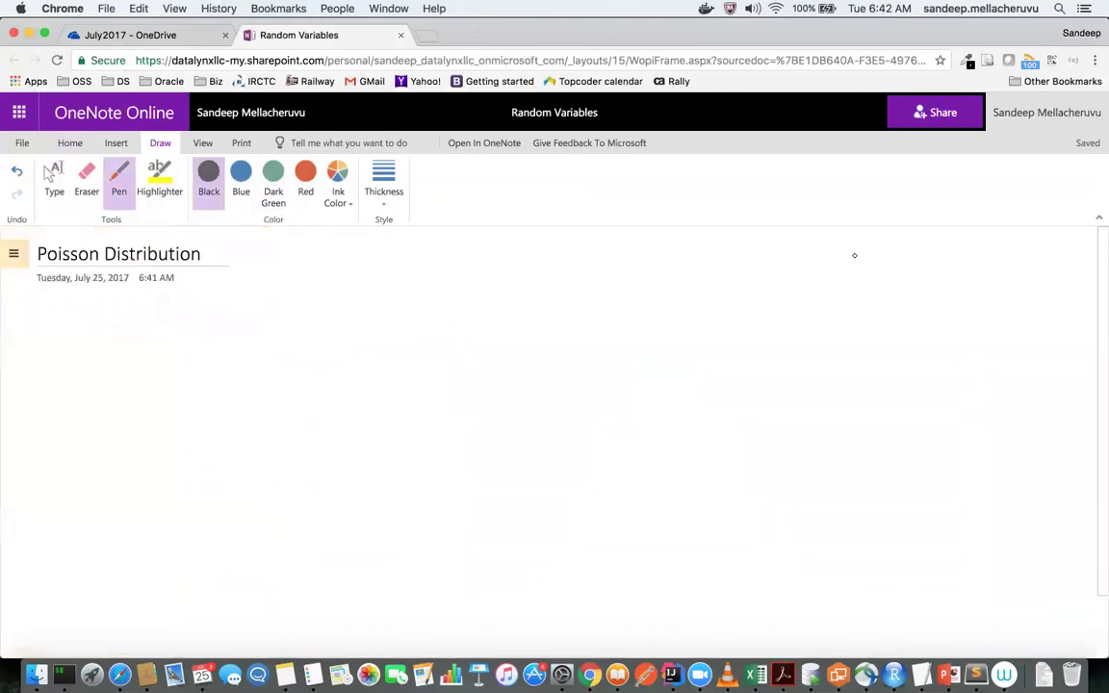
pyautogui.click(1100, 221)
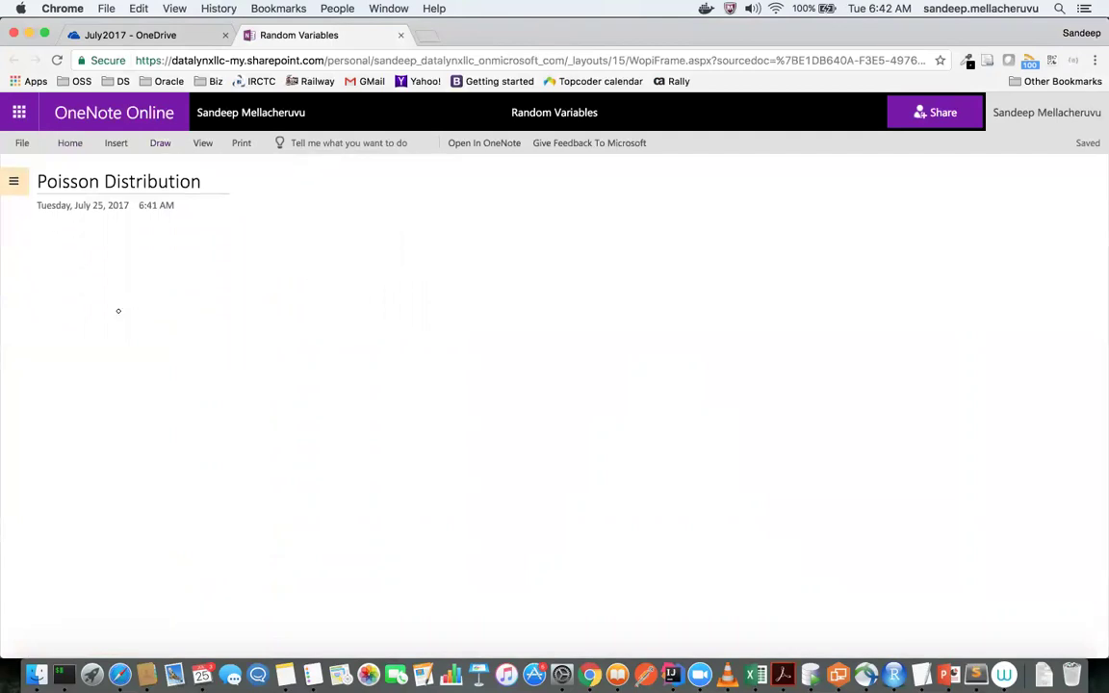
pyautogui.click(161, 144)
pyautogui.click(157, 145)
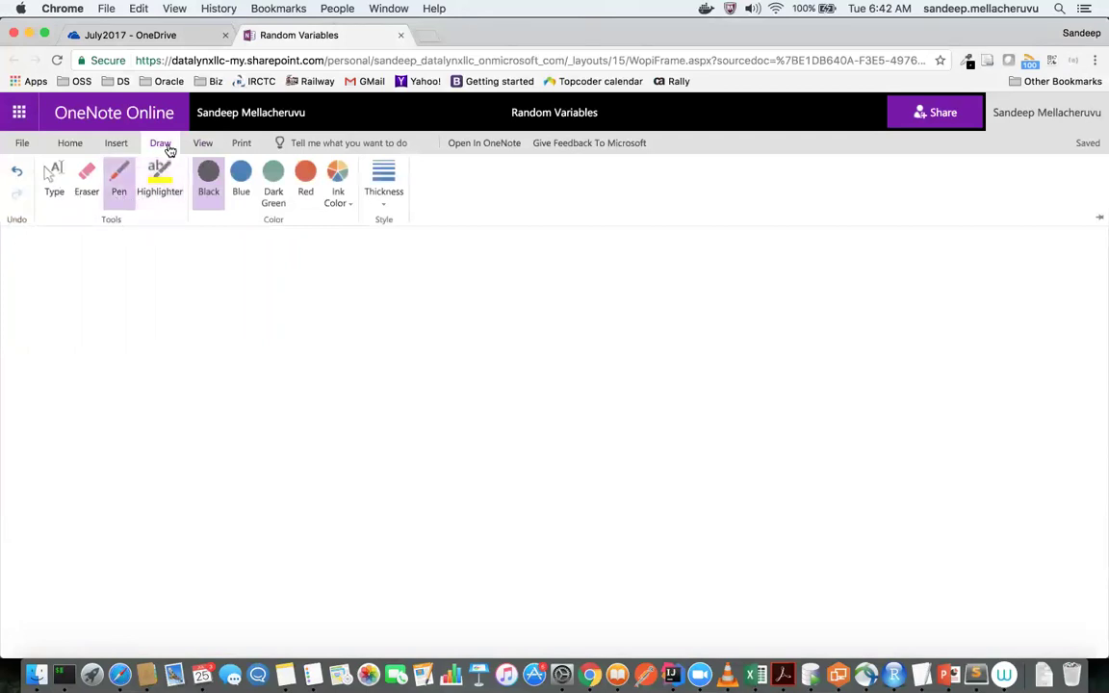
pyautogui.click(149, 142)
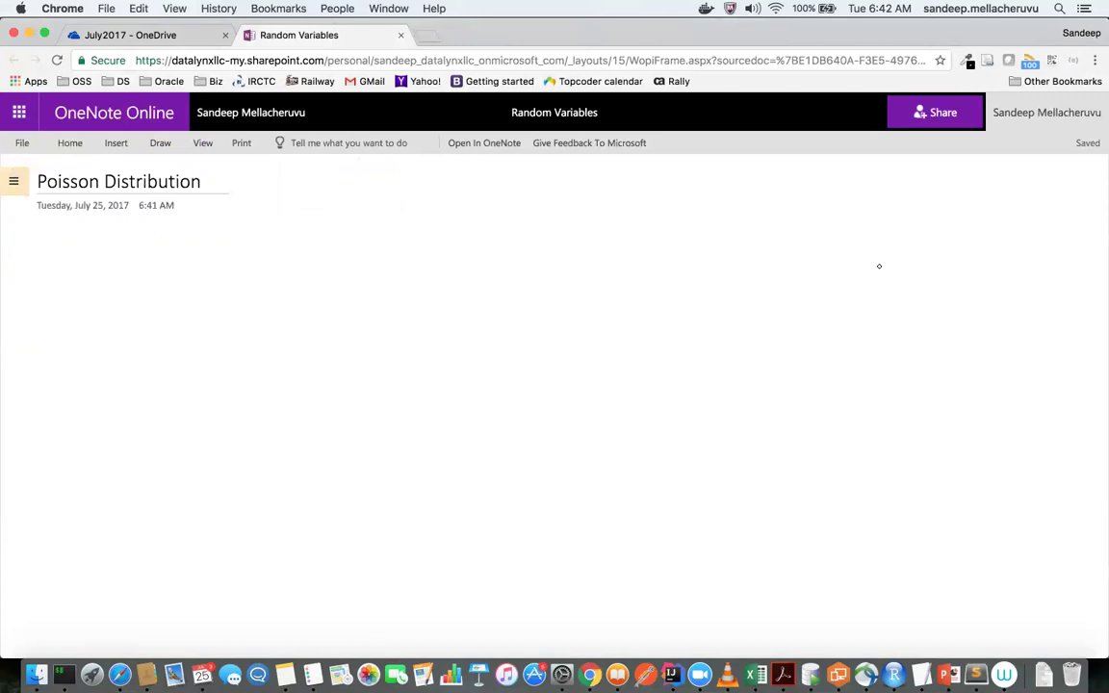
# Switch to Excel and create a new blank workbook.
pyautogui.click(756, 674)
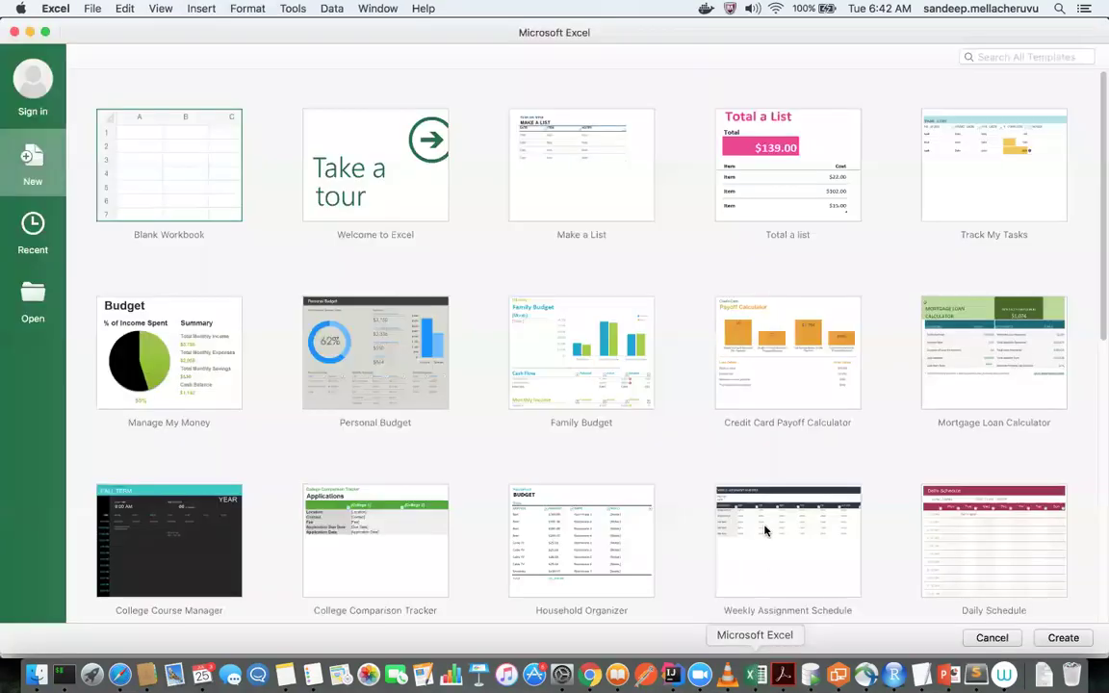
pyautogui.click(13, 32)
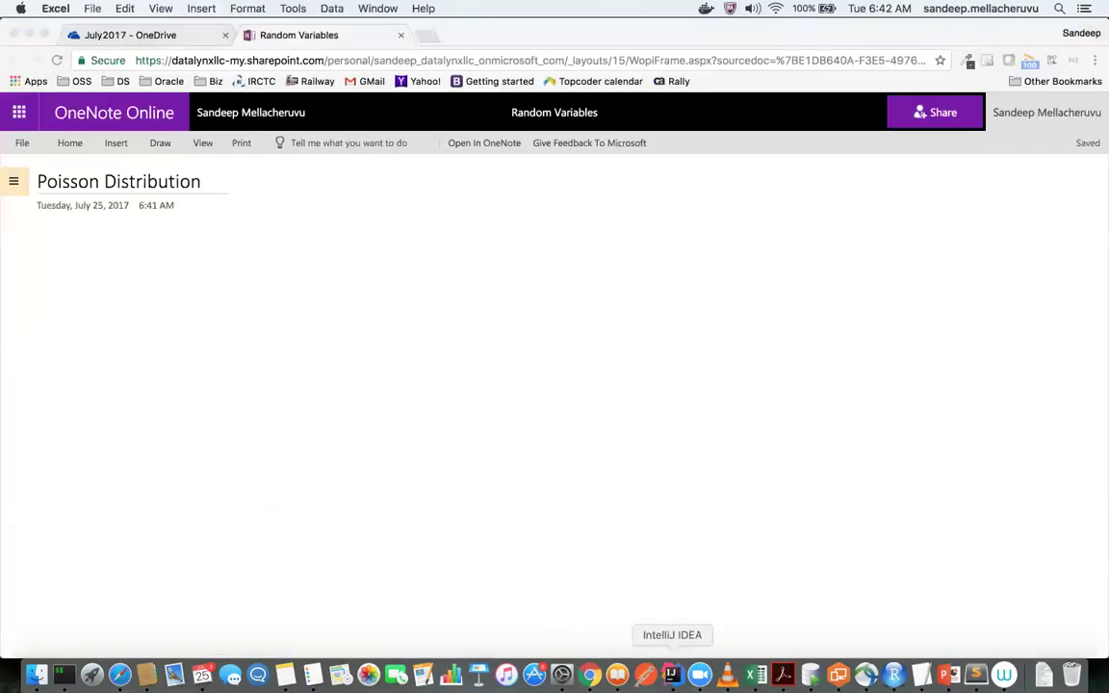
pyautogui.click(756, 674)
pyautogui.click(93, 9)
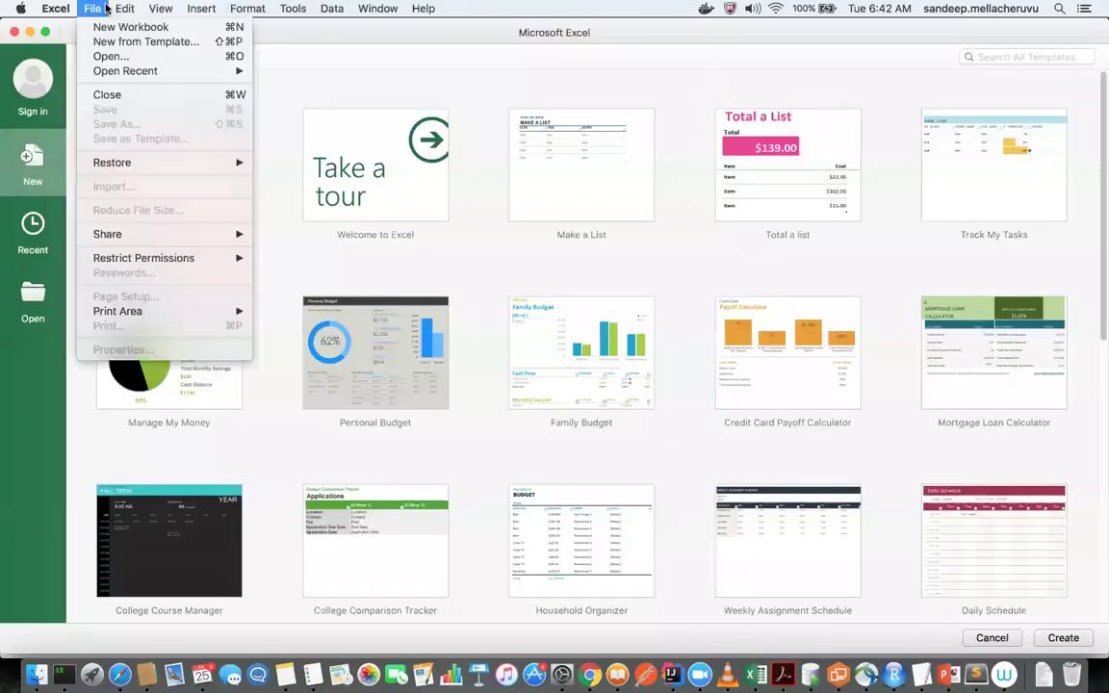
pyautogui.click(120, 27)
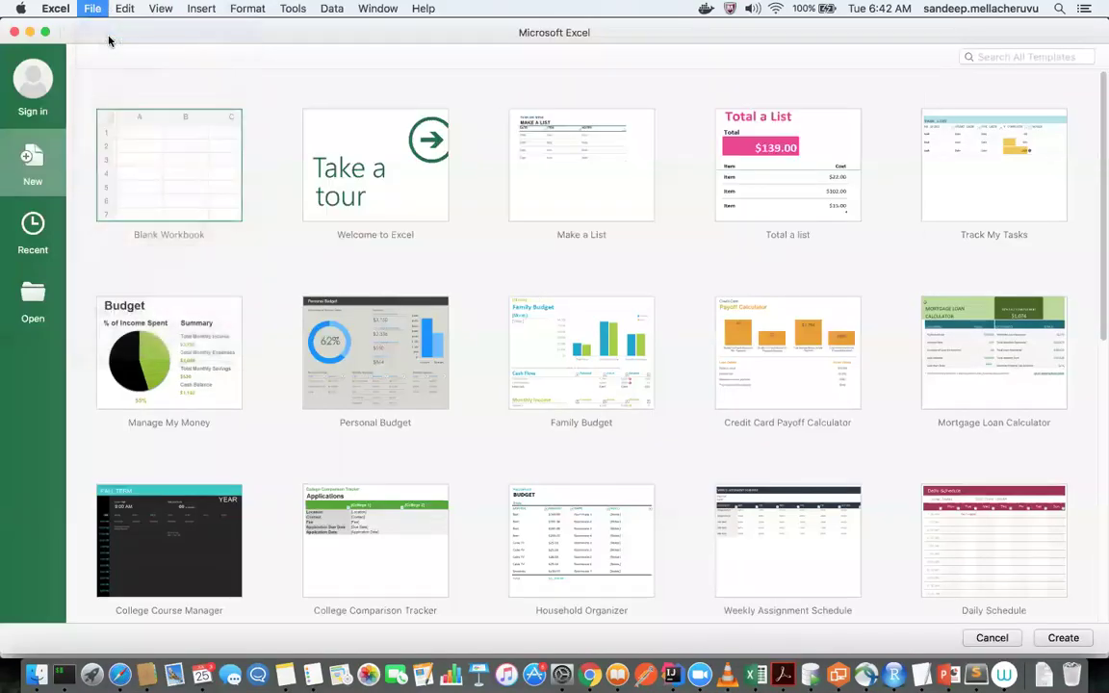
# Look through the full list of Data Analysis tools without running any and close the blank workbook.
pyautogui.click(300, 49)
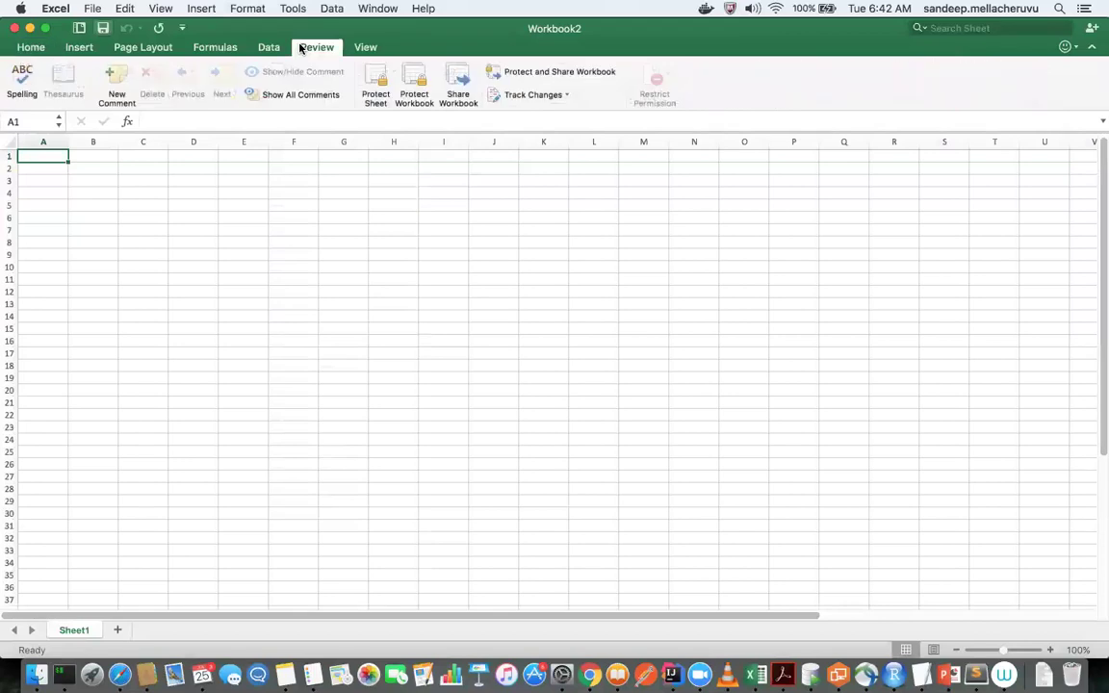
pyautogui.click(271, 48)
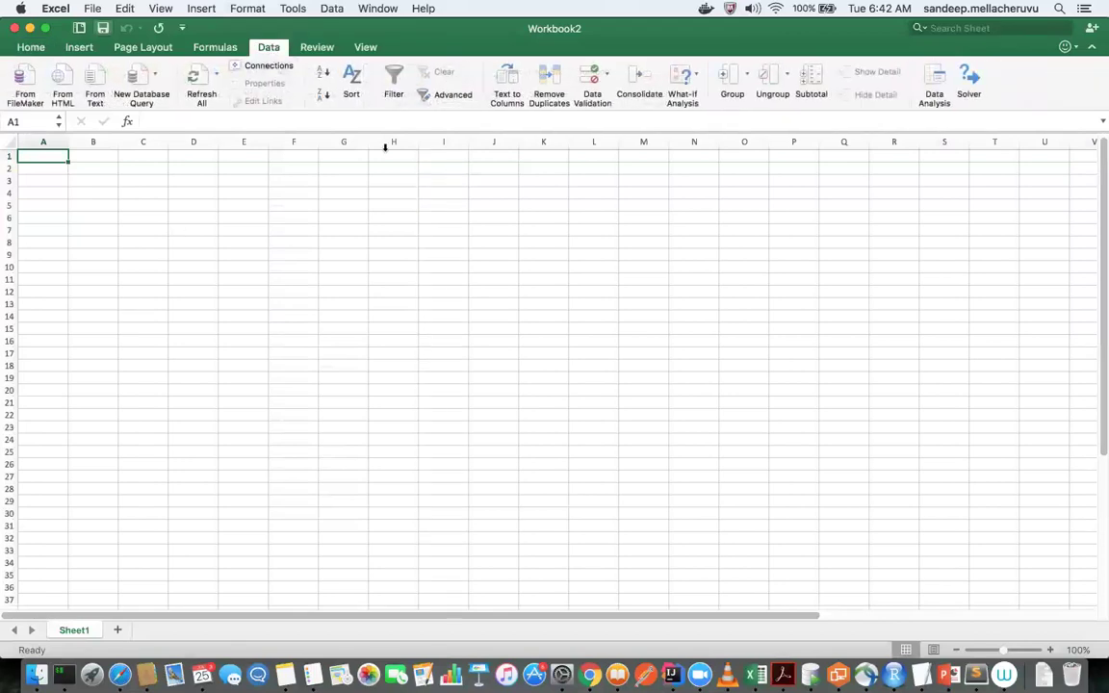
pyautogui.click(939, 89)
pyautogui.scroll(5, 637, 423)
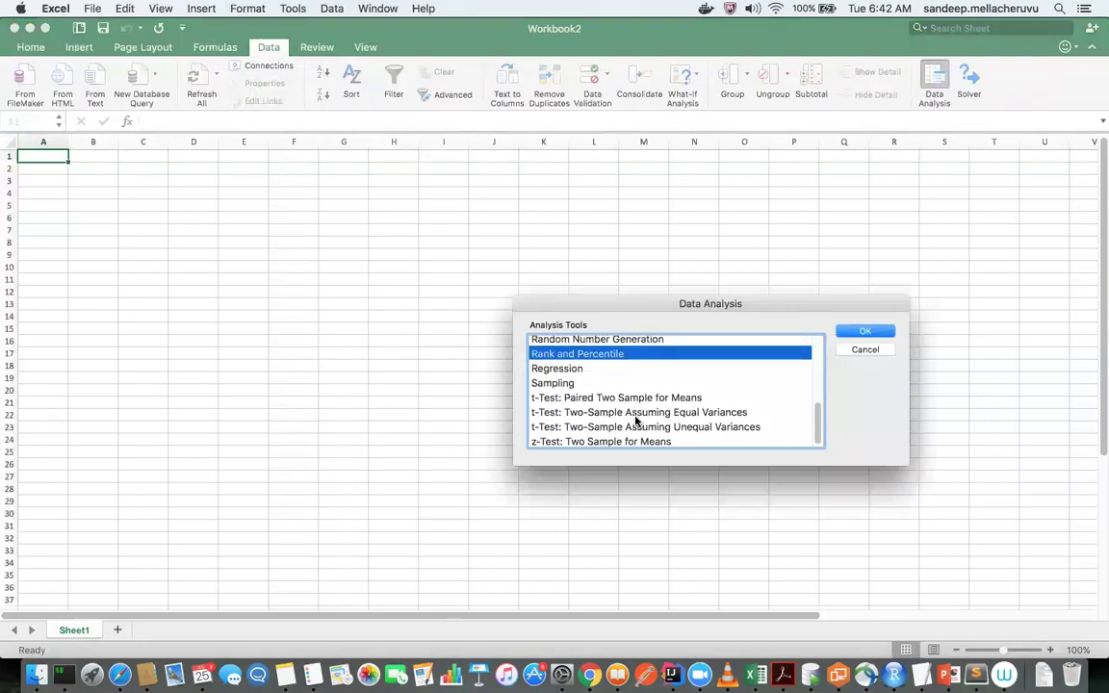
pyautogui.click(624, 402)
pyautogui.scroll(-5, 629, 411)
pyautogui.scroll(-3, 630, 412)
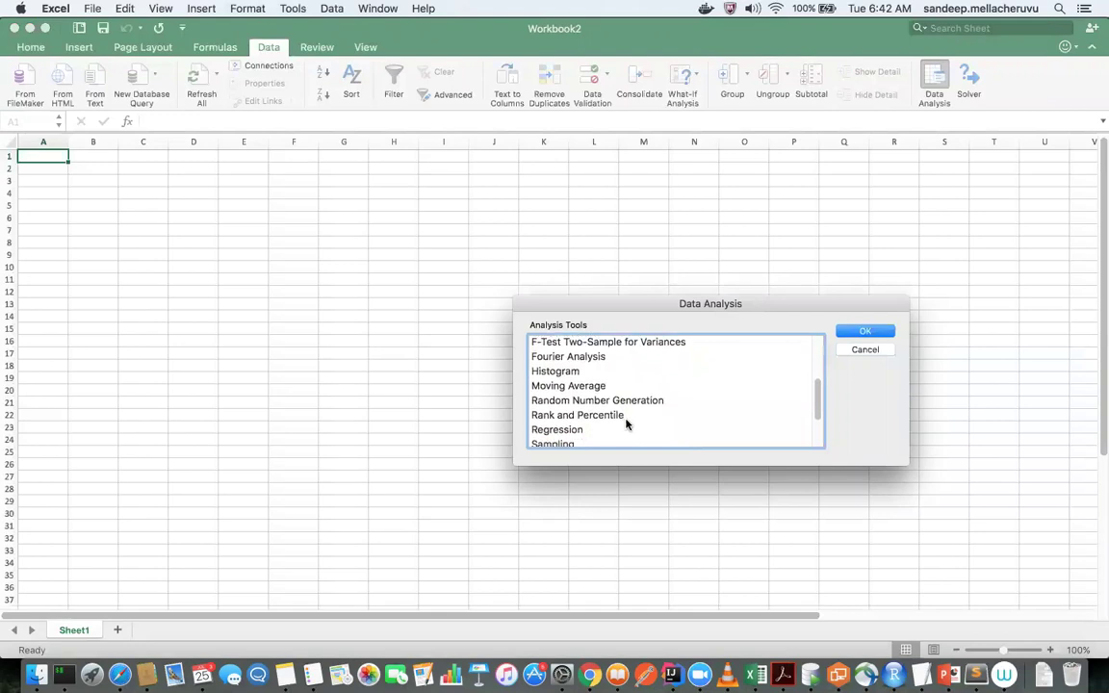
pyautogui.scroll(8, 622, 433)
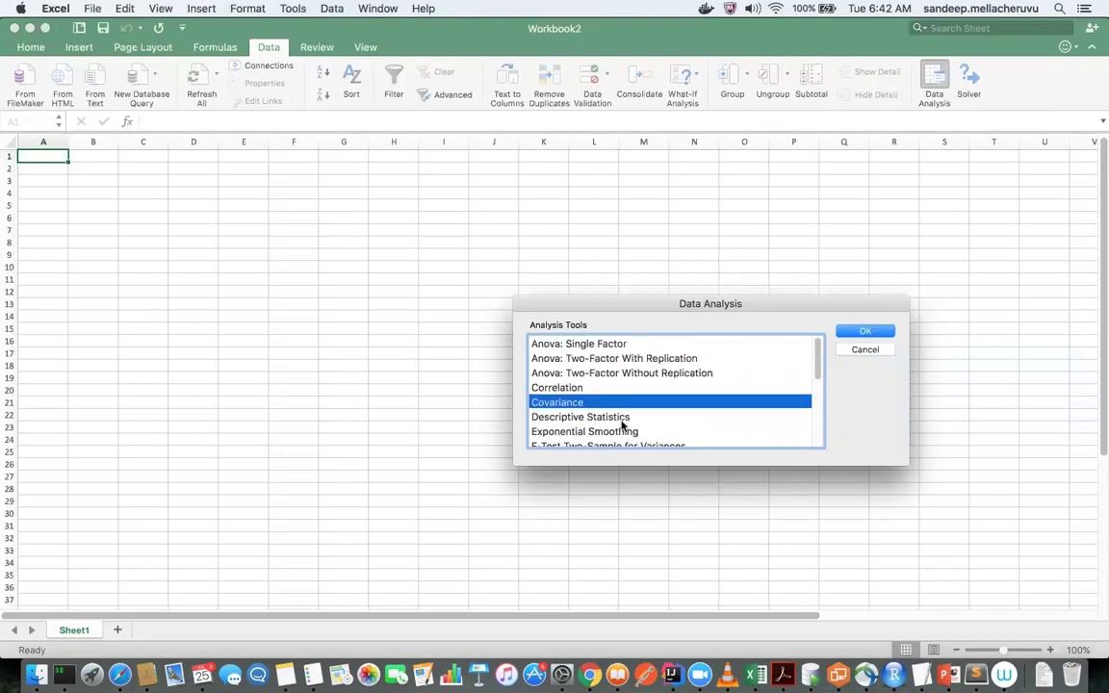
pyautogui.scroll(-5, 622, 425)
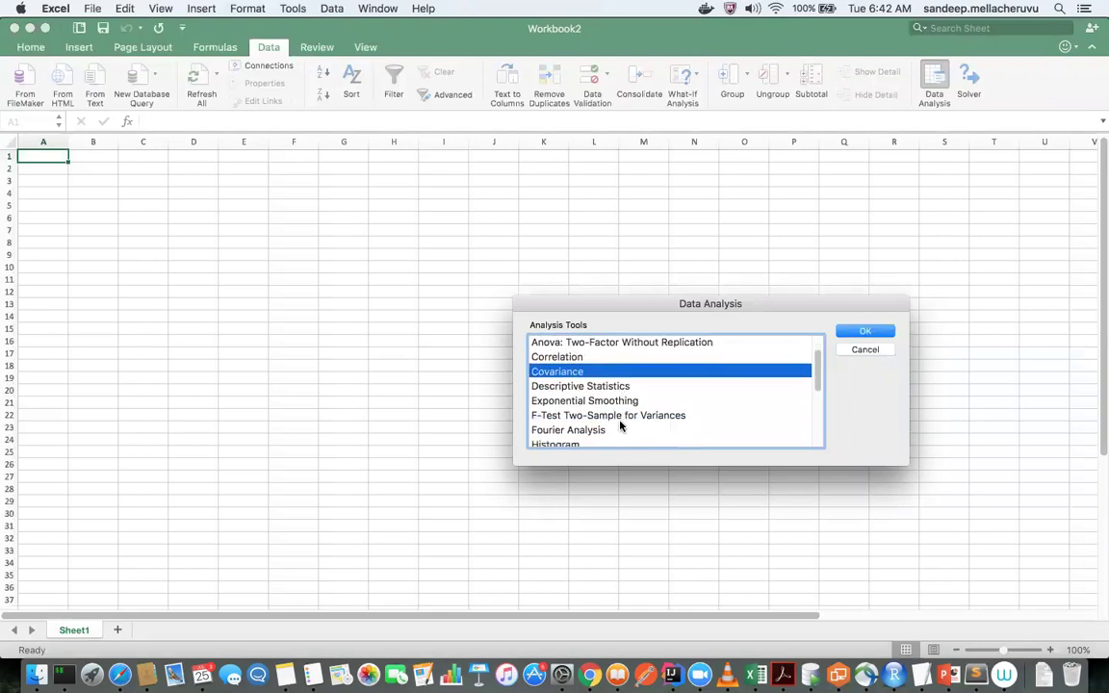
pyautogui.scroll(-3, 621, 426)
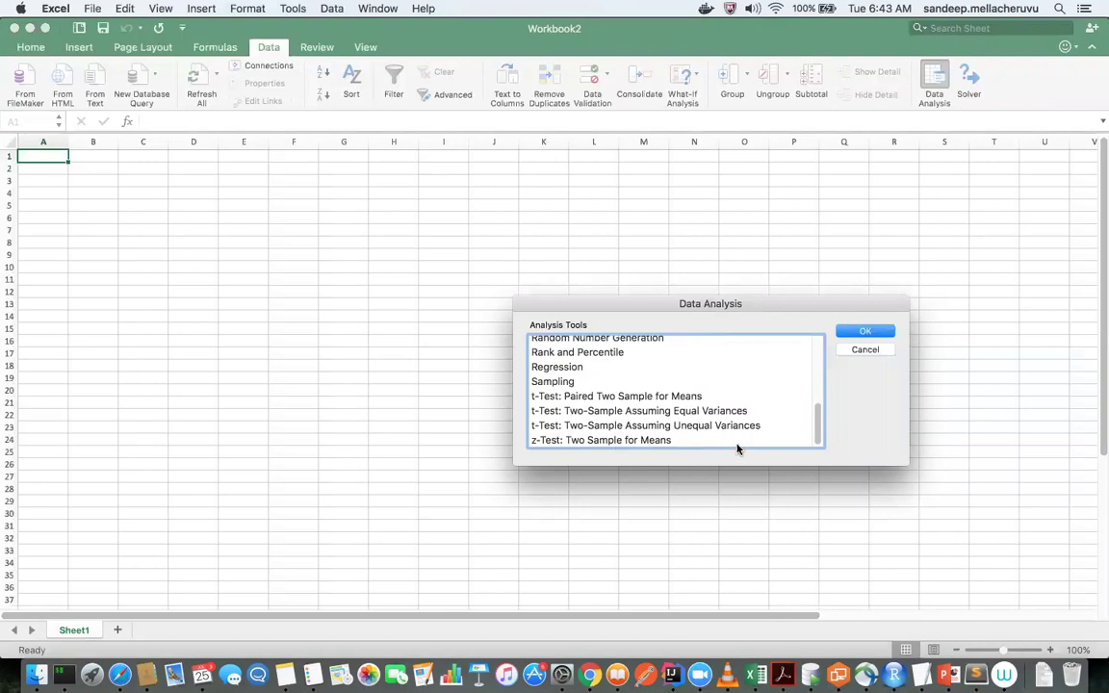
pyautogui.scroll(5, 737, 445)
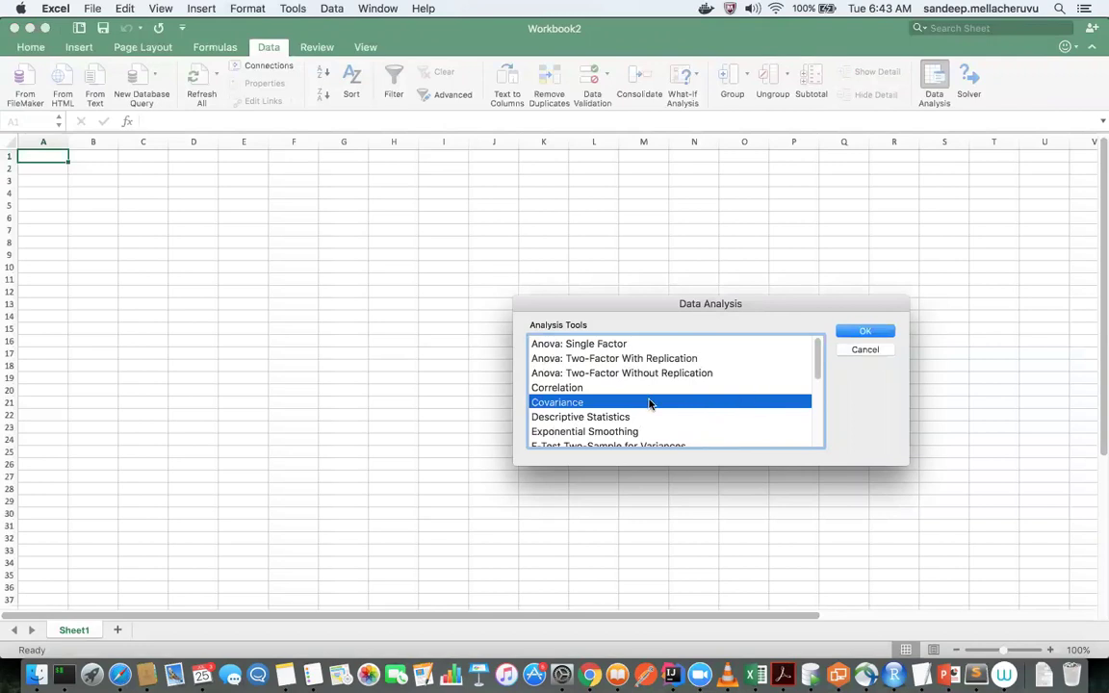
pyautogui.scroll(-5, 651, 421)
pyautogui.scroll(5, 652, 421)
pyautogui.click(884, 351)
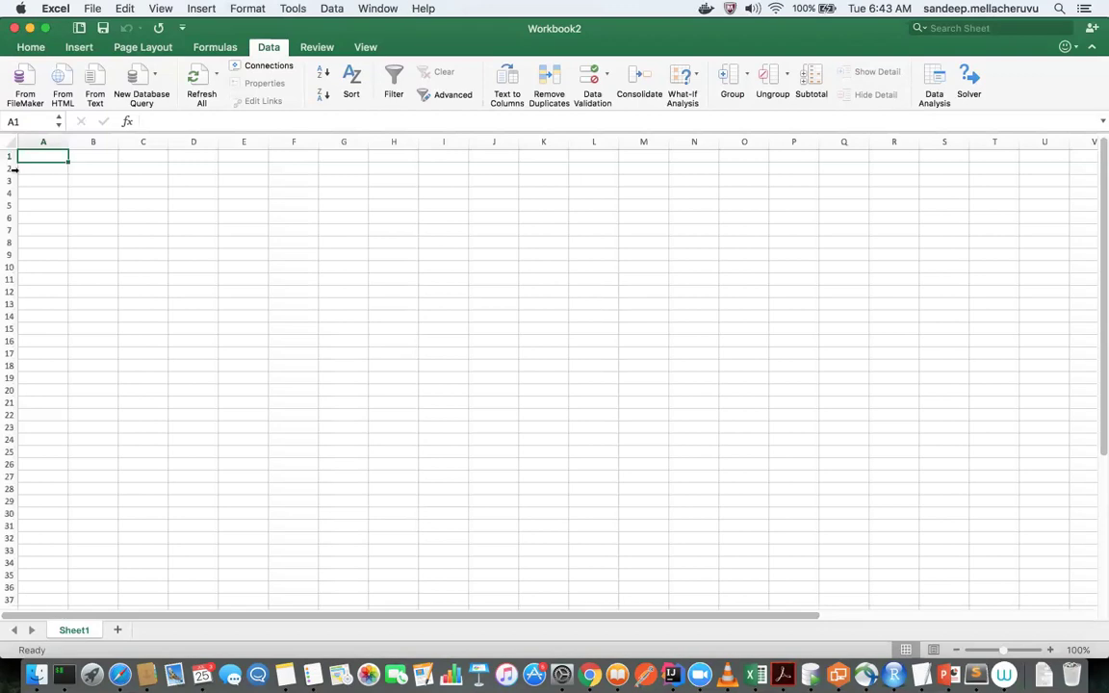
pyautogui.click(14, 28)
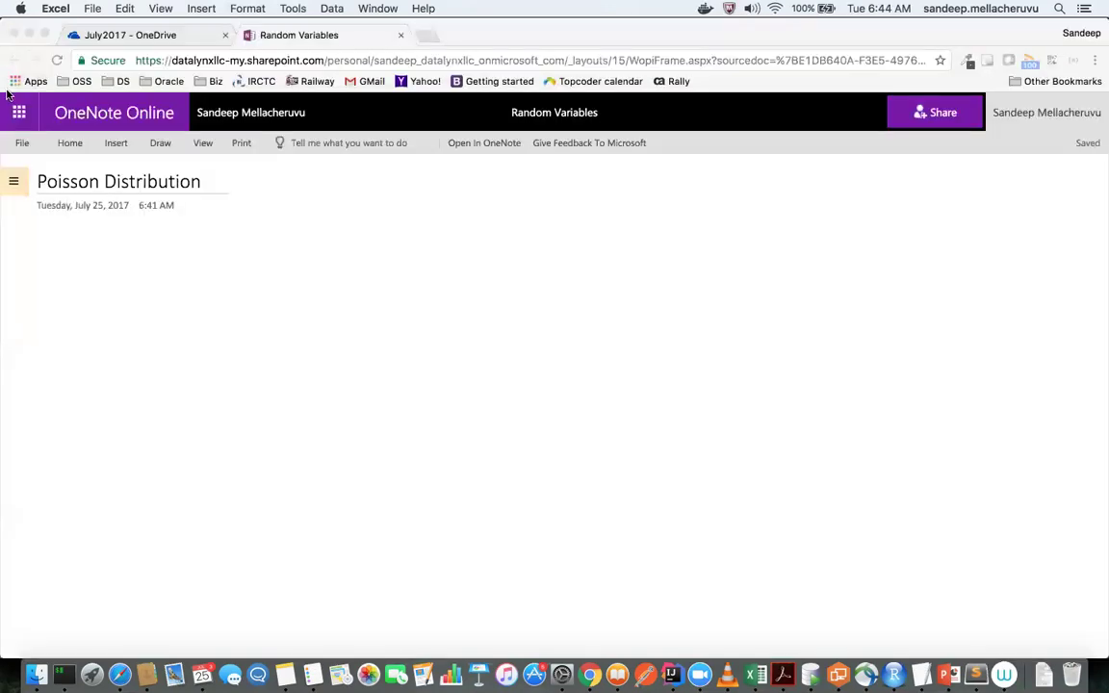
# Switch back to OneNote, show the page list, revisit the Binomial Distribution - 5 page and reopen the Poisson Distribution page.
pyautogui.click(113, 345)
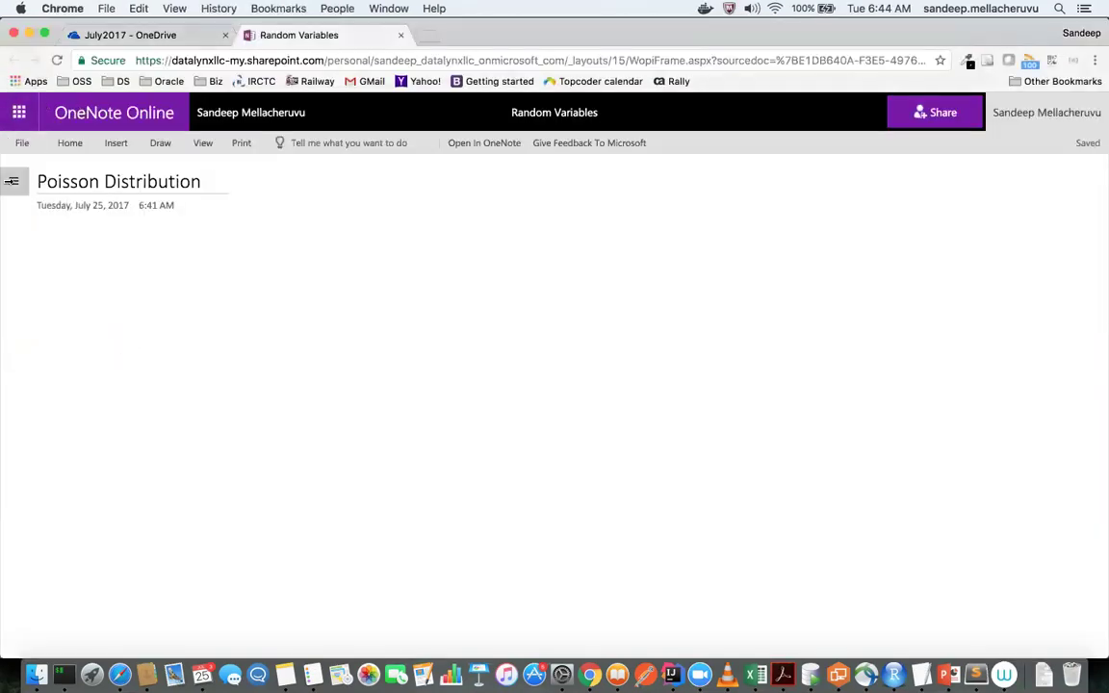
pyautogui.click(12, 181)
pyautogui.click(133, 608)
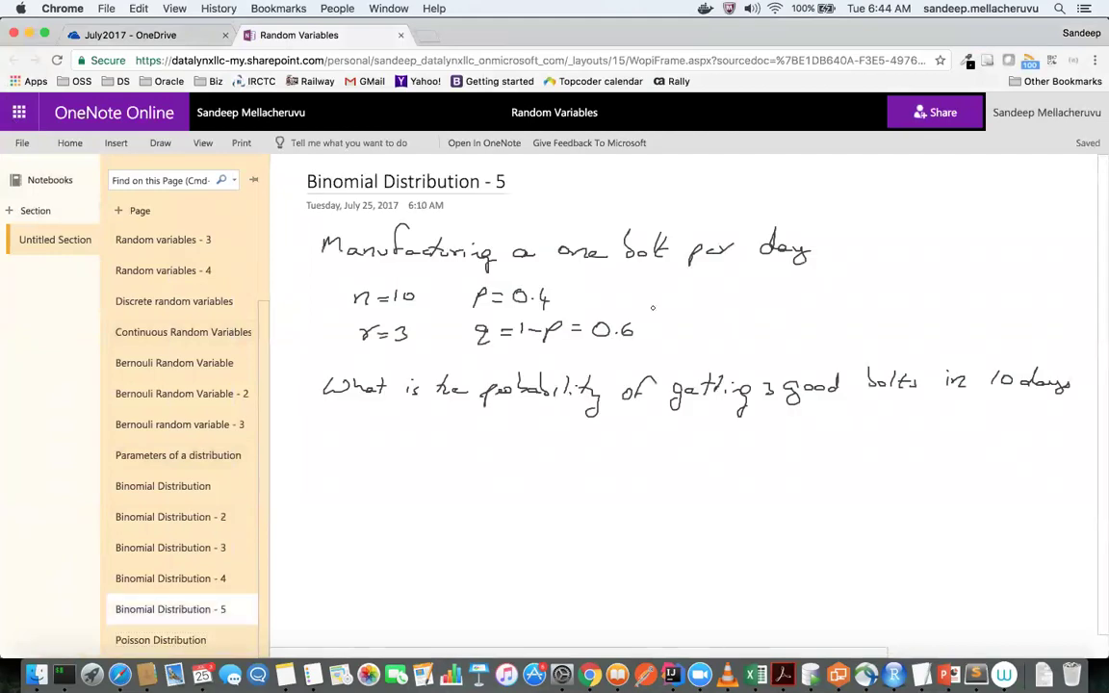
pyautogui.click(161, 640)
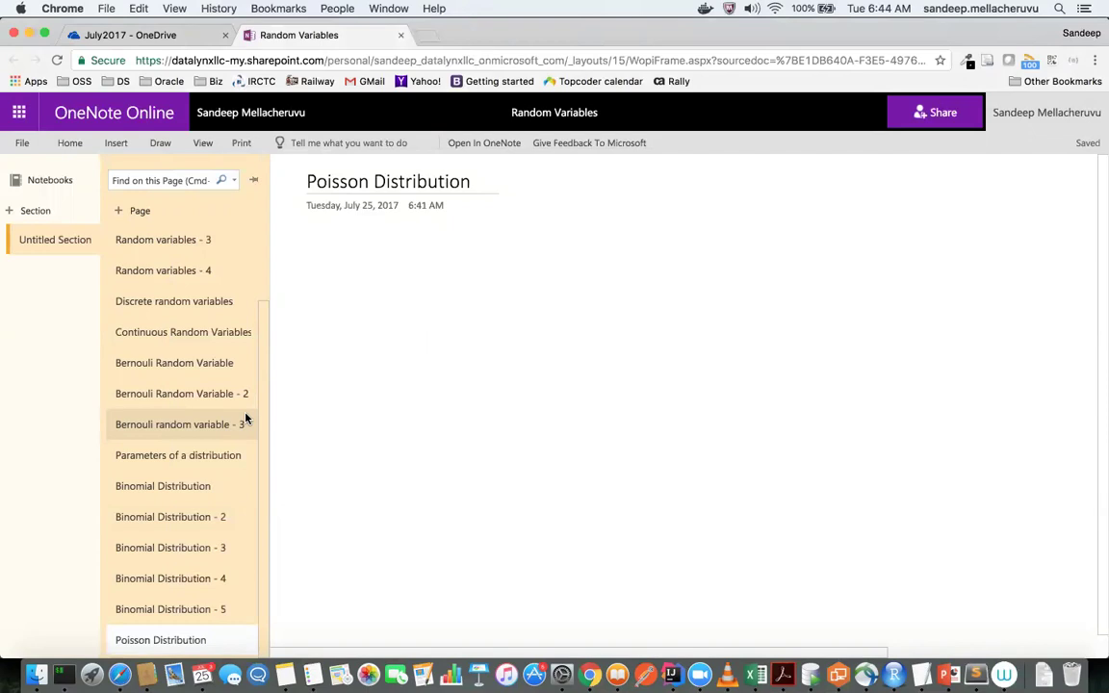
# Search Google in a new browser tab for "poisson distribution how to generate random numbers in r".
pyautogui.press('super+t')
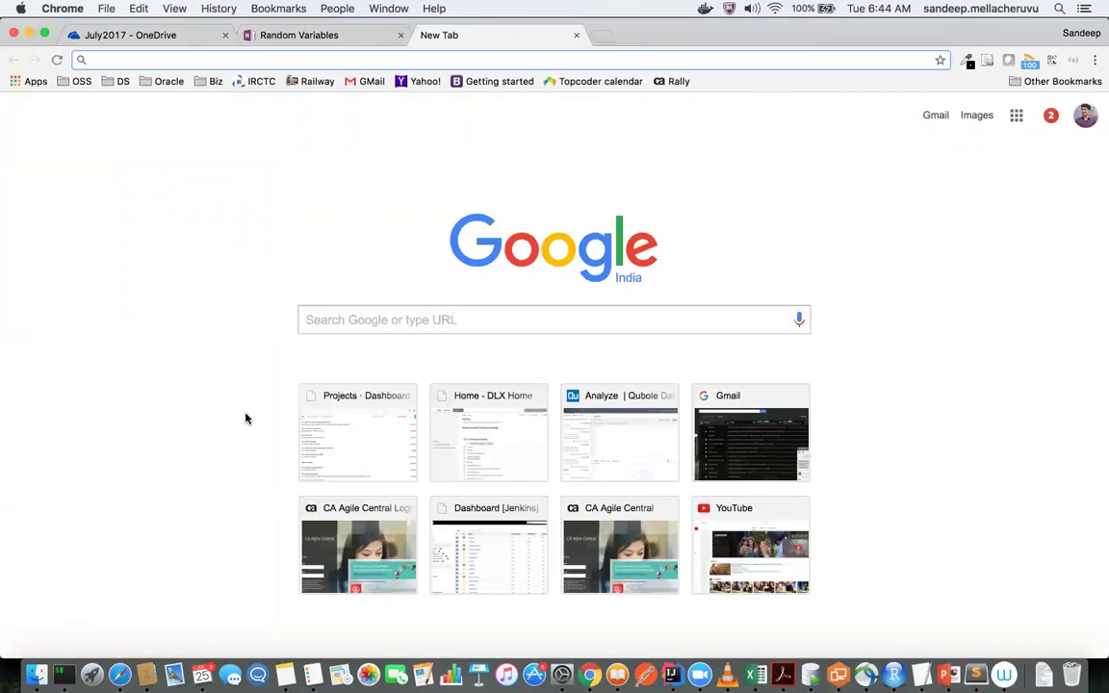
pyautogui.hotkey('ctrl', 'shift', 'Tab')
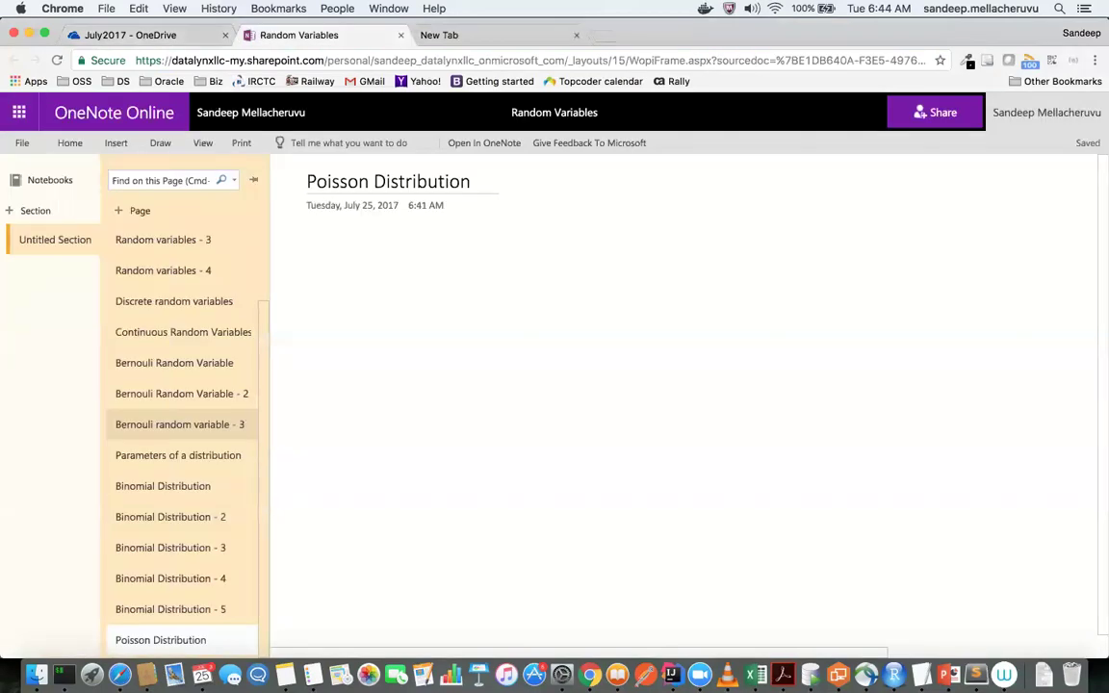
pyautogui.hotkey('ctrl', 'Tab')
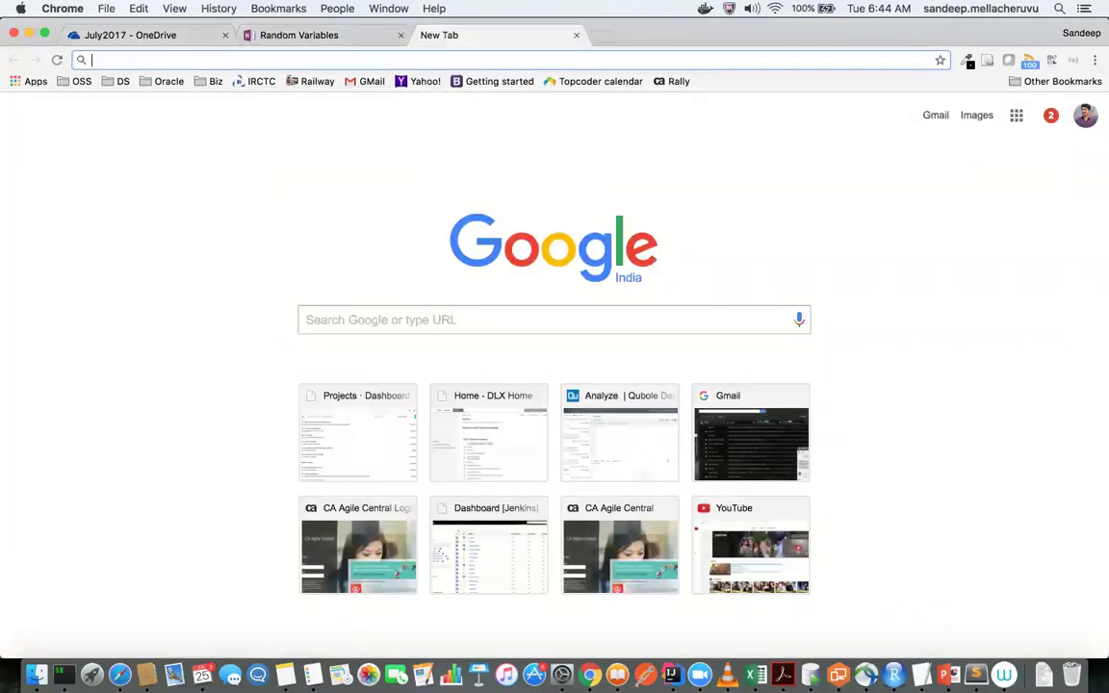
pyautogui.write('poisi')
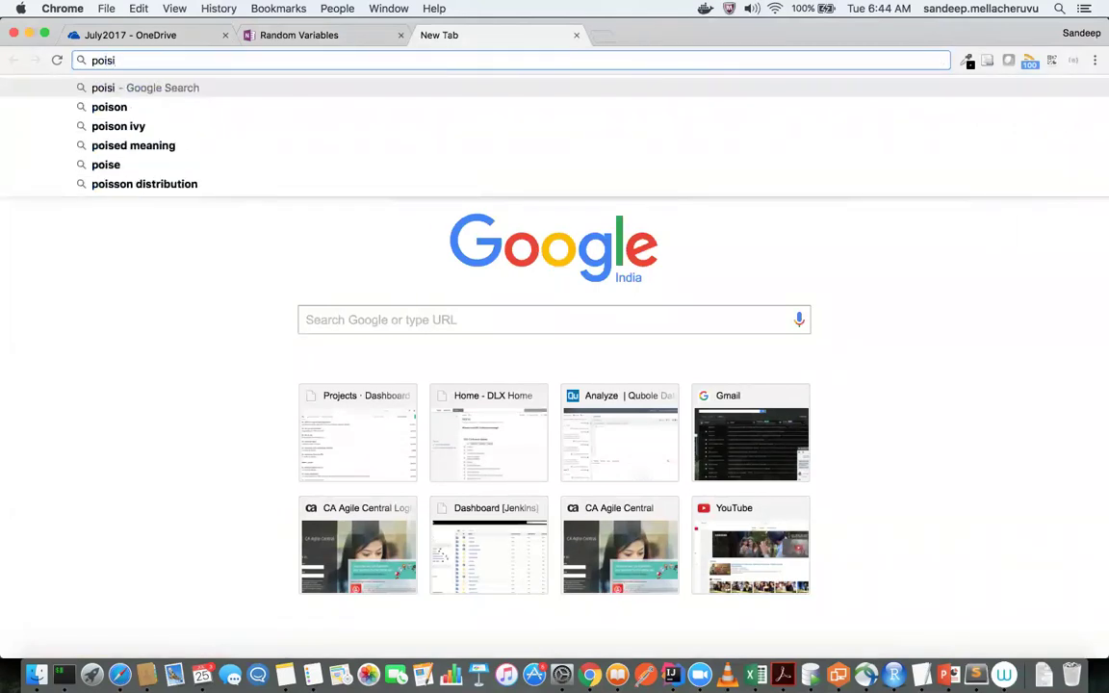
pyautogui.press('Down')
pyautogui.press('Down')
pyautogui.press('Down')
pyautogui.press('Down')
pyautogui.press('Down')
pyautogui.write('how to ')
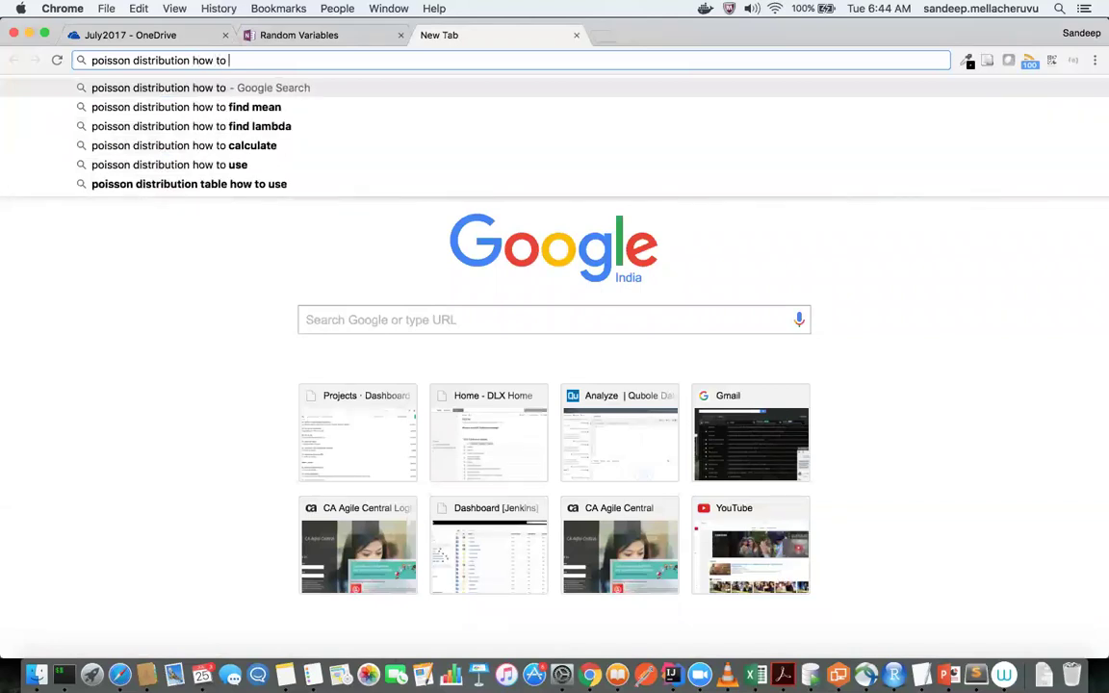
pyautogui.write('genera')
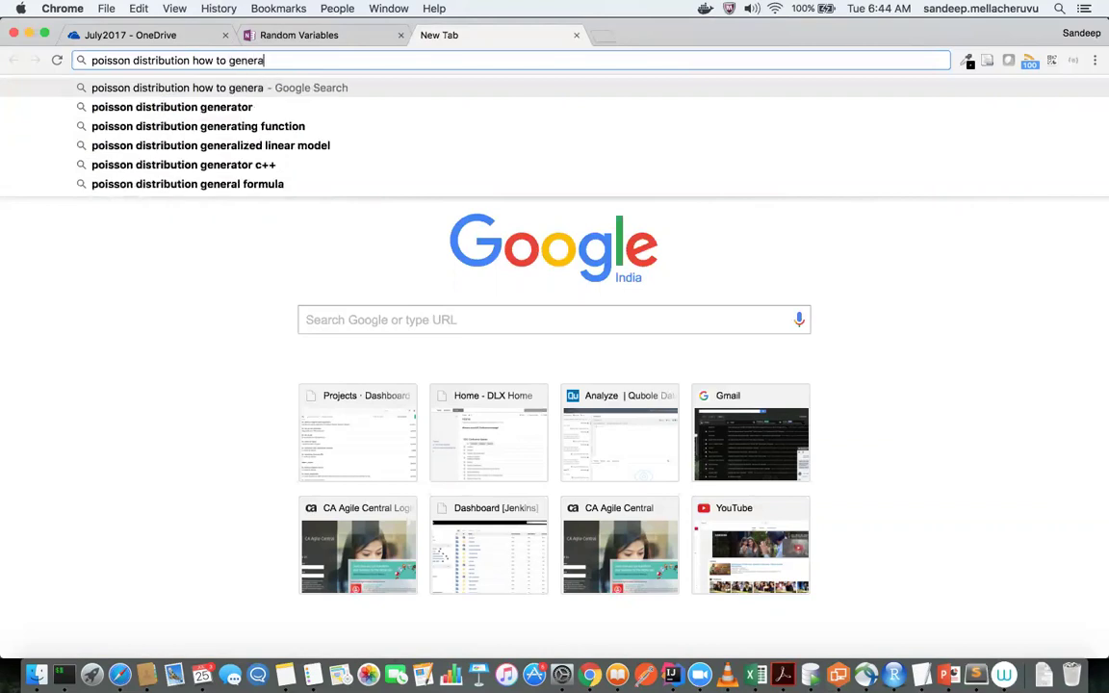
pyautogui.write('te ran')
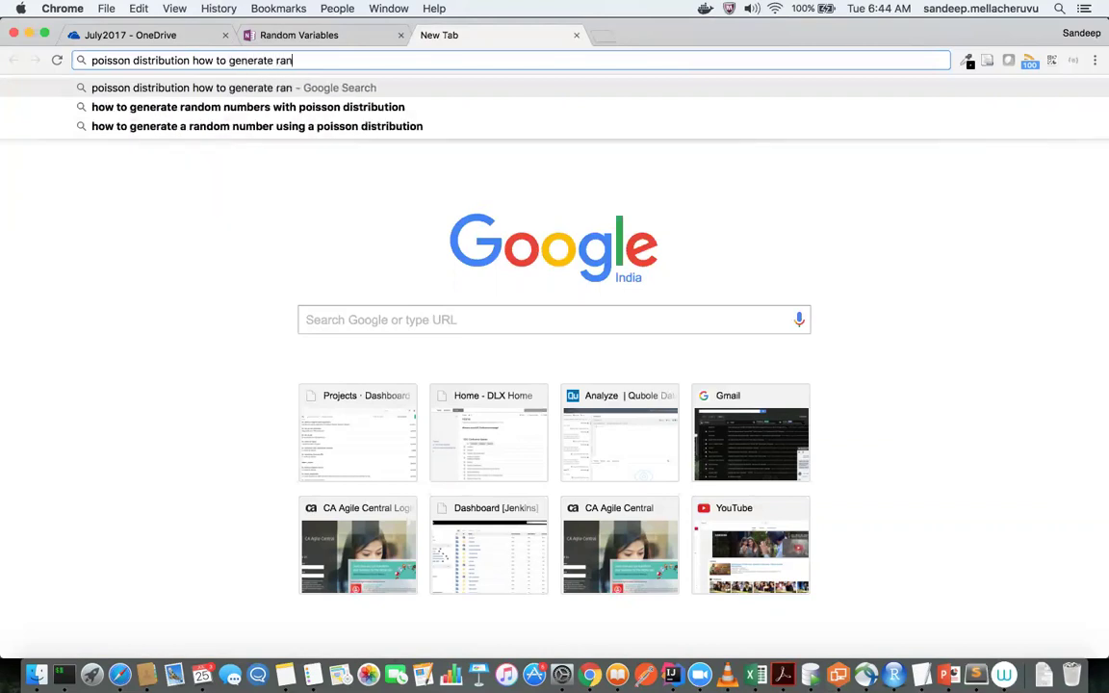
pyautogui.write('dom var')
pyautogui.press('BackSpace')
pyautogui.press('BackSpace')
pyautogui.press('BackSpace')
pyautogui.write('numbers')
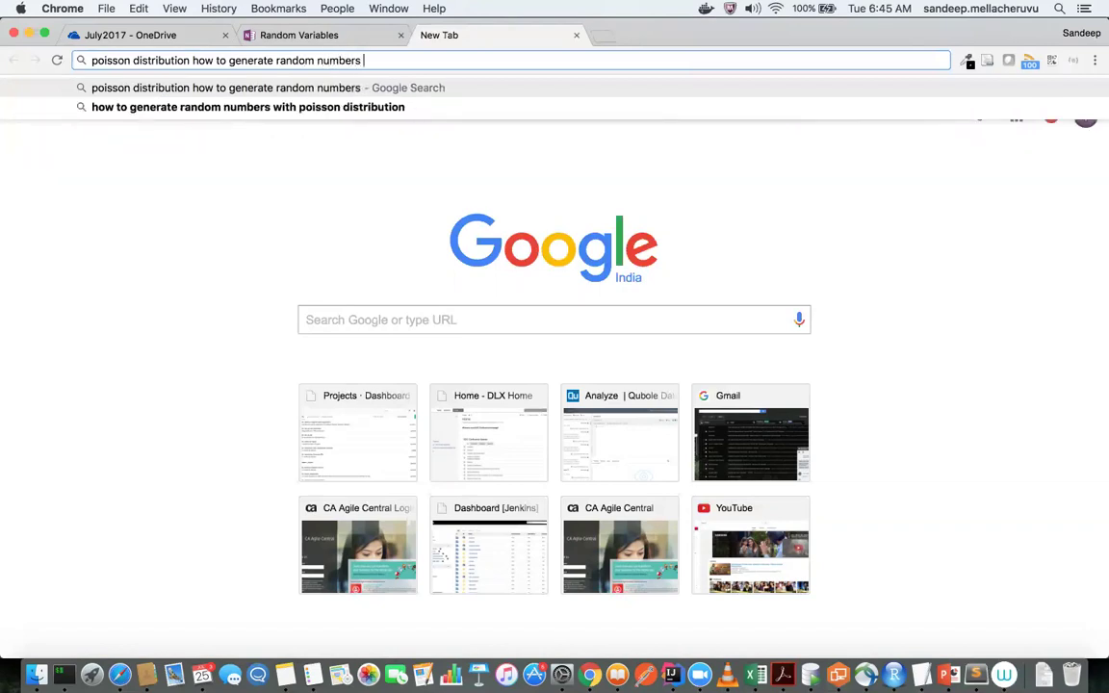
pyautogui.write(' in r')
pyautogui.press('Return')
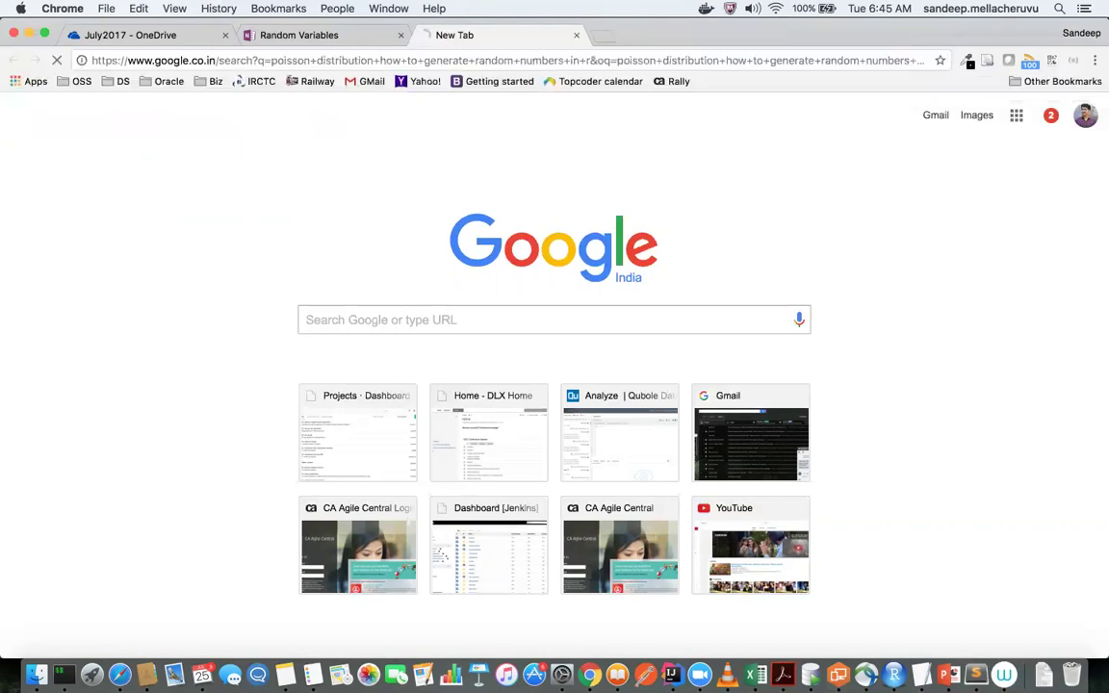
# Open the R documentation page on the Poisson distribution and examine its description, usage, arguments and example code.
pyautogui.click(196, 238)
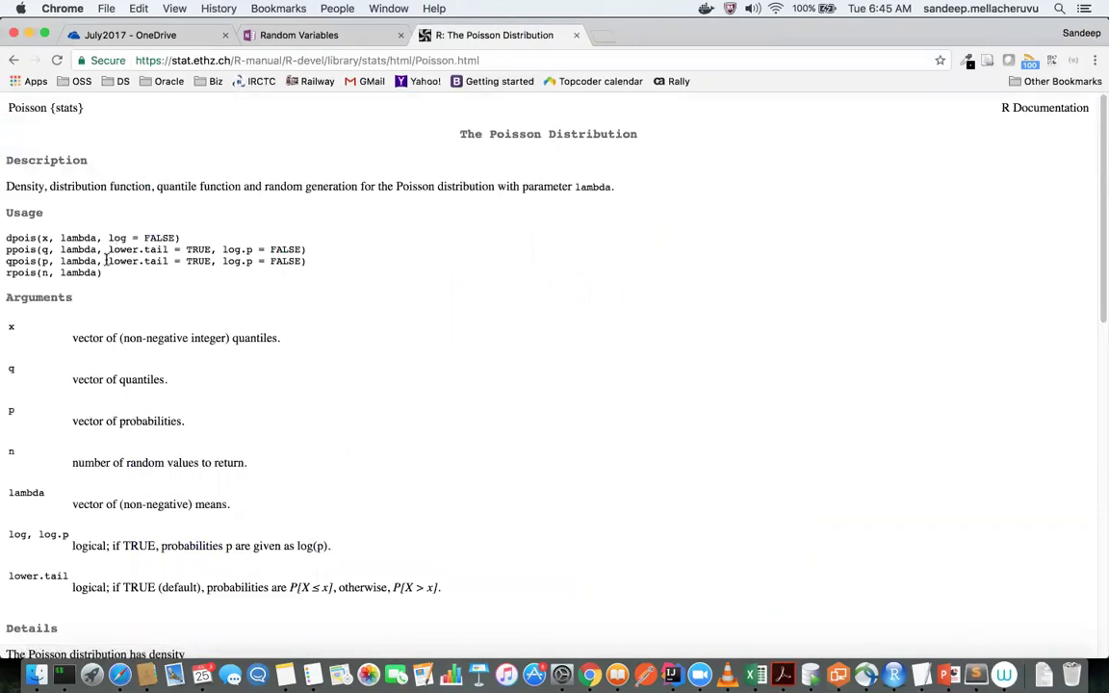
pyautogui.moveTo(102, 273); pyautogui.dragTo(6, 276)
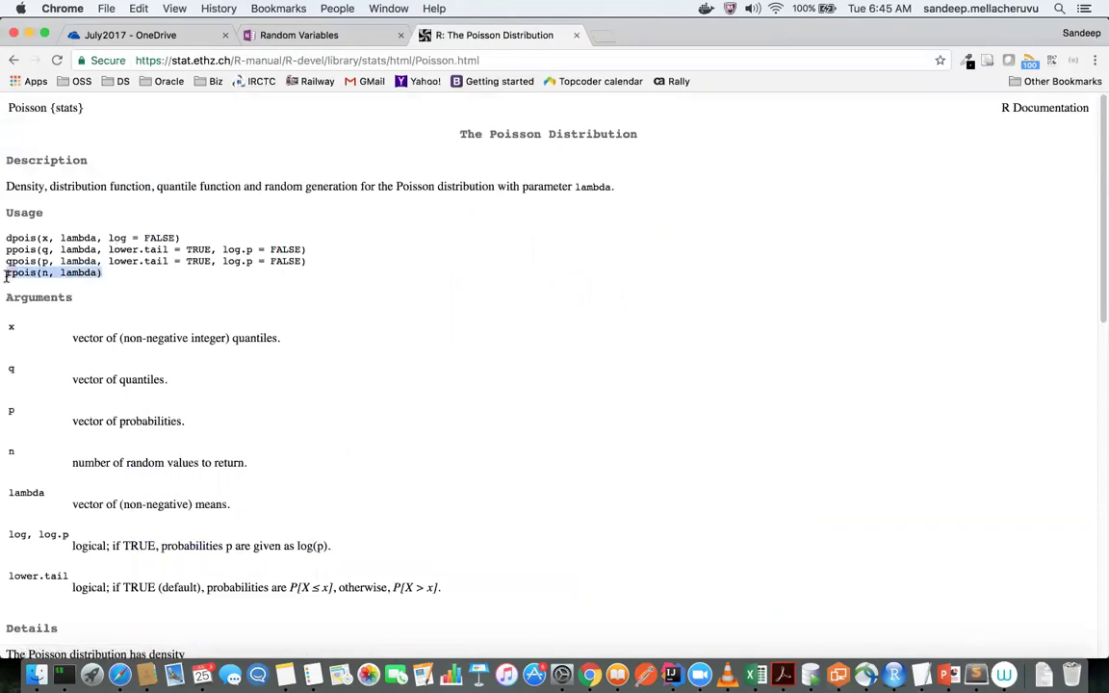
pyautogui.click(120, 200)
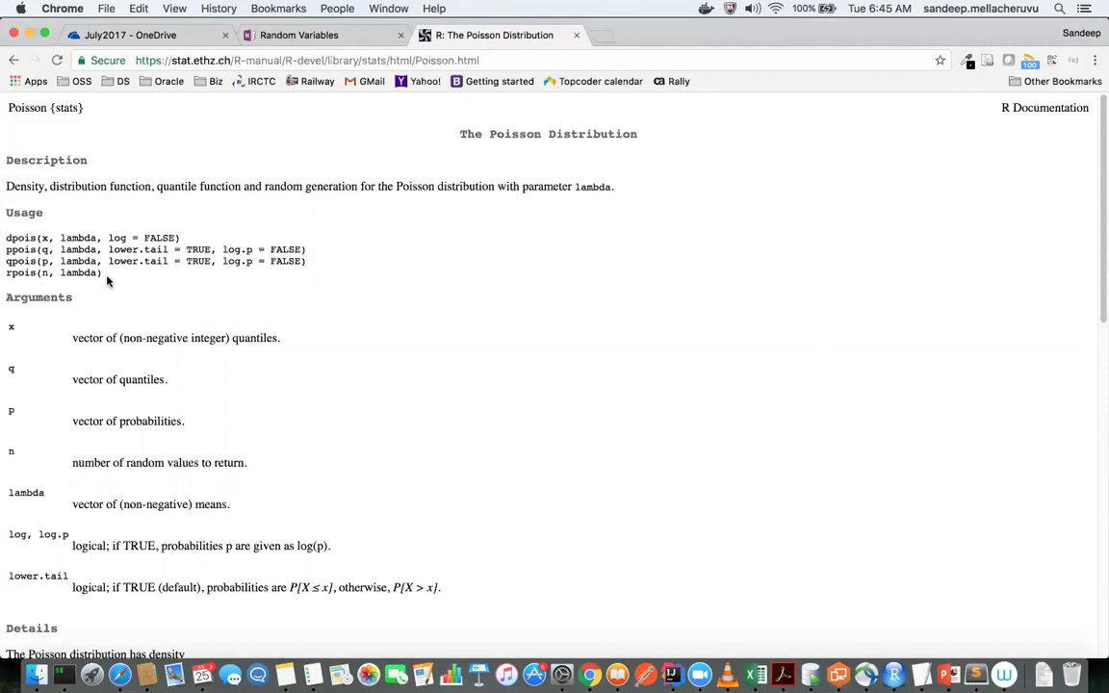
pyautogui.moveTo(104, 272); pyautogui.dragTo(6, 274)
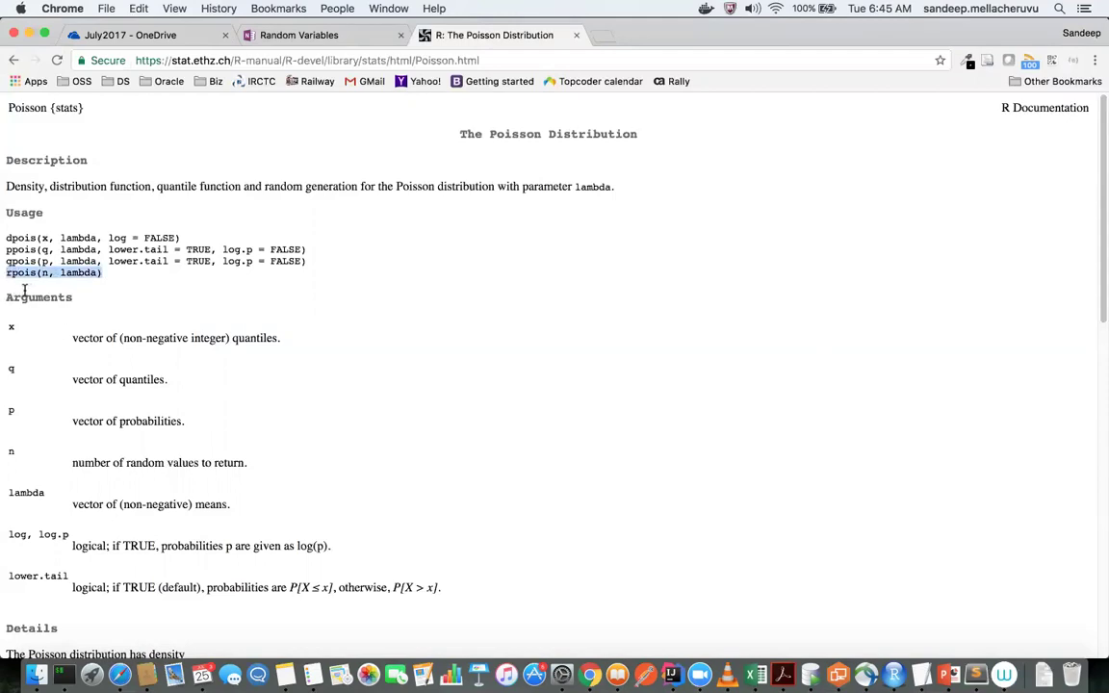
pyautogui.scroll(-6, 86, 443)
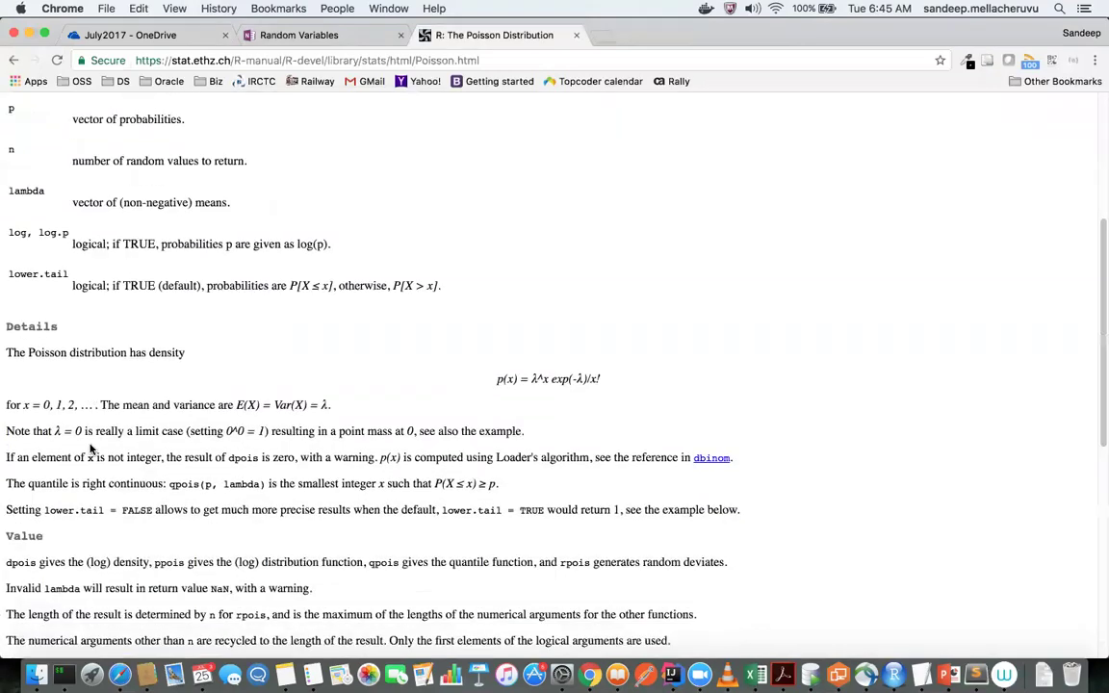
pyautogui.scroll(-8, 91, 449)
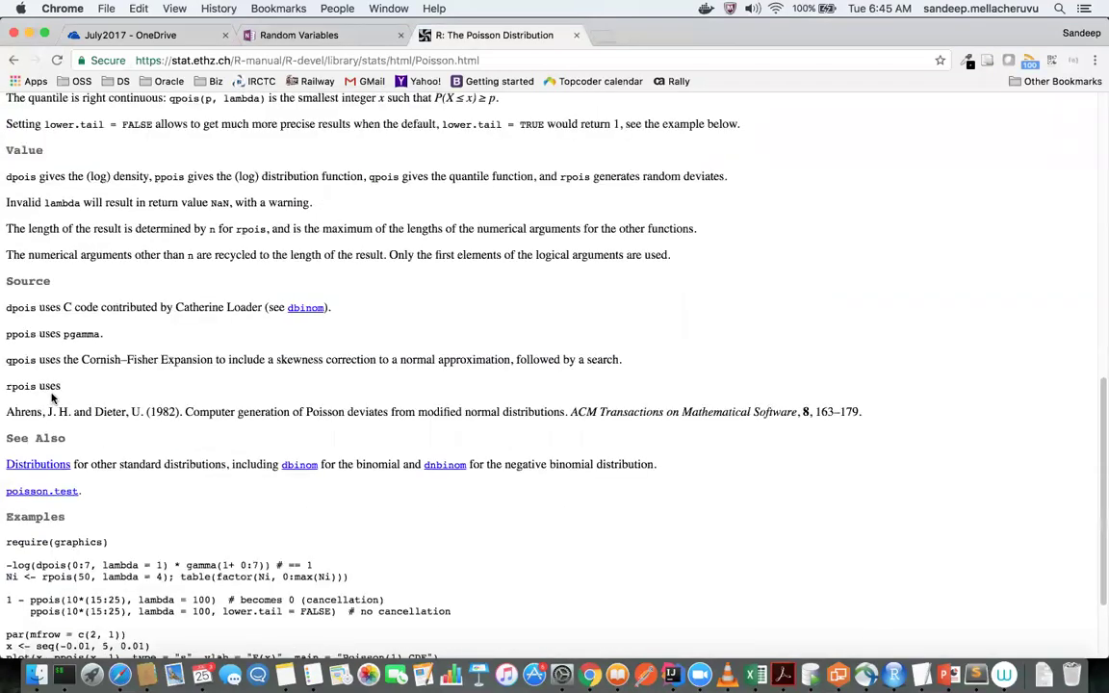
pyautogui.scroll(-3, 161, 464)
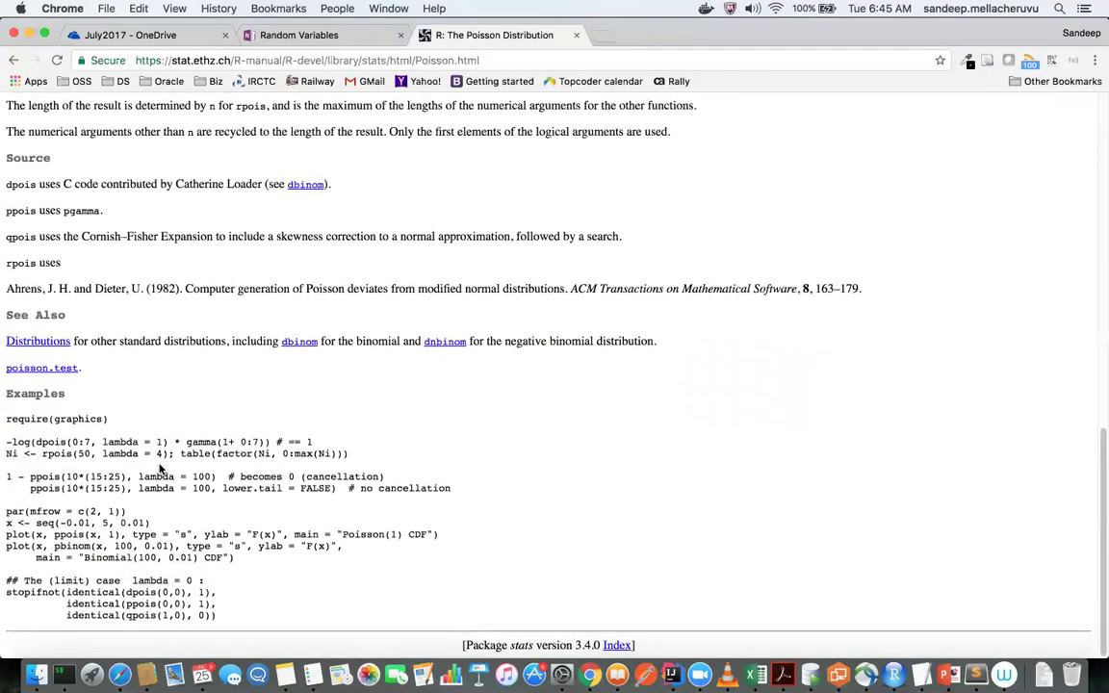
pyautogui.scroll(20, 161, 467)
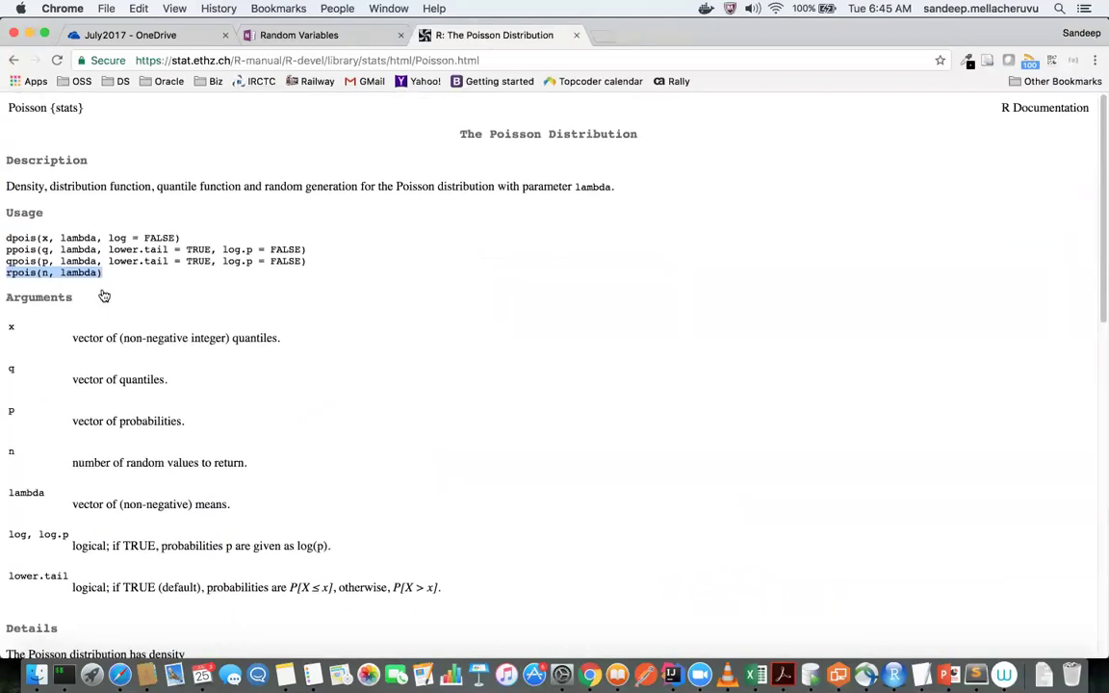
pyautogui.doubleClick(24, 183)
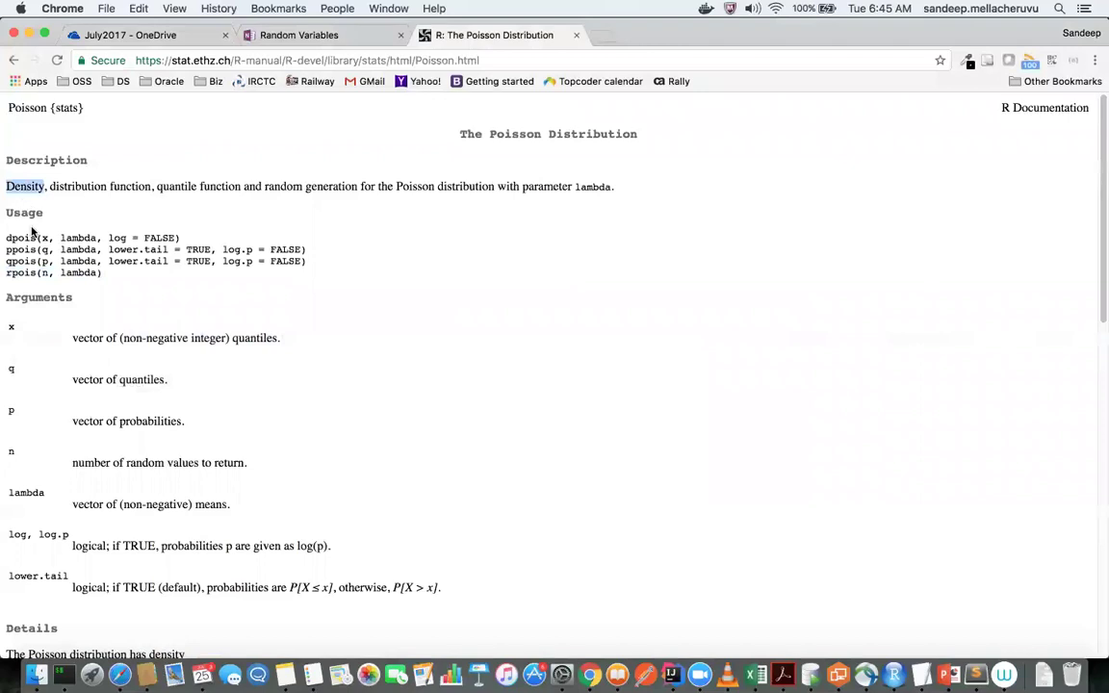
pyautogui.doubleClick(86, 186)
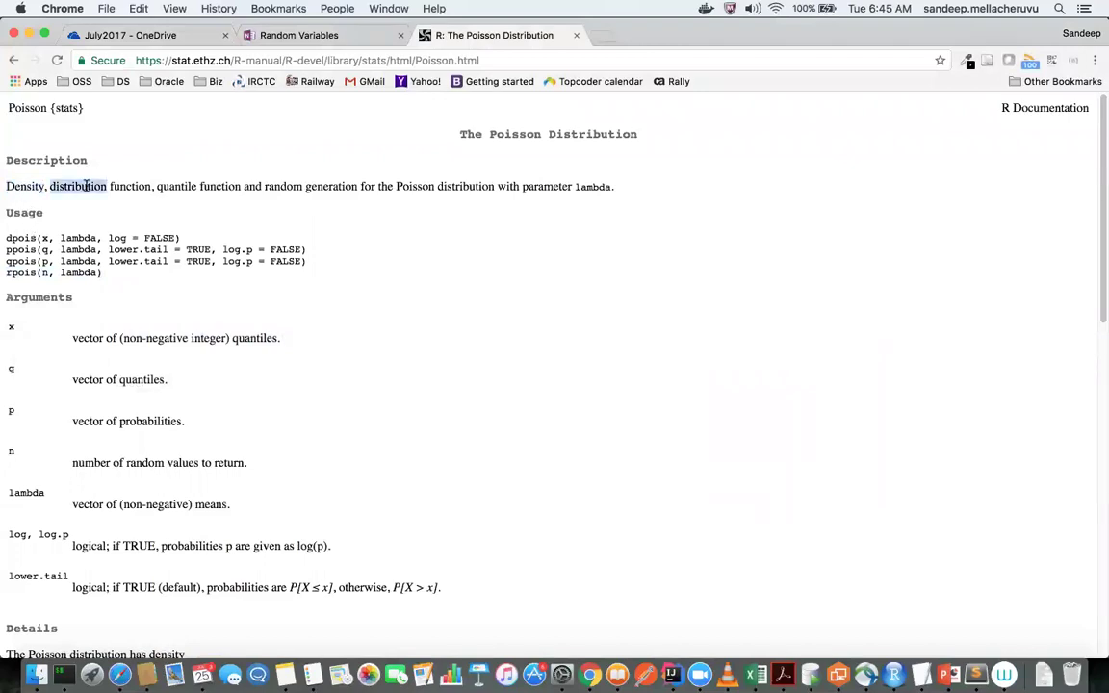
pyautogui.doubleClick(173, 186)
pyautogui.click(302, 187)
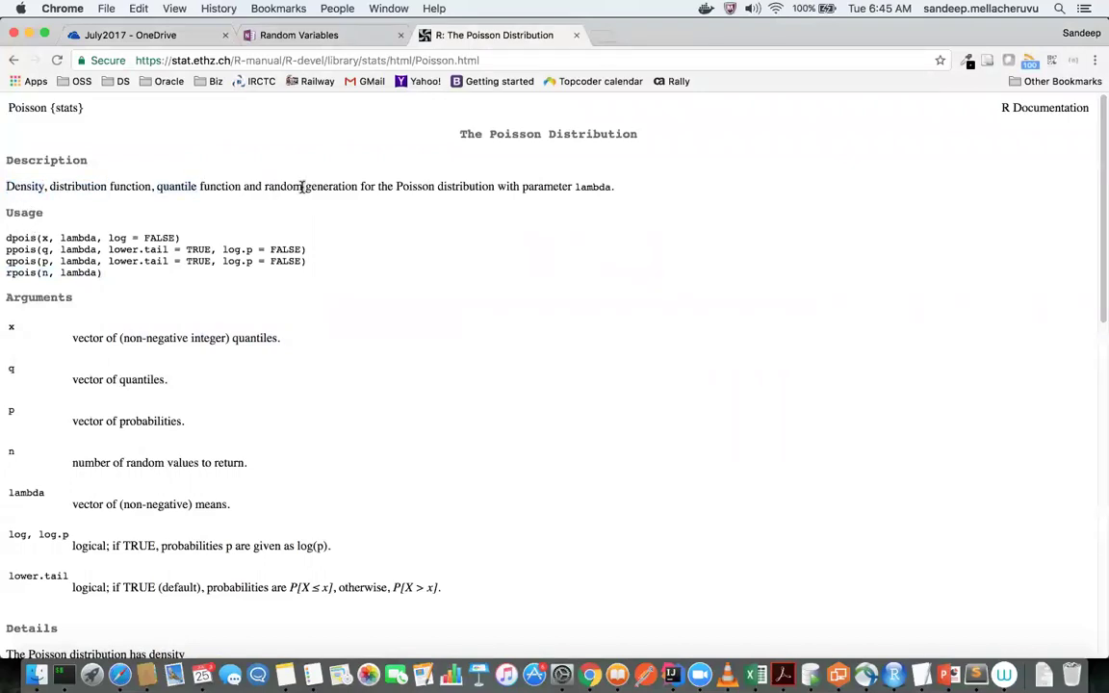
pyautogui.doubleClick(283, 186)
# Copy the usage line rpois(n, lambda) from the documentation and paste it into the RStudio console.
pyautogui.moveTo(102, 272); pyautogui.dragTo(4, 272)
pyautogui.press('super+c')
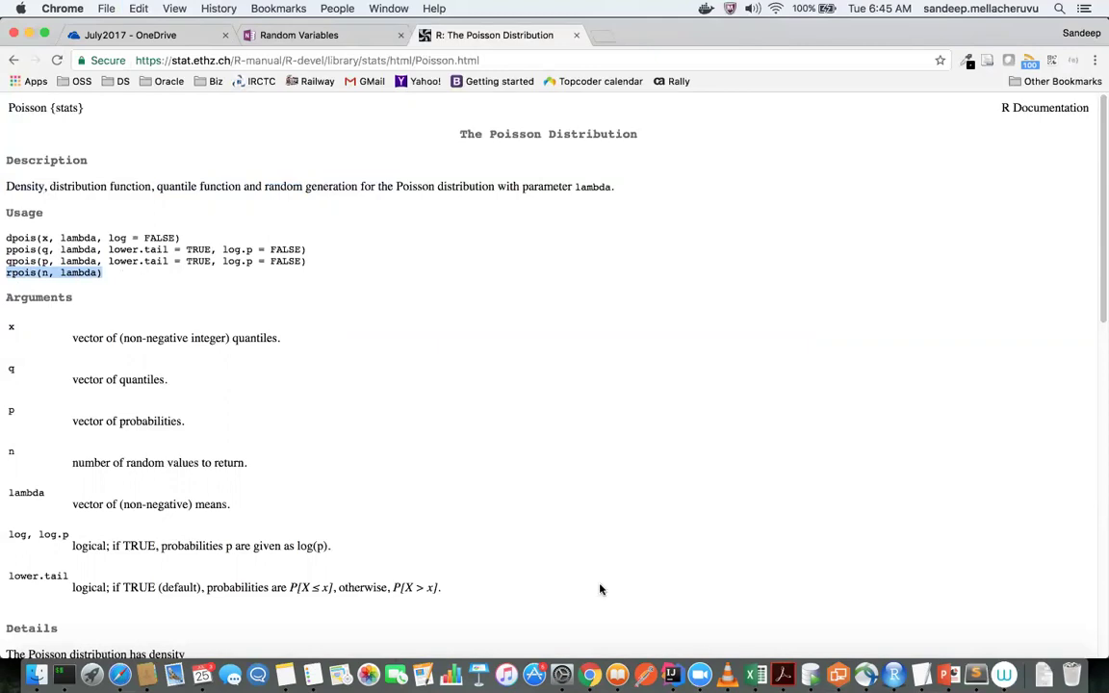
pyautogui.click(893, 674)
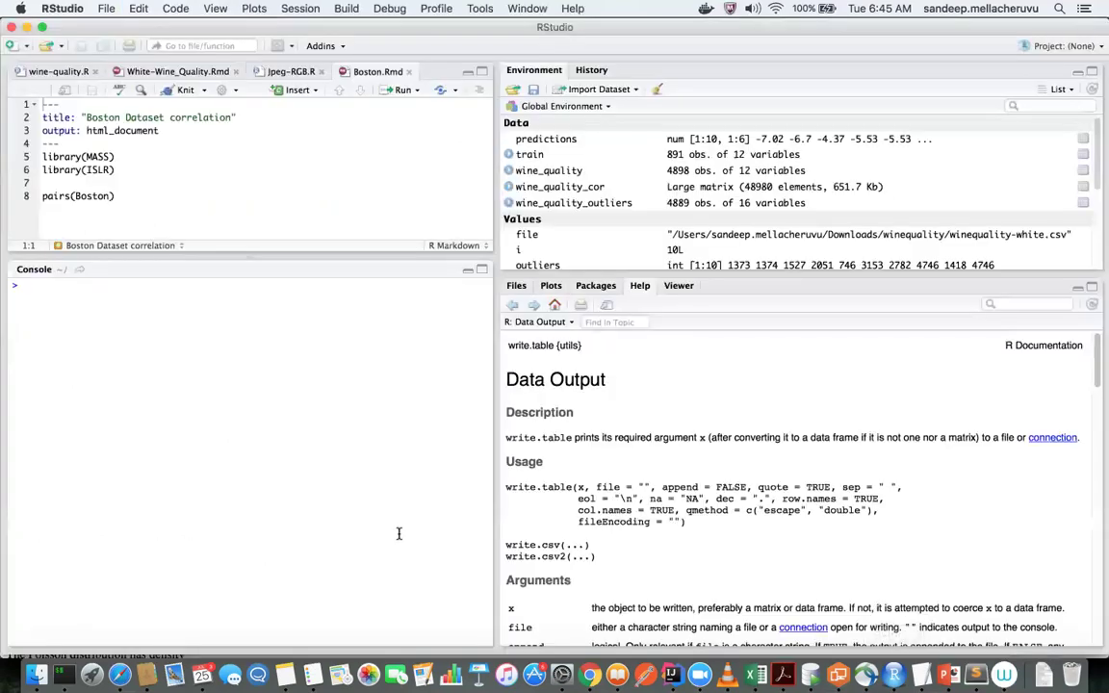
pyautogui.press('super+v')
# Replace n with 10 and lambda with 2 in the pasted call and run rpois(10, 2).
pyautogui.press('Left')
pyautogui.press('Left')
pyautogui.press('Left')
pyautogui.press('Left')
pyautogui.press('Left')
pyautogui.press('Left')
pyautogui.press('Left')
pyautogui.press('Left')
pyautogui.press('Left')
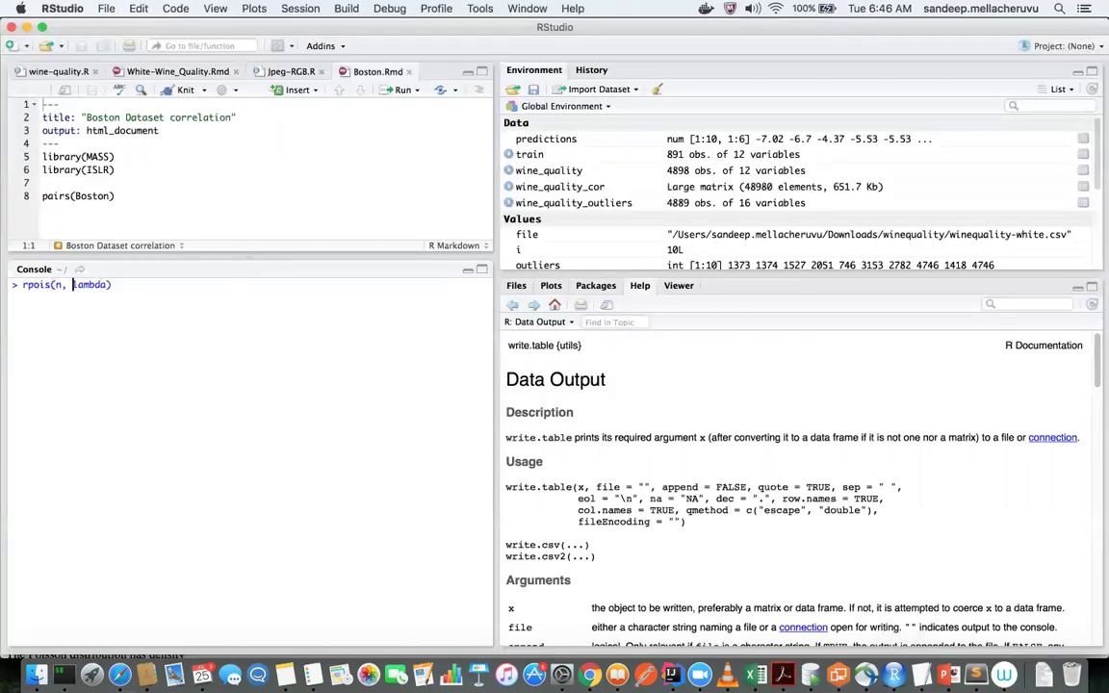
pyautogui.press('BackSpace')
pyautogui.write('10')
pyautogui.press('Right')
pyautogui.press('Right')
pyautogui.press('Right')
pyautogui.press('Right')
pyautogui.press('Right')
pyautogui.press('Right')
pyautogui.press('Right')
pyautogui.press('Right')
pyautogui.press('BackSpace')
pyautogui.press('BackSpace')
pyautogui.press('BackSpace')
pyautogui.press('BackSpace')
pyautogui.press('BackSpace')
pyautogui.press('BackSpace')
pyautogui.write('2')
pyautogui.press('Return')
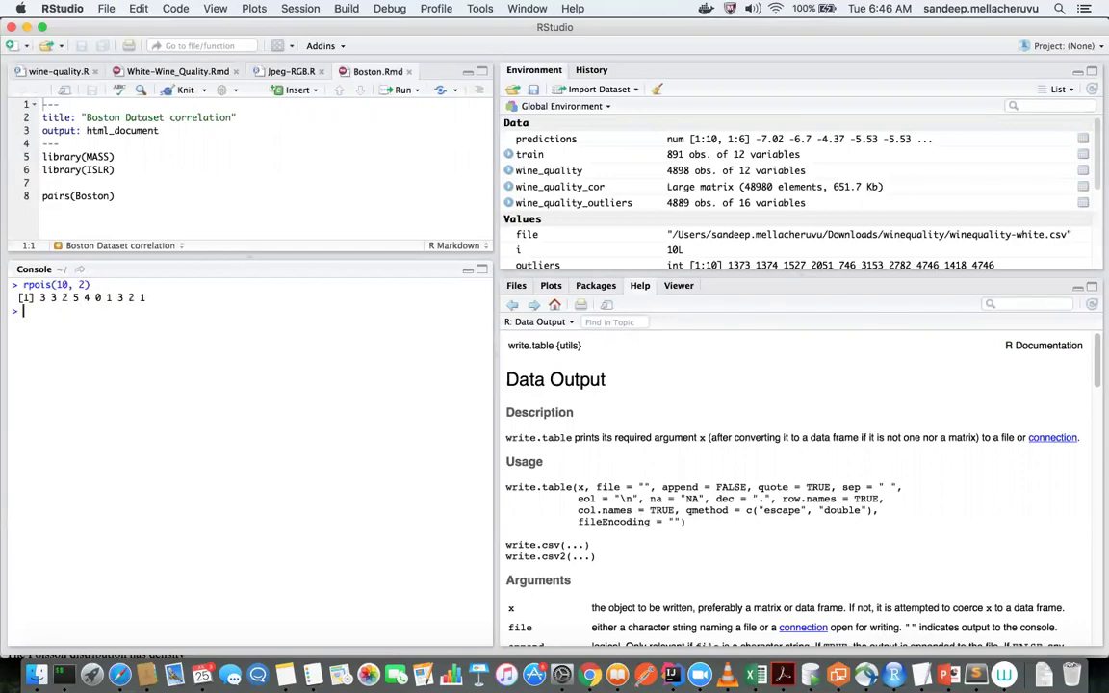
# Recall the previous call, raise the number of random values to 100 and run rpois(100, 2).
pyautogui.press('Up')
pyautogui.press('Left')
pyautogui.press('Left')
pyautogui.press('Left')
pyautogui.press('Left')
pyautogui.write('0')
pyautogui.press('Return')
# Run the call again with 1000 random values as rpois(1000, 2) and view the generated output.
pyautogui.press('Up')
pyautogui.press('Left')
pyautogui.press('Left')
pyautogui.press('Left')
pyautogui.write('0')
pyautogui.press('Return')
pyautogui.scroll(3, 411, 506)
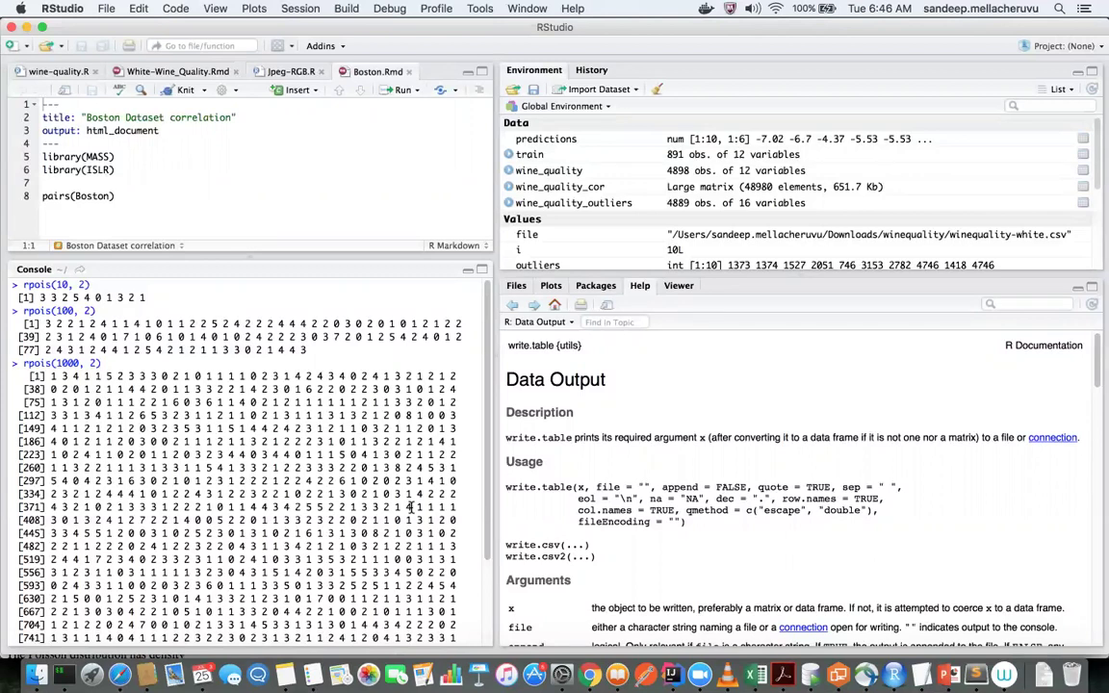
pyautogui.write('?rpois')
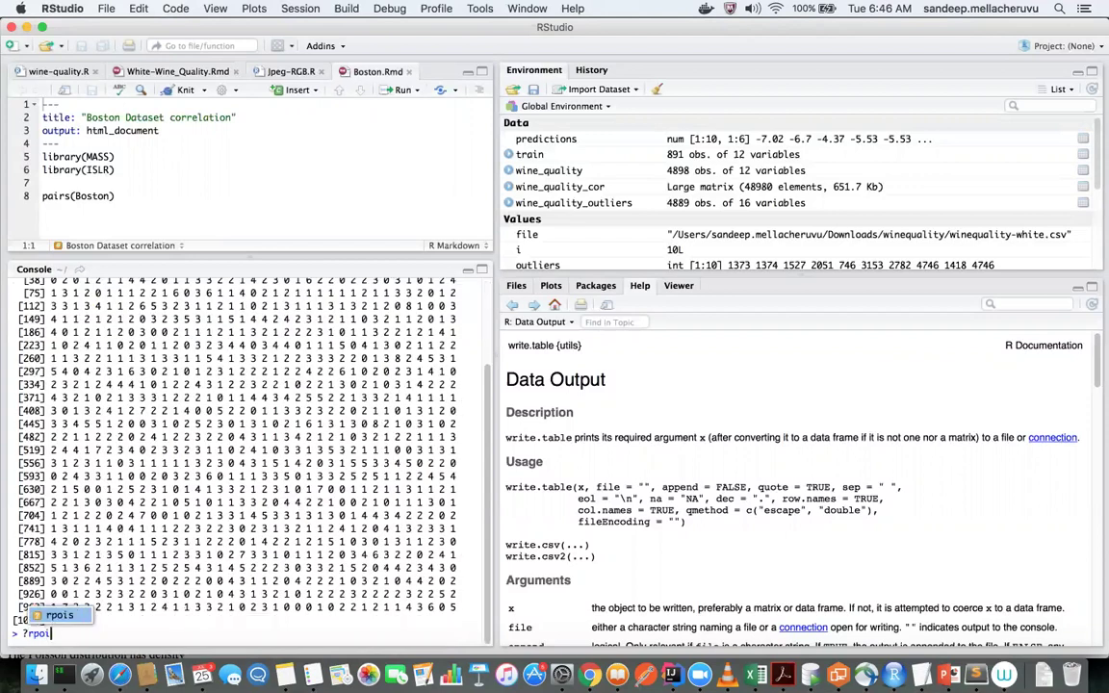
pyautogui.press('Left')
pyautogui.press('Left')
pyautogui.press('Left')
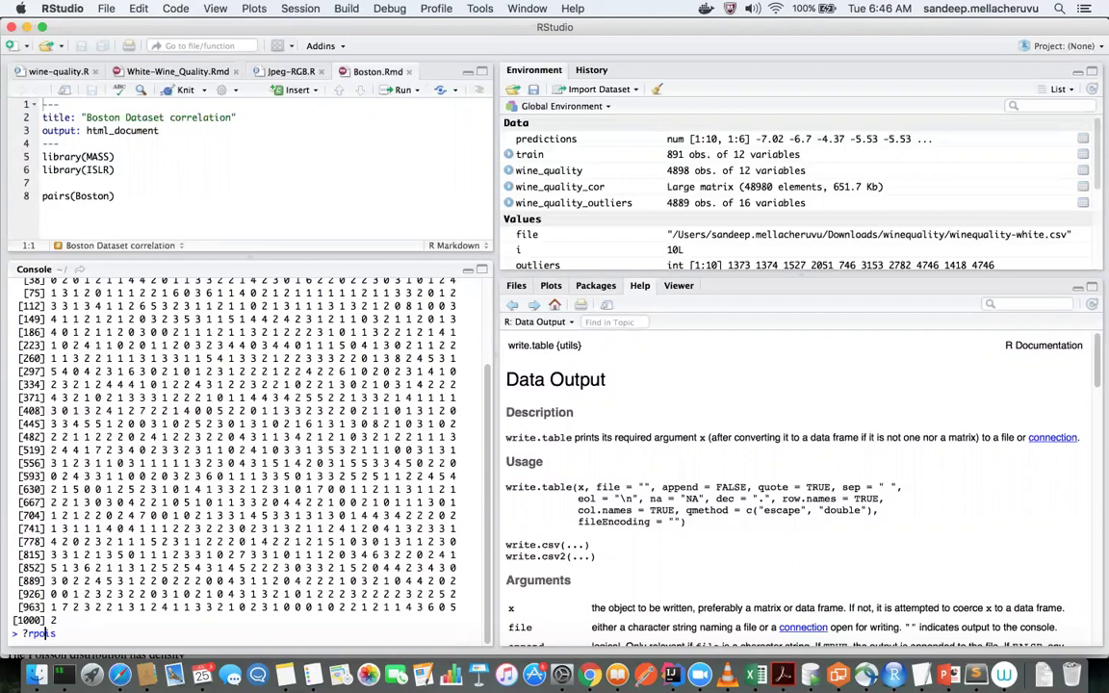
pyautogui.press('Up')
pyautogui.press('BackSpace')
pyautogui.press('BackSpace')
pyautogui.press('BackSpace')
pyautogui.press('BackSpace')
pyautogui.press('BackSpace')
pyautogui.press('BackSpace')
pyautogui.press('BackSpace')
pyautogui.press('BackSpace')
pyautogui.press('BackSpace')
pyautogui.press('BackSpace')
pyautogui.press('BackSpace')
pyautogui.press('BackSpace')
pyautogui.press('BackSpace')
pyautogui.press('BackSpace')
# Clear the console, run ?rpois to open its help page, and read through the Poisson Distribution usage, arguments and details.
pyautogui.hotkey('ctrl', 'l')
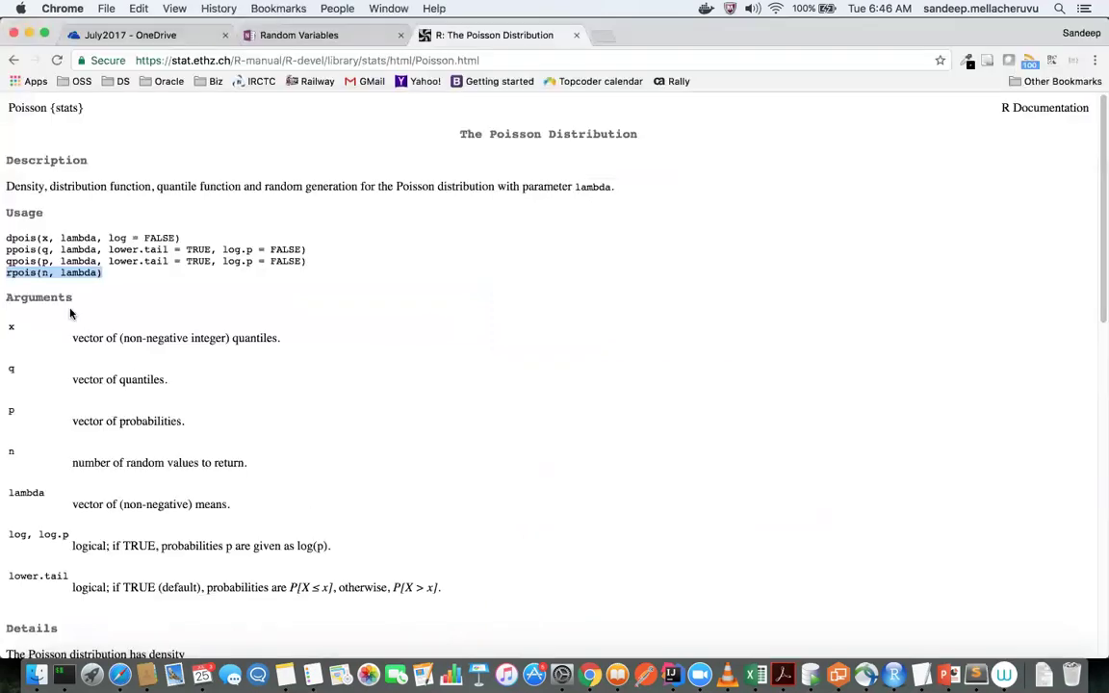
pyautogui.moveTo(12, 245); pyautogui.dragTo(35, 245)
pyautogui.press('super+Tab')
pyautogui.write('?rpois')
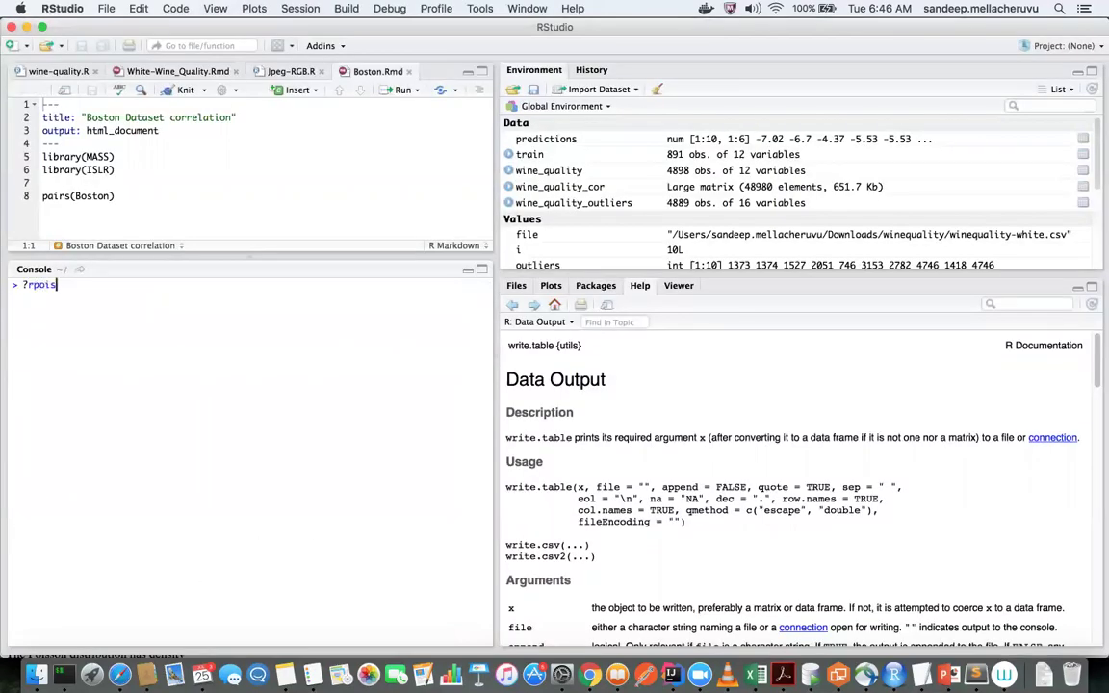
pyautogui.press('Return')
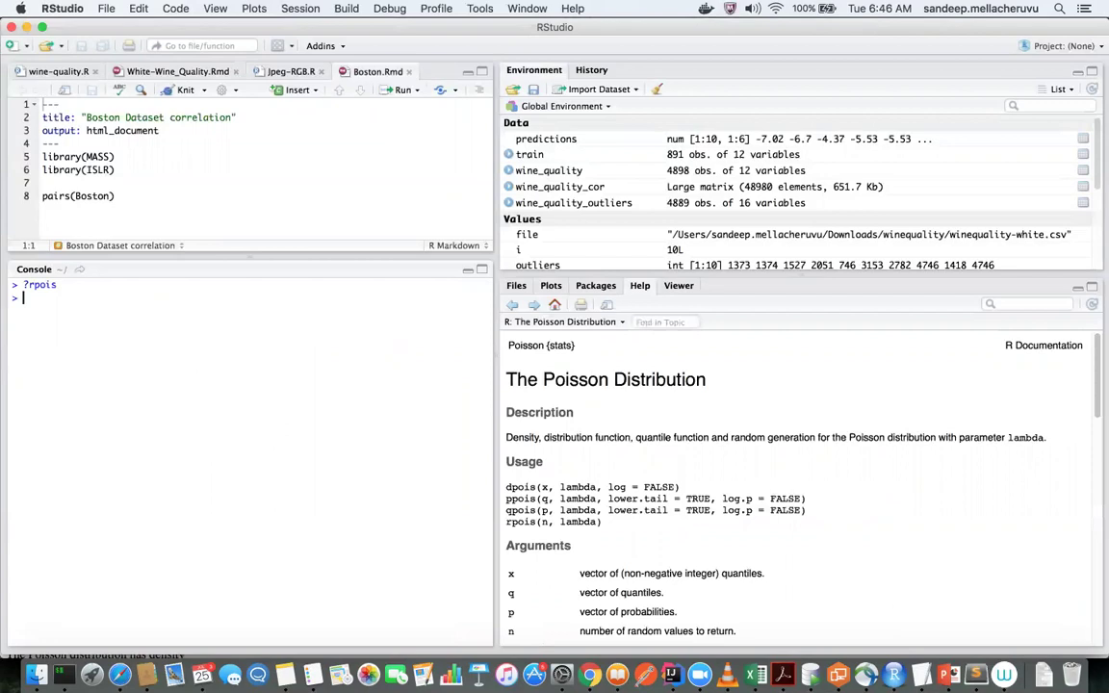
pyautogui.scroll(-5, 643, 508)
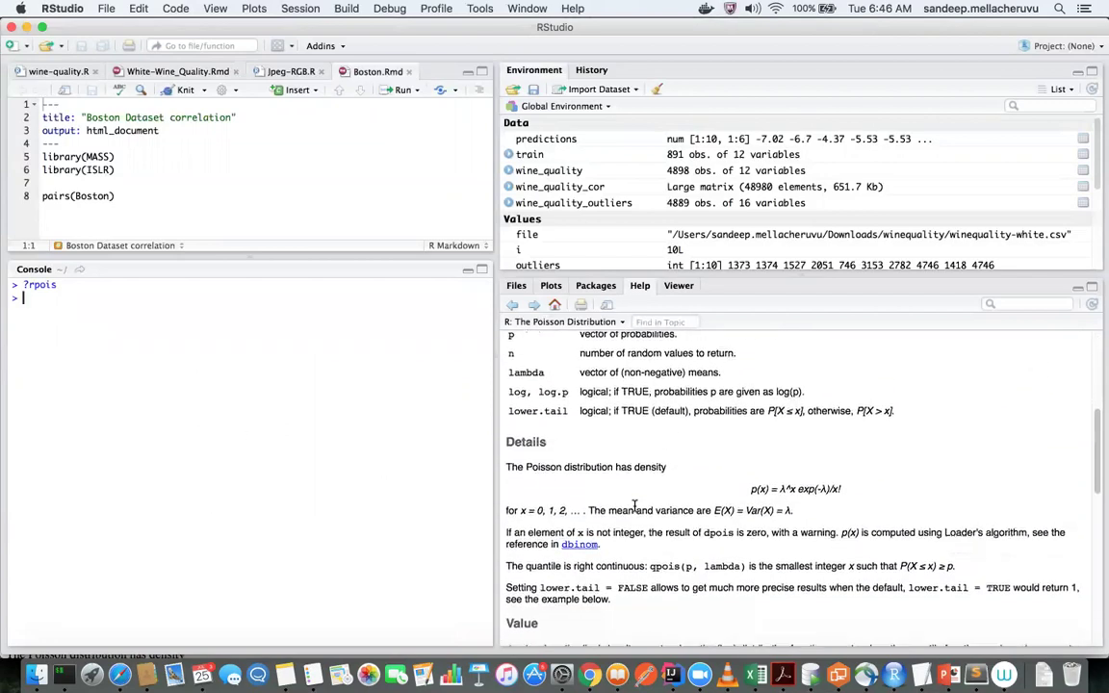
pyautogui.scroll(-10, 634, 506)
pyautogui.scroll(15, 632, 507)
pyautogui.scroll(-4, 632, 505)
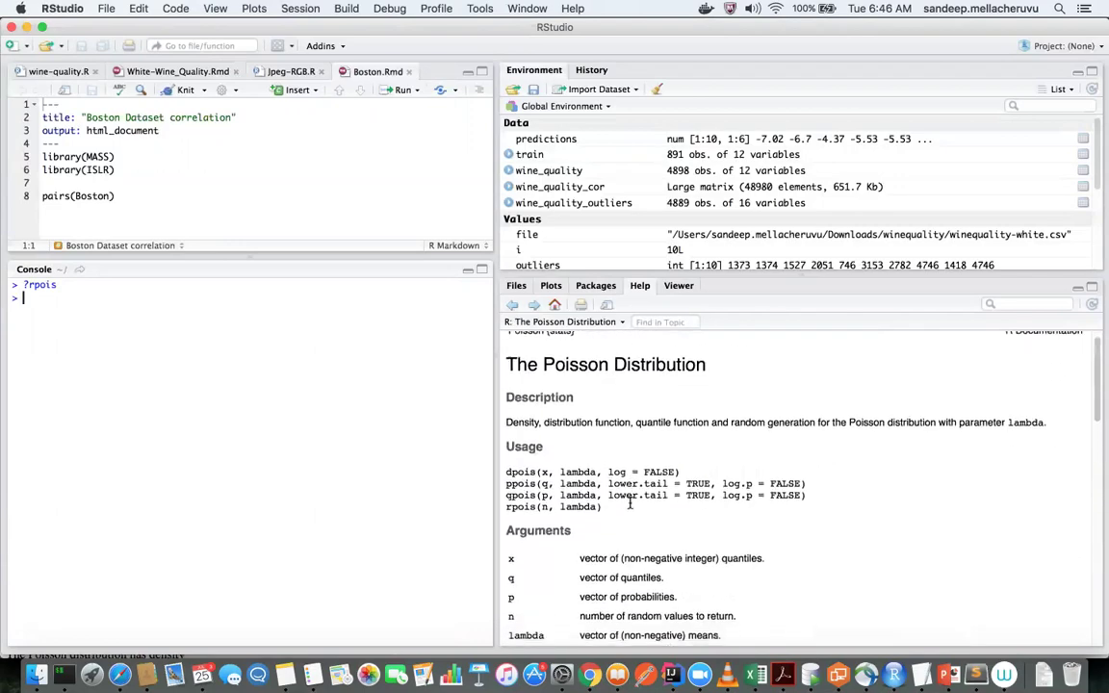
# Switch to Chrome, close the R Poisson documentation page, and return to the Poisson Distribution page in OneNote.
pyautogui.scroll(4, 632, 505)
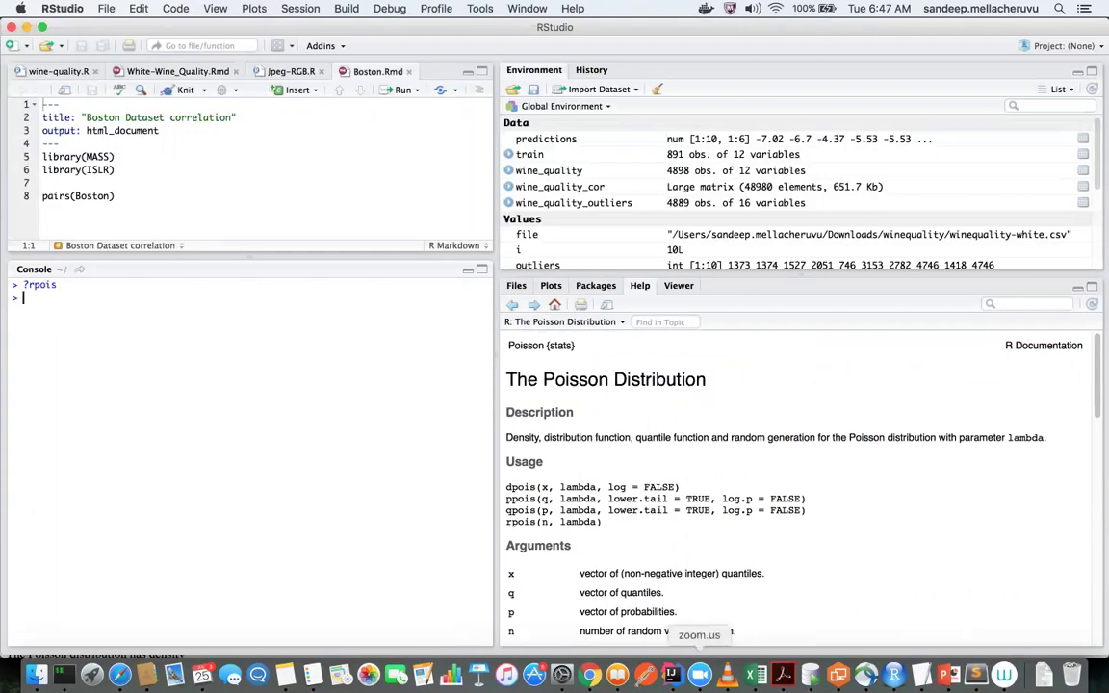
pyautogui.click(590, 673)
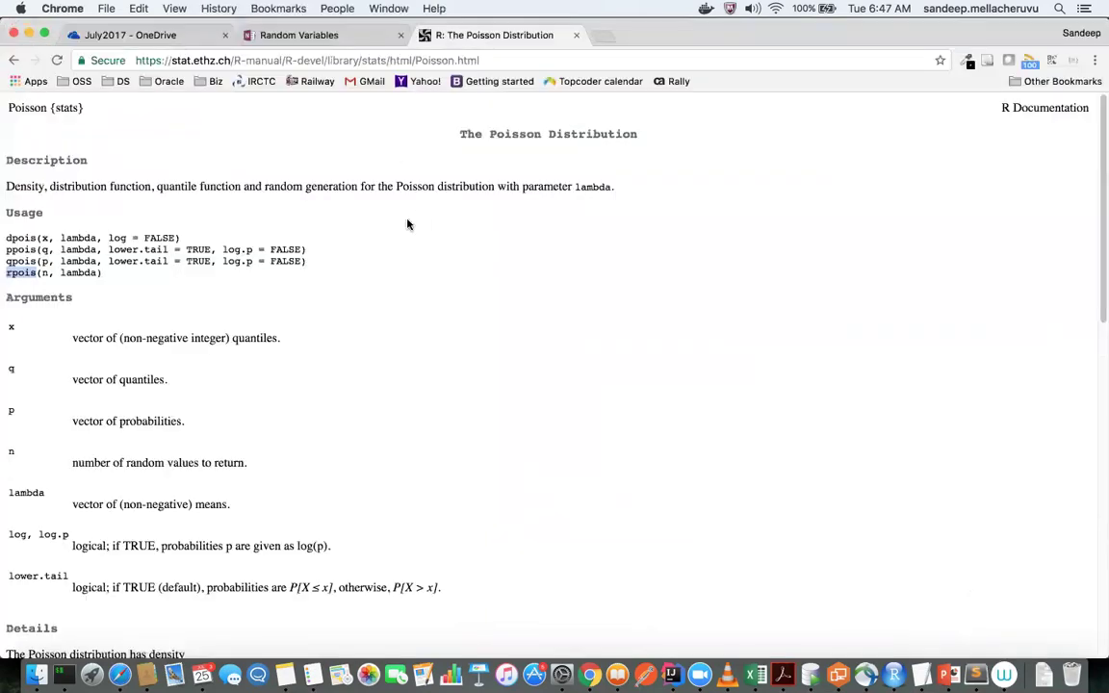
pyautogui.press('super+w')
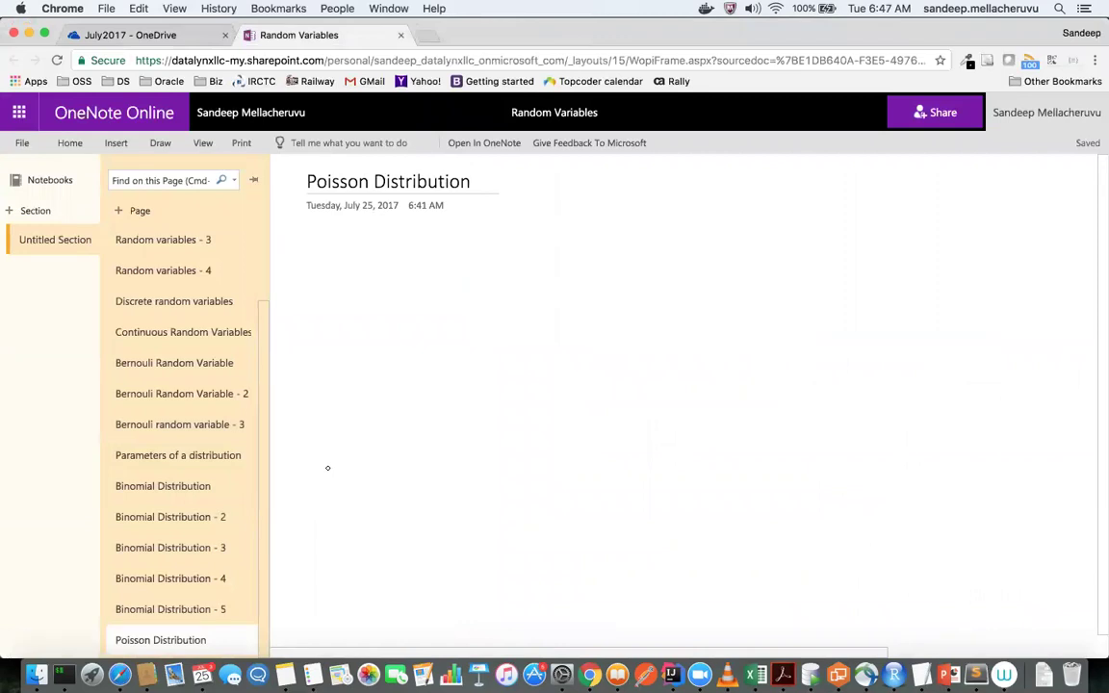
pyautogui.click(894, 674)
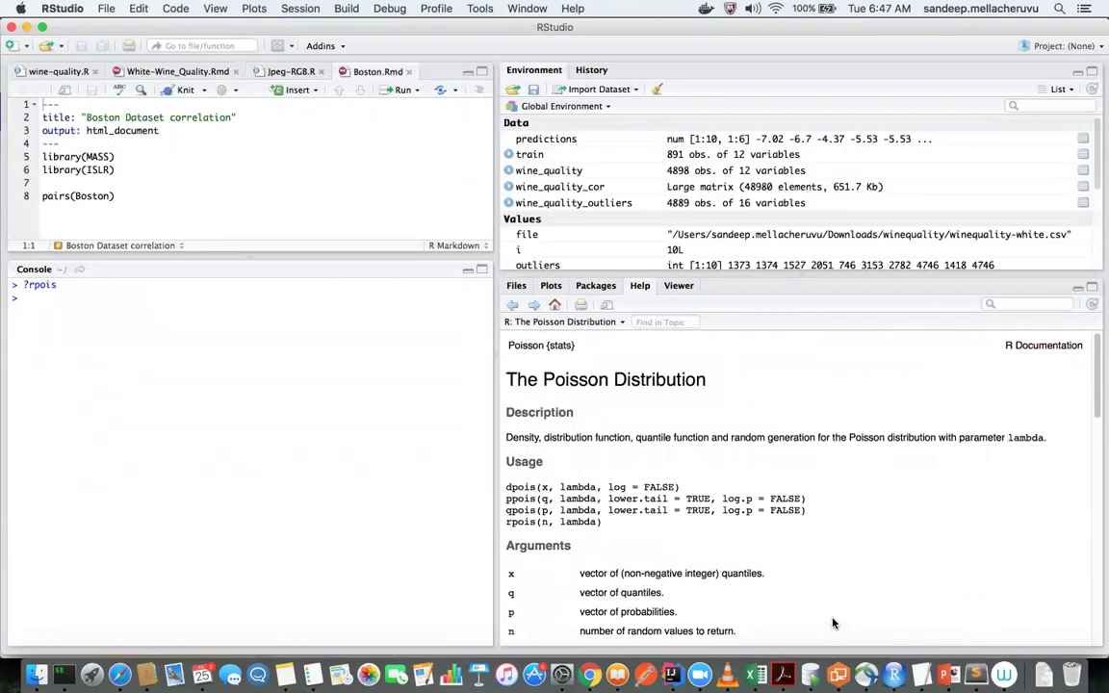
pyautogui.press('super+Tab')
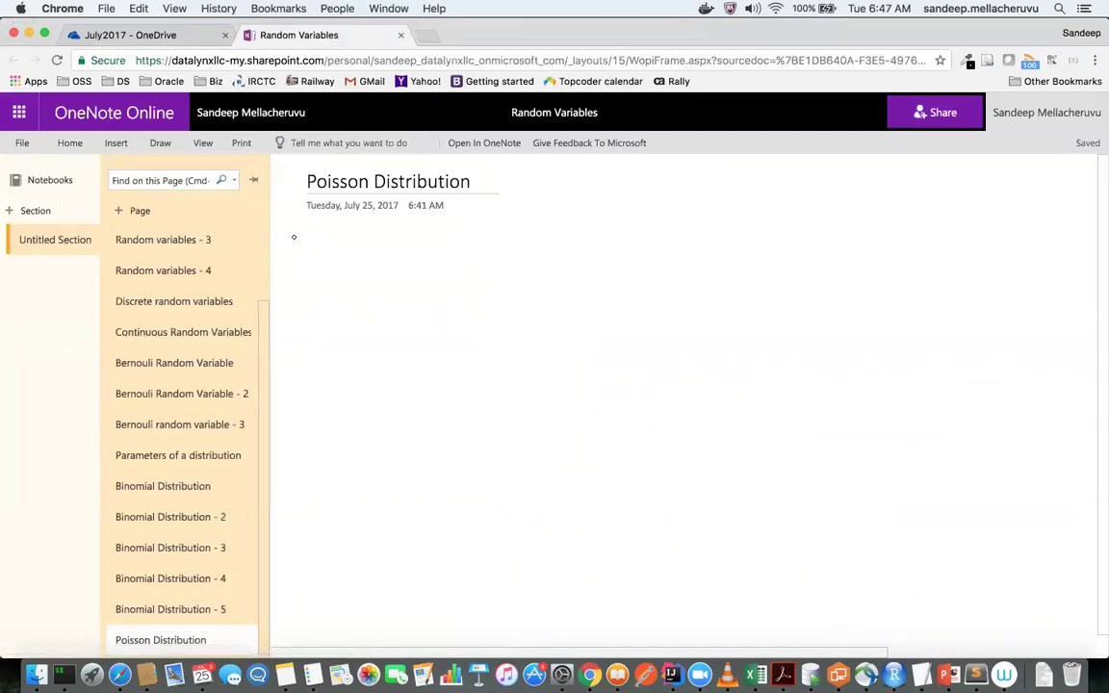
# Prepare the black pen and pick a line thickness for handwriting on the Poisson Distribution page.
pyautogui.click(113, 142)
pyautogui.click(154, 142)
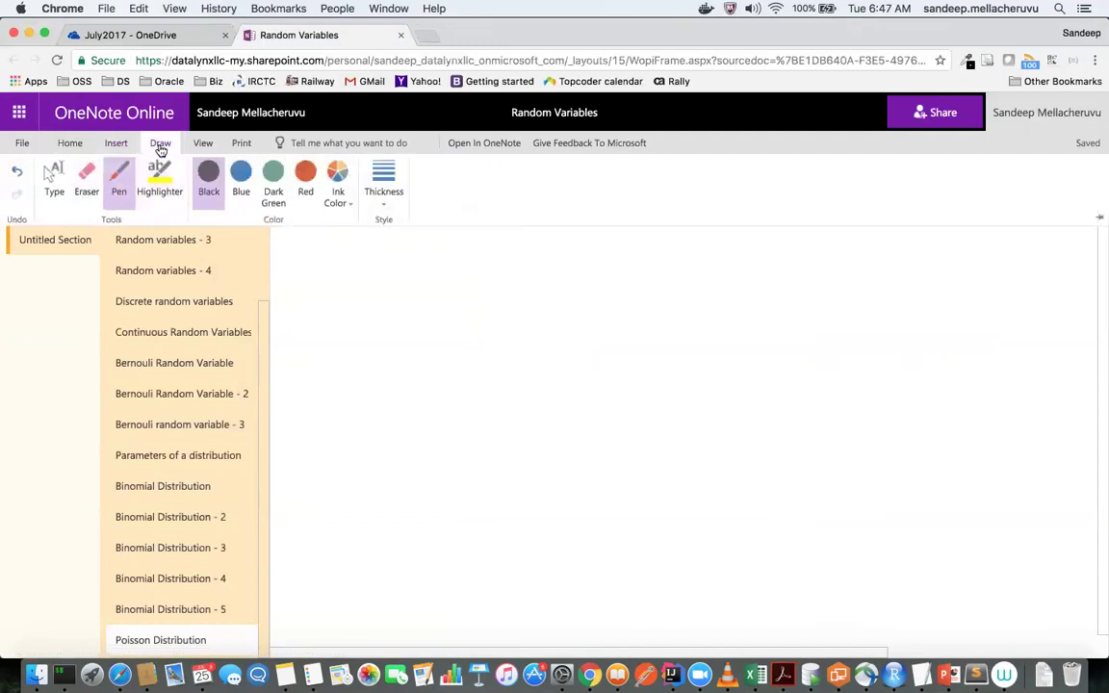
pyautogui.click(461, 247)
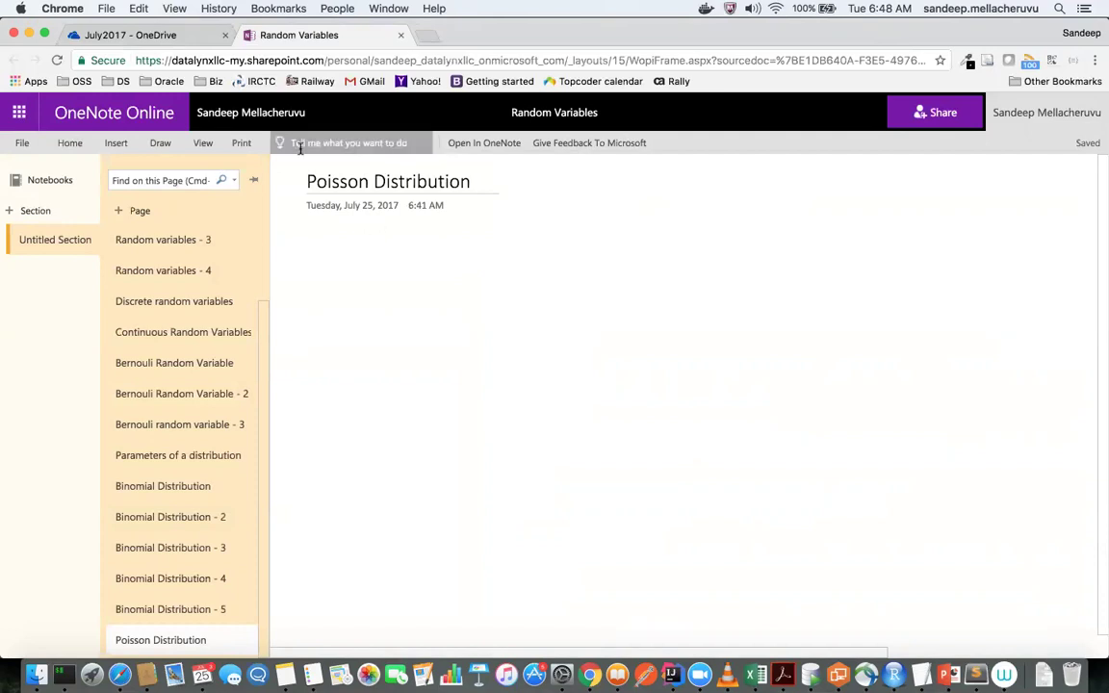
pyautogui.click(171, 141)
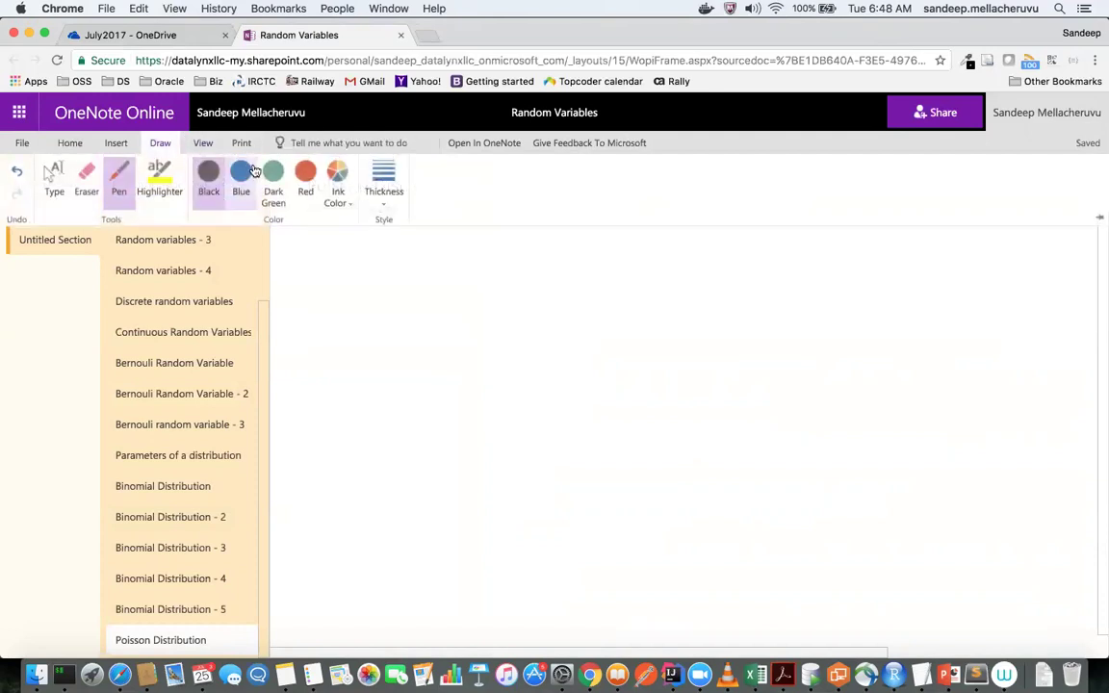
pyautogui.click(383, 175)
pyautogui.click(397, 272)
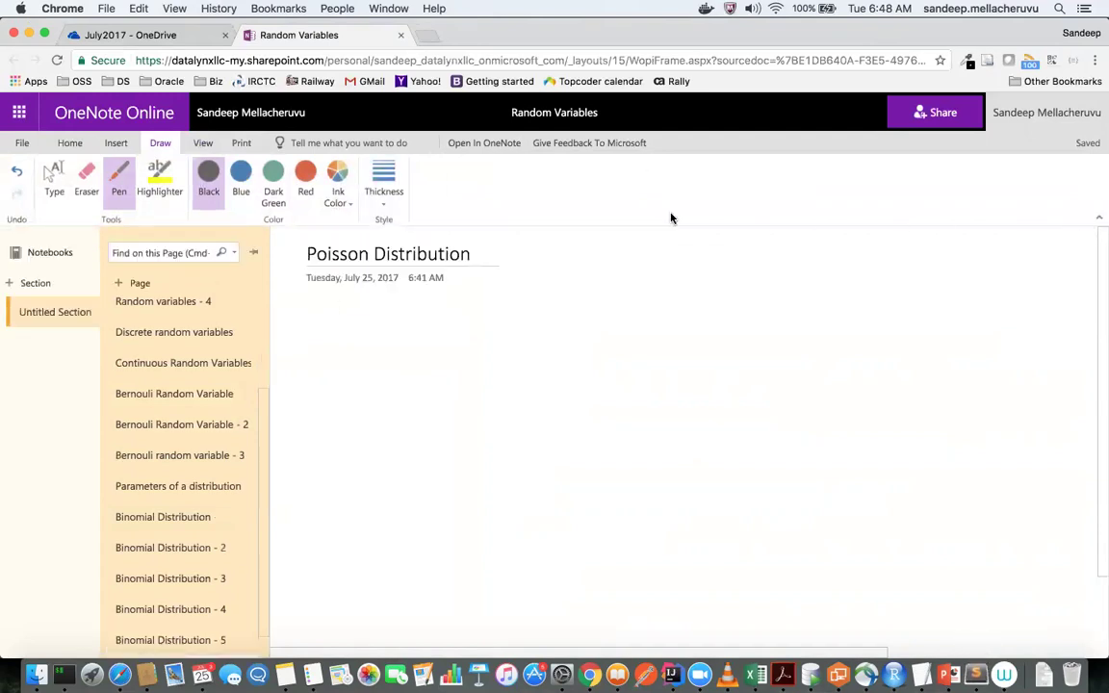
pyautogui.click(1099, 218)
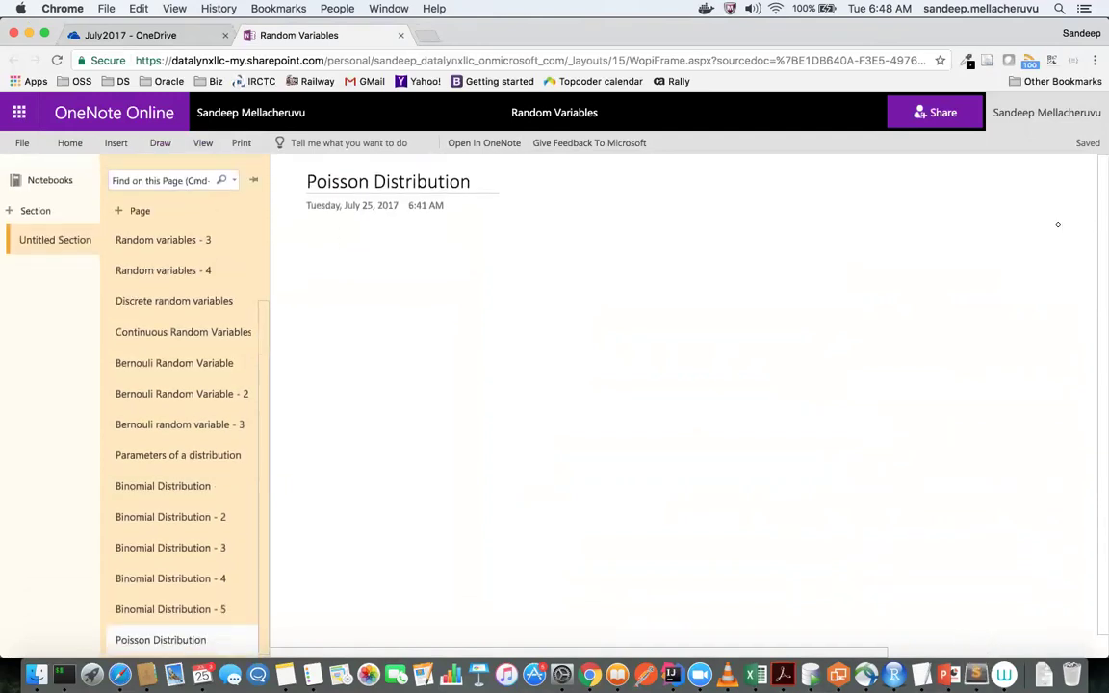
# Hide the notebook navigation list and draw a small arrow bullet beneath the Poisson Distribution page's date.
pyautogui.click(256, 183)
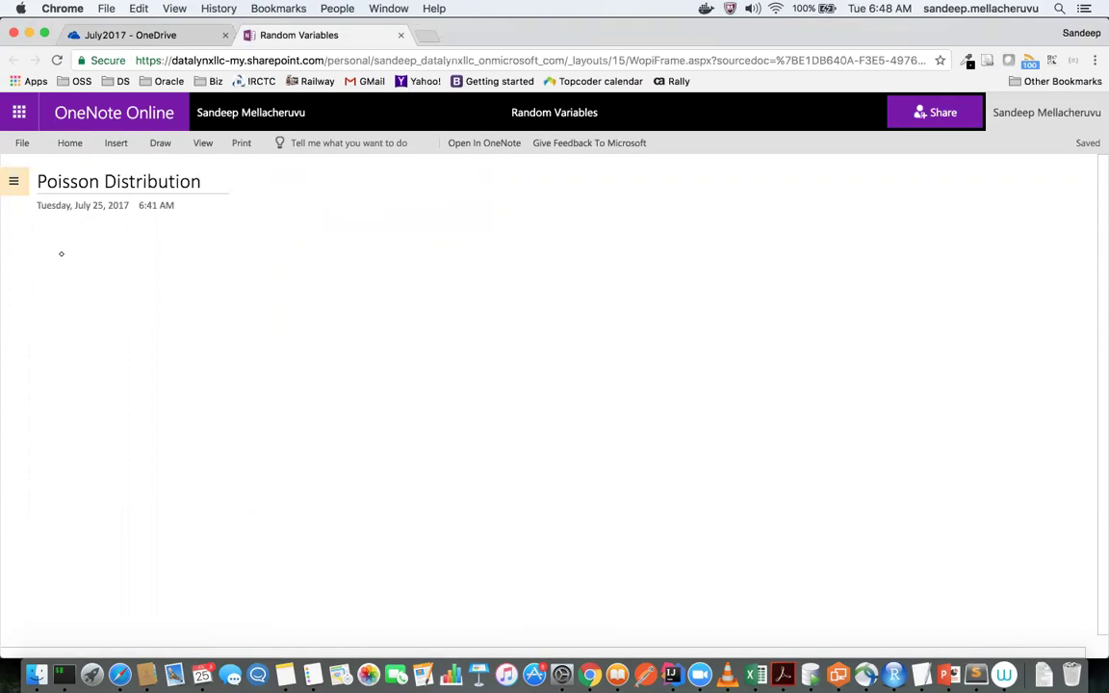
pyautogui.click(12, 181)
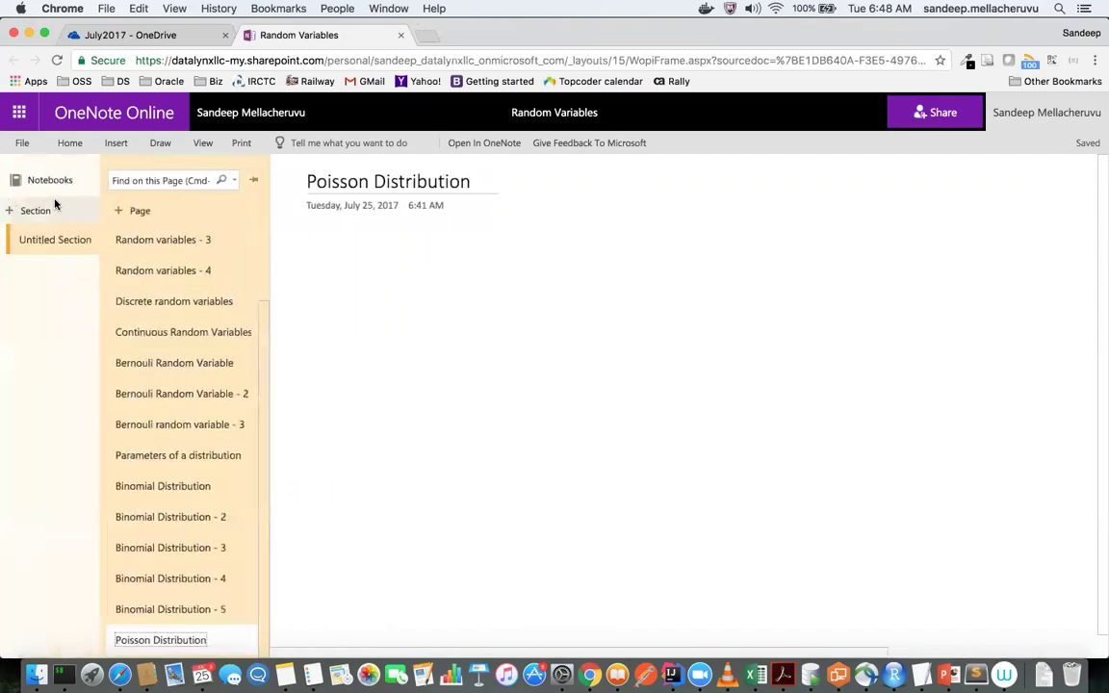
pyautogui.click(252, 180)
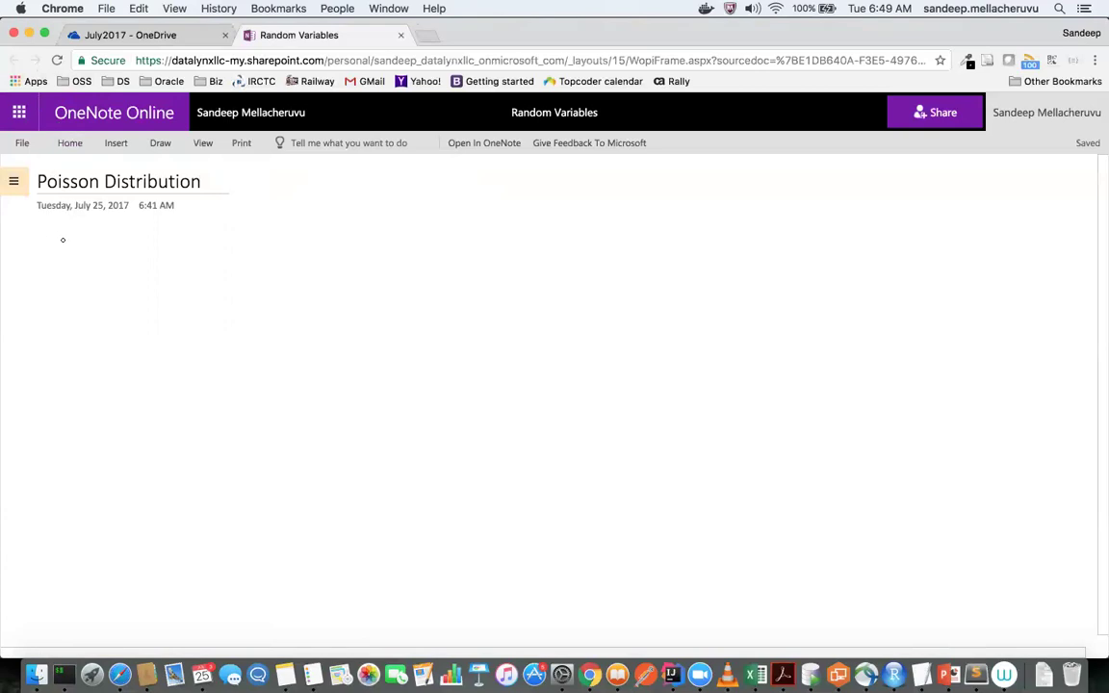
pyautogui.moveTo(43, 239)
pyautogui.mouseDown()
pyautogui.moveTo(69, 239)
pyautogui.moveTo(62, 246)
pyautogui.mouseUp()
# Search the web for "poisson distribution" and open the Wikipedia article from the results.
pyautogui.press('super+t')
pyautogui.write('poiss')
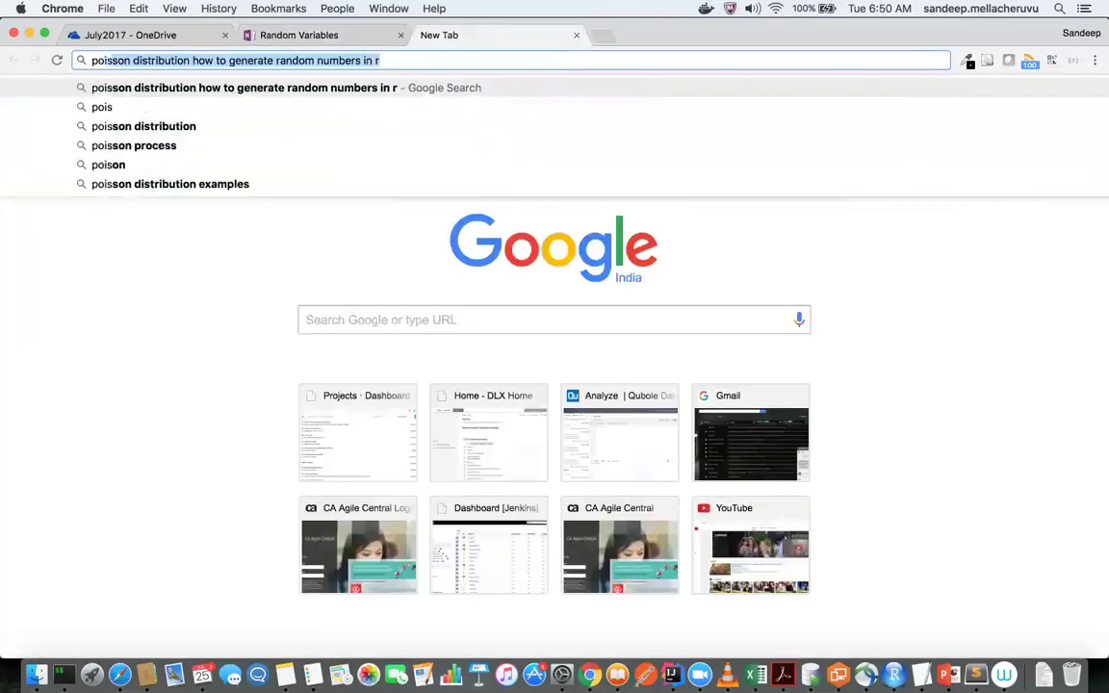
pyautogui.write('on di')
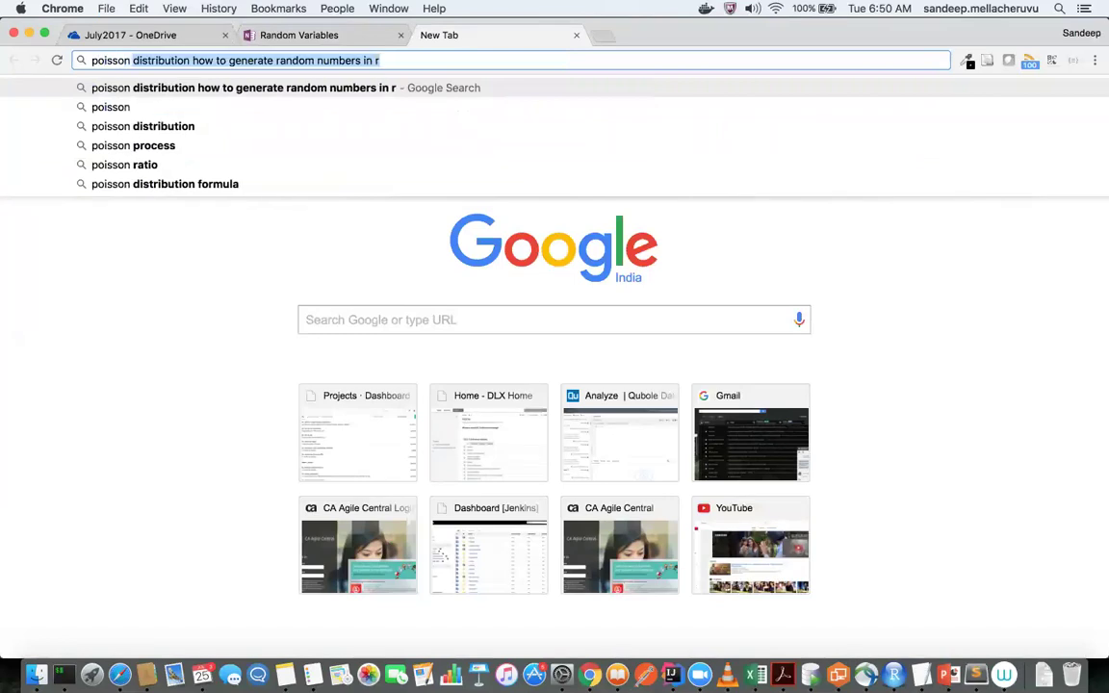
pyautogui.press('BackSpace')
pyautogui.write('distribution')
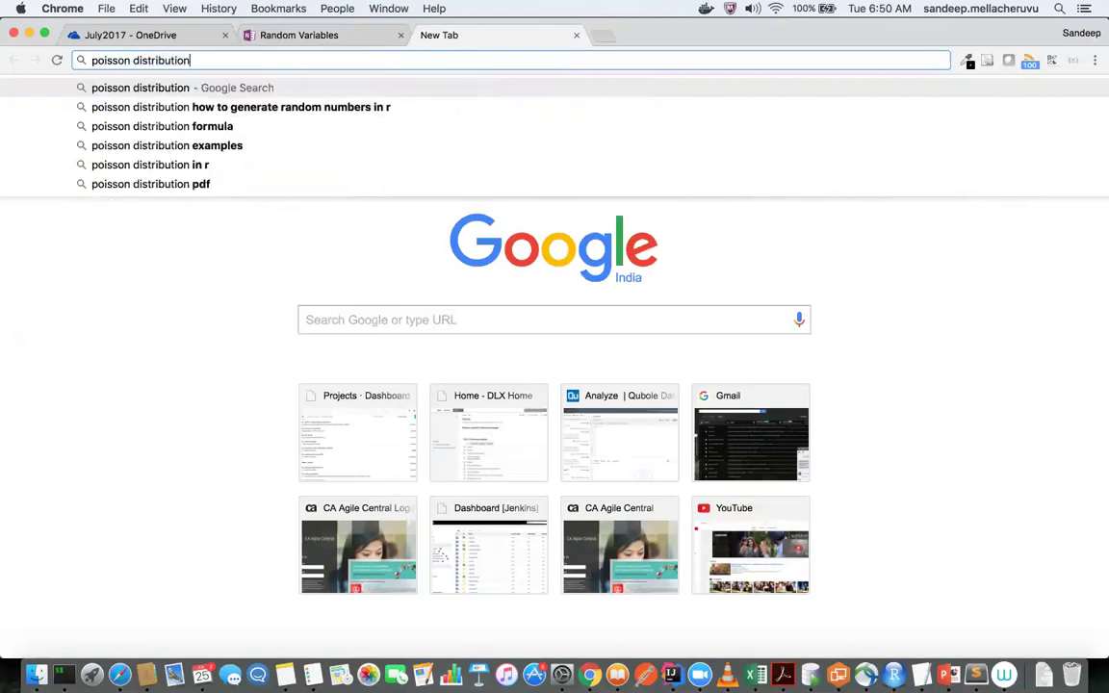
pyautogui.press('Return')
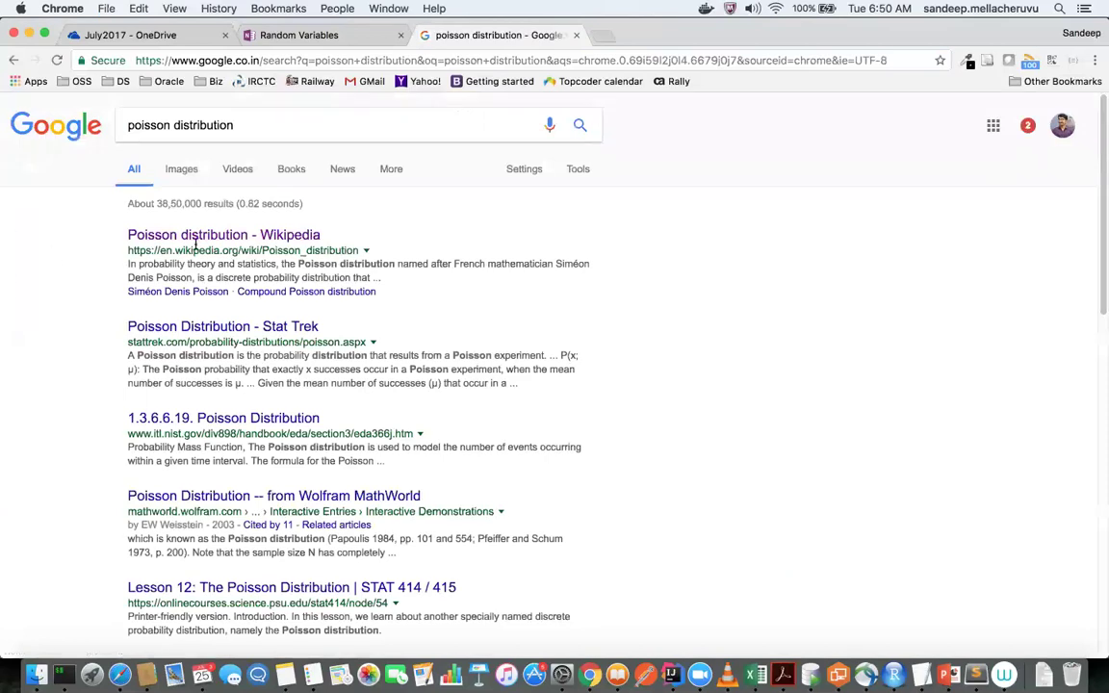
pyautogui.click(216, 241)
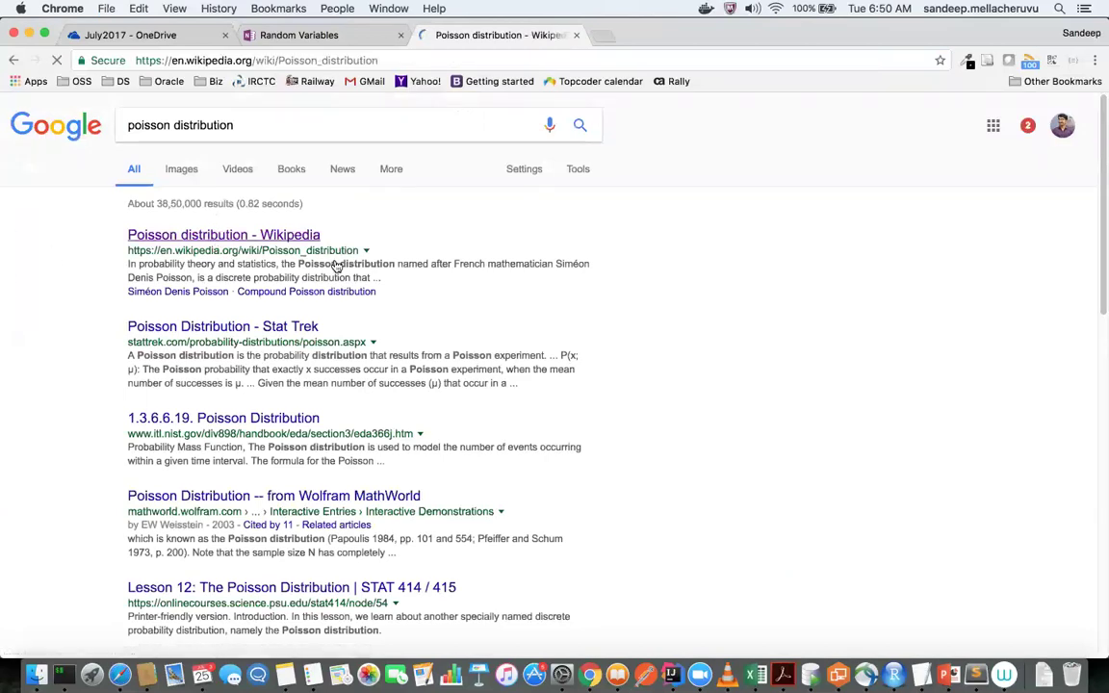
# Look through the Wikipedia article's plots, parameters, assumptions, worked examples, definition and related distributions, and close the article.
pyautogui.scroll(-1, 445, 294)
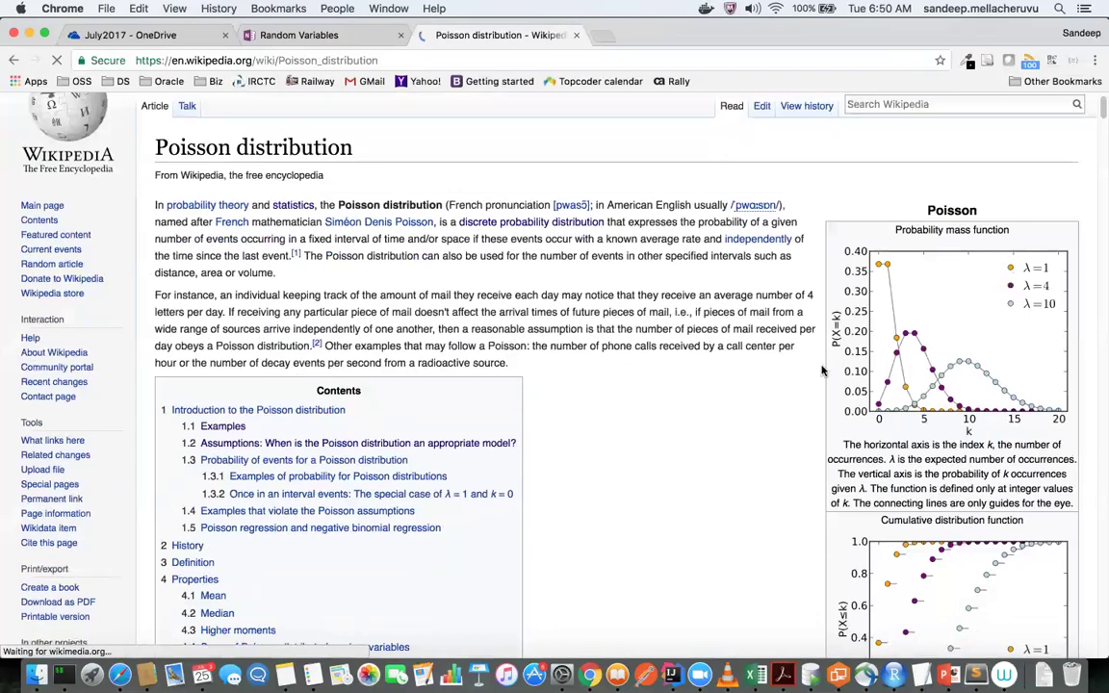
pyautogui.scroll(-2, 933, 488)
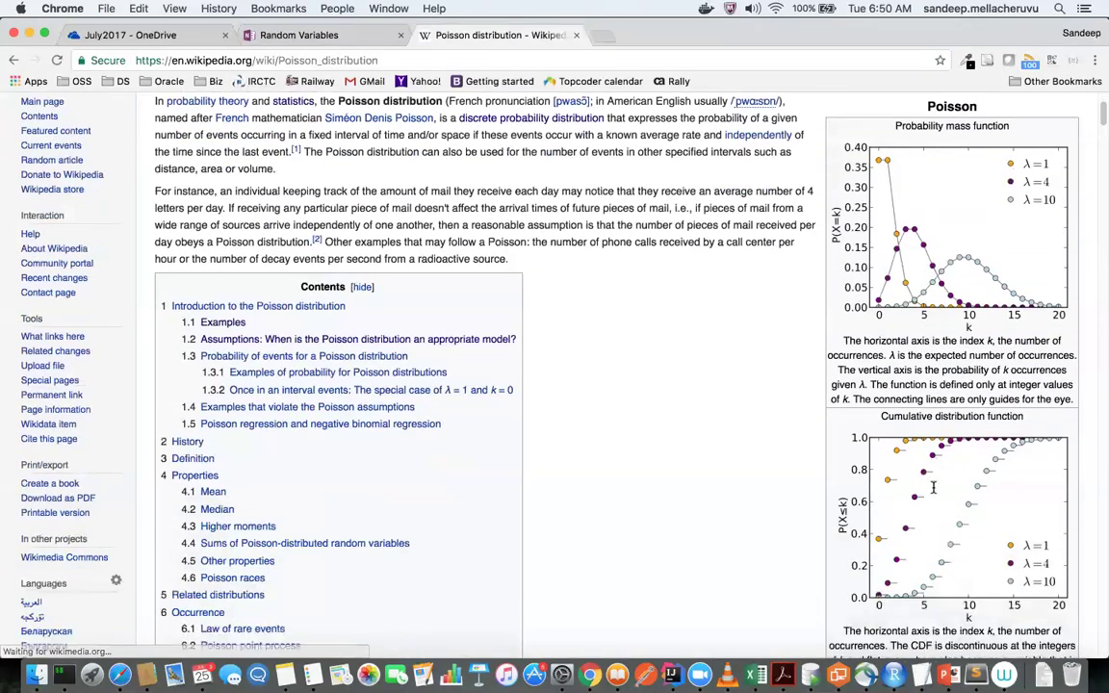
pyautogui.scroll(-8, 911, 556)
pyautogui.scroll(-5, 911, 556)
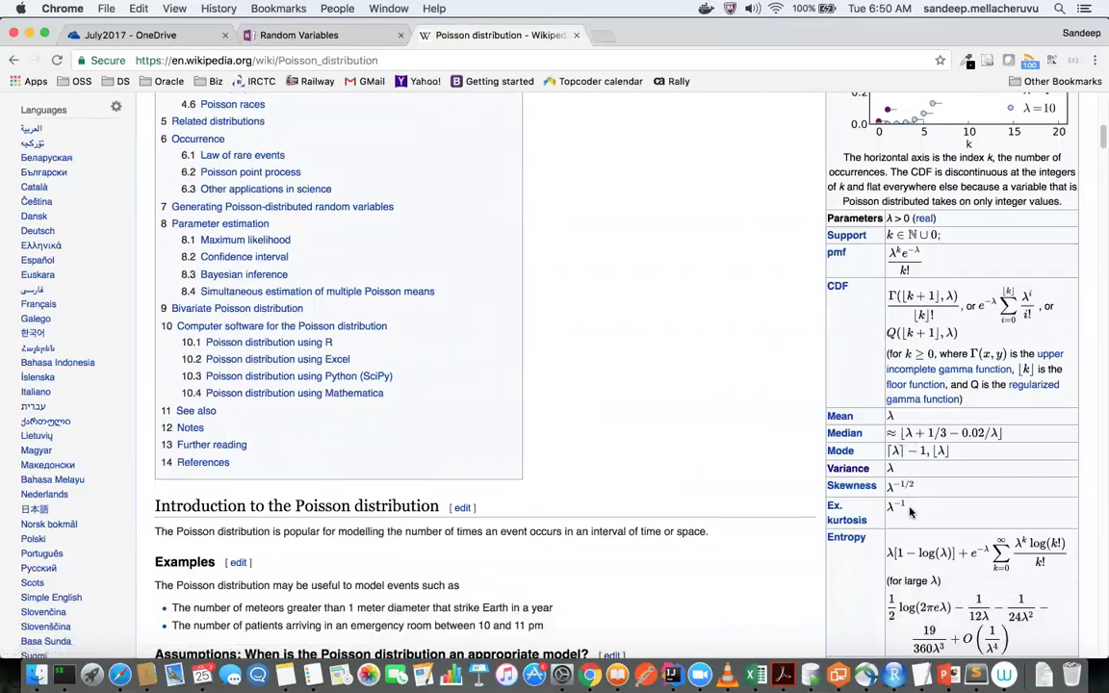
pyautogui.scroll(-2, 919, 452)
pyautogui.scroll(-3, 943, 515)
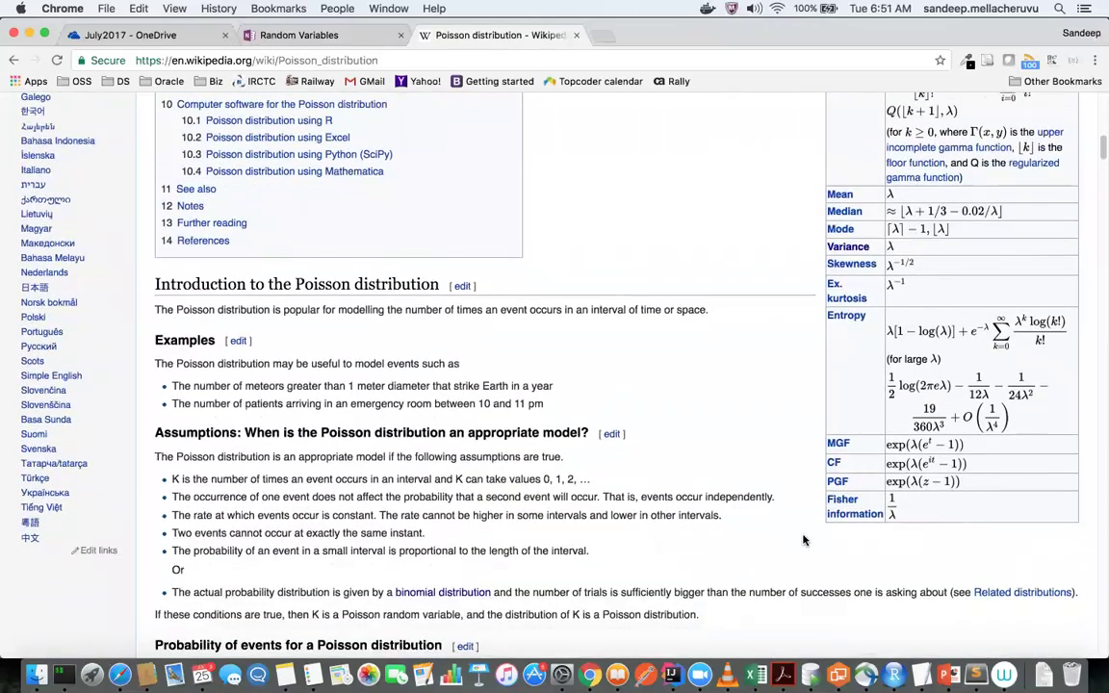
pyautogui.scroll(-7, 814, 537)
pyautogui.scroll(-8, 804, 540)
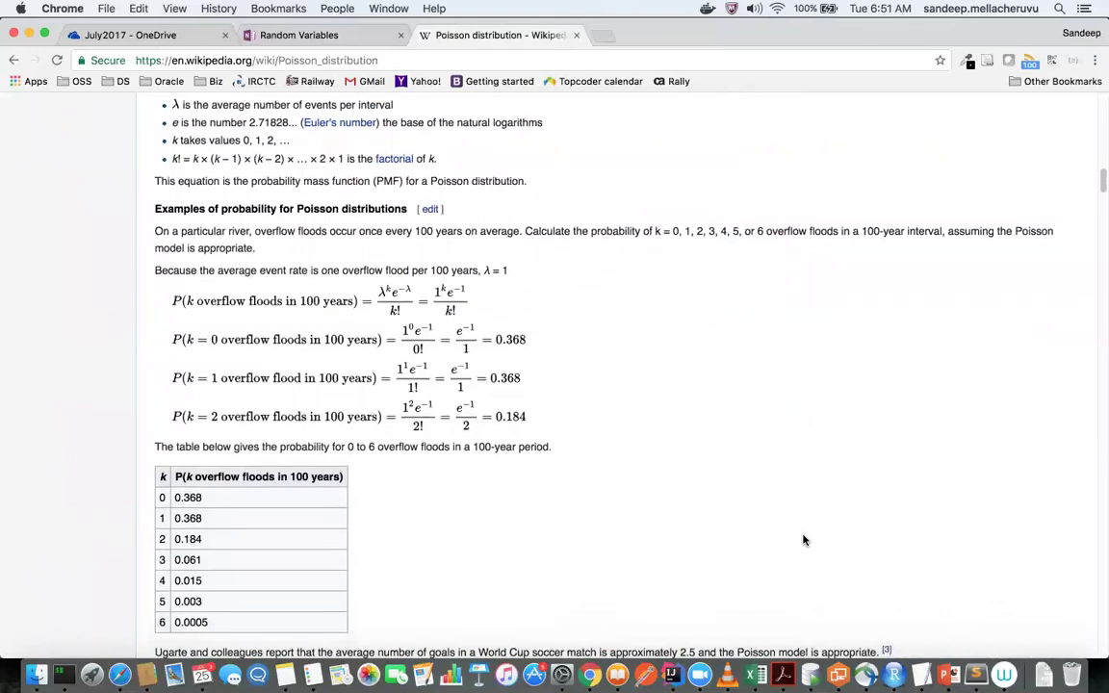
pyautogui.scroll(-8, 804, 540)
pyautogui.scroll(-20, 804, 540)
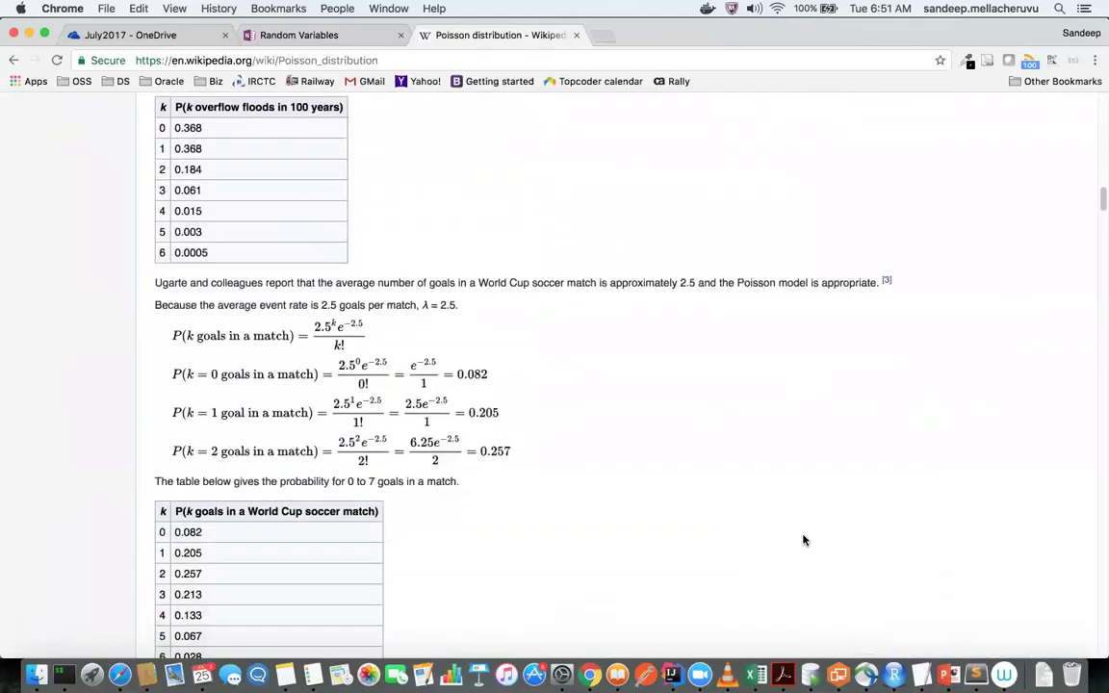
pyautogui.scroll(-20, 804, 540)
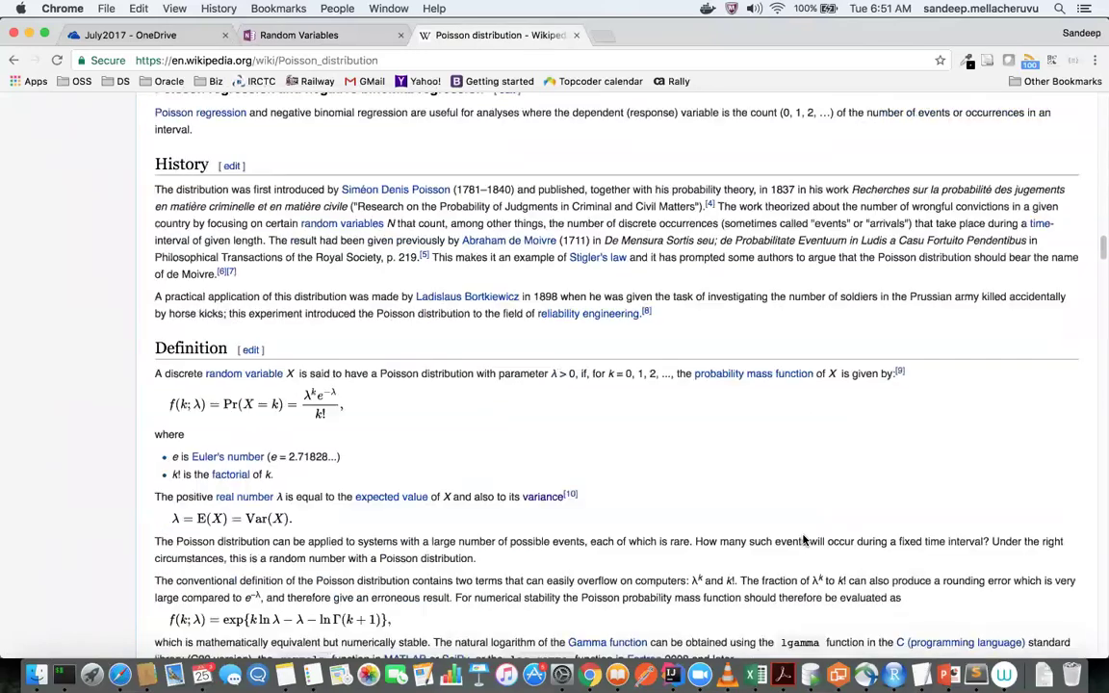
pyautogui.scroll(-1, 804, 540)
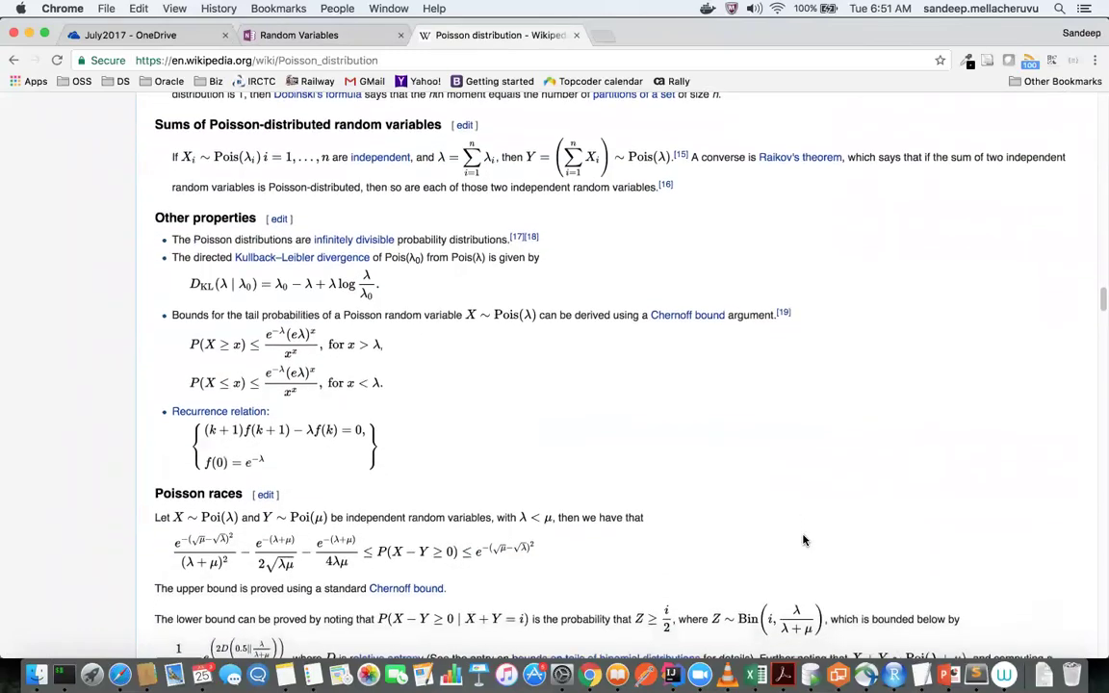
pyautogui.scroll(-4, 804, 540)
pyautogui.scroll(-15, 804, 540)
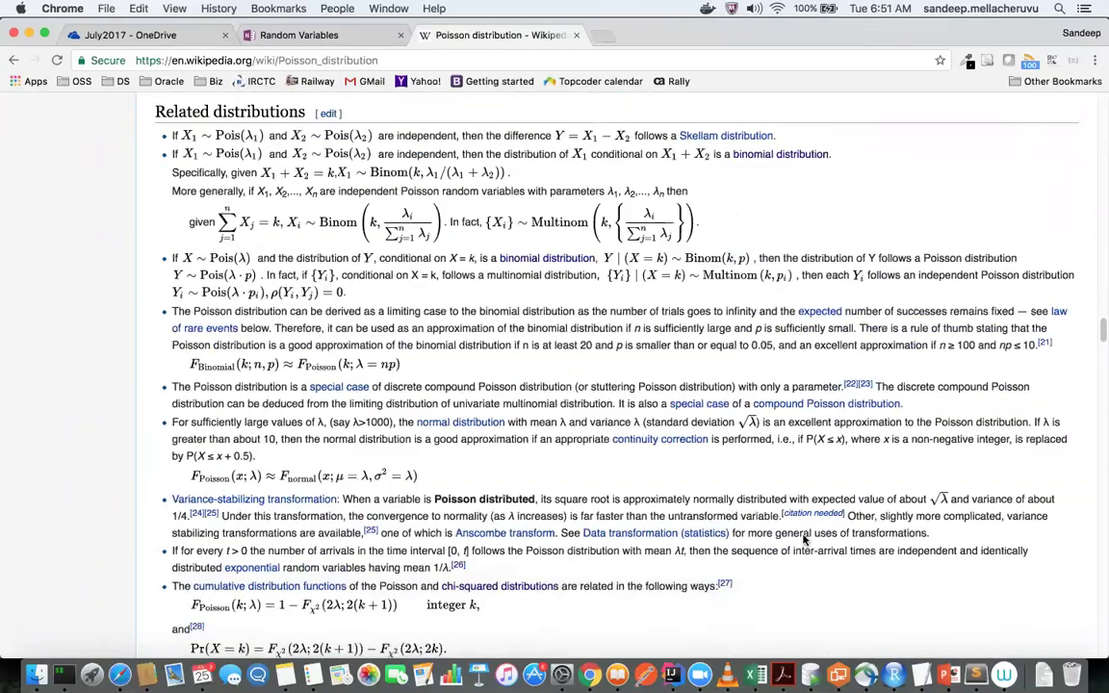
pyautogui.press('super+w')
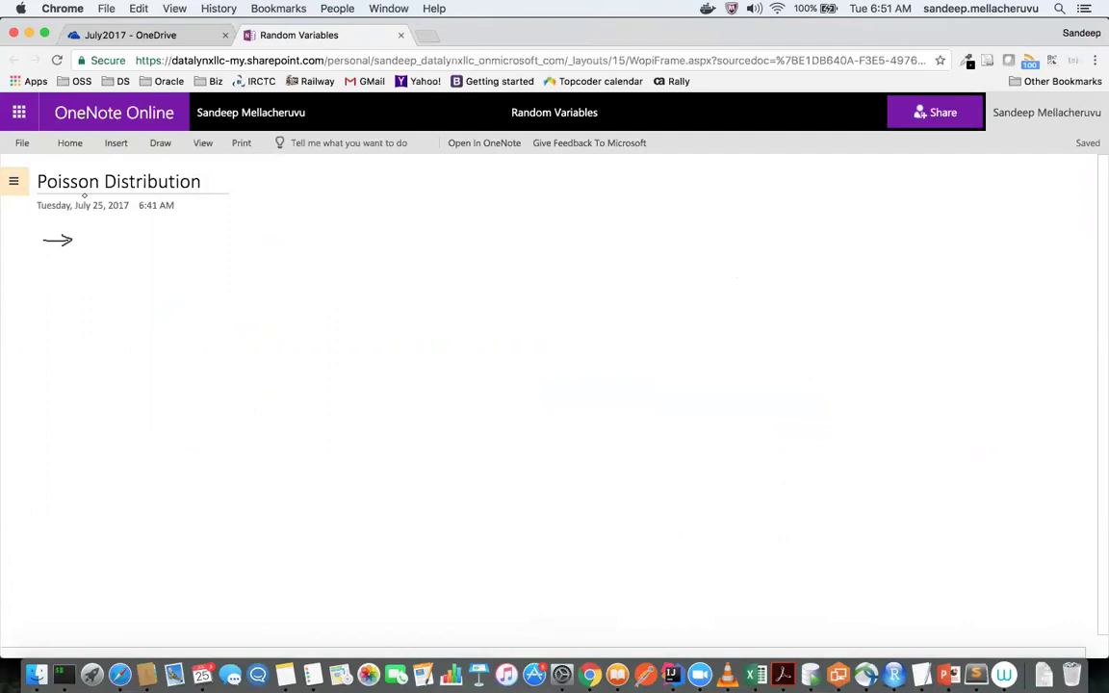
# Handwrite "Rare events" with the black pen beside the first arrow bullet.
pyautogui.click(159, 143)
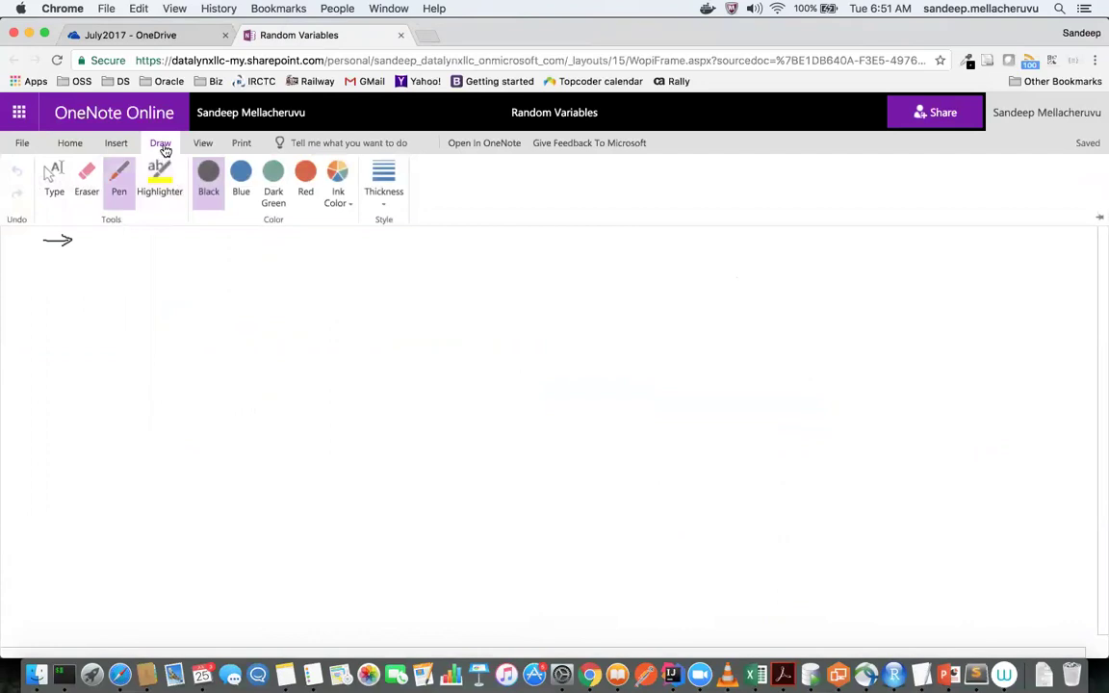
pyautogui.click(601, 301)
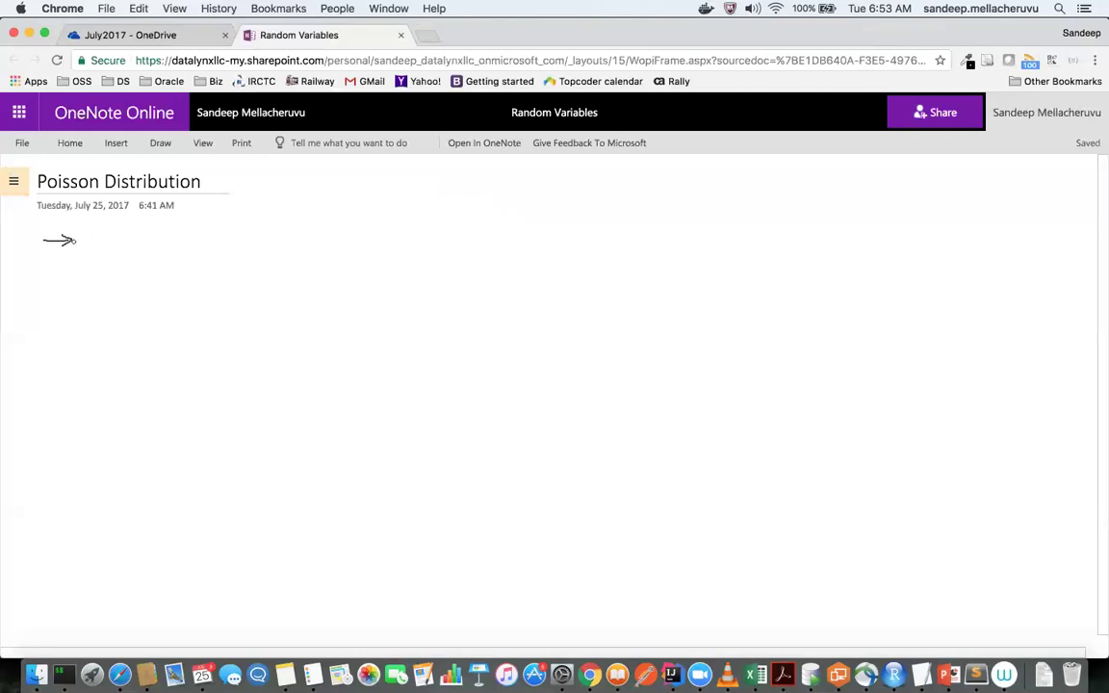
pyautogui.moveTo(88, 225)
pyautogui.mouseDown()
pyautogui.moveTo(85, 247)
pyautogui.moveTo(100, 242)
pyautogui.mouseUp()
pyautogui.moveTo(108, 238)
pyautogui.mouseDown()
pyautogui.moveTo(196, 242)
pyautogui.moveTo(212, 232)
pyautogui.moveTo(223, 241)
pyautogui.mouseUp()
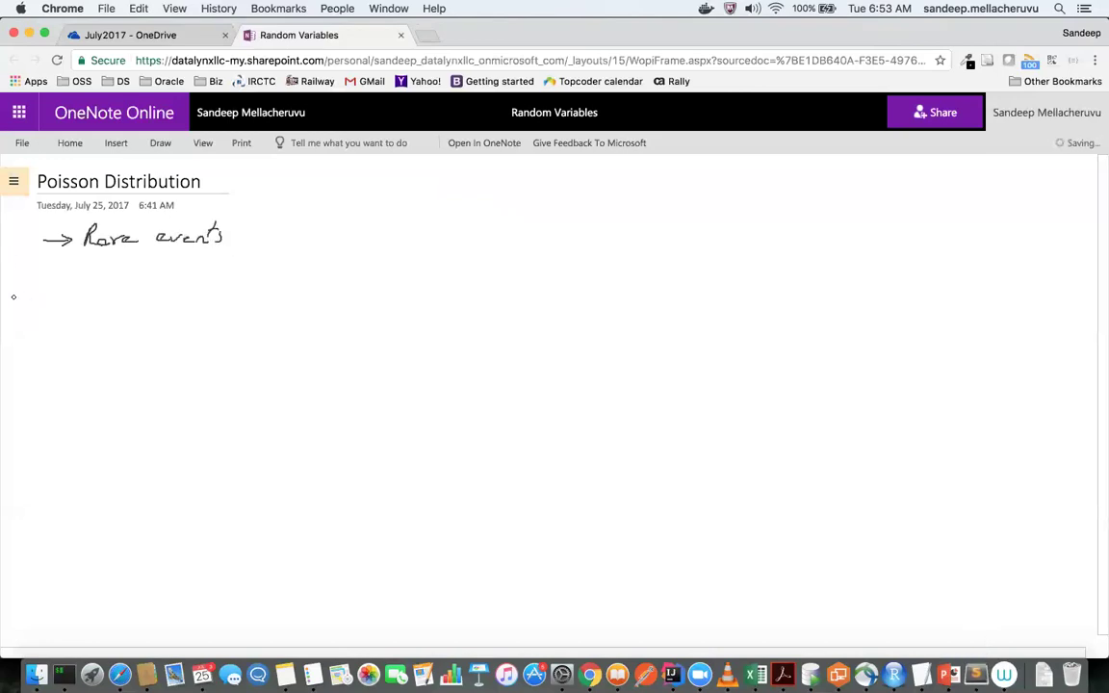
# Add a second arrow bullet with the handwritten text "Special case of binomial" and draw a third arrow beneath it.
pyautogui.moveTo(46, 275); pyautogui.dragTo(74, 274)
pyautogui.moveTo(68, 269); pyautogui.dragTo(68, 280)
pyautogui.moveTo(100, 273)
pyautogui.mouseDown()
pyautogui.moveTo(96, 287)
pyautogui.moveTo(427, 274)
pyautogui.mouseUp()
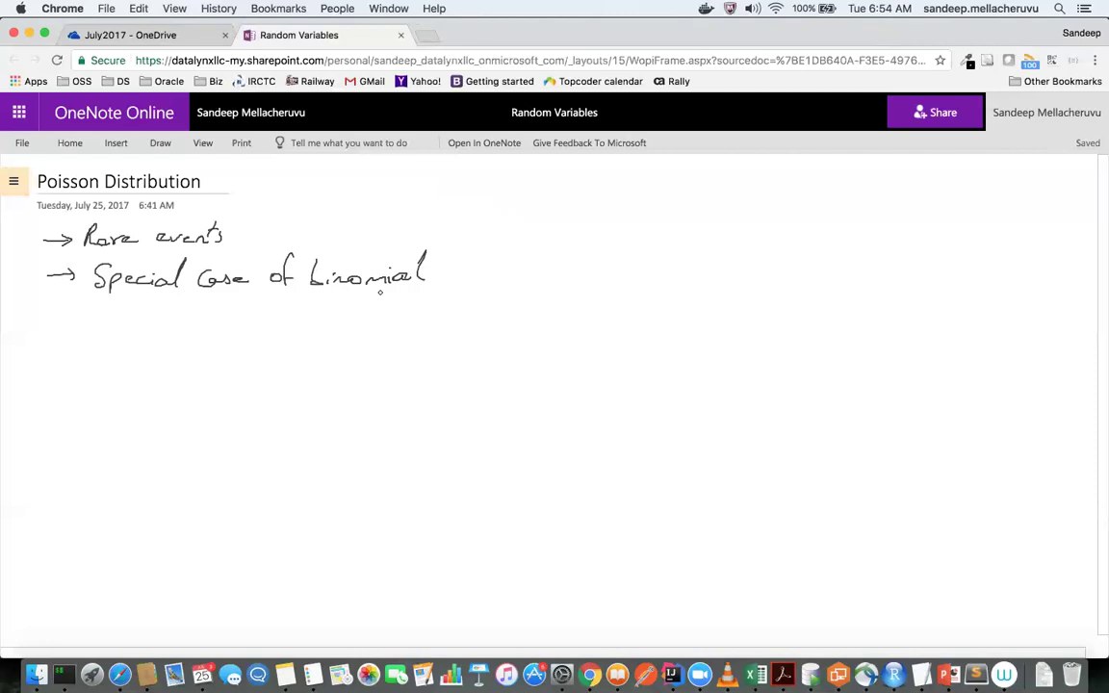
pyautogui.moveTo(46, 324); pyautogui.dragTo(72, 324)
pyautogui.moveTo(64, 319); pyautogui.dragTo(63, 329)
pyautogui.moveTo(111, 309)
pyautogui.mouseDown()
pyautogui.moveTo(87, 339)
pyautogui.moveTo(106, 336)
pyautogui.moveTo(95, 309)
pyautogui.moveTo(89, 334)
pyautogui.mouseUp()
pyautogui.hotkey('ctrl', 'z')
pyautogui.hotkey('ctrl', 'z')
pyautogui.moveTo(100, 325)
pyautogui.mouseDown()
pyautogui.moveTo(206, 339)
pyautogui.moveTo(248, 326)
pyautogui.moveTo(329, 335)
pyautogui.moveTo(332, 324)
pyautogui.mouseUp()
pyautogui.hotkey('ctrl', 'z')
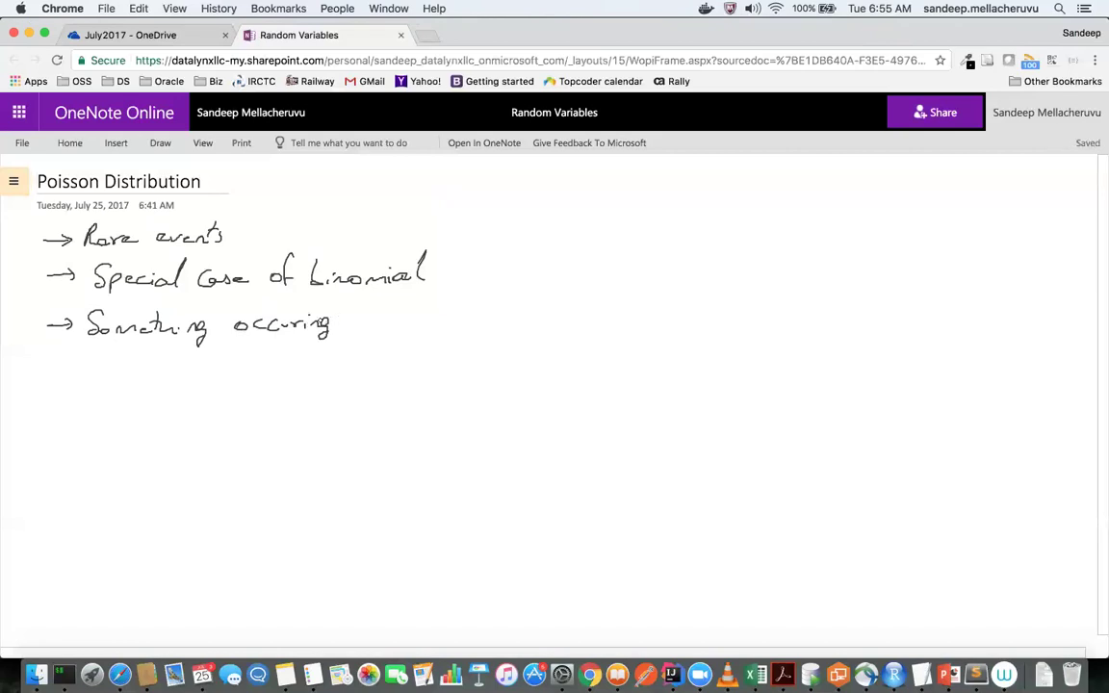
pyautogui.hotkey('ctrl', 'z')
pyautogui.hotkey('ctrl', 'z')
pyautogui.hotkey('ctrl', 'z')
pyautogui.hotkey('ctrl', 'z')
pyautogui.hotkey('ctrl', 'z')
pyautogui.hotkey('ctrl', 'z')
pyautogui.hotkey('ctrl', 'z')
pyautogui.hotkey('ctrl', 'z')
pyautogui.hotkey('ctrl', 'z')
pyautogui.hotkey('ctrl', 'z')
pyautogui.hotkey('ctrl', 'z')
pyautogui.hotkey('ctrl', 'z')
pyautogui.hotkey('ctrl', 'z')
pyautogui.hotkey('ctrl', 'z')
pyautogui.hotkey('ctrl', 'z')
pyautogui.hotkey('ctrl', 'z')
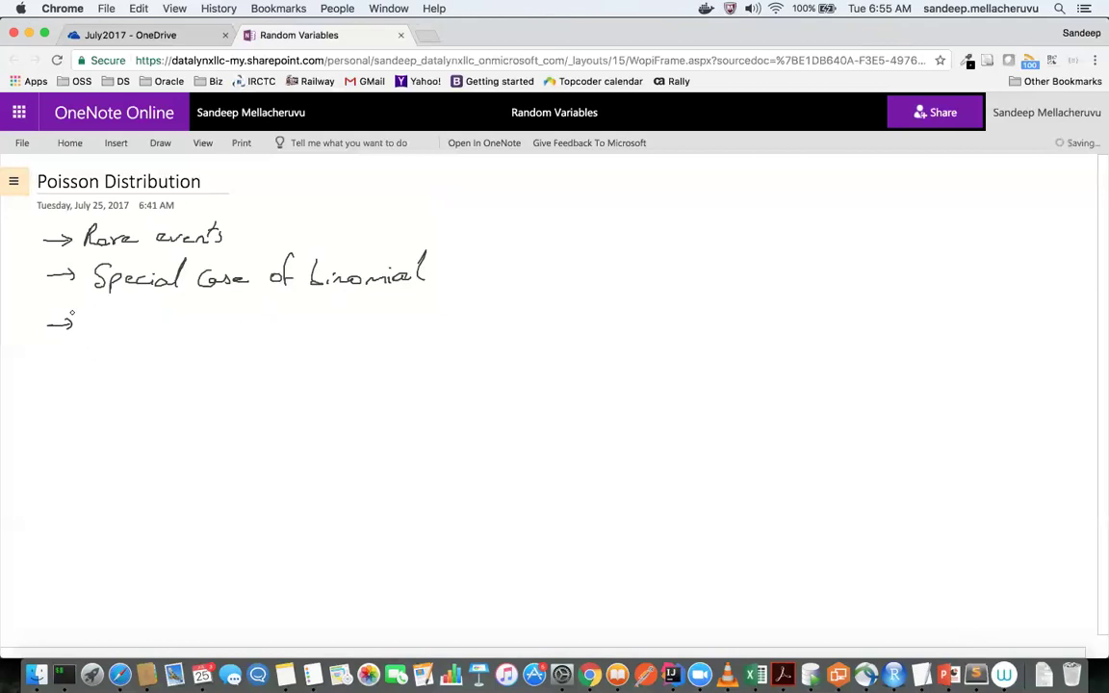
# Handwrite "No. of events occuring in a given time period" beside the third arrow bullet.
pyautogui.moveTo(89, 331)
pyautogui.mouseDown()
pyautogui.moveTo(102, 318)
pyautogui.moveTo(154, 318)
pyautogui.moveTo(452, 319)
pyautogui.moveTo(455, 333)
pyautogui.moveTo(516, 318)
pyautogui.moveTo(526, 304)
pyautogui.mouseUp()
pyautogui.click(467, 320)
pyautogui.moveTo(528, 307)
pyautogui.mouseDown()
pyautogui.moveTo(529, 318)
pyautogui.moveTo(631, 311)
pyautogui.moveTo(635, 291)
pyautogui.mouseUp()
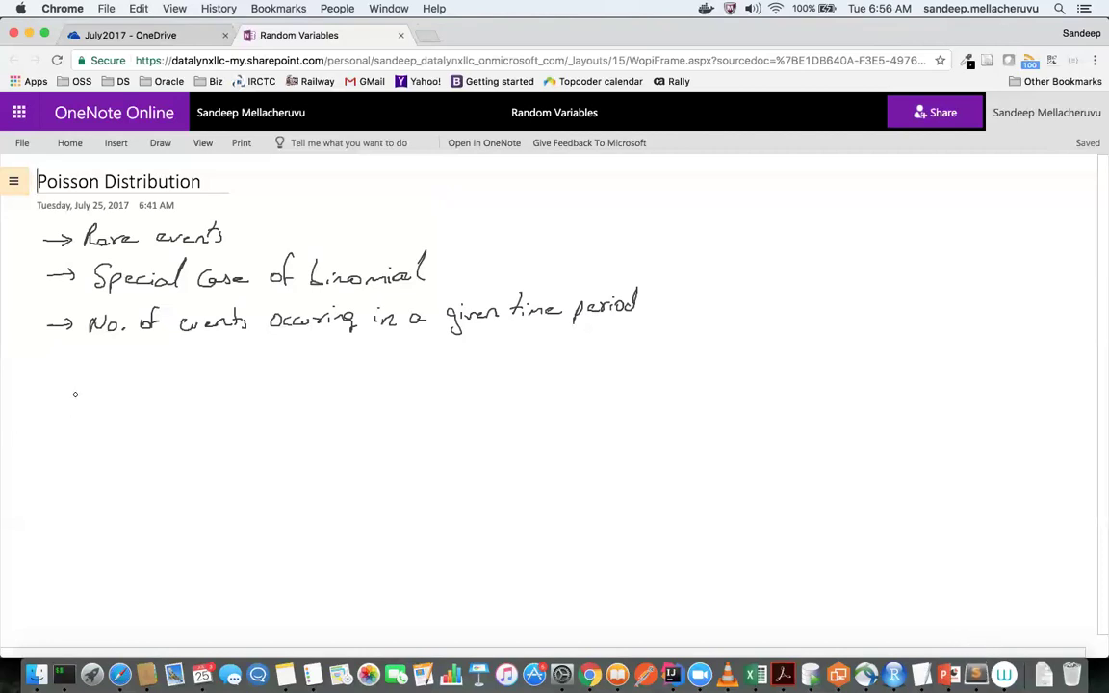
# Handwrite "Ex: Find a defect" below the third arrow bullet.
pyautogui.moveTo(73, 371)
pyautogui.mouseDown()
pyautogui.moveTo(64, 379)
pyautogui.moveTo(77, 389)
pyautogui.moveTo(128, 388)
pyautogui.moveTo(141, 365)
pyautogui.mouseUp()
pyautogui.click(100, 380)
pyautogui.click(100, 386)
pyautogui.moveTo(136, 375)
pyautogui.mouseDown()
pyautogui.moveTo(138, 387)
pyautogui.moveTo(253, 385)
pyautogui.mouseUp()
pyautogui.moveTo(258, 377); pyautogui.dragTo(279, 381)
pyautogui.moveTo(285, 356)
pyautogui.mouseDown()
pyautogui.moveTo(285, 382)
pyautogui.moveTo(290, 370)
pyautogui.mouseUp()
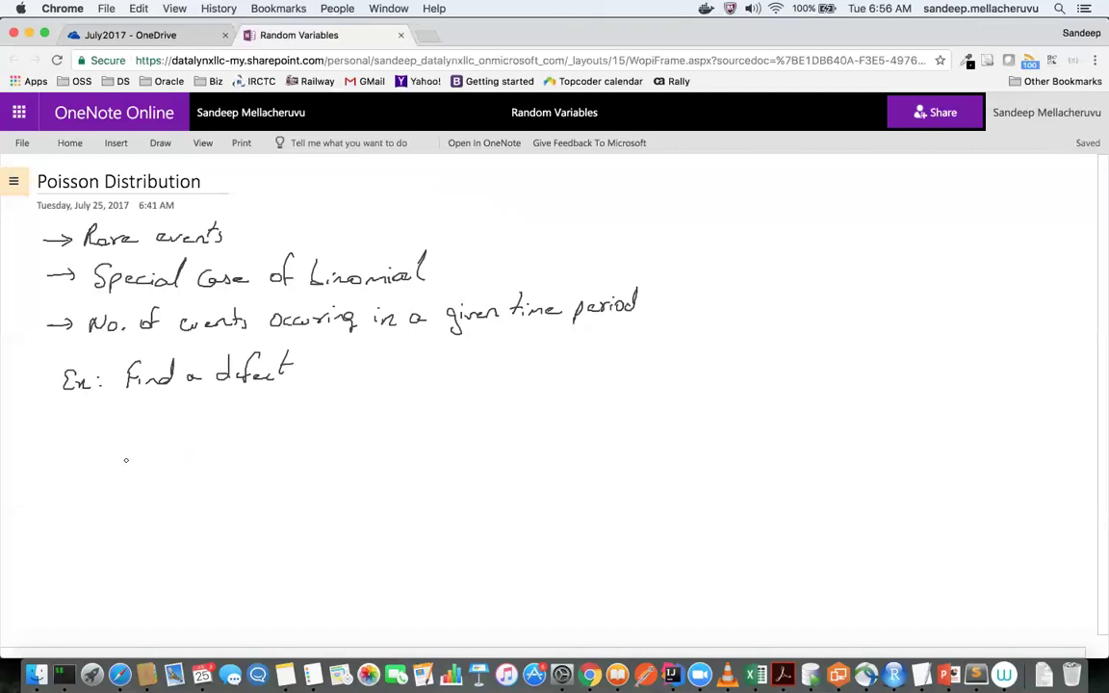
# Number the defect example as 1 and handwrite a second example, "2. Server failure", beneath it.
pyautogui.moveTo(111, 372); pyautogui.dragTo(110, 386)
pyautogui.moveTo(102, 408)
pyautogui.mouseDown()
pyautogui.moveTo(118, 421)
pyautogui.moveTo(212, 413)
pyautogui.moveTo(247, 397)
pyautogui.moveTo(253, 412)
pyautogui.moveTo(319, 408)
pyautogui.mouseUp()
pyautogui.click(122, 420)
pyautogui.click(218, 412)
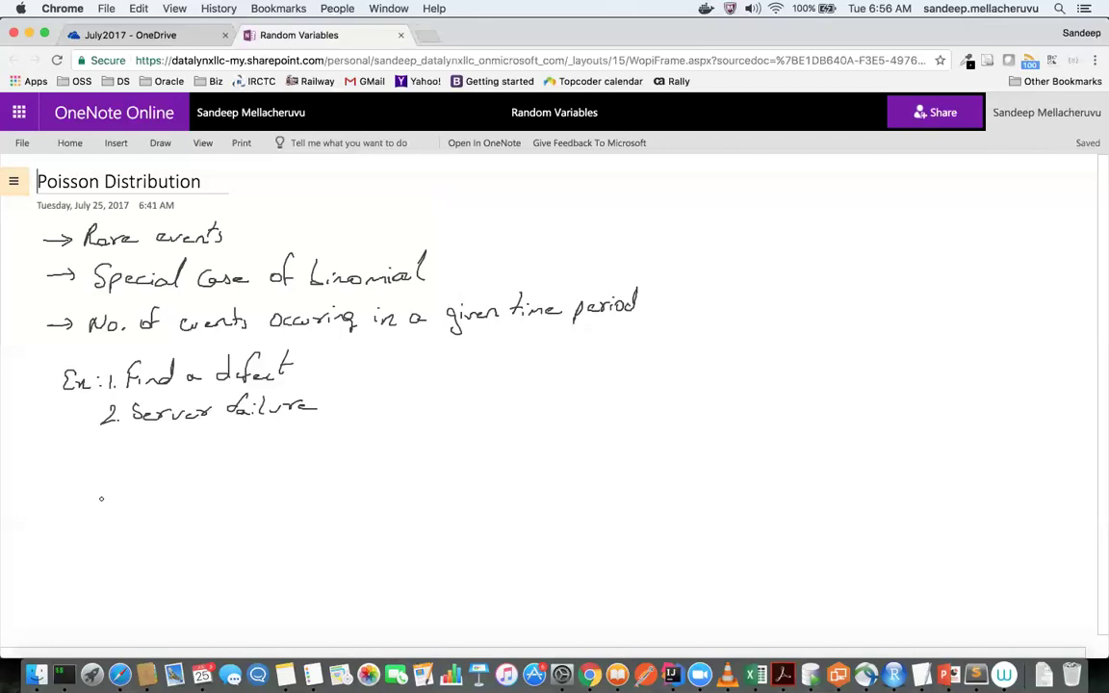
# Handwrite the formulas "E(x) = np" and "V(x) = np(1-p)" on two lines below the examples.
pyautogui.moveTo(80, 459)
pyautogui.mouseDown()
pyautogui.moveTo(91, 478)
pyautogui.moveTo(164, 472)
pyautogui.mouseUp()
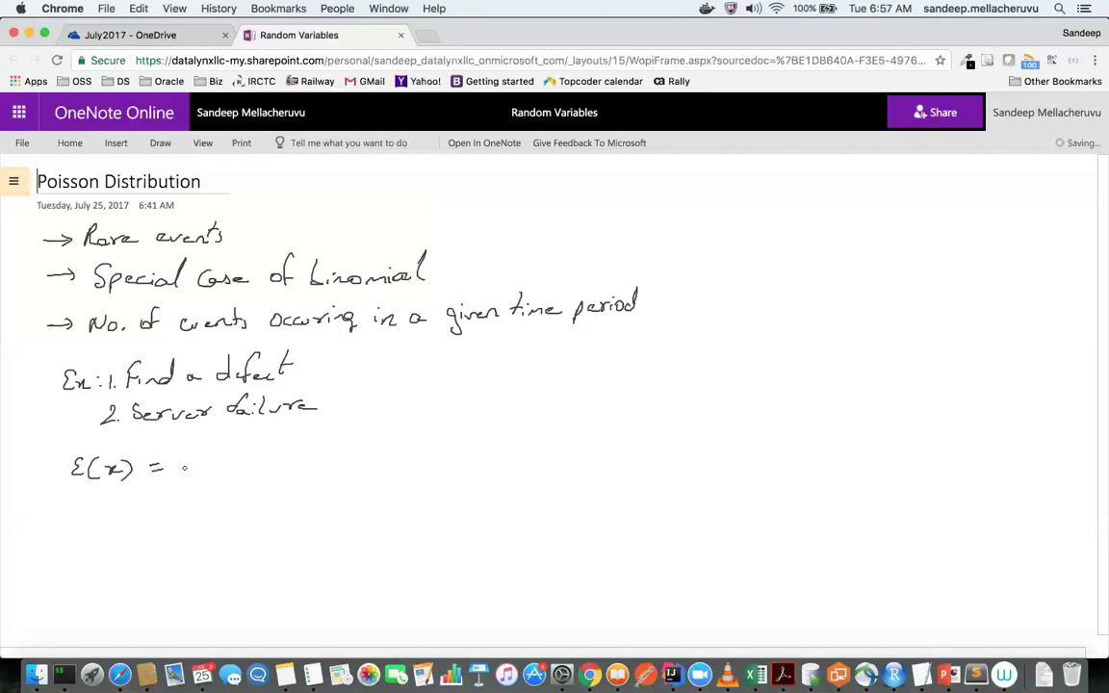
pyautogui.moveTo(183, 476); pyautogui.dragTo(193, 476)
pyautogui.moveTo(203, 461); pyautogui.dragTo(214, 466)
pyautogui.moveTo(80, 501)
pyautogui.mouseDown()
pyautogui.moveTo(83, 513)
pyautogui.moveTo(96, 502)
pyautogui.moveTo(99, 518)
pyautogui.mouseUp()
pyautogui.moveTo(102, 504)
pyautogui.mouseDown()
pyautogui.moveTo(114, 516)
pyautogui.moveTo(102, 517)
pyautogui.mouseUp()
pyautogui.moveTo(123, 501)
pyautogui.mouseDown()
pyautogui.moveTo(125, 517)
pyautogui.moveTo(157, 506)
pyautogui.mouseUp()
pyautogui.moveTo(144, 513); pyautogui.dragTo(254, 507)
pyautogui.moveTo(266, 499)
pyautogui.mouseDown()
pyautogui.moveTo(272, 516)
pyautogui.moveTo(287, 516)
pyautogui.mouseUp()
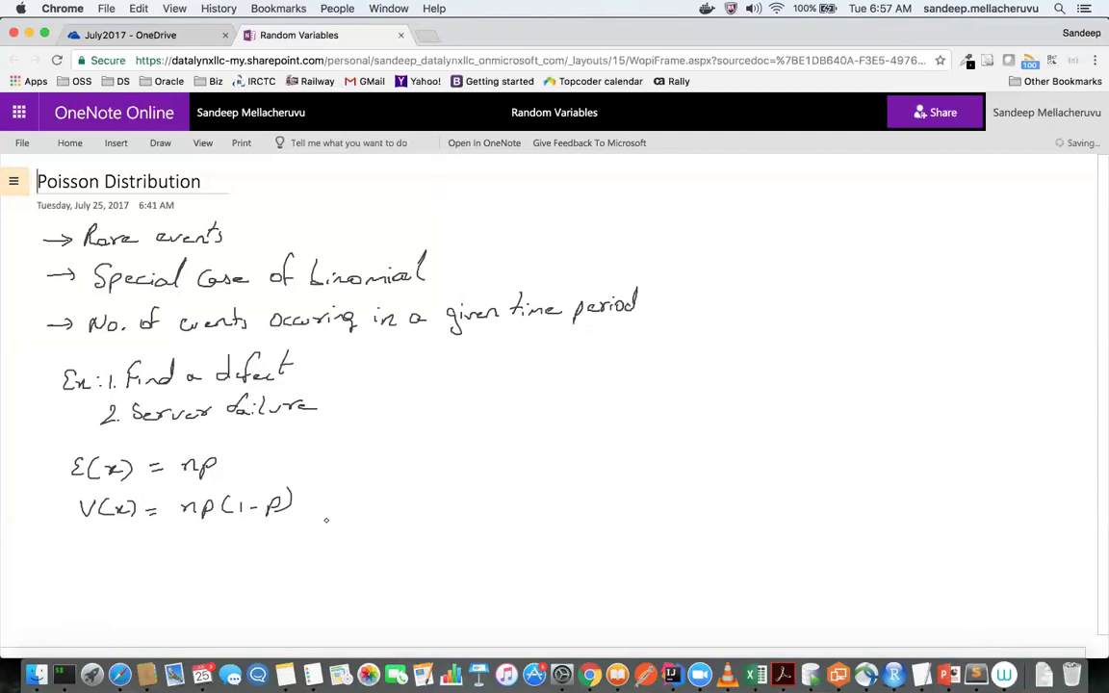
# Handwrite a bracketed note beside the variance formula reading "If p is low say 0.00001" and "1-p will be very close".
pyautogui.moveTo(340, 502)
pyautogui.mouseDown()
pyautogui.moveTo(336, 530)
pyautogui.moveTo(427, 516)
pyautogui.mouseUp()
pyautogui.press('super+z')
pyautogui.press('super+z')
pyautogui.press('super+z')
pyautogui.press('super+z')
pyautogui.press('super+z')
pyautogui.moveTo(365, 507)
pyautogui.mouseDown()
pyautogui.moveTo(377, 507)
pyautogui.moveTo(370, 525)
pyautogui.moveTo(385, 526)
pyautogui.mouseUp()
pyautogui.moveTo(412, 514)
pyautogui.mouseDown()
pyautogui.moveTo(412, 530)
pyautogui.moveTo(476, 521)
pyautogui.mouseUp()
pyautogui.moveTo(480, 517); pyautogui.dragTo(502, 518)
pyautogui.moveTo(504, 514)
pyautogui.mouseDown()
pyautogui.moveTo(580, 527)
pyautogui.moveTo(608, 512)
pyautogui.moveTo(619, 518)
pyautogui.mouseUp()
pyautogui.press('super+z')
pyautogui.moveTo(628, 510); pyautogui.dragTo(678, 520)
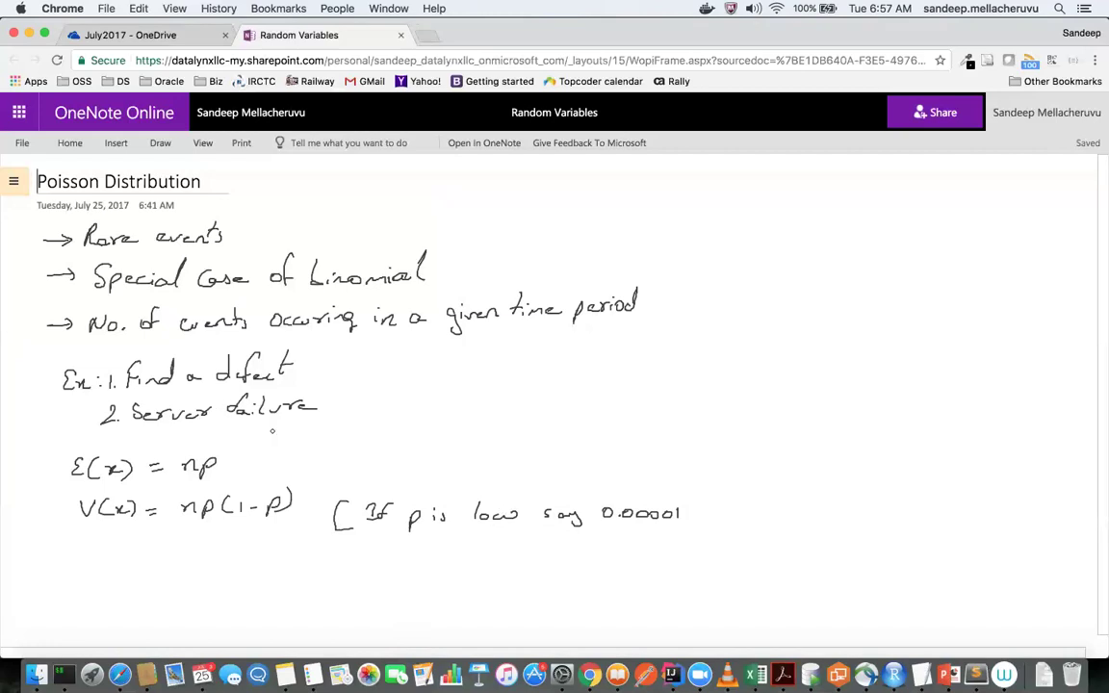
pyautogui.moveTo(406, 542)
pyautogui.mouseDown()
pyautogui.moveTo(407, 559)
pyautogui.moveTo(452, 547)
pyautogui.moveTo(706, 553)
pyautogui.mouseUp()
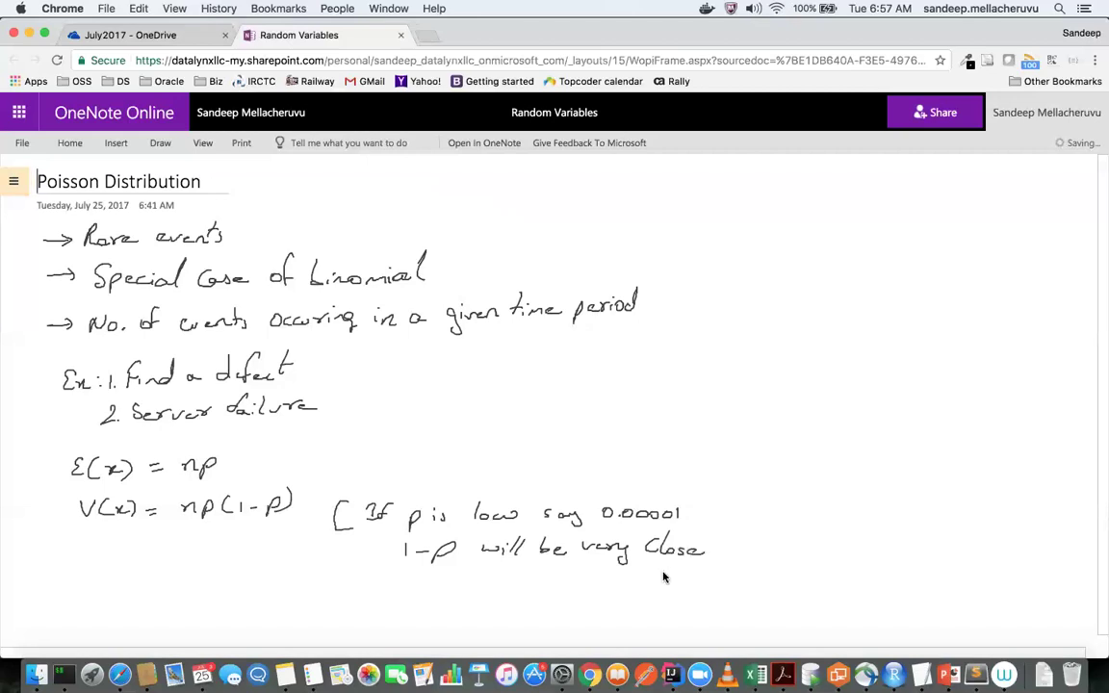
# Check the expectation and variance derivations on the Binomial Distribution page and return to the Poisson Distribution page.
pyautogui.click(14, 181)
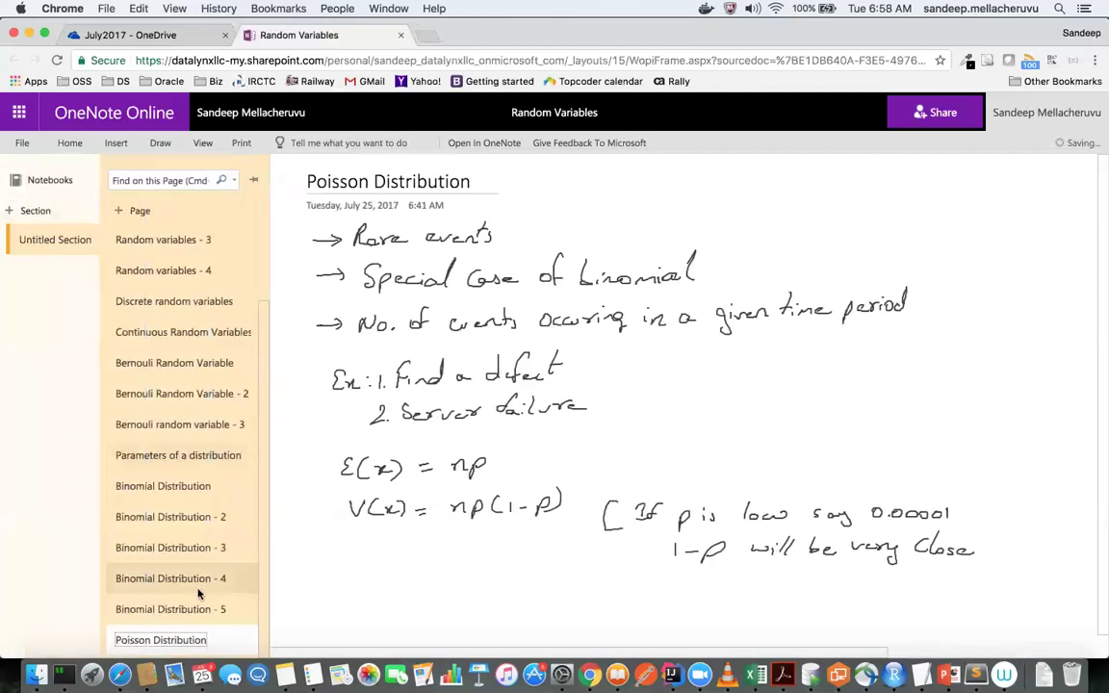
pyautogui.click(193, 501)
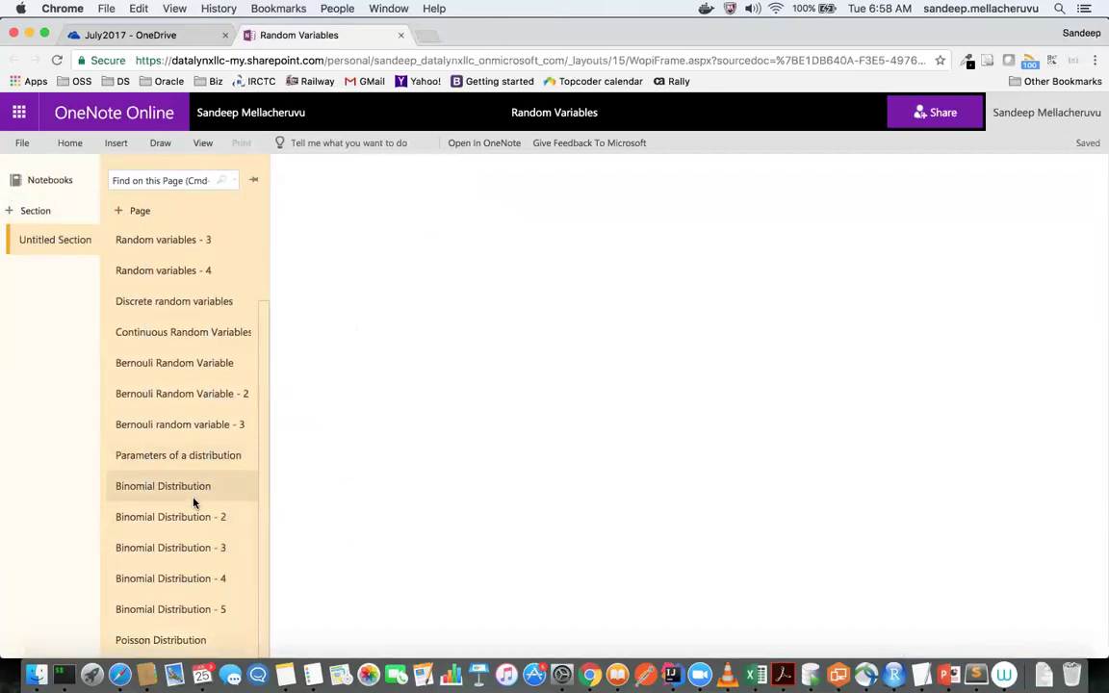
pyautogui.click(179, 640)
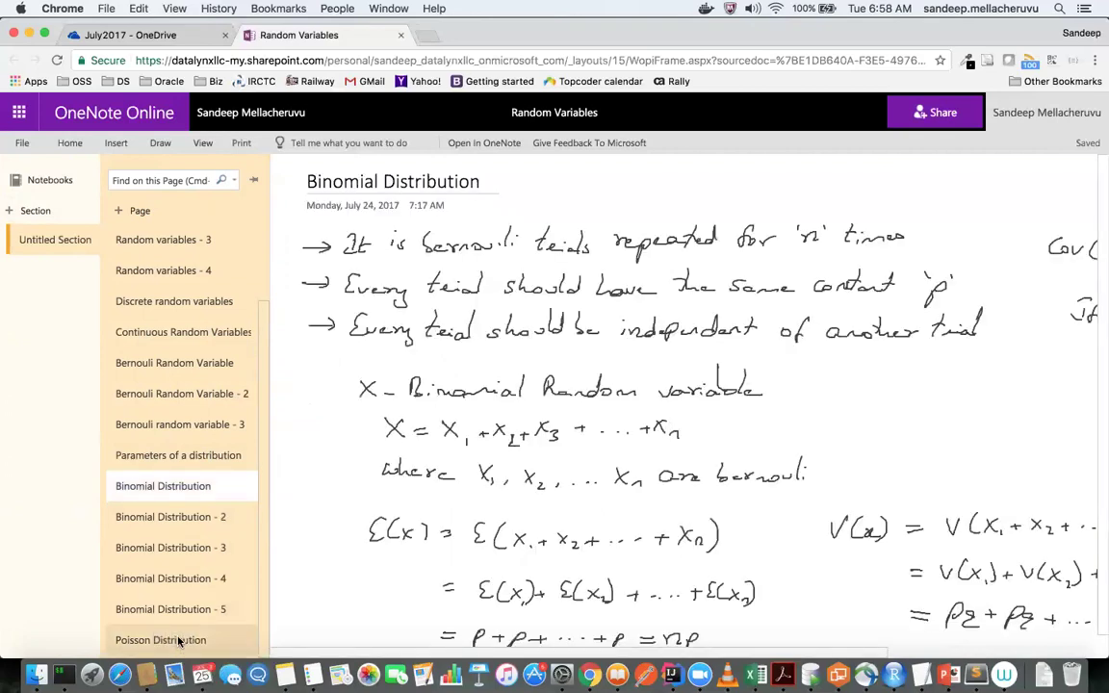
pyautogui.click(255, 180)
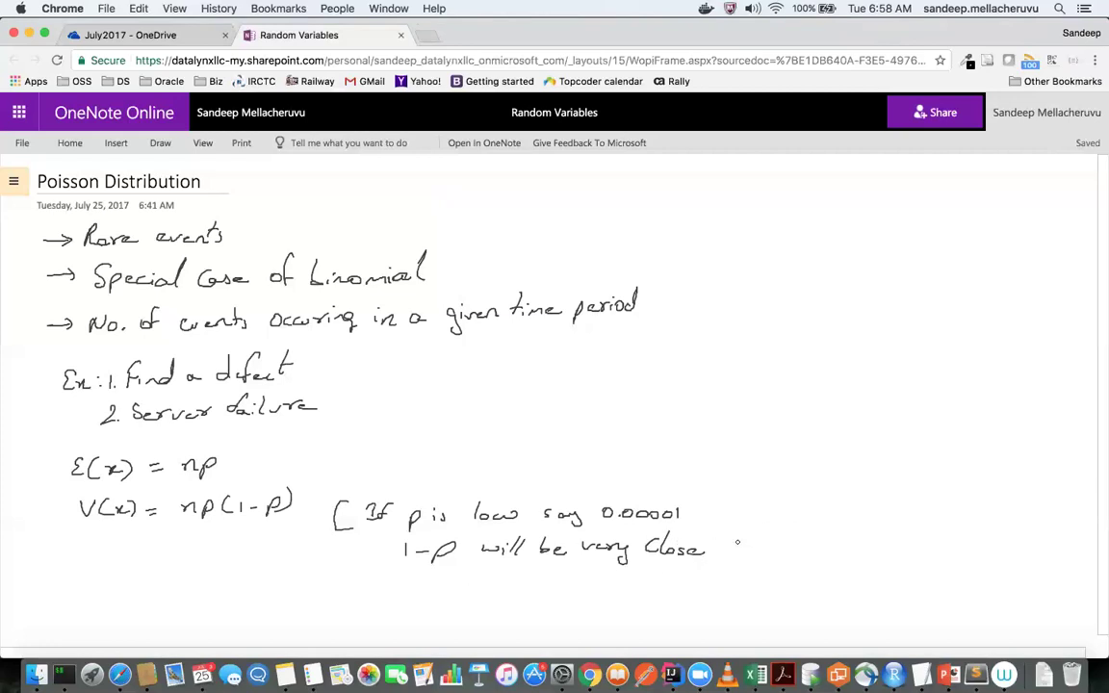
# Finish the note with "to 1" and a closing bracket, and handwrite 0.99999 beneath it.
pyautogui.moveTo(725, 541)
pyautogui.mouseDown()
pyautogui.moveTo(735, 548)
pyautogui.moveTo(784, 525)
pyautogui.moveTo(778, 560)
pyautogui.mouseUp()
pyautogui.moveTo(569, 580); pyautogui.dragTo(647, 587)
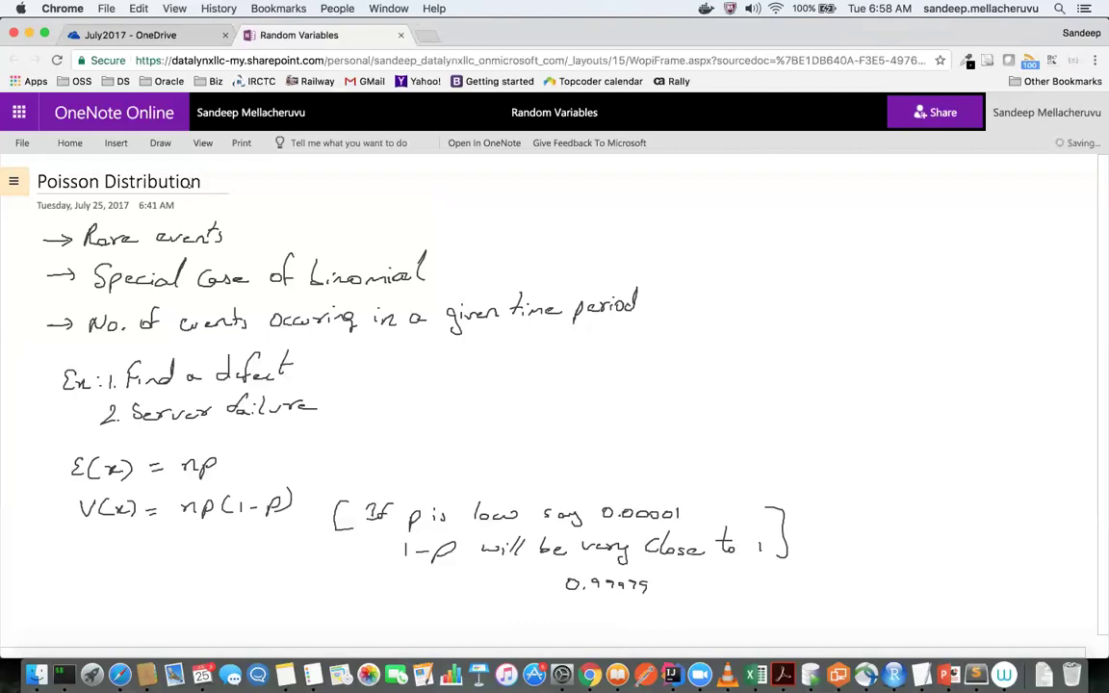
# Erase the handwritten decimal number beneath the bracketed note.
pyautogui.click(160, 142)
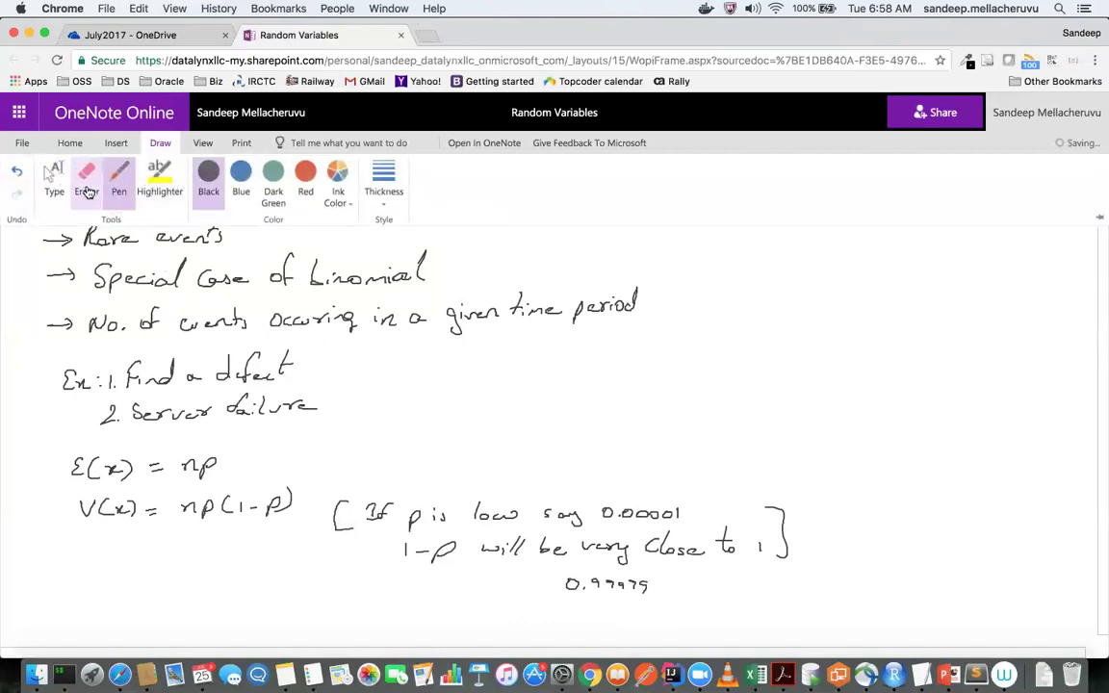
pyautogui.click(86, 178)
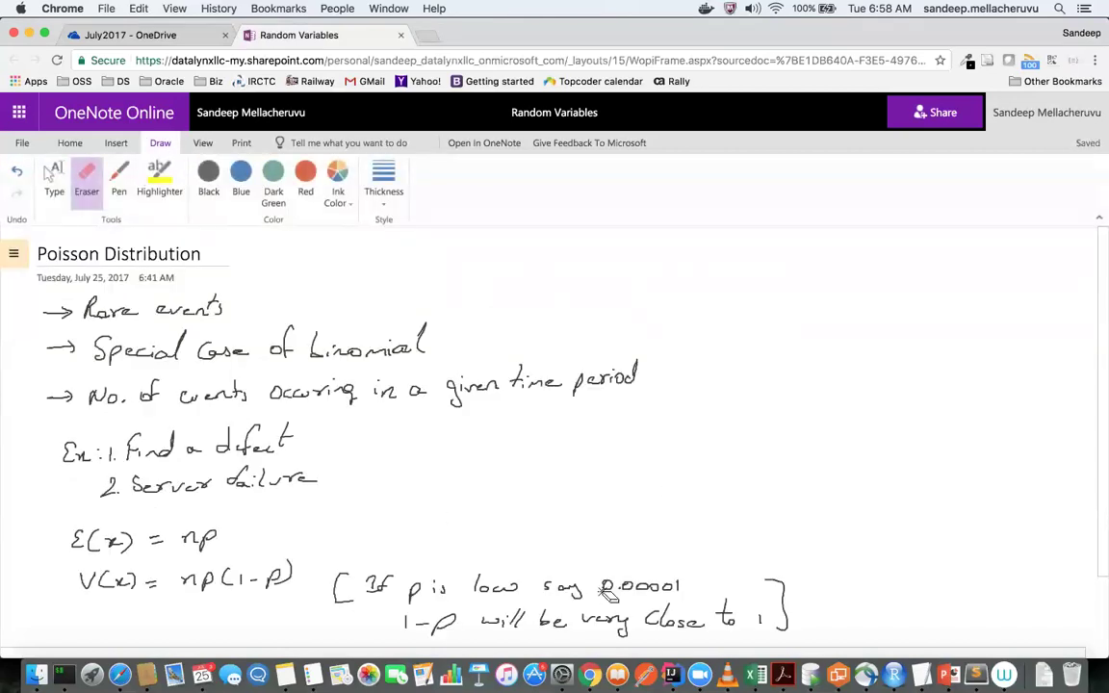
pyautogui.scroll(-2, 710, 477)
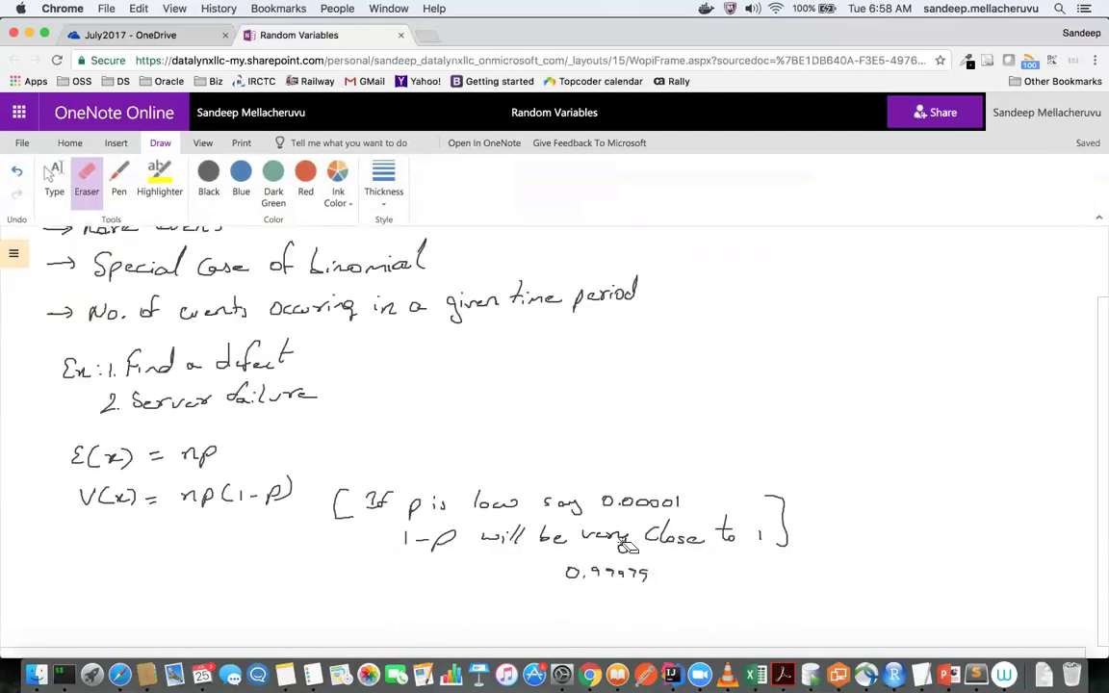
pyautogui.moveTo(574, 577); pyautogui.dragTo(647, 585)
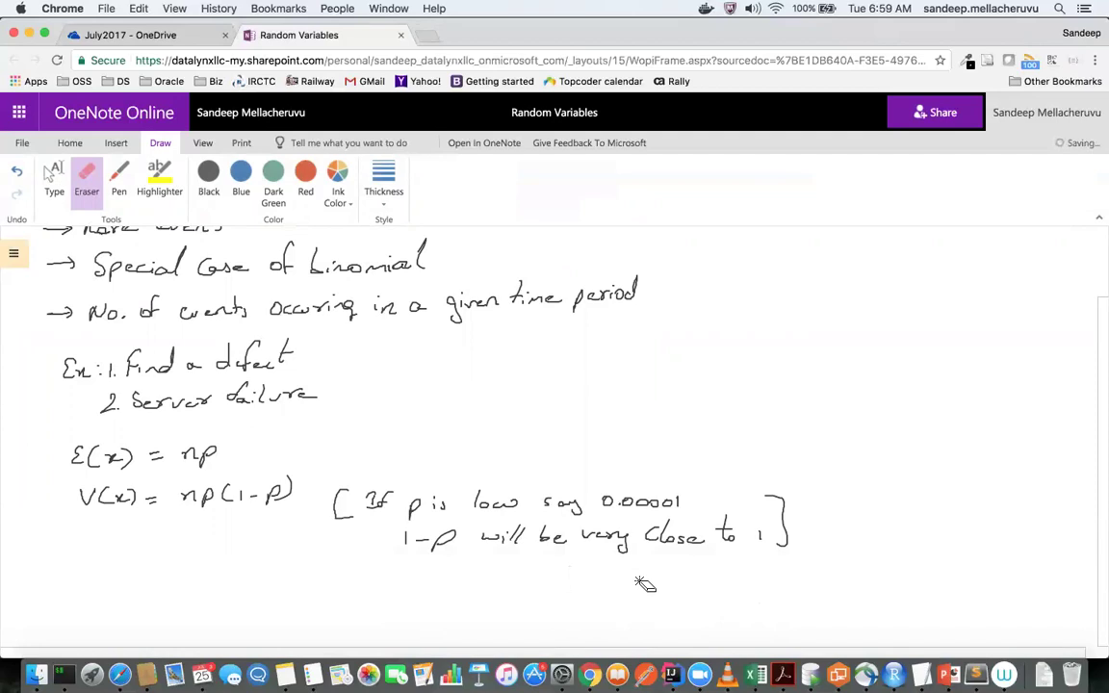
# Handwrite "= np" with the pen under the variance formula.
pyautogui.click(119, 178)
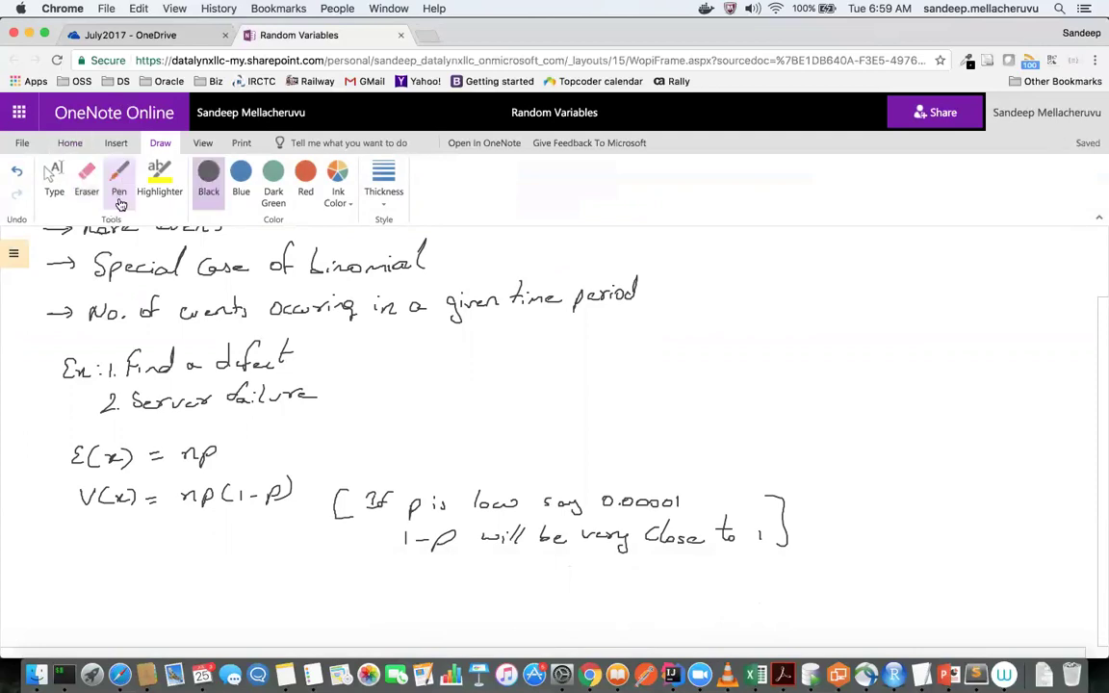
pyautogui.moveTo(147, 540); pyautogui.dragTo(160, 540)
pyautogui.moveTo(147, 547); pyautogui.dragTo(218, 547)
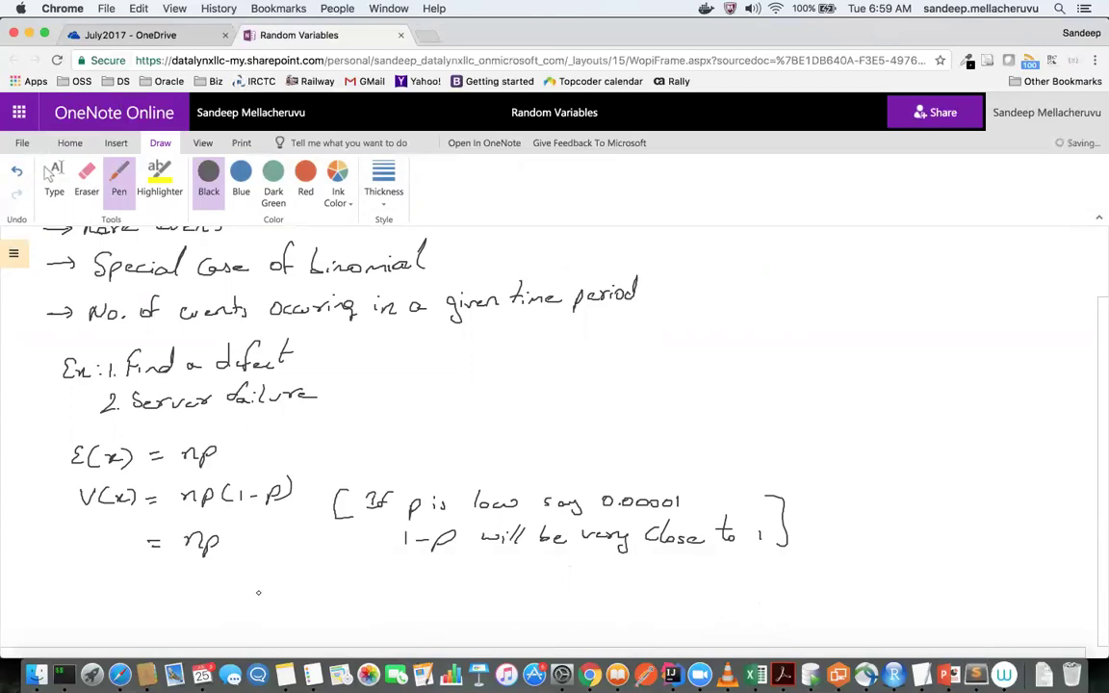
# Handwrite the combined result "E(x) = V(x) = np = λ" below the variance lines.
pyautogui.moveTo(266, 588)
pyautogui.mouseDown()
pyautogui.moveTo(267, 604)
pyautogui.moveTo(303, 605)
pyautogui.mouseUp()
pyautogui.moveTo(302, 590)
pyautogui.mouseDown()
pyautogui.moveTo(292, 604)
pyautogui.moveTo(339, 596)
pyautogui.mouseUp()
pyautogui.moveTo(327, 603)
pyautogui.mouseDown()
pyautogui.moveTo(356, 605)
pyautogui.moveTo(369, 592)
pyautogui.moveTo(374, 608)
pyautogui.moveTo(397, 606)
pyautogui.moveTo(383, 607)
pyautogui.mouseUp()
pyautogui.moveTo(409, 590)
pyautogui.mouseDown()
pyautogui.moveTo(412, 609)
pyautogui.moveTo(439, 596)
pyautogui.mouseUp()
pyautogui.moveTo(423, 604); pyautogui.dragTo(508, 595)
pyautogui.moveTo(496, 602)
pyautogui.mouseDown()
pyautogui.moveTo(535, 605)
pyautogui.moveTo(521, 606)
pyautogui.mouseUp()
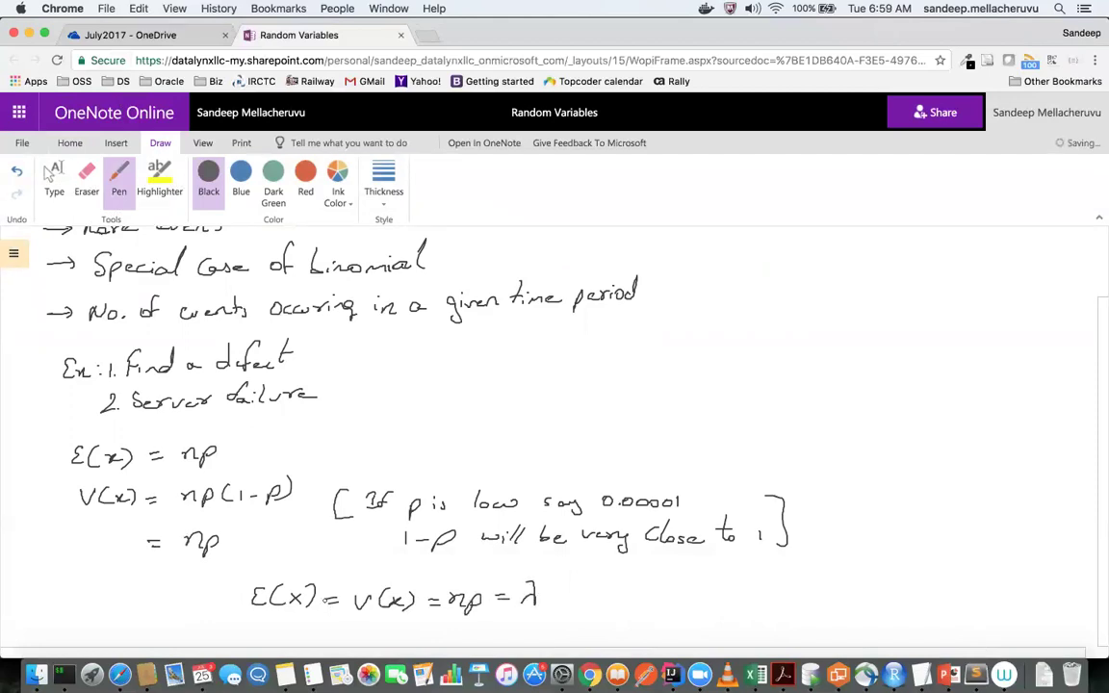
# Draw a rectangular box around the combined result, undoing the first uneven outline.
pyautogui.moveTo(246, 580)
pyautogui.mouseDown()
pyautogui.moveTo(248, 622)
pyautogui.moveTo(493, 609)
pyautogui.mouseUp()
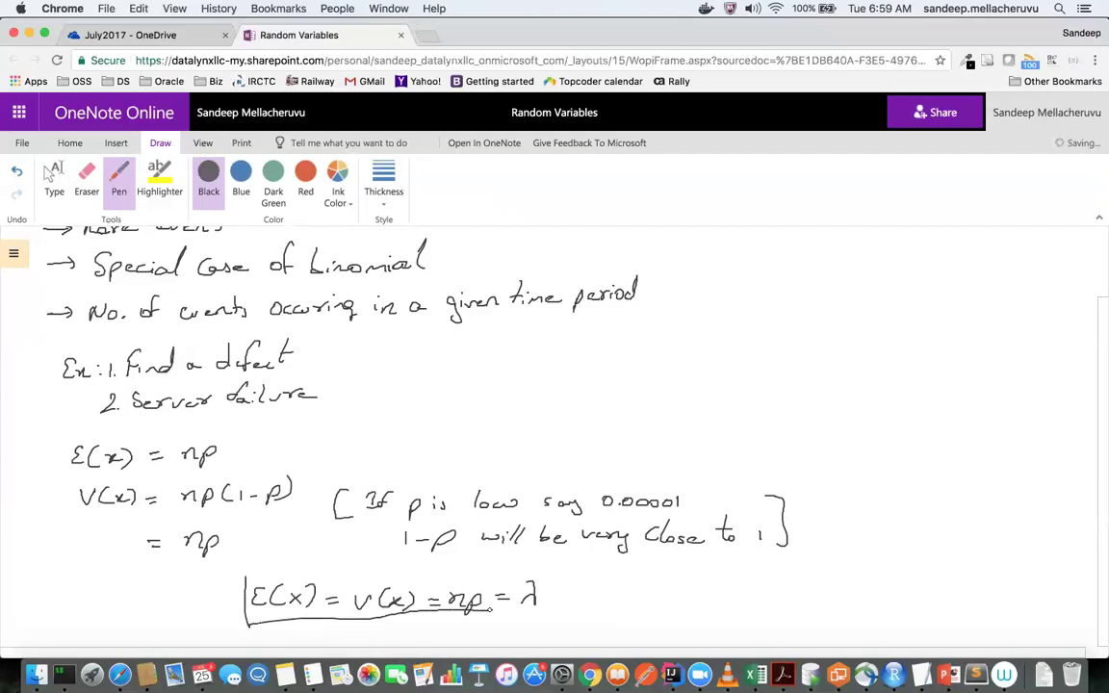
pyautogui.press('super+z')
pyautogui.moveTo(239, 579)
pyautogui.mouseDown()
pyautogui.moveTo(239, 626)
pyautogui.moveTo(540, 633)
pyautogui.mouseUp()
pyautogui.moveTo(240, 578)
pyautogui.mouseDown()
pyautogui.moveTo(551, 587)
pyautogui.moveTo(537, 637)
pyautogui.mouseUp()
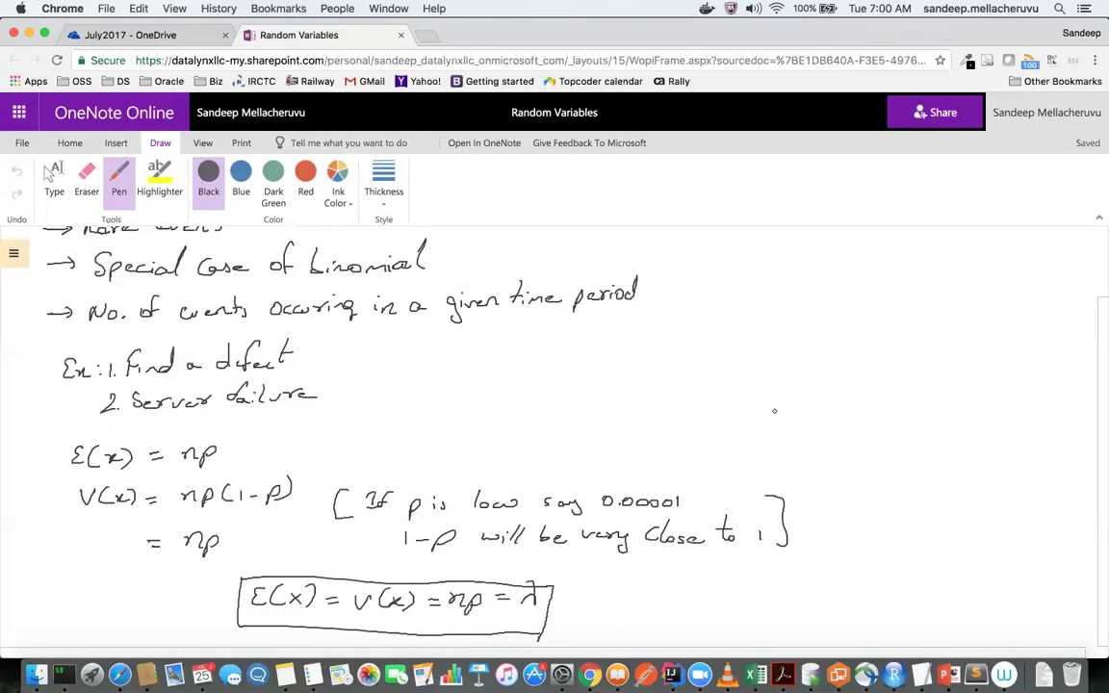
# Handwrite the Poisson formula P(X = r) = e^-λ · λ^r / r! in the blank area beside the examples.
pyautogui.moveTo(765, 395)
pyautogui.mouseDown()
pyautogui.moveTo(845, 408)
pyautogui.moveTo(880, 395)
pyautogui.mouseUp()
pyautogui.moveTo(870, 399); pyautogui.dragTo(881, 400)
pyautogui.moveTo(923, 365)
pyautogui.mouseDown()
pyautogui.moveTo(921, 378)
pyautogui.moveTo(931, 358)
pyautogui.moveTo(944, 363)
pyautogui.moveTo(924, 371)
pyautogui.mouseUp()
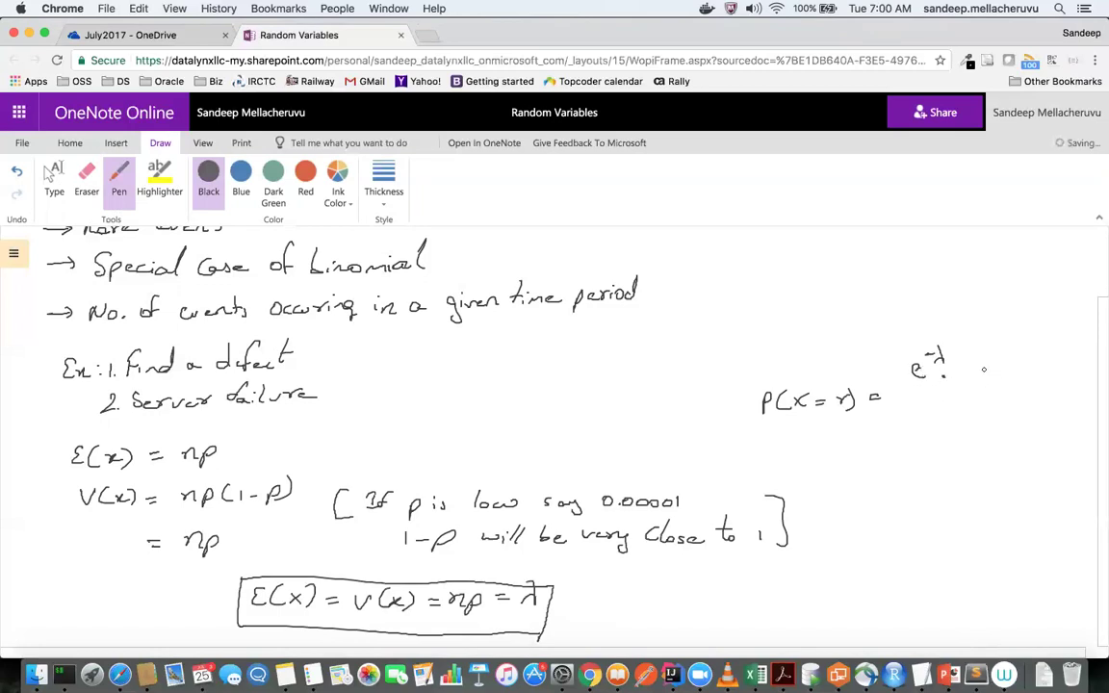
pyautogui.moveTo(965, 346)
pyautogui.mouseDown()
pyautogui.moveTo(977, 370)
pyautogui.moveTo(963, 370)
pyautogui.moveTo(983, 345)
pyautogui.mouseUp()
pyautogui.moveTo(904, 390)
pyautogui.mouseDown()
pyautogui.moveTo(988, 385)
pyautogui.moveTo(954, 399)
pyautogui.moveTo(956, 408)
pyautogui.mouseUp()
pyautogui.click(956, 413)
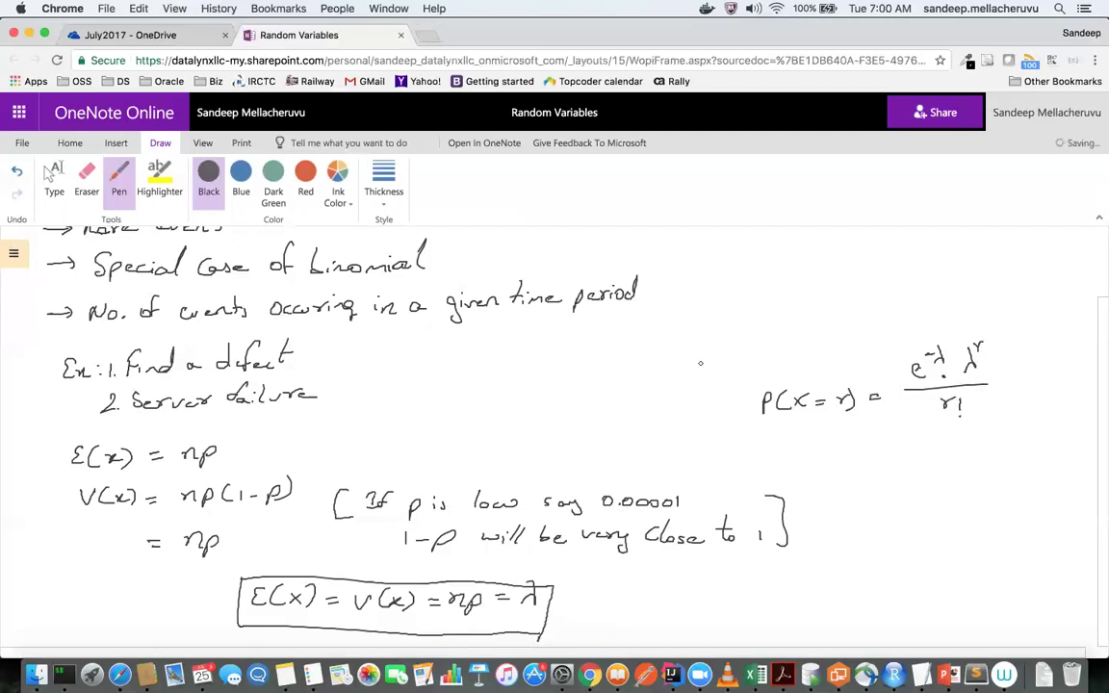
# Draw a box around the P(X = r) formula and mark both boxed formulas with a circled R.
pyautogui.moveTo(737, 347); pyautogui.dragTo(735, 433)
pyautogui.moveTo(735, 439); pyautogui.dragTo(1010, 451)
pyautogui.moveTo(744, 341)
pyautogui.mouseDown()
pyautogui.moveTo(1001, 342)
pyautogui.moveTo(1022, 449)
pyautogui.moveTo(986, 451)
pyautogui.mouseUp()
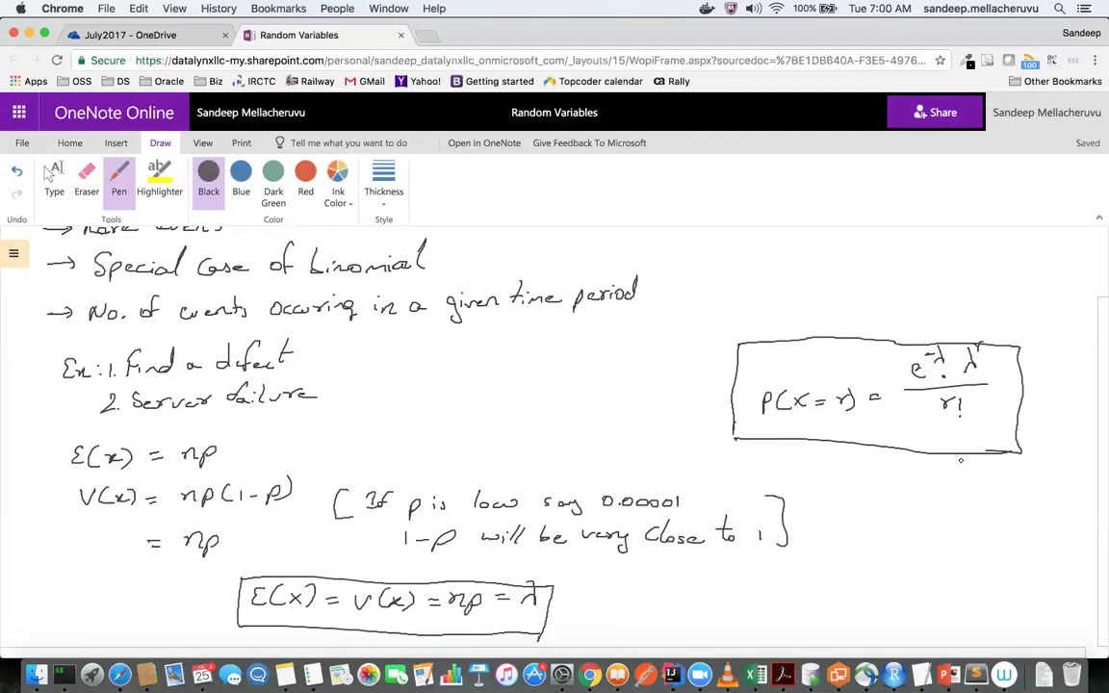
pyautogui.moveTo(717, 372); pyautogui.dragTo(724, 372)
pyautogui.moveTo(714, 352); pyautogui.dragTo(716, 353)
pyautogui.moveTo(558, 569)
pyautogui.mouseDown()
pyautogui.moveTo(564, 580)
pyautogui.moveTo(568, 563)
pyautogui.mouseUp()
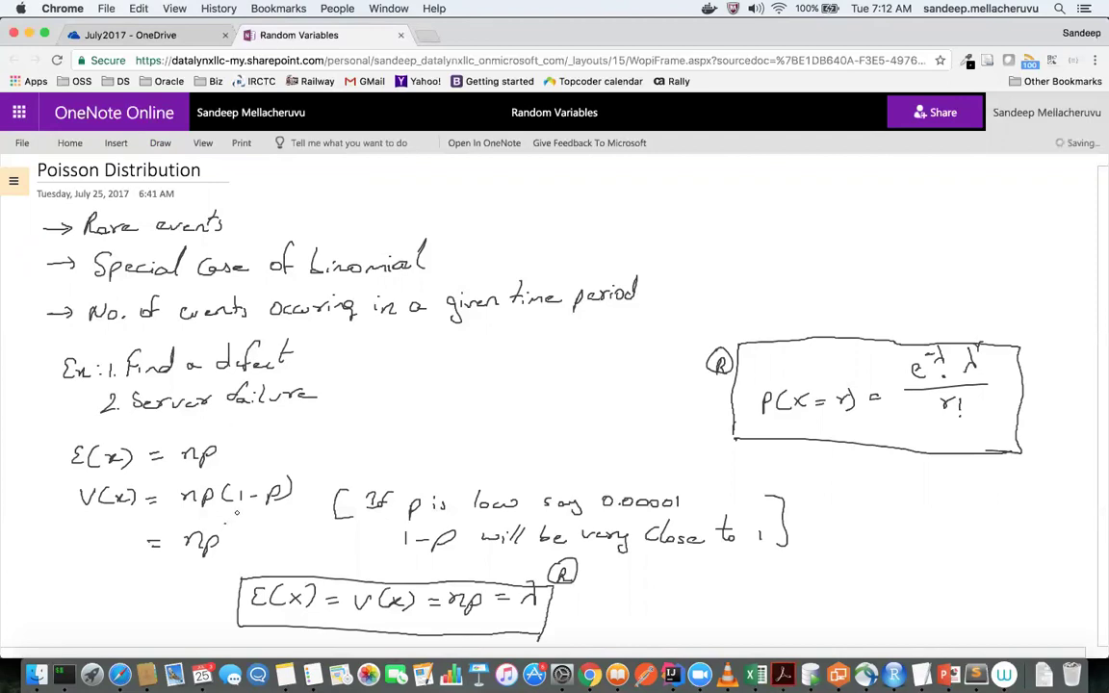
pyautogui.moveTo(214, 511); pyautogui.dragTo(306, 510)
pyautogui.hotkey('ctrl', 'z')
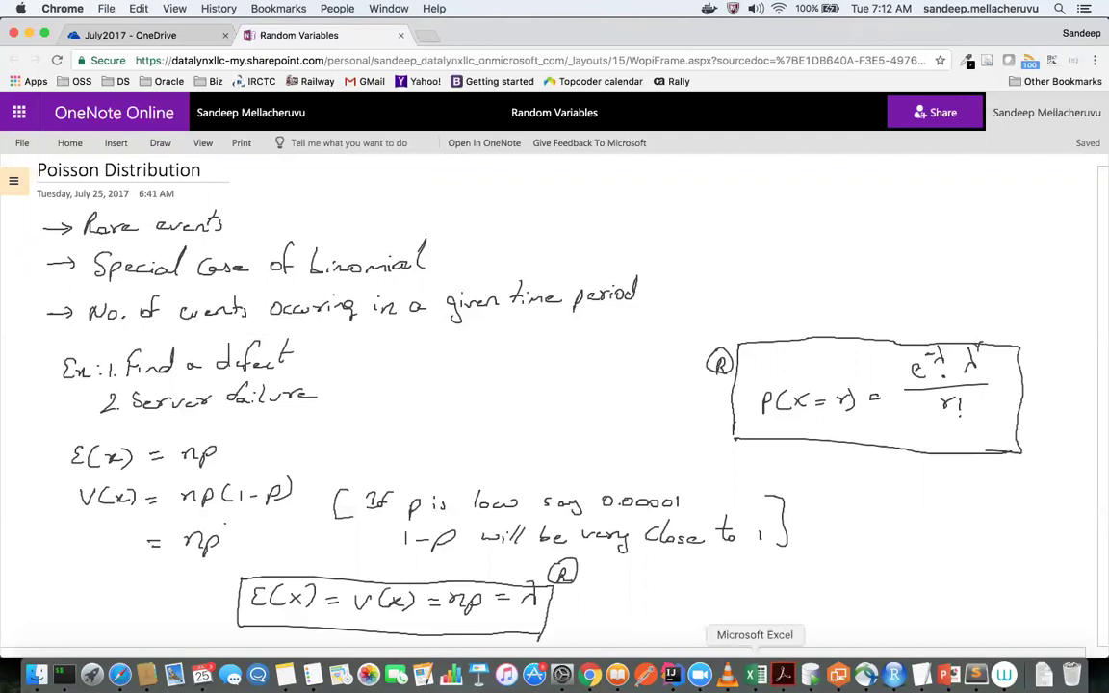
# Switch to Excel, open poisson-bolts.csv from the Datasets folder and widen column A.
pyautogui.click(756, 674)
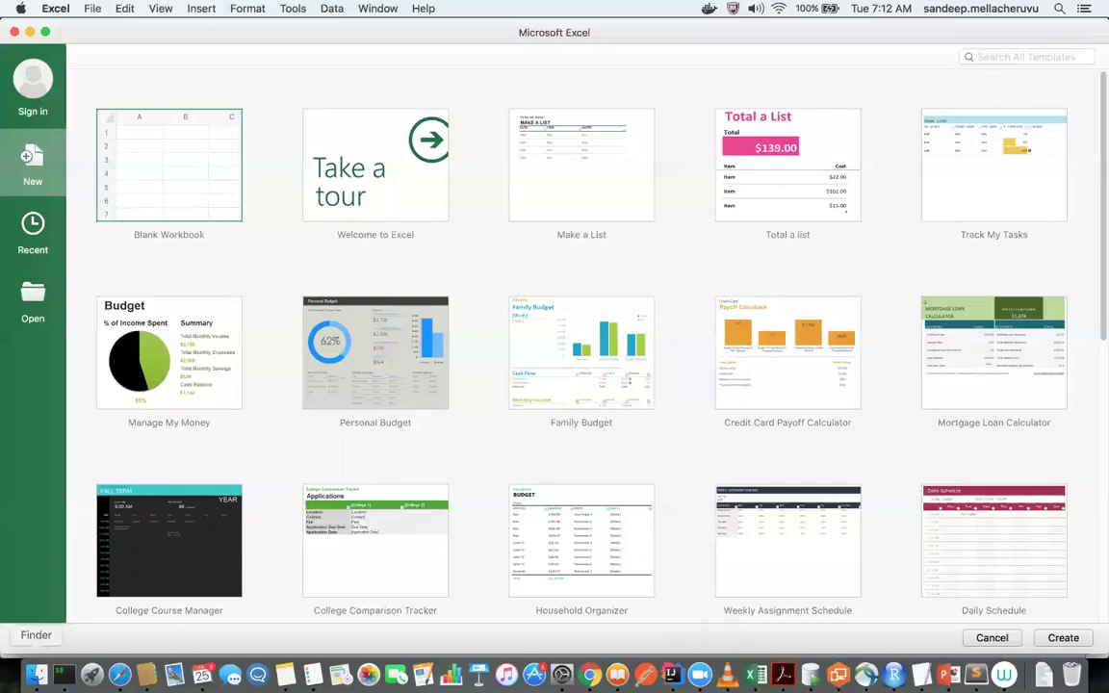
pyautogui.click(36, 674)
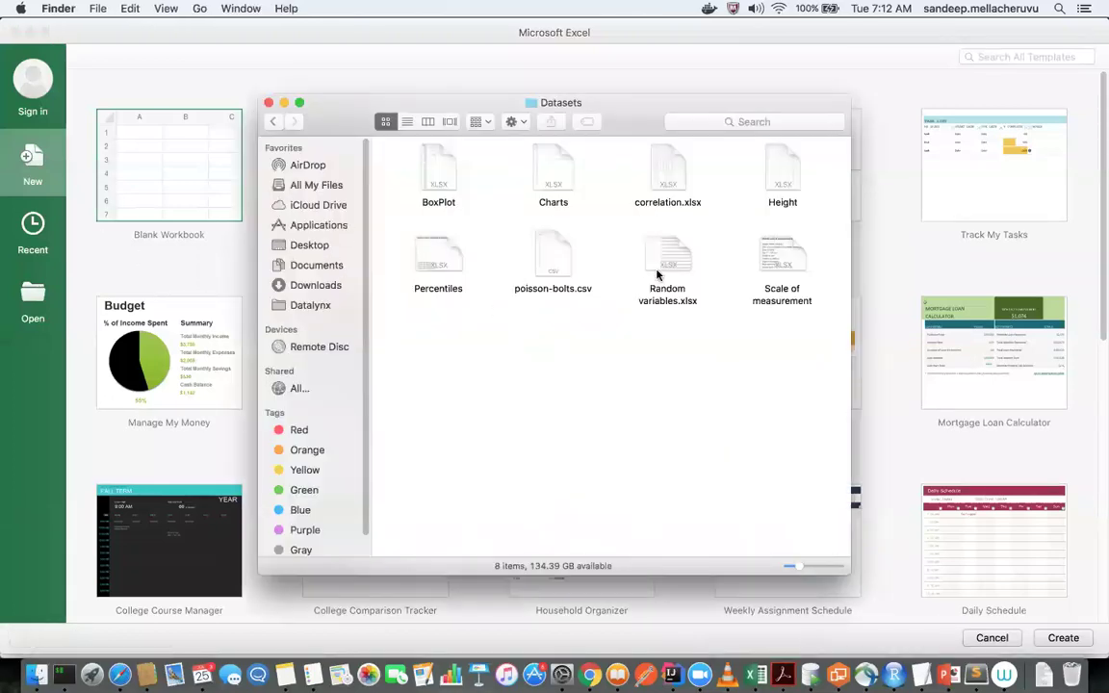
pyautogui.doubleClick(544, 254)
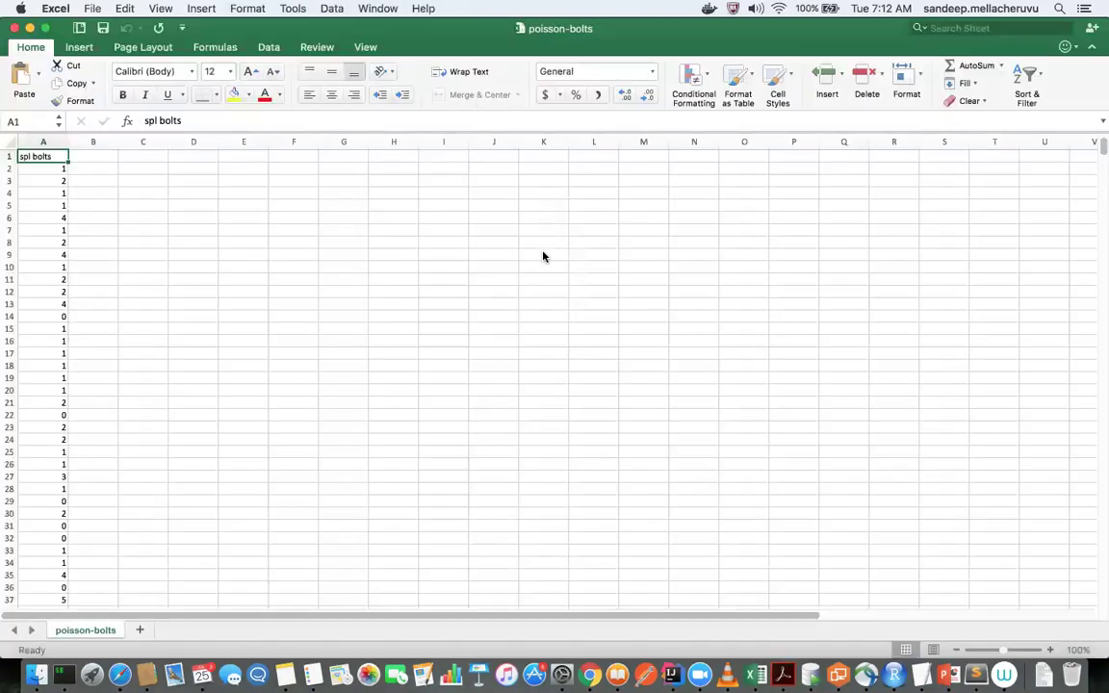
pyautogui.click(37, 169)
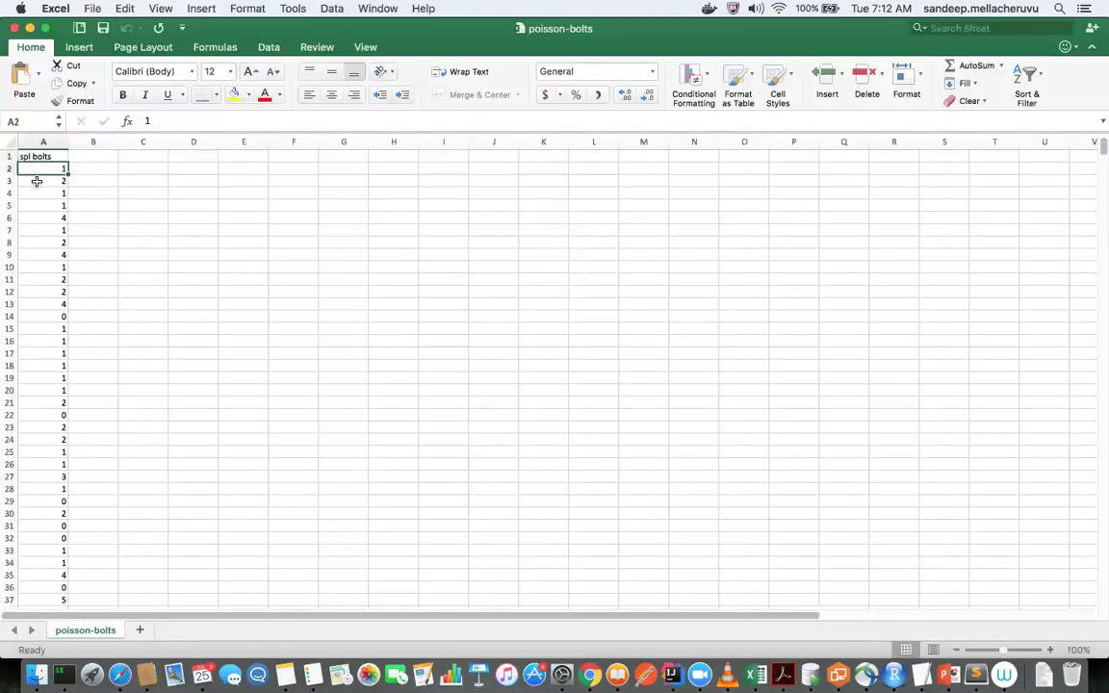
pyautogui.moveTo(68, 141); pyautogui.dragTo(114, 151)
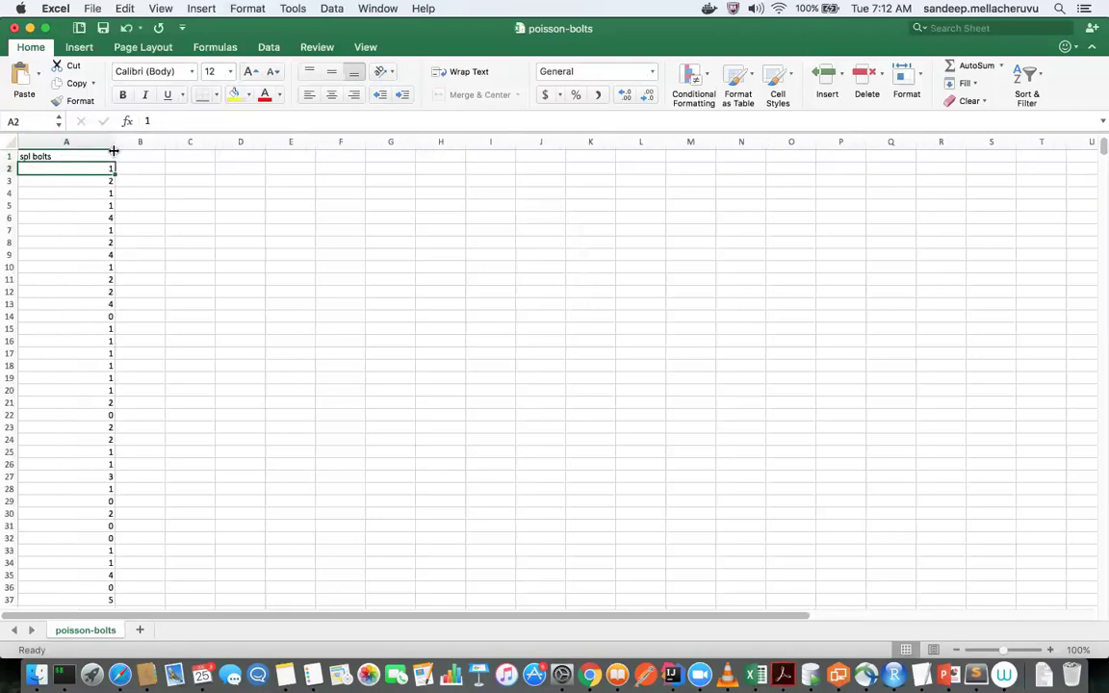
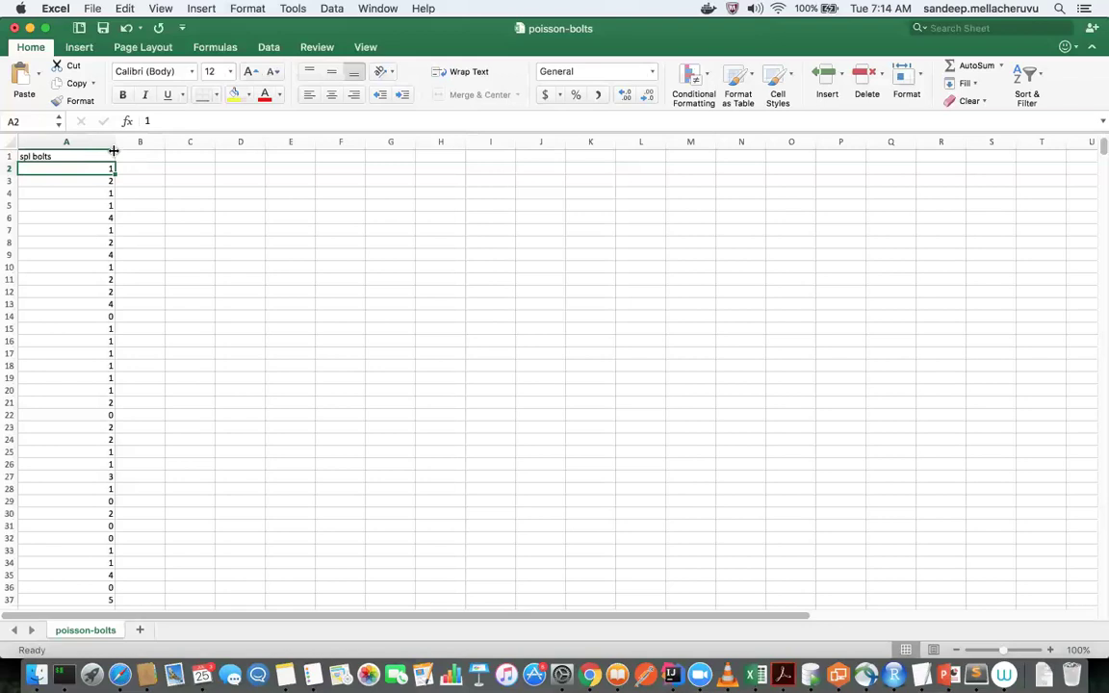
pyautogui.press('super+Tab')
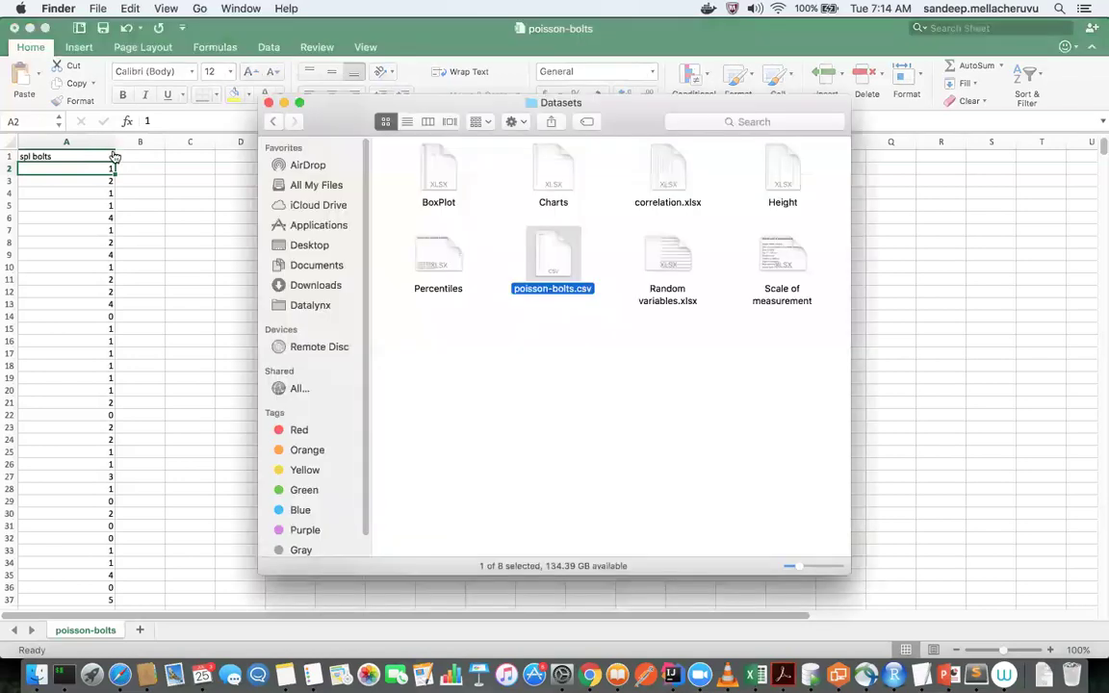
pyautogui.press('super+Tab')
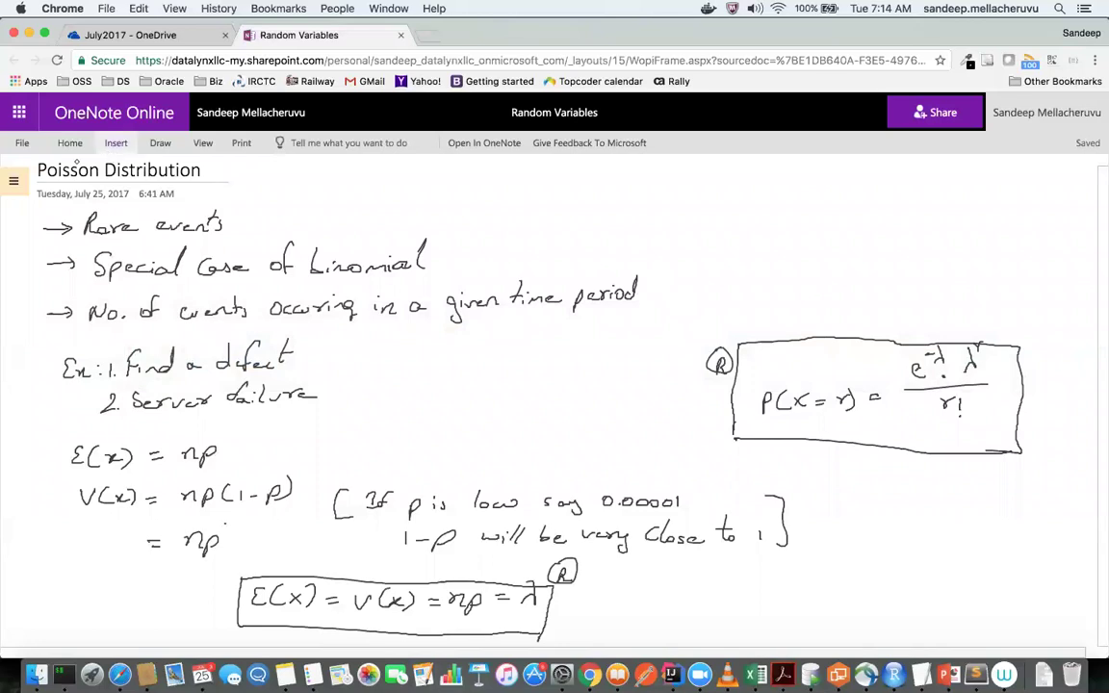
pyautogui.click(14, 184)
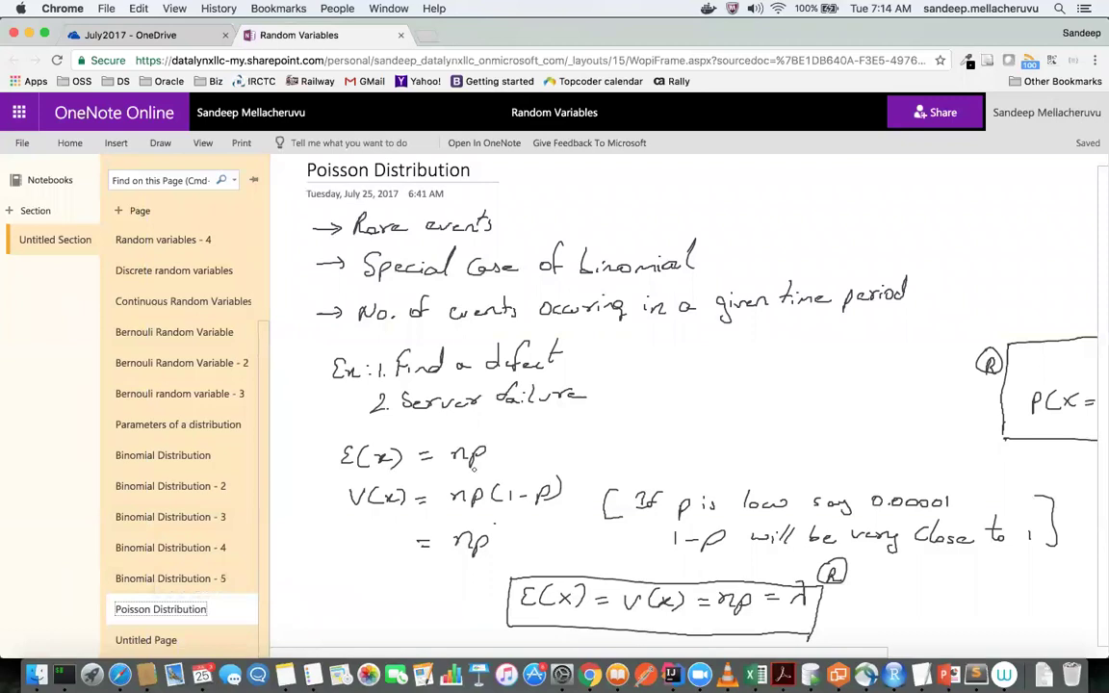
pyautogui.click(252, 182)
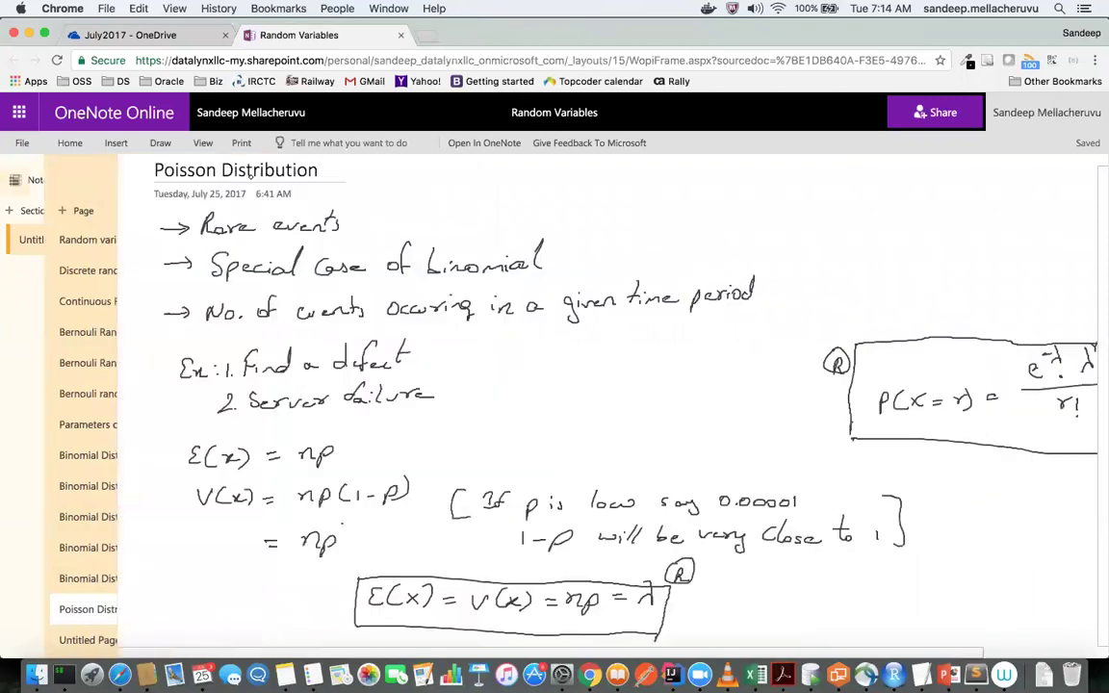
pyautogui.press('super+Tab')
pyautogui.press('super+o')
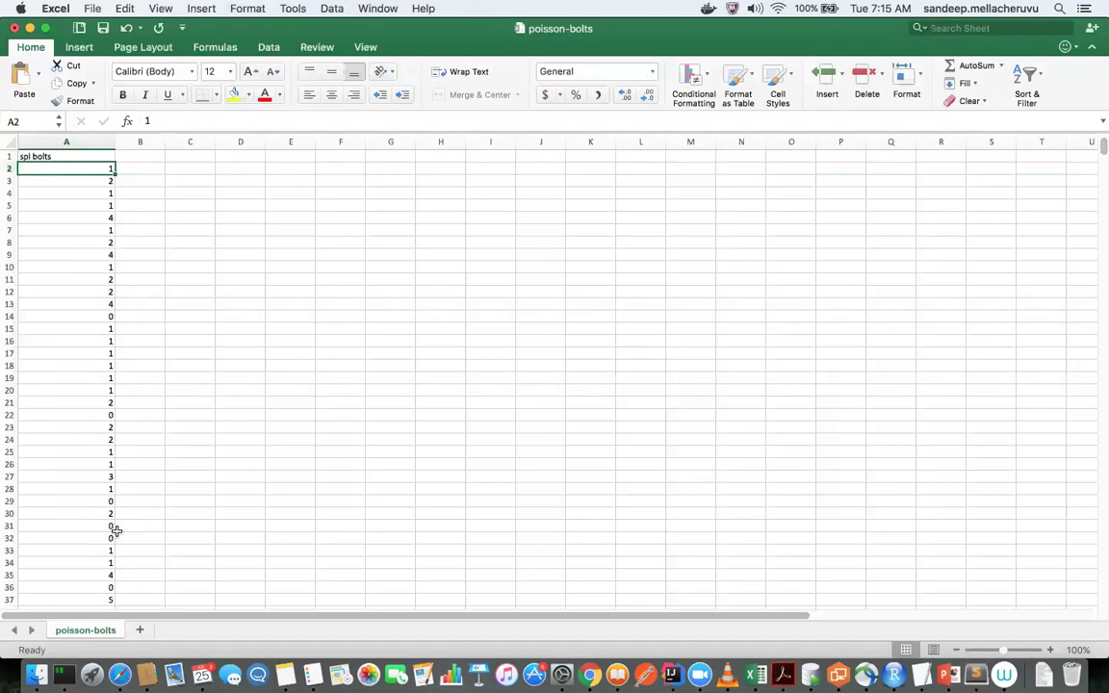
# Return to the OneNote notebook in Chrome and review the Binomial Distribution - 5, - 4 and - 2 pages.
pyautogui.press('super+Tab')
pyautogui.press('super+Tab')
pyautogui.press('Tab')
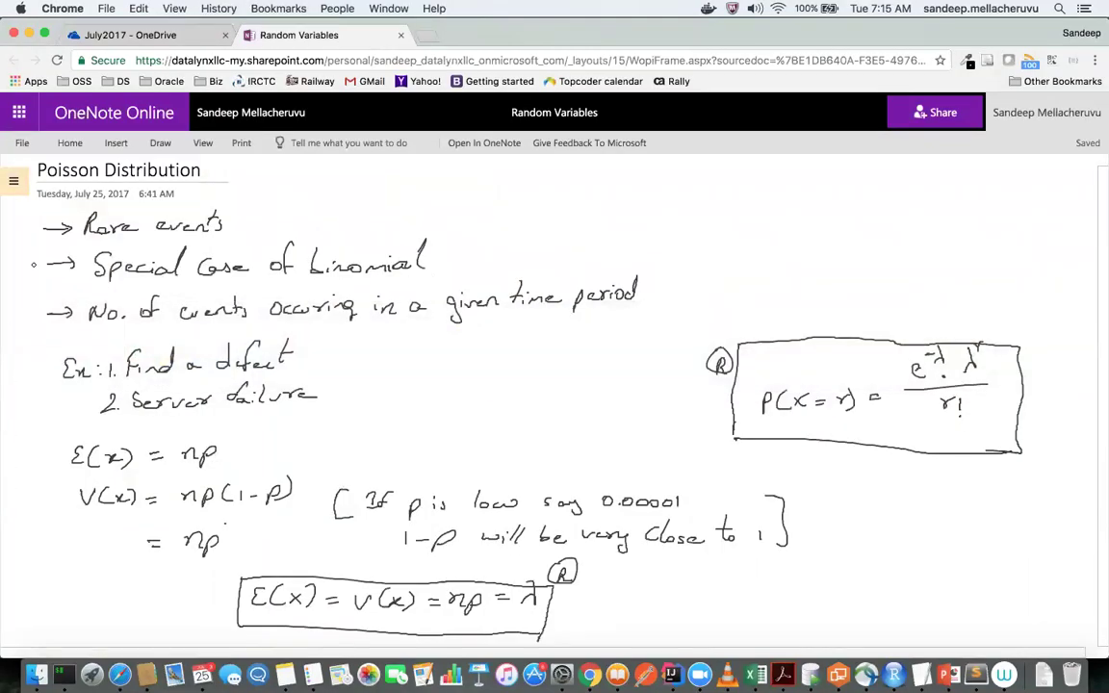
pyautogui.click(14, 181)
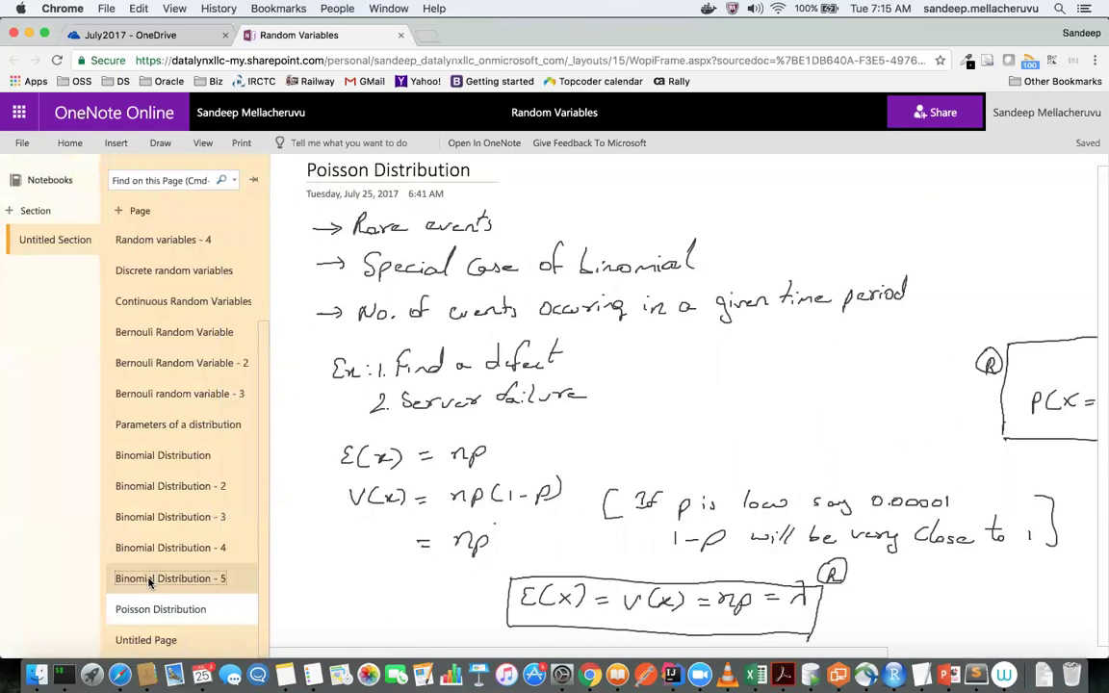
pyautogui.click(144, 579)
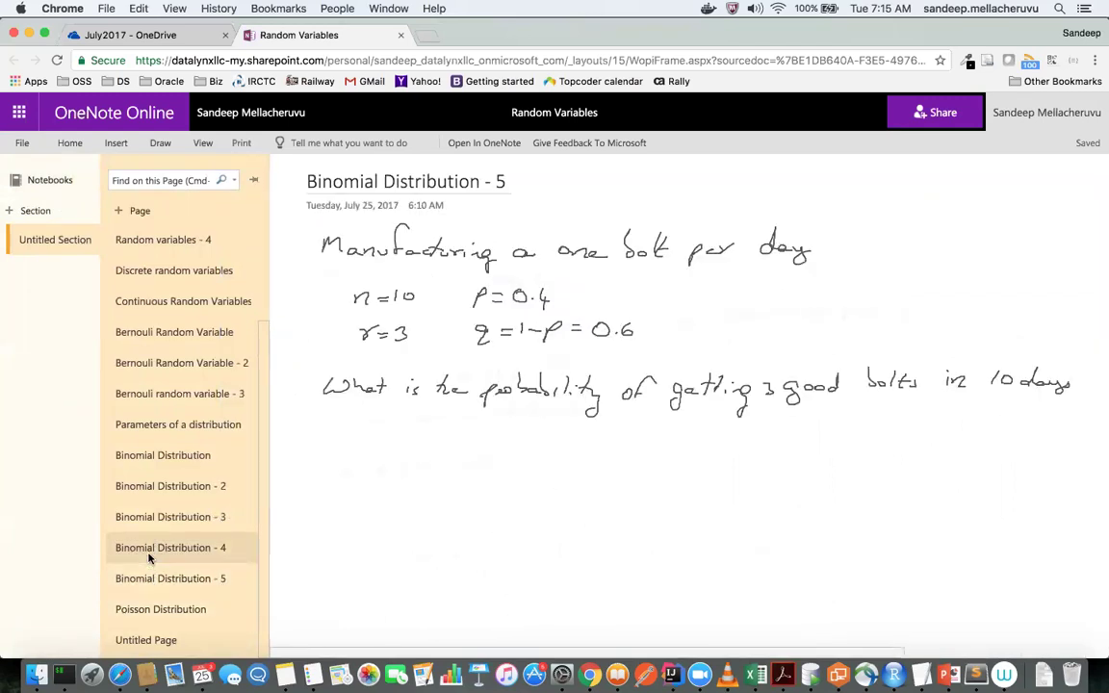
pyautogui.click(149, 557)
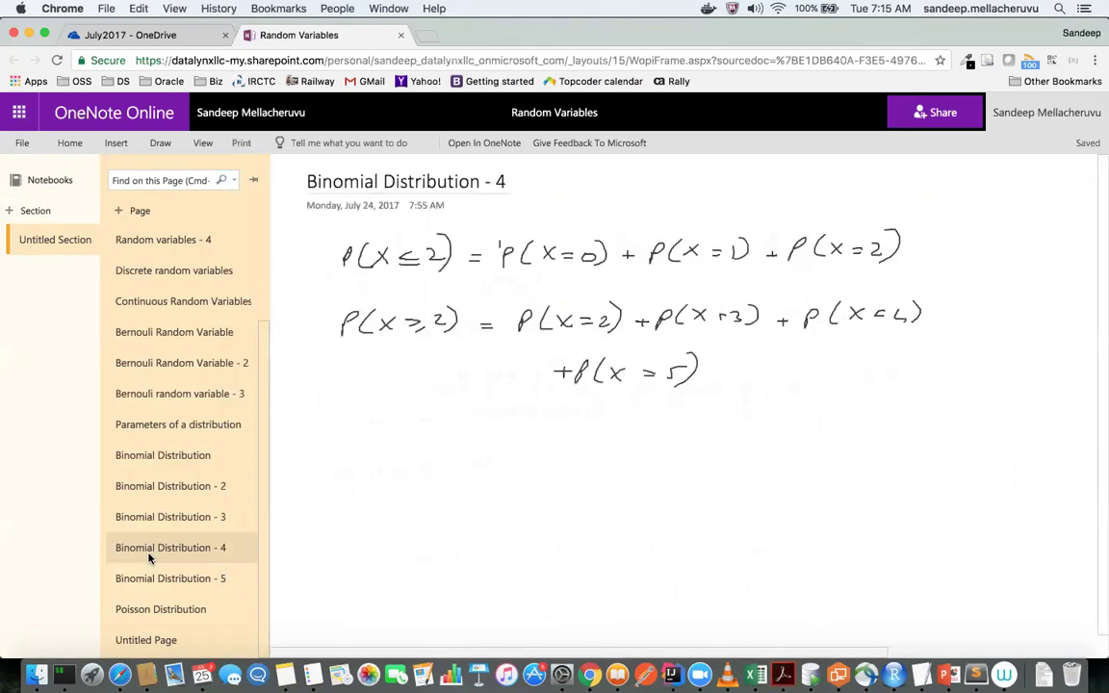
pyautogui.click(152, 491)
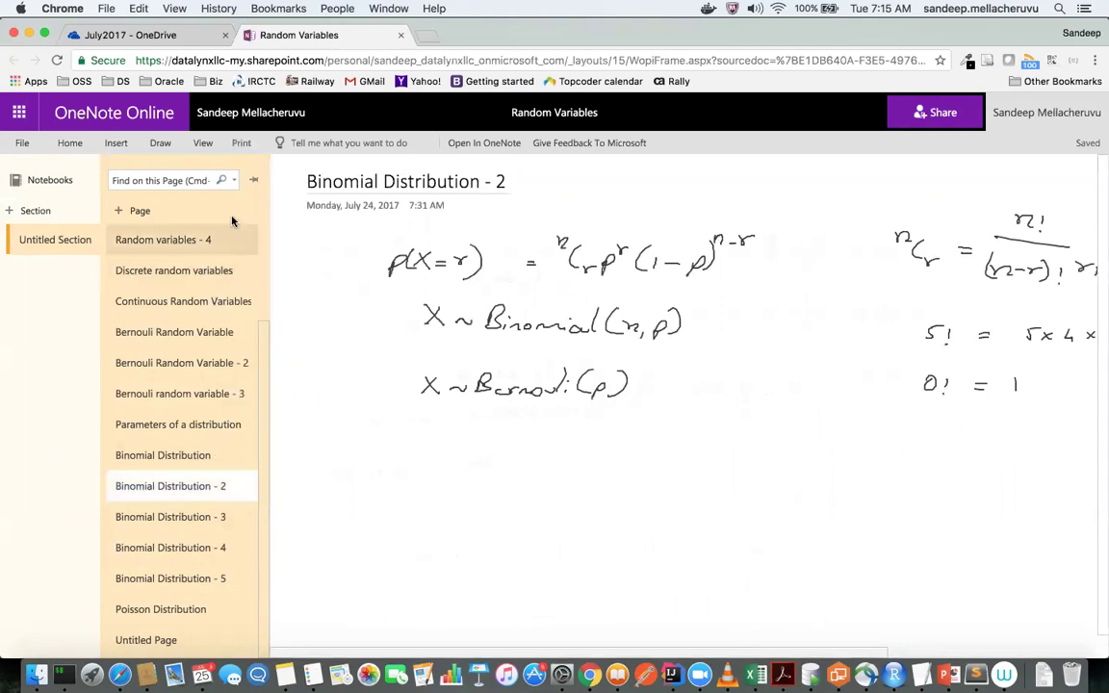
pyautogui.click(255, 180)
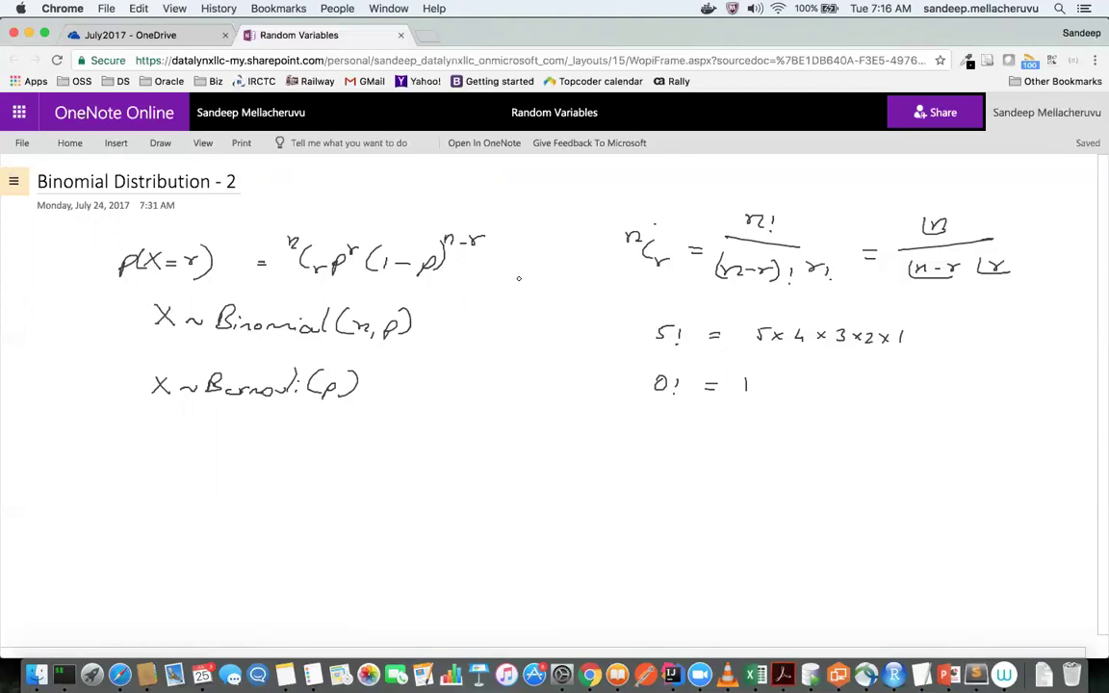
# Reopen the Poisson Distribution page and hide the page list.
pyautogui.click(23, 189)
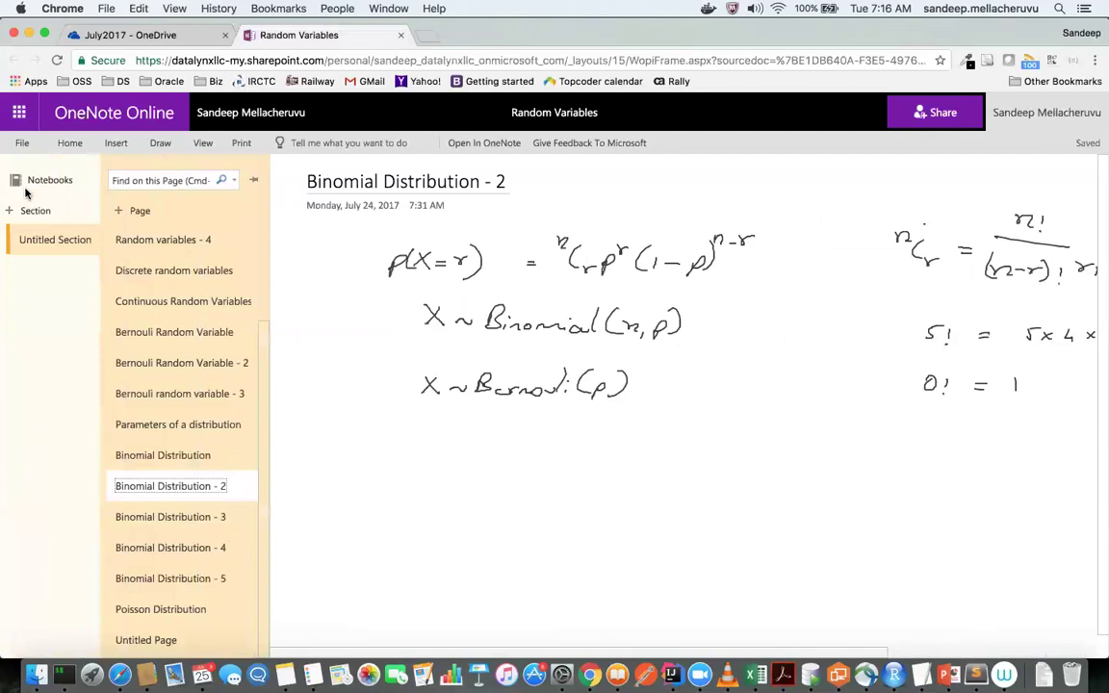
pyautogui.click(139, 610)
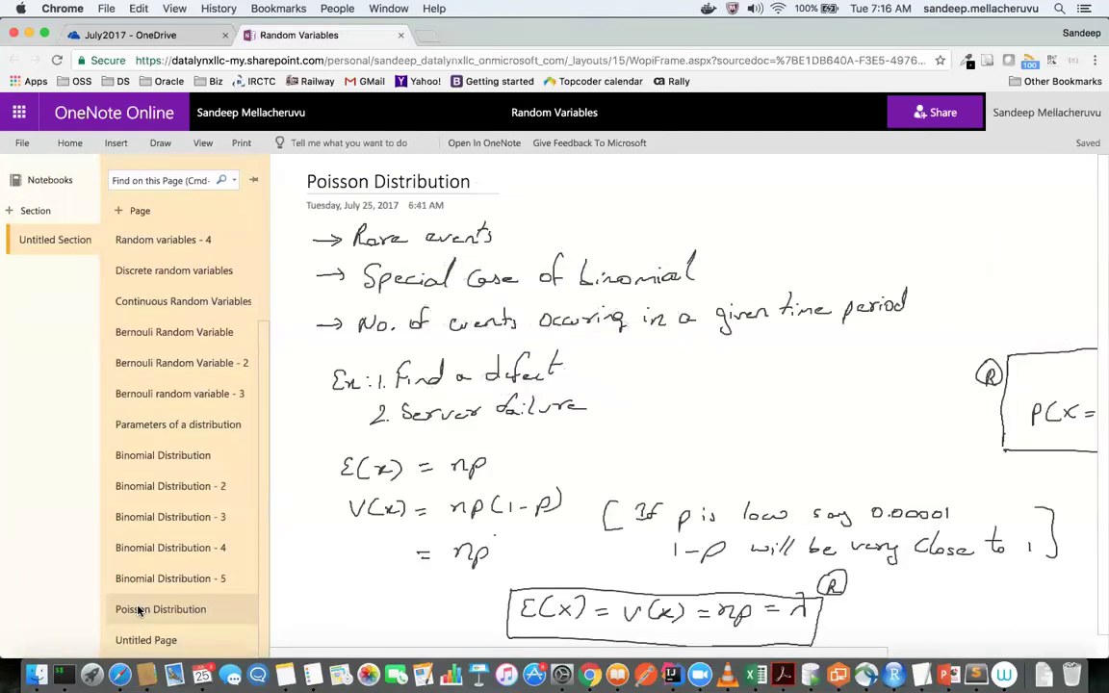
pyautogui.click(253, 179)
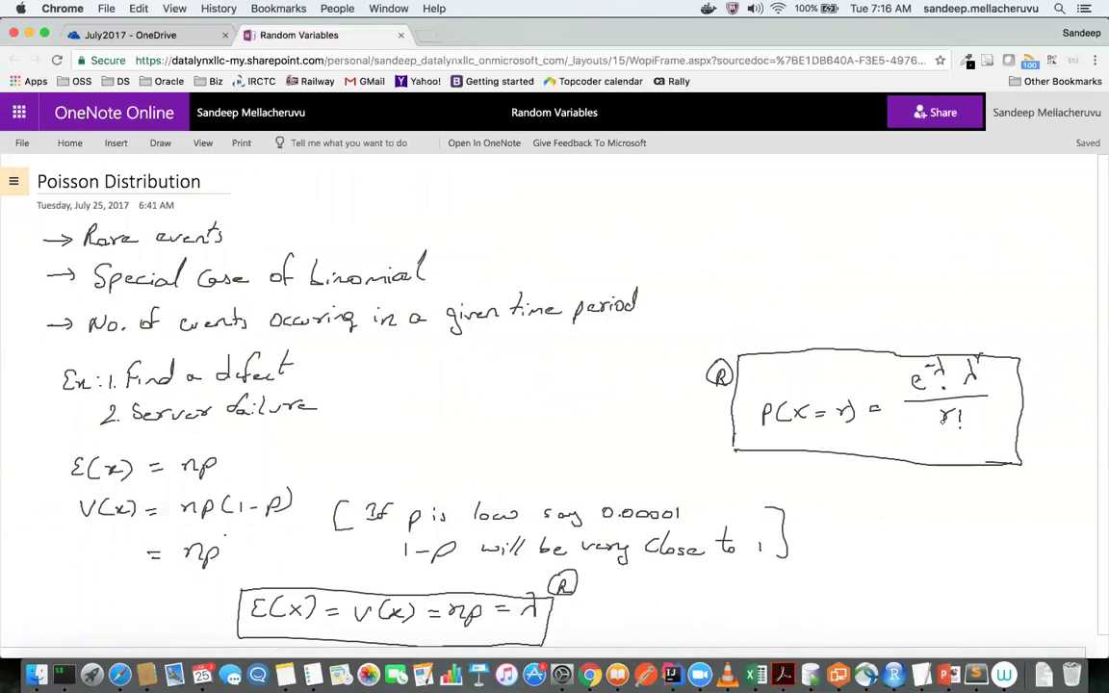
pyautogui.moveTo(950, 416); pyautogui.dragTo(959, 409)
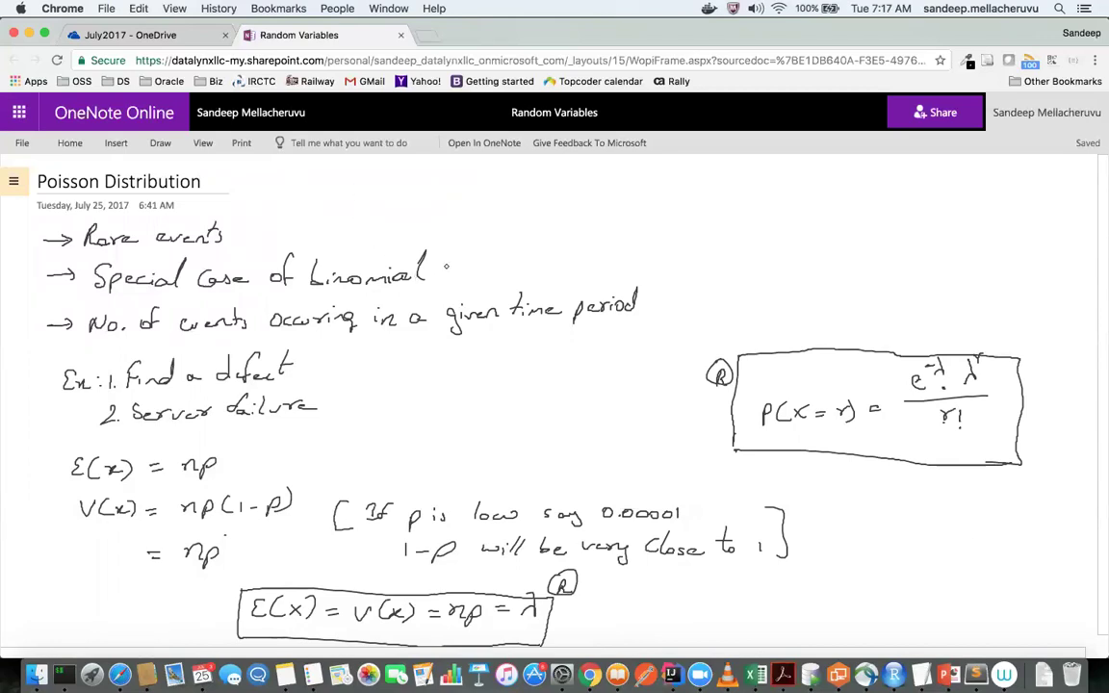
# Handwrite and underline 100% in the blank area above the bullet notes.
pyautogui.moveTo(446, 274); pyautogui.dragTo(461, 274)
pyautogui.press('super+z')
pyautogui.moveTo(591, 198)
pyautogui.mouseDown()
pyautogui.moveTo(591, 214)
pyautogui.moveTo(601, 201)
pyautogui.mouseUp()
pyautogui.moveTo(615, 200); pyautogui.dragTo(632, 226)
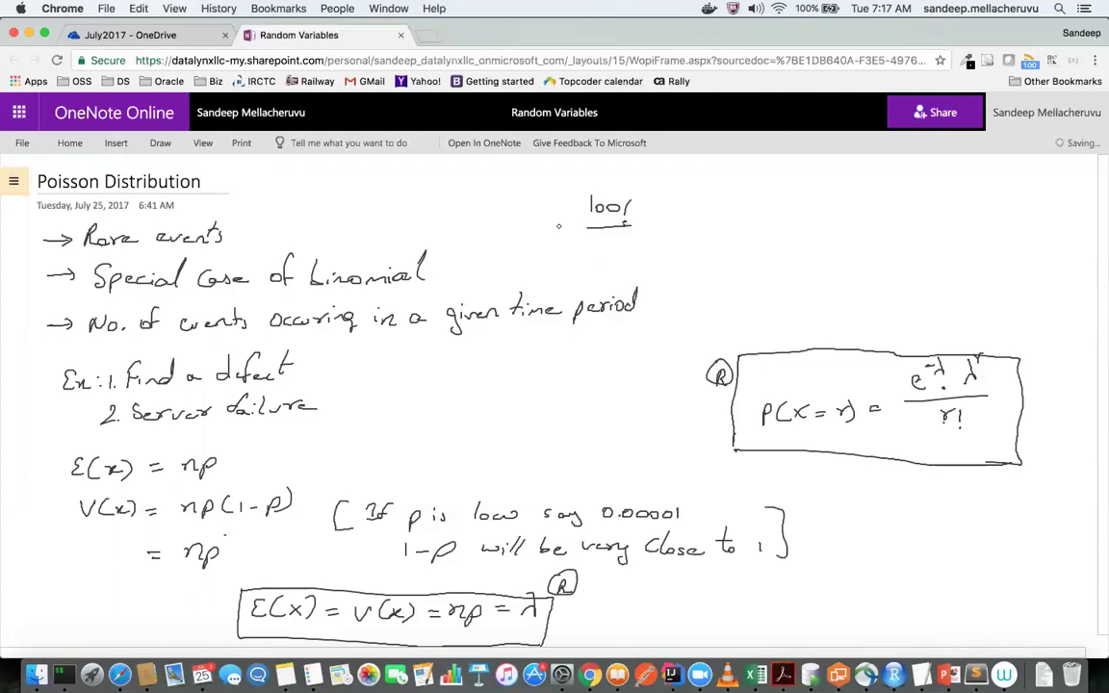
# Erase the handwritten 100% with its underline, switch back to the Pen and collapse the ribbon.
pyautogui.click(166, 143)
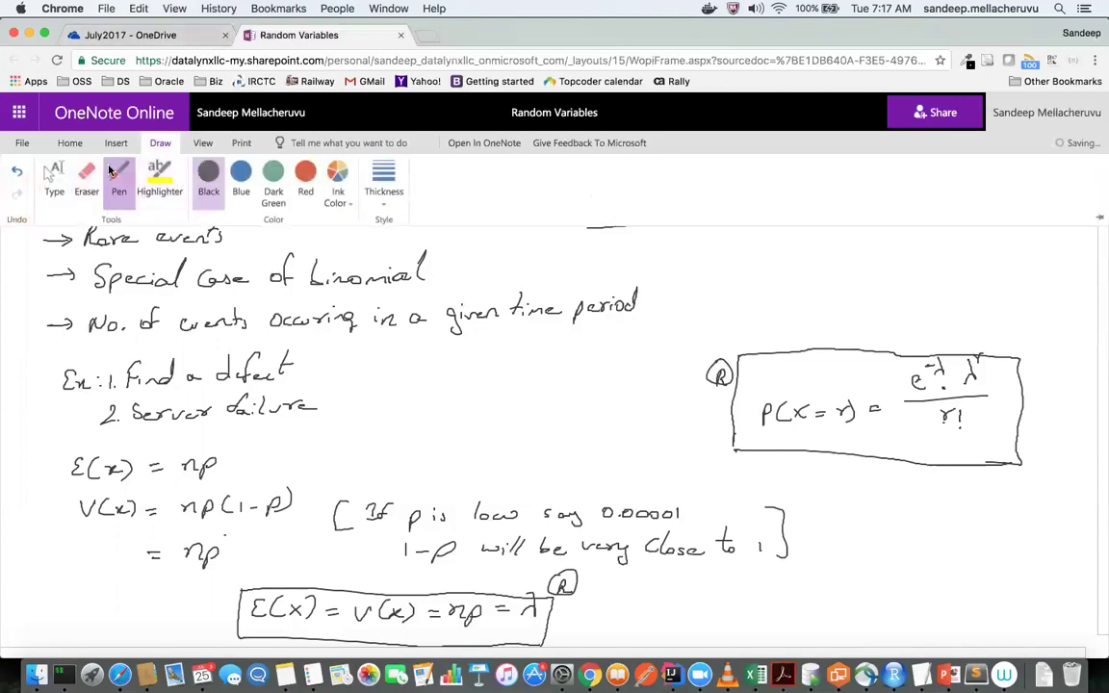
pyautogui.scroll(2, 385, 385)
pyautogui.click(87, 178)
pyautogui.moveTo(640, 287); pyautogui.dragTo(591, 276)
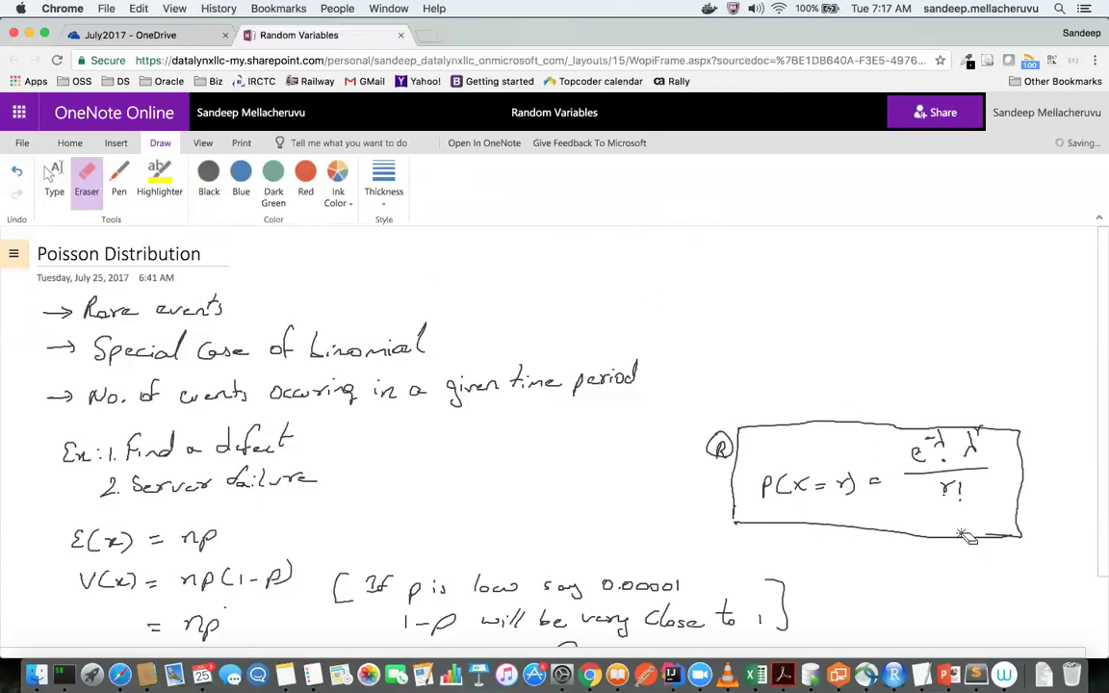
pyautogui.click(118, 181)
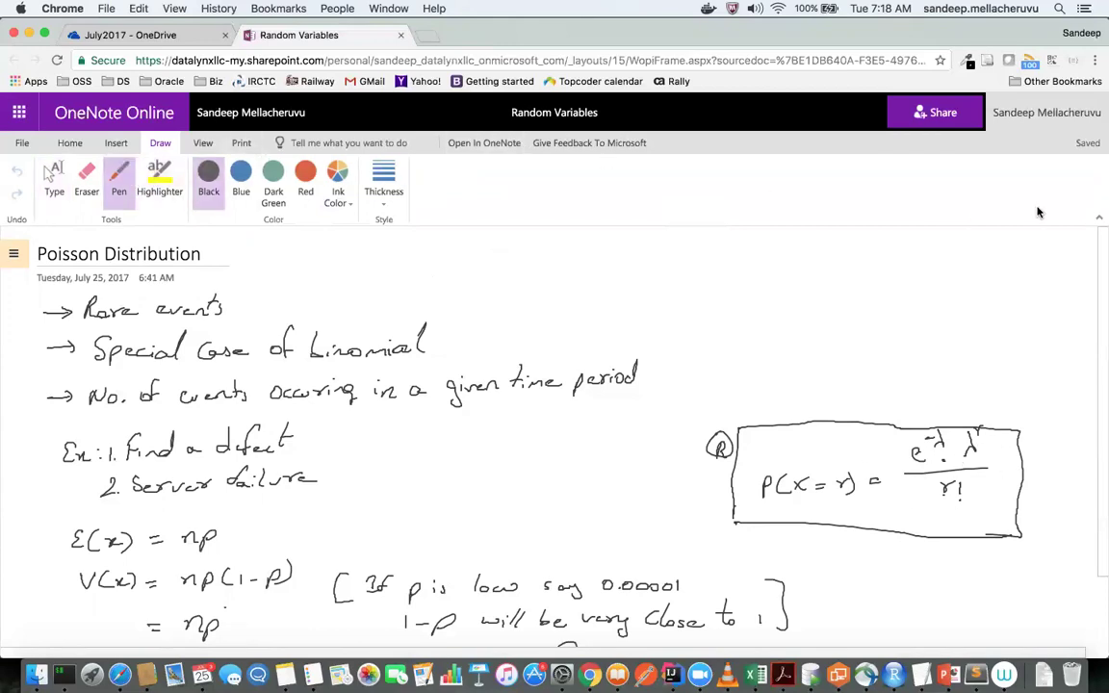
pyautogui.click(1097, 218)
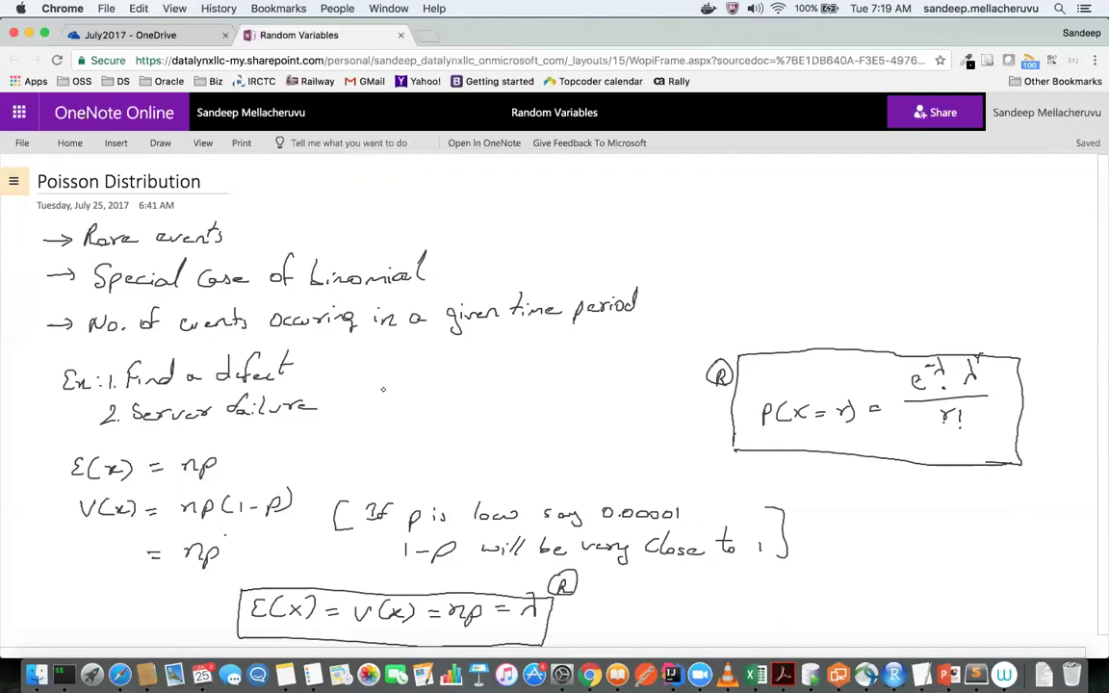
# Underline P(X = r) in the boxed formula, and undo the trial underline drawn under "p is low".
pyautogui.moveTo(760, 434); pyautogui.dragTo(852, 423)
pyautogui.moveTo(408, 528); pyautogui.dragTo(518, 520)
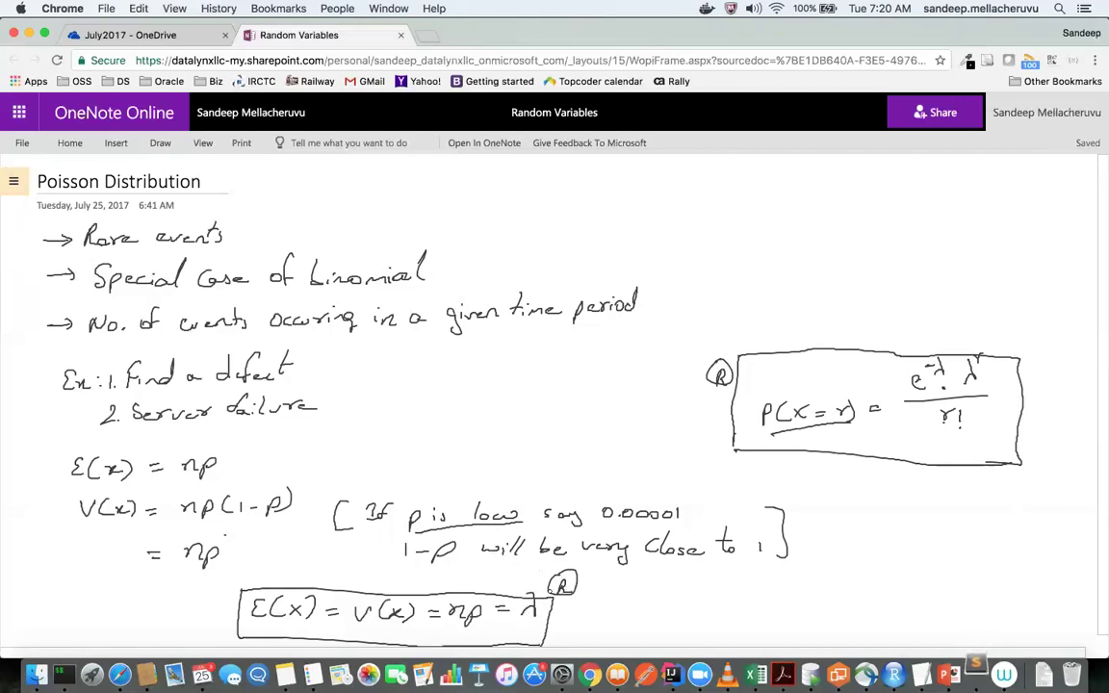
pyautogui.press('super+z')
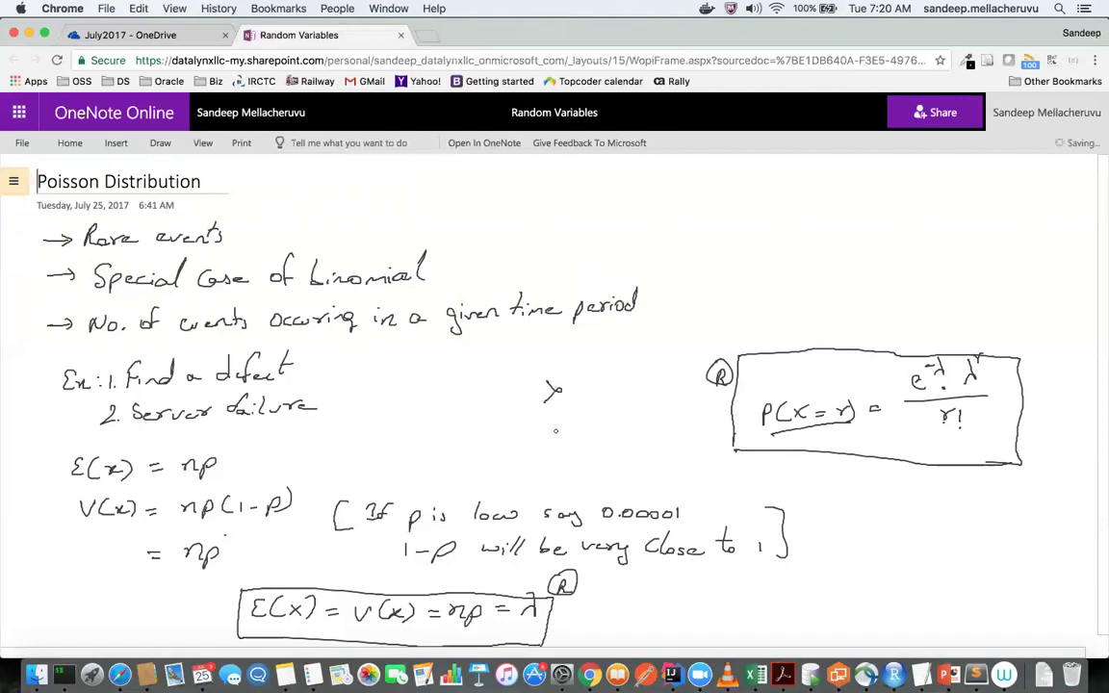
# Handwrite λ = 2 with np = 2 below it, in the space between the examples and the boxed formula.
pyautogui.moveTo(546, 399); pyautogui.dragTo(536, 412)
pyautogui.moveTo(556, 391)
pyautogui.mouseDown()
pyautogui.moveTo(587, 388)
pyautogui.moveTo(595, 403)
pyautogui.mouseUp()
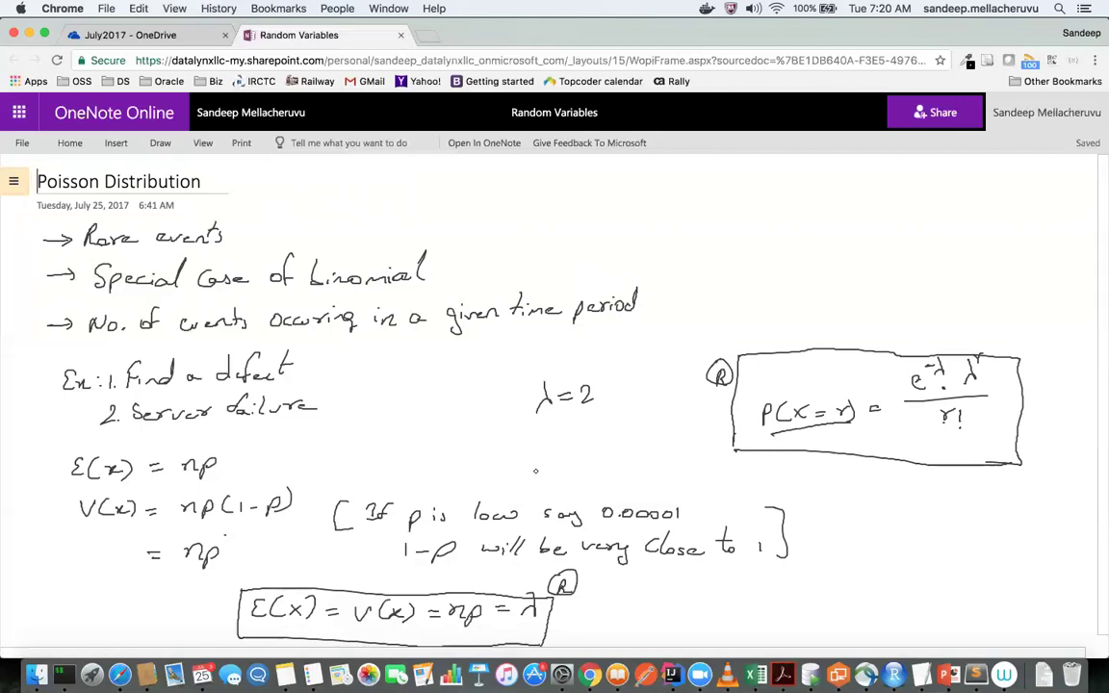
pyautogui.moveTo(527, 428); pyautogui.dragTo(542, 439)
pyautogui.moveTo(547, 432)
pyautogui.mouseDown()
pyautogui.moveTo(551, 445)
pyautogui.moveTo(582, 420)
pyautogui.mouseUp()
pyautogui.moveTo(566, 429); pyautogui.dragTo(613, 433)
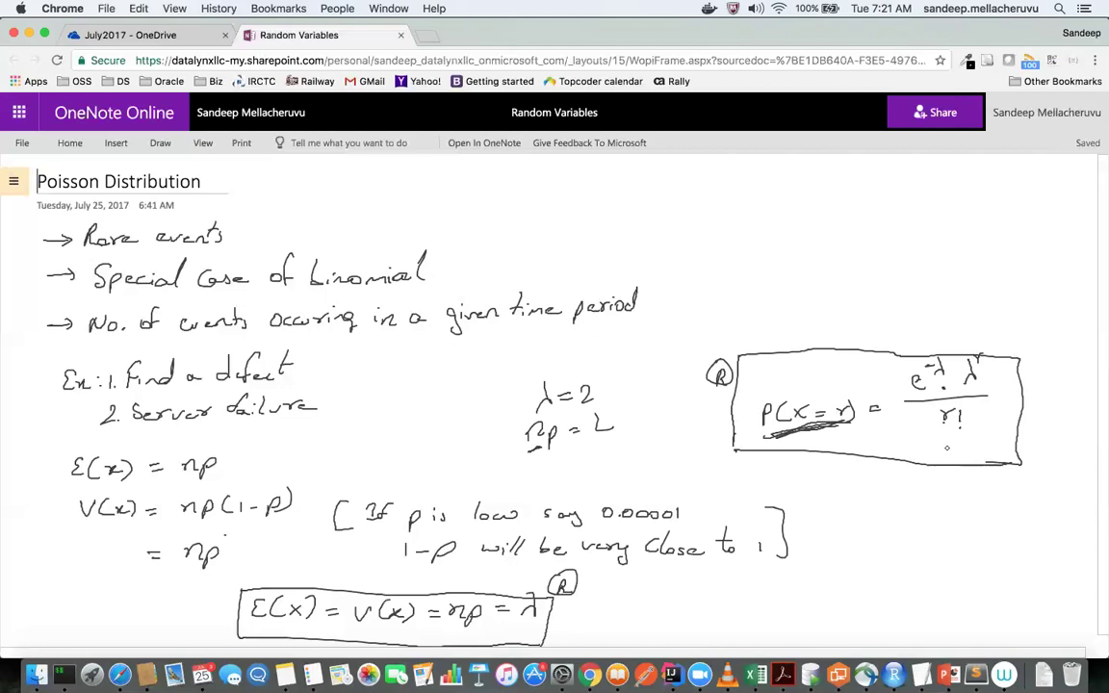
# Underline r! in the boxed formula and the value 0.00001 in the bracketed note.
pyautogui.moveTo(930, 445); pyautogui.dragTo(971, 440)
pyautogui.moveTo(605, 526); pyautogui.dragTo(665, 522)
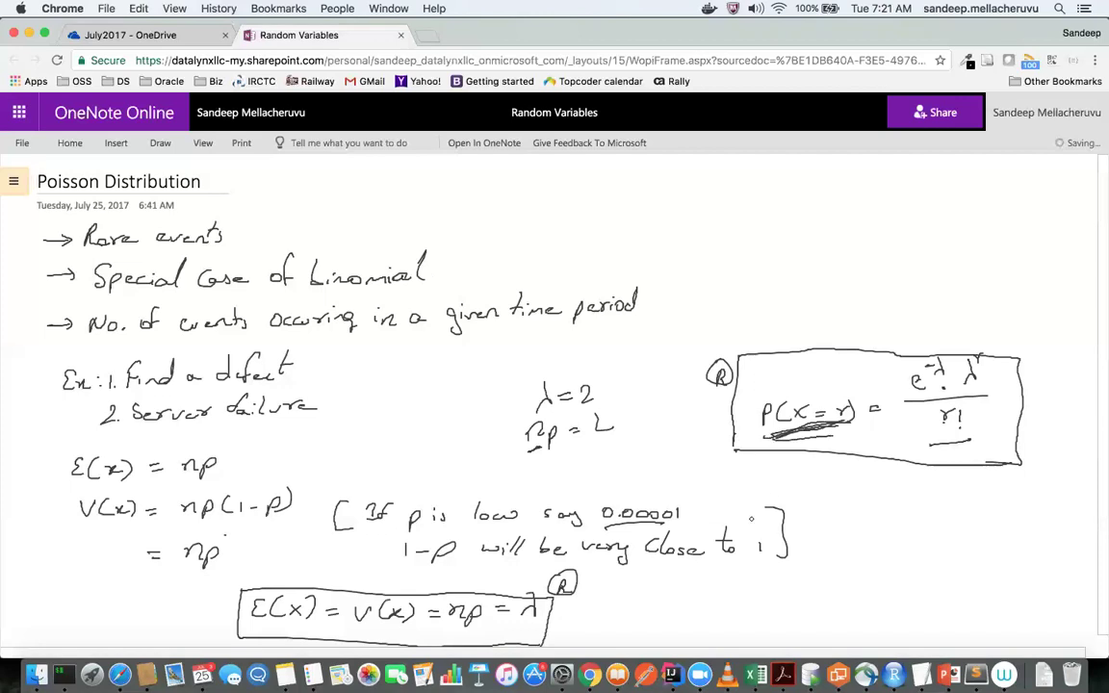
pyautogui.moveTo(621, 522)
pyautogui.mouseDown()
pyautogui.moveTo(679, 521)
pyautogui.moveTo(621, 527)
pyautogui.mouseUp()
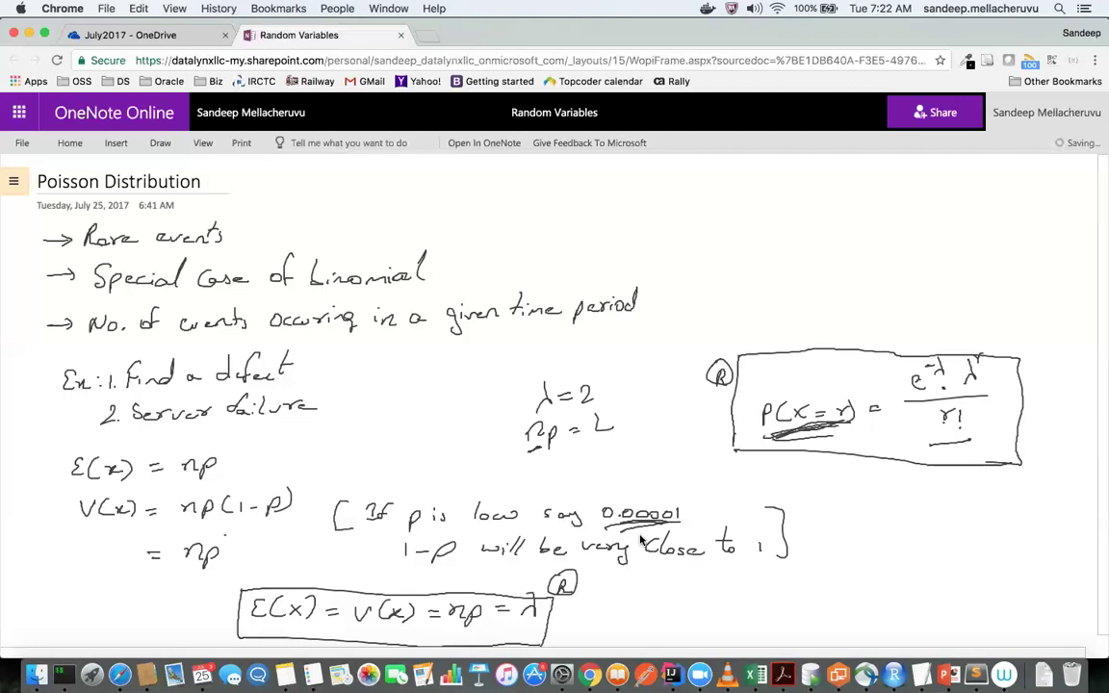
# Undo the underlines below 0.00001 and r!, the extra strokes below P(X = r), and the handwritten λ = 2 and np = 2.
pyautogui.hotkey('ctrl', 'z')
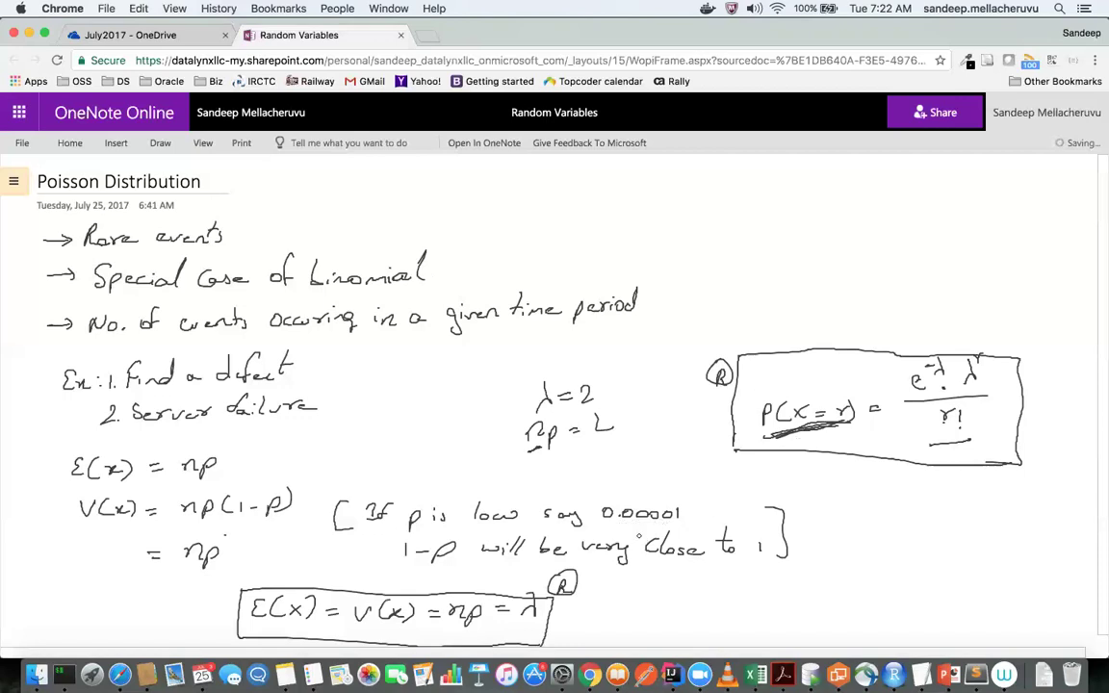
pyautogui.hotkey('ctrl', 'z')
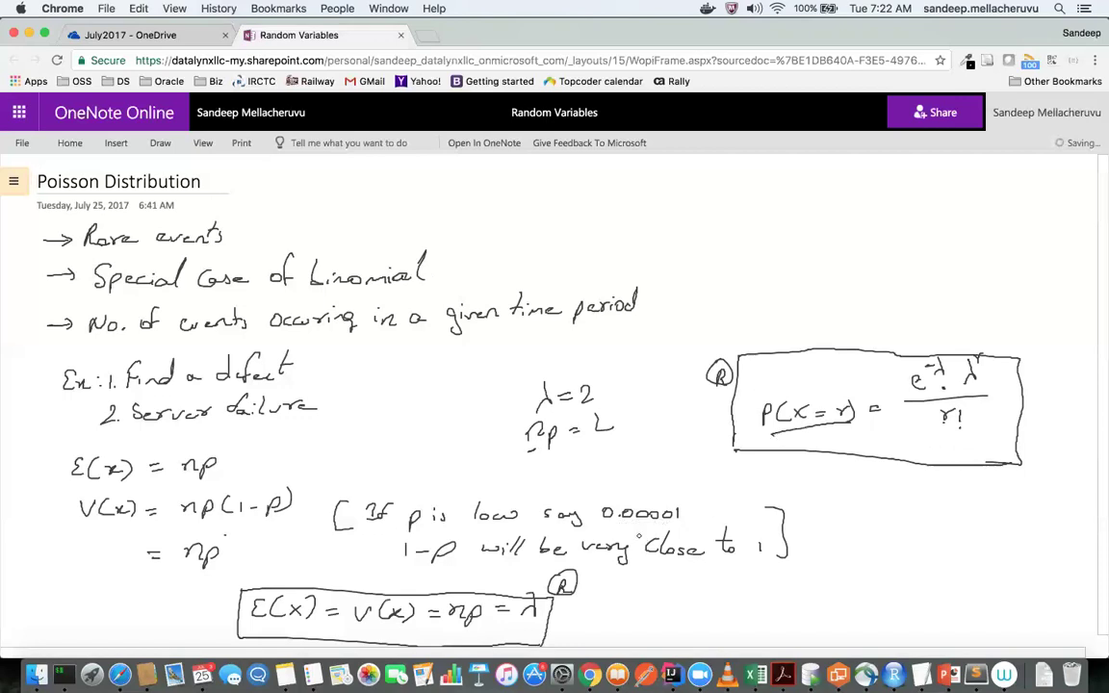
pyautogui.hotkey('ctrl', 'z')
pyautogui.hotkey('ctrl', 'z')
pyautogui.hotkey('ctrl', 'z')
pyautogui.hotkey('ctrl', 'z')
pyautogui.hotkey('ctrl', 'z')
pyautogui.hotkey('ctrl', 'z')
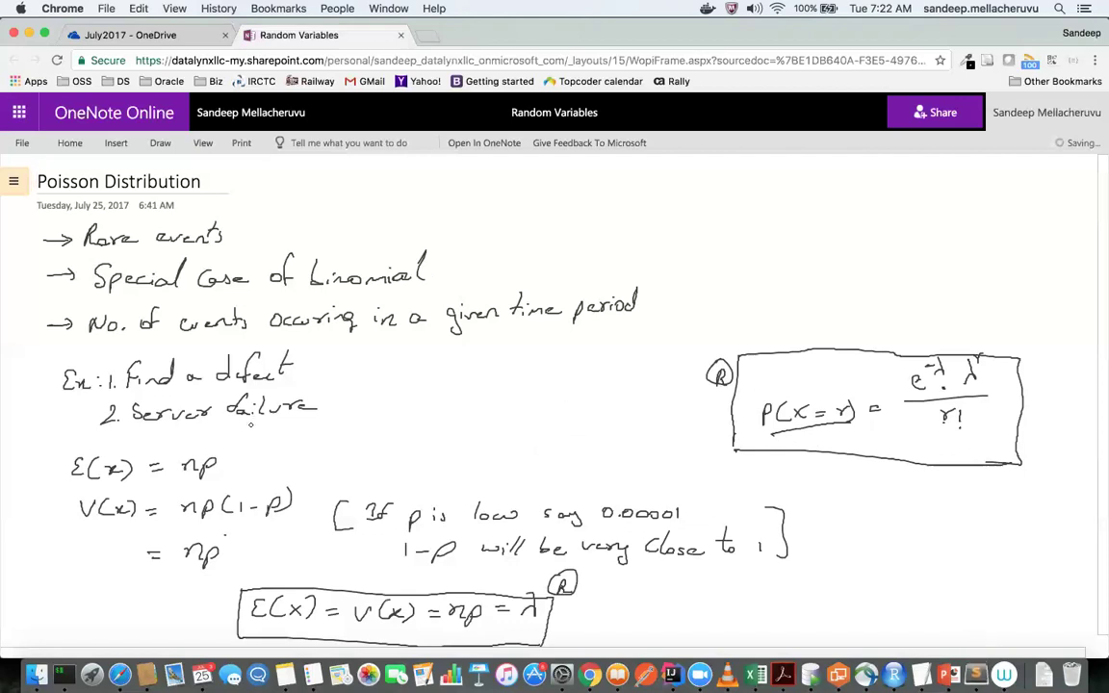
# Erase the underline below P(X = r) and redraw the erased sides of the formula box with the black Pen.
pyautogui.click(160, 143)
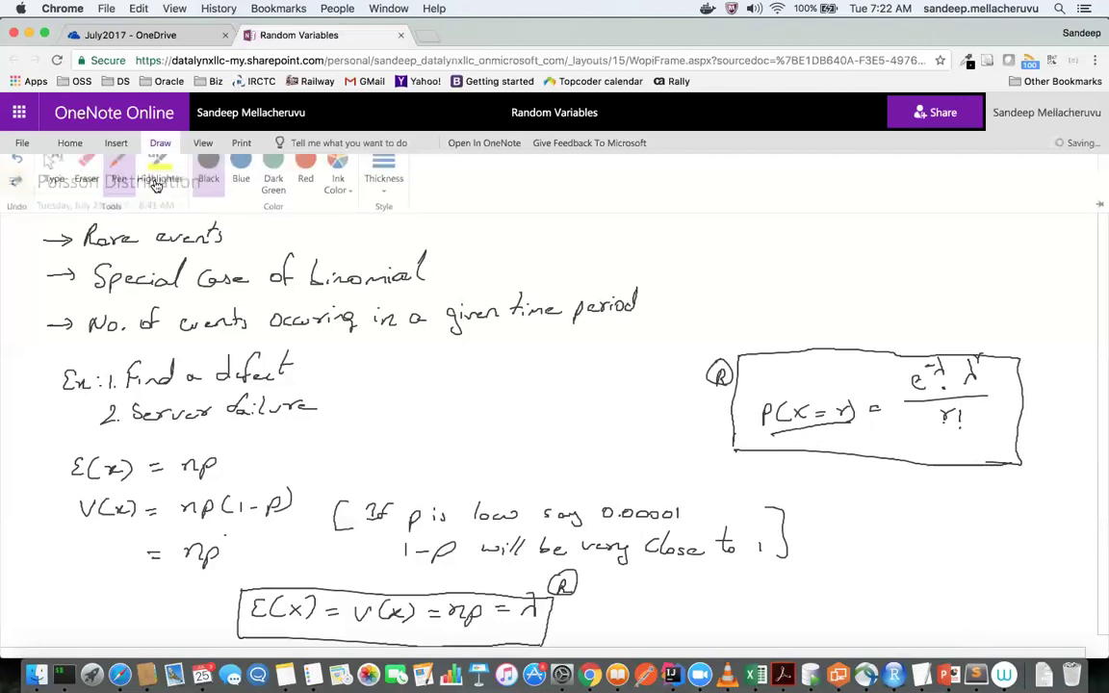
pyautogui.click(87, 183)
pyautogui.scroll(1, 570, 320)
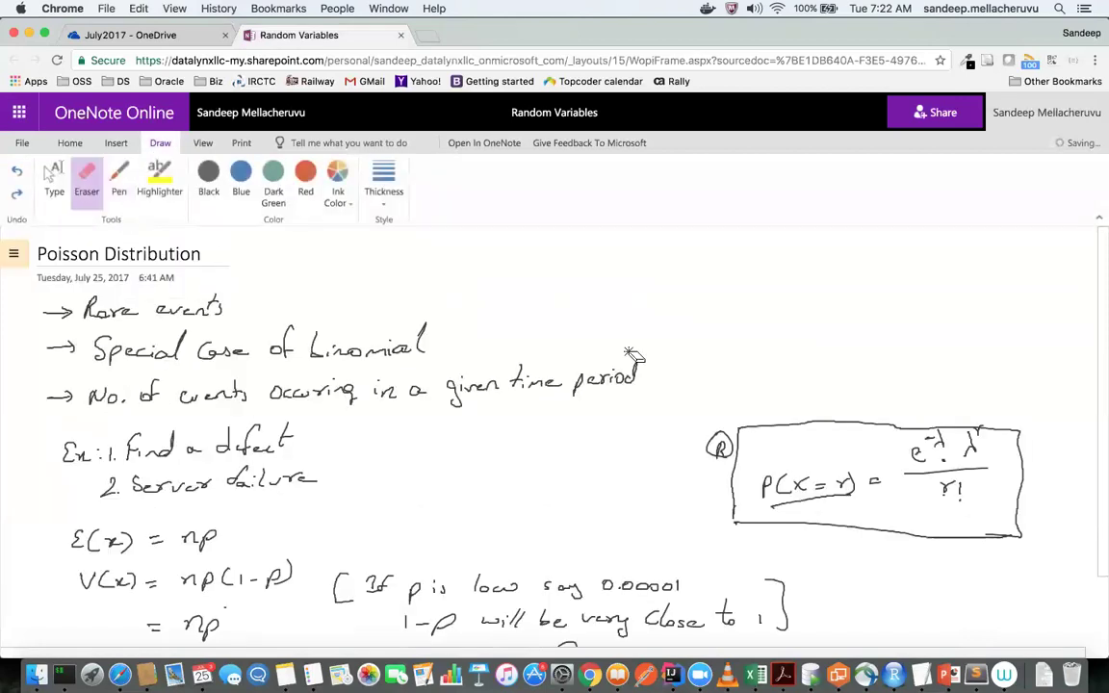
pyautogui.moveTo(794, 500); pyautogui.dragTo(717, 448)
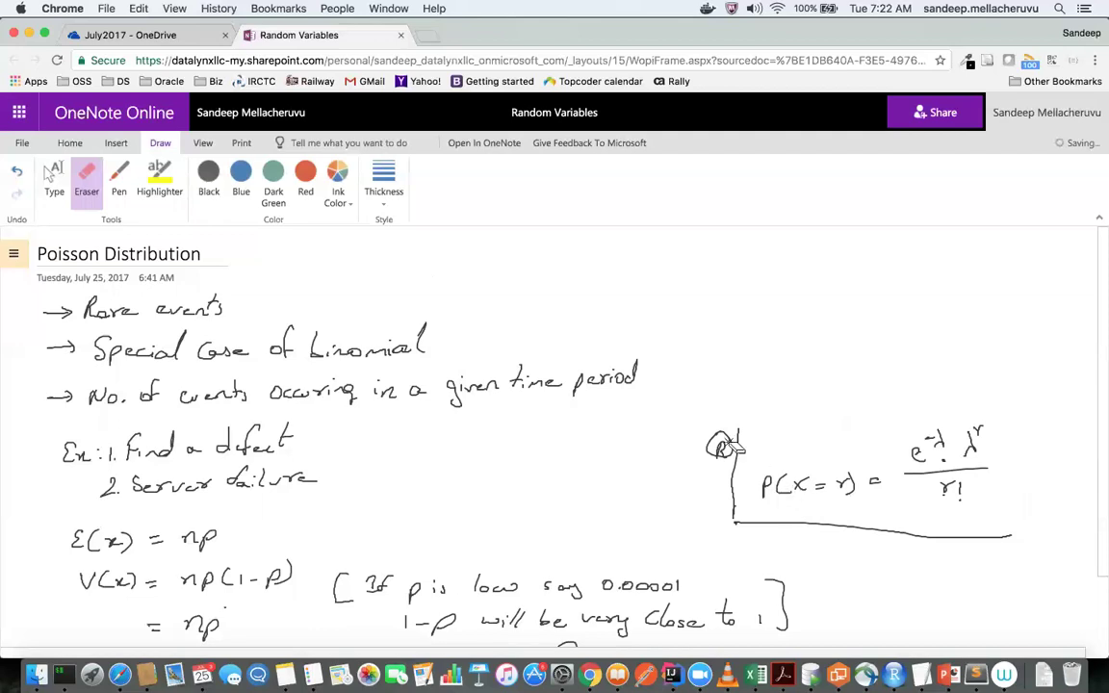
pyautogui.click(120, 181)
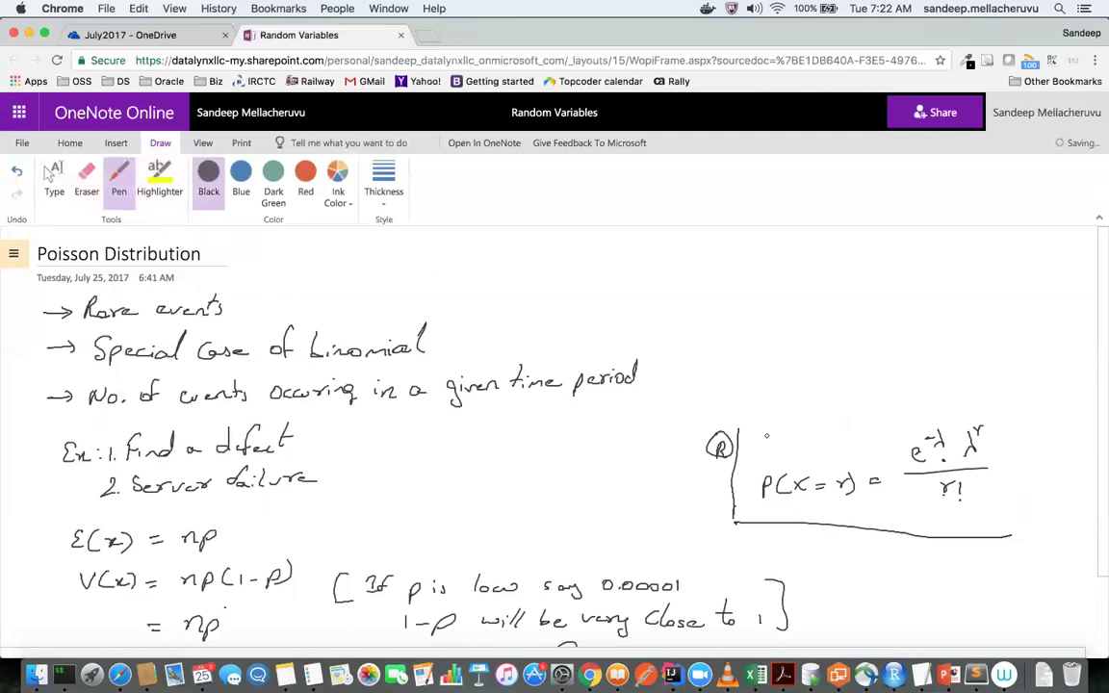
pyautogui.moveTo(741, 425)
pyautogui.mouseDown()
pyautogui.moveTo(1008, 409)
pyautogui.moveTo(1002, 534)
pyautogui.mouseUp()
# Switch to the poisson-bolts workbook in Excel and examine the spl bolts column down to its last entry in A1001.
pyautogui.press('super+Tab')
pyautogui.press('super+Tab')
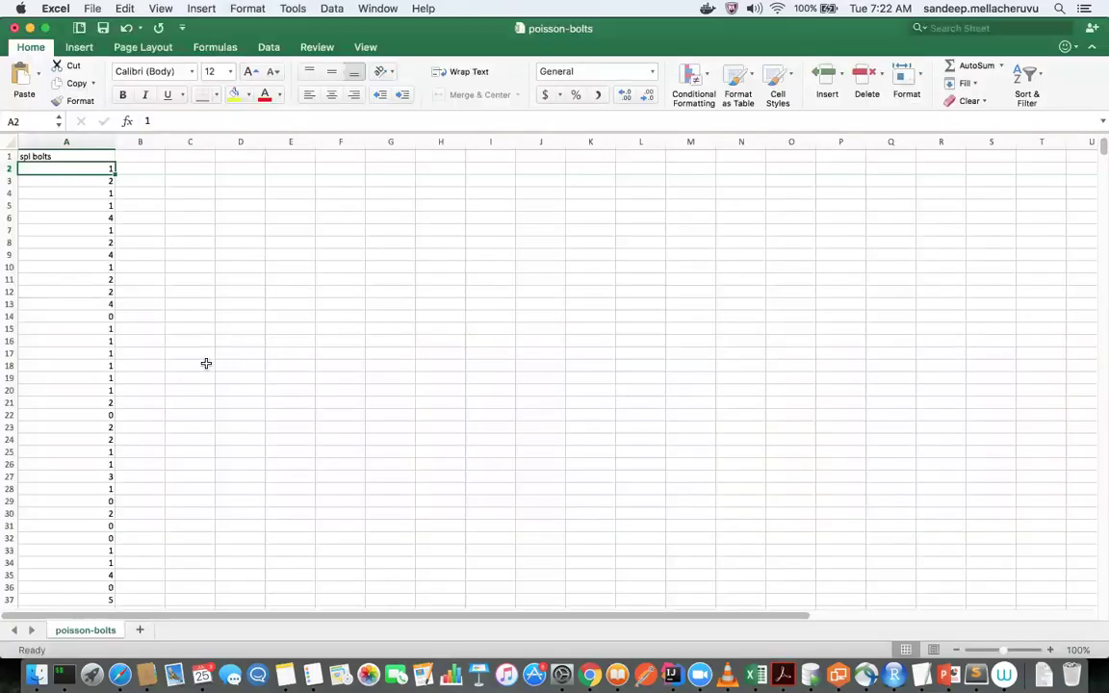
pyautogui.scroll(-20, 227, 377)
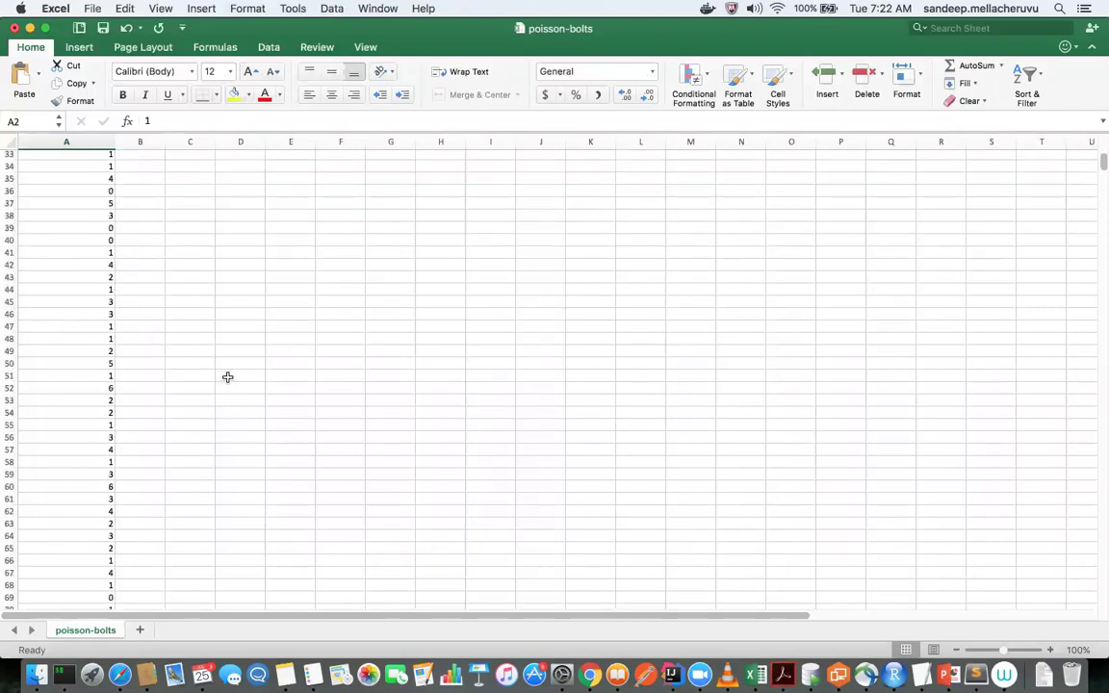
pyautogui.scroll(-20, 227, 377)
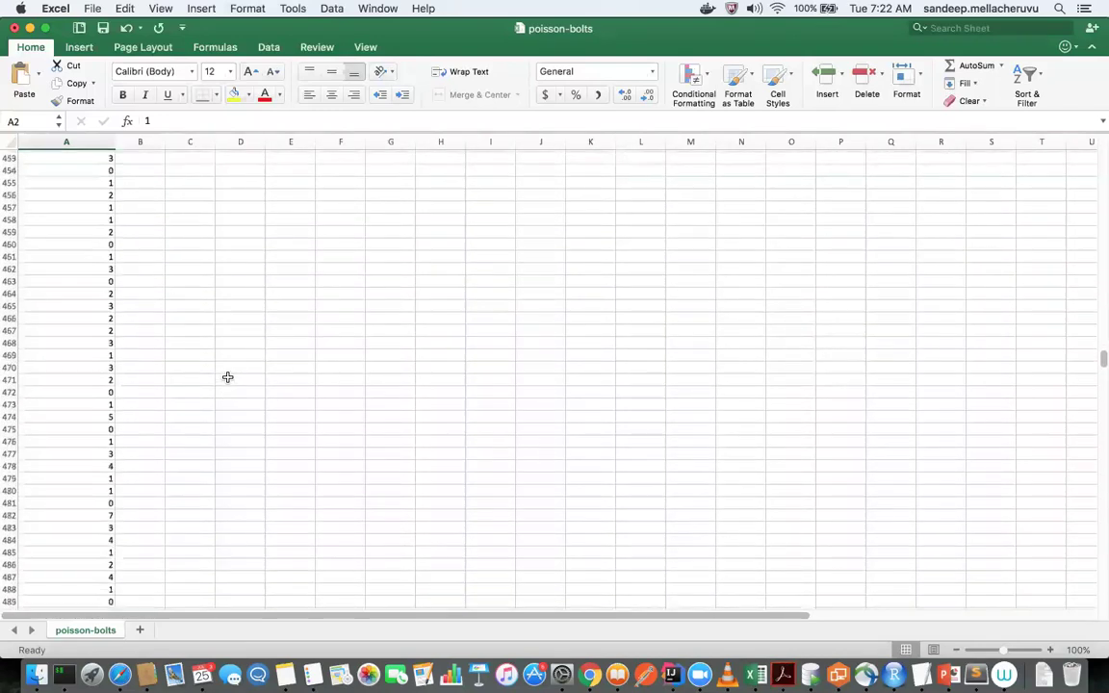
pyautogui.scroll(12, 227, 376)
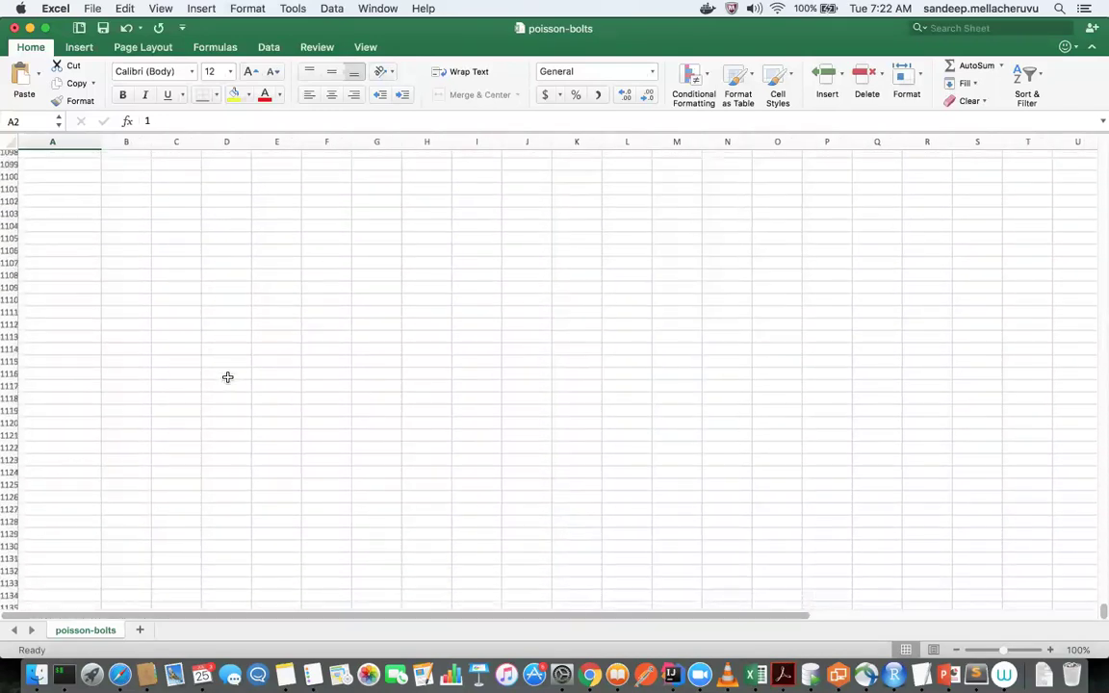
pyautogui.scroll(10, 228, 377)
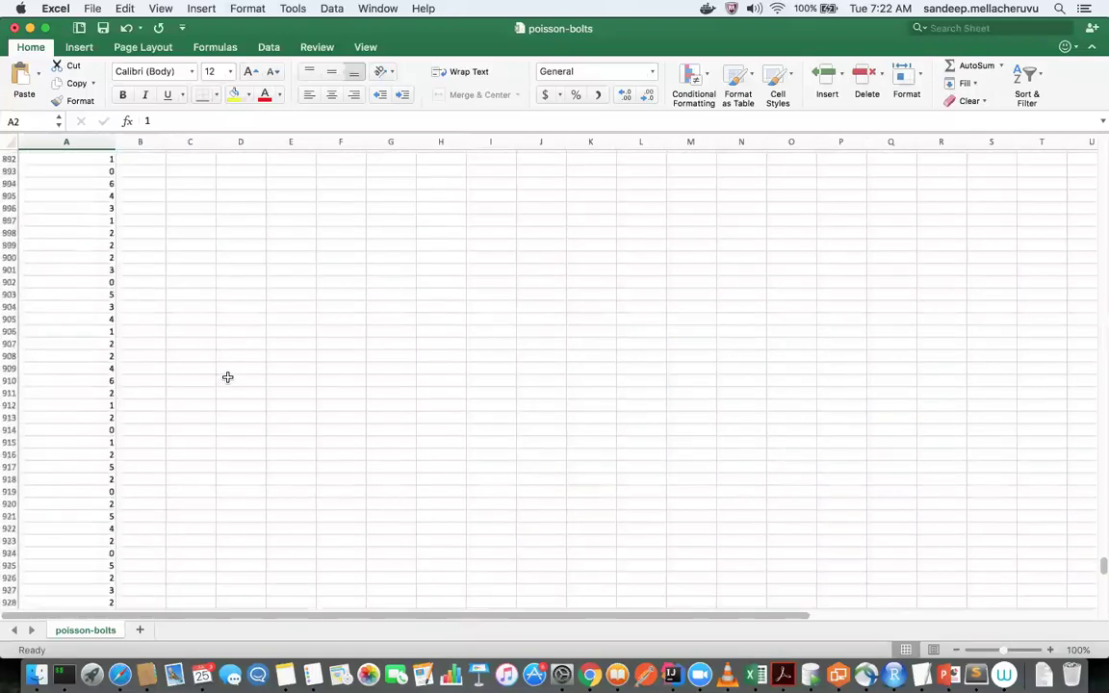
pyautogui.scroll(-3, 227, 376)
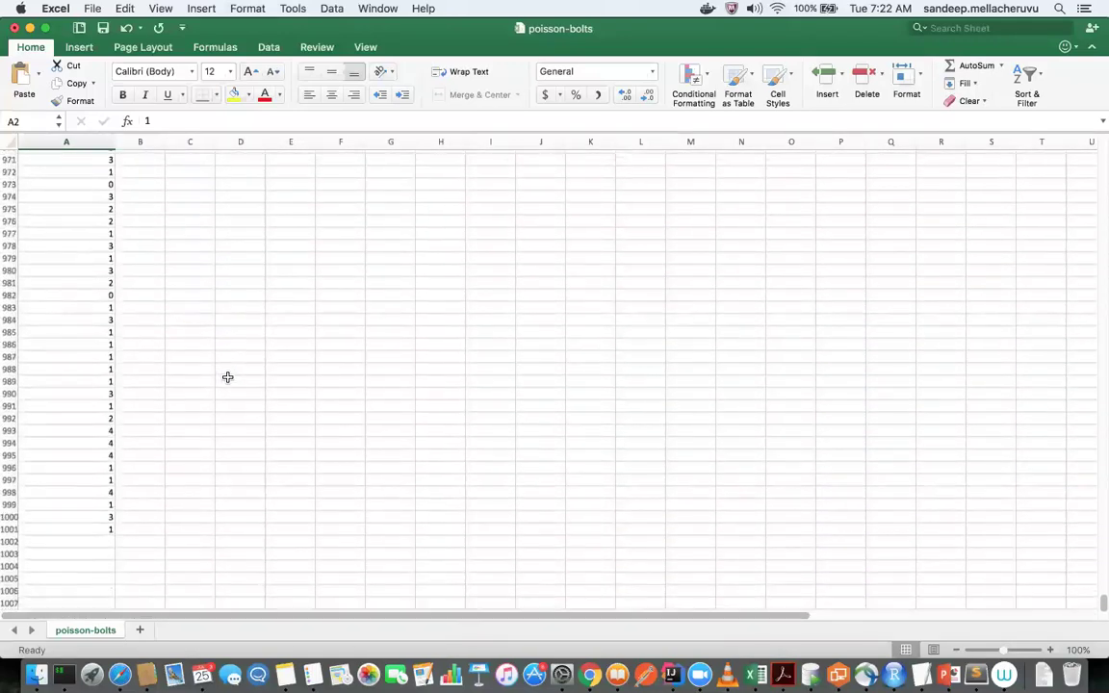
pyautogui.click(99, 468)
pyautogui.click(100, 528)
# Return to the start of the spl bolts column and step through cells A2 to A4.
pyautogui.scroll(16, 101, 530)
pyautogui.scroll(20, 104, 533)
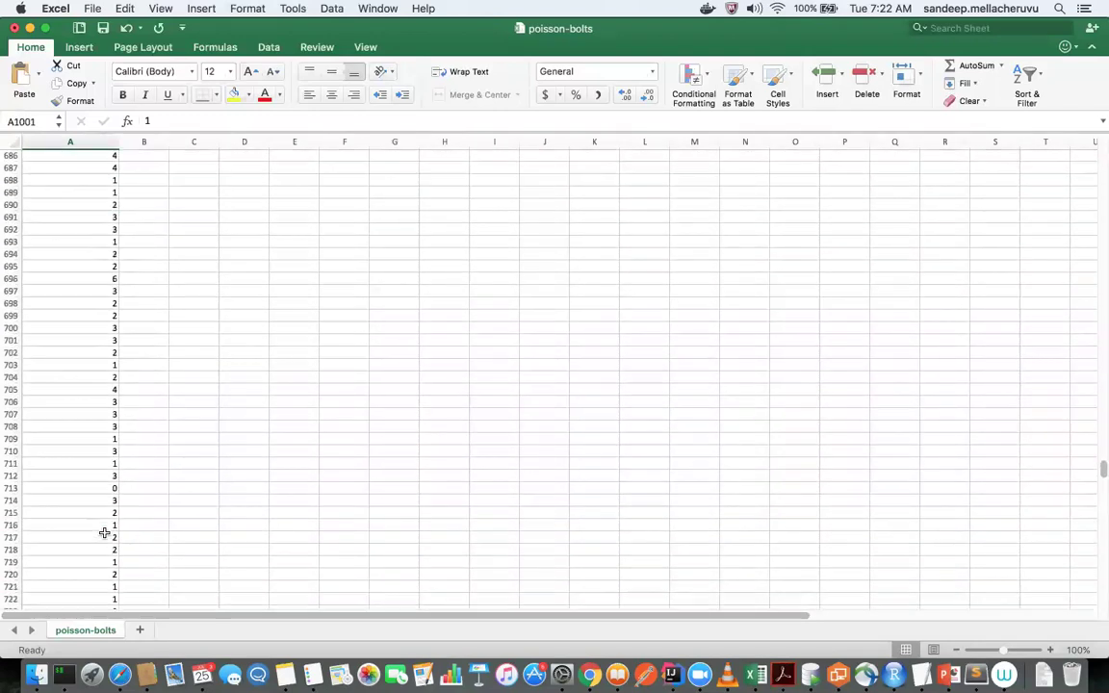
pyautogui.scroll(20, 93, 512)
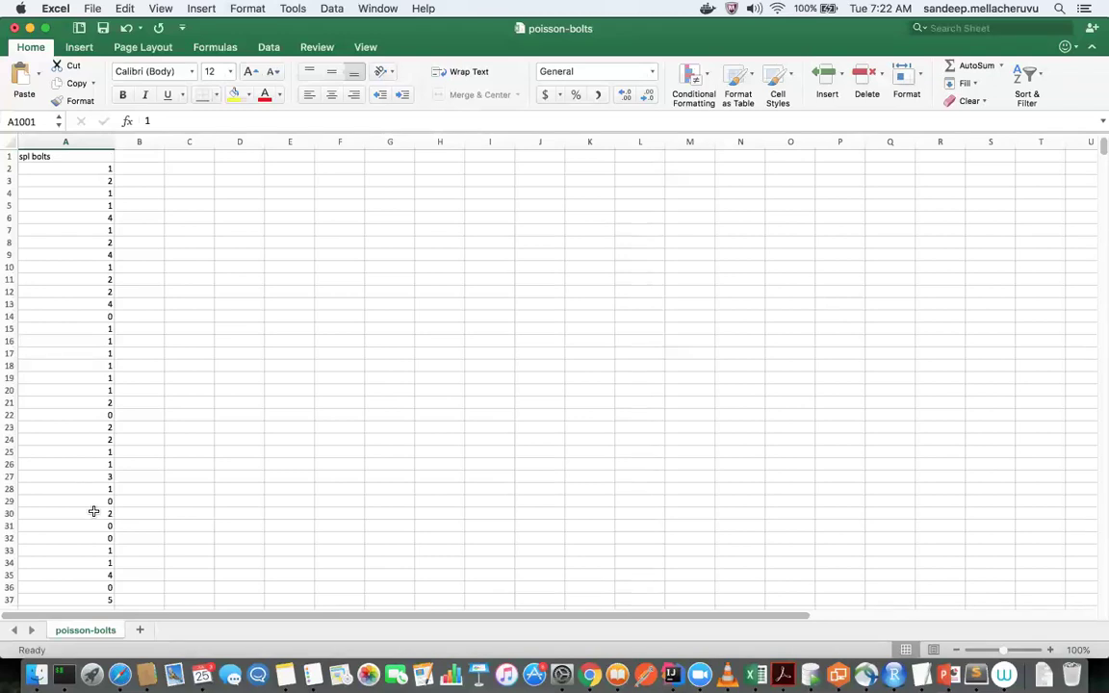
pyautogui.click(95, 166)
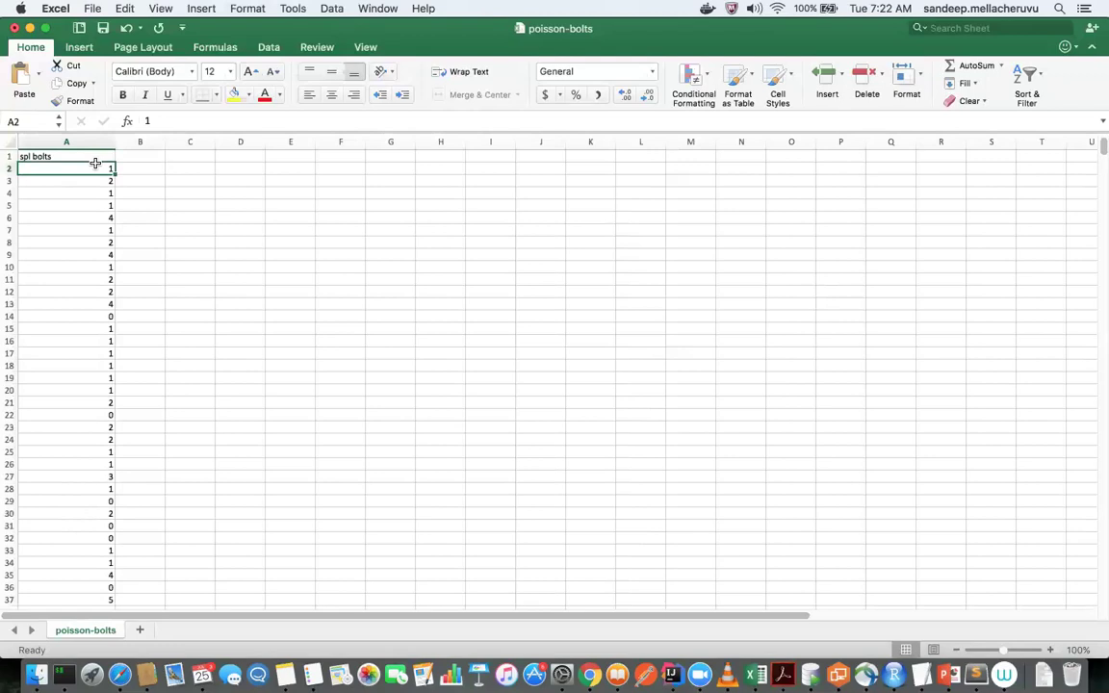
pyautogui.press('Down')
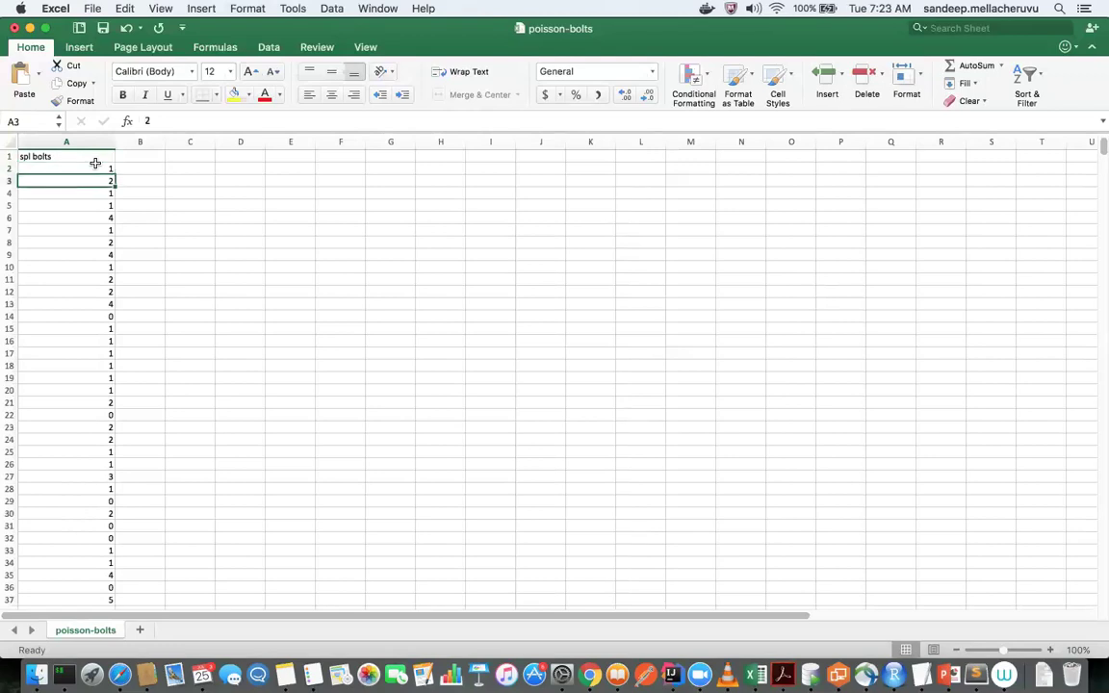
pyautogui.press('Down')
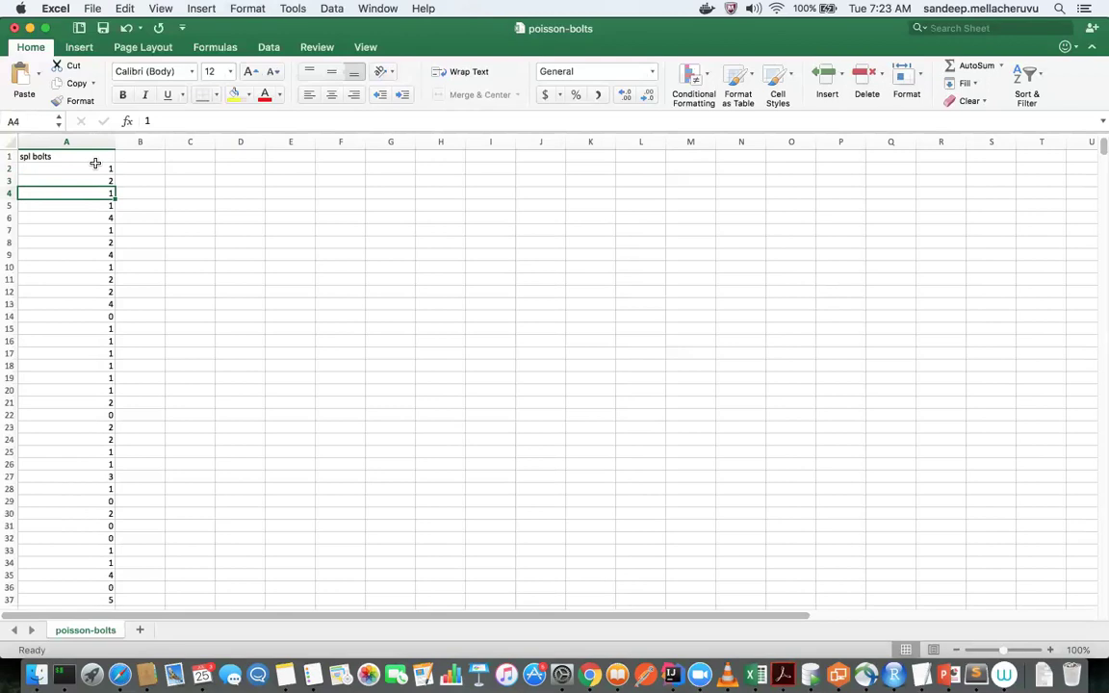
# Enter the label "mean" in C2 and start a formula in D2.
pyautogui.click(190, 166)
pyautogui.write('mesna')
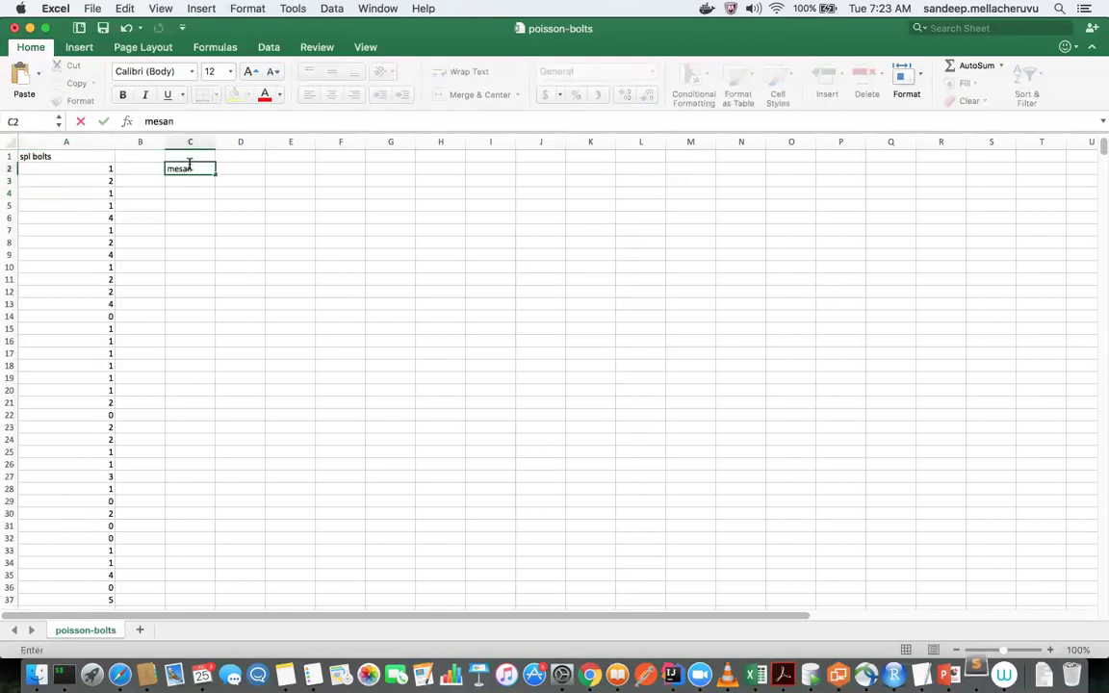
pyautogui.press('BackSpace')
pyautogui.press('BackSpace')
pyautogui.press('BackSpace')
pyautogui.write('an')
pyautogui.press('Tab')
pyautogui.write('=')
pyautogui.moveTo(79, 181); pyautogui.dragTo(81, 173)
pyautogui.click(81, 173)
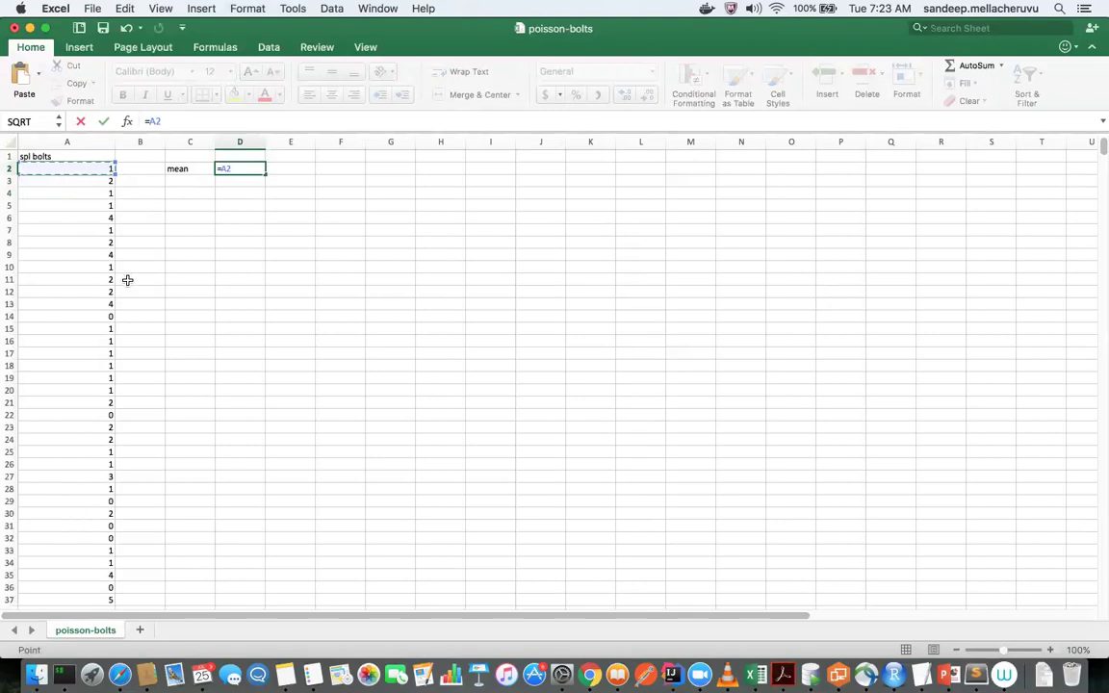
pyautogui.scroll(-20, 128, 280)
pyautogui.scroll(-20, 127, 279)
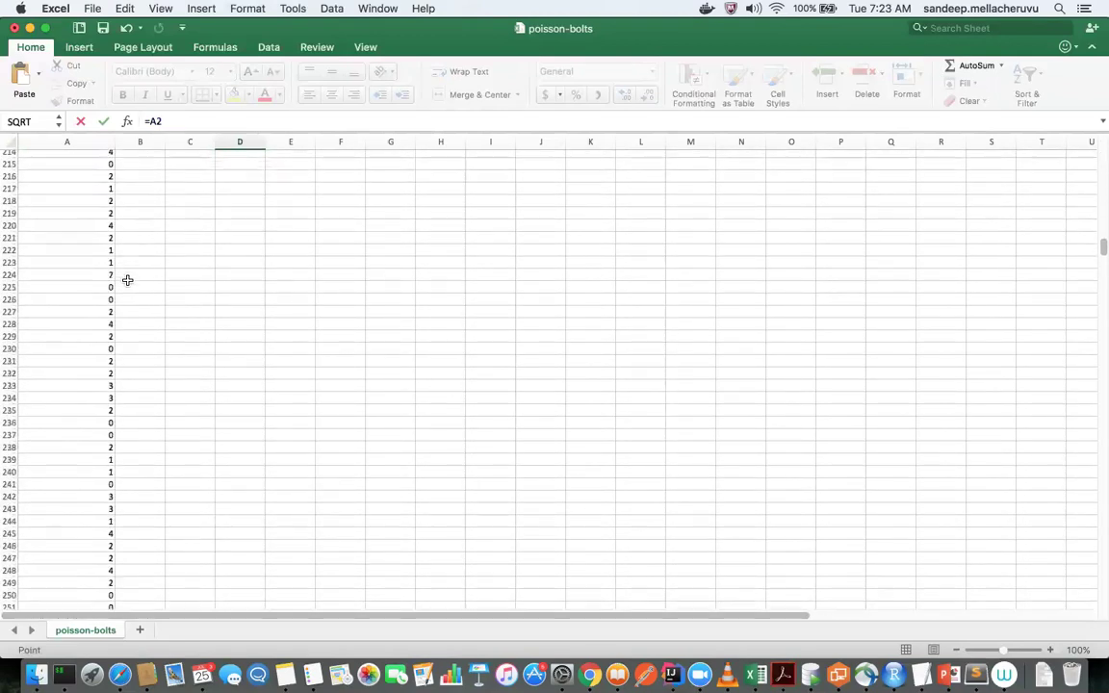
pyautogui.scroll(-1, 127, 279)
pyautogui.click(208, 120)
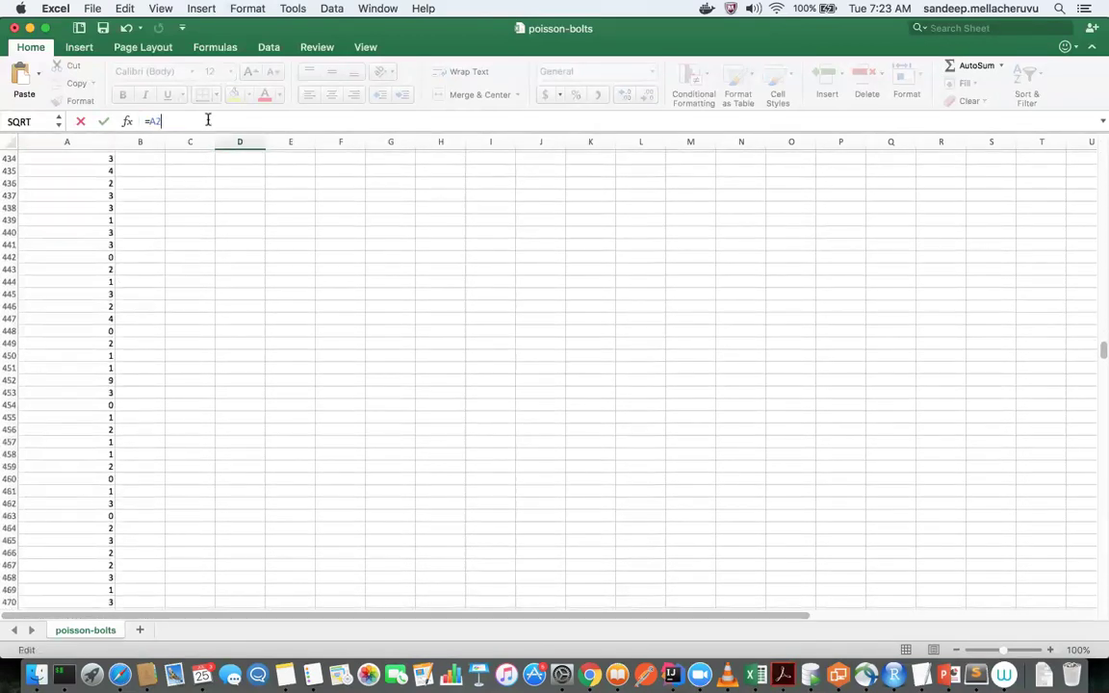
pyautogui.press('BackSpace')
pyautogui.press('BackSpace')
# Complete the formula in D2 as the AVERAGE of A2:A1001 and select that cell.
pyautogui.write('AVER')
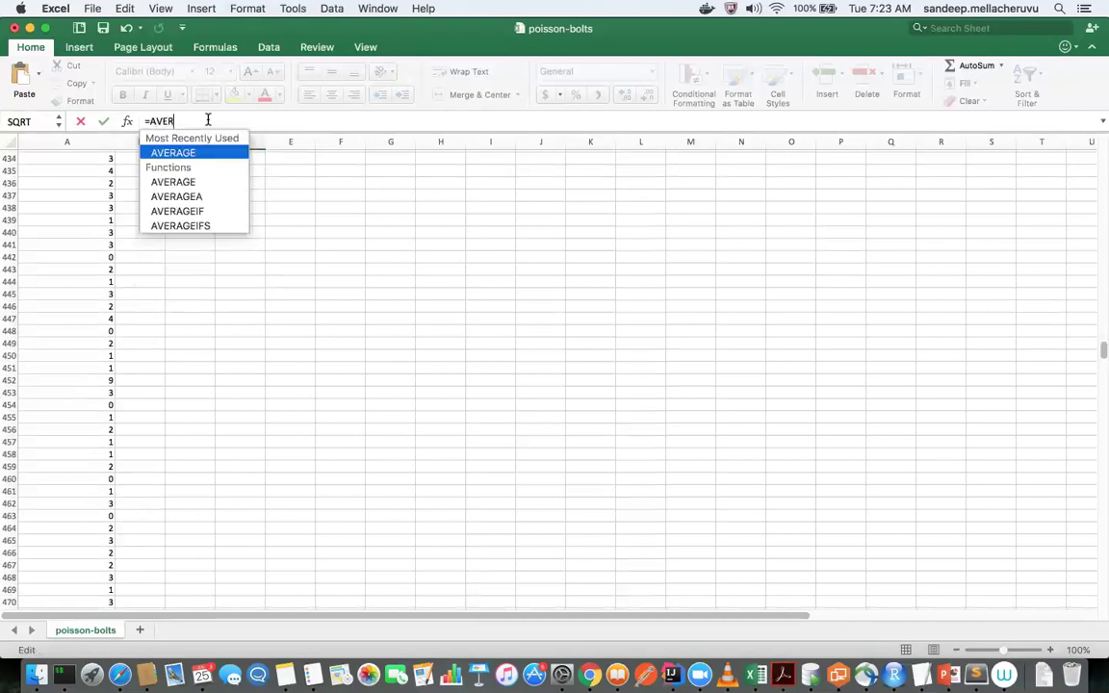
pyautogui.doubleClick(208, 153)
pyautogui.scroll(-20, 173, 485)
pyautogui.scroll(-20, 173, 485)
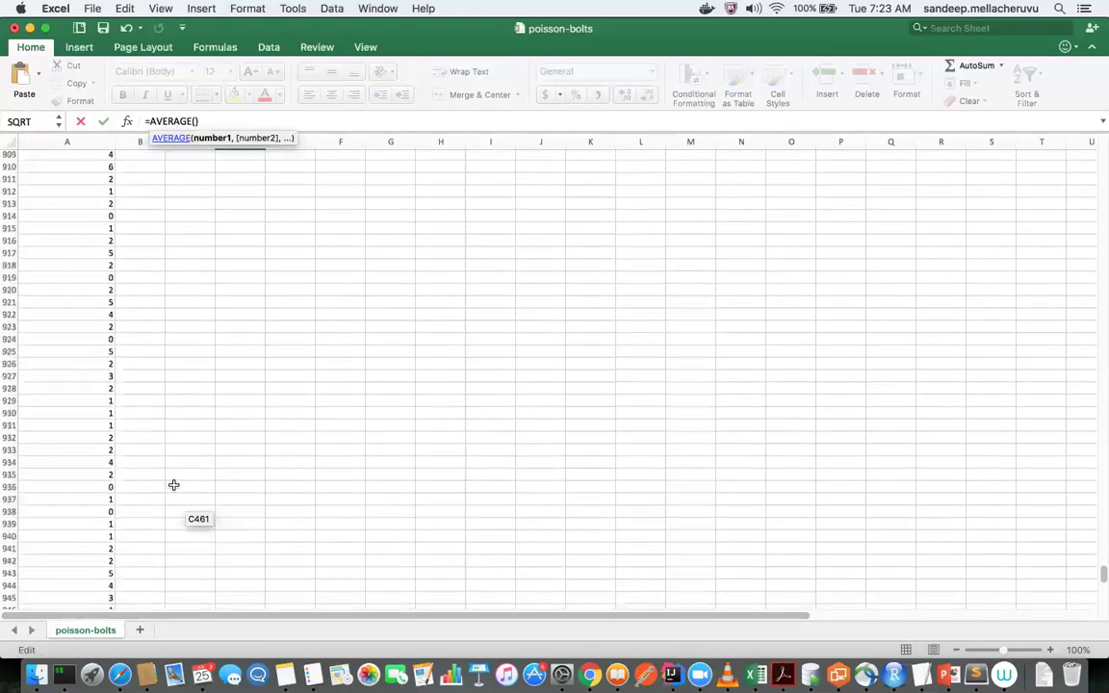
pyautogui.scroll(-6, 173, 485)
pyautogui.scroll(6, 173, 485)
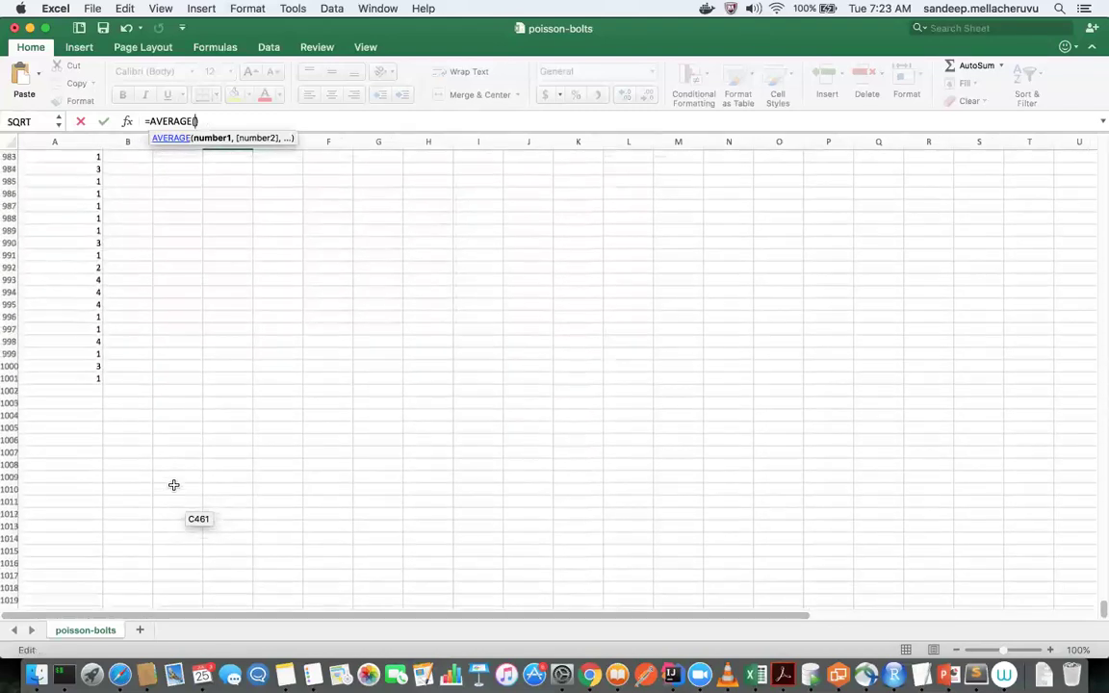
pyautogui.click(180, 112)
pyautogui.write('A2')
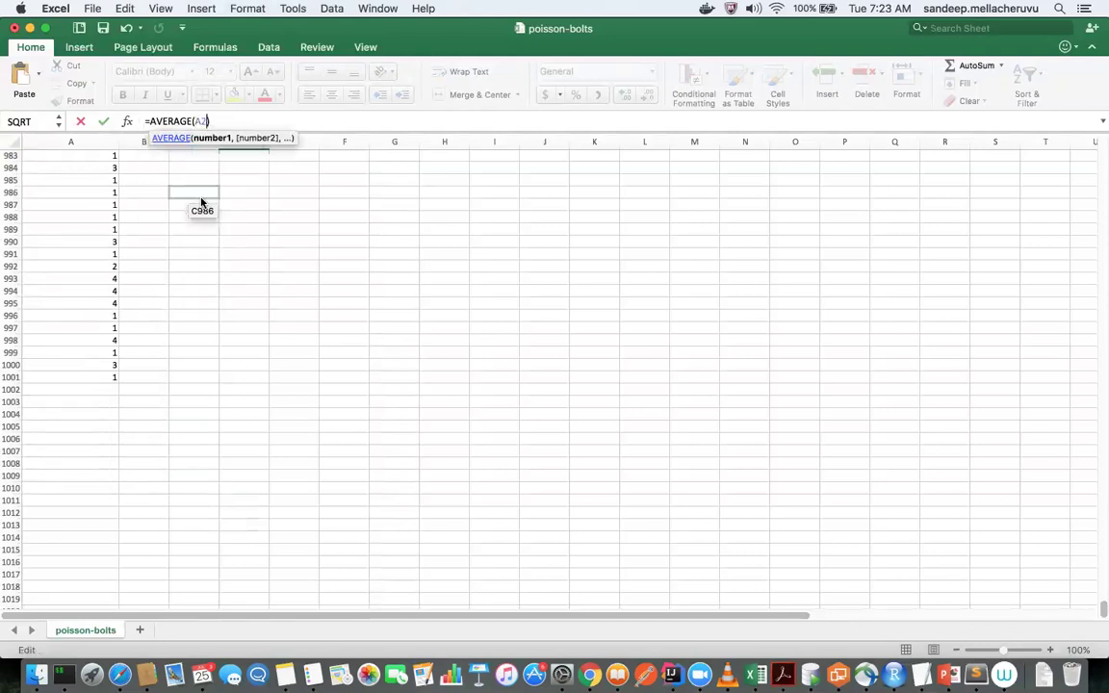
pyautogui.write(': A1001')
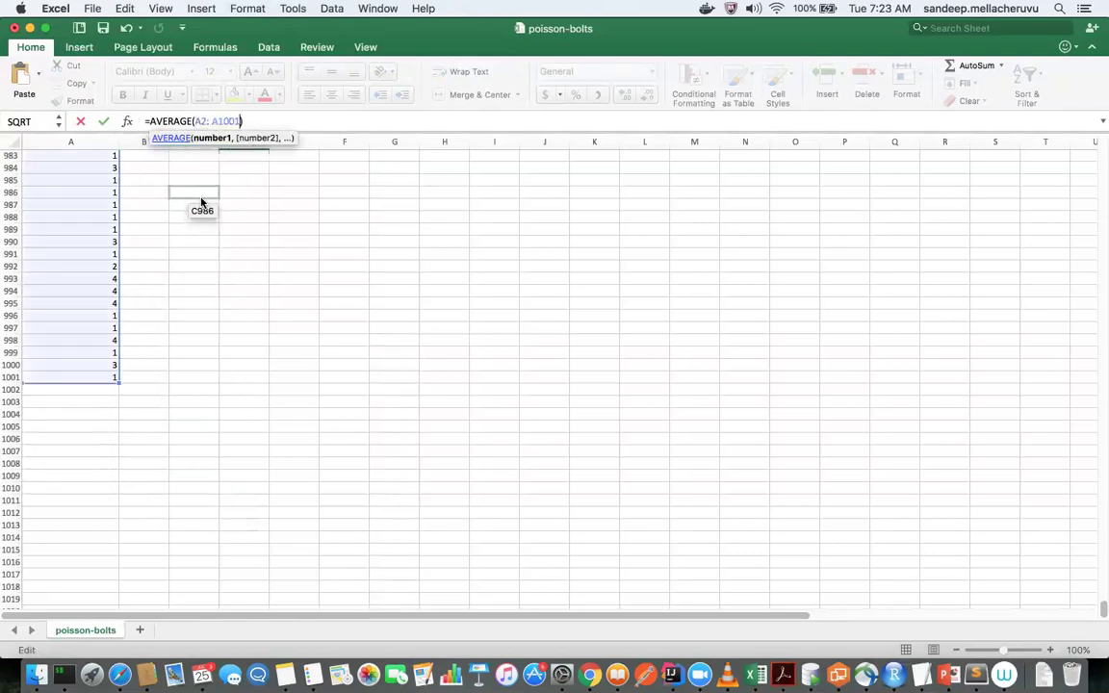
pyautogui.press('Return')
pyautogui.click(246, 169)
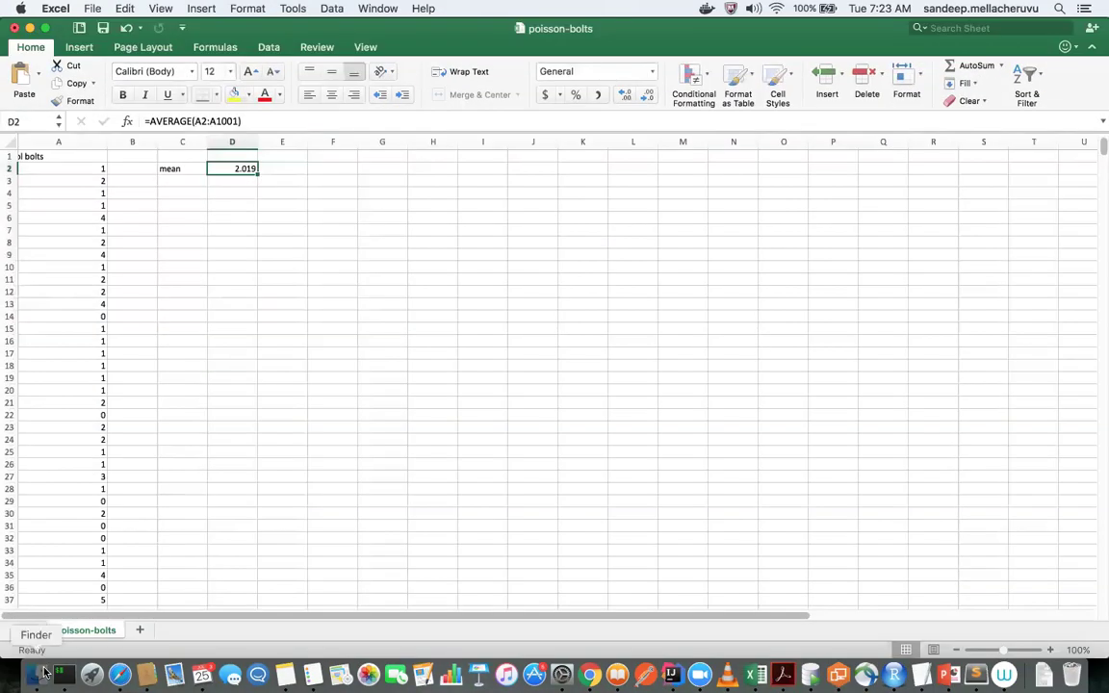
# Check the Datasets folder in Finder and return to the OneNote page in Chrome.
pyautogui.click(43, 671)
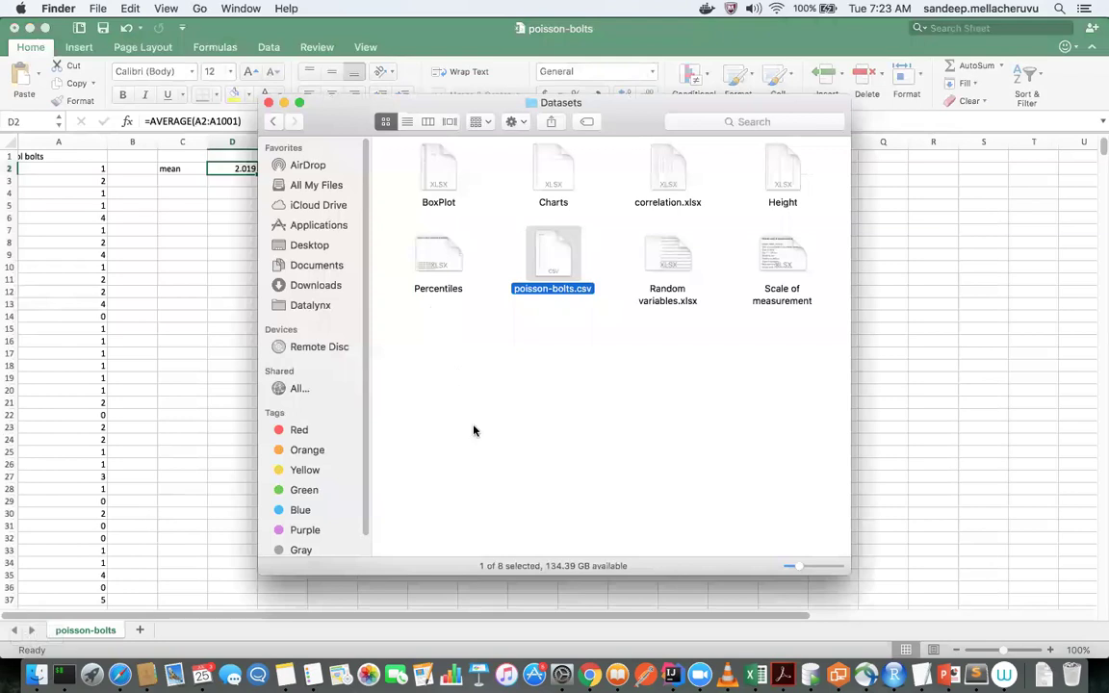
pyautogui.click(654, 297)
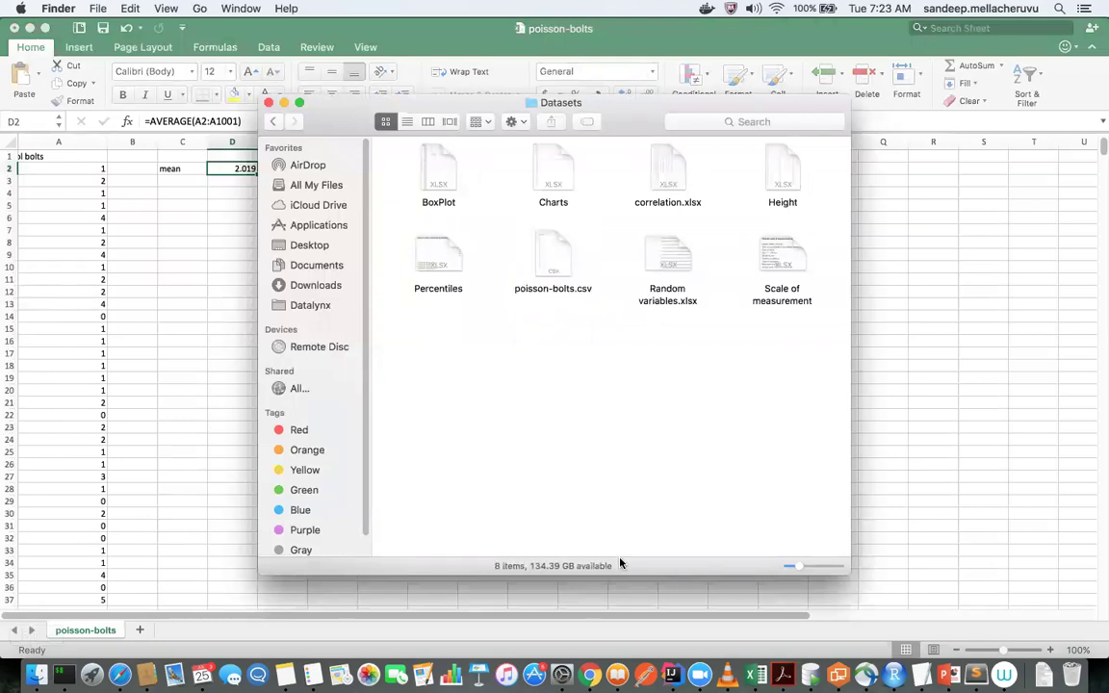
pyautogui.click(589, 675)
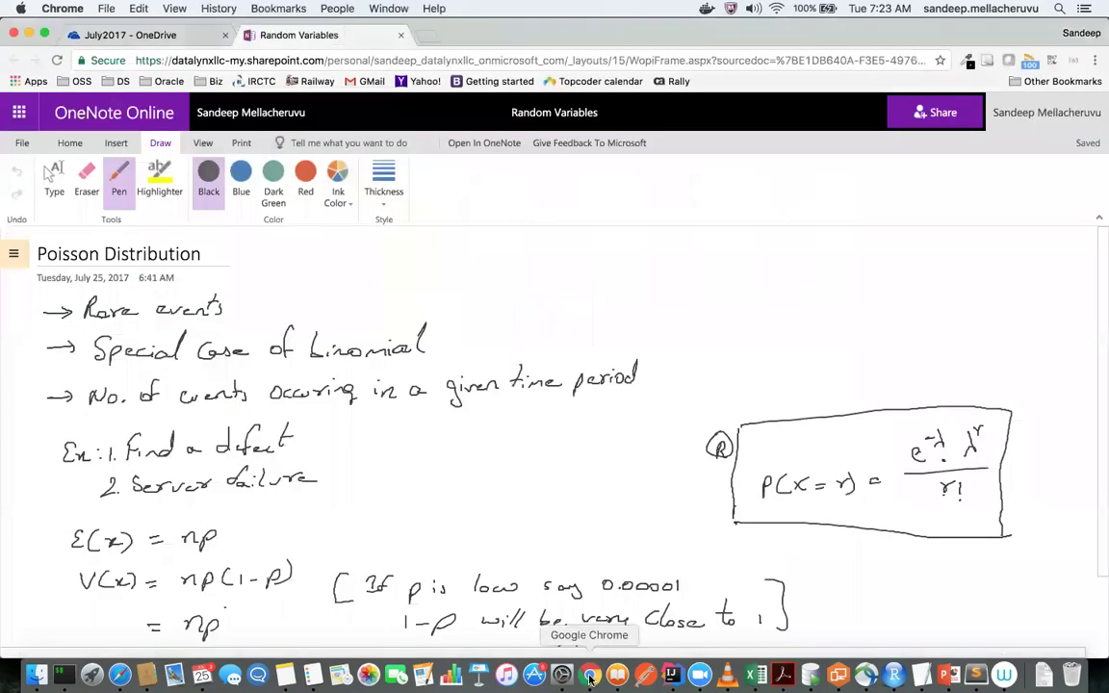
# Undo the trial stroke drawn below "Server failure" and underline np = λ in the boxed E(x) = V(x) equation.
pyautogui.scroll(-3, 555, 433)
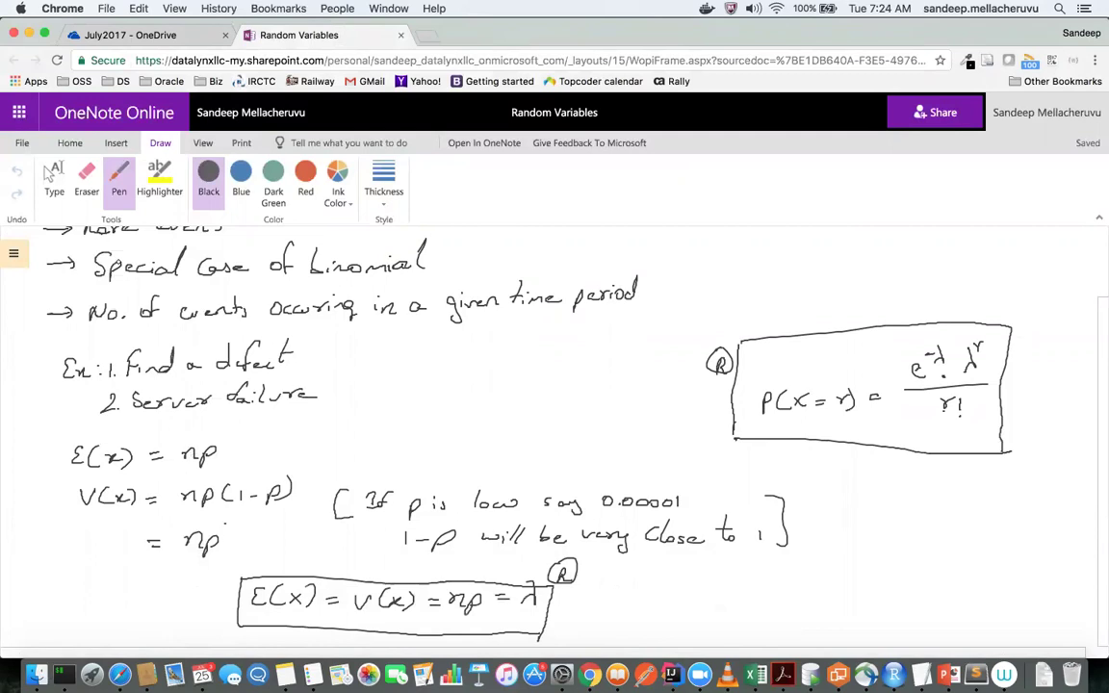
pyautogui.moveTo(160, 427); pyautogui.dragTo(206, 430)
pyautogui.press('super+z')
pyautogui.moveTo(446, 621); pyautogui.dragTo(535, 625)
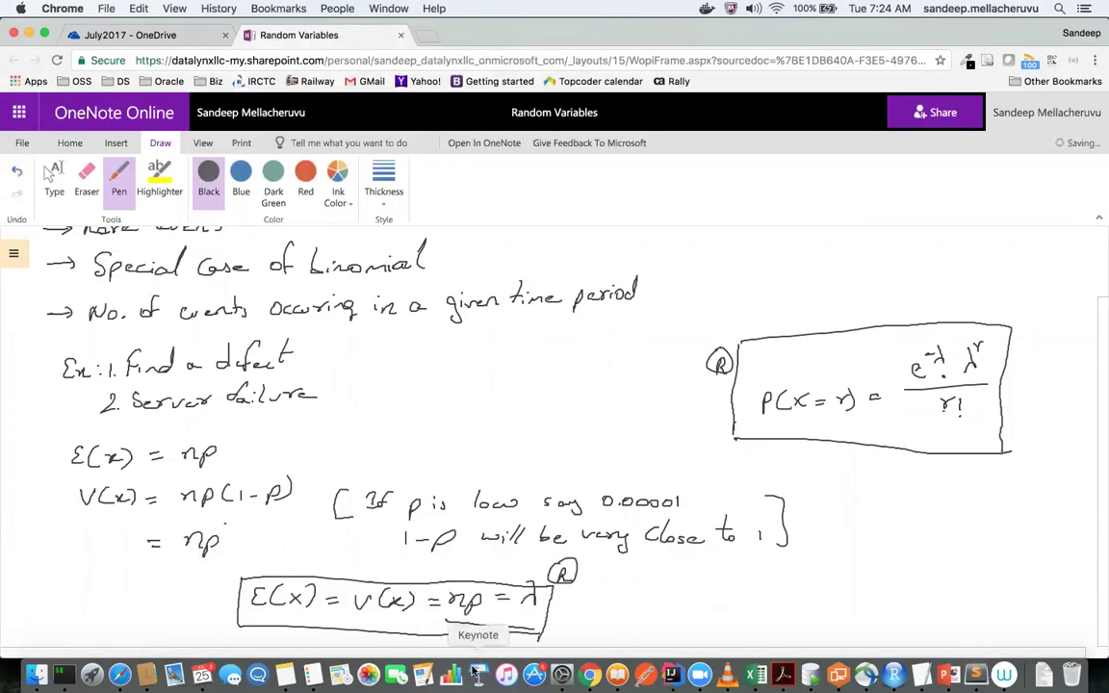
# Undo the underline beneath np = λ, and open Poisson.xls from the Datalynx templates folder in Finder with its window enlarged.
pyautogui.press('super+z')
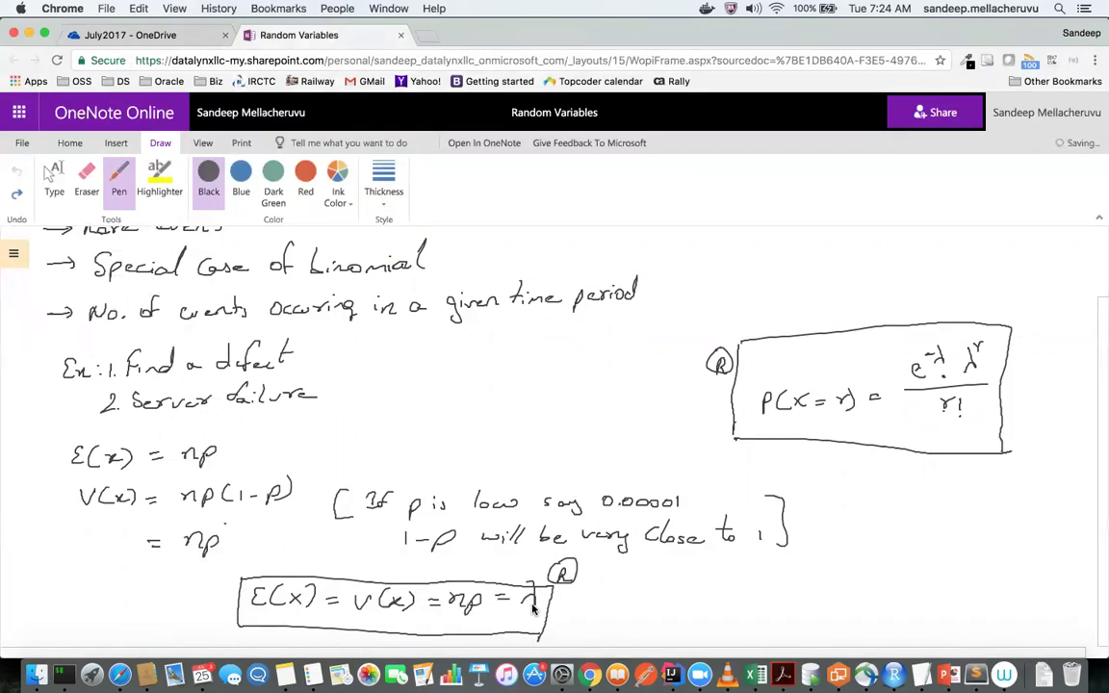
pyautogui.press('super+Tab')
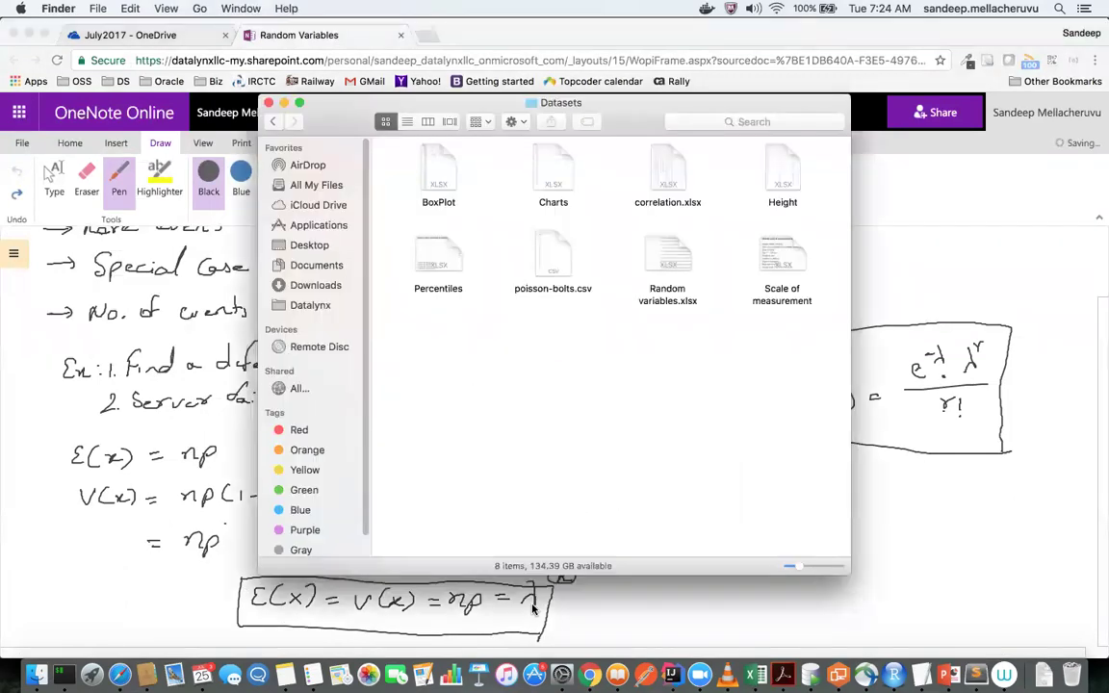
pyautogui.press('super+Up')
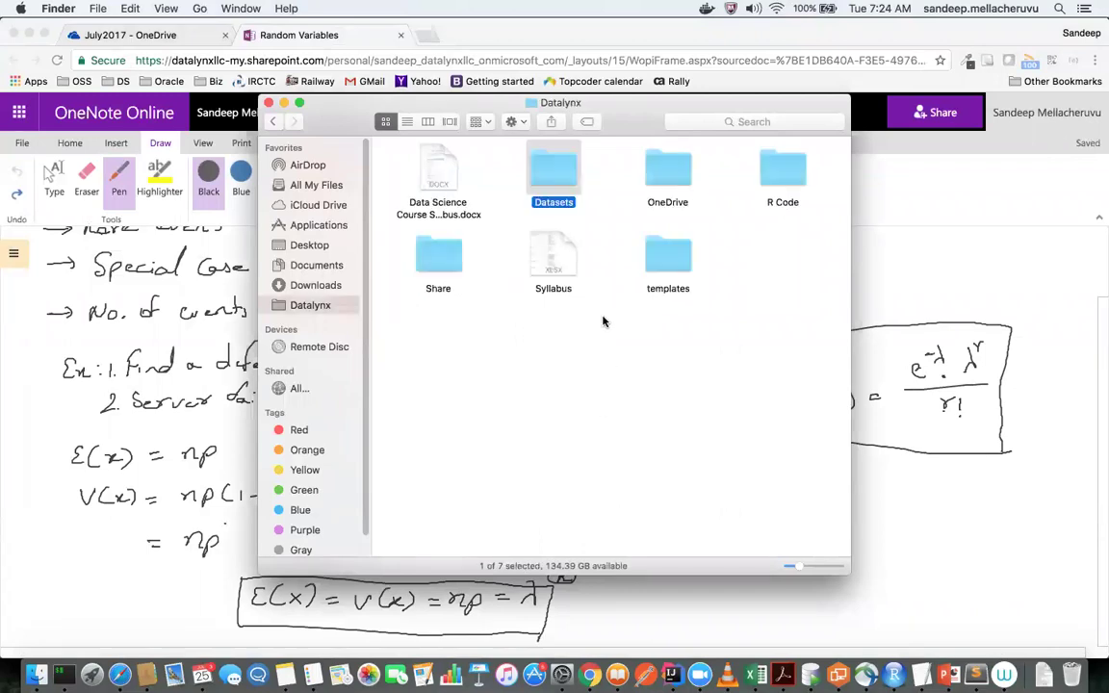
pyautogui.press('t')
pyautogui.press('super+Down')
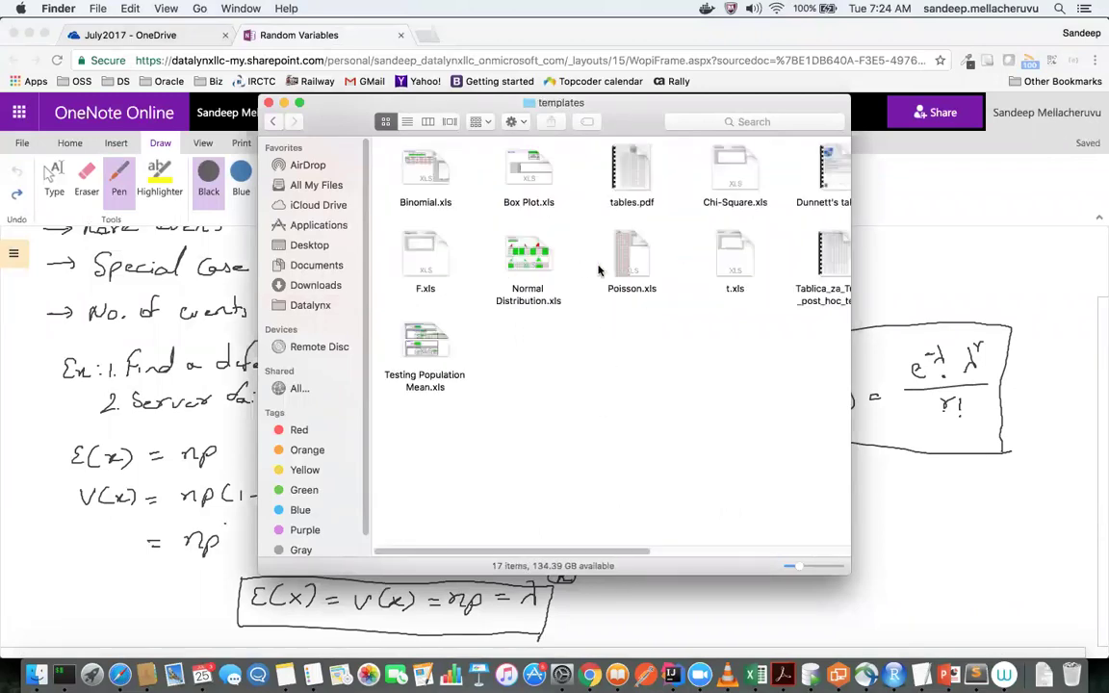
pyautogui.doubleClick(637, 243)
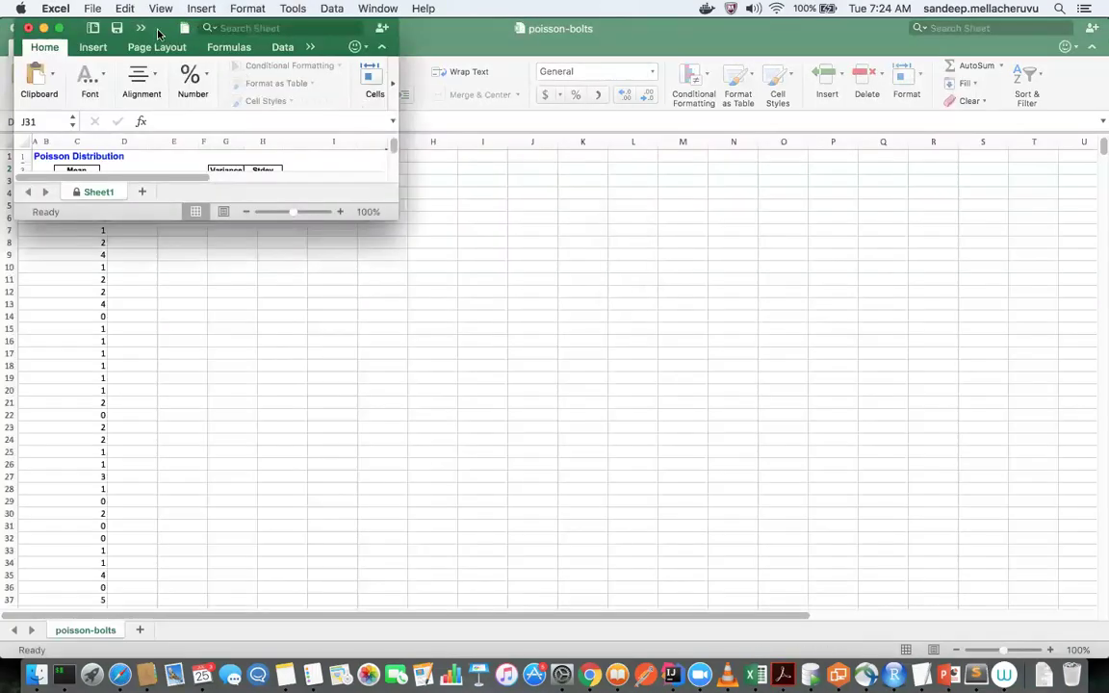
pyautogui.moveTo(396, 218); pyautogui.dragTo(1105, 660)
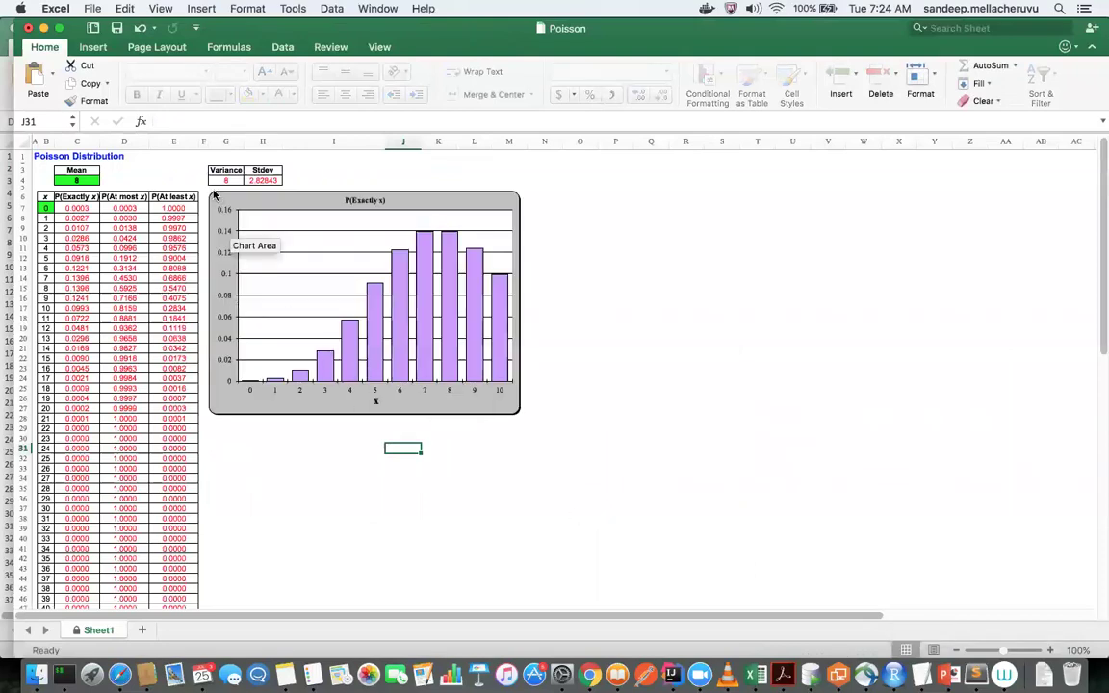
# Inspect the POISSON formulas in the P(Exactly x) and P(At most x) columns and the Mean cell they depend on.
pyautogui.click(99, 208)
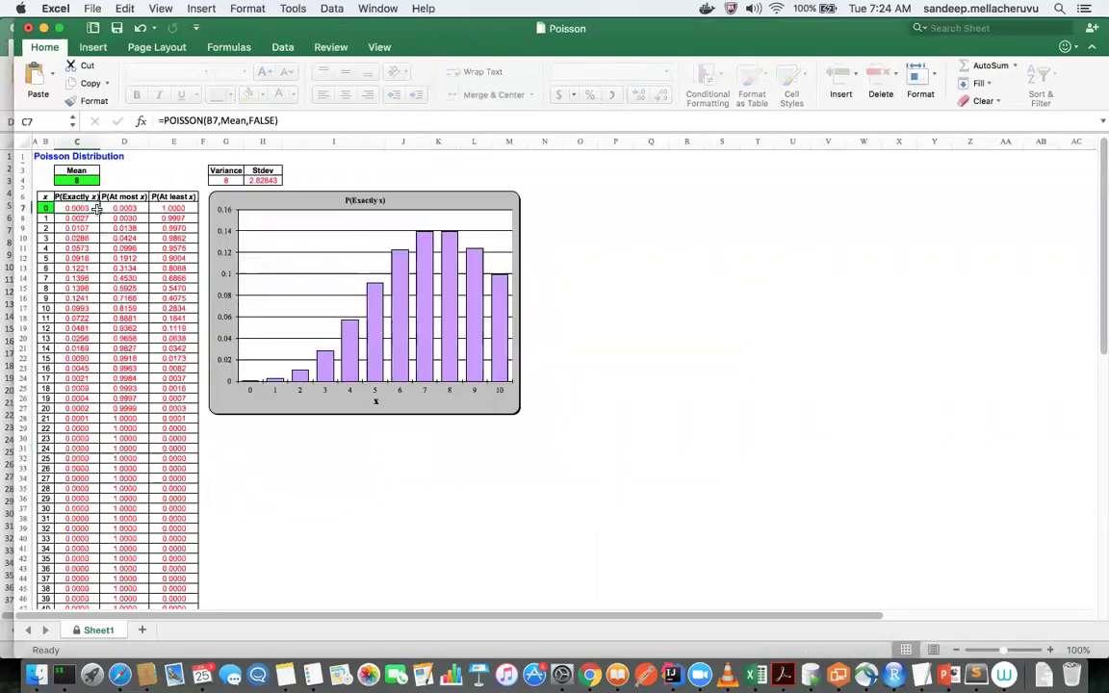
pyautogui.click(82, 180)
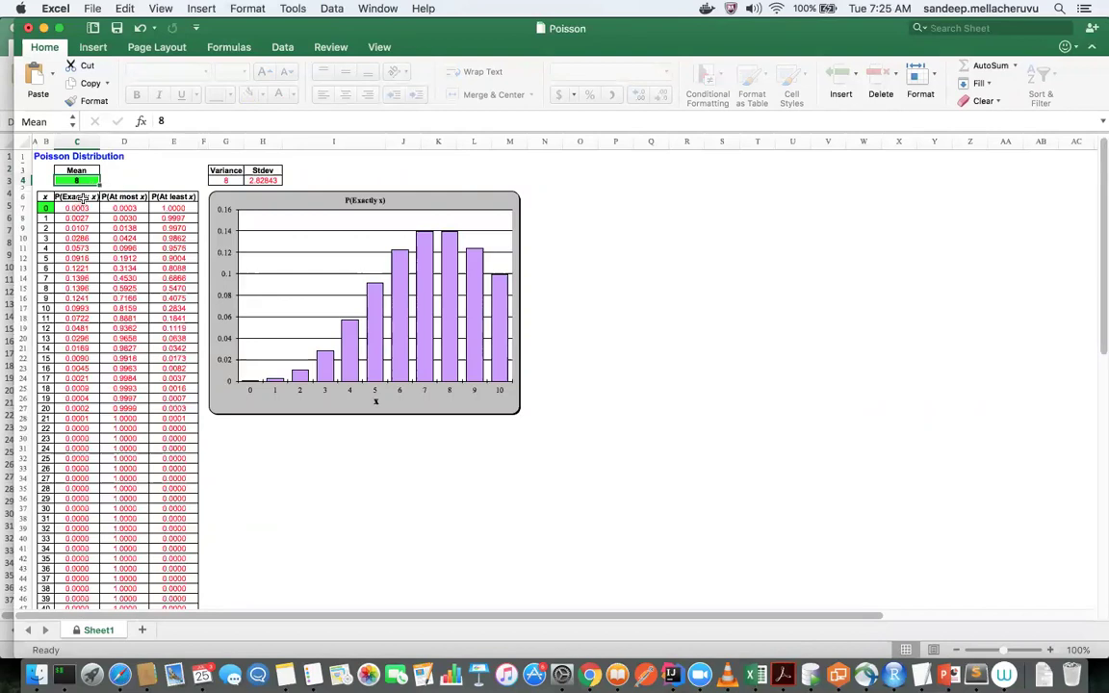
pyautogui.click(123, 209)
pyautogui.click(151, 218)
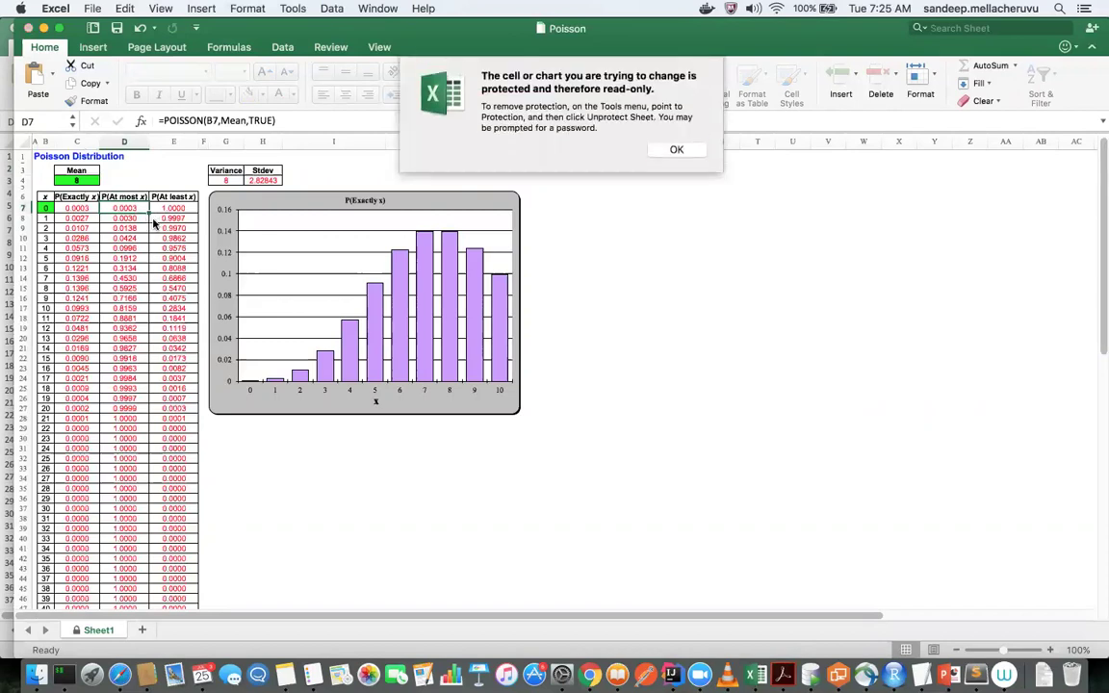
pyautogui.click(666, 148)
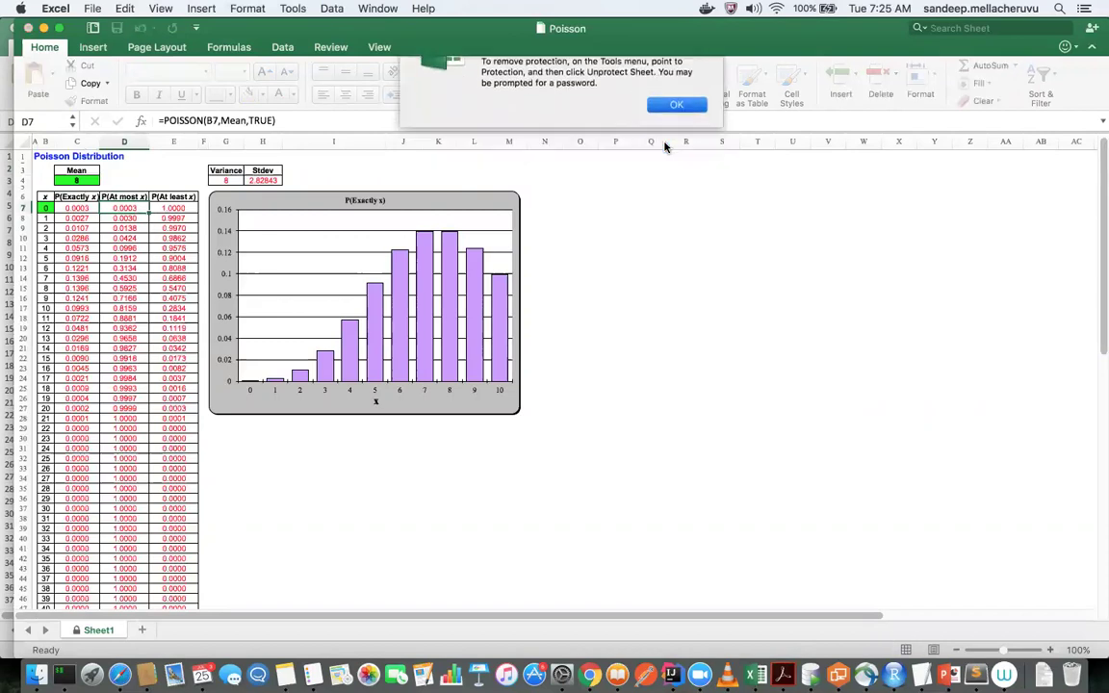
pyautogui.click(84, 181)
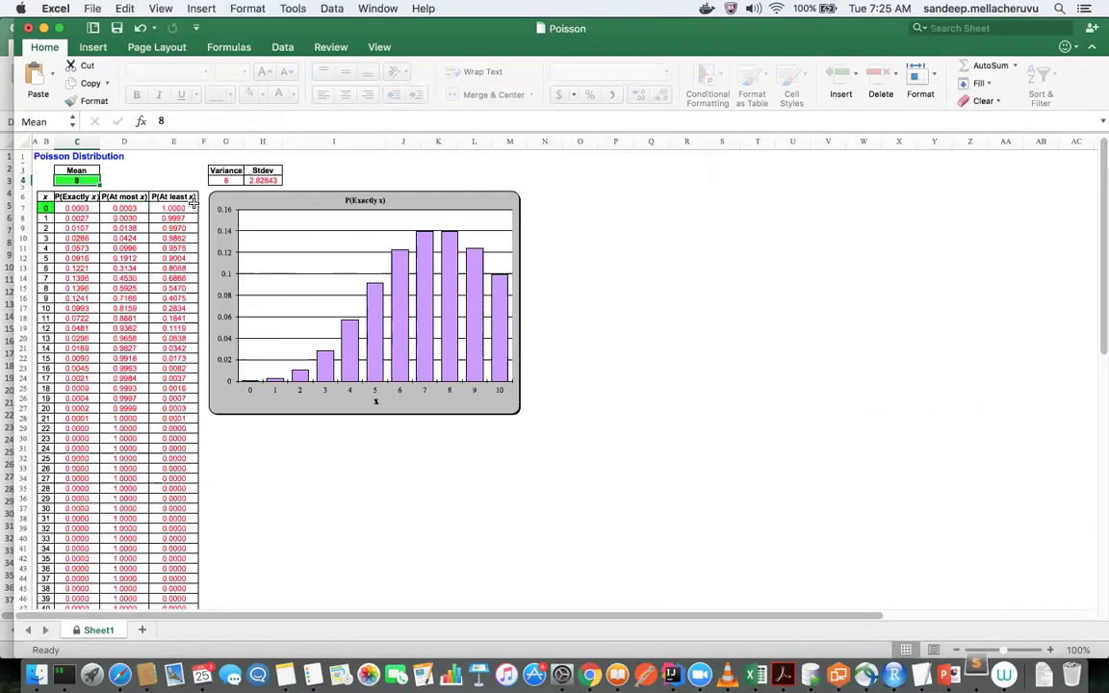
pyautogui.scroll(-2, 195, 173)
pyautogui.scroll(2, 214, 256)
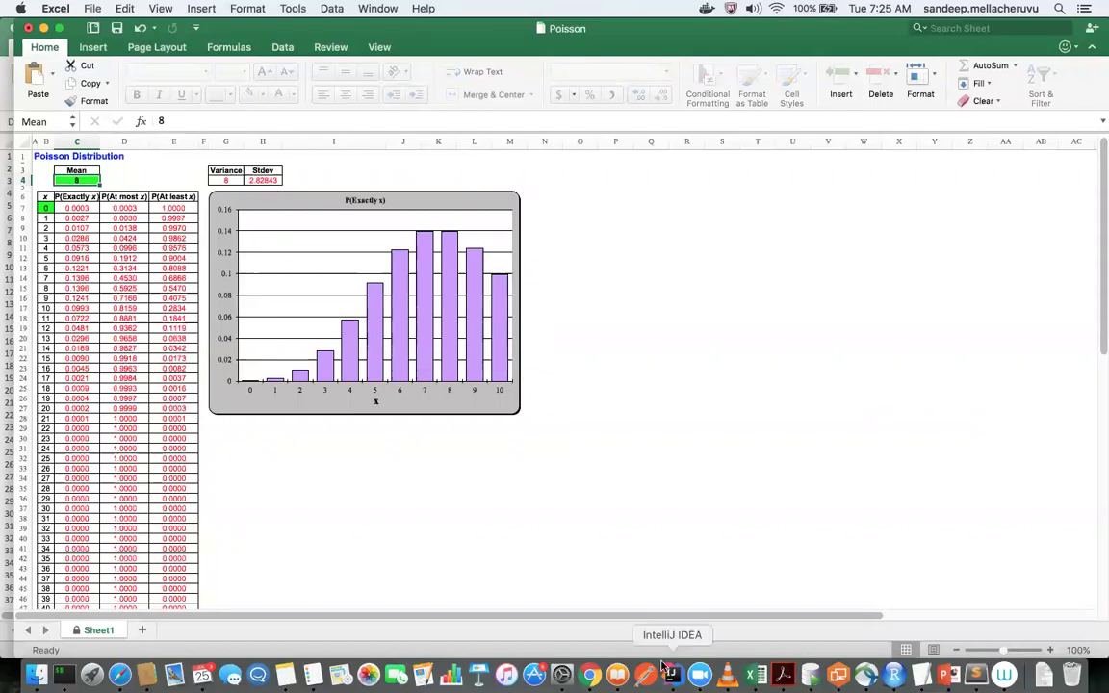
# Review the boxed equation in OneNote, and set the Poisson workbook's Mean to 2 to examine P(At least x) for x = 3.
pyautogui.click(590, 676)
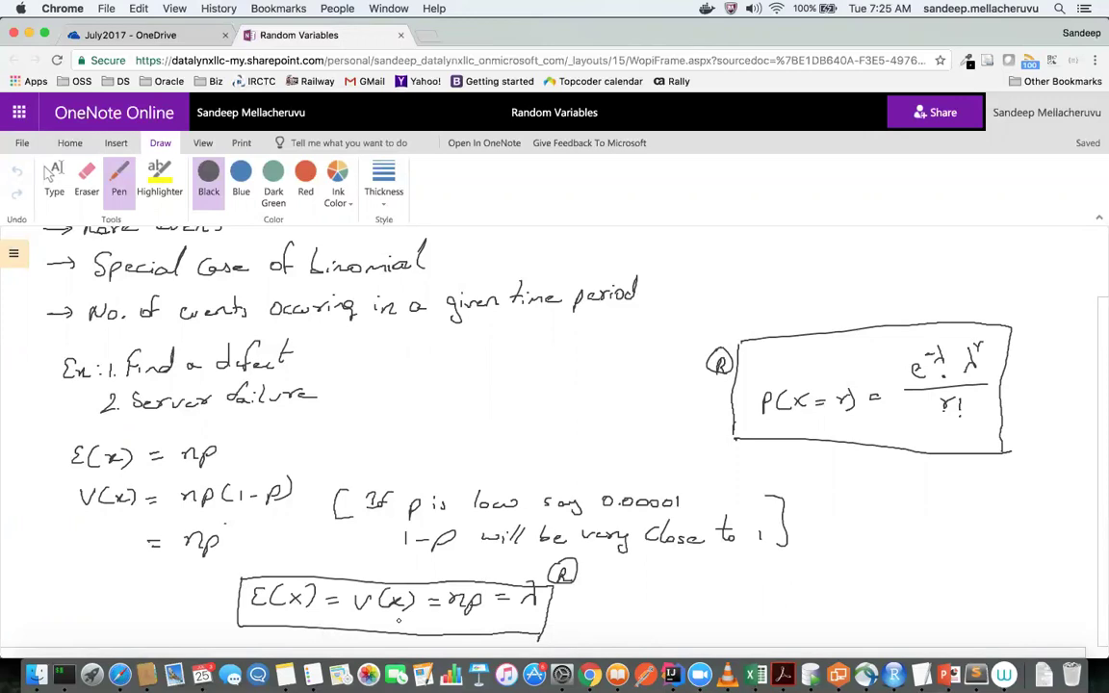
pyautogui.press('super+Tab')
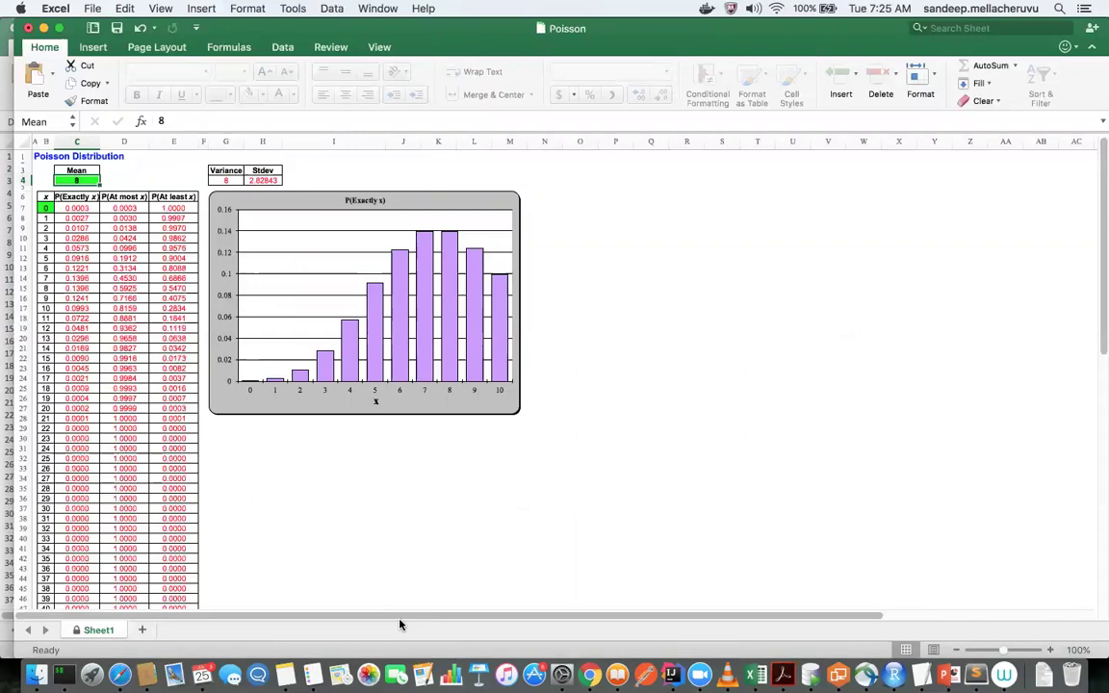
pyautogui.write('2')
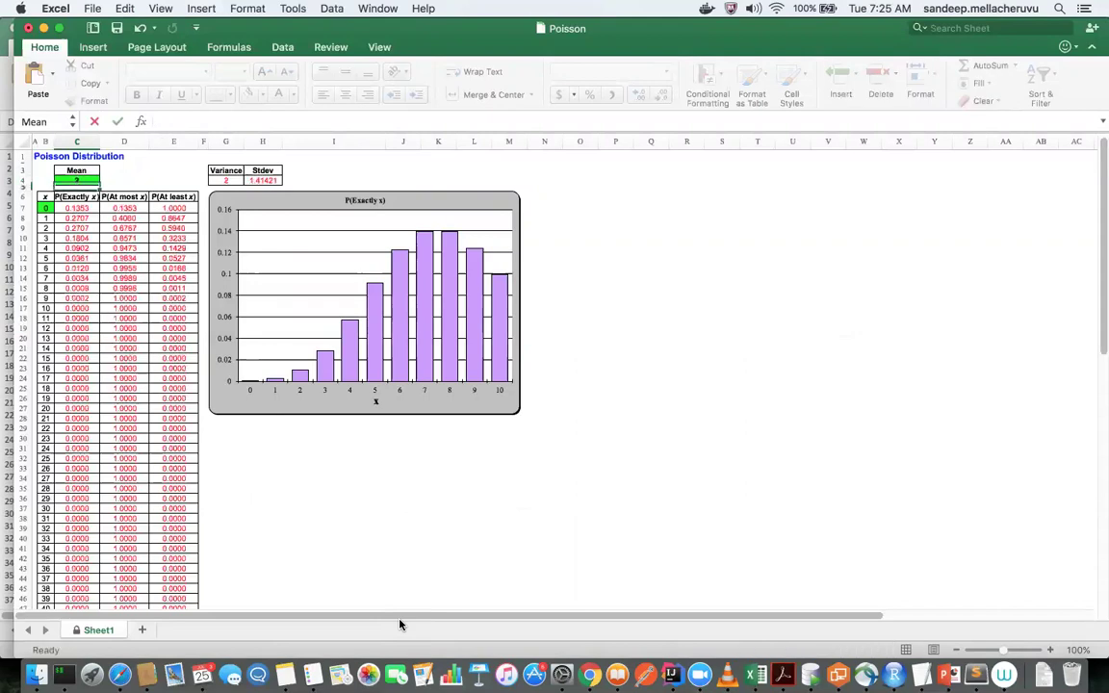
pyautogui.press('Return')
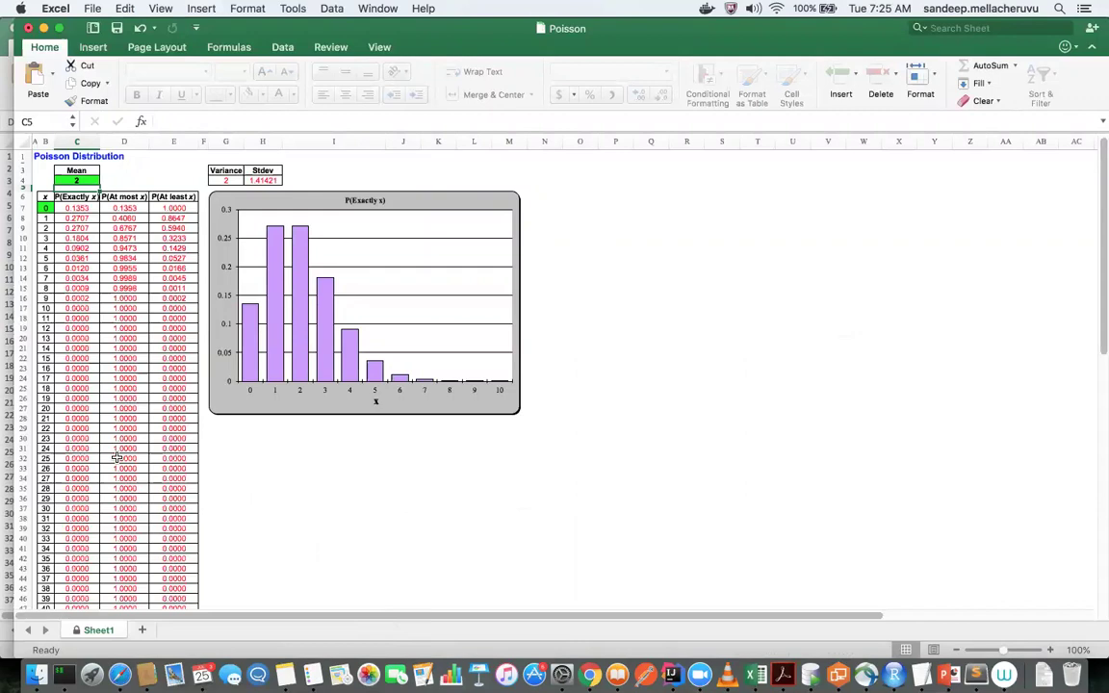
pyautogui.click(163, 238)
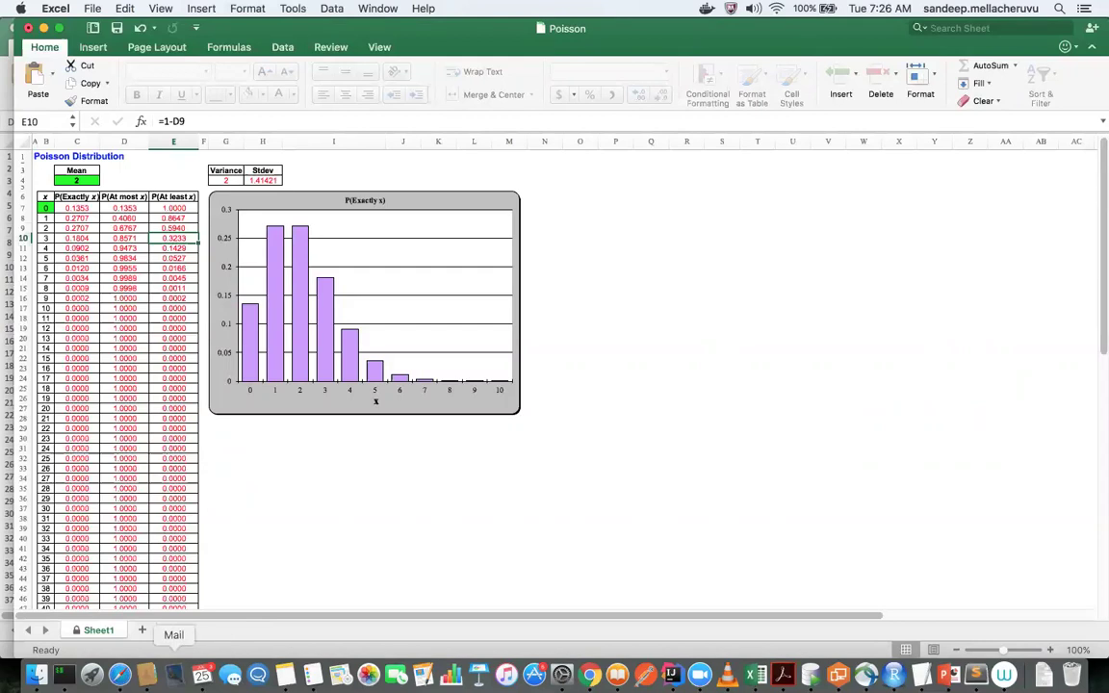
# Quit the Mail application from the Dock.
pyautogui.click(175, 673)
pyautogui.rightClick(174, 674)
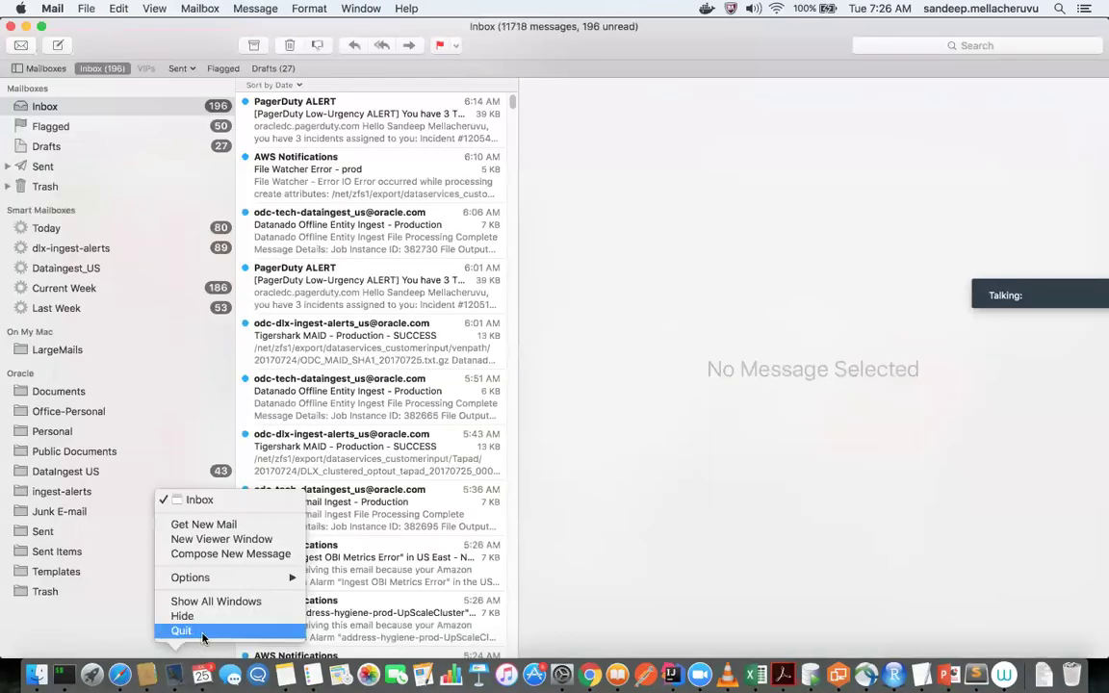
pyautogui.click(181, 632)
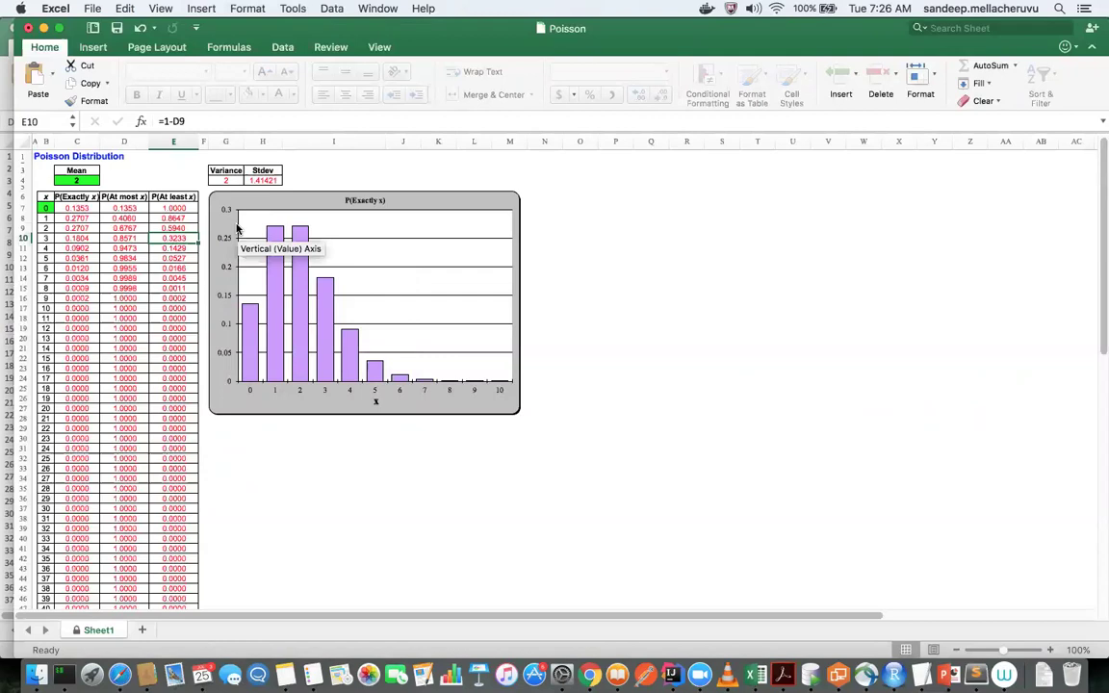
# Set the Mean to 8 and select the P(At least x) value for x = 3 in E10.
pyautogui.click(88, 180)
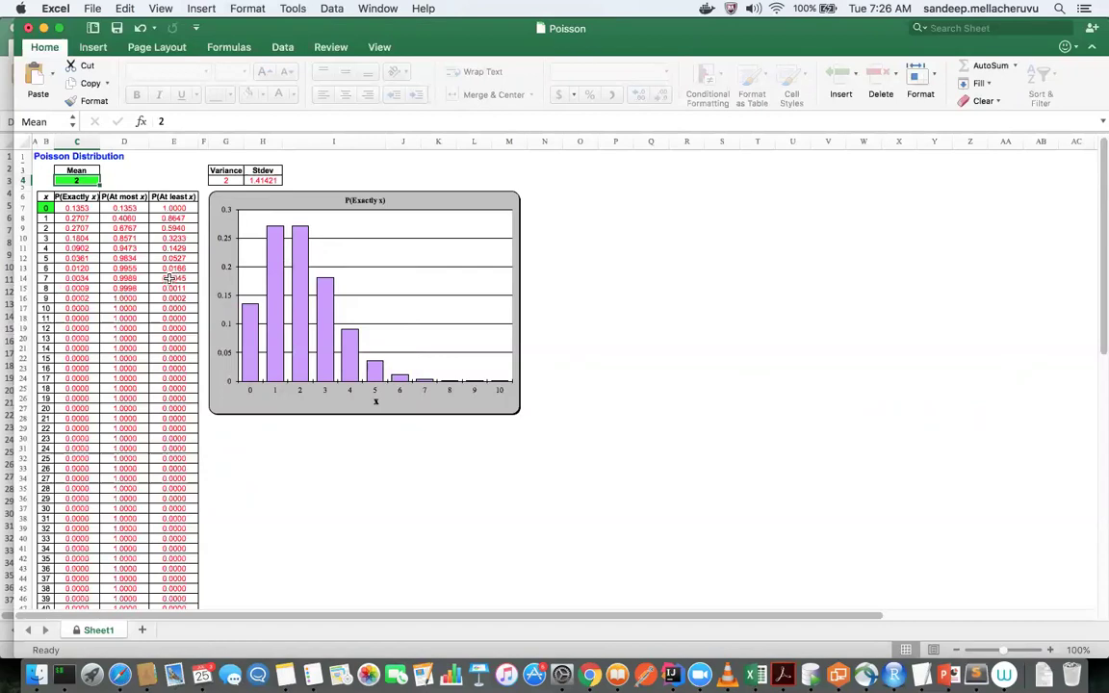
pyautogui.write('8')
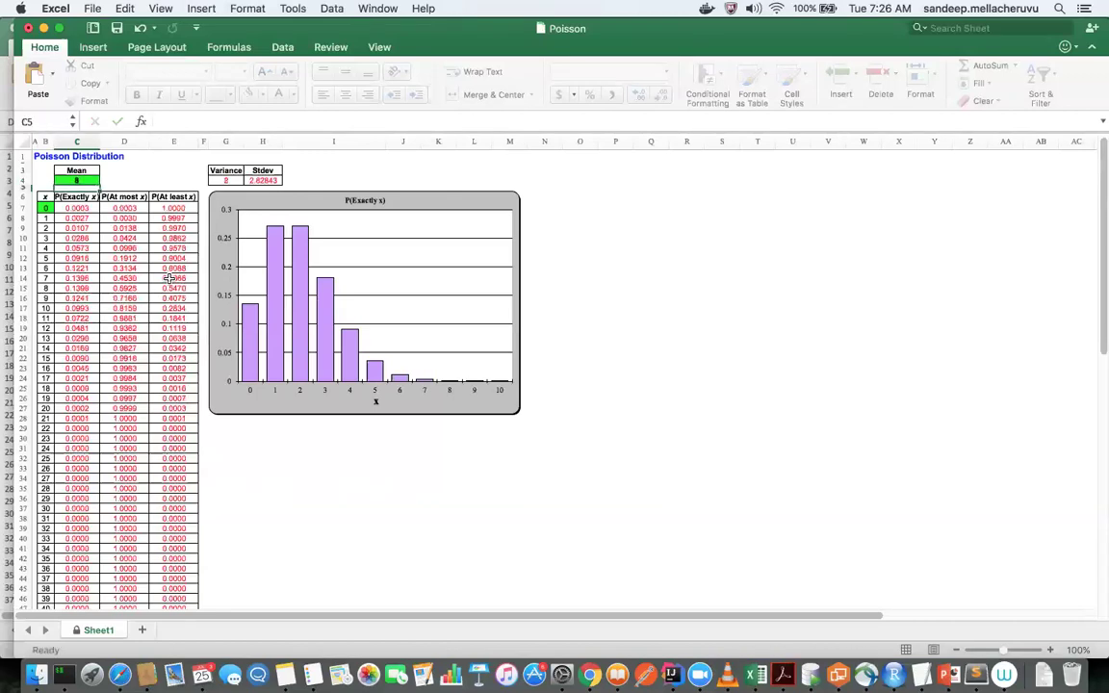
pyautogui.press('Return')
pyautogui.click(192, 248)
pyautogui.press('Up')
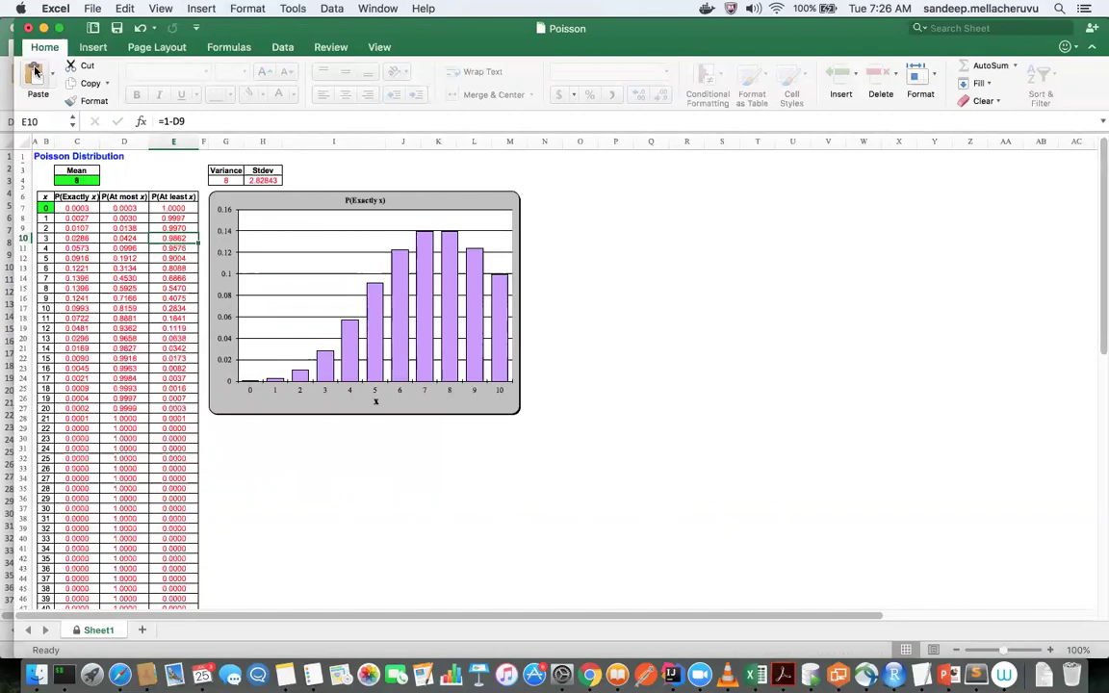
# Close Poisson.xls without saving its changes and return to the Poisson Distribution page in Chrome.
pyautogui.click(28, 28)
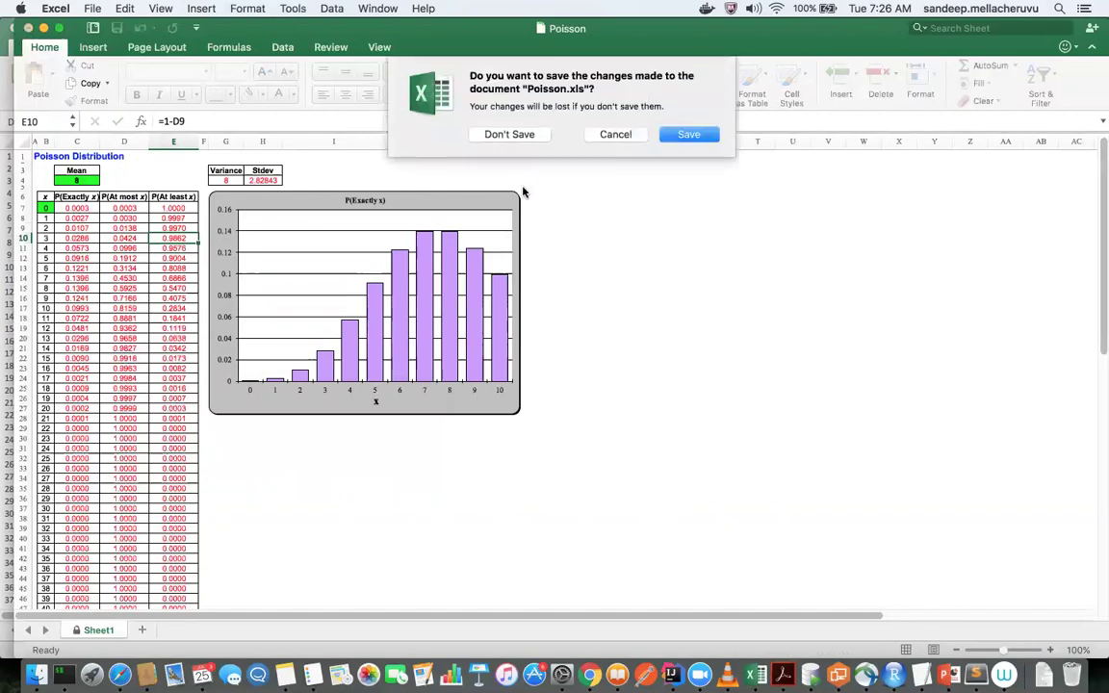
pyautogui.click(509, 138)
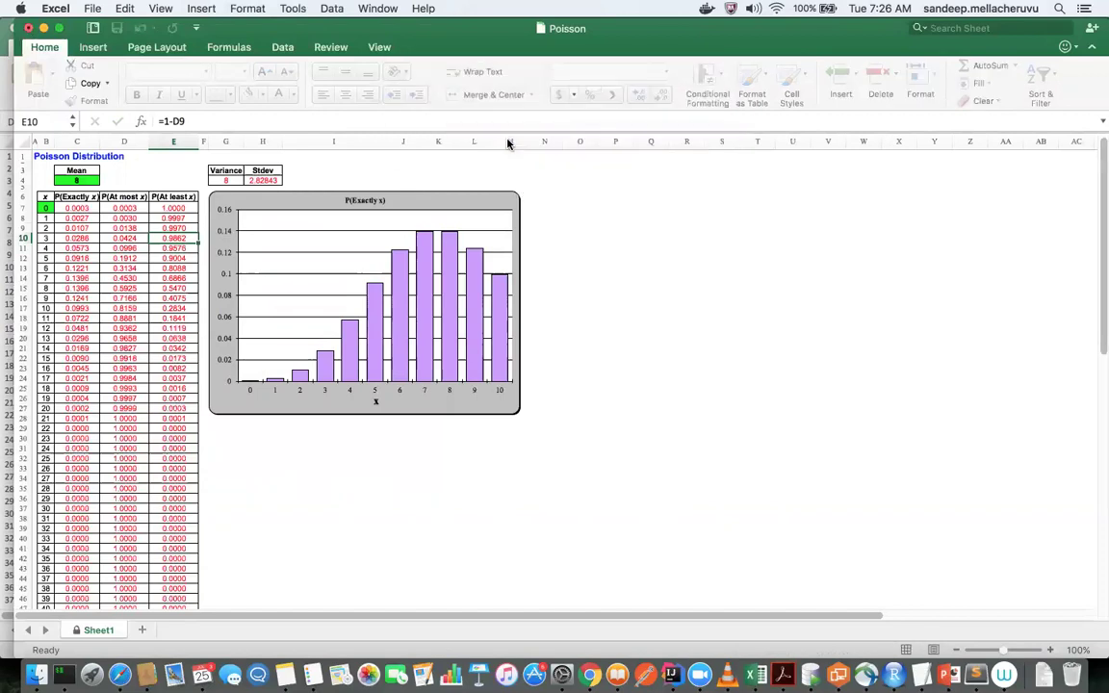
pyautogui.hscroll(-2, 119, 260)
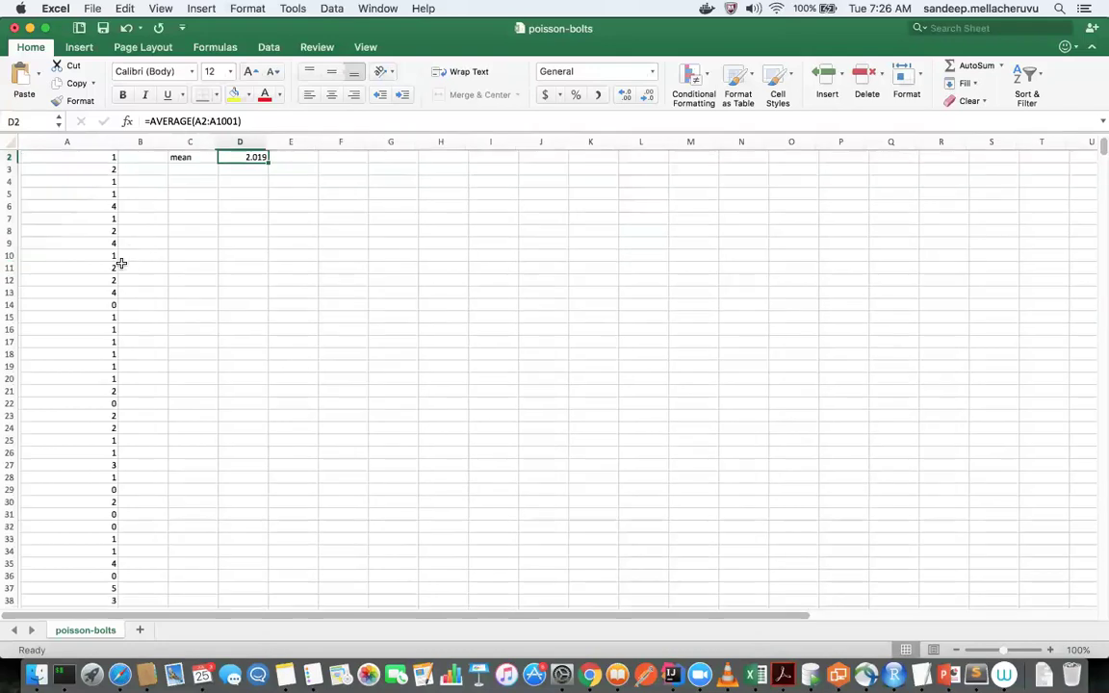
pyautogui.click(591, 674)
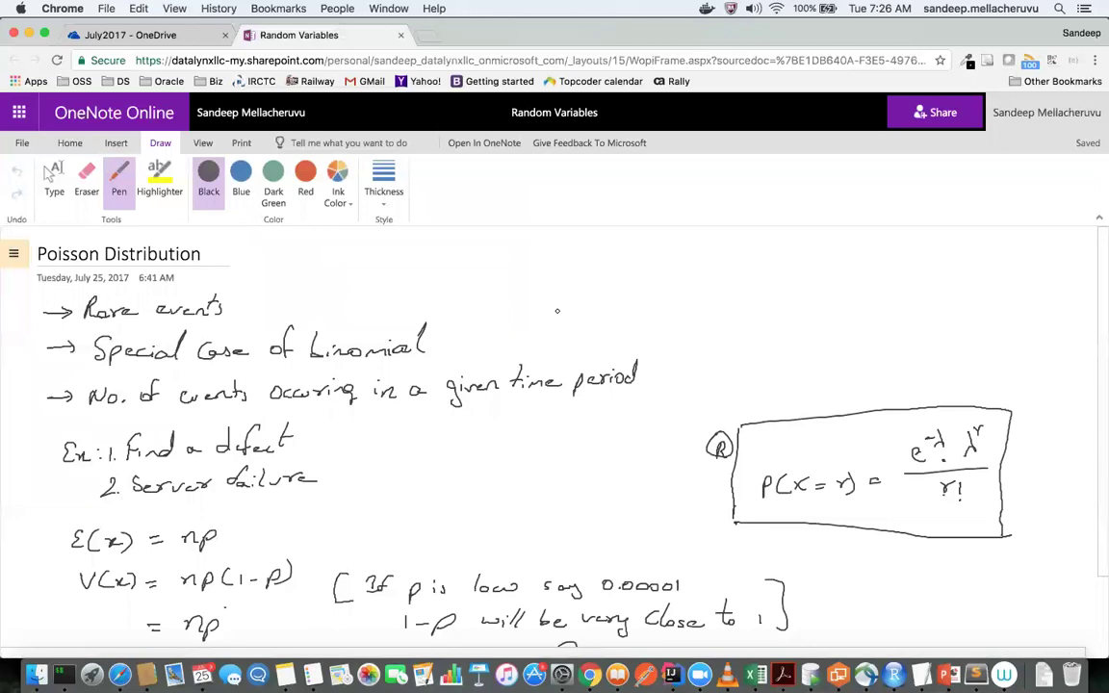
pyautogui.scroll(-3, 557, 310)
pyautogui.scroll(3, 556, 310)
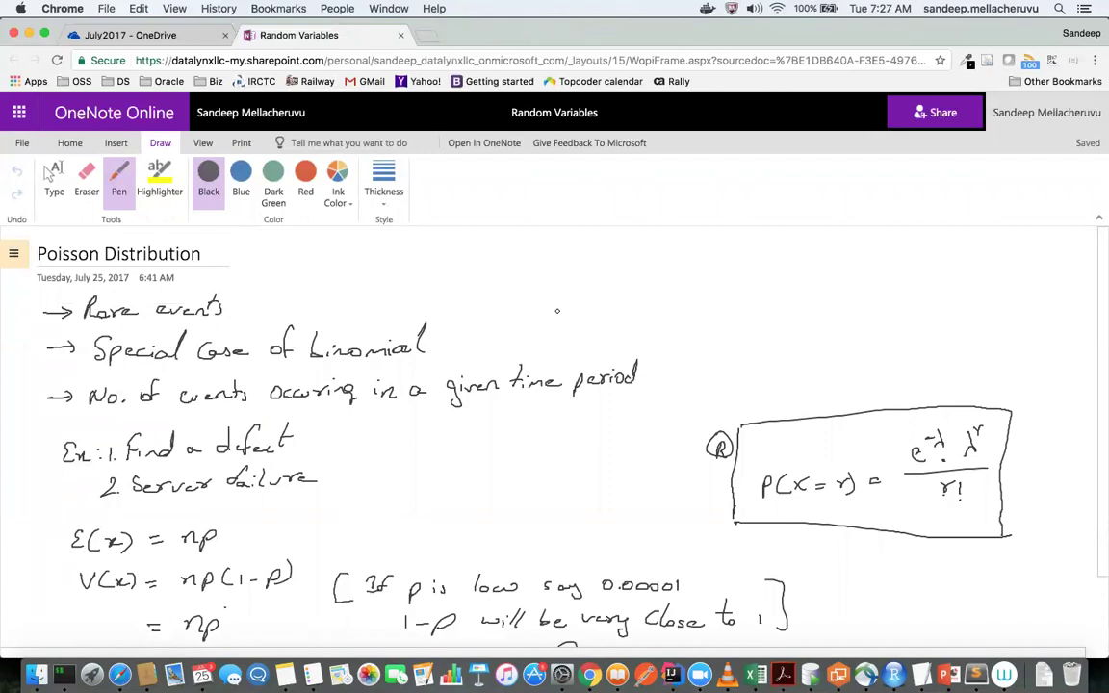
# Add a new page to the Untitled Section and enter "Normal Distributi" in its title.
pyautogui.click(14, 255)
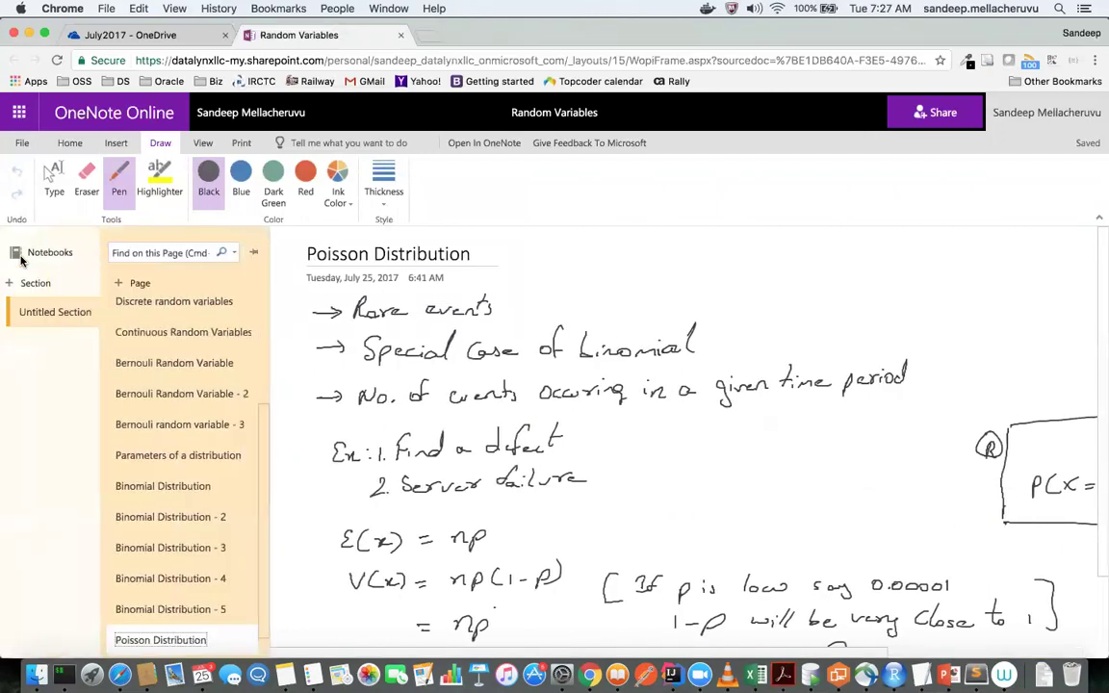
pyautogui.click(156, 287)
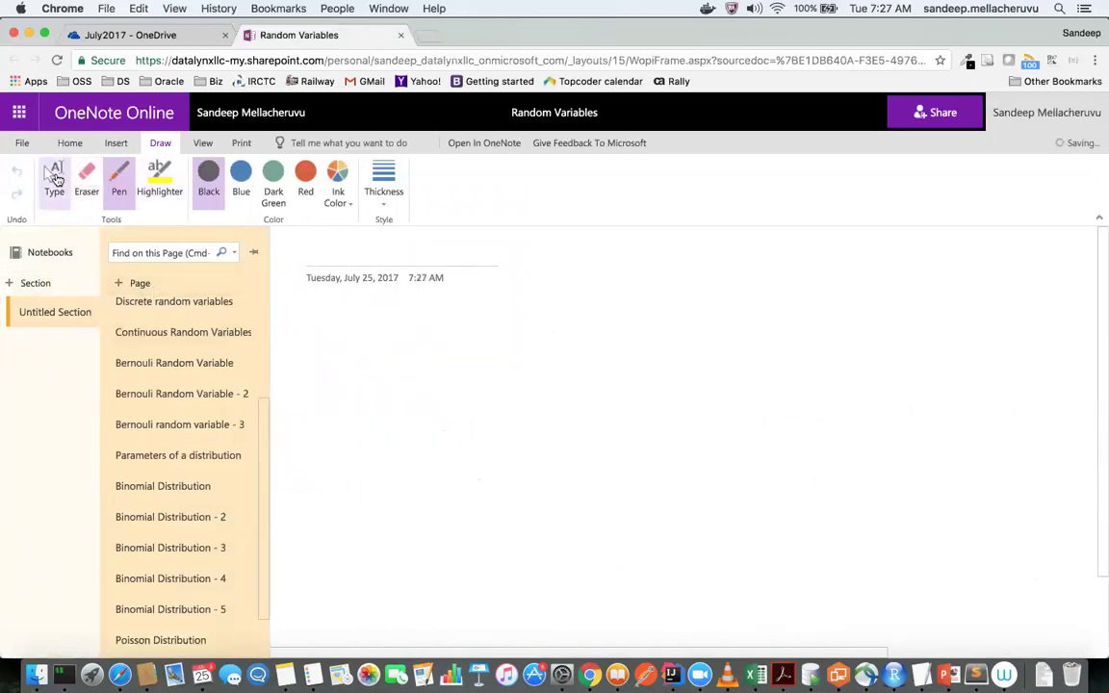
pyautogui.click(54, 178)
pyautogui.click(441, 257)
pyautogui.write('N')
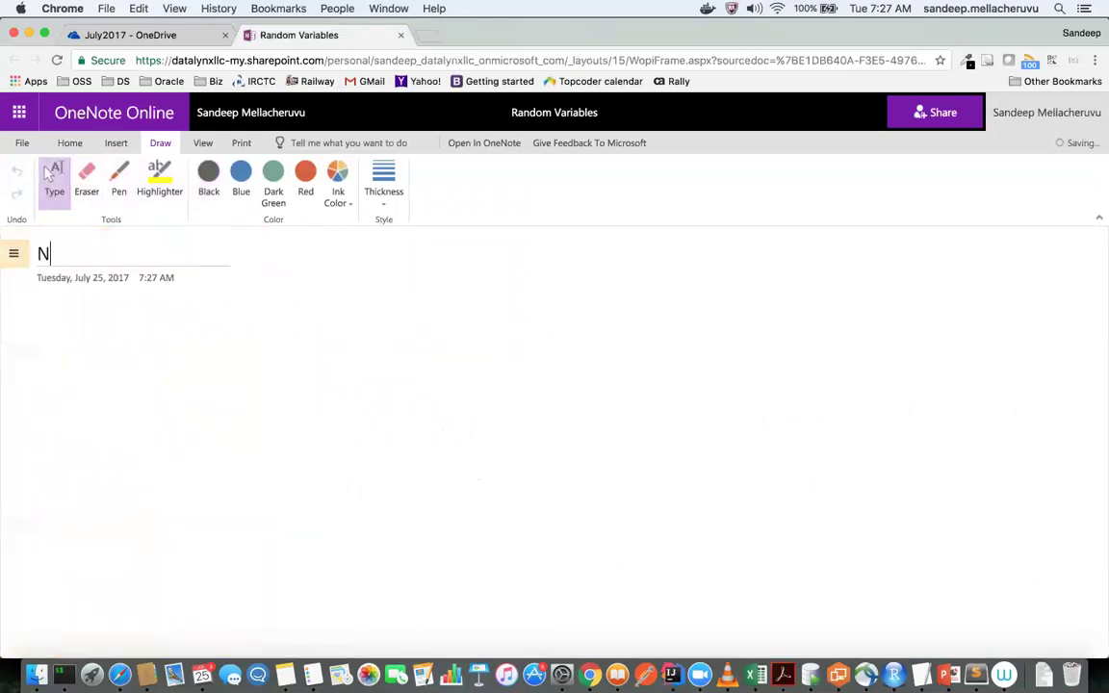
pyautogui.write('ormal')
pyautogui.write('istributi')
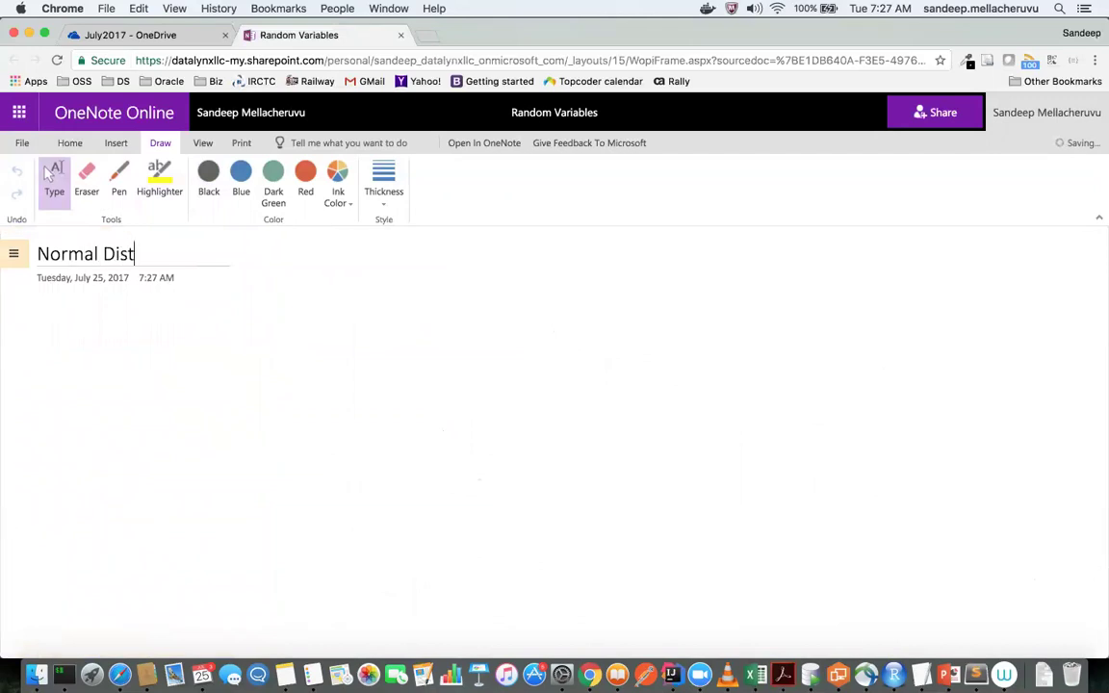
# Replace the new page's title with "Continuous Random Variables" and activate the black Pen for handwriting.
pyautogui.hotkey('shift', 'Left')
pyautogui.hotkey('shift', 'Left')
pyautogui.hotkey('shift', 'Left')
pyautogui.hotkey('shift', 'Left')
pyautogui.hotkey('shift', 'Left')
pyautogui.hotkey('shift', 'Left')
pyautogui.hotkey('shift', 'Left')
pyautogui.hotkey('shift', 'Left')
pyautogui.hotkey('shift', 'Left')
pyautogui.hotkey('shift', 'Left')
pyautogui.hotkey('shift', 'Left')
pyautogui.hotkey('shift', 'Left')
pyautogui.hotkey('shift', 'Left')
pyautogui.hotkey('shift', 'Left')
pyautogui.hotkey('shift', 'Left')
pyautogui.hotkey('shift', 'Left')
pyautogui.hotkey('shift', 'Left')
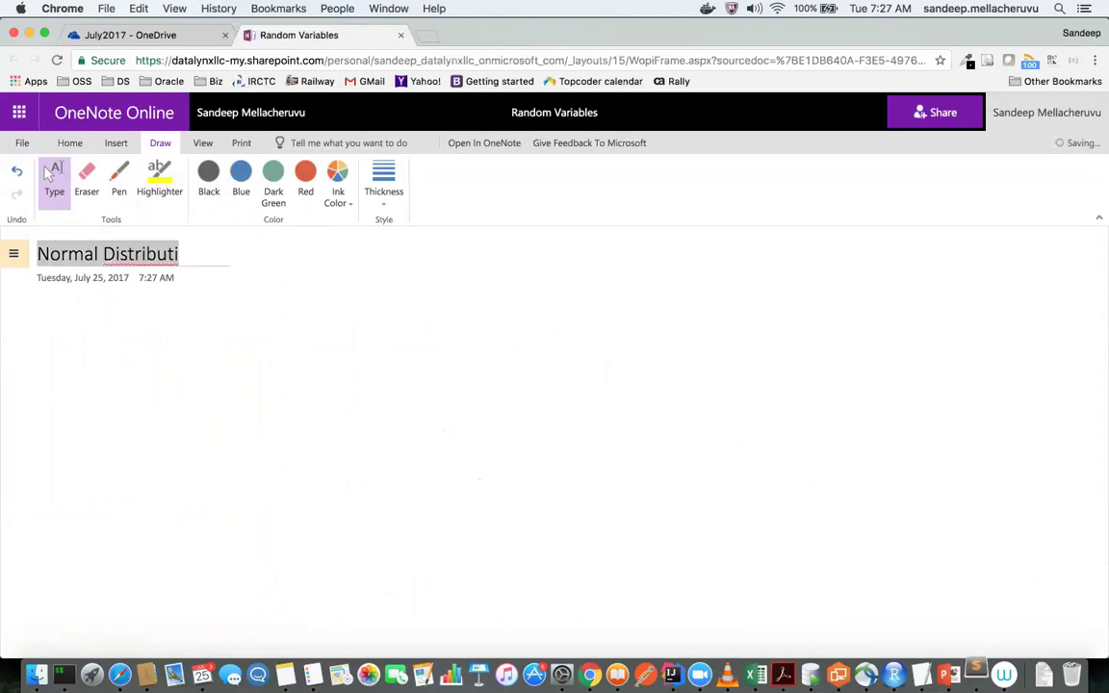
pyautogui.write('Continuou')
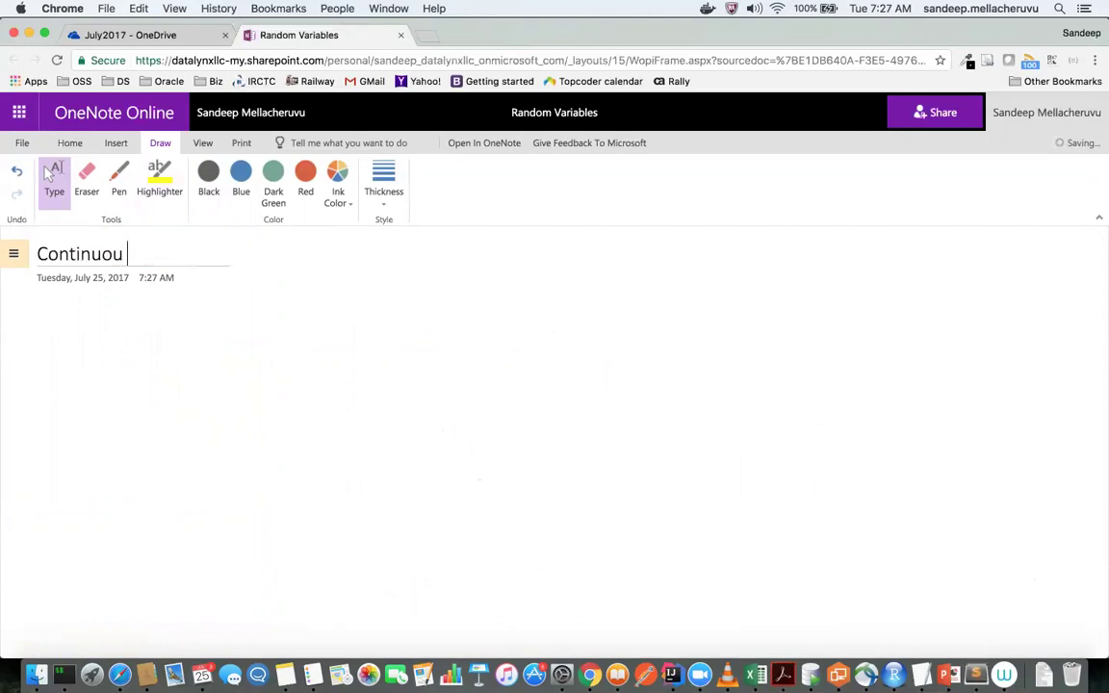
pyautogui.write('s Random Variables')
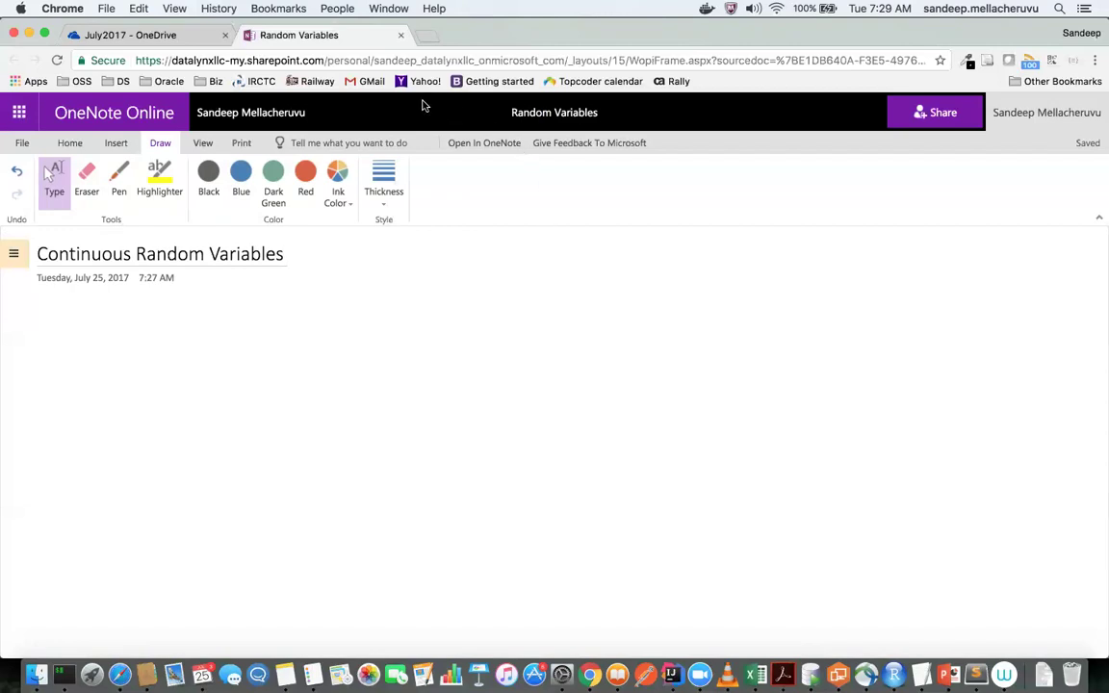
pyautogui.press('Return')
pyautogui.click(118, 181)
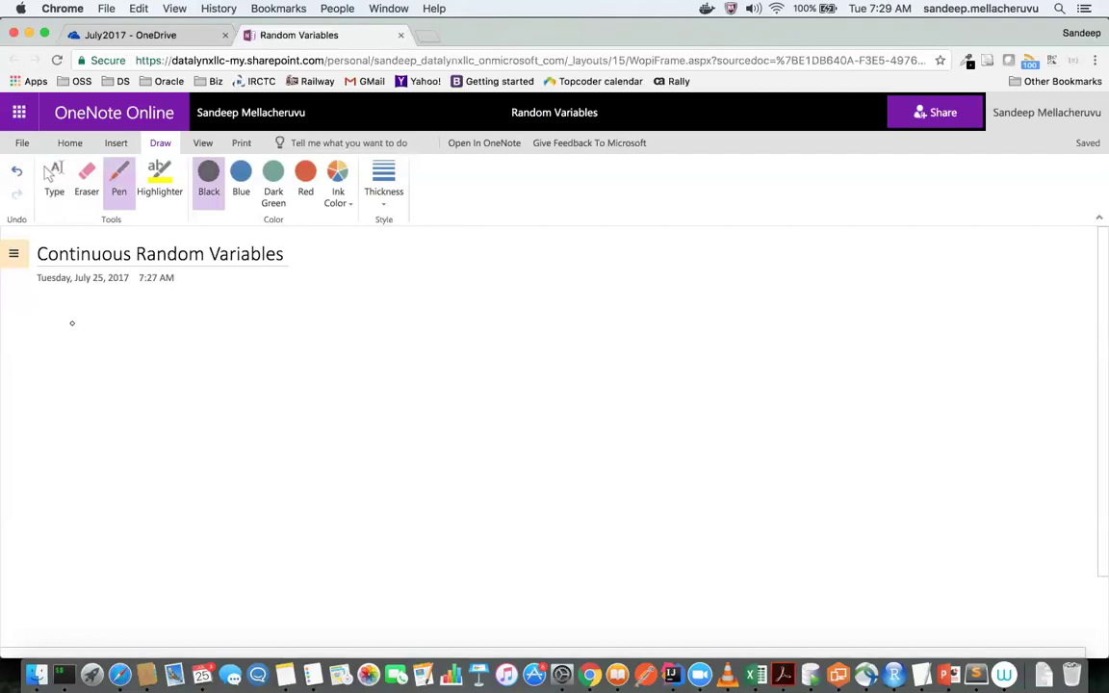
# Handwrite the decimal example values "153.58, 152.2," below the page title and underline them.
pyautogui.moveTo(69, 319)
pyautogui.mouseDown()
pyautogui.moveTo(69, 334)
pyautogui.moveTo(130, 332)
pyautogui.moveTo(141, 321)
pyautogui.moveTo(142, 333)
pyautogui.moveTo(183, 337)
pyautogui.moveTo(153, 341)
pyautogui.moveTo(255, 342)
pyautogui.mouseUp()
pyautogui.click(111, 330)
pyautogui.click(159, 333)
pyautogui.click(229, 333)
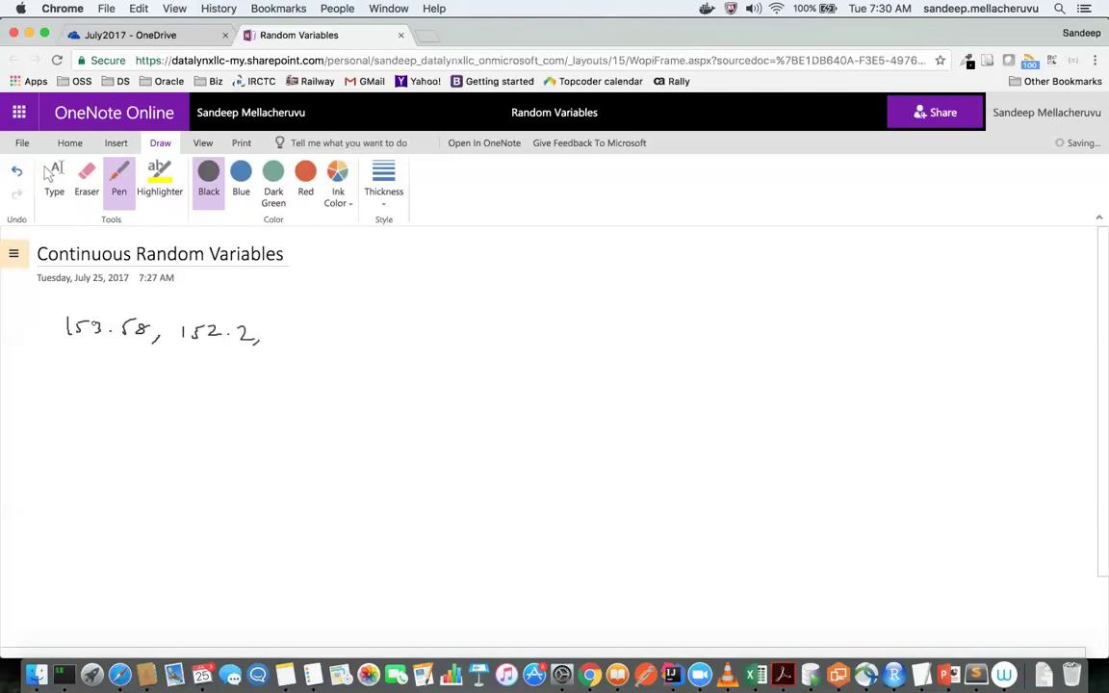
pyautogui.moveTo(77, 348); pyautogui.dragTo(258, 342)
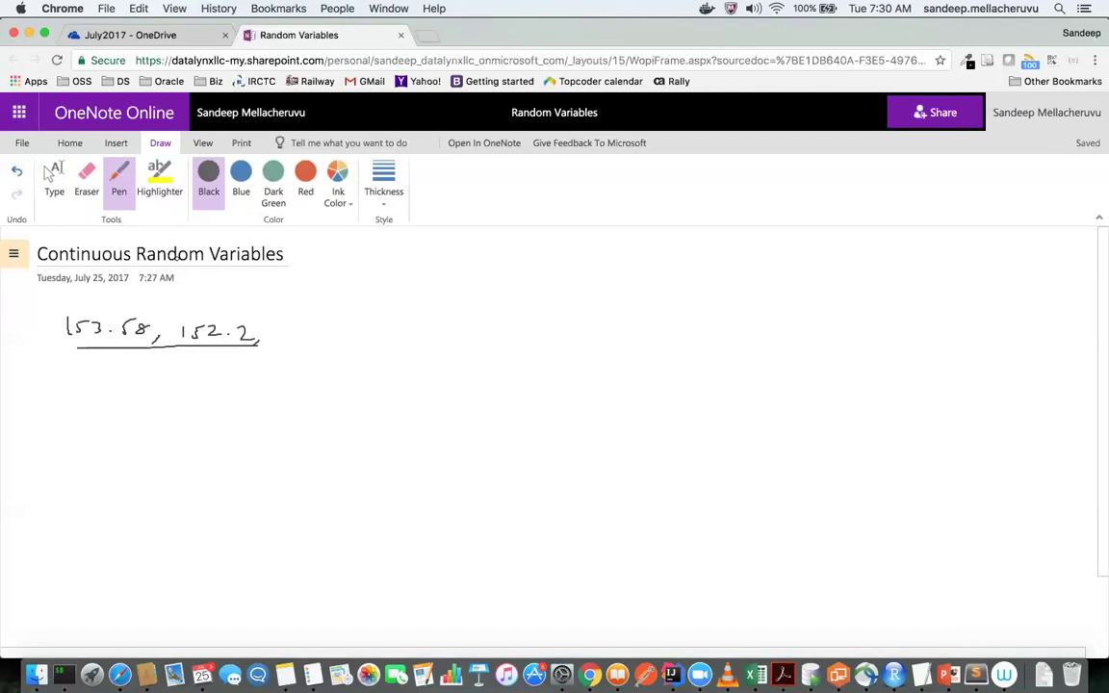
# Handwrite the discrete example values "1 2 3 4 5" beneath the decimal values and underline them.
pyautogui.moveTo(90, 371)
pyautogui.mouseDown()
pyautogui.moveTo(90, 386)
pyautogui.moveTo(138, 381)
pyautogui.moveTo(93, 388)
pyautogui.moveTo(142, 386)
pyautogui.mouseUp()
pyautogui.press('super+z')
pyautogui.press('super+z')
pyautogui.moveTo(167, 371)
pyautogui.mouseDown()
pyautogui.moveTo(171, 385)
pyautogui.moveTo(237, 383)
pyautogui.mouseUp()
pyautogui.moveTo(240, 372); pyautogui.dragTo(250, 371)
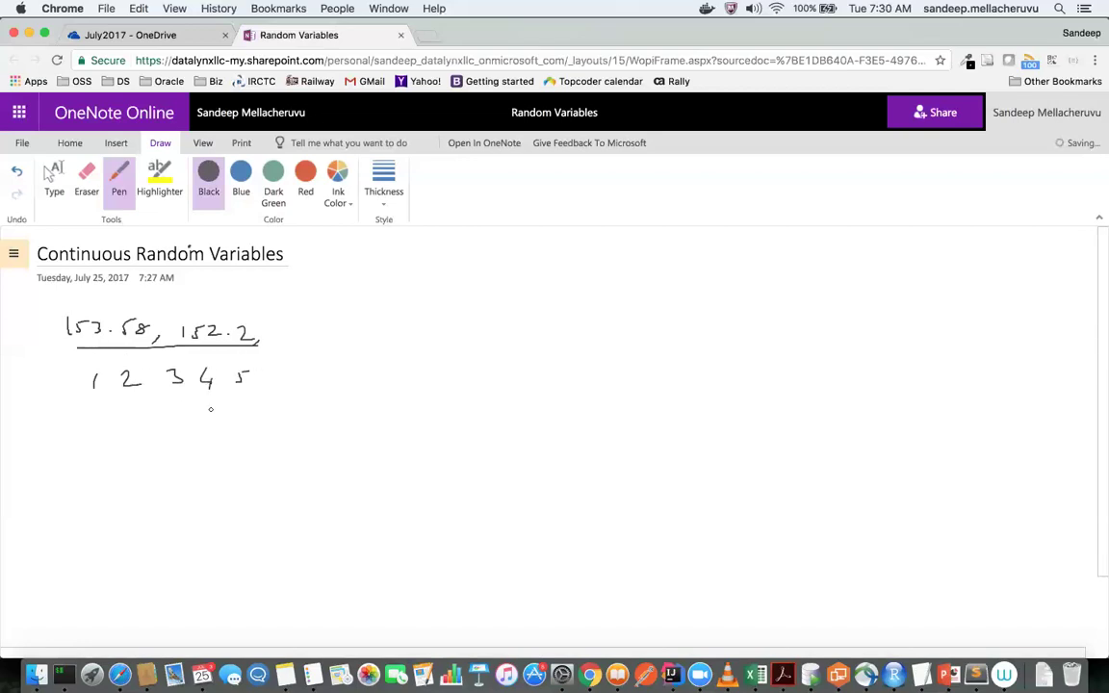
pyautogui.moveTo(102, 404); pyautogui.dragTo(240, 403)
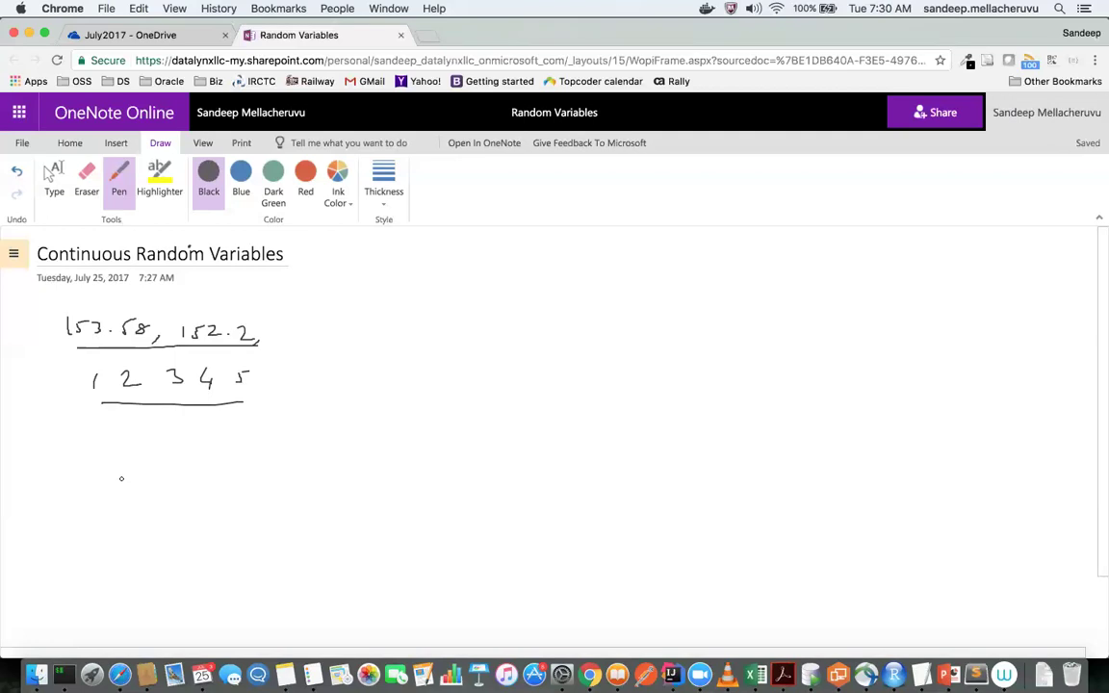
# Erase all the handwritten example values from the page and reactivate the black Pen.
pyautogui.click(85, 184)
pyautogui.moveTo(273, 387)
pyautogui.mouseDown()
pyautogui.moveTo(186, 465)
pyautogui.moveTo(279, 376)
pyautogui.moveTo(239, 379)
pyautogui.moveTo(221, 361)
pyautogui.moveTo(129, 389)
pyautogui.moveTo(116, 371)
pyautogui.moveTo(186, 337)
pyautogui.moveTo(79, 329)
pyautogui.moveTo(139, 339)
pyautogui.mouseUp()
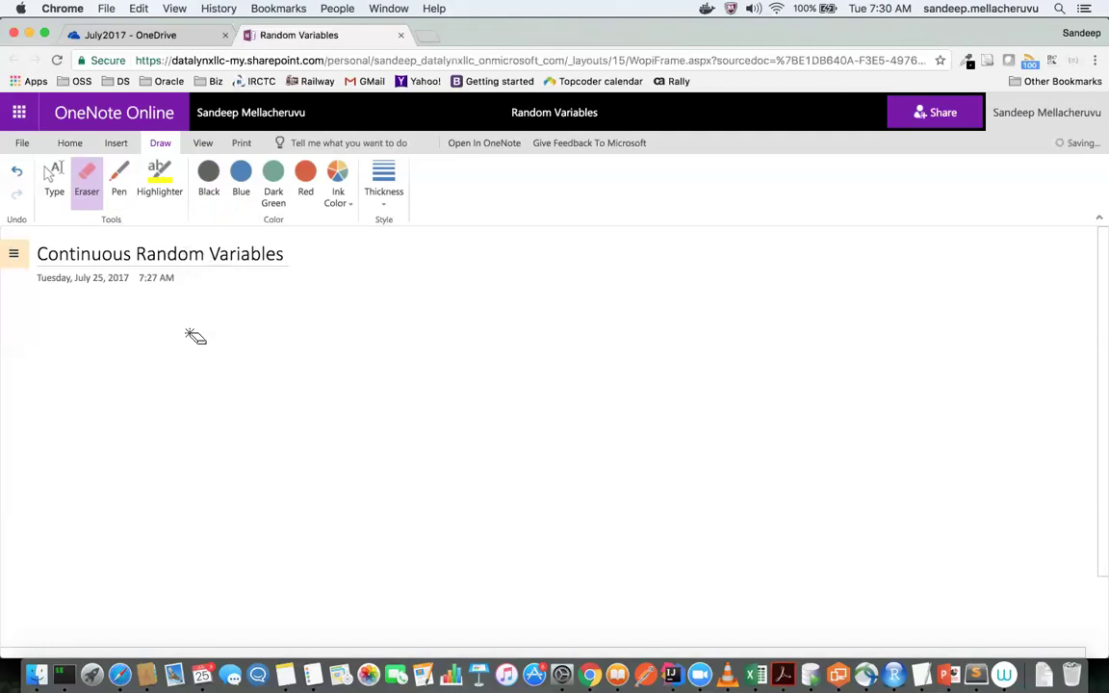
pyautogui.click(108, 200)
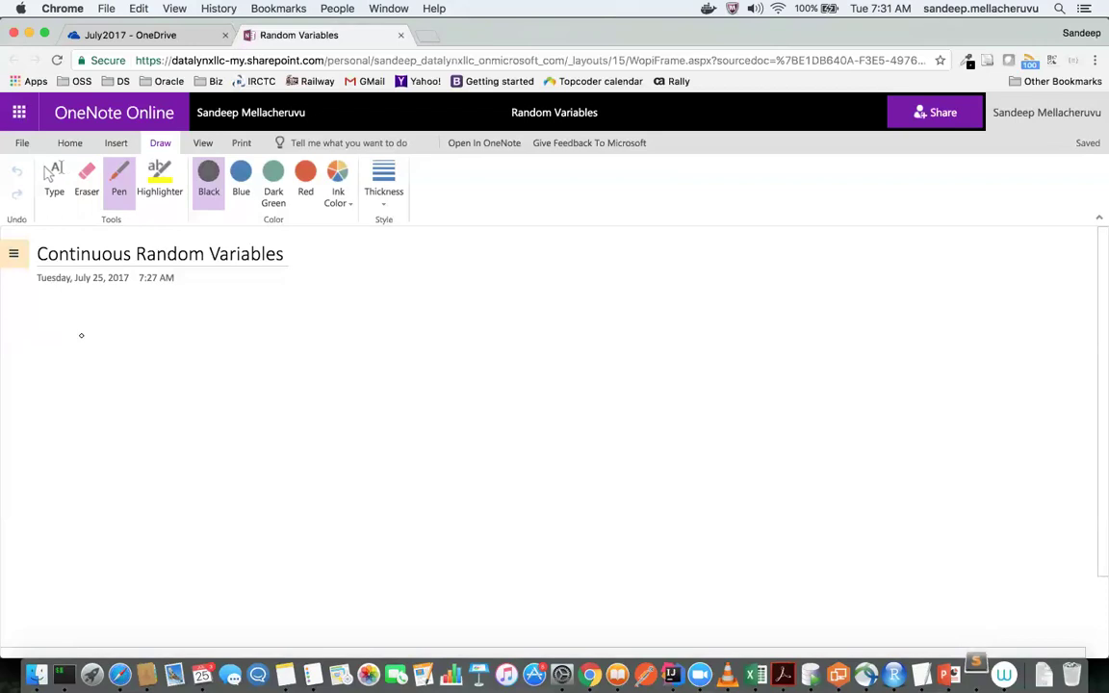
# Handwrite "frequency distribution – probability density function" in black ink below the page title.
pyautogui.moveTo(113, 309)
pyautogui.mouseDown()
pyautogui.moveTo(104, 320)
pyautogui.moveTo(126, 327)
pyautogui.moveTo(199, 321)
pyautogui.moveTo(218, 333)
pyautogui.moveTo(269, 321)
pyautogui.moveTo(296, 371)
pyautogui.mouseUp()
pyautogui.moveTo(285, 327); pyautogui.dragTo(348, 330)
pyautogui.press('super+z')
pyautogui.moveTo(338, 311)
pyautogui.mouseDown()
pyautogui.moveTo(383, 328)
pyautogui.moveTo(514, 321)
pyautogui.moveTo(541, 306)
pyautogui.moveTo(551, 334)
pyautogui.moveTo(681, 328)
pyautogui.moveTo(705, 310)
pyautogui.mouseUp()
pyautogui.moveTo(709, 314)
pyautogui.mouseDown()
pyautogui.moveTo(780, 317)
pyautogui.moveTo(753, 308)
pyautogui.mouseUp()
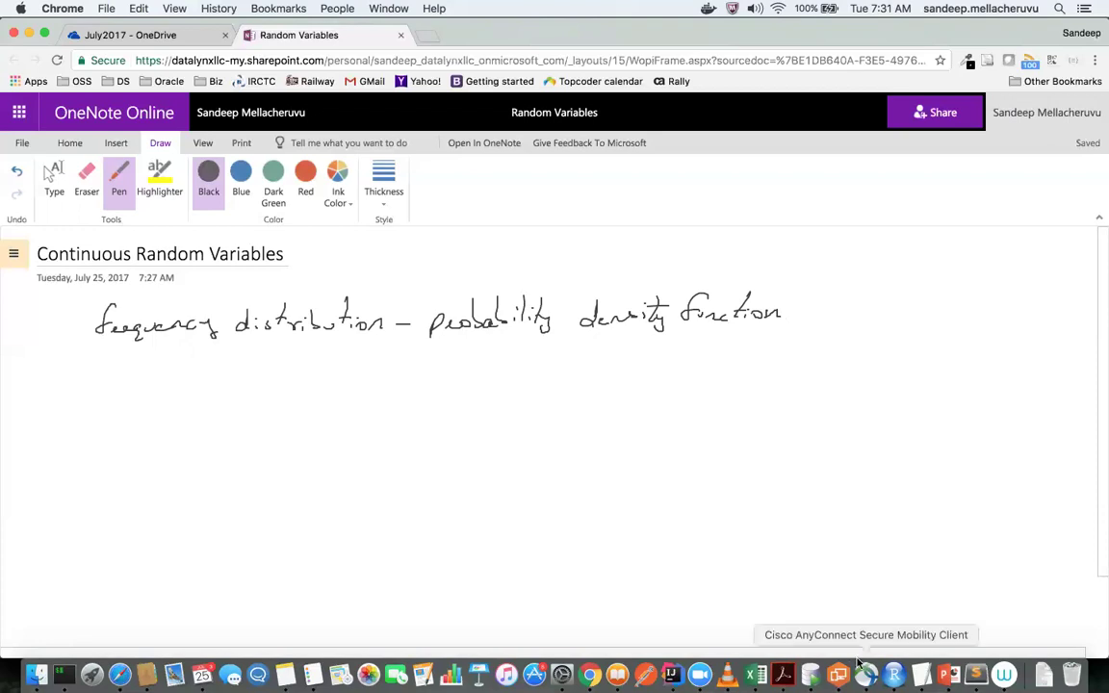
# Switch to Finder and open the Height workbook from the Datasets folder in Excel.
pyautogui.click(755, 674)
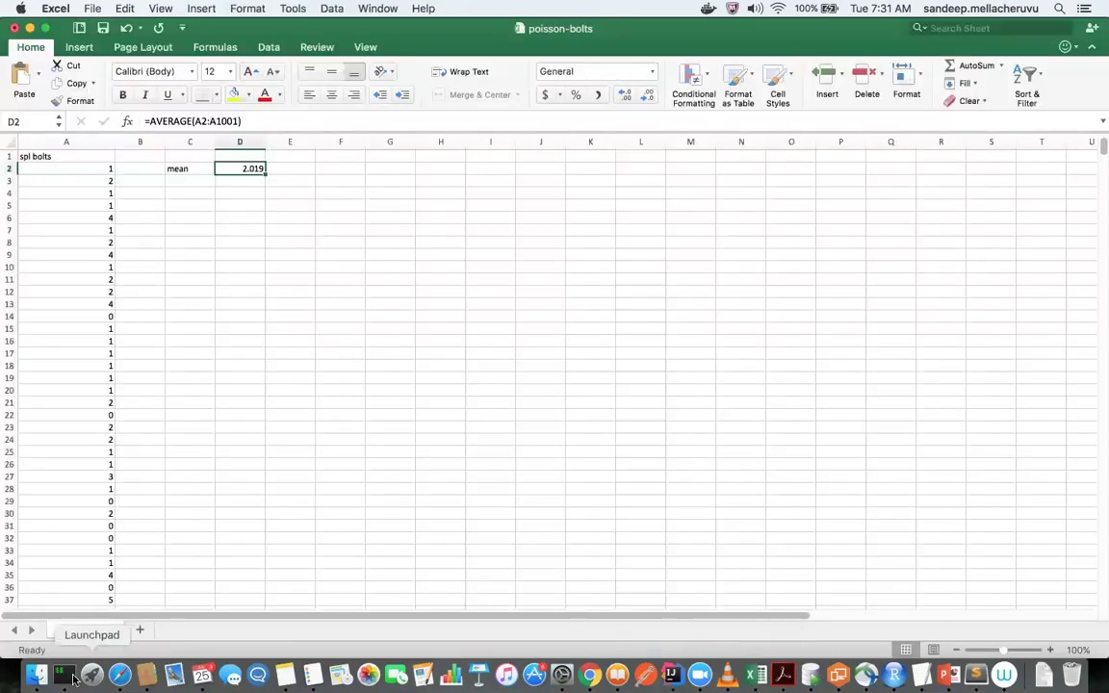
pyautogui.click(36, 674)
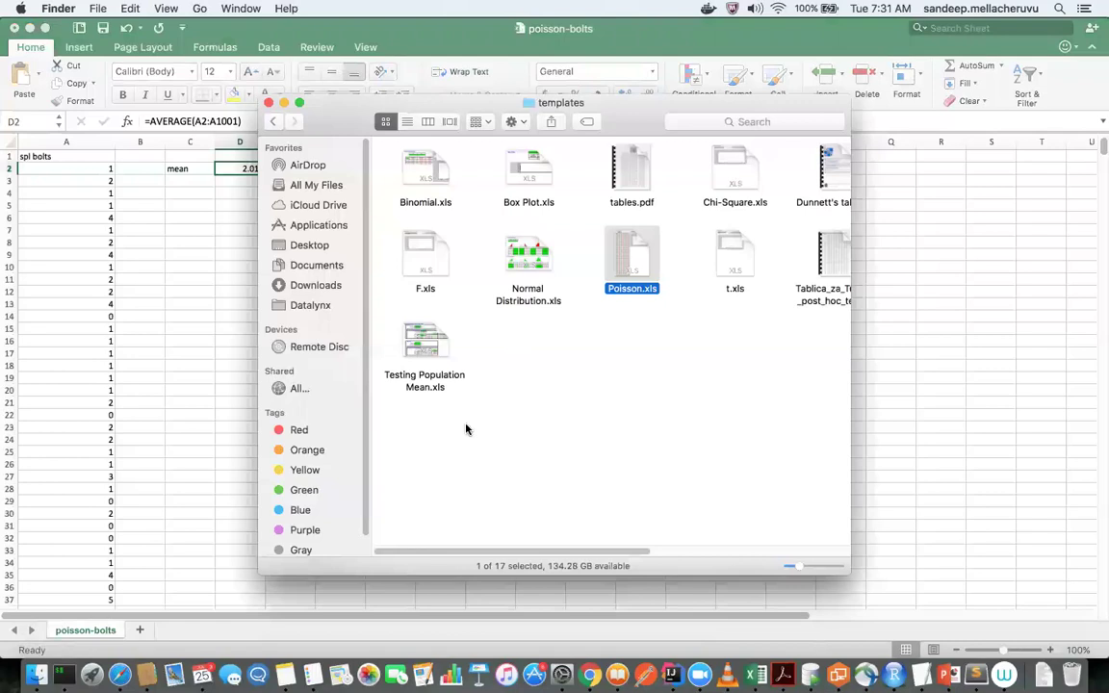
pyautogui.press('super+Up')
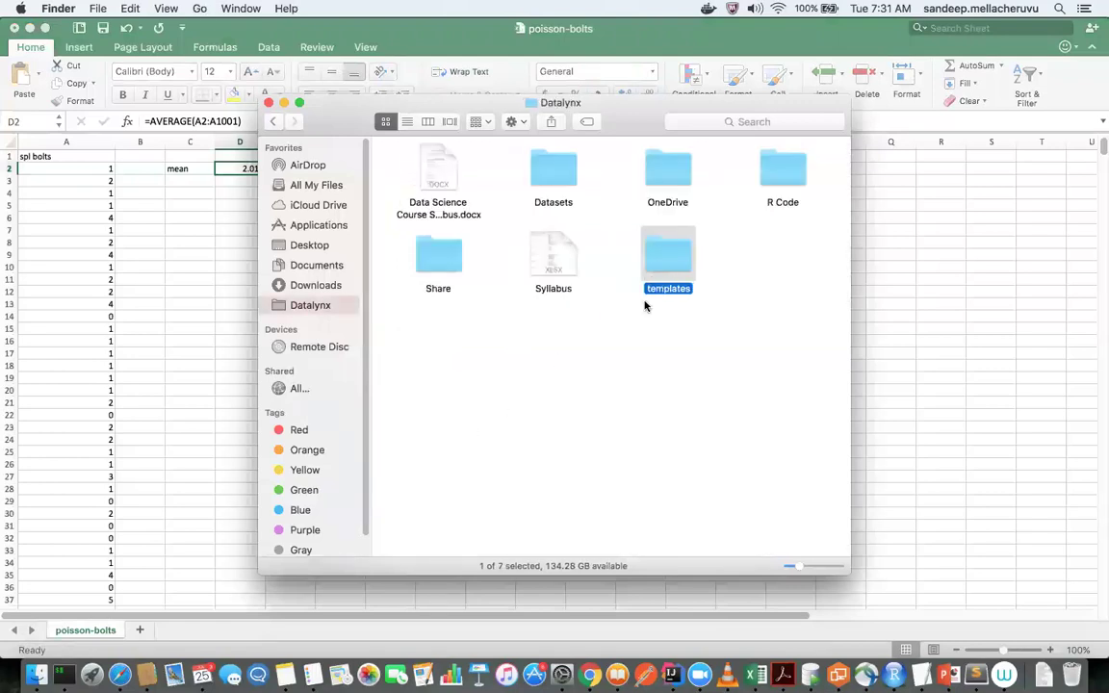
pyautogui.doubleClick(557, 183)
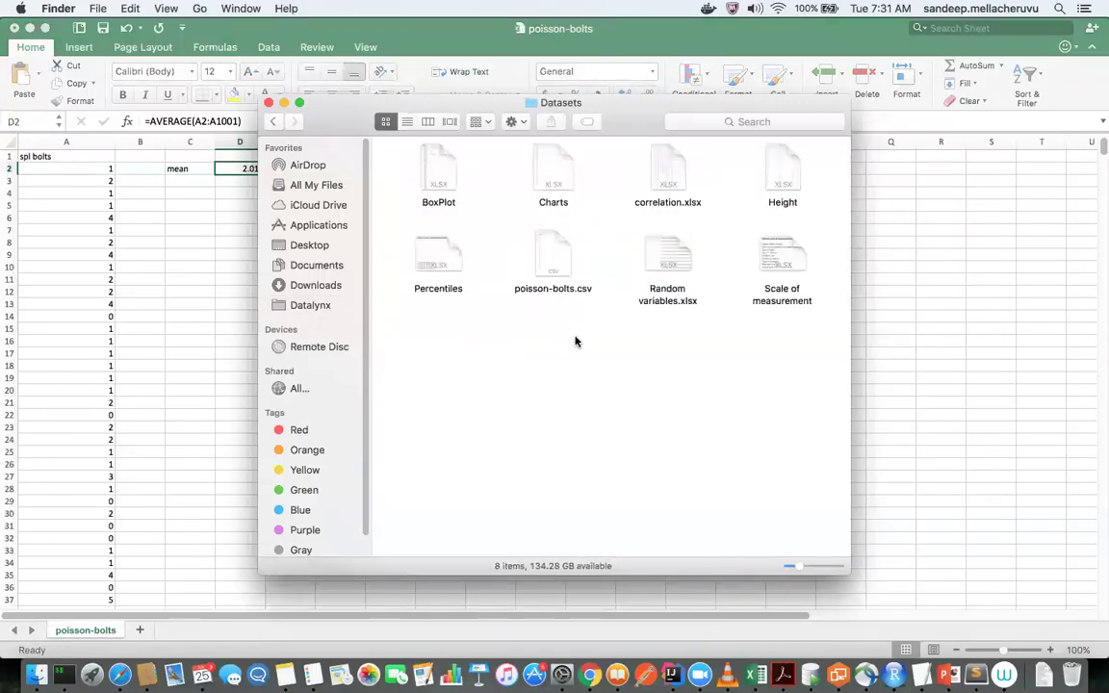
pyautogui.doubleClick(776, 187)
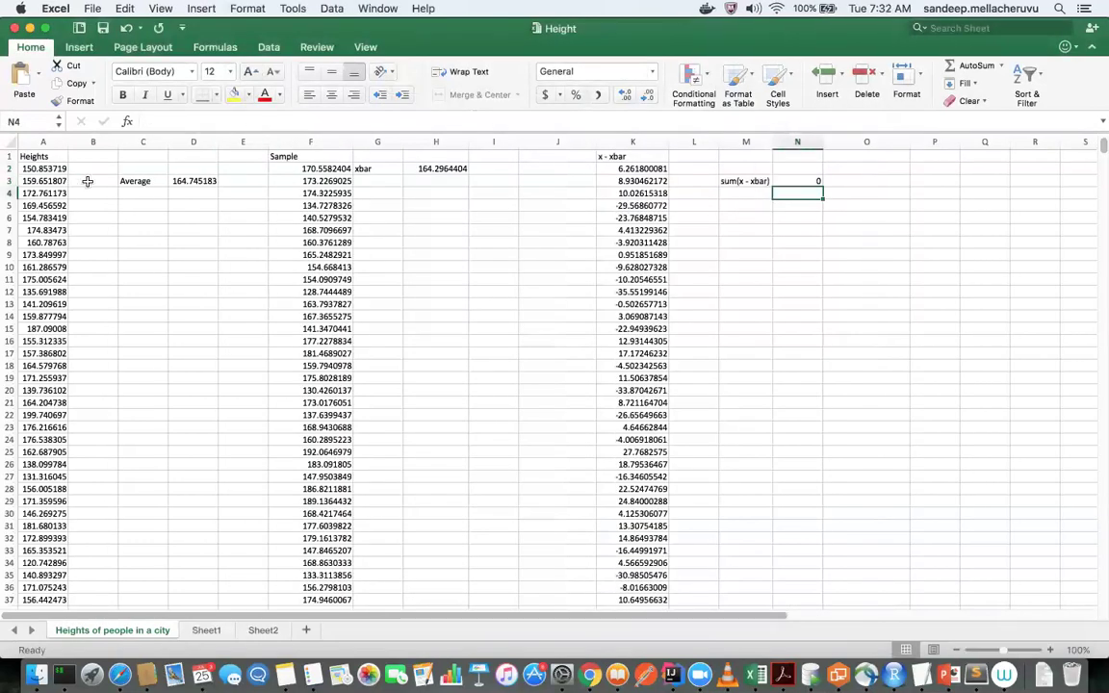
# Examine the values in the Heights column, from the first rows far down the sheet and back.
pyautogui.click(39, 168)
pyautogui.click(175, 246)
pyautogui.click(122, 246)
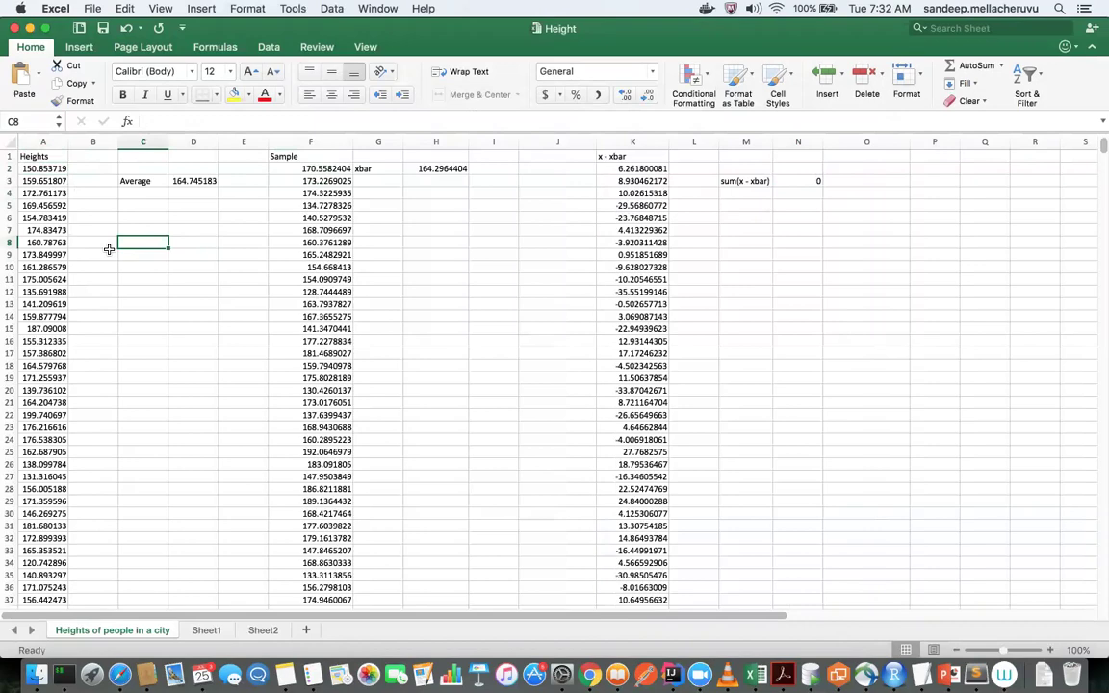
pyautogui.scroll(-20, 109, 249)
pyautogui.scroll(-20, 109, 249)
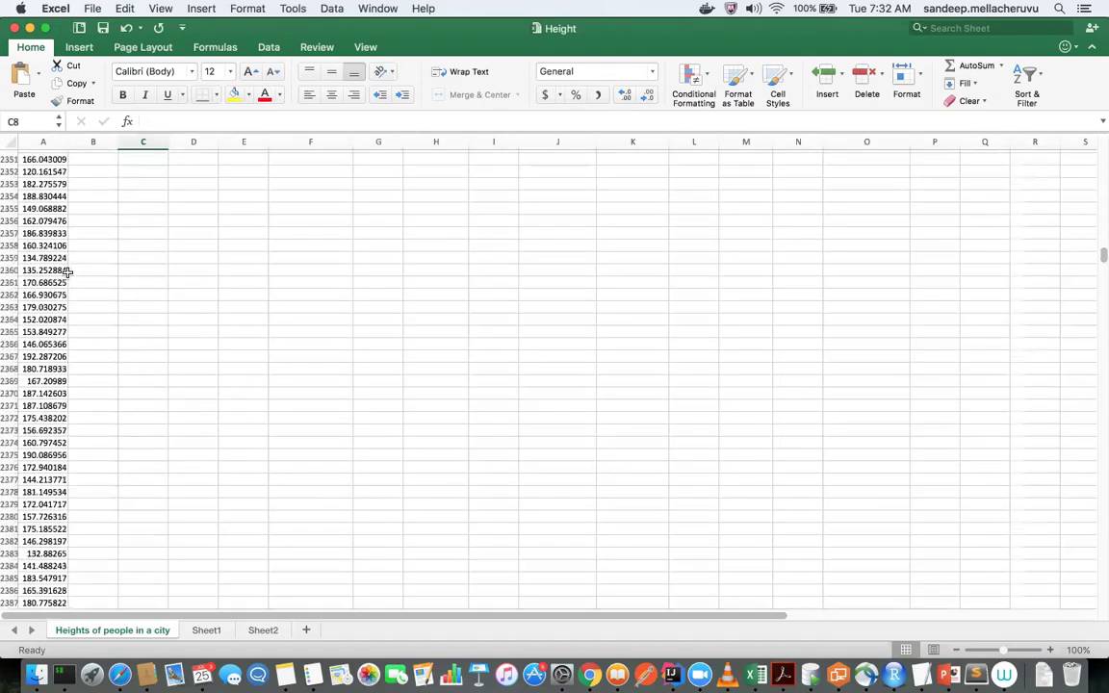
pyautogui.scroll(-10, 68, 272)
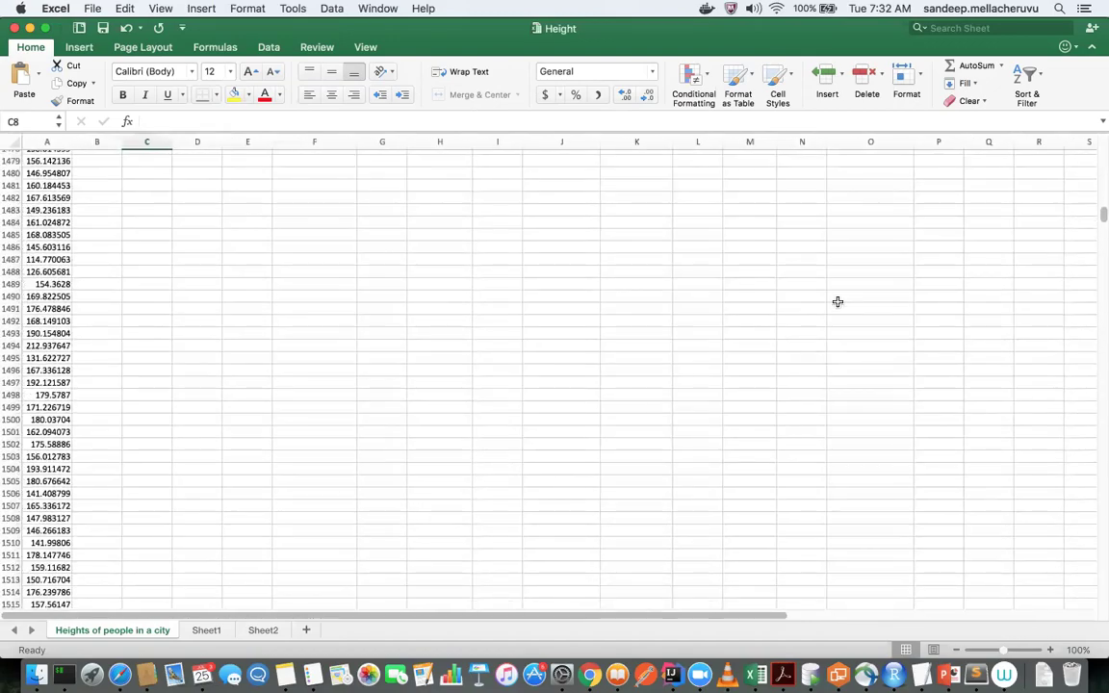
pyautogui.scroll(20, 838, 302)
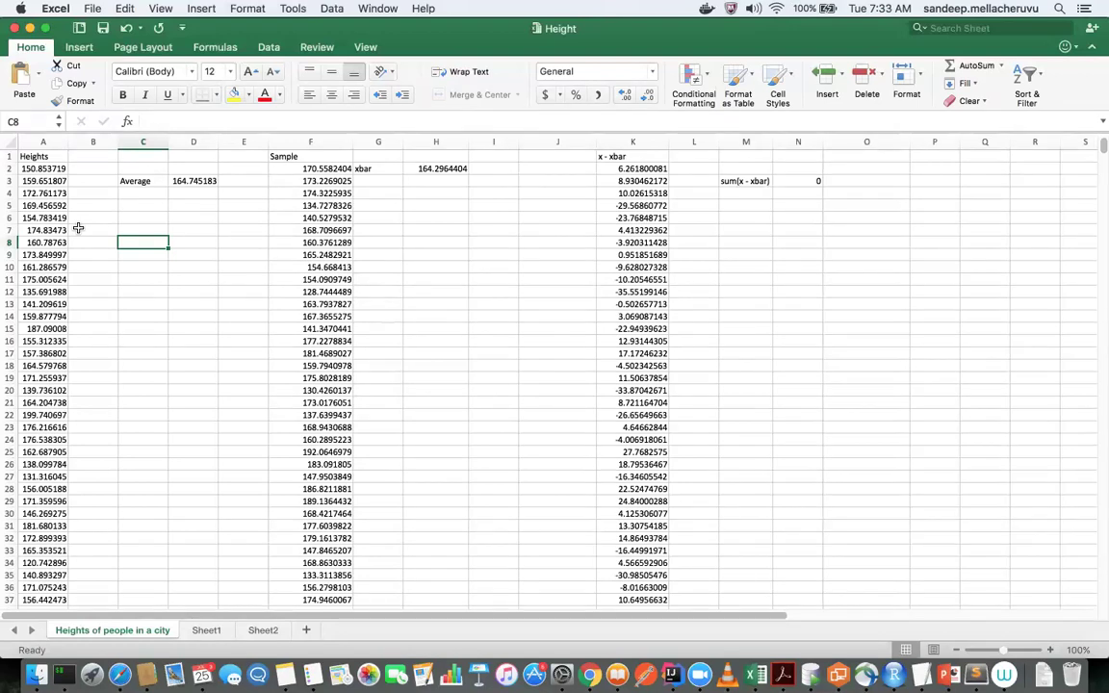
# Return to the OneNote page in Chrome and handwrite the expected value formula "E(x) = Σx.p(x)" below the first line.
pyautogui.click(589, 675)
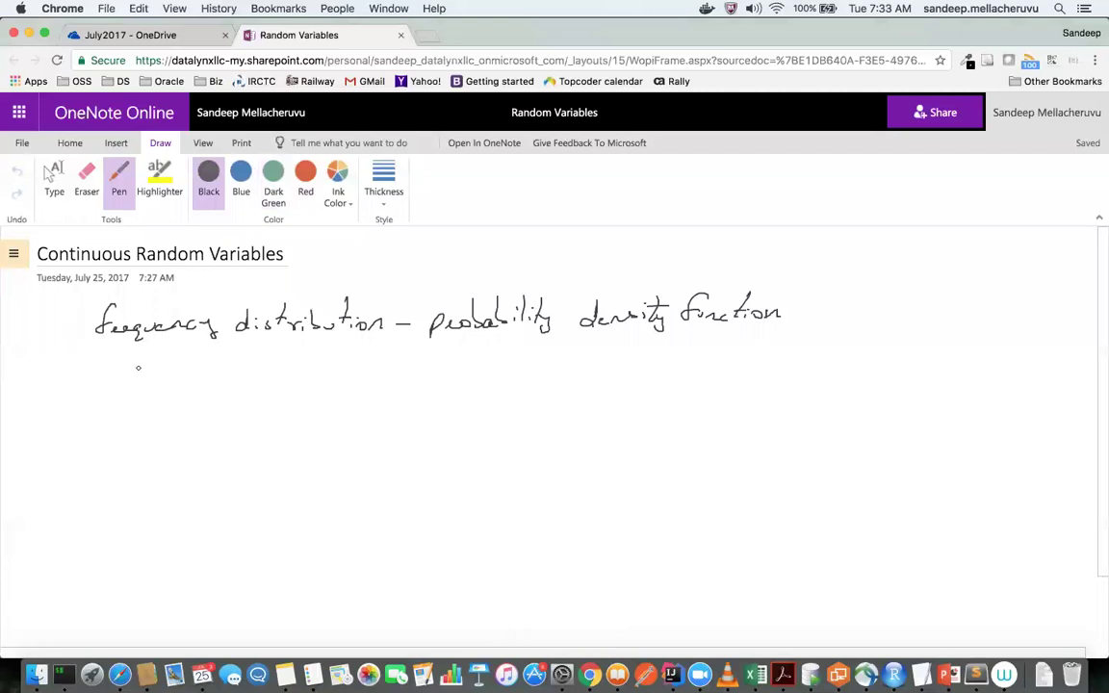
pyautogui.moveTo(155, 375)
pyautogui.mouseDown()
pyautogui.moveTo(145, 389)
pyautogui.moveTo(183, 393)
pyautogui.moveTo(172, 393)
pyautogui.mouseUp()
pyautogui.moveTo(190, 376)
pyautogui.mouseDown()
pyautogui.moveTo(194, 395)
pyautogui.moveTo(220, 384)
pyautogui.mouseUp()
pyautogui.moveTo(209, 389)
pyautogui.mouseDown()
pyautogui.moveTo(261, 380)
pyautogui.moveTo(250, 395)
pyautogui.moveTo(306, 405)
pyautogui.moveTo(318, 385)
pyautogui.mouseUp()
pyautogui.click(295, 396)
pyautogui.moveTo(330, 382)
pyautogui.mouseDown()
pyautogui.moveTo(326, 399)
pyautogui.moveTo(351, 394)
pyautogui.mouseUp()
pyautogui.moveTo(359, 381); pyautogui.dragTo(362, 400)
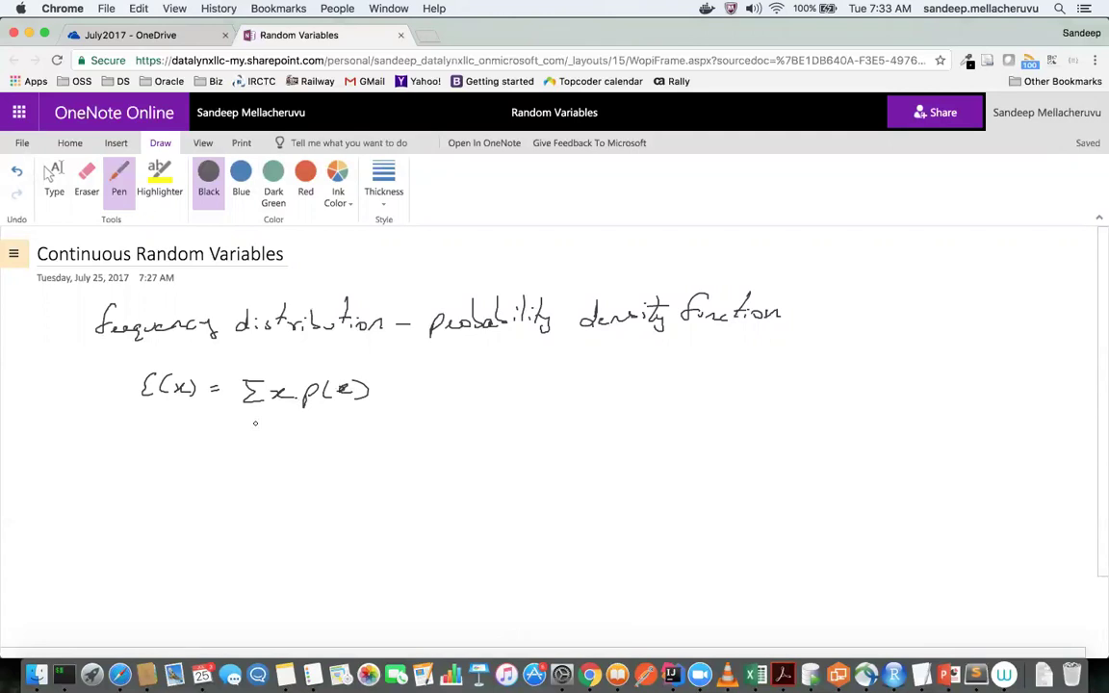
# Switch back to the Height workbook in Excel and inspect the full decimal value of the first height in A2.
pyautogui.press('super+Tab')
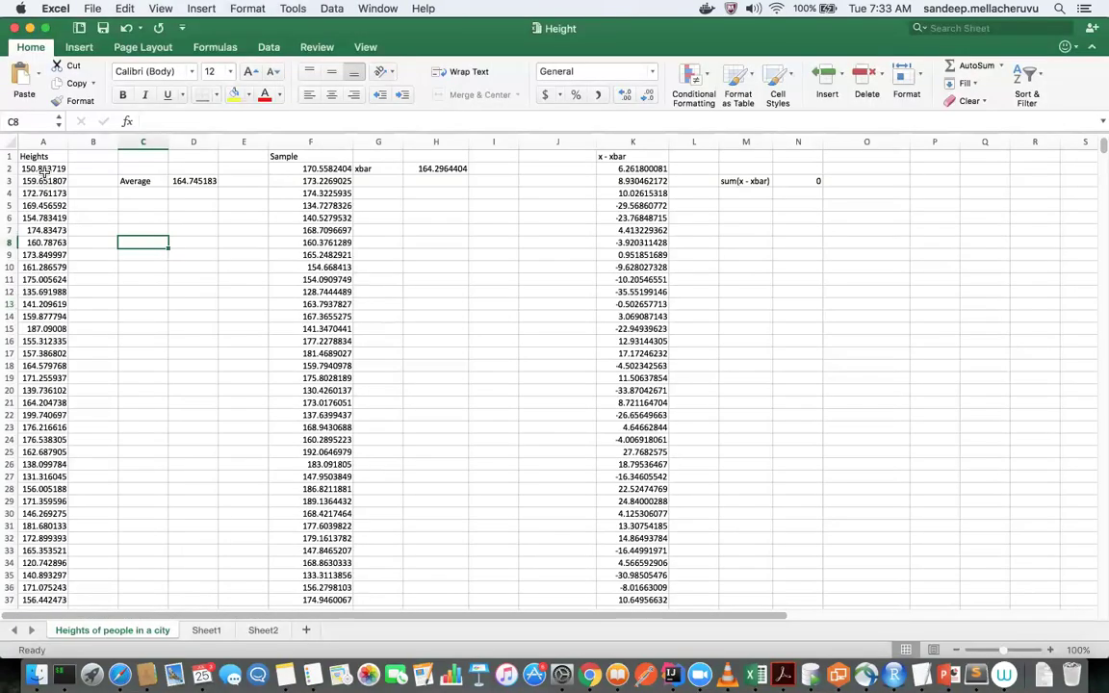
pyautogui.click(45, 170)
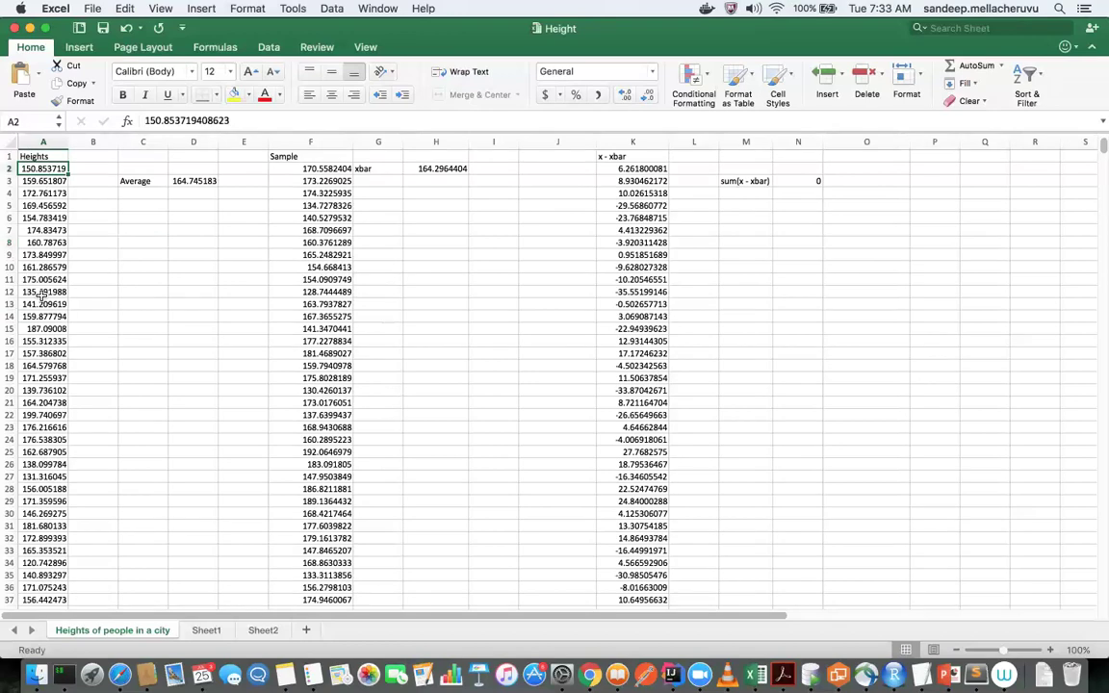
pyautogui.press('super+c')
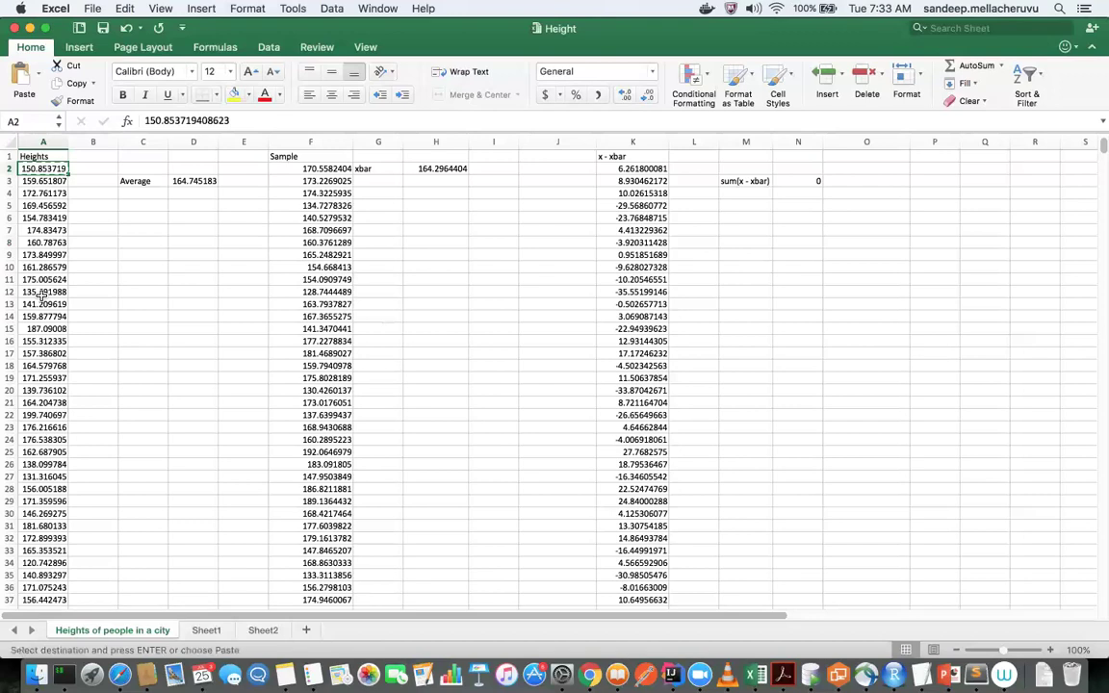
pyautogui.press('super+f')
pyautogui.click(135, 242)
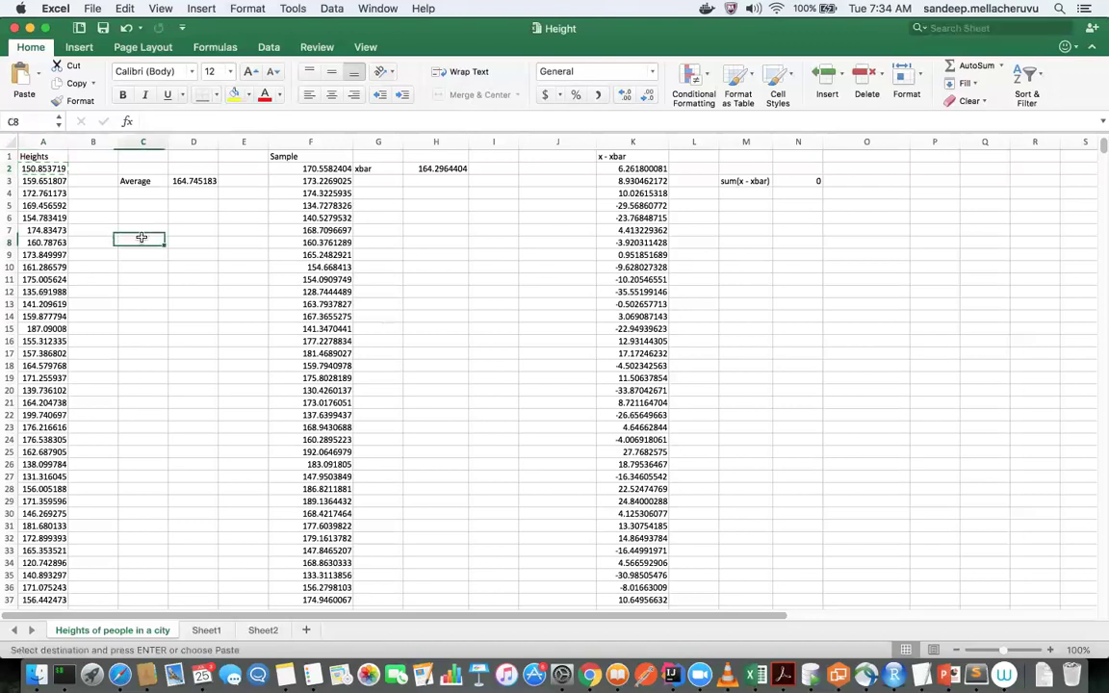
pyautogui.click(54, 155)
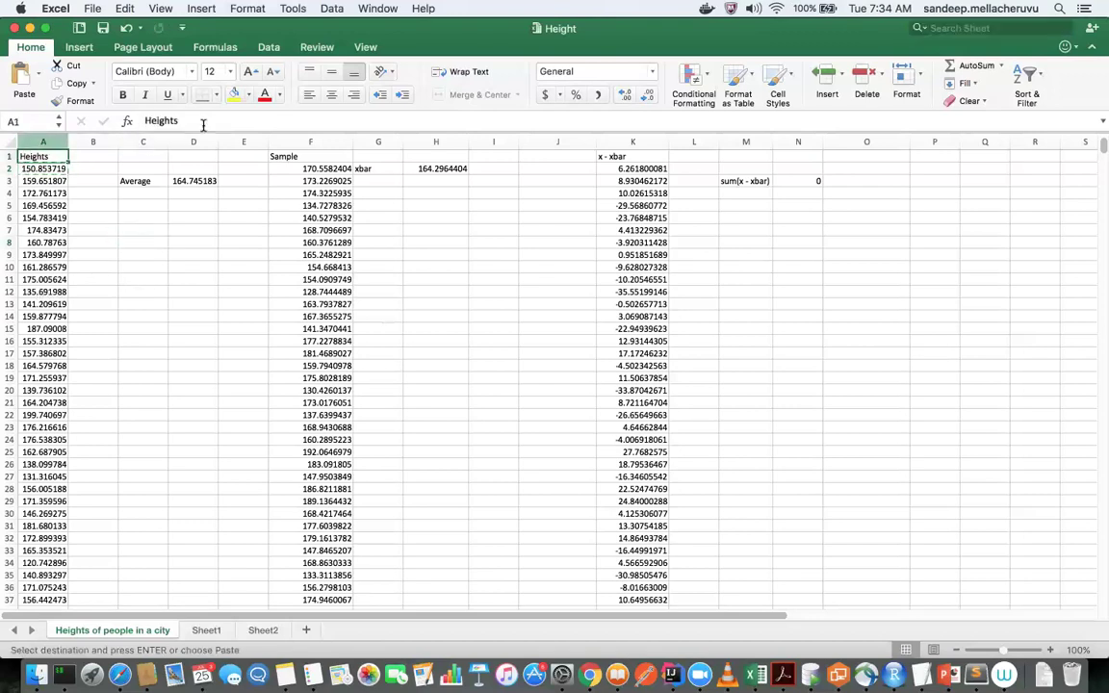
pyautogui.click(43, 168)
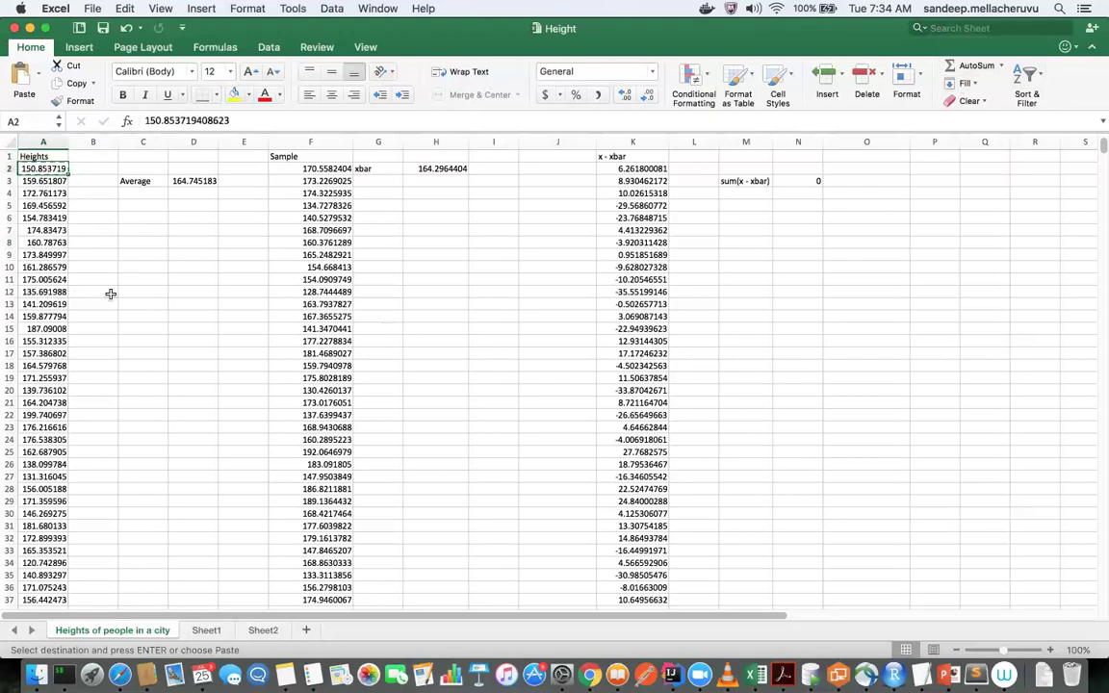
pyautogui.moveTo(163, 121); pyautogui.dragTo(220, 119)
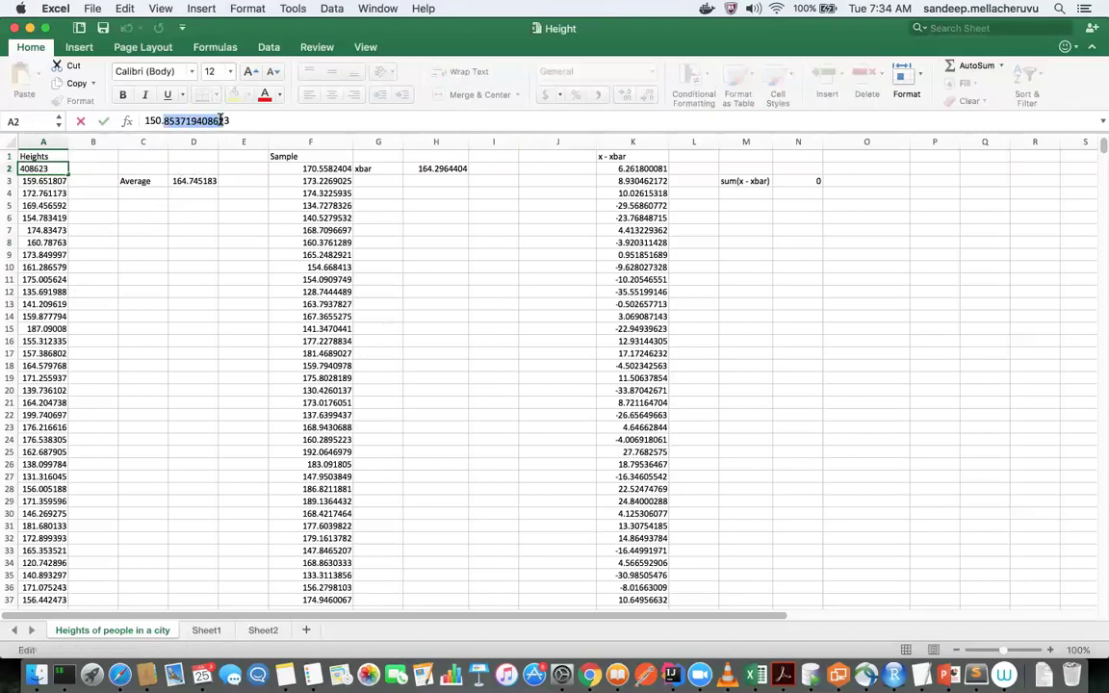
pyautogui.click(93, 304)
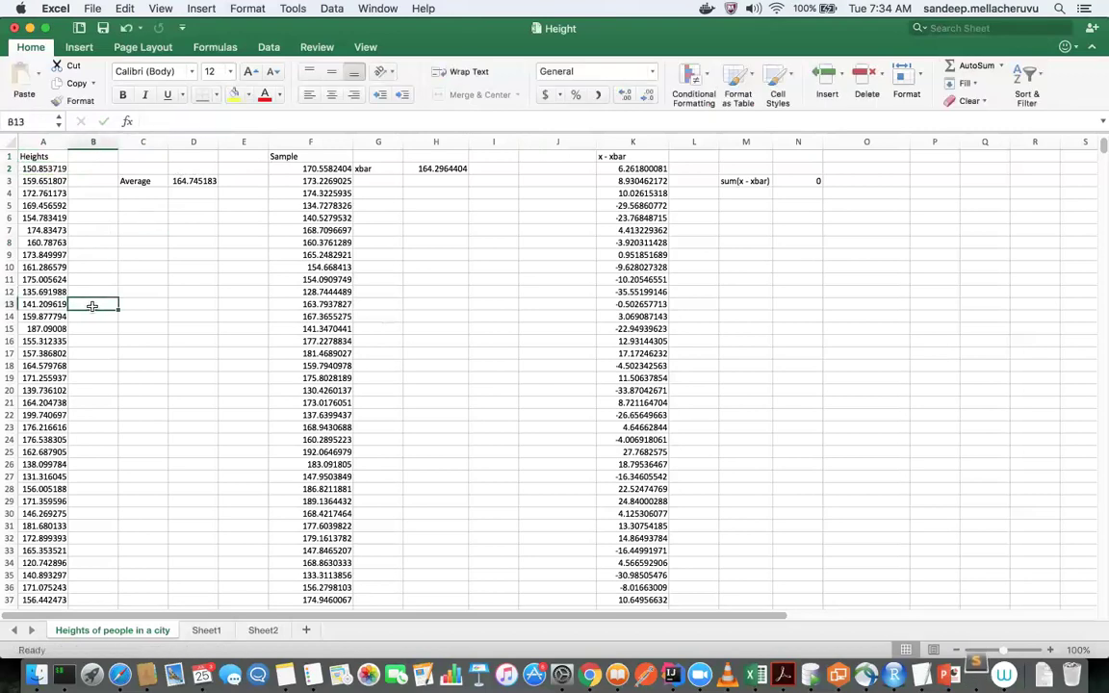
# Add a filter to the Heights column and view its sort and filter options.
pyautogui.click(44, 156)
pyautogui.press('super+shift+Down')
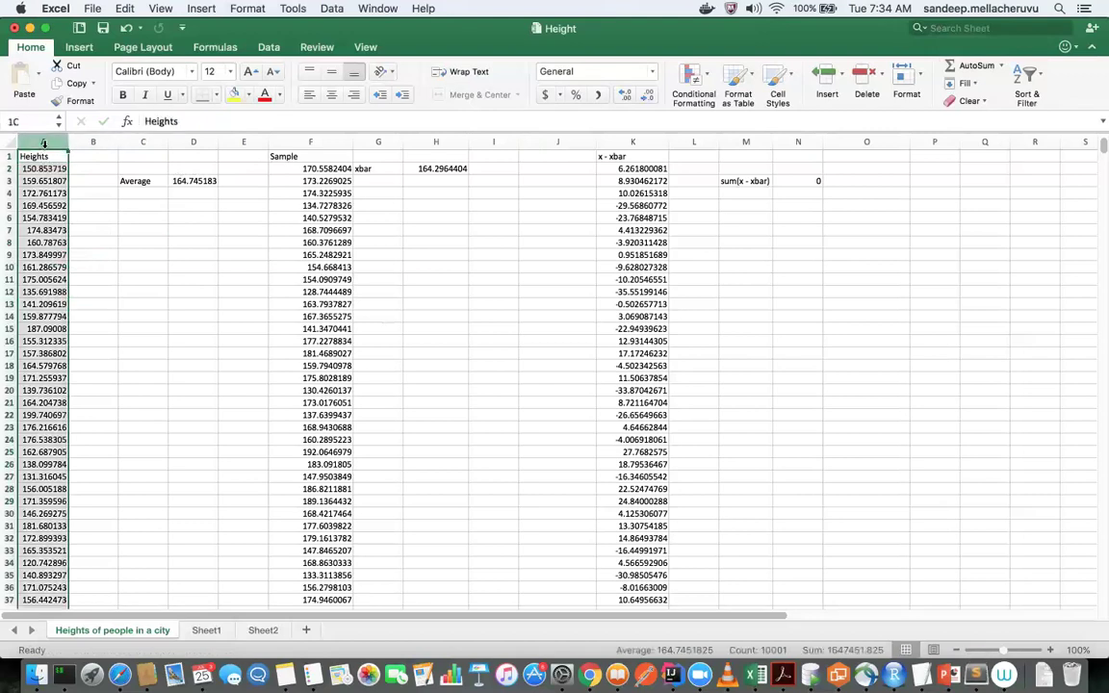
pyautogui.click(1028, 88)
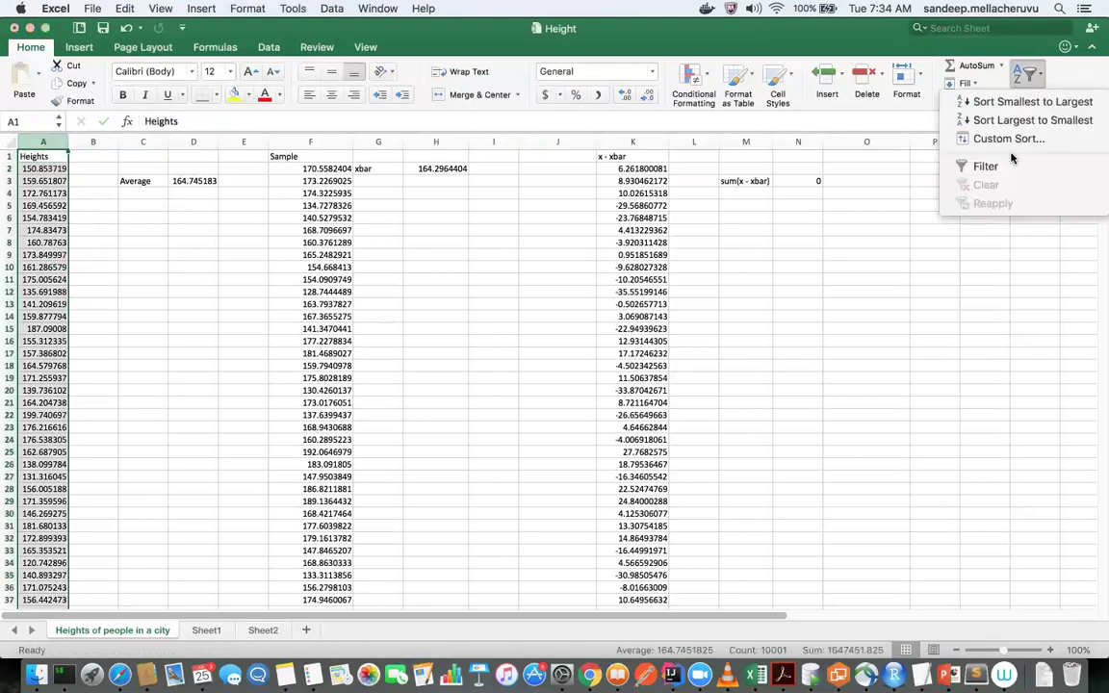
pyautogui.click(994, 165)
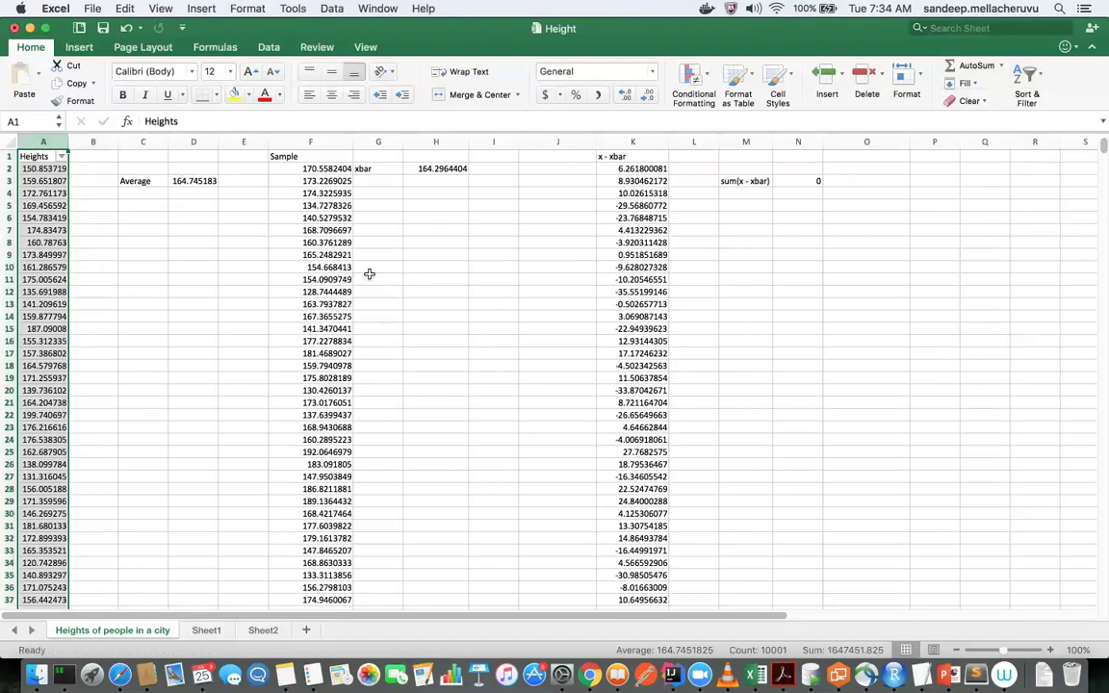
pyautogui.click(97, 316)
pyautogui.click(62, 156)
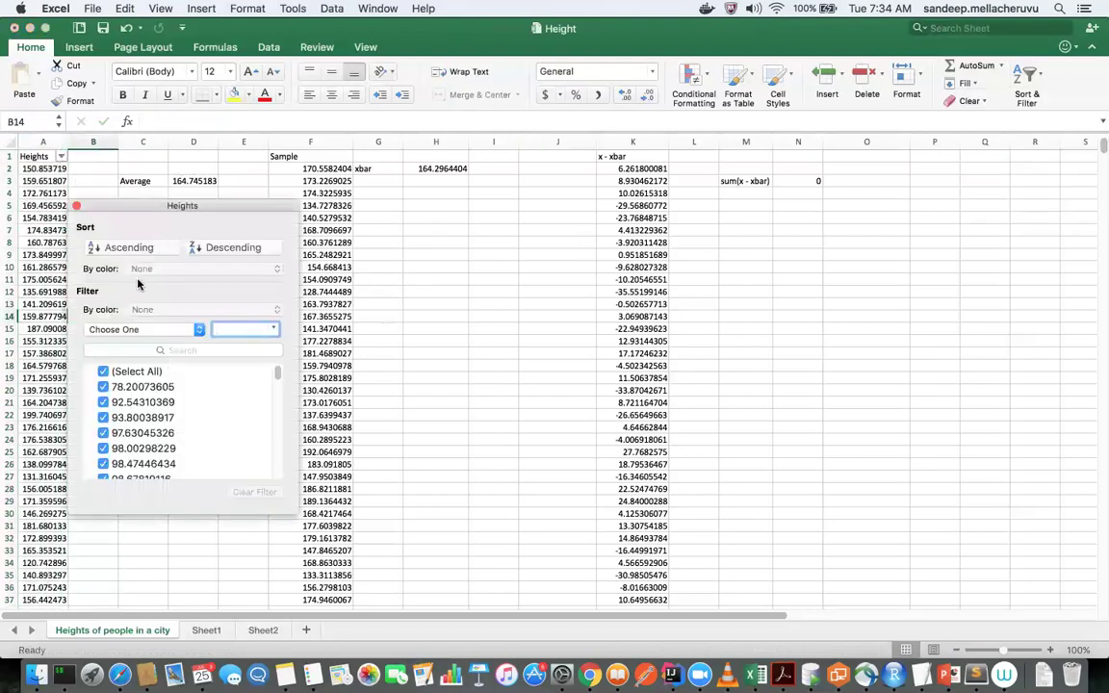
pyautogui.click(51, 156)
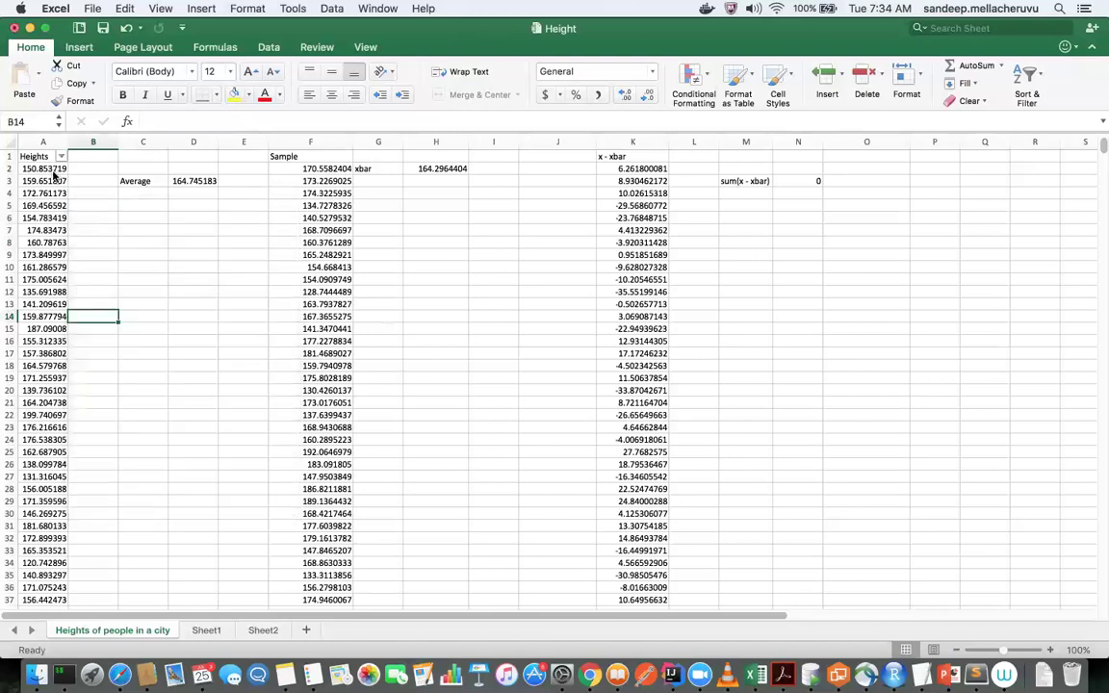
# Copy the full value of A2 and search the Heights filter for 150.853719408623.
pyautogui.click(51, 169)
pyautogui.press('super+c')
pyautogui.doubleClick(244, 123)
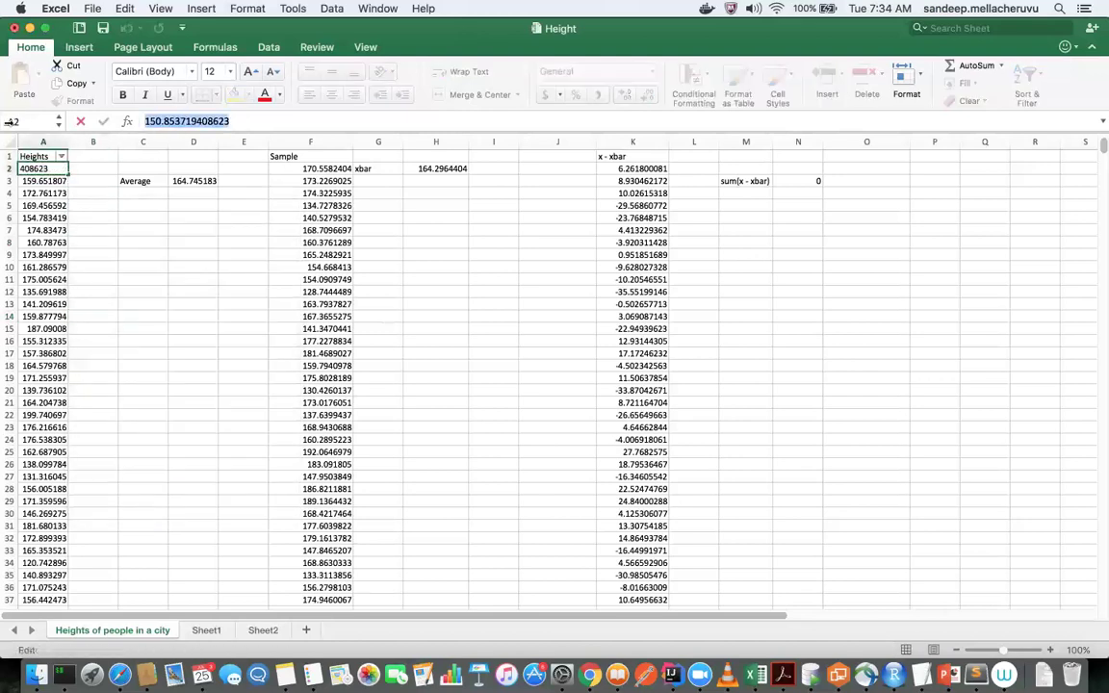
pyautogui.click(153, 316)
pyautogui.click(48, 181)
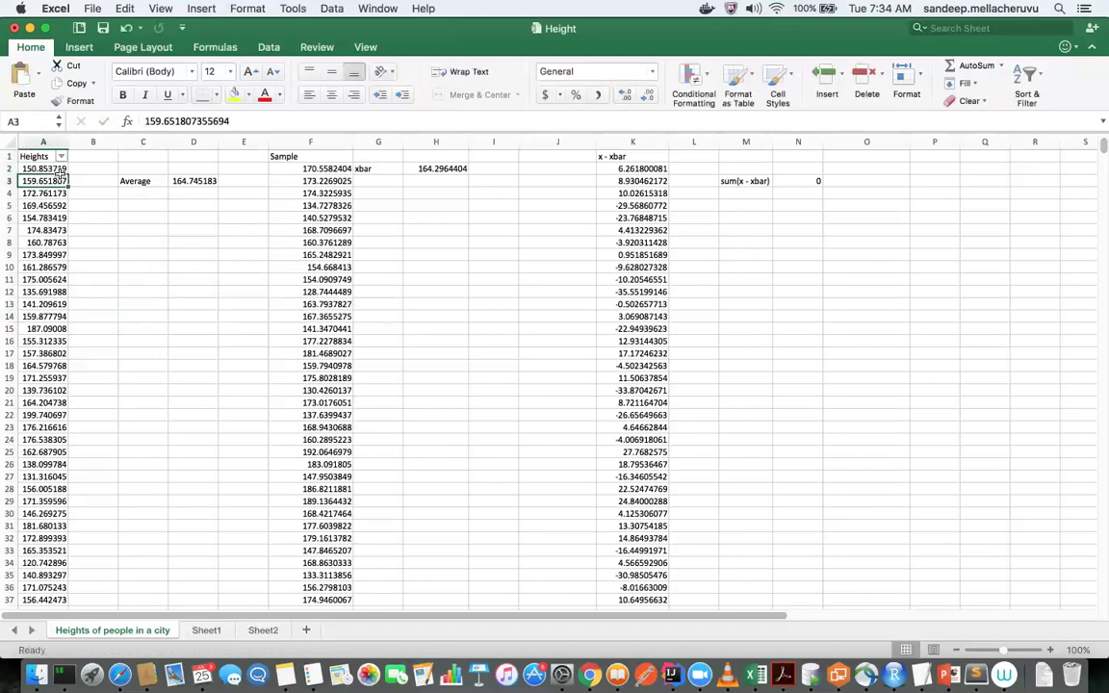
pyautogui.click(61, 156)
pyautogui.click(60, 156)
pyautogui.click(59, 155)
pyautogui.click(217, 351)
pyautogui.press('super+v')
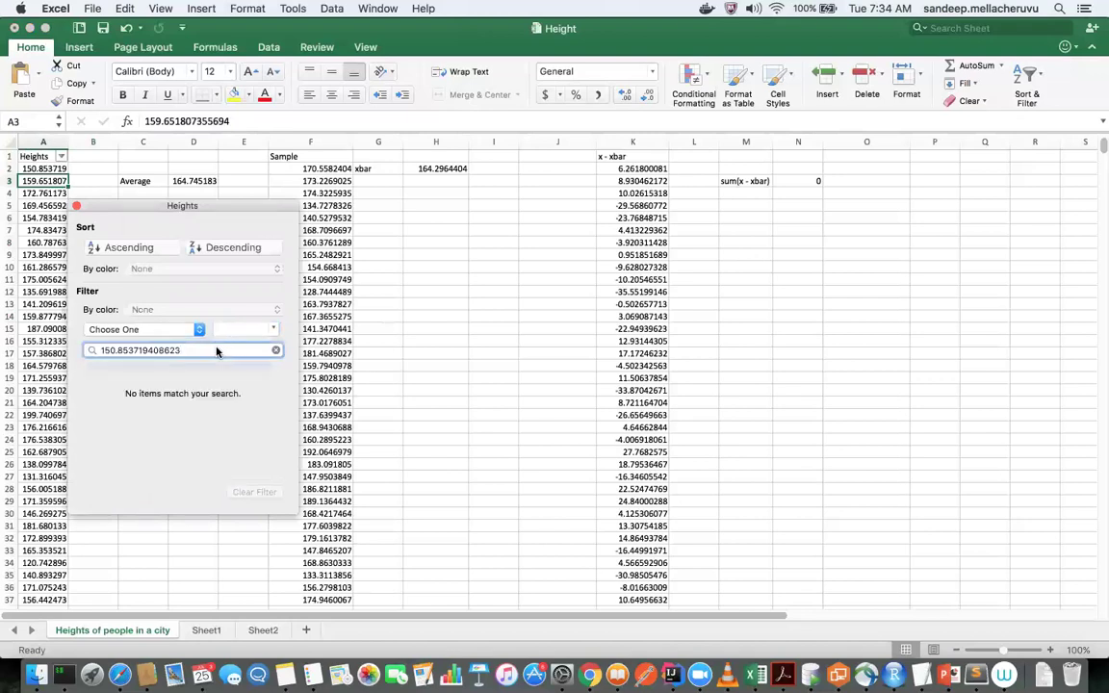
pyautogui.click(198, 331)
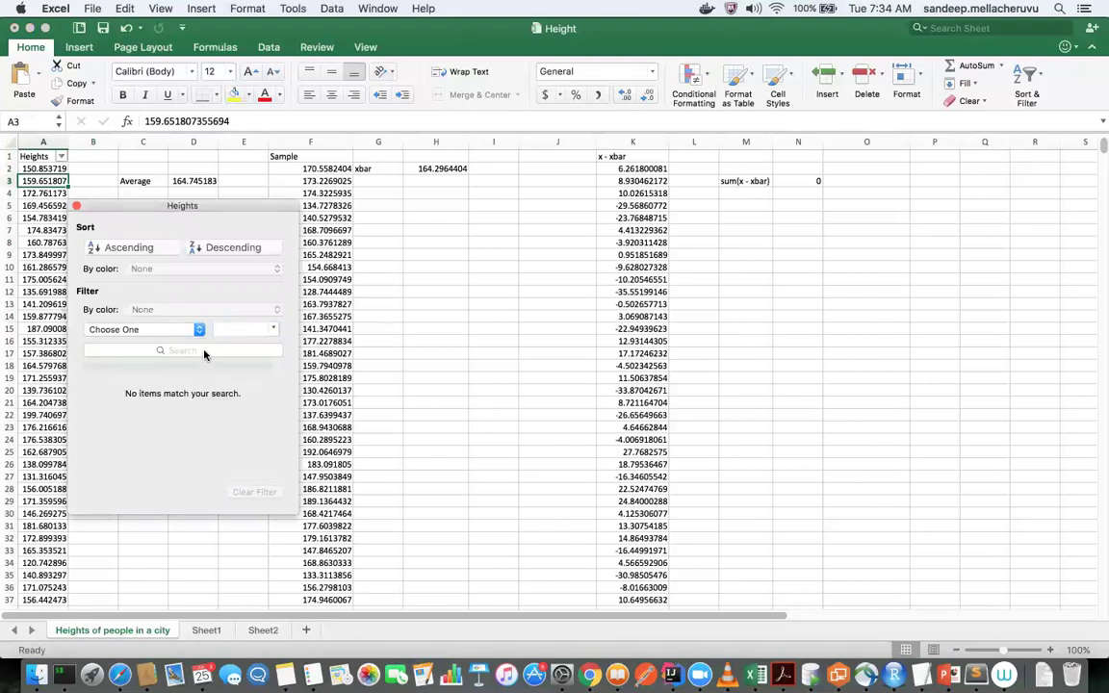
# Try to filter the Heights column for values equal to 150.853719408623, and undo the applied filter.
pyautogui.click(197, 352)
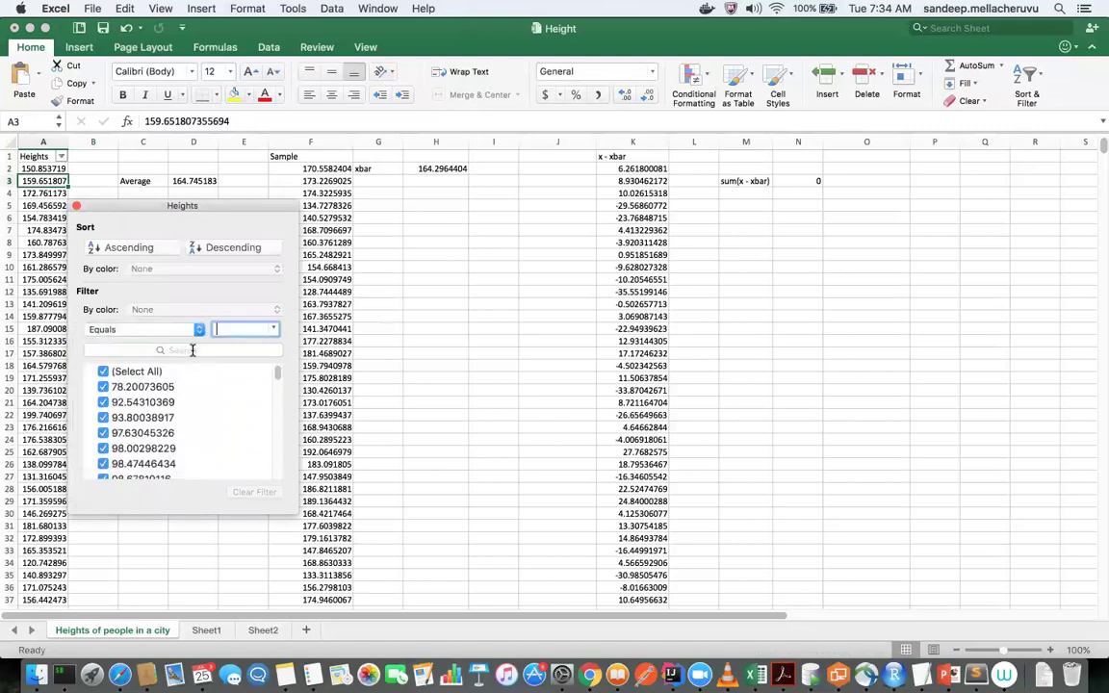
pyautogui.press('super+v')
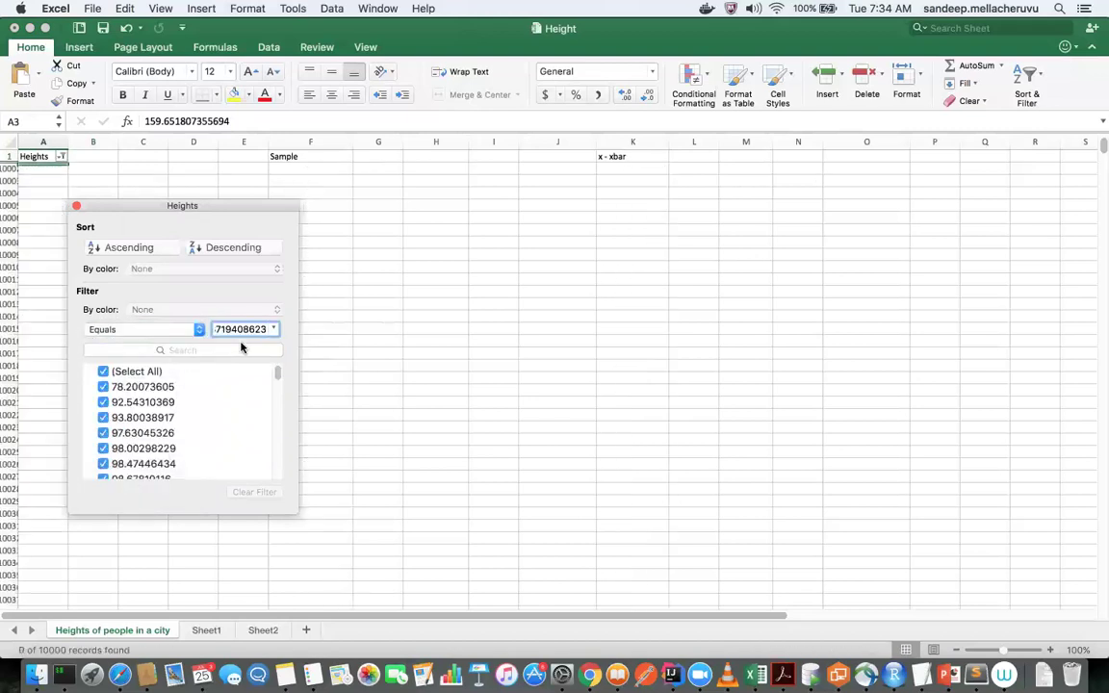
pyautogui.press('Return')
pyautogui.hscroll(1, 58, 325)
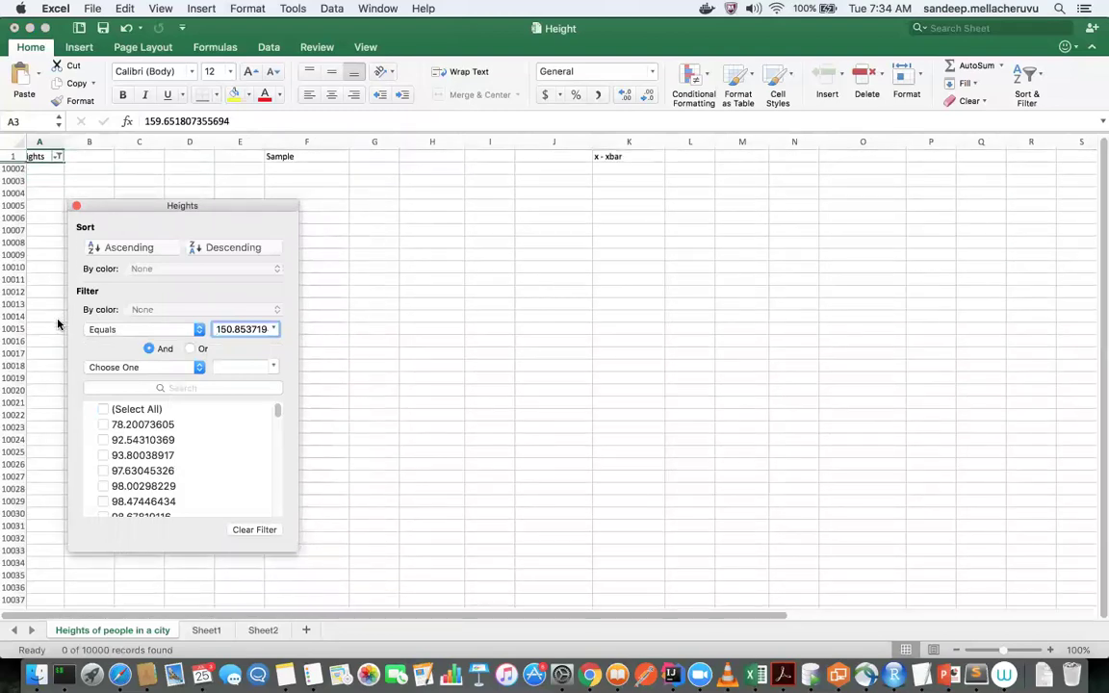
pyautogui.doubleClick(244, 330)
pyautogui.press('BackSpace')
pyautogui.click(77, 206)
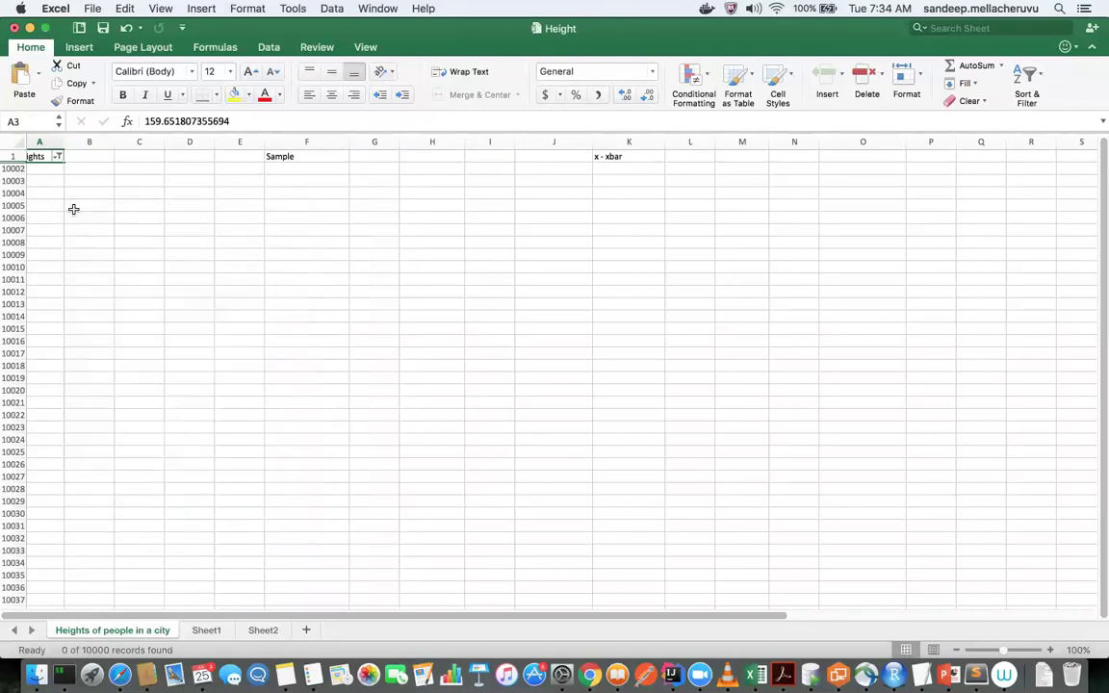
pyautogui.press('super+z')
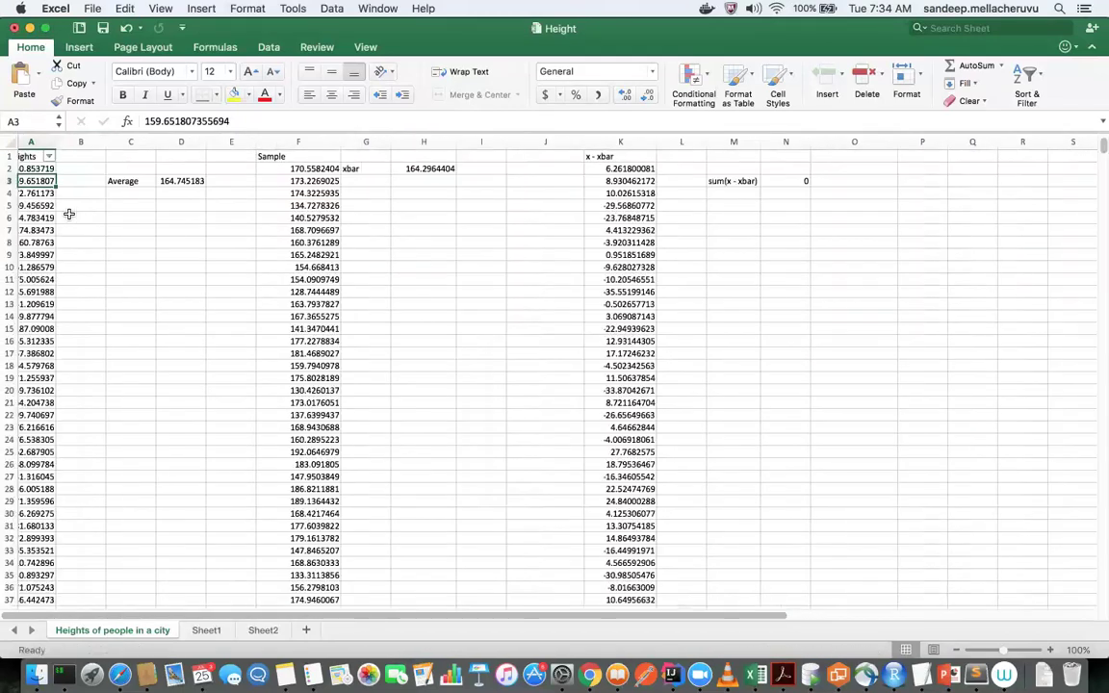
# Search the Heights filter for the shortened value 150.85 with the condition set to Equals.
pyautogui.click(61, 156)
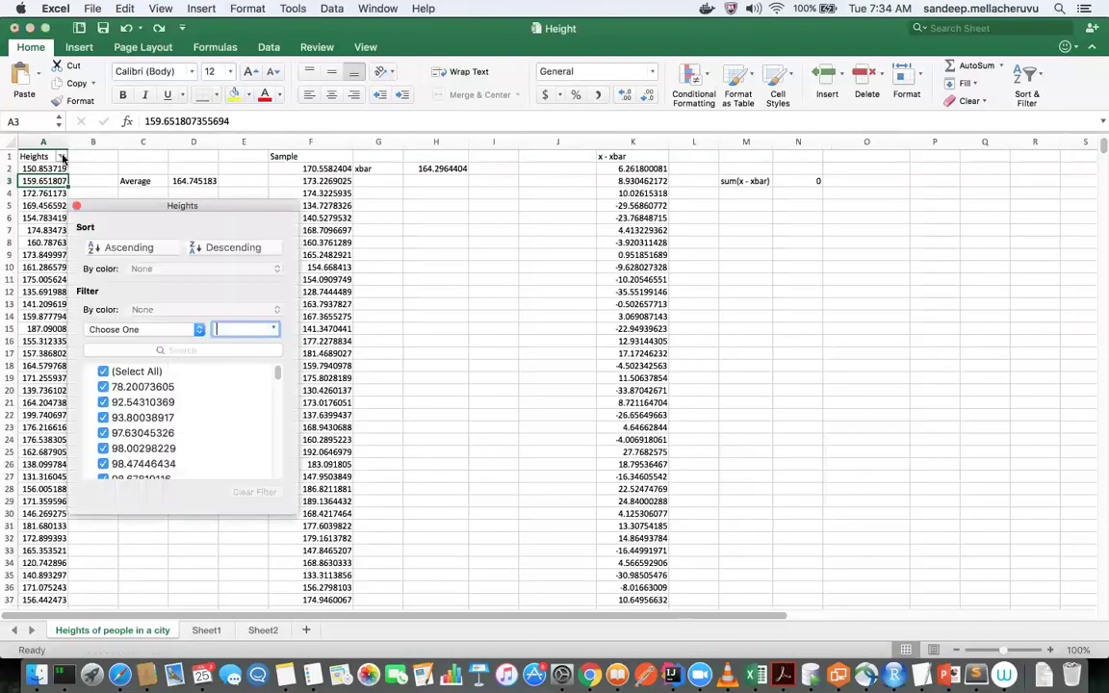
pyautogui.click(149, 331)
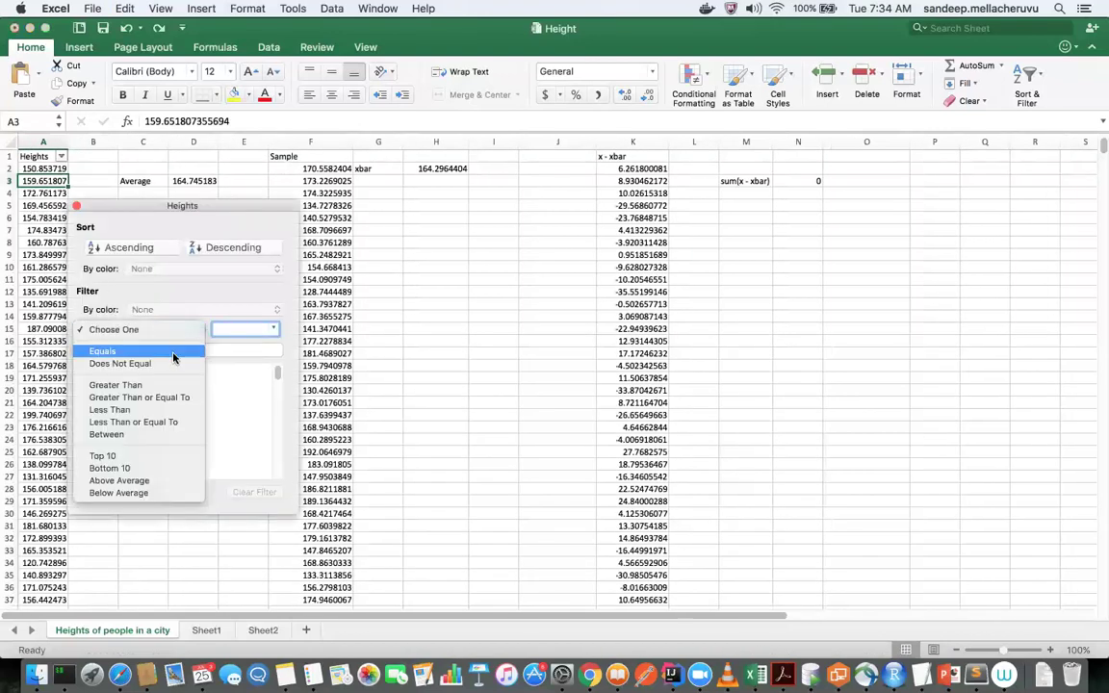
pyautogui.click(173, 353)
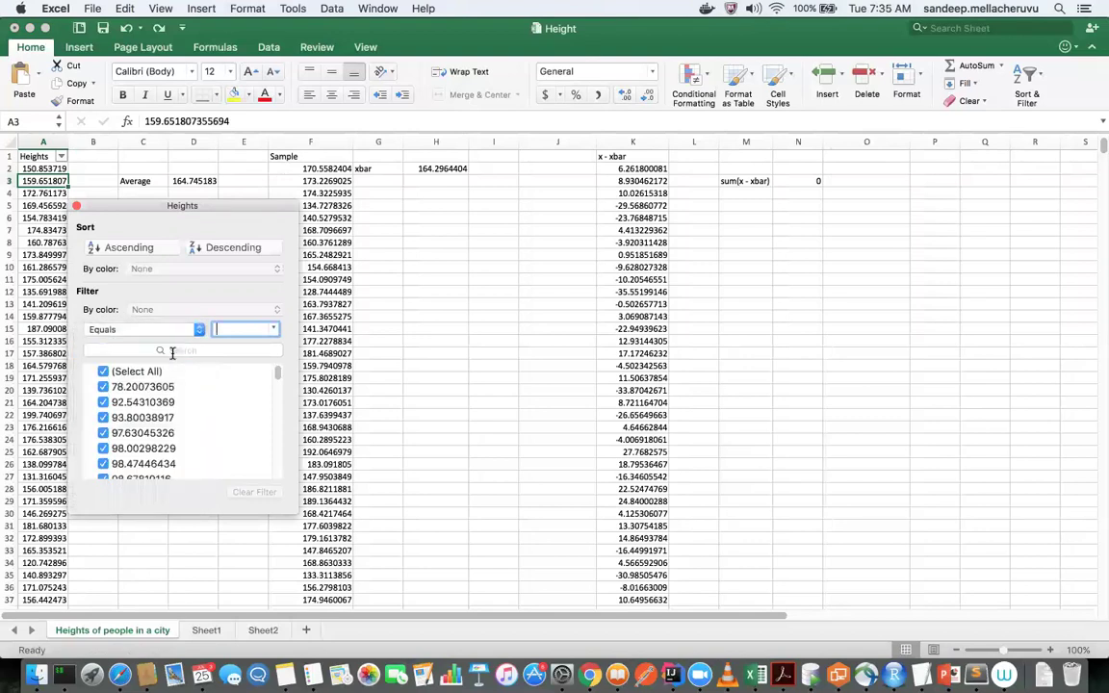
pyautogui.click(211, 353)
pyautogui.press('super+v')
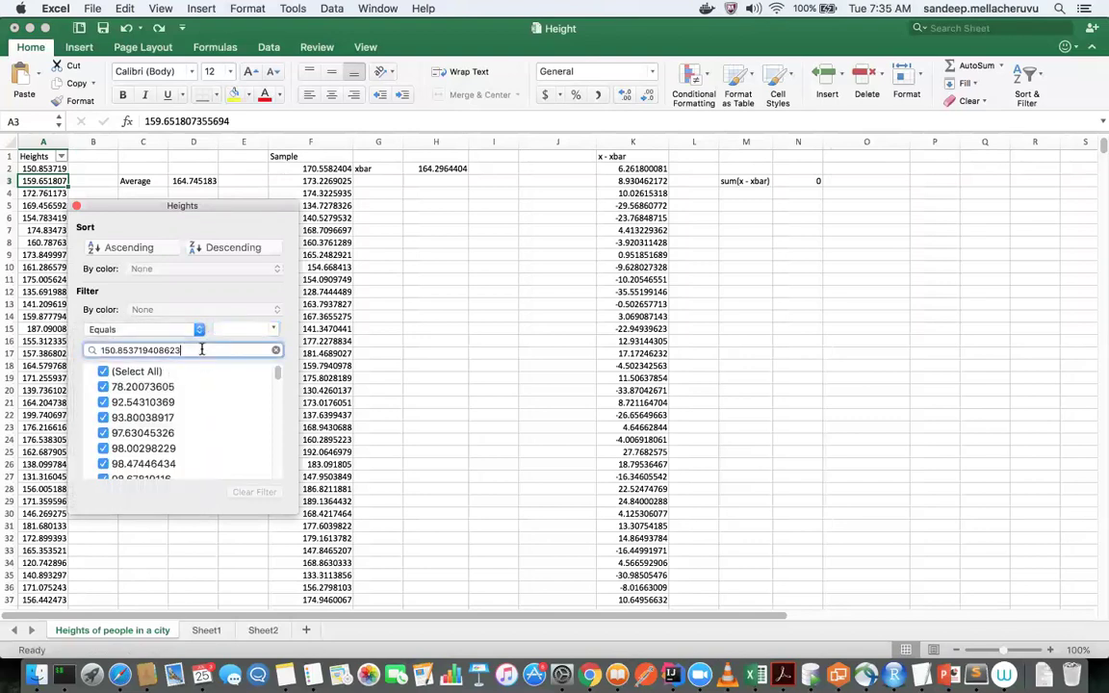
pyautogui.press('BackSpace')
pyautogui.press('BackSpace')
pyautogui.press('BackSpace')
pyautogui.press('BackSpace')
pyautogui.press('BackSpace')
pyautogui.press('BackSpace')
pyautogui.press('BackSpace')
pyautogui.press('BackSpace')
pyautogui.press('BackSpace')
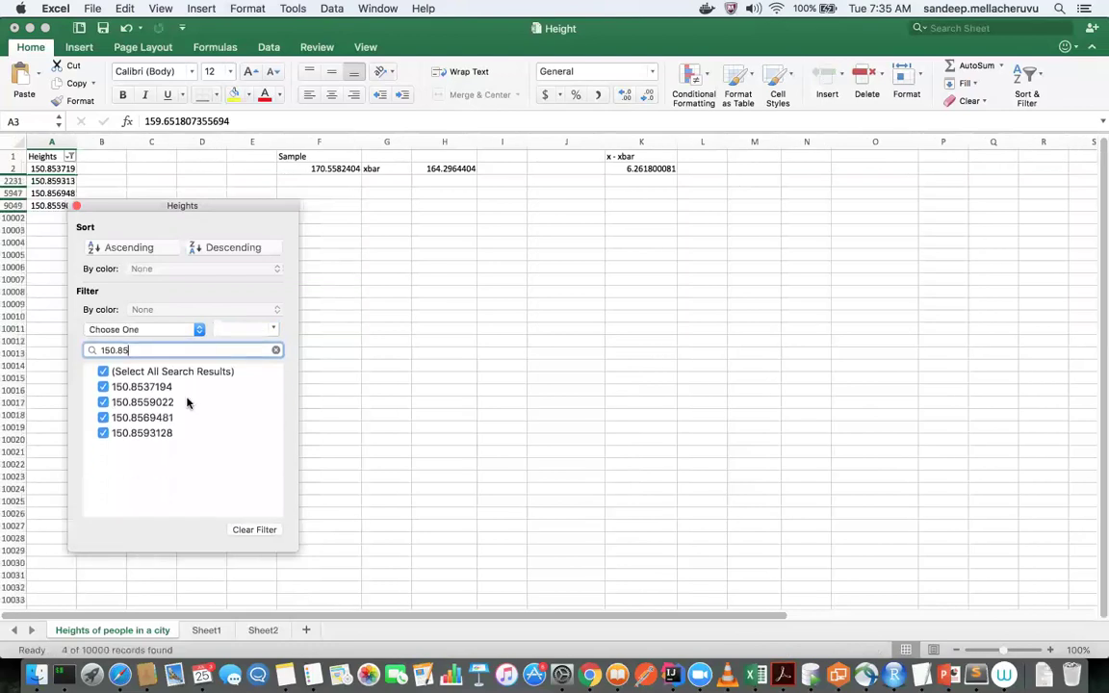
# Inspect the full decimal values of the filtered heights in column A, from A2 to A9049.
pyautogui.click(43, 161)
pyautogui.click(55, 169)
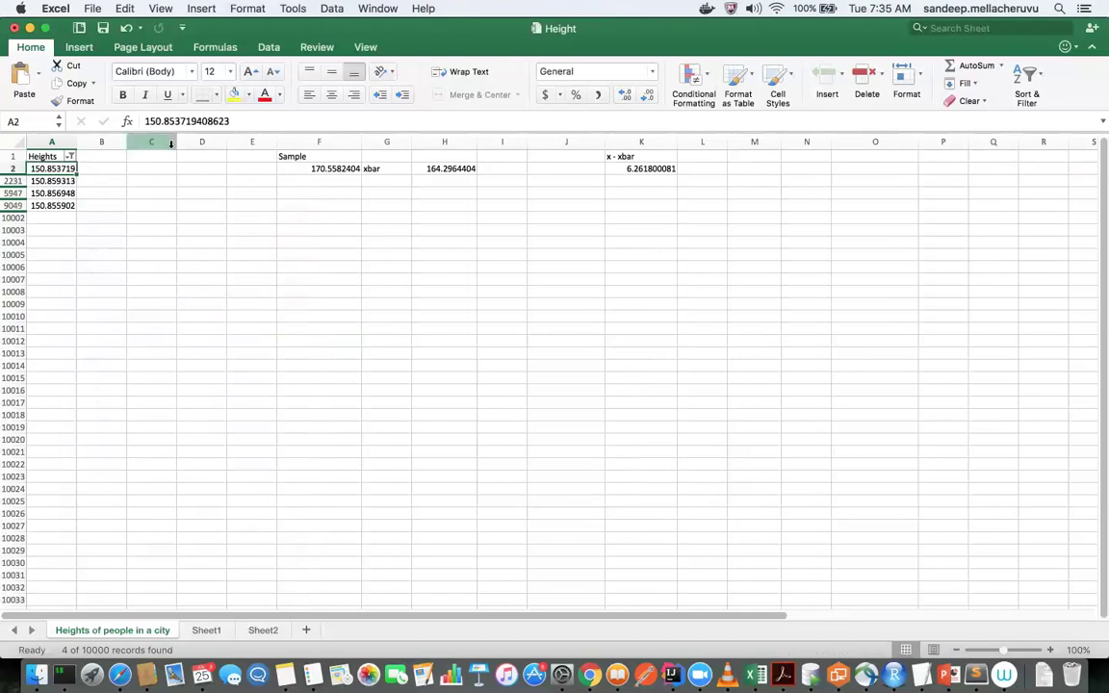
pyautogui.click(41, 190)
pyautogui.click(41, 181)
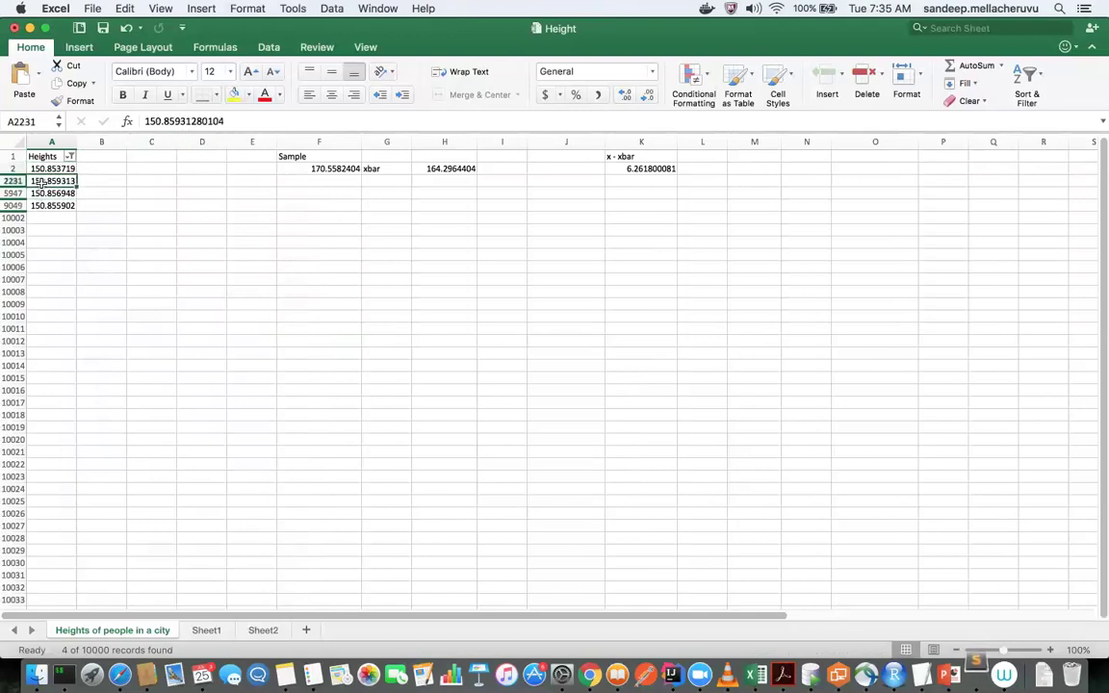
pyautogui.press('Down')
pyautogui.press('Down')
pyautogui.press('Up')
pyautogui.press('Up')
pyautogui.press('Up')
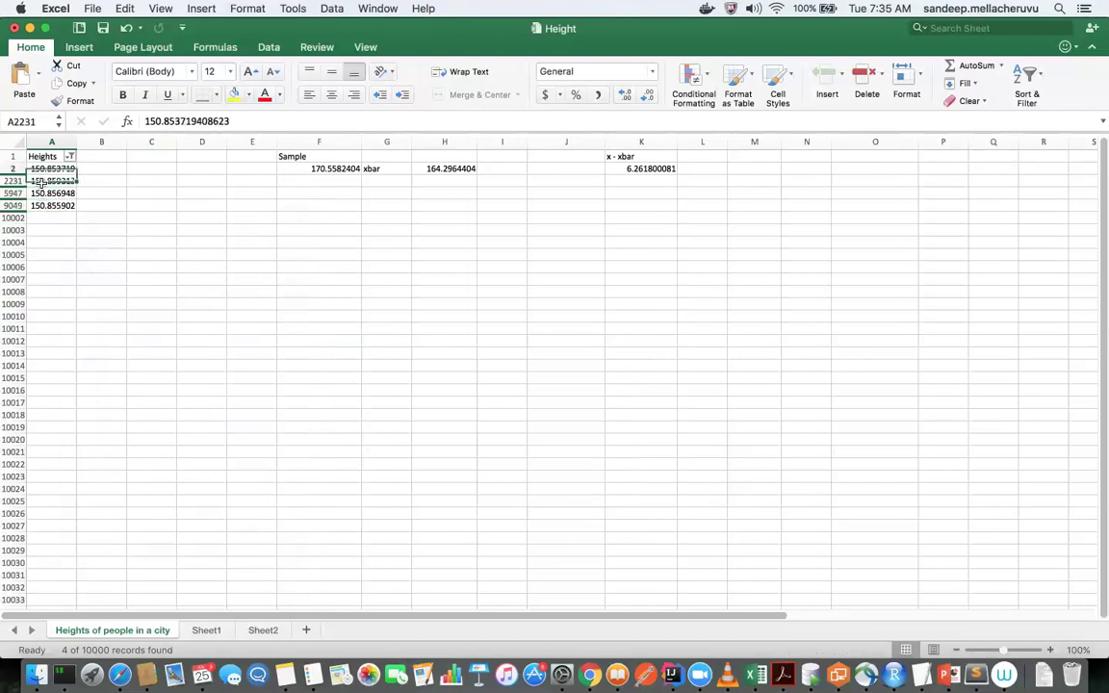
# Undo the 150.85 filter on the Heights column so all rows are listed.
pyautogui.press('super+z')
pyautogui.press('super+z')
pyautogui.click(40, 181)
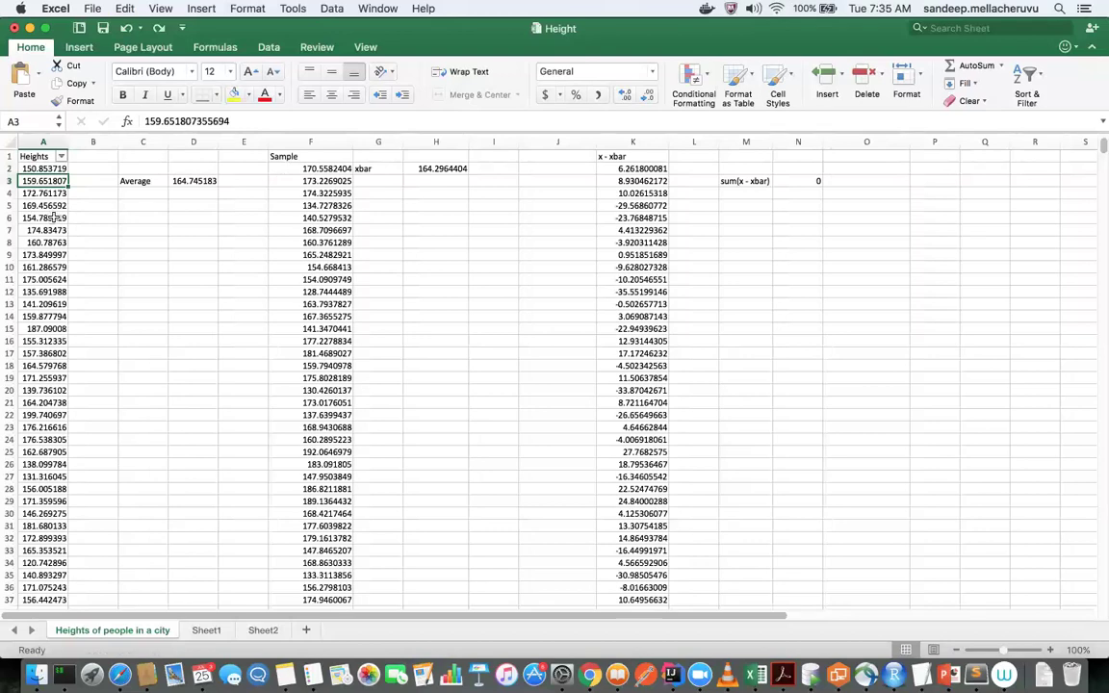
# Examine the full decimal values of the first three heights in A2 to A4.
pyautogui.click(45, 165)
pyautogui.click(94, 167)
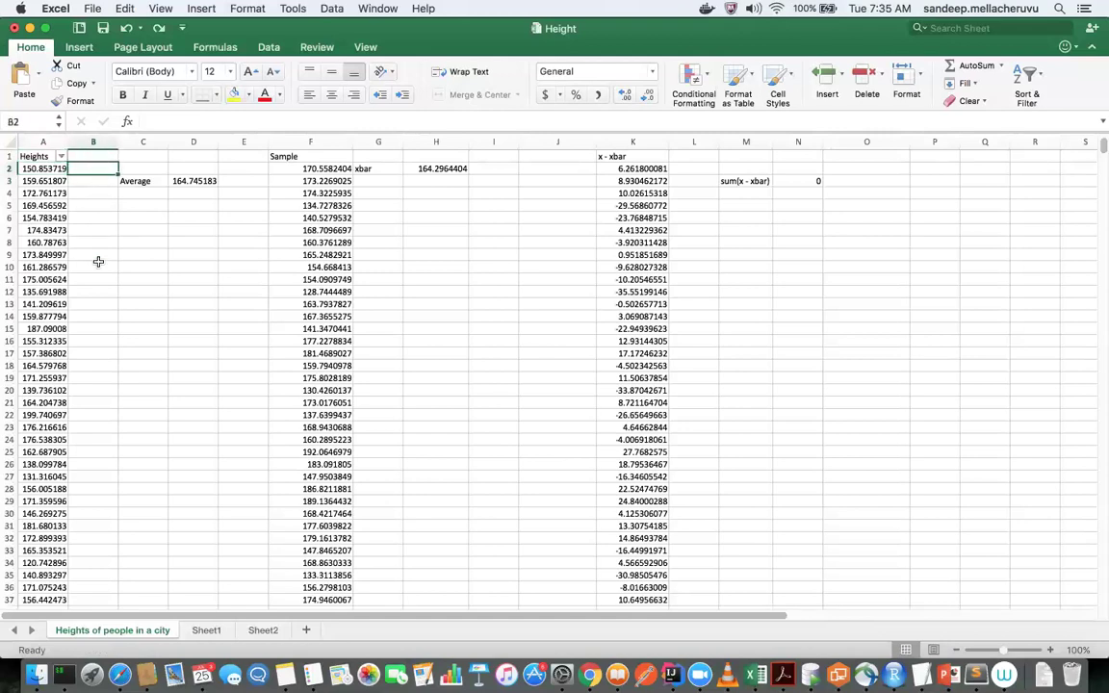
pyautogui.click(33, 182)
pyautogui.click(33, 194)
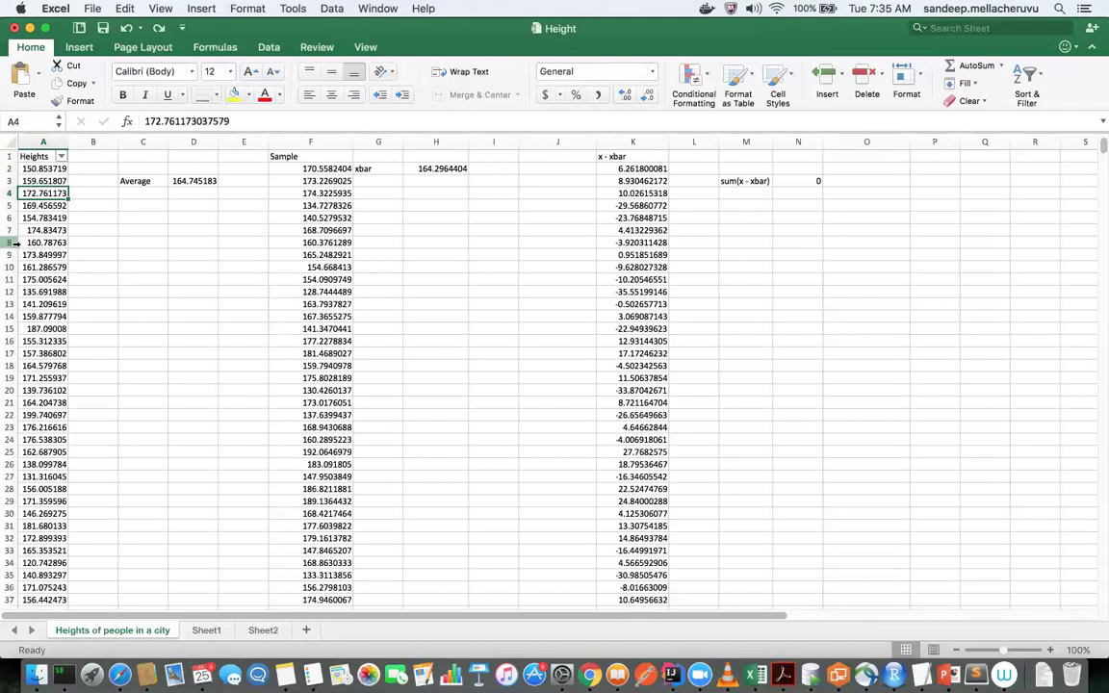
pyautogui.press('Up')
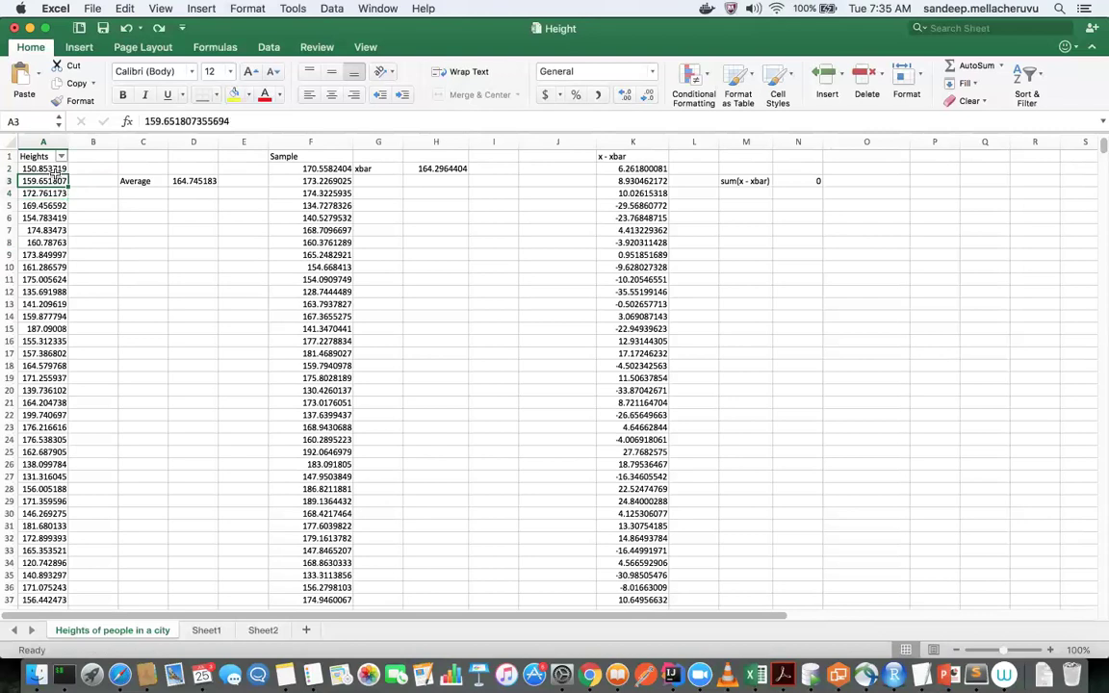
pyautogui.press('Up')
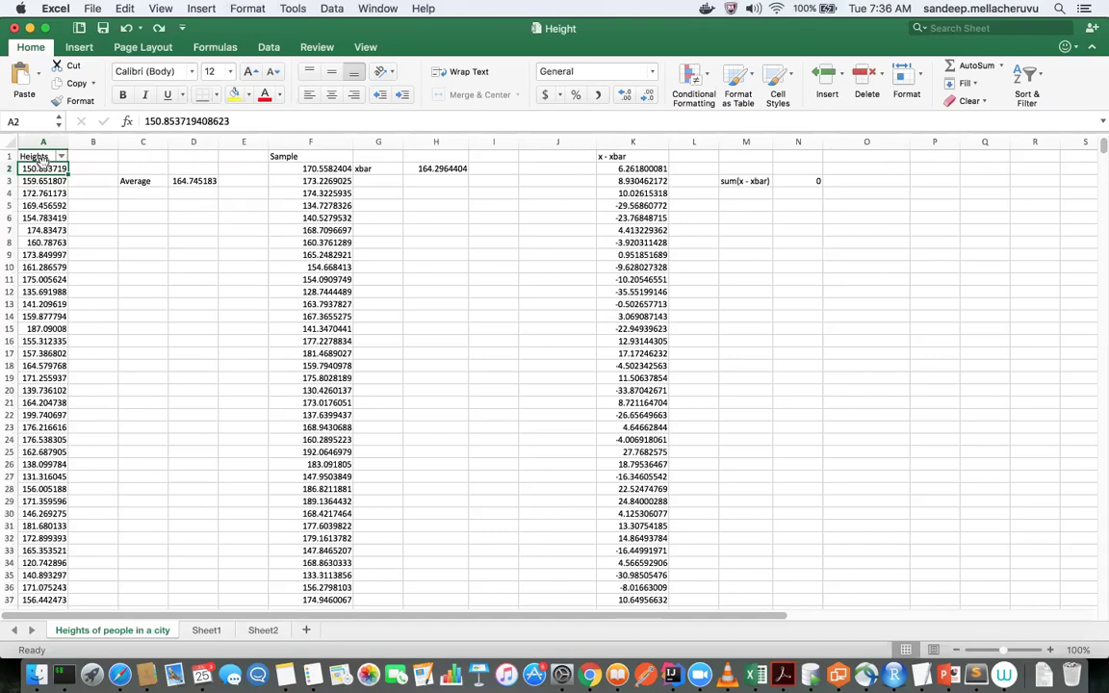
# Switch back to the Continuous Random Variables page in OneNote Online in Chrome.
pyautogui.press('super+Tab')
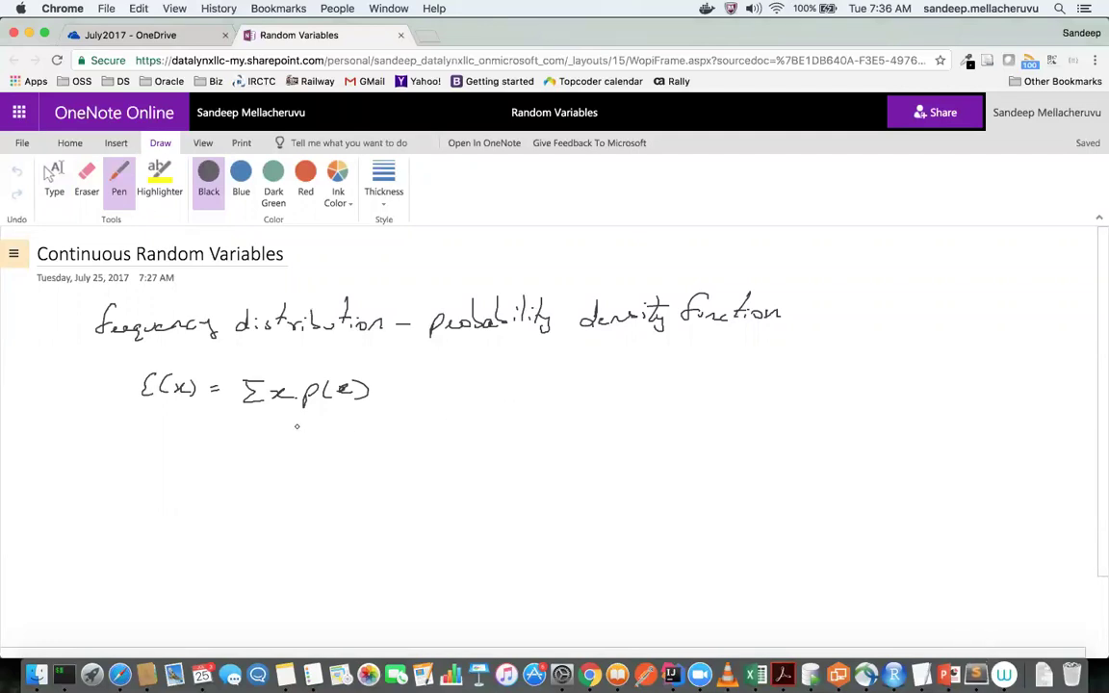
pyautogui.moveTo(280, 409); pyautogui.dragTo(369, 408)
pyautogui.moveTo(301, 379)
pyautogui.mouseDown()
pyautogui.moveTo(307, 397)
pyautogui.moveTo(340, 375)
pyautogui.mouseUp()
pyautogui.press('super+z')
pyautogui.press('super+z')
pyautogui.press('super+z')
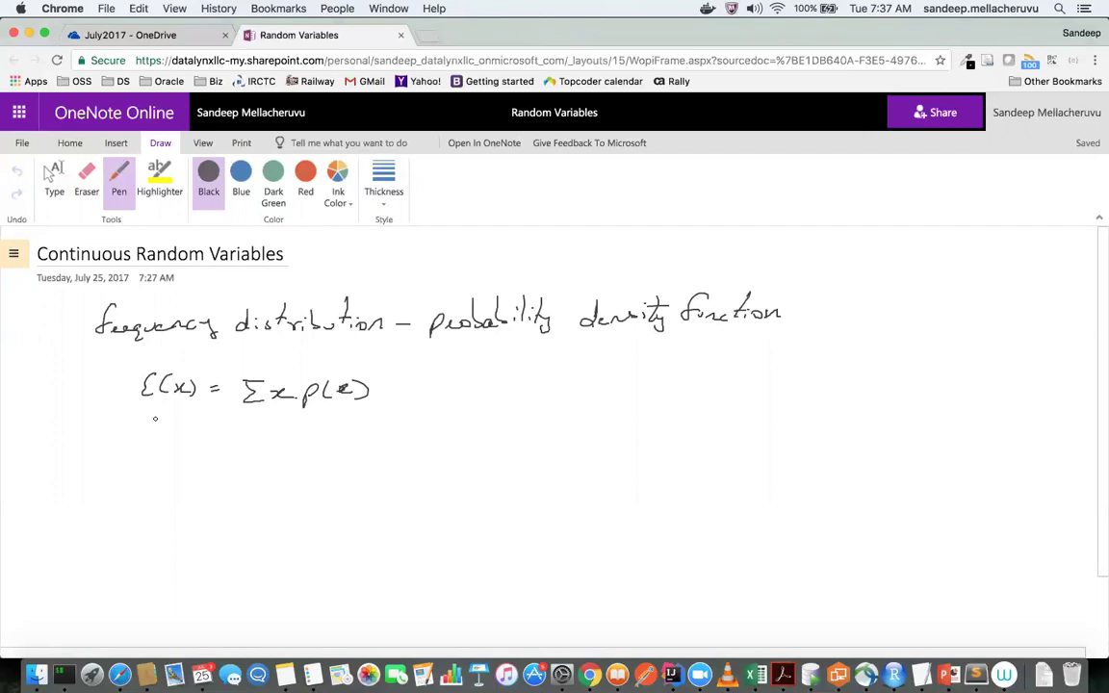
# Handwrite the integral form "∫x p(x)" directly below Σx.p(x) in the expected value formula.
pyautogui.moveTo(269, 420)
pyautogui.mouseDown()
pyautogui.moveTo(247, 455)
pyautogui.moveTo(322, 451)
pyautogui.mouseUp()
pyautogui.moveTo(355, 433); pyautogui.dragTo(358, 455)
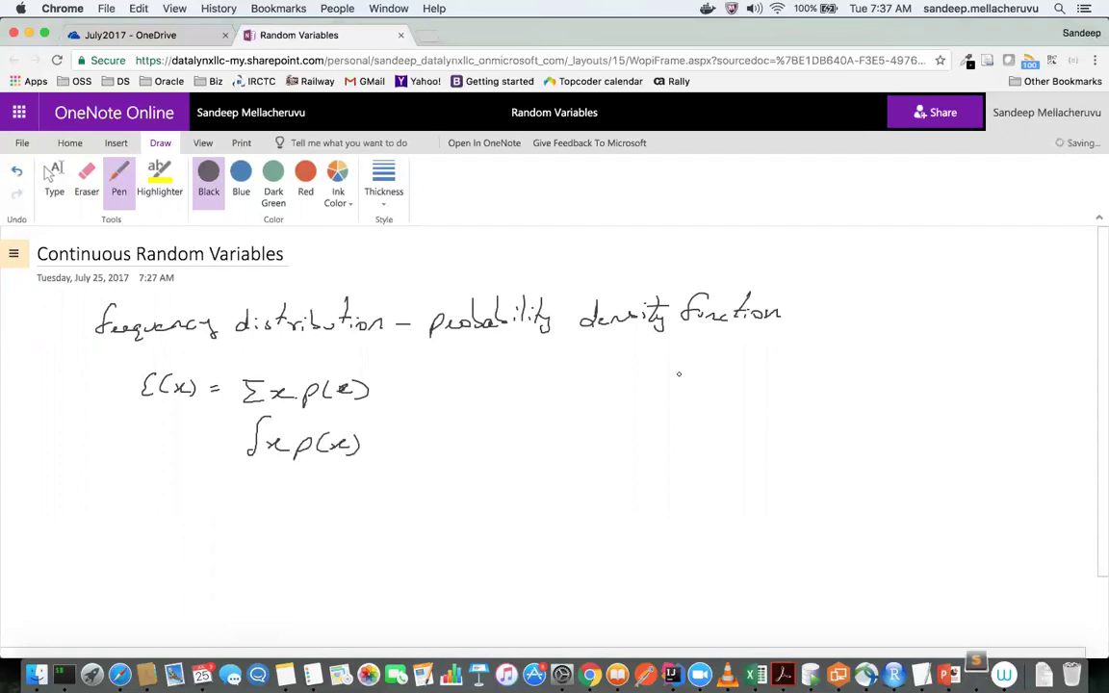
# Sketch axes with a bell-shaped curve beside the formulas and mark narrow vertical strips under the curve's rising side.
pyautogui.moveTo(763, 346)
pyautogui.mouseDown()
pyautogui.moveTo(763, 463)
pyautogui.moveTo(989, 456)
pyautogui.mouseUp()
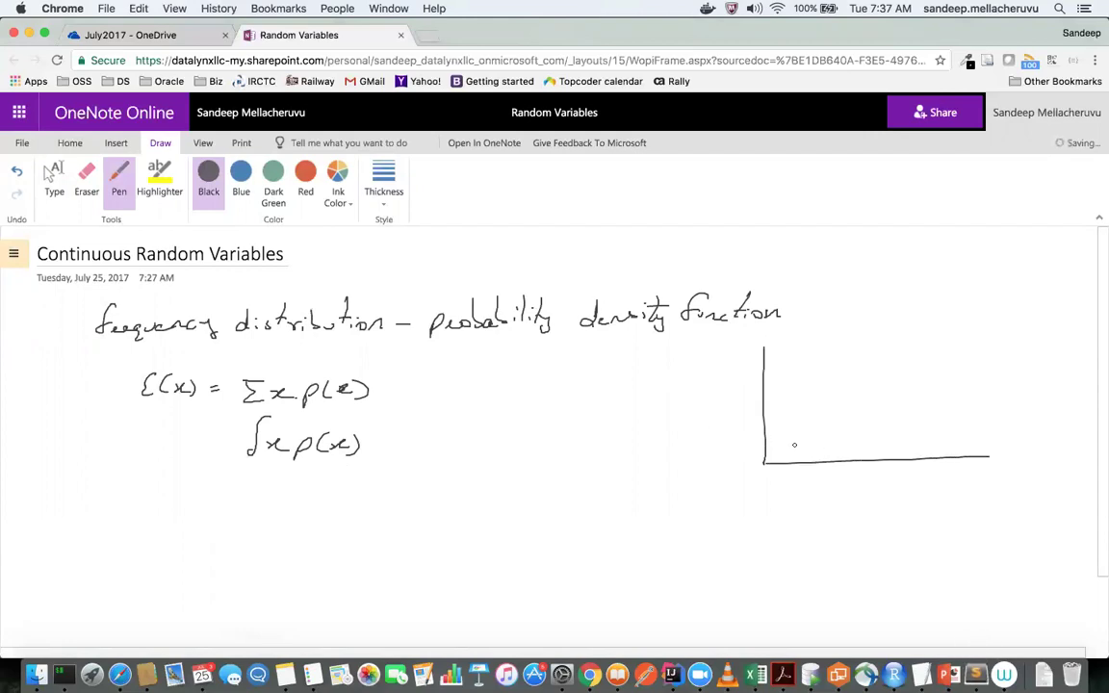
pyautogui.moveTo(773, 458)
pyautogui.mouseDown()
pyautogui.moveTo(799, 425)
pyautogui.moveTo(882, 373)
pyautogui.moveTo(968, 401)
pyautogui.moveTo(1002, 438)
pyautogui.moveTo(1033, 447)
pyautogui.mouseUp()
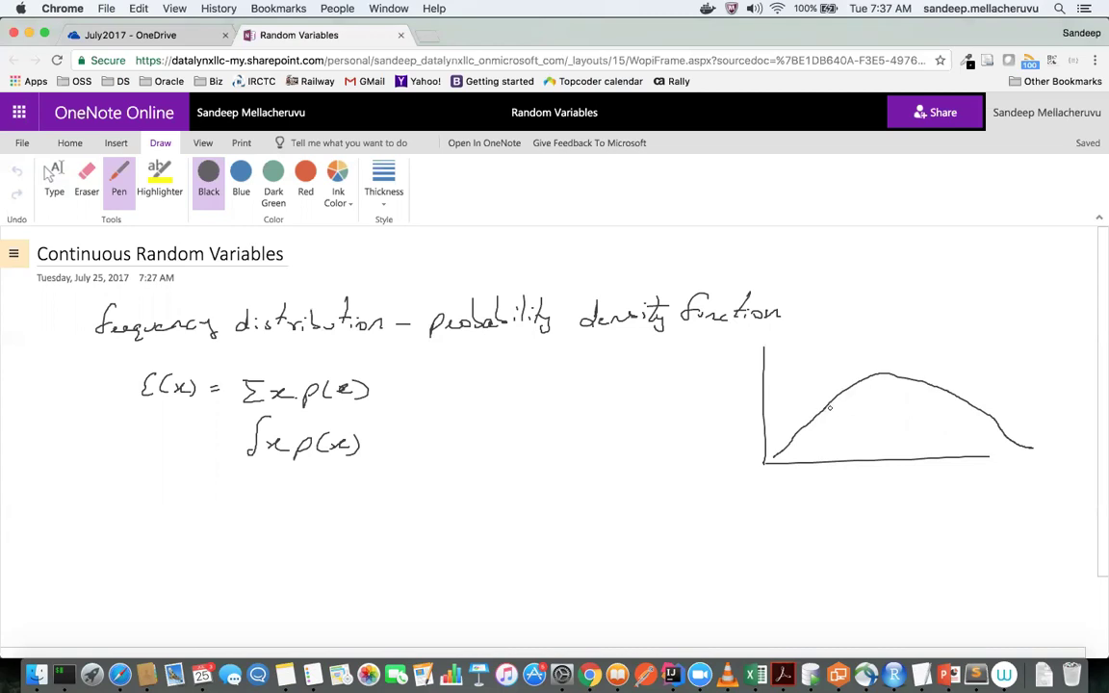
pyautogui.moveTo(832, 408); pyautogui.dragTo(843, 466)
pyautogui.moveTo(856, 386); pyautogui.dragTo(864, 465)
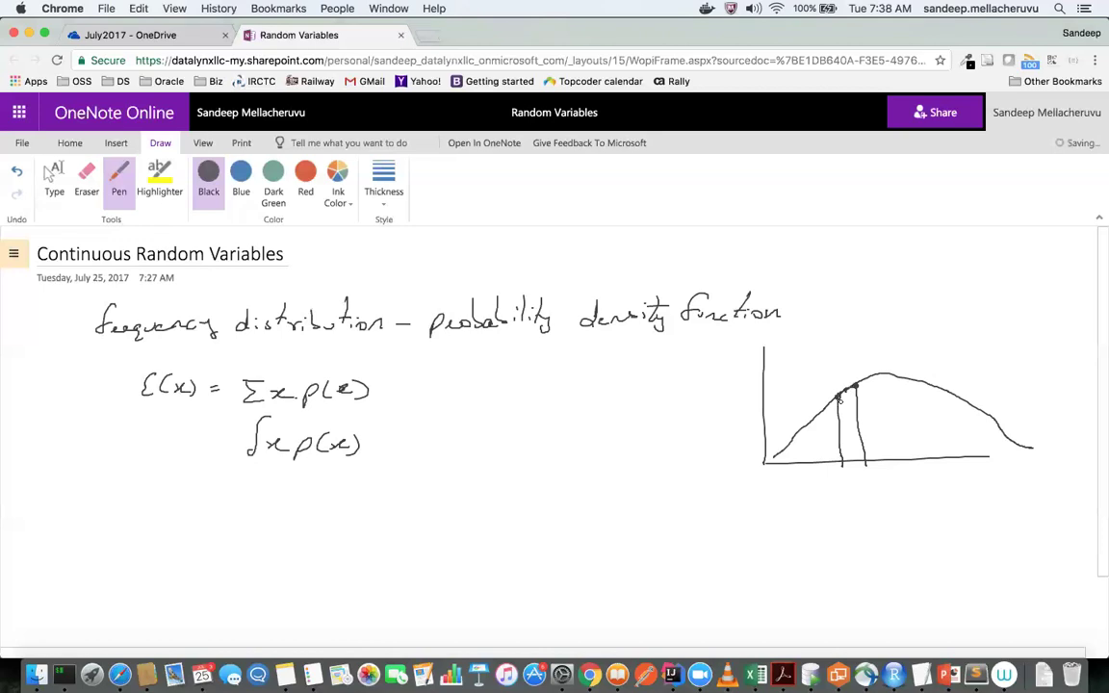
pyautogui.moveTo(844, 391)
pyautogui.mouseDown()
pyautogui.moveTo(846, 456)
pyautogui.moveTo(842, 433)
pyautogui.mouseUp()
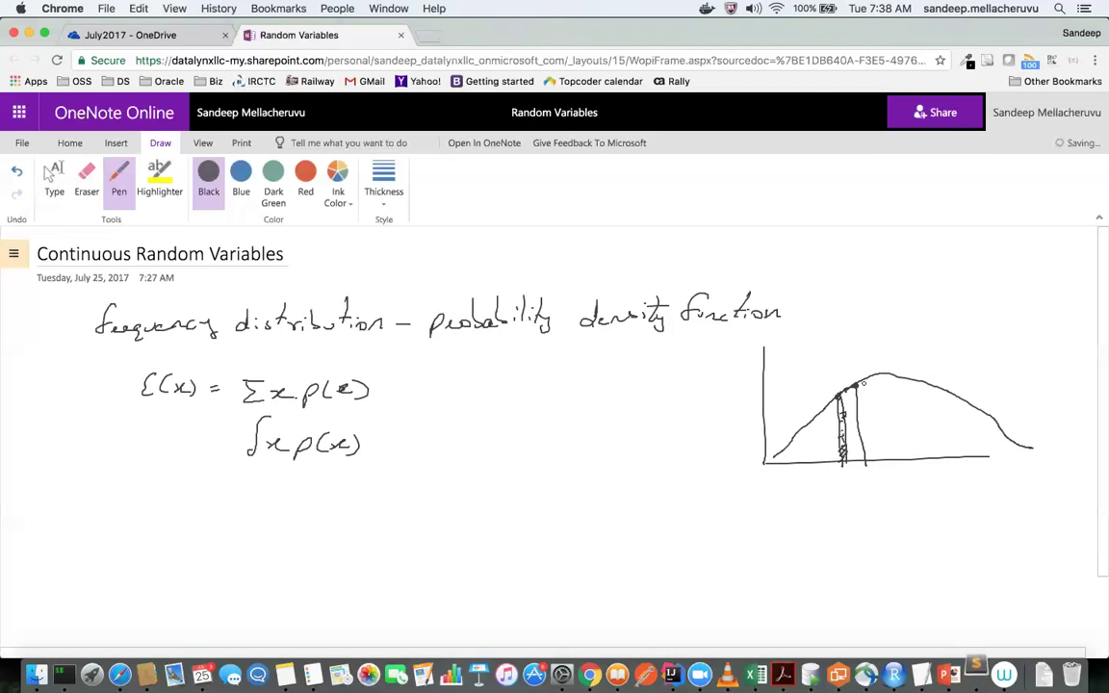
pyautogui.moveTo(853, 385); pyautogui.dragTo(853, 460)
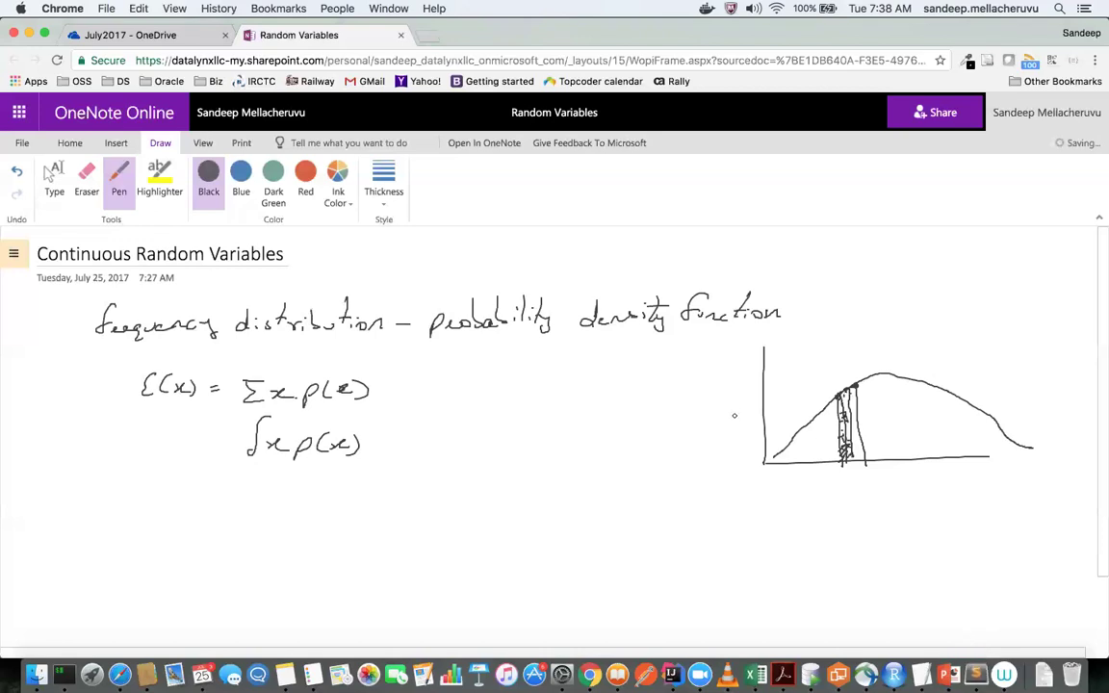
# Mark a boundary point near each end of the curve, draw lines down to the axis and hatch the area between them.
pyautogui.click(784, 448)
pyautogui.click(990, 416)
pyautogui.moveTo(784, 450); pyautogui.dragTo(783, 461)
pyautogui.moveTo(986, 417); pyautogui.dragTo(986, 458)
pyautogui.moveTo(778, 460); pyautogui.dragTo(876, 405)
pyautogui.moveTo(826, 460); pyautogui.dragTo(915, 403)
pyautogui.moveTo(862, 458); pyautogui.dragTo(942, 409)
pyautogui.moveTo(890, 459); pyautogui.dragTo(968, 416)
pyautogui.moveTo(934, 455)
pyautogui.mouseDown()
pyautogui.moveTo(984, 430)
pyautogui.moveTo(975, 454)
pyautogui.mouseUp()
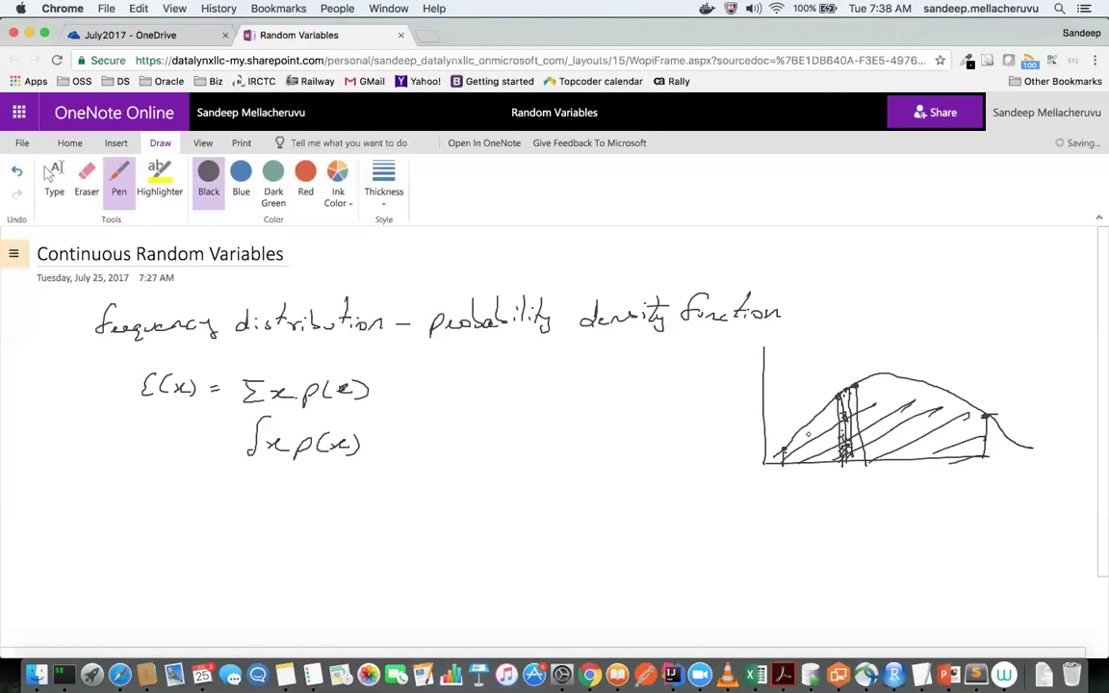
pyautogui.moveTo(871, 429)
pyautogui.mouseDown()
pyautogui.moveTo(920, 396)
pyautogui.moveTo(954, 403)
pyautogui.mouseUp()
pyautogui.moveTo(912, 456); pyautogui.dragTo(995, 430)
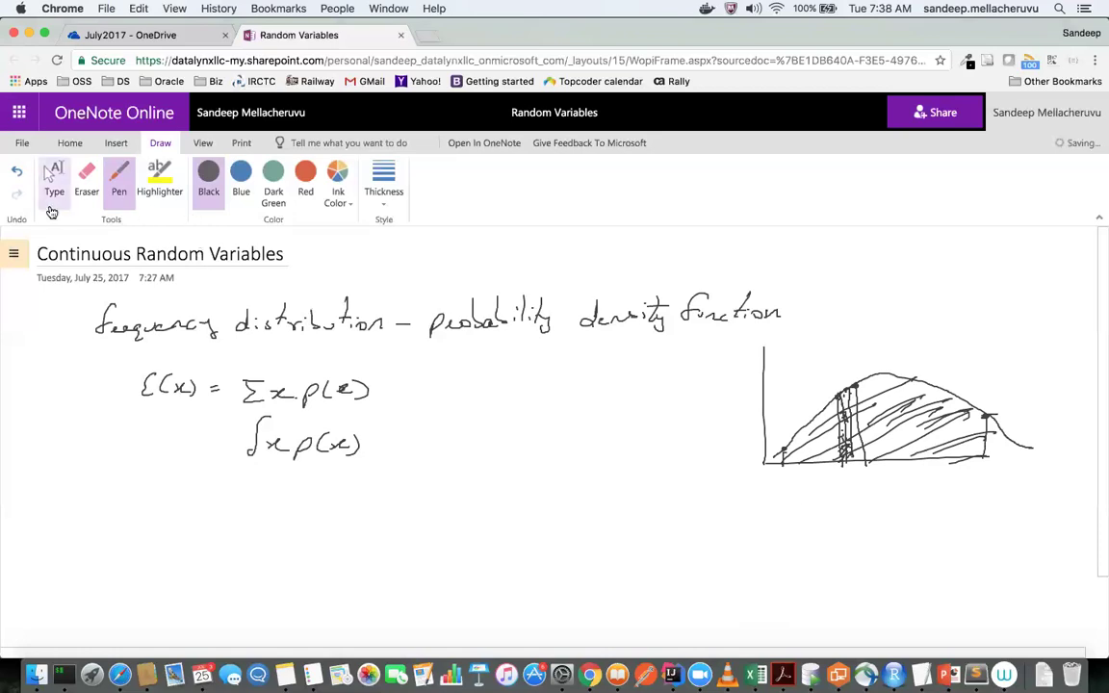
# Erase the whole curve sketch, including its axes, strips and hatching.
pyautogui.click(86, 181)
pyautogui.moveTo(892, 447)
pyautogui.mouseDown()
pyautogui.moveTo(1010, 433)
pyautogui.moveTo(862, 447)
pyautogui.moveTo(928, 433)
pyautogui.moveTo(998, 453)
pyautogui.moveTo(857, 440)
pyautogui.moveTo(849, 420)
pyautogui.moveTo(793, 461)
pyautogui.moveTo(805, 445)
pyautogui.moveTo(766, 389)
pyautogui.mouseUp()
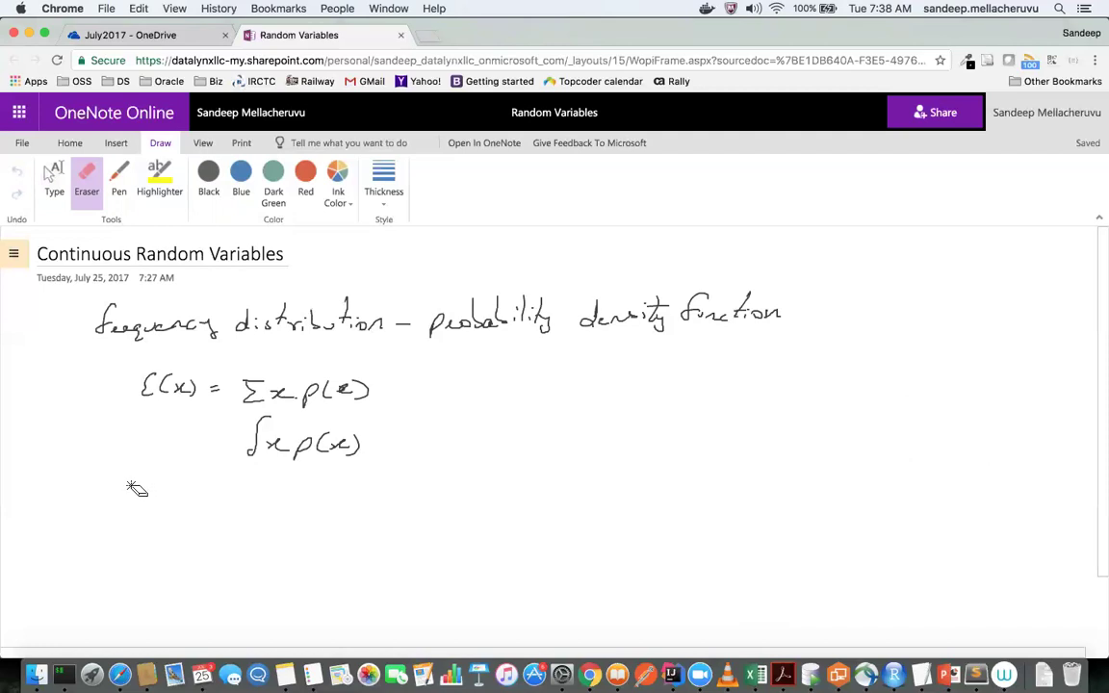
# Handwrite a letter S and a tall integral sign next to each other in the blank area beside the formulas.
pyautogui.click(116, 187)
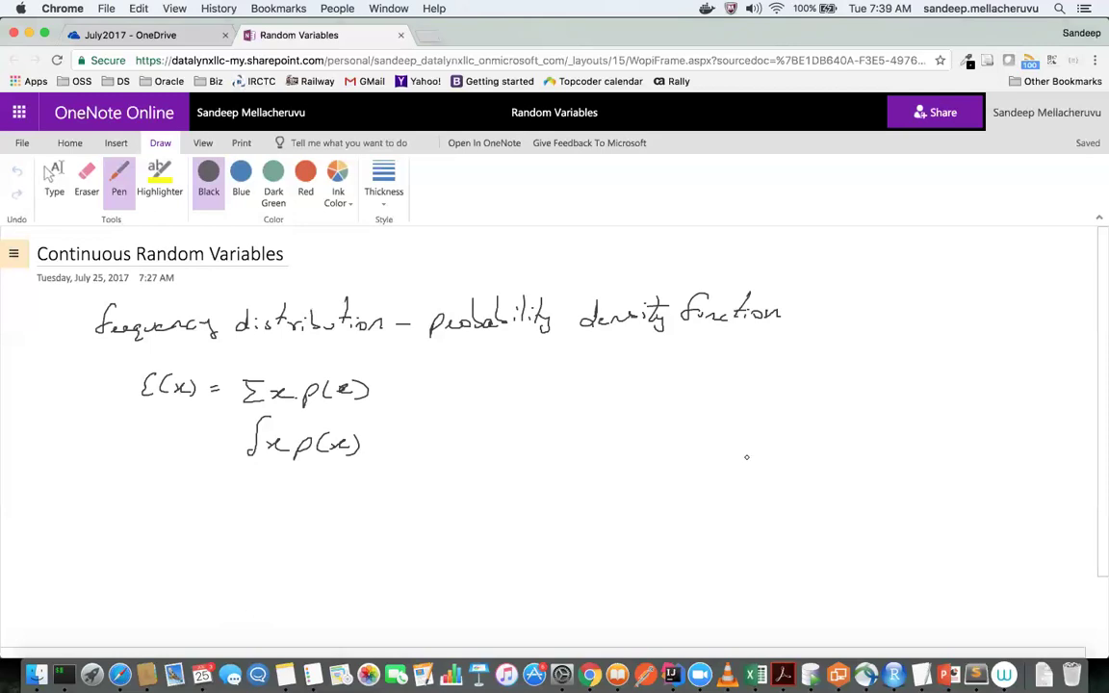
pyautogui.moveTo(712, 450); pyautogui.dragTo(917, 411)
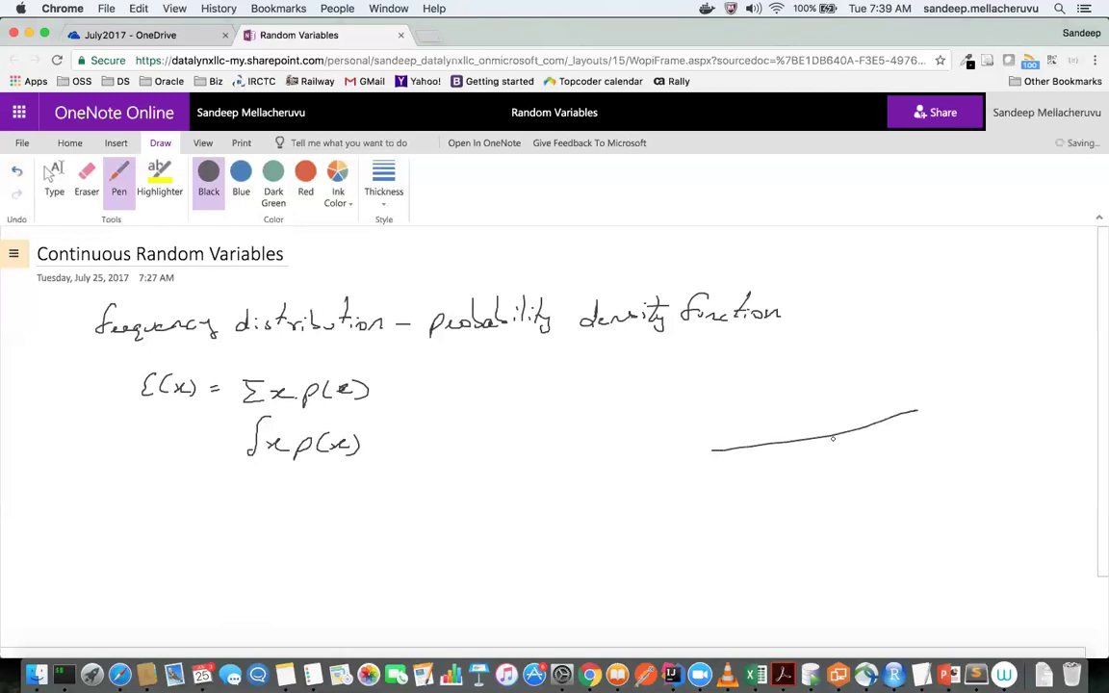
pyautogui.press('super+z')
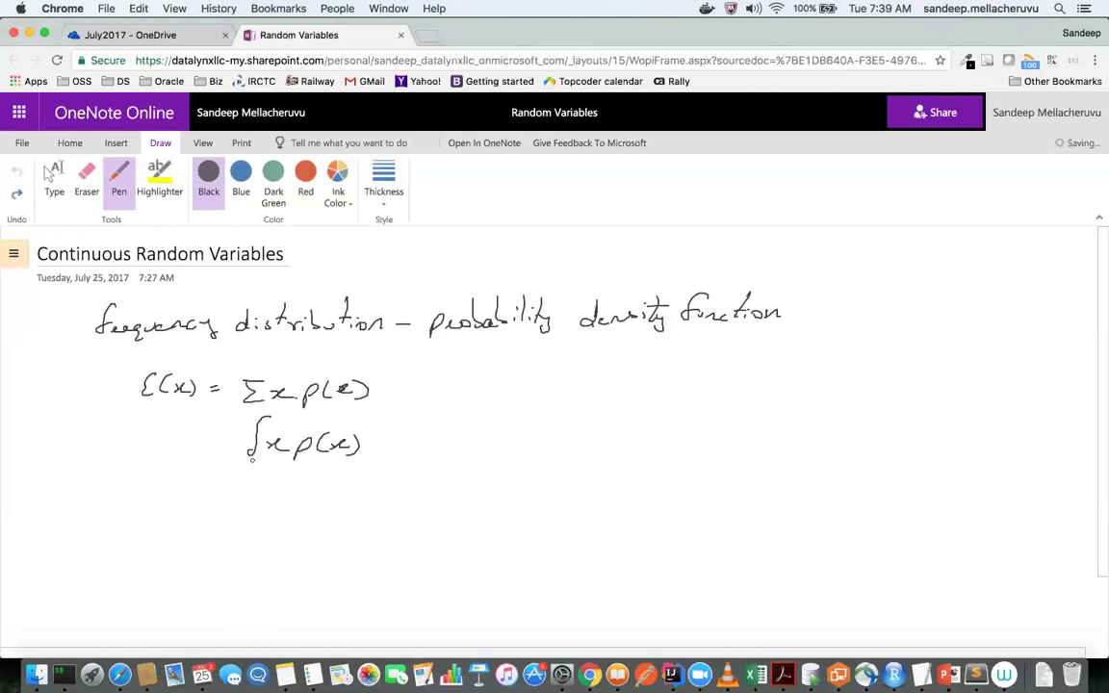
pyautogui.moveTo(584, 412); pyautogui.dragTo(571, 431)
pyautogui.moveTo(659, 383); pyautogui.dragTo(644, 441)
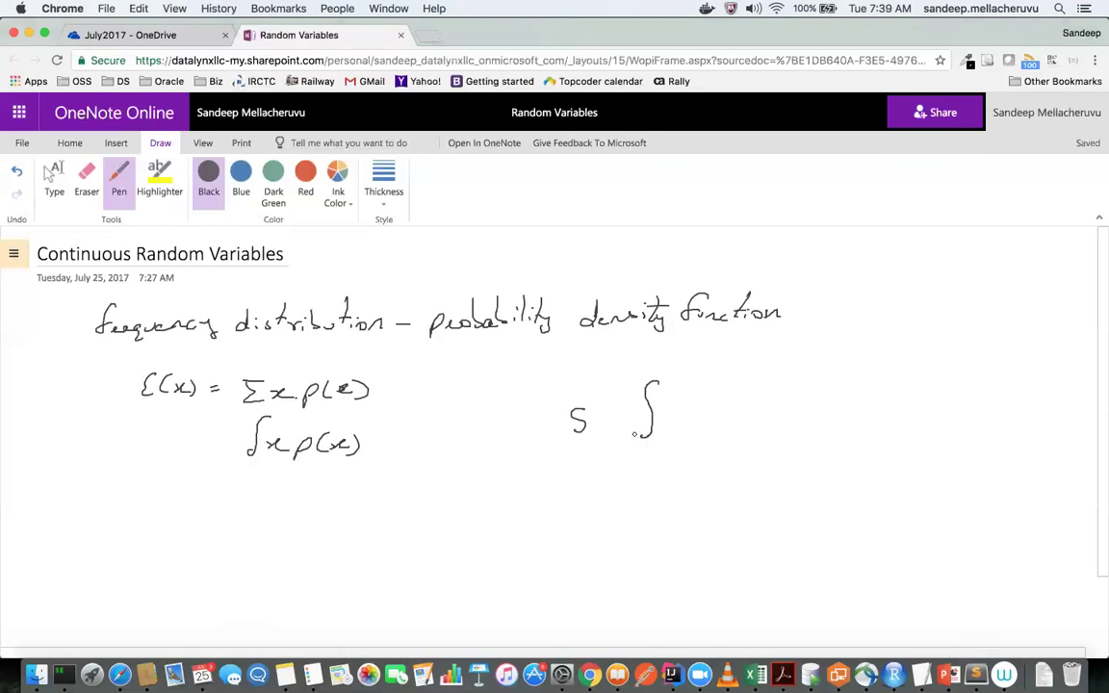
# Underline the summation and integral signs and append "dx" to the handwritten integral formula.
pyautogui.moveTo(249, 461); pyautogui.dragTo(236, 467)
pyautogui.moveTo(378, 443); pyautogui.dragTo(412, 448)
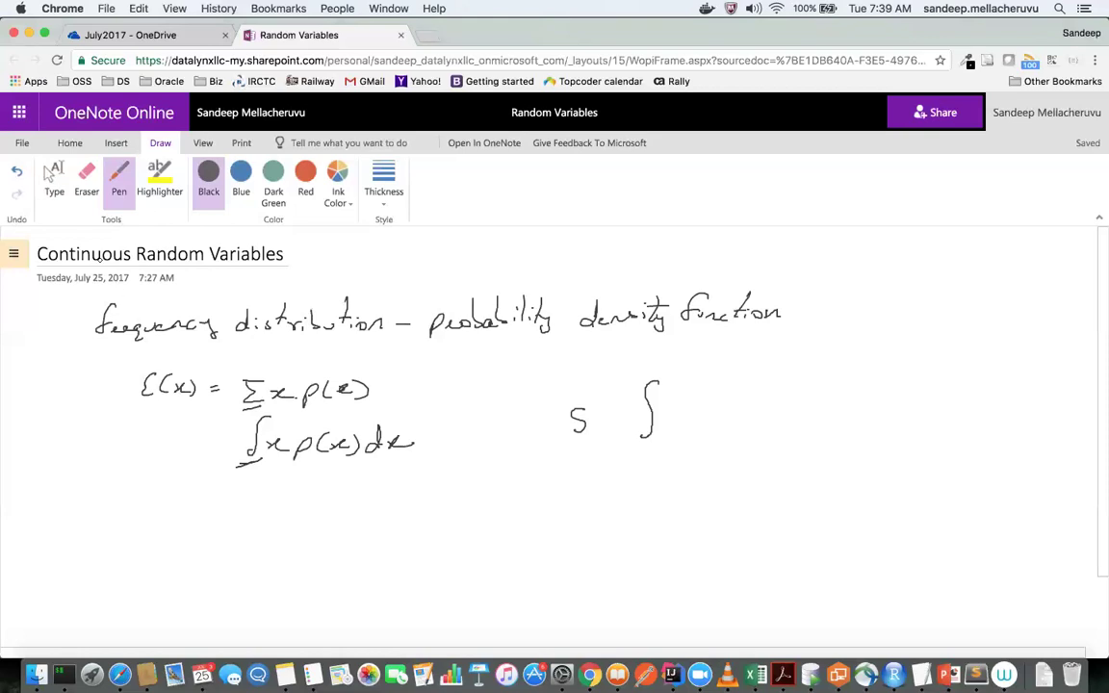
# Erase the integral sign and its underline in front of "x p(x) dx".
pyautogui.click(87, 178)
pyautogui.moveTo(246, 426); pyautogui.dragTo(265, 462)
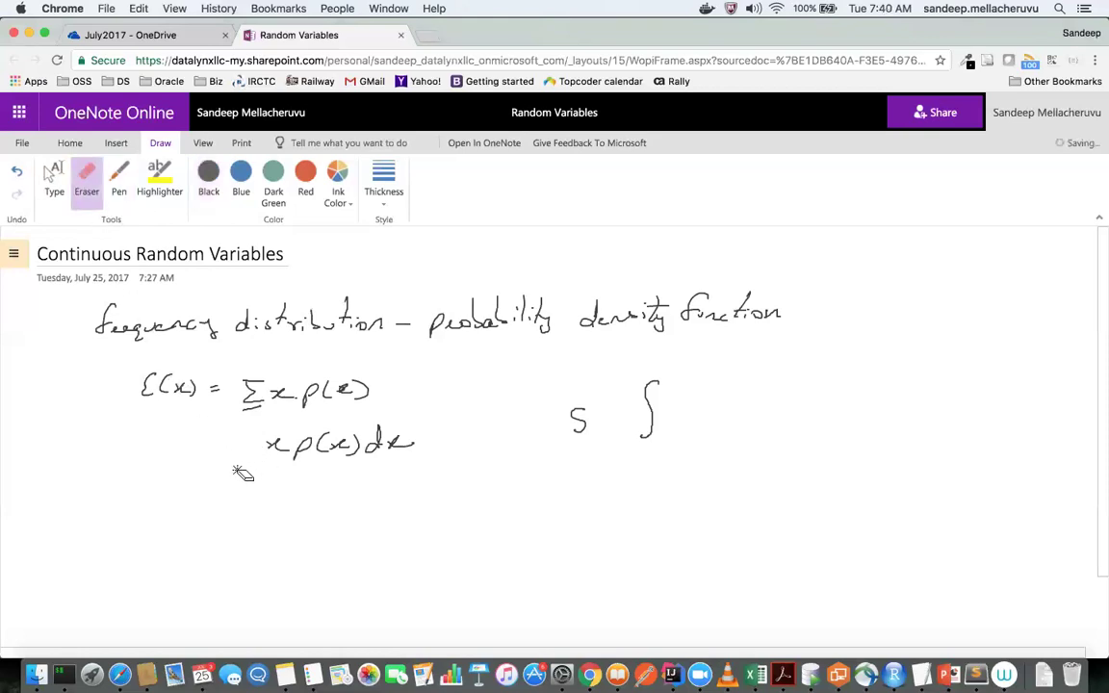
# Handwrite an integral sign in front of "x p(x) dx", and undo the underline drawn beneath the expression.
pyautogui.click(118, 178)
pyautogui.moveTo(258, 422); pyautogui.dragTo(247, 464)
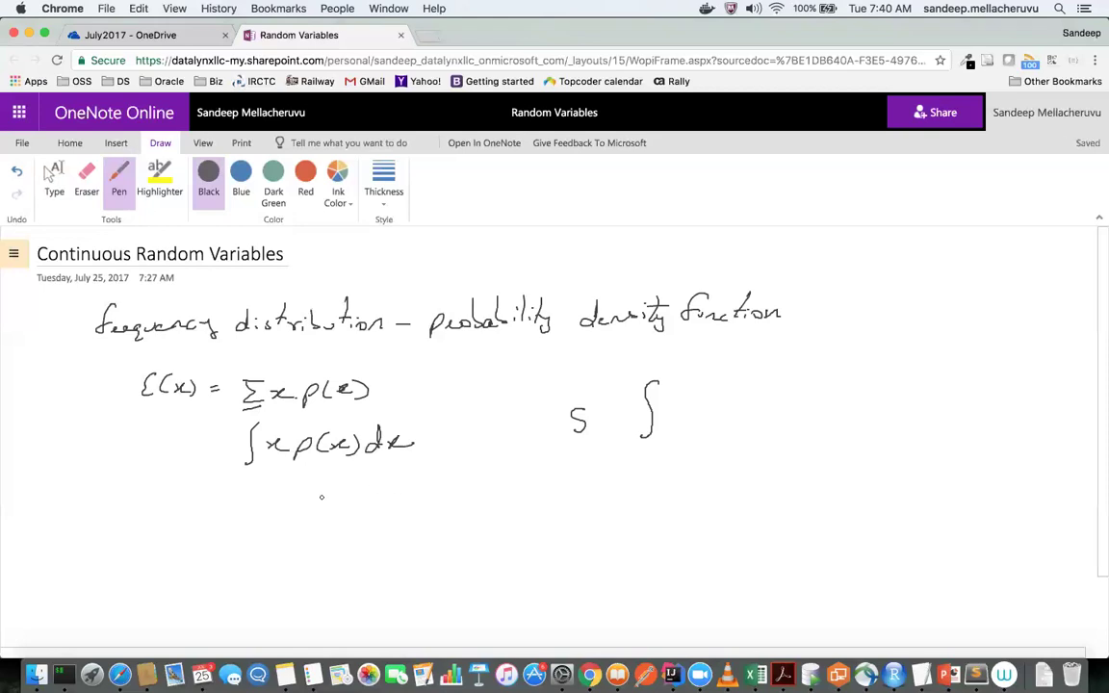
pyautogui.moveTo(266, 466); pyautogui.dragTo(381, 452)
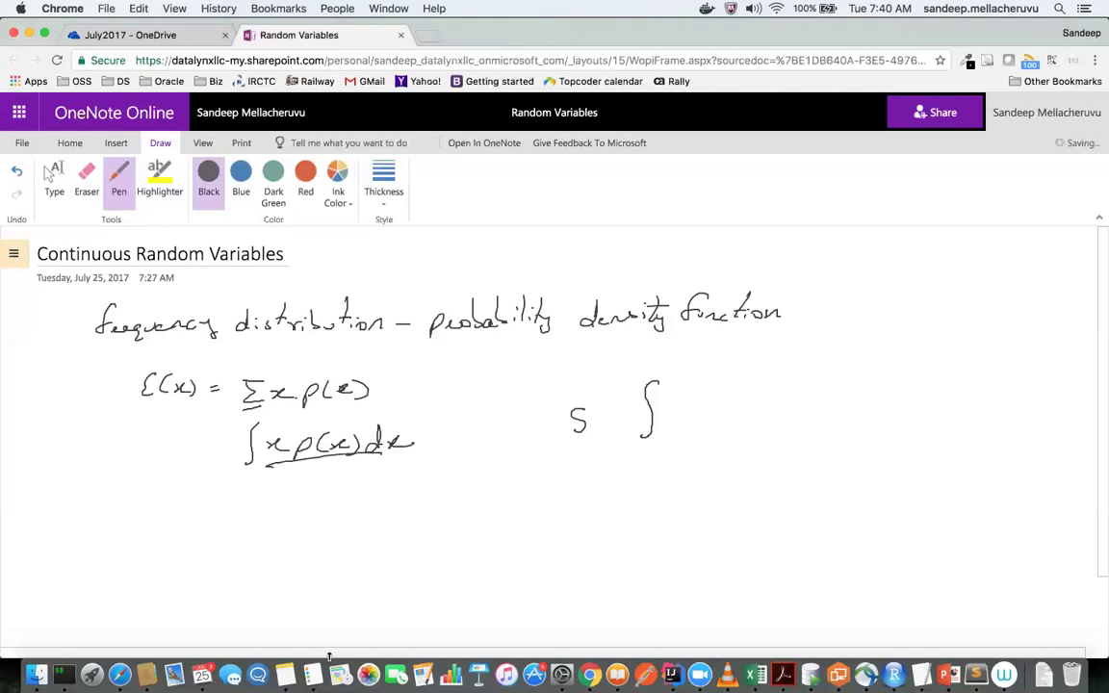
pyautogui.press('super+z')
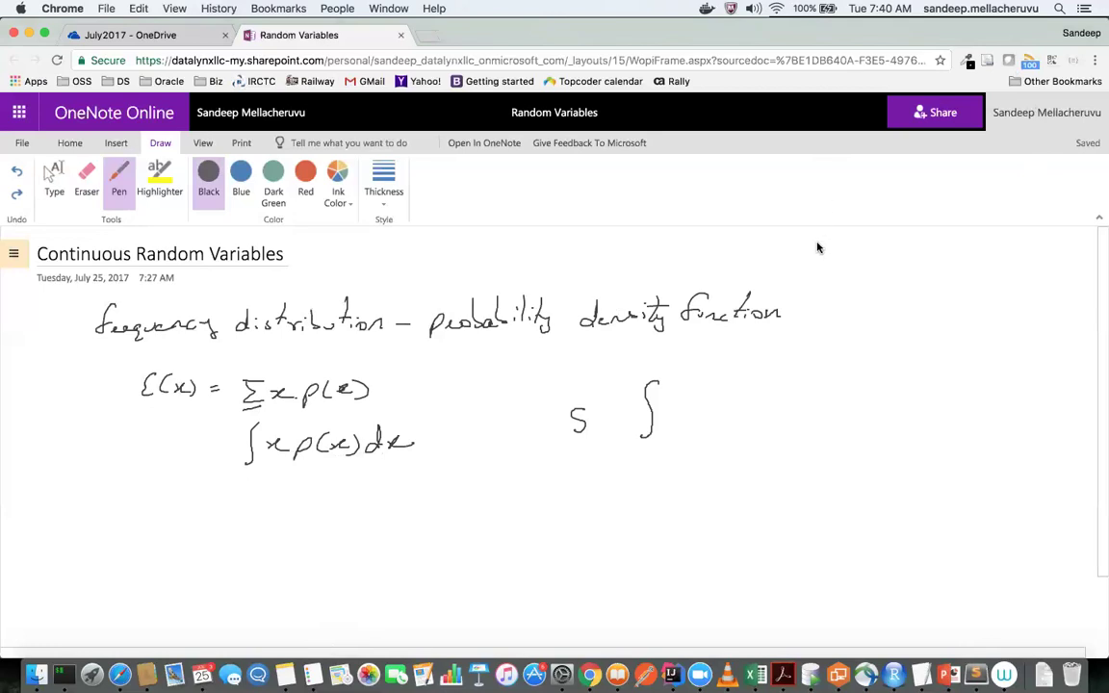
# Sketch a pair of axes with a curve beside the page's first handwritten line, and undo all the strokes.
pyautogui.moveTo(873, 252); pyautogui.dragTo(874, 365)
pyautogui.moveTo(799, 349); pyautogui.dragTo(1035, 334)
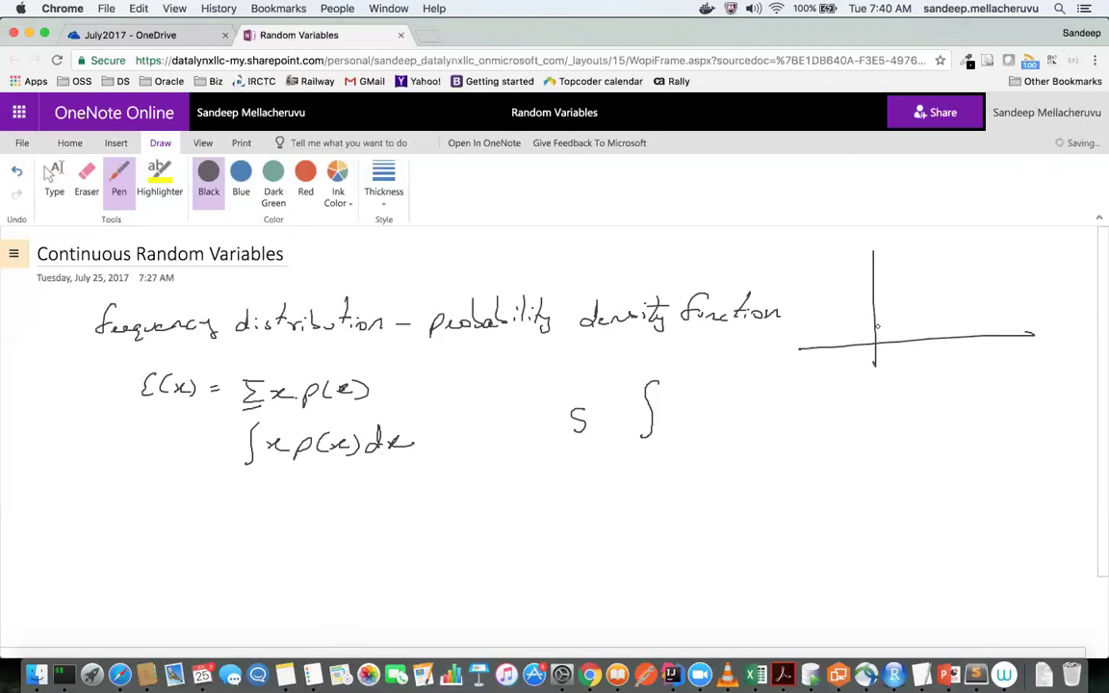
pyautogui.moveTo(878, 332)
pyautogui.mouseDown()
pyautogui.moveTo(972, 258)
pyautogui.moveTo(1064, 310)
pyautogui.mouseUp()
pyautogui.moveTo(925, 274); pyautogui.dragTo(926, 284)
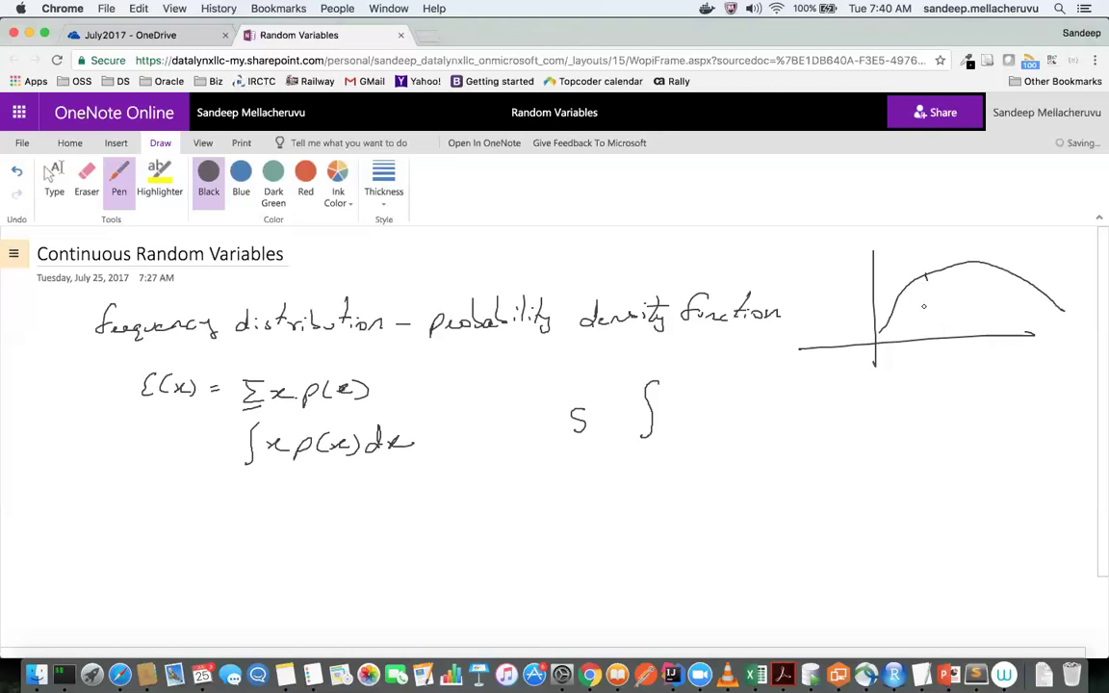
pyautogui.press('super+z')
pyautogui.press('super+z')
pyautogui.press('super+z')
pyautogui.press('super+z')
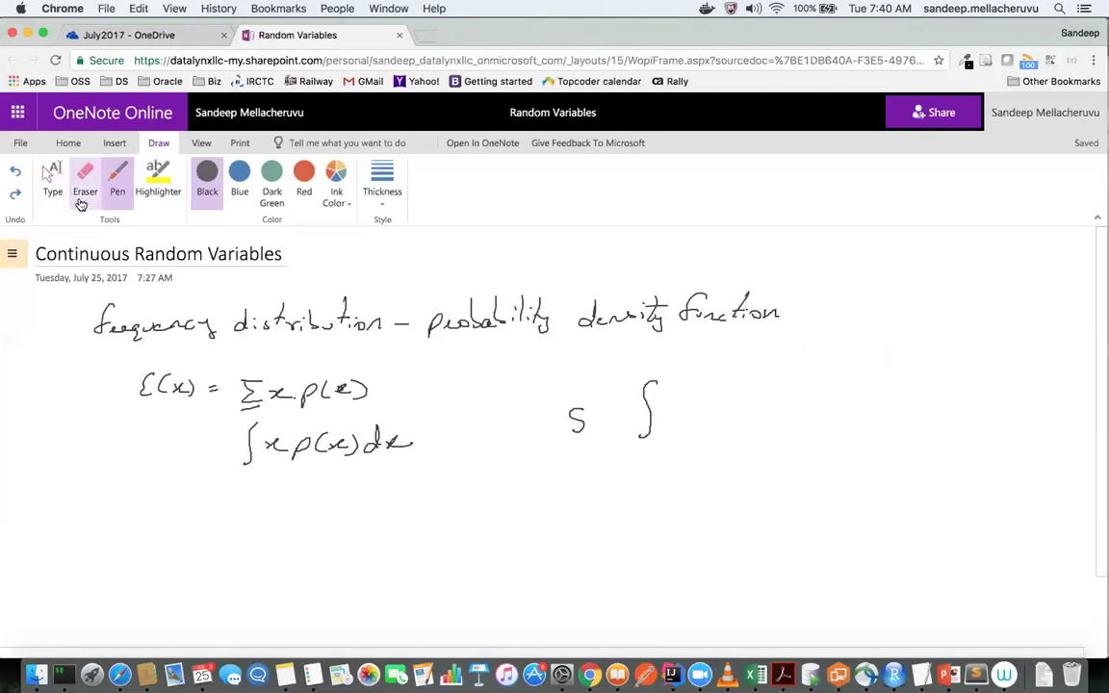
# Erase the S, the tall integral sign and both expected-value formulas, keeping only the first handwritten line.
pyautogui.click(85, 178)
pyautogui.moveTo(577, 418); pyautogui.dragTo(586, 441)
pyautogui.moveTo(652, 372); pyautogui.dragTo(643, 485)
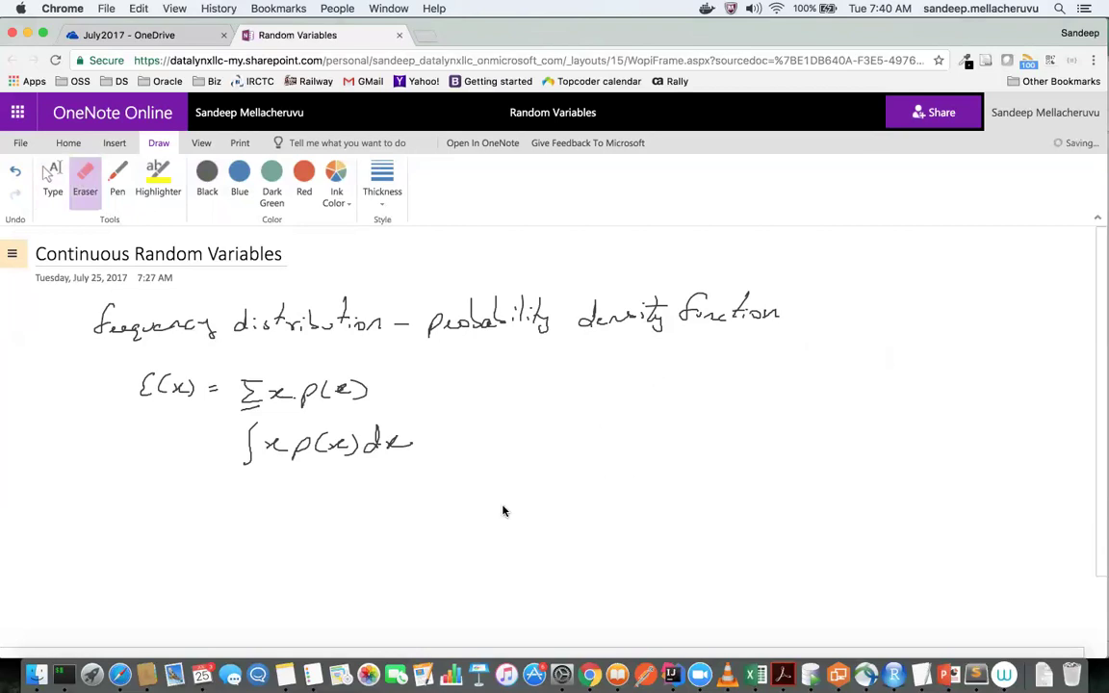
pyautogui.moveTo(252, 430); pyautogui.dragTo(324, 453)
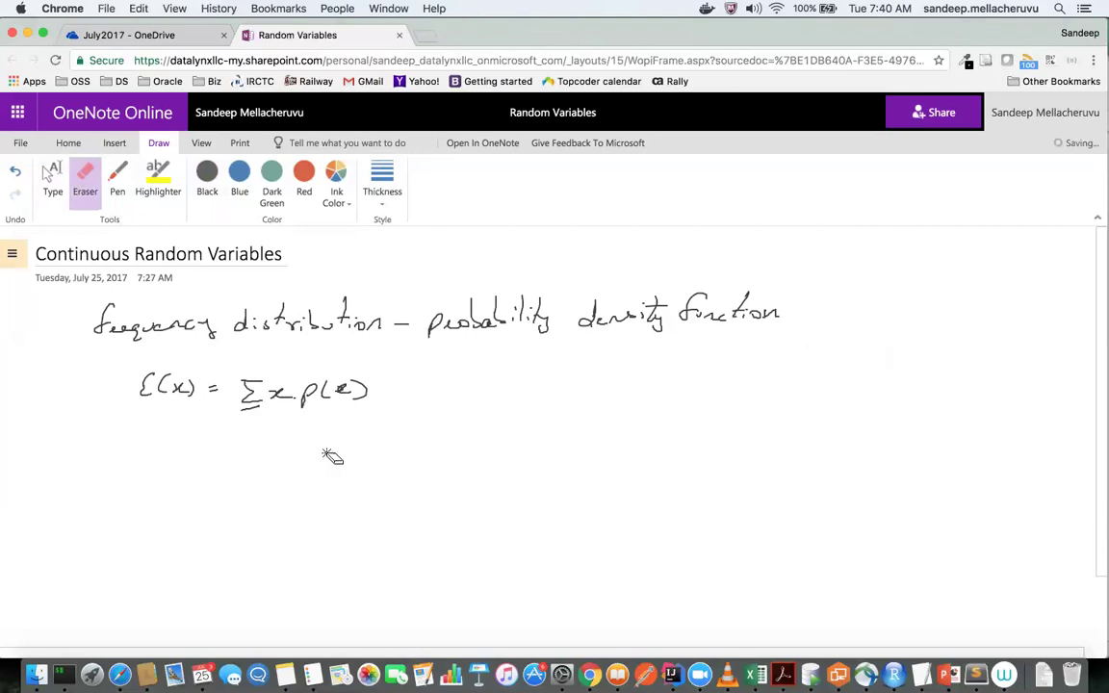
pyautogui.moveTo(389, 426)
pyautogui.mouseDown()
pyautogui.moveTo(313, 402)
pyautogui.moveTo(325, 391)
pyautogui.moveTo(176, 390)
pyautogui.moveTo(139, 404)
pyautogui.mouseUp()
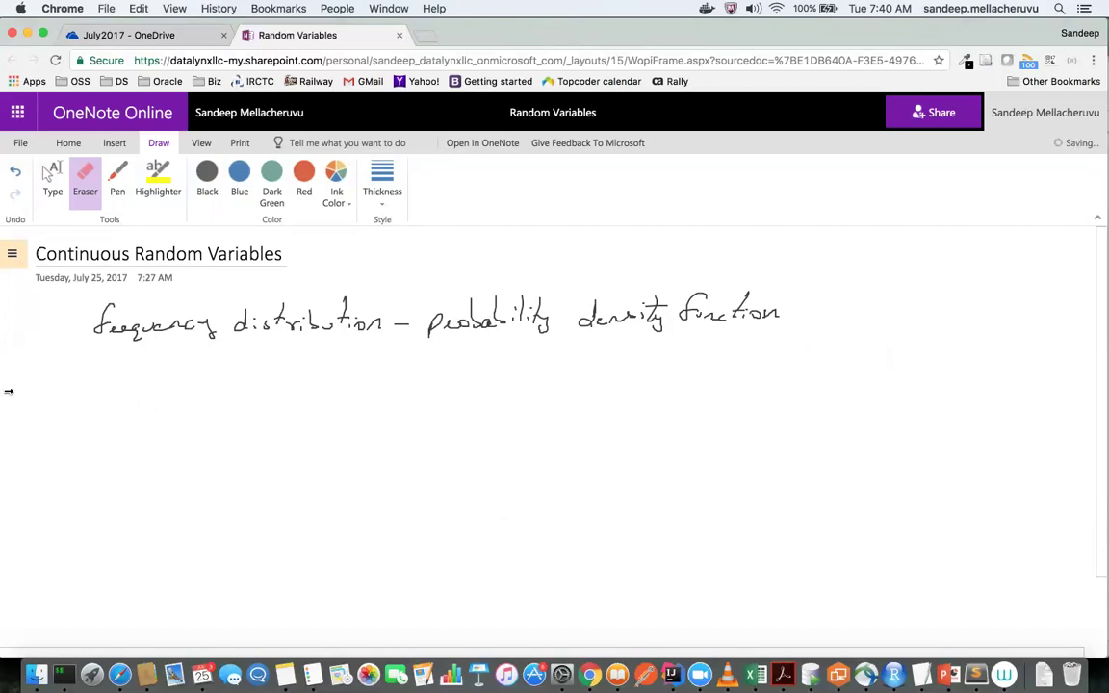
# Handwrite the heading "Normal distribution" below the first line in black ink and underline it.
pyautogui.click(114, 185)
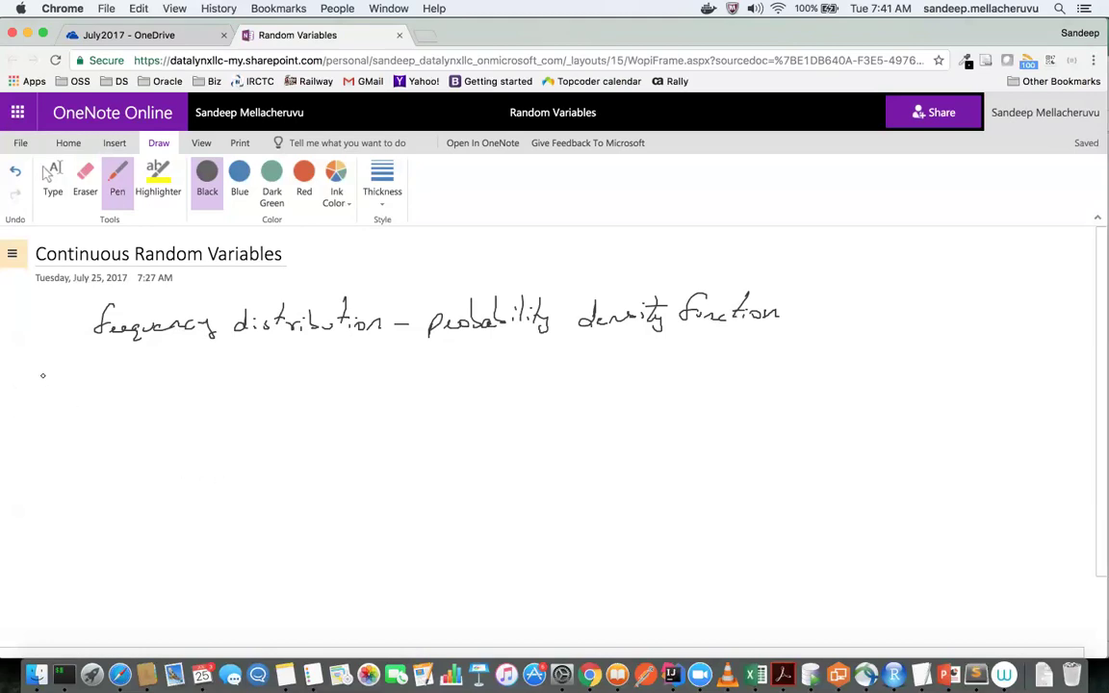
pyautogui.moveTo(40, 365)
pyautogui.mouseDown()
pyautogui.moveTo(39, 389)
pyautogui.moveTo(56, 366)
pyautogui.moveTo(68, 383)
pyautogui.moveTo(96, 385)
pyautogui.mouseUp()
pyautogui.moveTo(107, 377)
pyautogui.mouseDown()
pyautogui.moveTo(207, 384)
pyautogui.moveTo(233, 364)
pyautogui.moveTo(263, 369)
pyautogui.mouseUp()
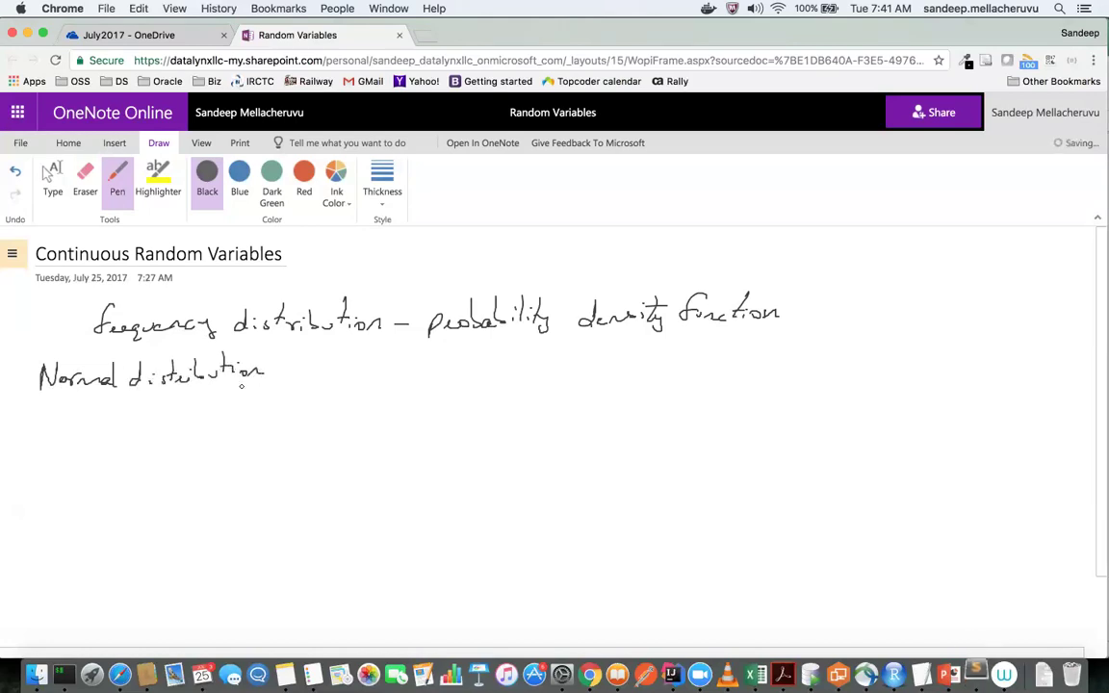
pyautogui.moveTo(50, 395); pyautogui.dragTo(255, 390)
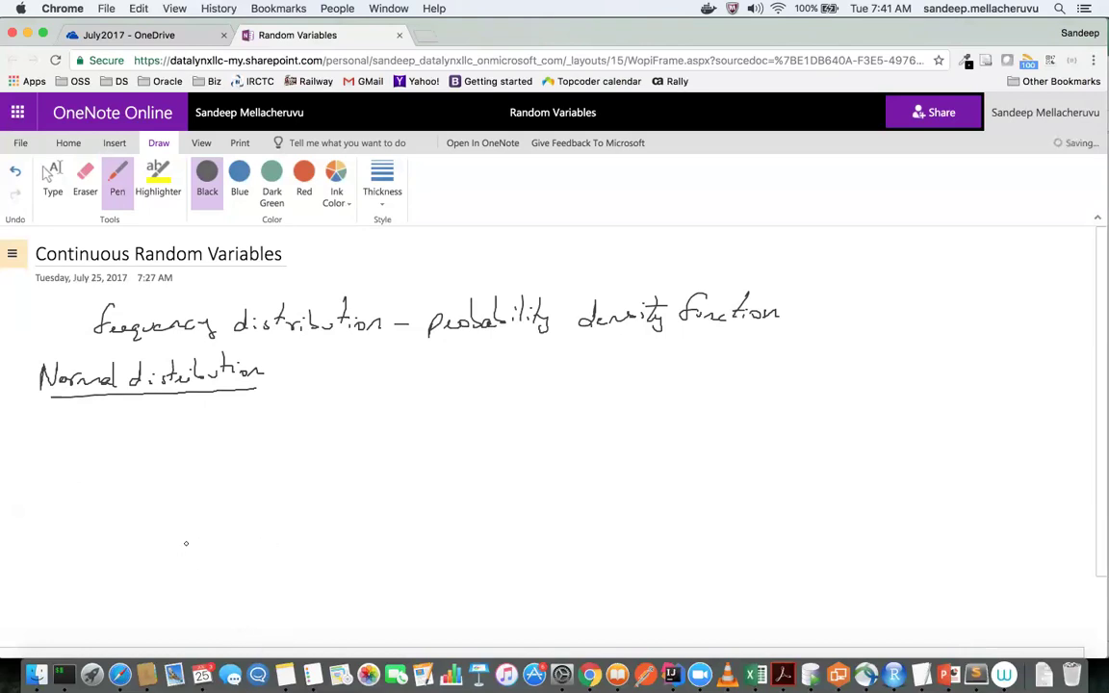
# Draw a bell curve over a baseline with a dashed centre line labelled μ, and start a numbered list with "1." beside it.
pyautogui.moveTo(208, 520); pyautogui.dragTo(469, 513)
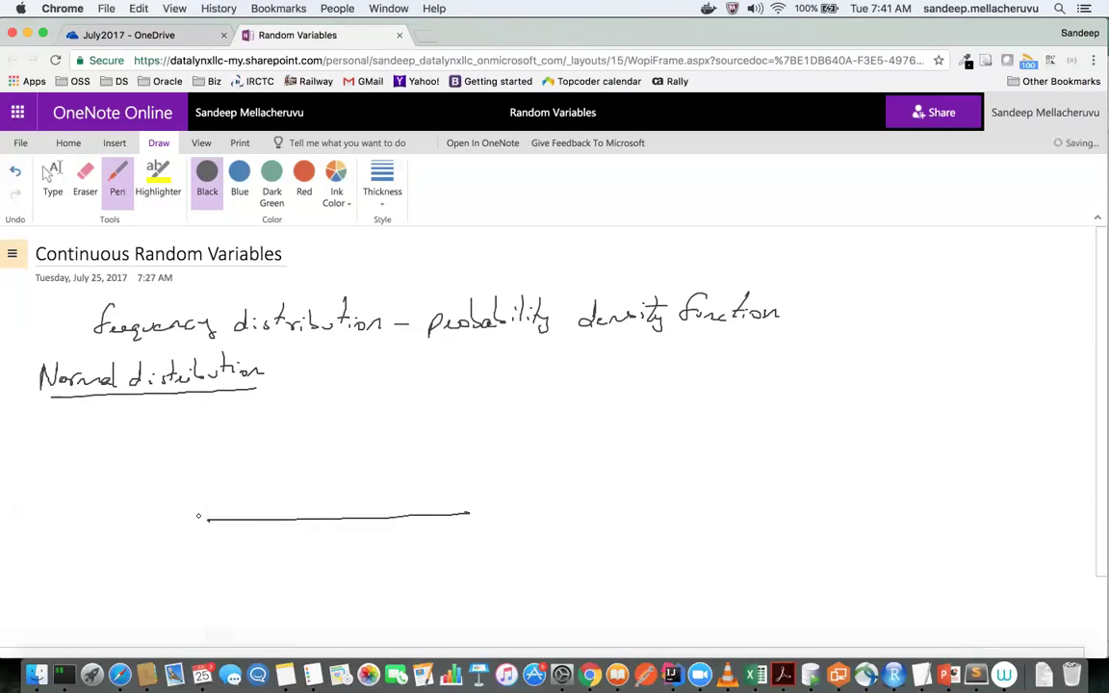
pyautogui.moveTo(204, 510)
pyautogui.mouseDown()
pyautogui.moveTo(296, 448)
pyautogui.moveTo(371, 437)
pyautogui.moveTo(498, 499)
pyautogui.mouseUp()
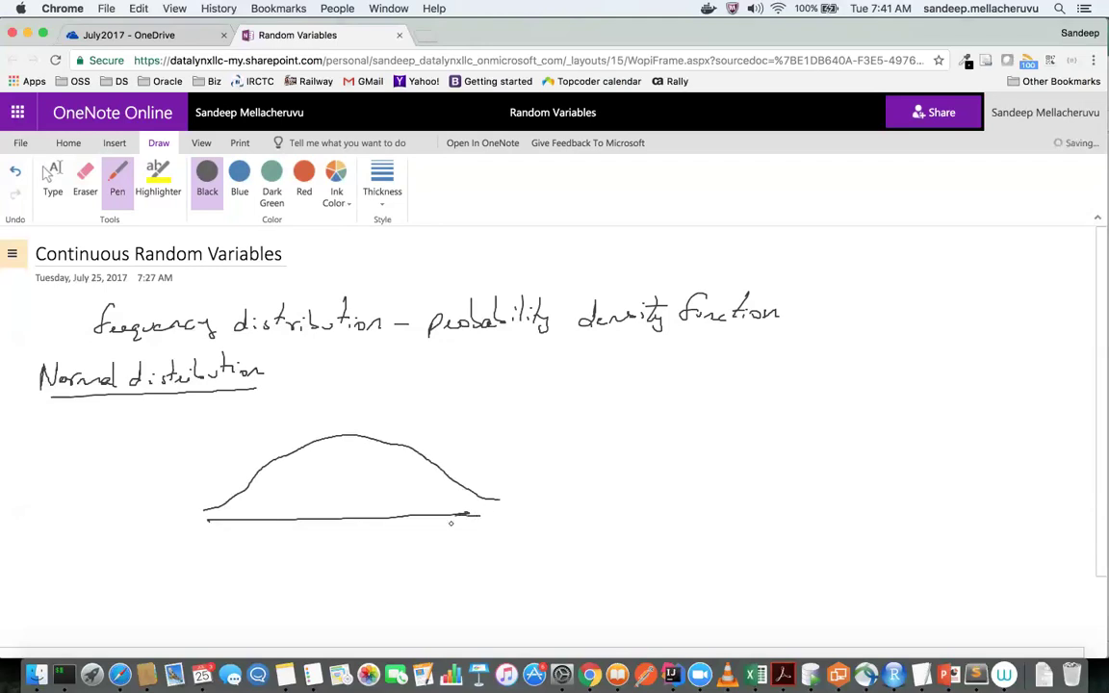
pyautogui.moveTo(351, 463); pyautogui.dragTo(352, 473)
pyautogui.moveTo(348, 529); pyautogui.dragTo(357, 535)
pyautogui.moveTo(344, 528); pyautogui.dragTo(347, 545)
pyautogui.moveTo(605, 393); pyautogui.dragTo(607, 406)
pyautogui.click(618, 405)
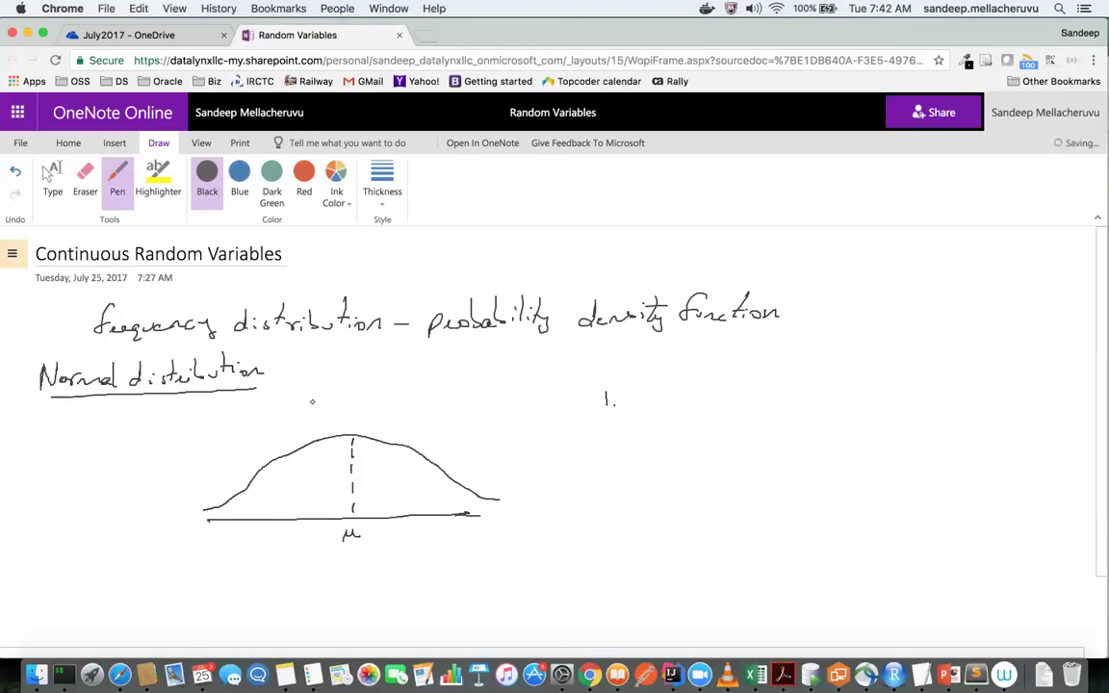
pyautogui.moveTo(285, 358)
pyautogui.mouseDown()
pyautogui.moveTo(281, 383)
pyautogui.moveTo(337, 377)
pyautogui.mouseUp()
pyautogui.moveTo(345, 364); pyautogui.dragTo(344, 376)
pyautogui.press('super+z')
pyautogui.press('super+z')
pyautogui.press('super+z')
pyautogui.press('super+z')
pyautogui.press('super+z')
# Handwrite "(Gaussian distribution)" after the heading and "Symmetric about mean" as point 1 of the list.
pyautogui.moveTo(293, 362)
pyautogui.mouseDown()
pyautogui.moveTo(283, 382)
pyautogui.moveTo(347, 377)
pyautogui.mouseUp()
pyautogui.moveTo(350, 369)
pyautogui.mouseDown()
pyautogui.moveTo(372, 378)
pyautogui.moveTo(411, 362)
pyautogui.moveTo(412, 377)
pyautogui.mouseUp()
pyautogui.moveTo(418, 371)
pyautogui.mouseDown()
pyautogui.moveTo(438, 378)
pyautogui.moveTo(445, 365)
pyautogui.moveTo(460, 378)
pyautogui.mouseUp()
pyautogui.moveTo(464, 359); pyautogui.dragTo(477, 375)
pyautogui.moveTo(479, 360)
pyautogui.mouseDown()
pyautogui.moveTo(478, 377)
pyautogui.moveTo(520, 379)
pyautogui.mouseUp()
pyautogui.click(485, 363)
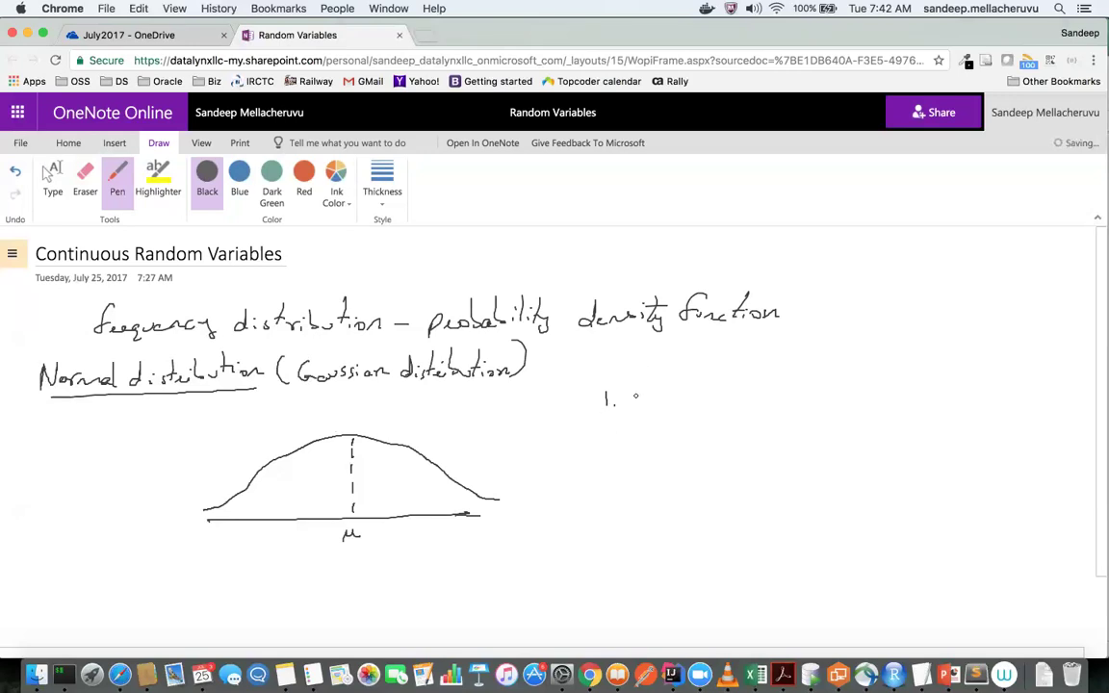
pyautogui.moveTo(635, 387)
pyautogui.mouseDown()
pyautogui.moveTo(703, 398)
pyautogui.moveTo(943, 386)
pyautogui.mouseUp()
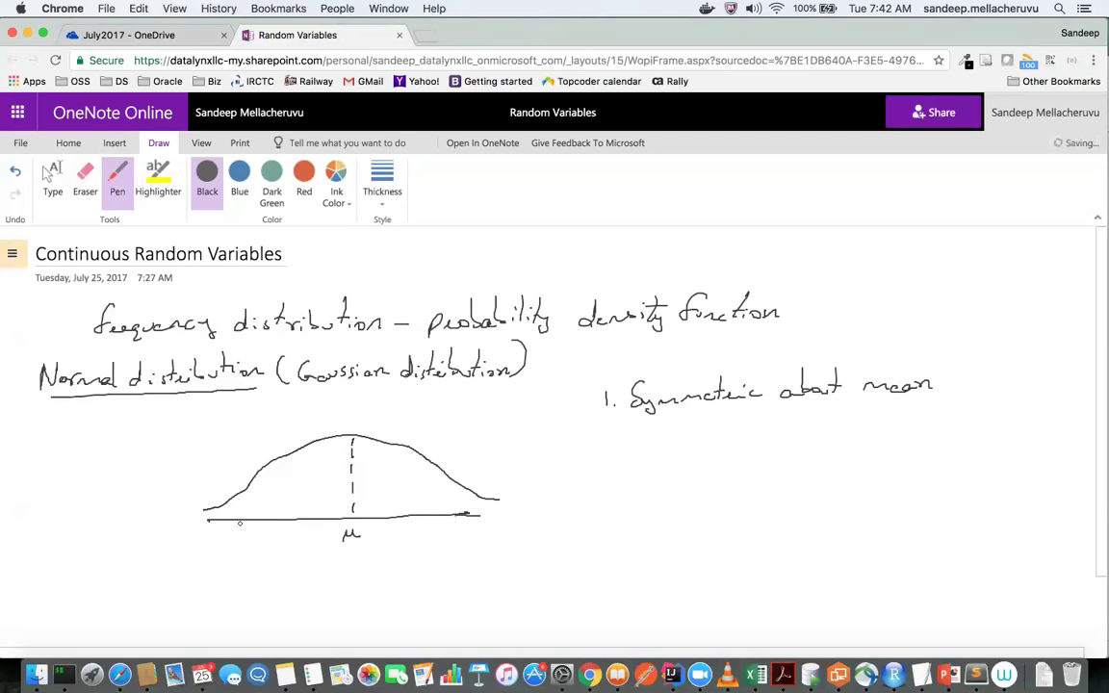
# Hatch the area under the bell curve on both sides of the dashed mean line.
pyautogui.moveTo(211, 521); pyautogui.dragTo(260, 475)
pyautogui.moveTo(246, 518)
pyautogui.mouseDown()
pyautogui.moveTo(284, 448)
pyautogui.moveTo(301, 452)
pyautogui.mouseUp()
pyautogui.moveTo(292, 519)
pyautogui.mouseDown()
pyautogui.moveTo(313, 453)
pyautogui.moveTo(326, 454)
pyautogui.mouseUp()
pyautogui.moveTo(331, 515); pyautogui.dragTo(340, 447)
pyautogui.moveTo(355, 491); pyautogui.dragTo(394, 517)
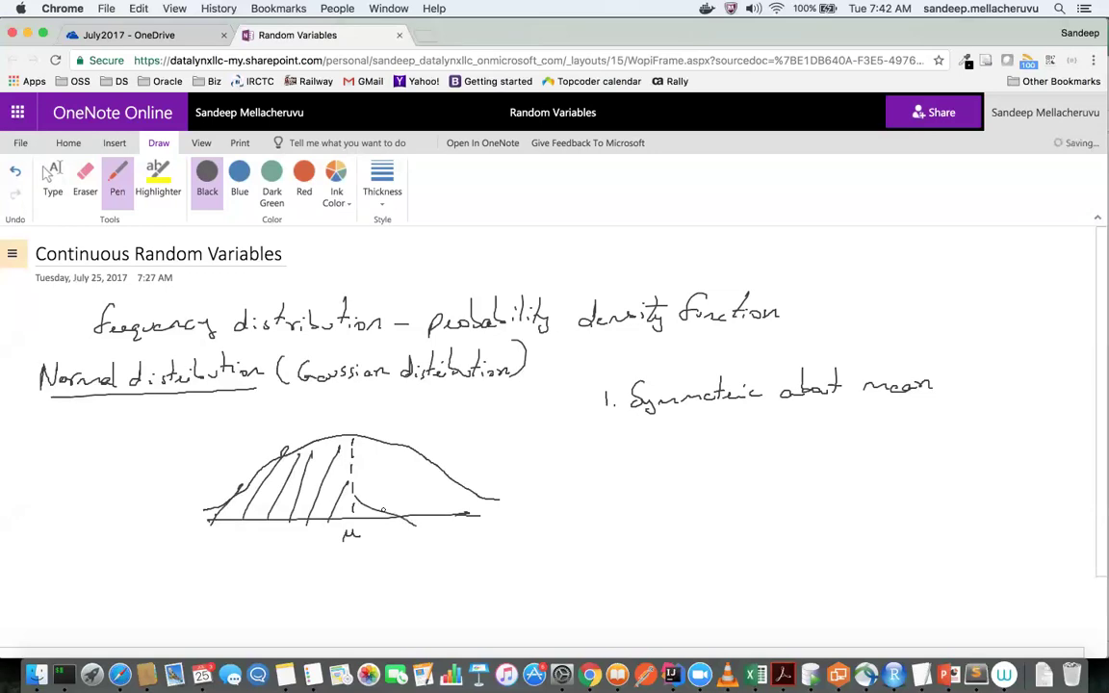
pyautogui.moveTo(351, 470)
pyautogui.mouseDown()
pyautogui.moveTo(466, 511)
pyautogui.moveTo(447, 512)
pyautogui.mouseUp()
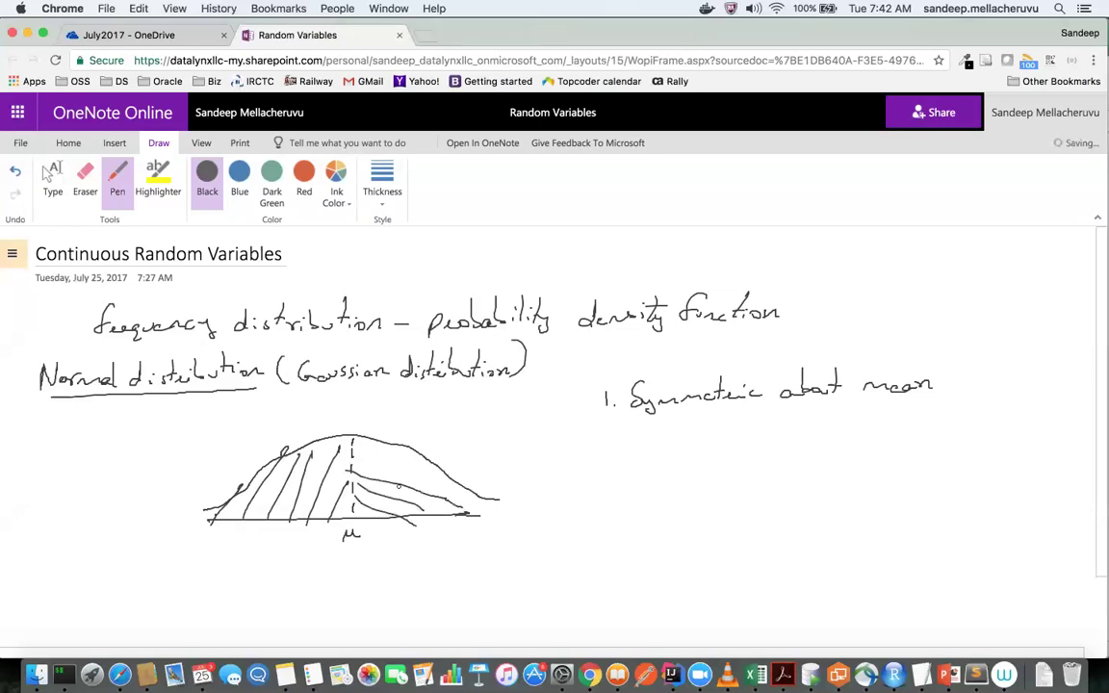
pyautogui.moveTo(353, 466)
pyautogui.mouseDown()
pyautogui.moveTo(458, 490)
pyautogui.moveTo(420, 463)
pyautogui.mouseUp()
# Undo the hatching strokes under the bell curve.
pyautogui.press('super+z')
pyautogui.press('super+z')
pyautogui.press('super+z')
pyautogui.press('super+z')
pyautogui.press('super+z')
pyautogui.press('super+z')
pyautogui.press('super+z')
pyautogui.press('super+z')
pyautogui.press('super+z')
pyautogui.press('super+z')
pyautogui.press('super+z')
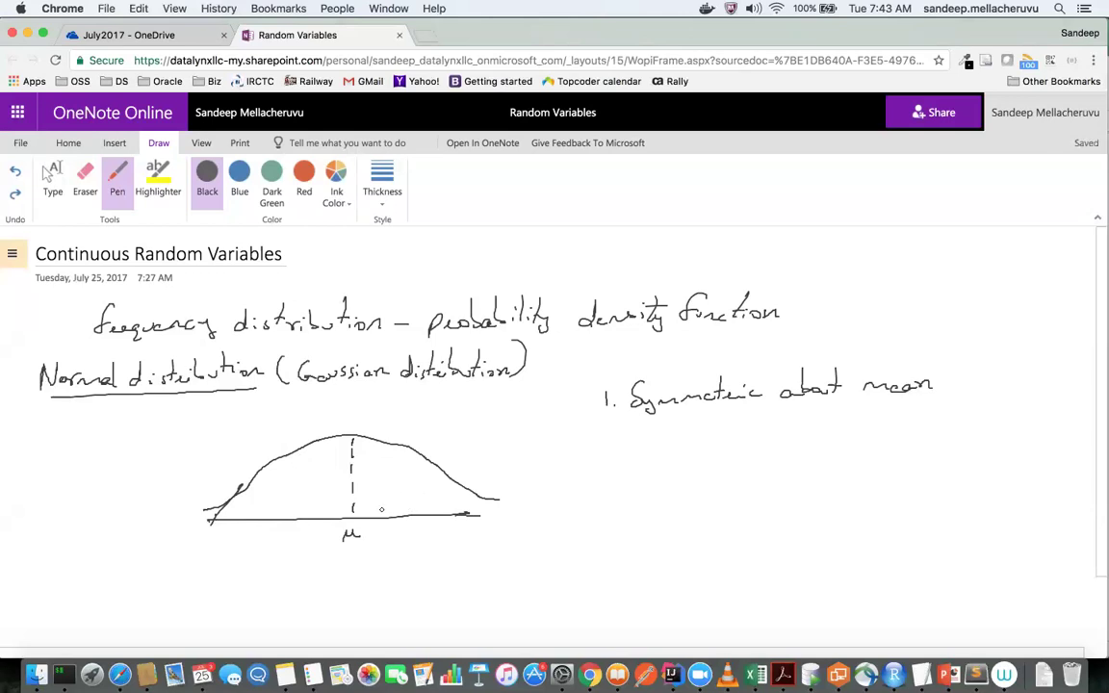
# Handwrite point 2 of the list: "It touches x-axis at [-∞, ∞]".
pyautogui.click(623, 451)
pyautogui.moveTo(605, 439)
pyautogui.mouseDown()
pyautogui.moveTo(650, 454)
pyautogui.moveTo(804, 431)
pyautogui.moveTo(812, 441)
pyautogui.moveTo(966, 421)
pyautogui.moveTo(1009, 433)
pyautogui.moveTo(1038, 424)
pyautogui.mouseUp()
pyautogui.moveTo(956, 415); pyautogui.dragTo(955, 433)
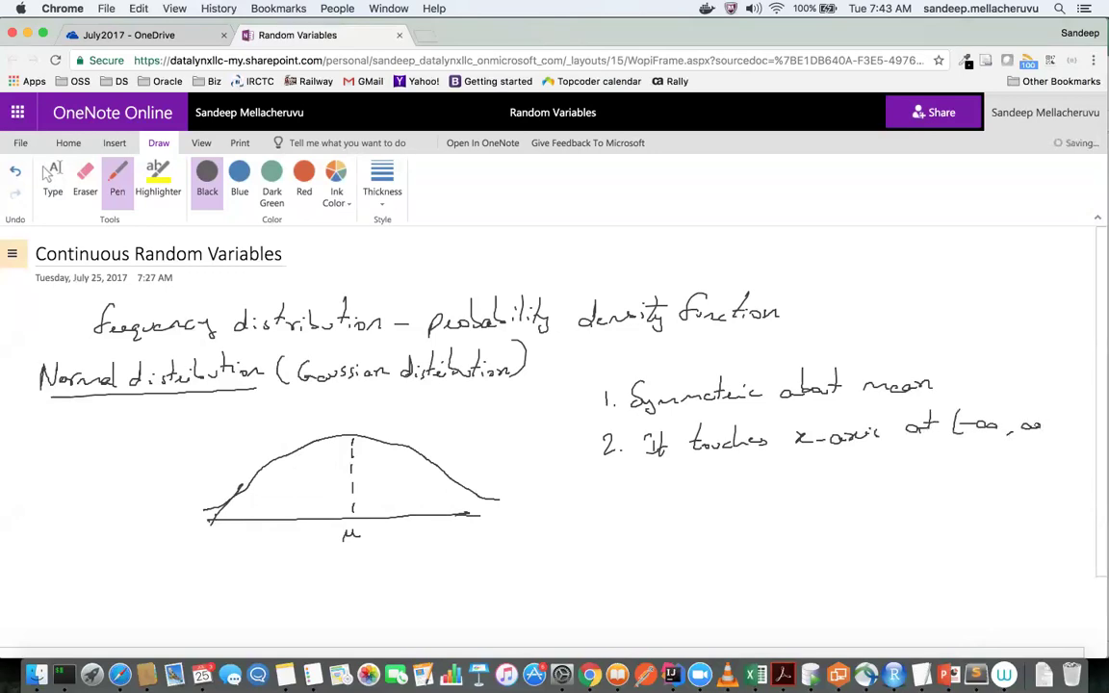
pyautogui.moveTo(1047, 411); pyautogui.dragTo(1049, 442)
# Erase the bell curve, its baseline and the leftover strokes, keeping the dashed mean line and μ.
pyautogui.click(85, 179)
pyautogui.click(235, 492)
pyautogui.click(213, 517)
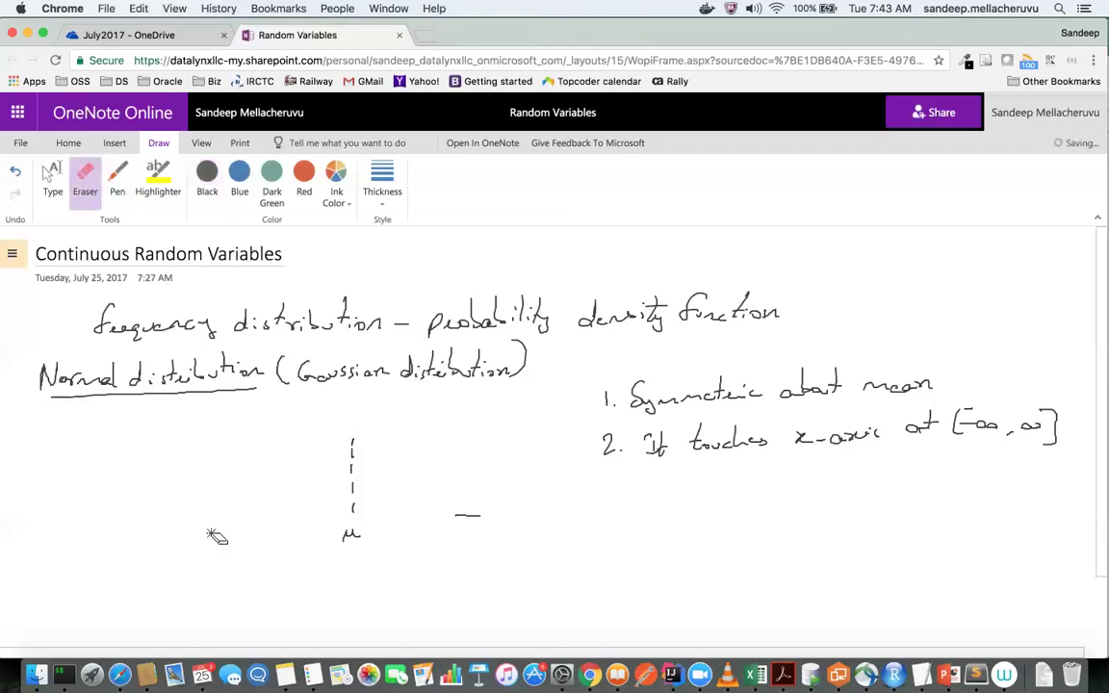
pyautogui.click(453, 512)
# Redraw the baseline and a symmetric bell curve peaking at the dashed mean line.
pyautogui.click(117, 193)
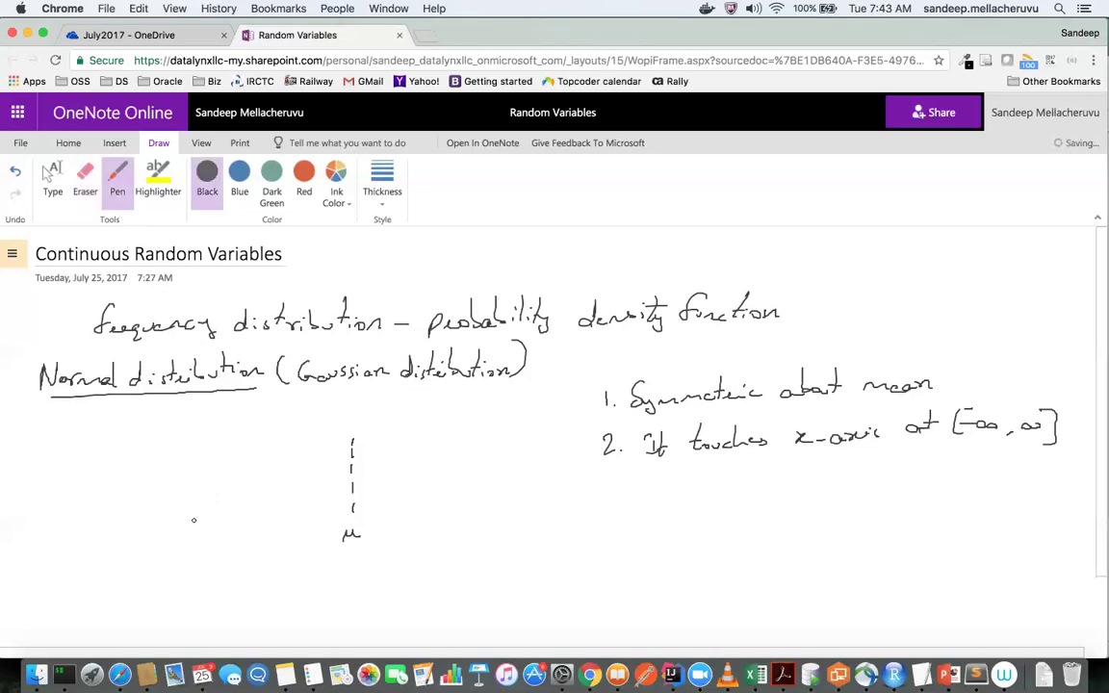
pyautogui.moveTo(209, 512); pyautogui.dragTo(486, 507)
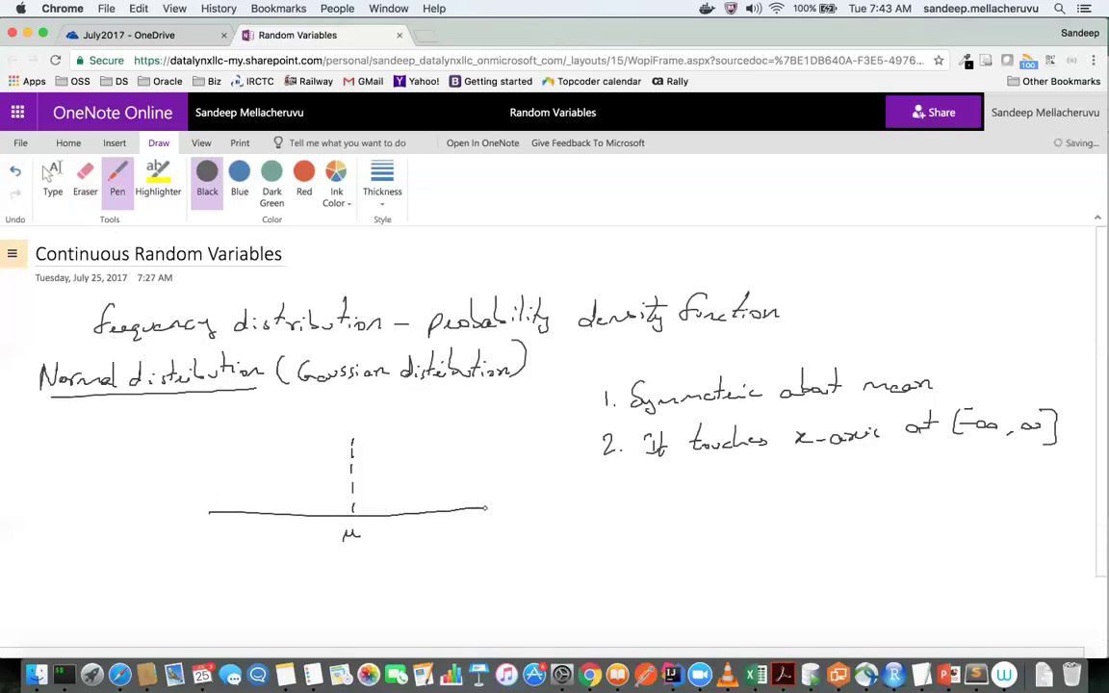
pyautogui.moveTo(209, 502)
pyautogui.mouseDown()
pyautogui.moveTo(317, 445)
pyautogui.moveTo(359, 438)
pyautogui.moveTo(486, 495)
pyautogui.mouseUp()
pyautogui.press('super+z')
pyautogui.moveTo(212, 501); pyautogui.dragTo(357, 440)
pyautogui.moveTo(411, 467); pyautogui.dragTo(485, 494)
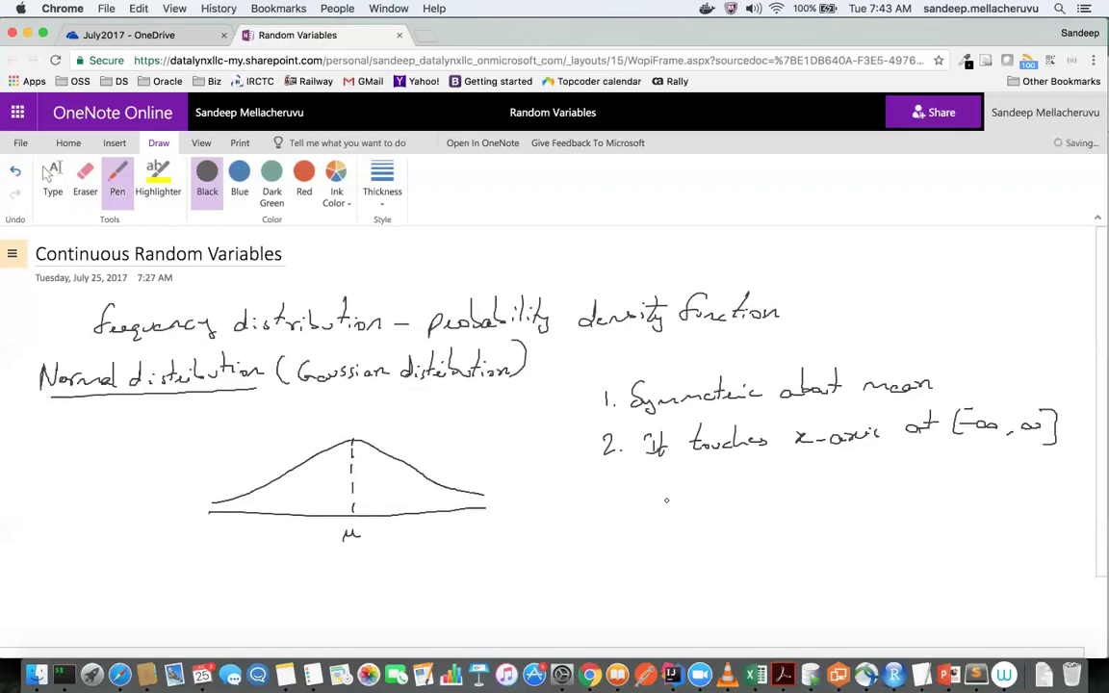
# Handwrite point 3 of the list: "Area under the curve is 1".
pyautogui.moveTo(603, 483); pyautogui.dragTo(607, 497)
pyautogui.click(616, 494)
pyautogui.moveTo(648, 492); pyautogui.dragTo(933, 478)
pyautogui.moveTo(948, 468)
pyautogui.mouseDown()
pyautogui.moveTo(941, 479)
pyautogui.moveTo(975, 480)
pyautogui.mouseUp()
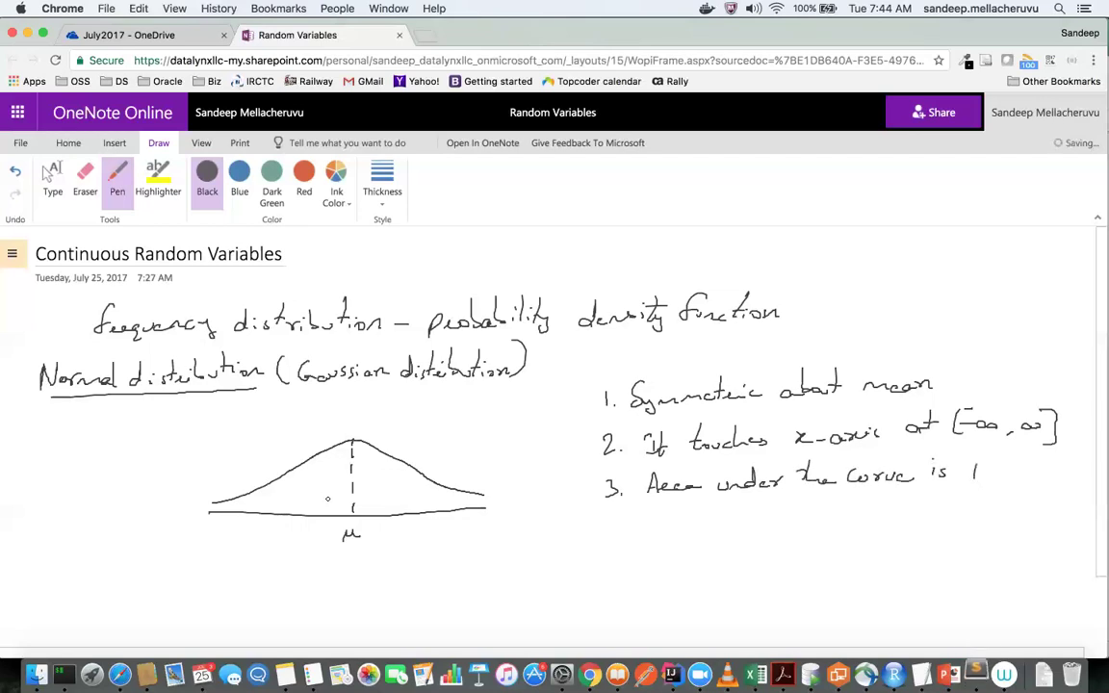
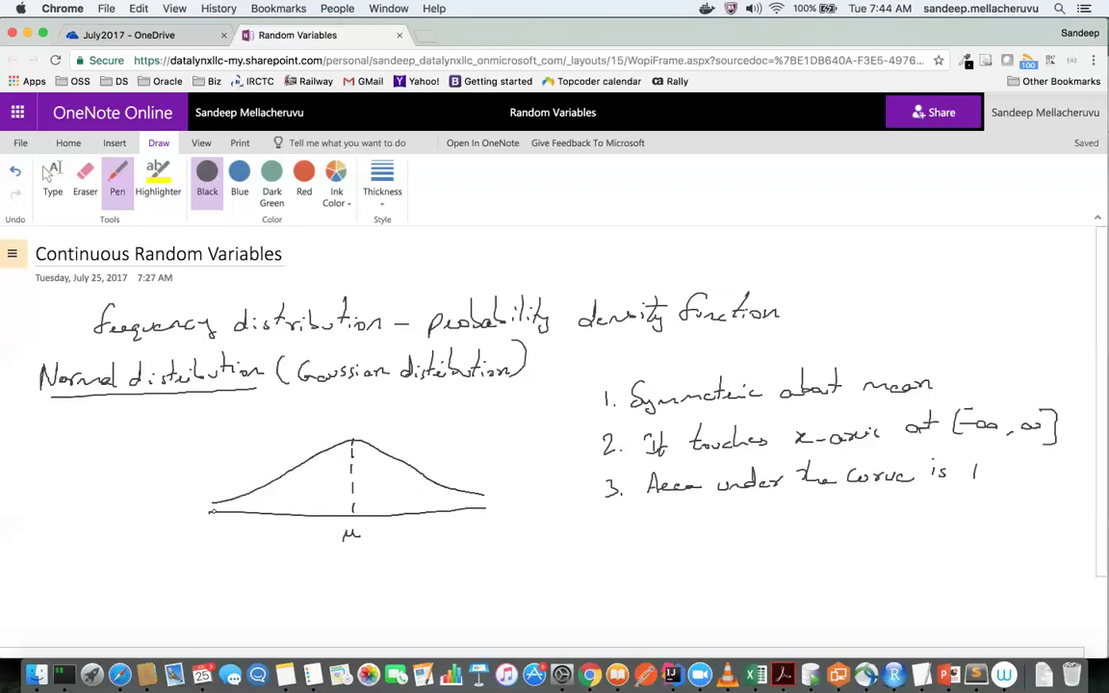
# Draw two vertical lines up to the curve before the mean, label them -2 and -1, and write "0,3" below the baseline.
pyautogui.moveTo(258, 488); pyautogui.dragTo(258, 514)
pyautogui.moveTo(316, 459); pyautogui.dragTo(311, 513)
pyautogui.moveTo(256, 492); pyautogui.dragTo(315, 457)
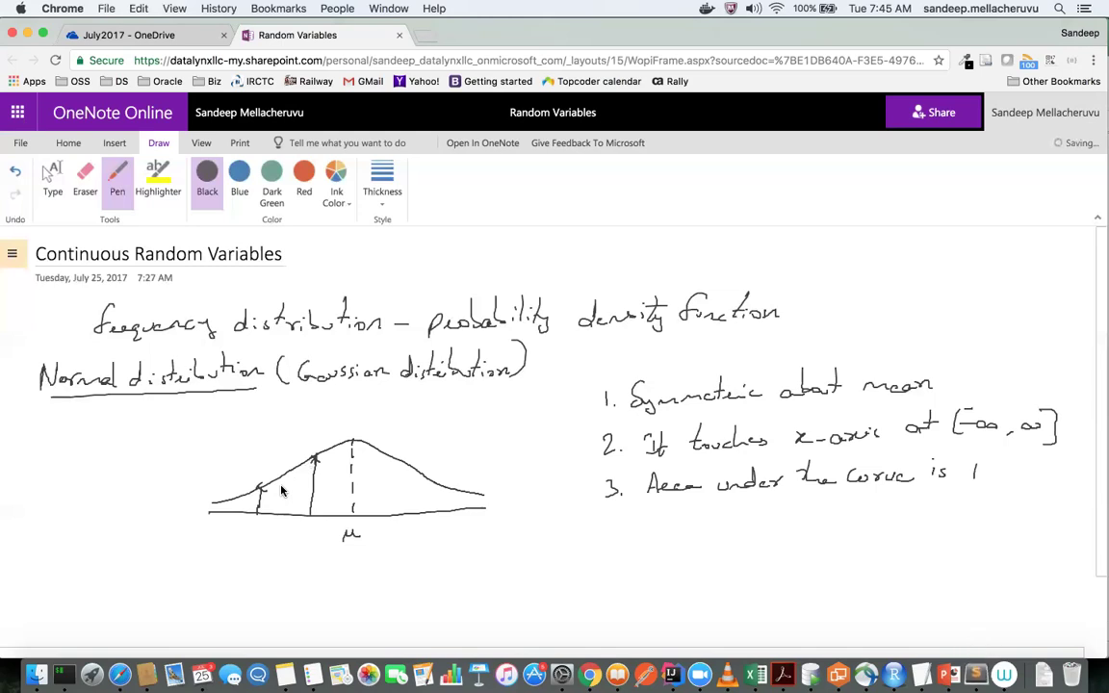
pyautogui.moveTo(230, 478); pyautogui.dragTo(251, 484)
pyautogui.moveTo(298, 453); pyautogui.dragTo(306, 454)
pyautogui.moveTo(309, 448); pyautogui.dragTo(312, 459)
pyautogui.click(212, 569)
pyautogui.moveTo(198, 555); pyautogui.dragTo(217, 572)
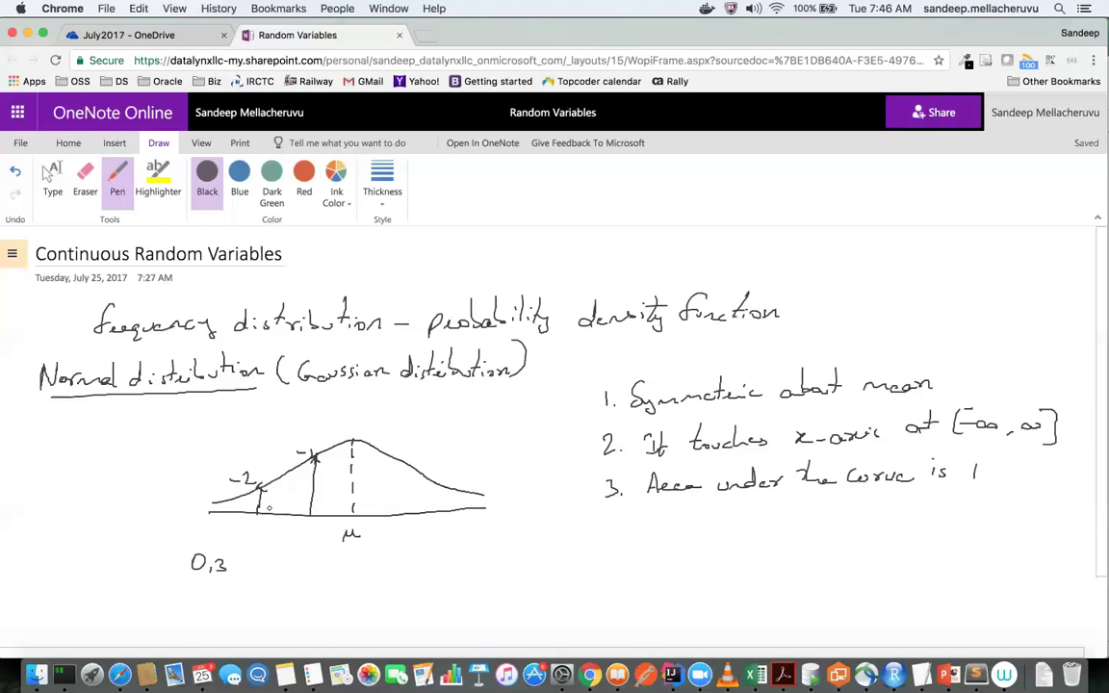
# Undo the "0,3" note, the -2 and -1 labels and the two vertical lines under the curve.
pyautogui.press('super+z')
pyautogui.press('super+z')
pyautogui.press('super+z')
pyautogui.press('super+z')
pyautogui.press('super+z')
pyautogui.press('super+z')
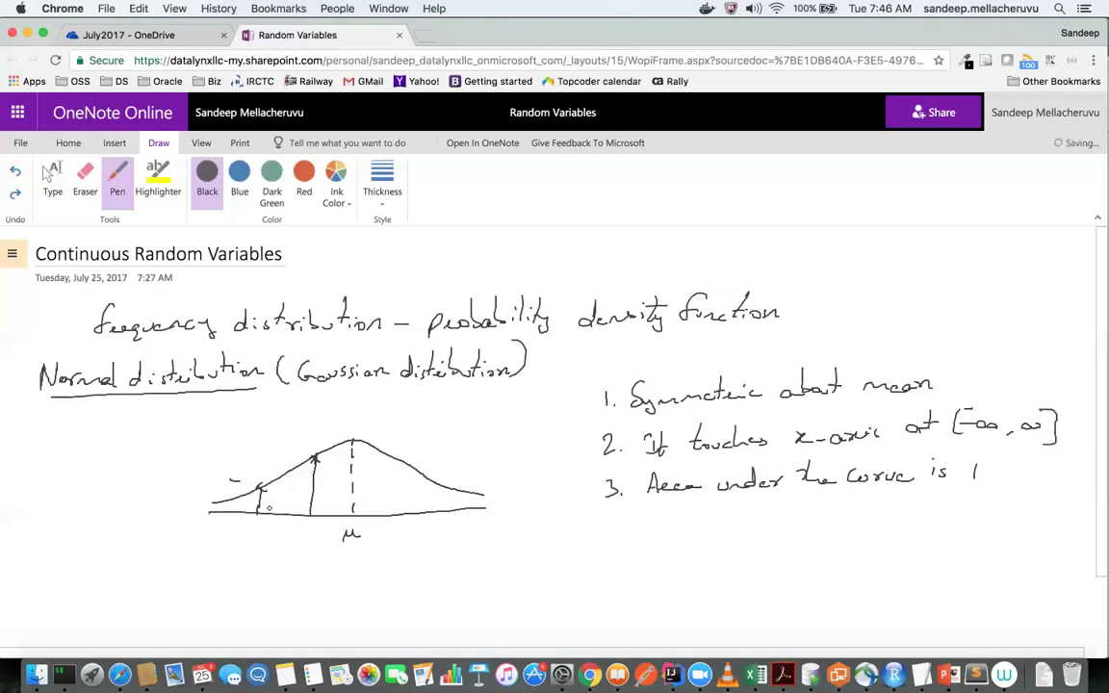
pyautogui.press('super+z')
pyautogui.press('super+z')
pyautogui.press('super+z')
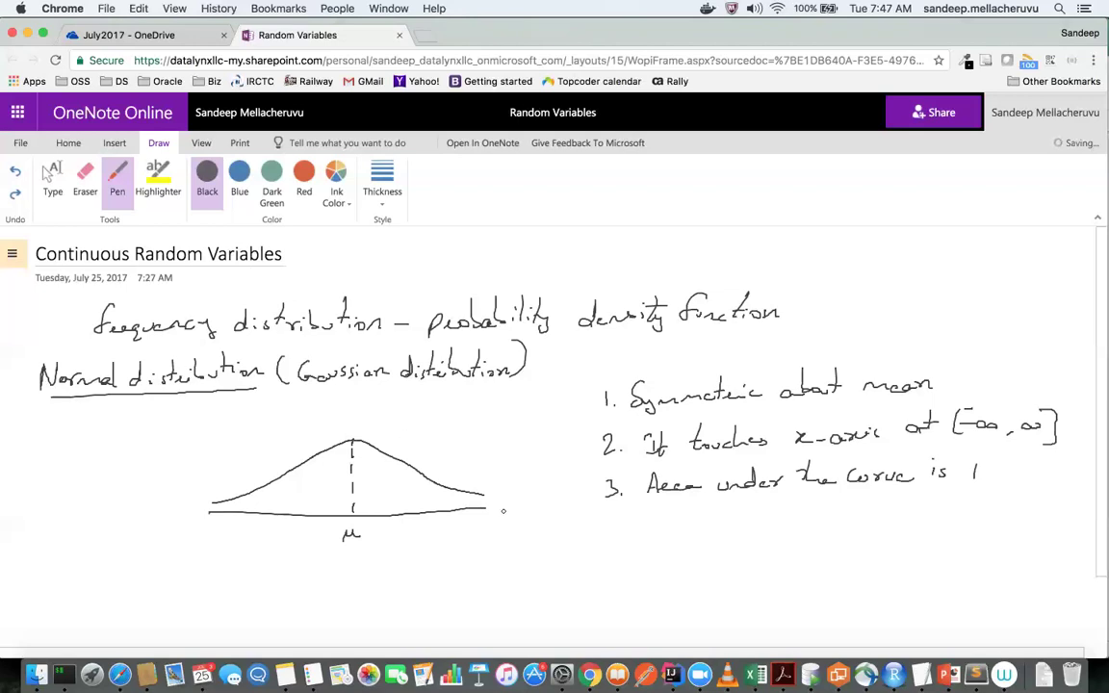
# Handwrite point 4 of the list: "Area on one side of the mean = 0.5".
pyautogui.moveTo(614, 522); pyautogui.dragTo(622, 539)
pyautogui.click(637, 533)
pyautogui.moveTo(661, 536); pyautogui.dragTo(674, 529)
pyautogui.moveTo(679, 530); pyautogui.dragTo(867, 521)
pyautogui.moveTo(880, 518); pyautogui.dragTo(1068, 507)
pyautogui.moveTo(735, 553)
pyautogui.mouseDown()
pyautogui.moveTo(795, 560)
pyautogui.moveTo(814, 547)
pyautogui.mouseUp()
pyautogui.click(788, 559)
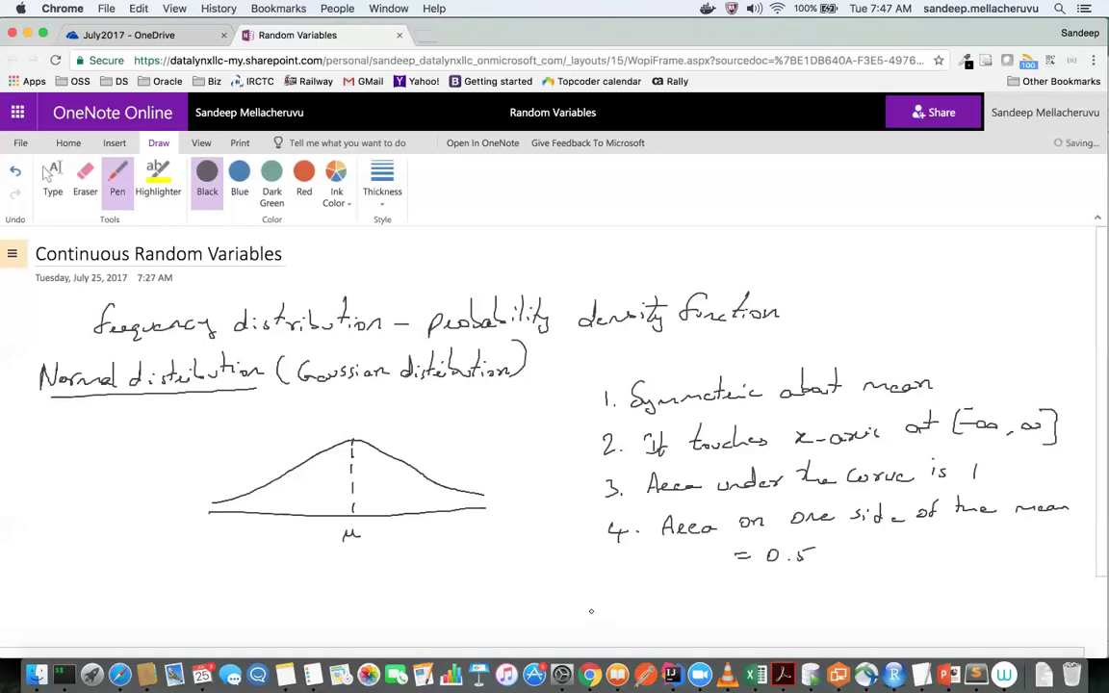
# Start point 5 of the list with "f(x) =" and a fraction with numerator 1.
pyautogui.moveTo(619, 595)
pyautogui.mouseDown()
pyautogui.moveTo(616, 610)
pyautogui.moveTo(627, 594)
pyautogui.moveTo(672, 597)
pyautogui.moveTo(668, 609)
pyautogui.mouseUp()
pyautogui.click(635, 608)
pyautogui.moveTo(666, 599); pyautogui.dragTo(680, 598)
pyautogui.moveTo(697, 591)
pyautogui.mouseDown()
pyautogui.moveTo(693, 609)
pyautogui.moveTo(712, 608)
pyautogui.mouseUp()
pyautogui.moveTo(712, 595)
pyautogui.mouseDown()
pyautogui.moveTo(701, 607)
pyautogui.moveTo(751, 596)
pyautogui.mouseUp()
pyautogui.moveTo(738, 604); pyautogui.dragTo(858, 597)
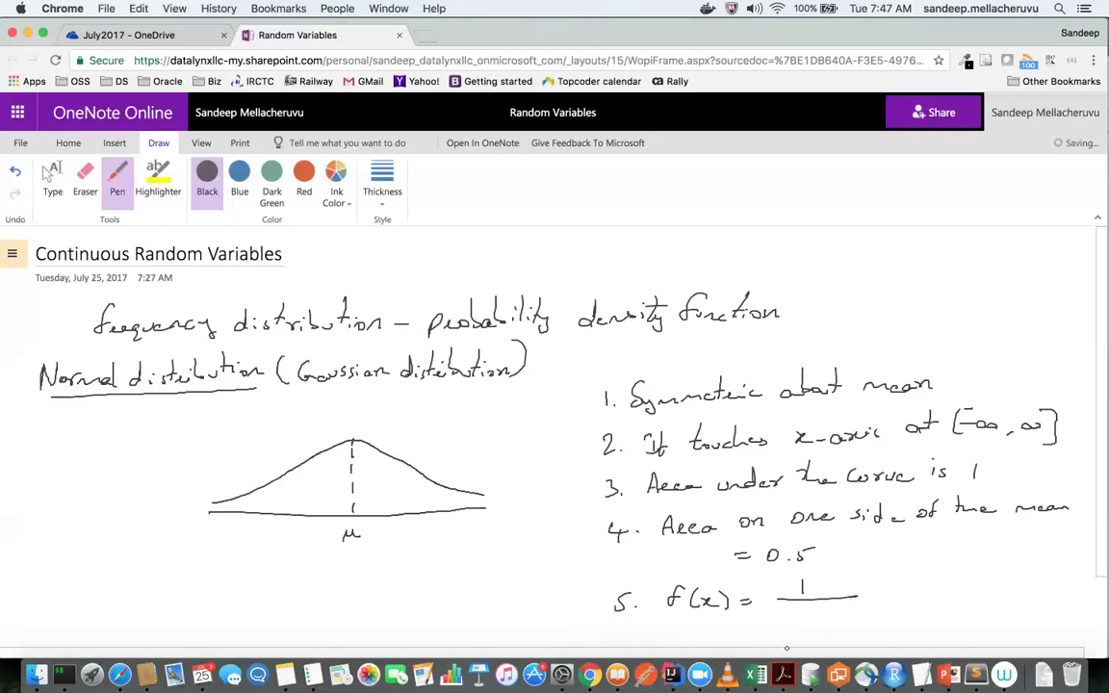
# Complete the density formula with denominator √2π σ² and factor e^(-1/2 ((x-μ)/σ)²), and draw a line above "f(x)".
pyautogui.moveTo(778, 619)
pyautogui.mouseDown()
pyautogui.moveTo(820, 608)
pyautogui.moveTo(799, 628)
pyautogui.moveTo(816, 619)
pyautogui.moveTo(810, 631)
pyautogui.moveTo(860, 624)
pyautogui.moveTo(893, 598)
pyautogui.moveTo(897, 572)
pyautogui.moveTo(905, 583)
pyautogui.moveTo(969, 571)
pyautogui.mouseUp()
pyautogui.click(982, 561)
pyautogui.moveTo(970, 560)
pyautogui.mouseDown()
pyautogui.moveTo(959, 571)
pyautogui.moveTo(1011, 559)
pyautogui.moveTo(1013, 574)
pyautogui.moveTo(972, 586)
pyautogui.mouseUp()
pyautogui.click(975, 583)
pyautogui.moveTo(1018, 555)
pyautogui.mouseDown()
pyautogui.moveTo(1019, 578)
pyautogui.moveTo(1039, 555)
pyautogui.mouseUp()
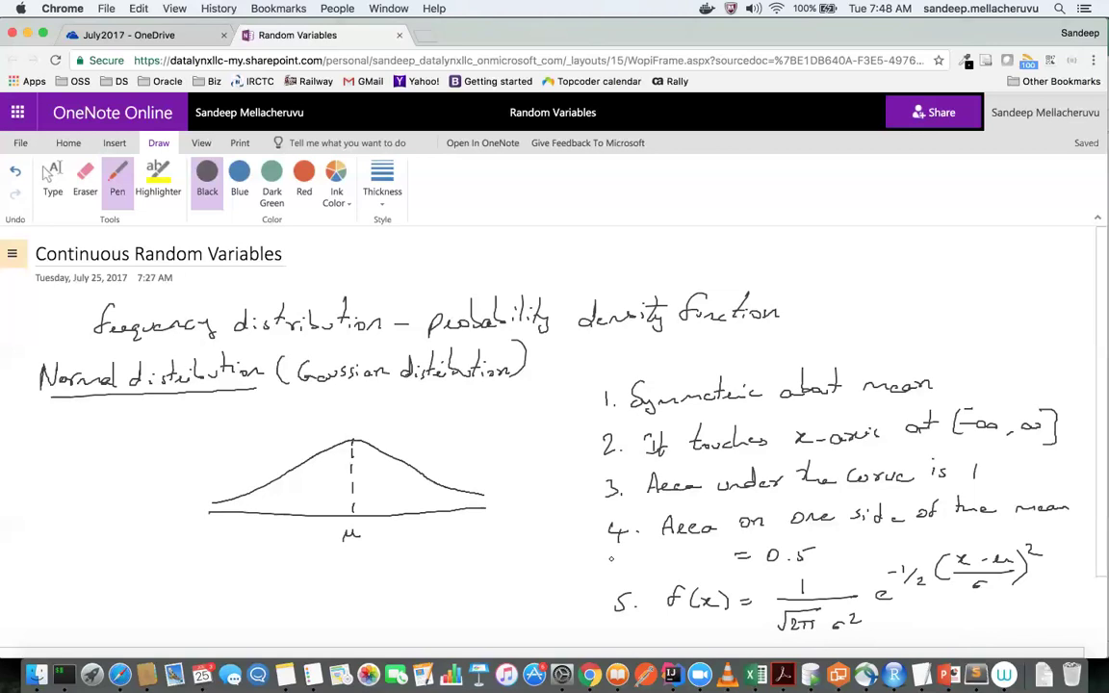
pyautogui.moveTo(669, 574); pyautogui.dragTo(752, 574)
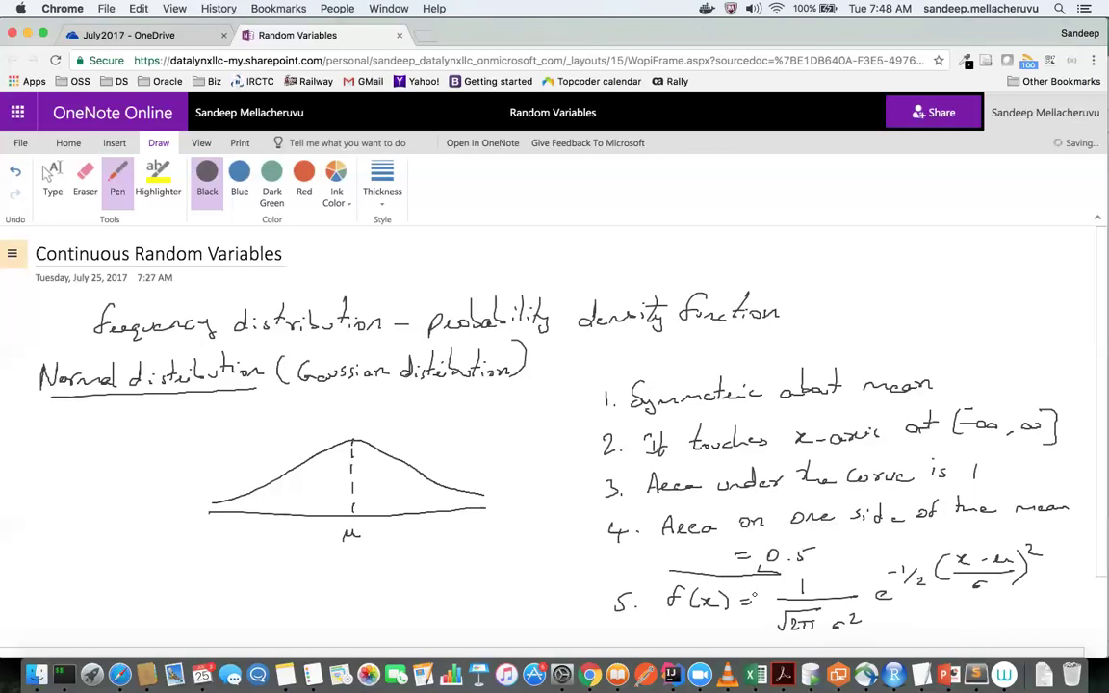
# Replace the line above "f(x)" with a complete box around the density formula and add a circled "R" beside it.
pyautogui.press('super+z')
pyautogui.moveTo(663, 574); pyautogui.dragTo(1059, 544)
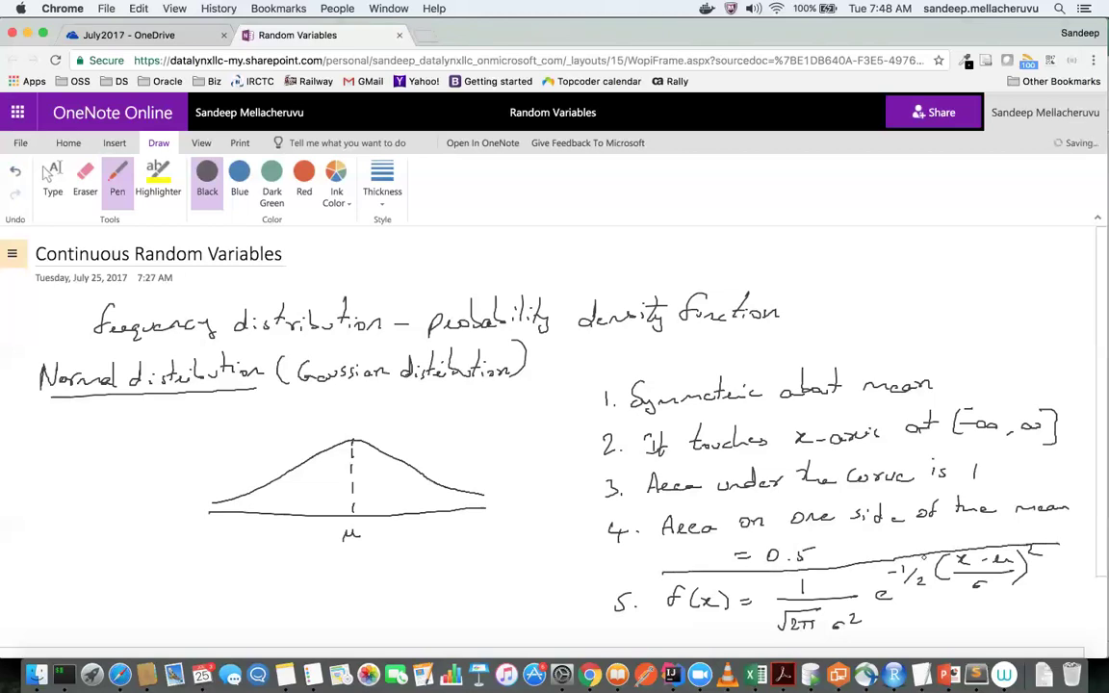
pyautogui.moveTo(662, 574)
pyautogui.mouseDown()
pyautogui.moveTo(660, 635)
pyautogui.moveTo(1049, 624)
pyautogui.mouseUp()
pyautogui.moveTo(1060, 545); pyautogui.dragTo(1051, 624)
pyautogui.moveTo(635, 568); pyautogui.dragTo(635, 573)
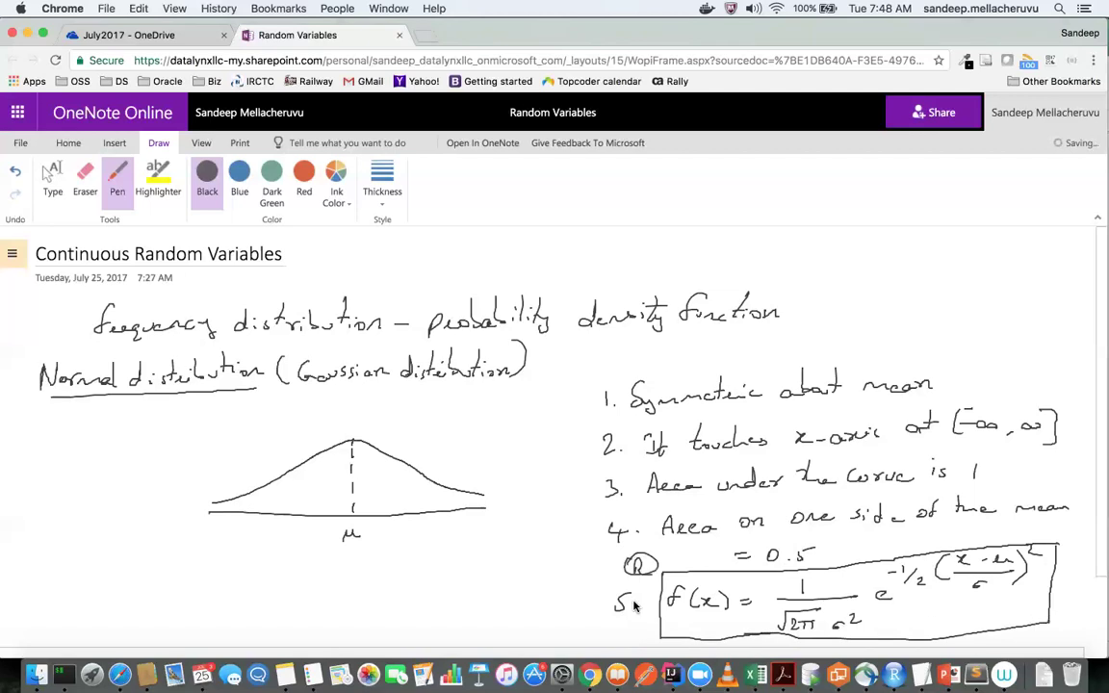
pyautogui.click(634, 597)
# Handwrite "∫ f(x) dx" below the bell curve.
pyautogui.moveTo(154, 542); pyautogui.dragTo(141, 570)
pyautogui.moveTo(166, 545)
pyautogui.mouseDown()
pyautogui.moveTo(158, 570)
pyautogui.moveTo(180, 570)
pyautogui.mouseUp()
pyautogui.moveTo(188, 558); pyautogui.dragTo(201, 569)
pyautogui.moveTo(201, 557)
pyautogui.mouseDown()
pyautogui.moveTo(189, 569)
pyautogui.moveTo(270, 569)
pyautogui.moveTo(257, 570)
pyautogui.mouseUp()
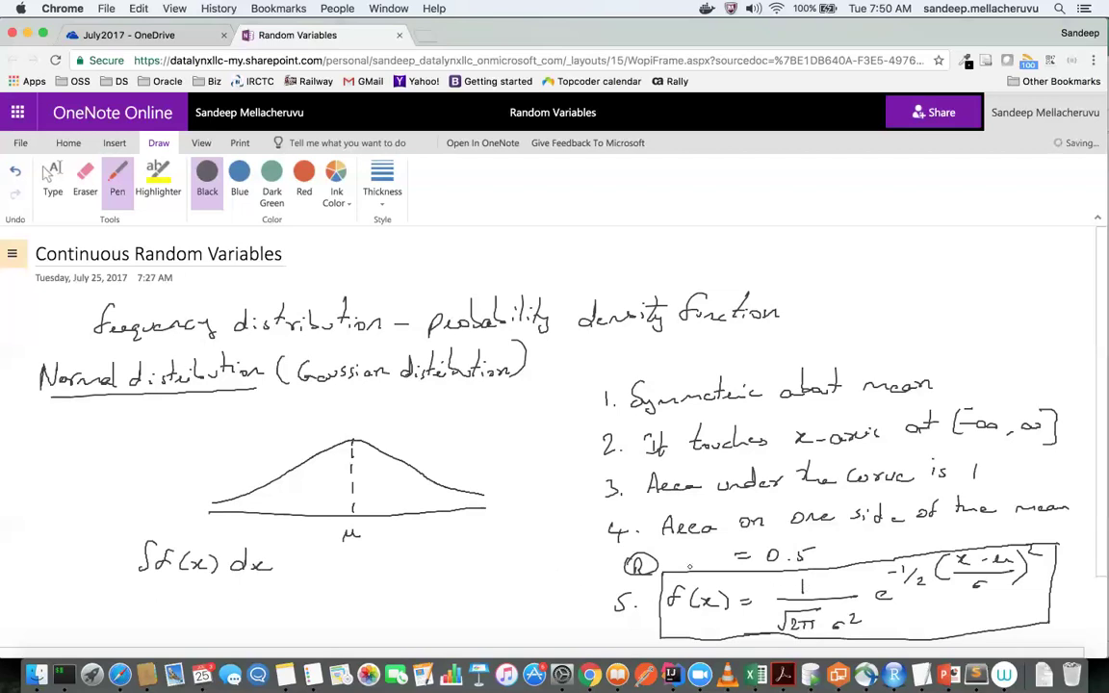
# Mark two points on the rising part of the bell curve and draw vertical lines from them to the axis.
pyautogui.click(262, 487)
pyautogui.moveTo(263, 488); pyautogui.dragTo(264, 508)
pyautogui.moveTo(301, 467); pyautogui.dragTo(301, 511)
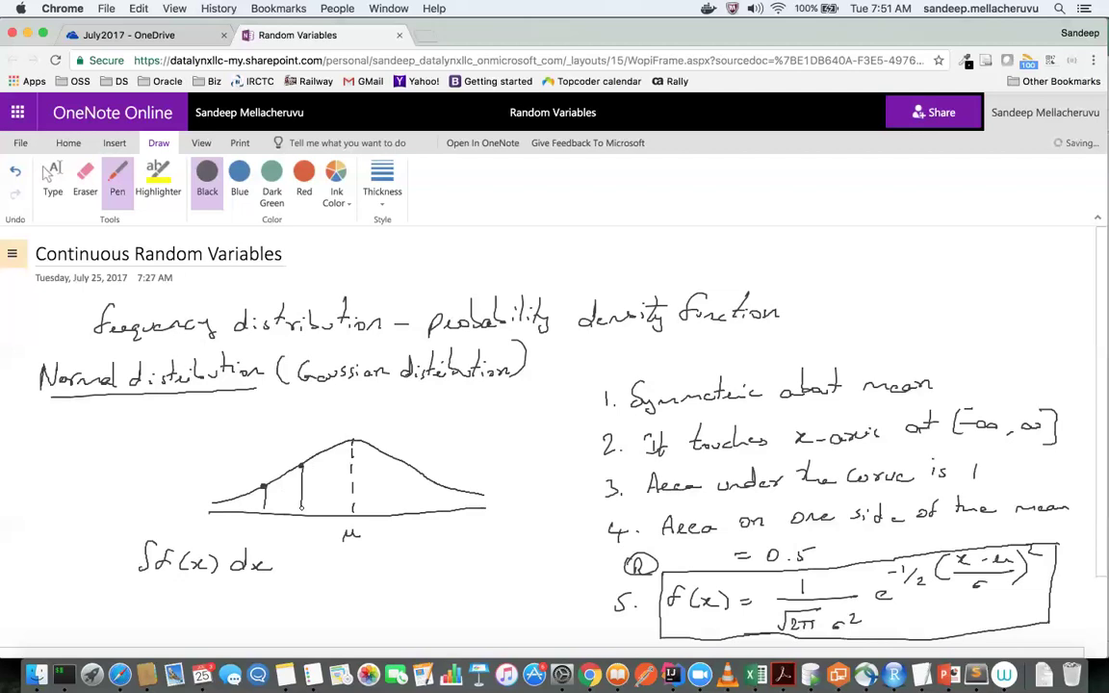
# Complete the integral with limits a and b and a preceding "E(x) =", and retrace the two marked points and their verticals to the axis.
pyautogui.moveTo(150, 581); pyautogui.dragTo(152, 586)
pyautogui.moveTo(146, 514); pyautogui.dragTo(151, 522)
pyautogui.moveTo(75, 549); pyautogui.dragTo(83, 566)
pyautogui.moveTo(89, 551); pyautogui.dragTo(90, 563)
pyautogui.moveTo(100, 547)
pyautogui.mouseDown()
pyautogui.moveTo(101, 565)
pyautogui.moveTo(122, 555)
pyautogui.mouseUp()
pyautogui.moveTo(111, 562); pyautogui.dragTo(123, 562)
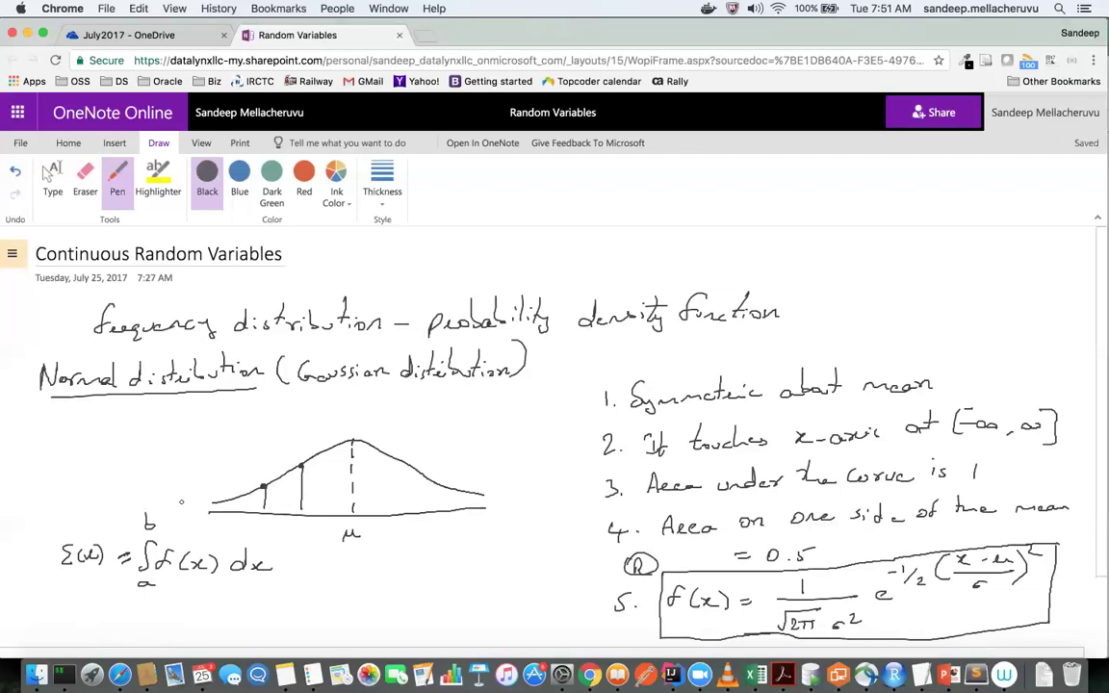
pyautogui.moveTo(263, 487); pyautogui.dragTo(261, 517)
pyautogui.click(301, 468)
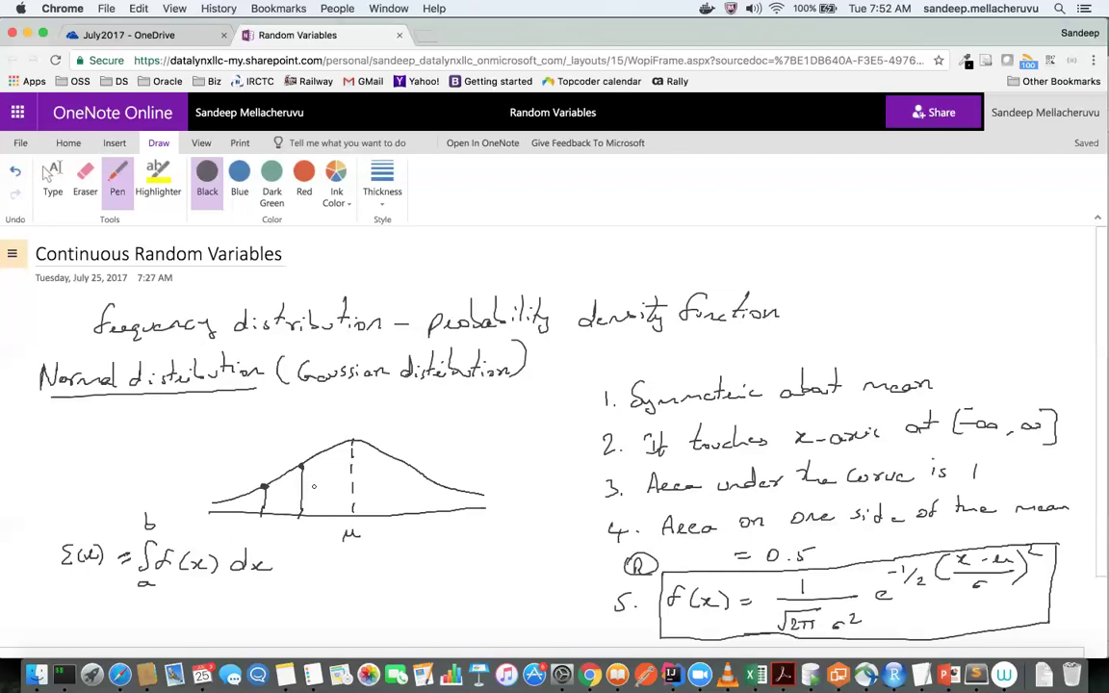
pyautogui.moveTo(828, 262); pyautogui.dragTo(950, 279)
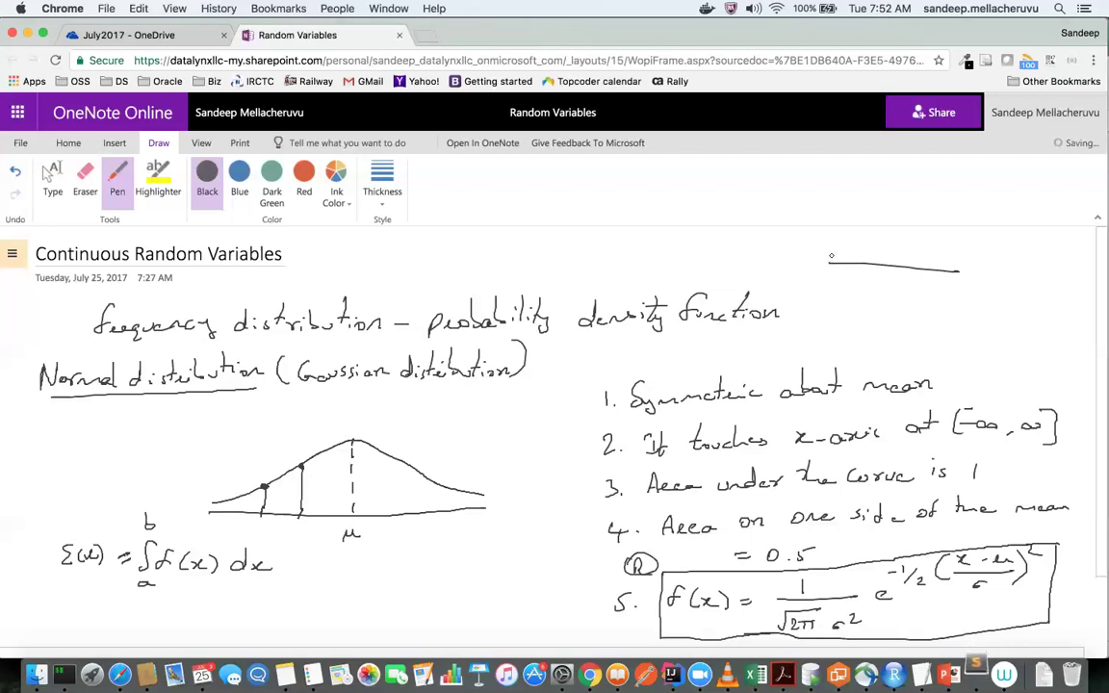
pyautogui.moveTo(825, 252); pyautogui.dragTo(824, 276)
pyautogui.moveTo(956, 263); pyautogui.dragTo(956, 281)
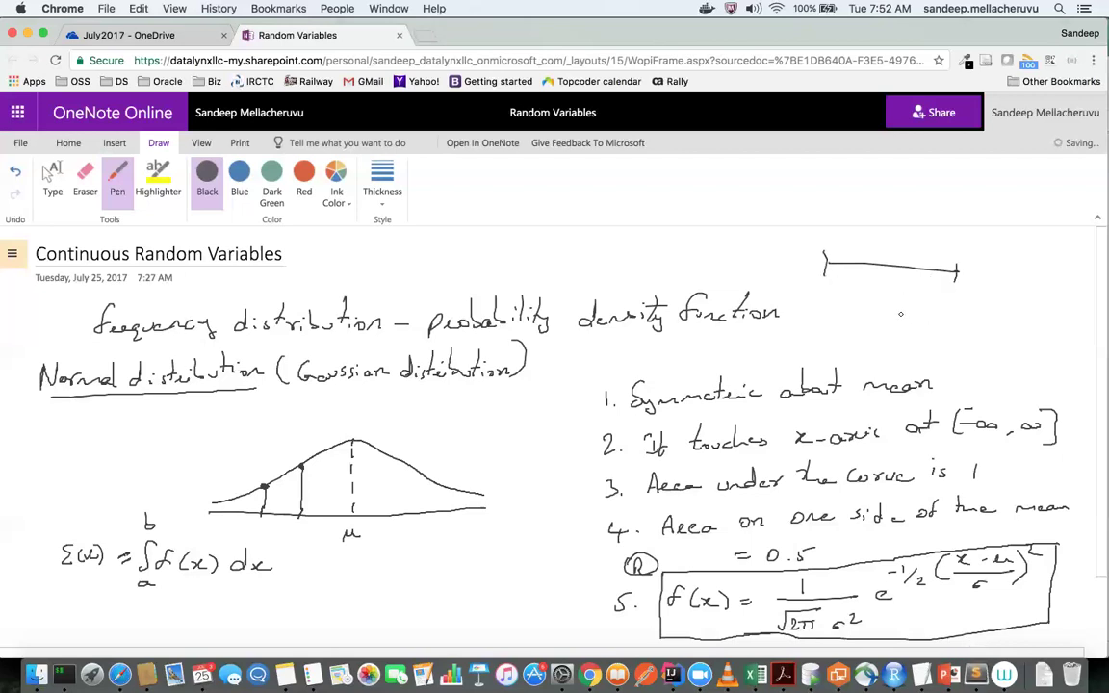
pyautogui.hotkey('ctrl', 'z')
pyautogui.hotkey('ctrl', 'z')
pyautogui.hotkey('ctrl', 'z')
# Handwrite the summation of "xi P(xi)" from i = 1 to 100 in the blank area above the list.
pyautogui.moveTo(856, 265)
pyautogui.mouseDown()
pyautogui.moveTo(883, 265)
pyautogui.moveTo(866, 277)
pyautogui.moveTo(883, 286)
pyautogui.mouseUp()
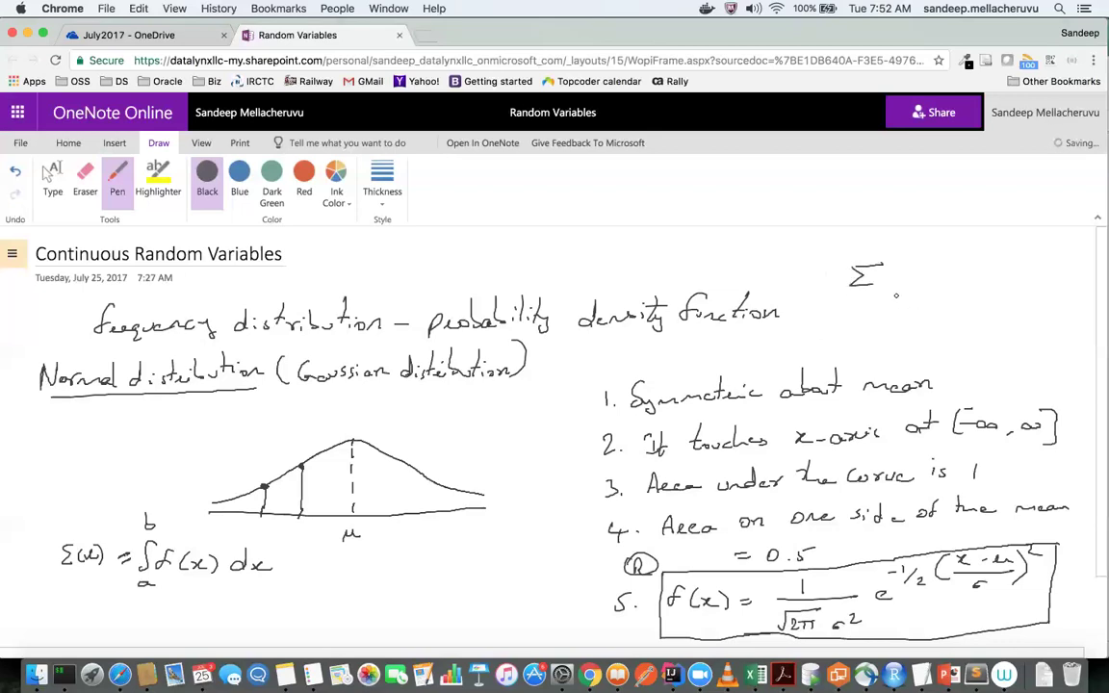
pyautogui.moveTo(851, 296); pyautogui.dragTo(863, 299)
pyautogui.moveTo(856, 303); pyautogui.dragTo(877, 304)
pyautogui.moveTo(859, 254)
pyautogui.mouseDown()
pyautogui.moveTo(859, 264)
pyautogui.moveTo(869, 255)
pyautogui.mouseUp()
pyautogui.moveTo(882, 255); pyautogui.dragTo(881, 255)
pyautogui.moveTo(893, 274); pyautogui.dragTo(894, 284)
pyautogui.moveTo(912, 278); pyautogui.dragTo(932, 281)
pyautogui.moveTo(953, 271)
pyautogui.mouseDown()
pyautogui.moveTo(950, 285)
pyautogui.moveTo(971, 285)
pyautogui.mouseUp()
pyautogui.moveTo(971, 273); pyautogui.dragTo(958, 286)
pyautogui.moveTo(979, 282); pyautogui.dragTo(995, 288)
pyautogui.click(983, 269)
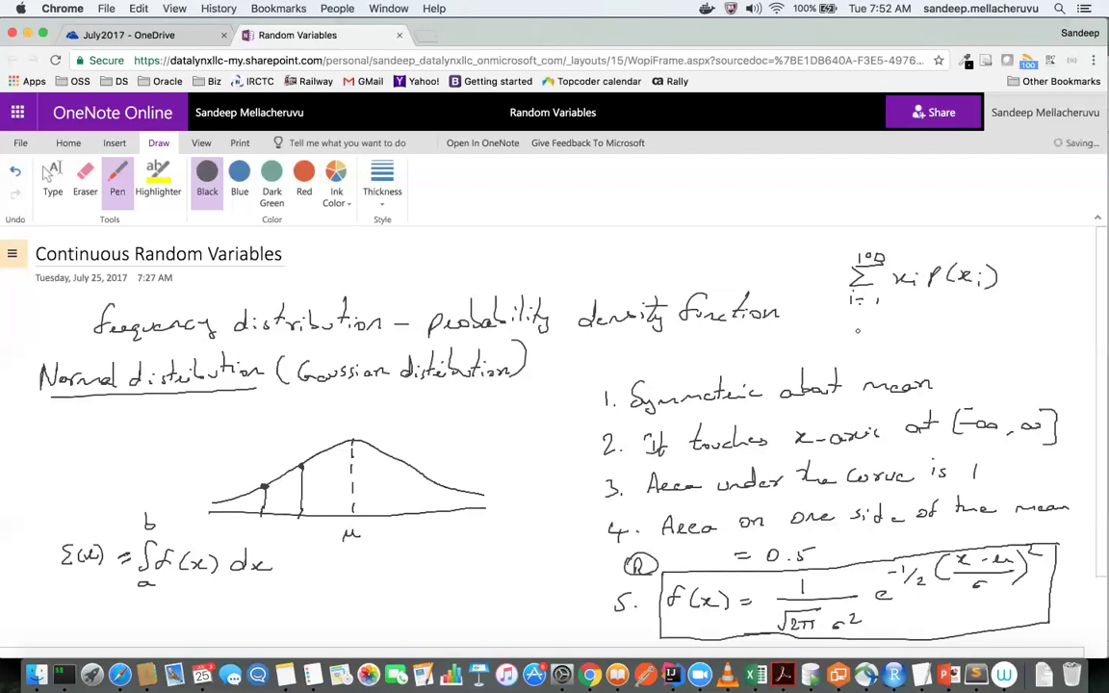
pyautogui.moveTo(854, 303); pyautogui.dragTo(861, 301)
# Thicken the curve between the two marked points, and undo a circle drawn around the summation's upper limit 100.
pyautogui.moveTo(264, 486); pyautogui.dragTo(286, 473)
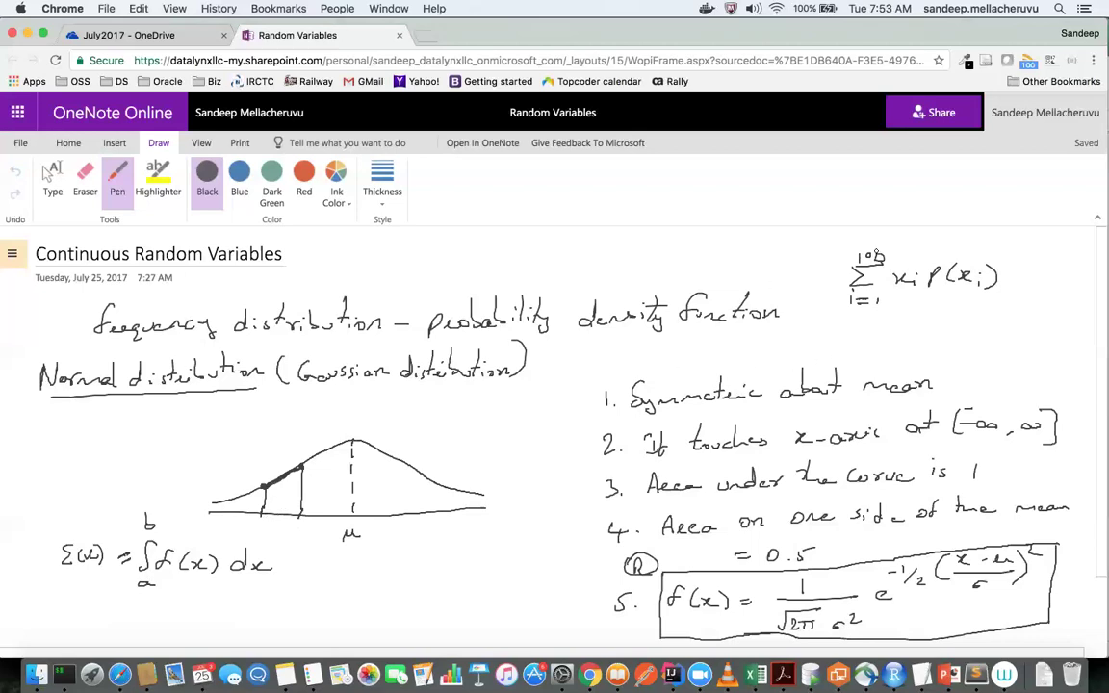
pyautogui.moveTo(874, 258); pyautogui.dragTo(868, 262)
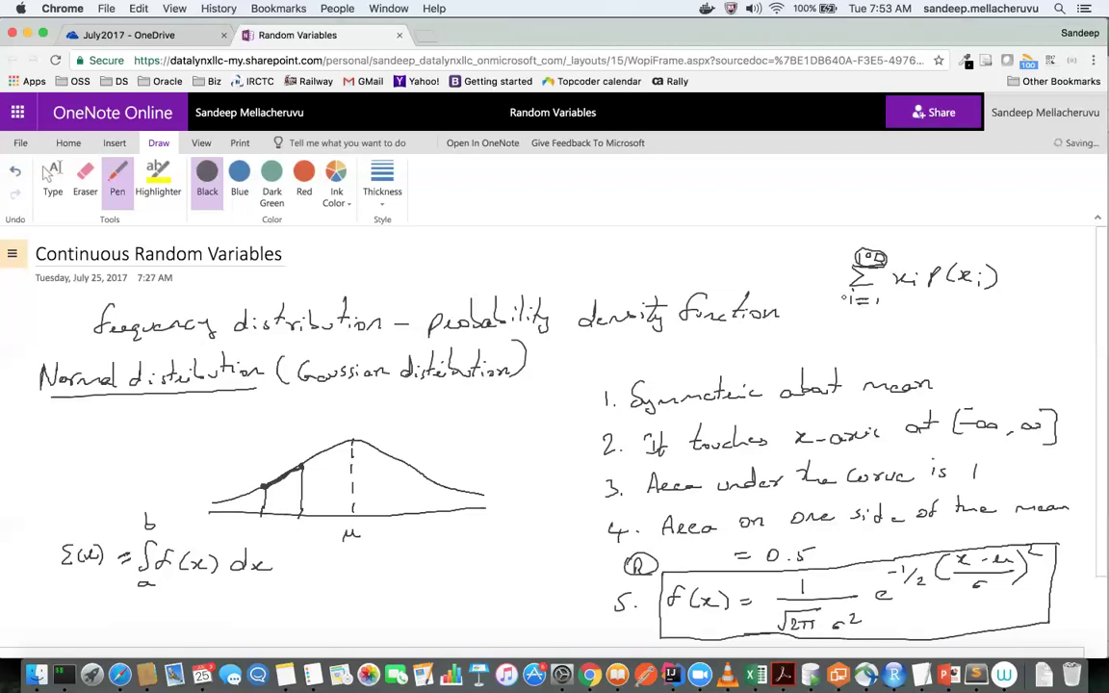
pyautogui.press('super+z')
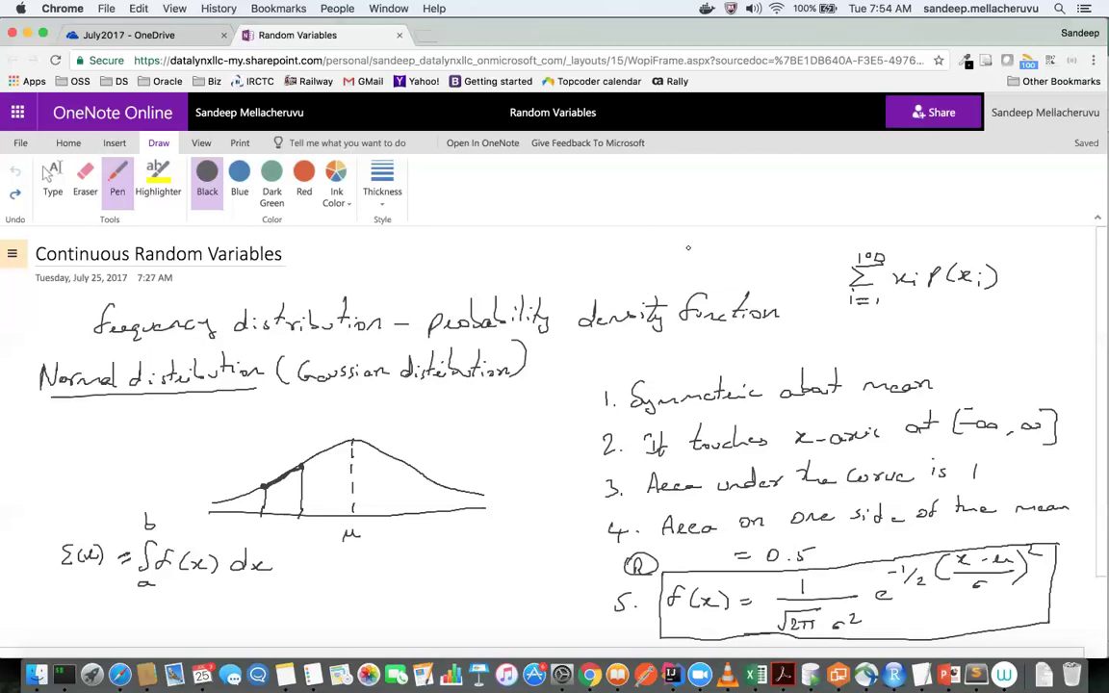
# Handwrite 156 and 157 near the summation, and erase both numbers together with the summation.
pyautogui.moveTo(695, 237)
pyautogui.mouseDown()
pyautogui.moveTo(695, 253)
pyautogui.moveTo(747, 249)
pyautogui.mouseUp()
pyautogui.moveTo(760, 240)
pyautogui.mouseDown()
pyautogui.moveTo(759, 252)
pyautogui.moveTo(767, 239)
pyautogui.moveTo(776, 254)
pyautogui.mouseUp()
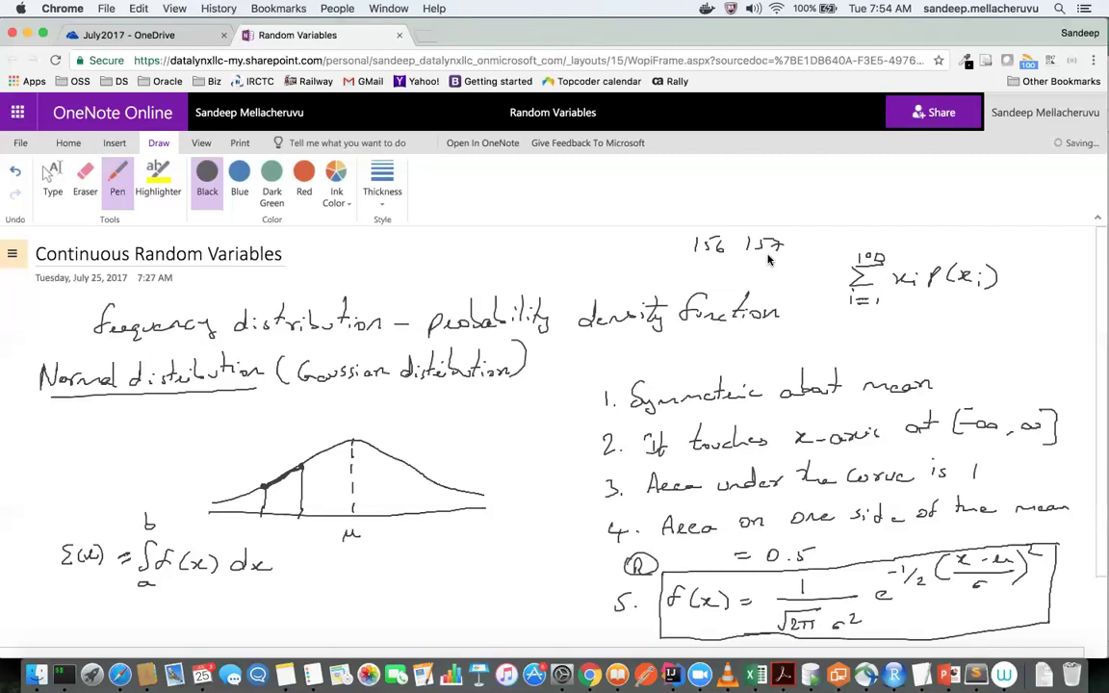
pyautogui.click(92, 197)
pyautogui.moveTo(712, 239)
pyautogui.mouseDown()
pyautogui.moveTo(685, 220)
pyautogui.moveTo(707, 247)
pyautogui.mouseUp()
pyautogui.moveTo(847, 269)
pyautogui.mouseDown()
pyautogui.moveTo(862, 274)
pyautogui.moveTo(871, 255)
pyautogui.moveTo(862, 285)
pyautogui.moveTo(996, 277)
pyautogui.mouseUp()
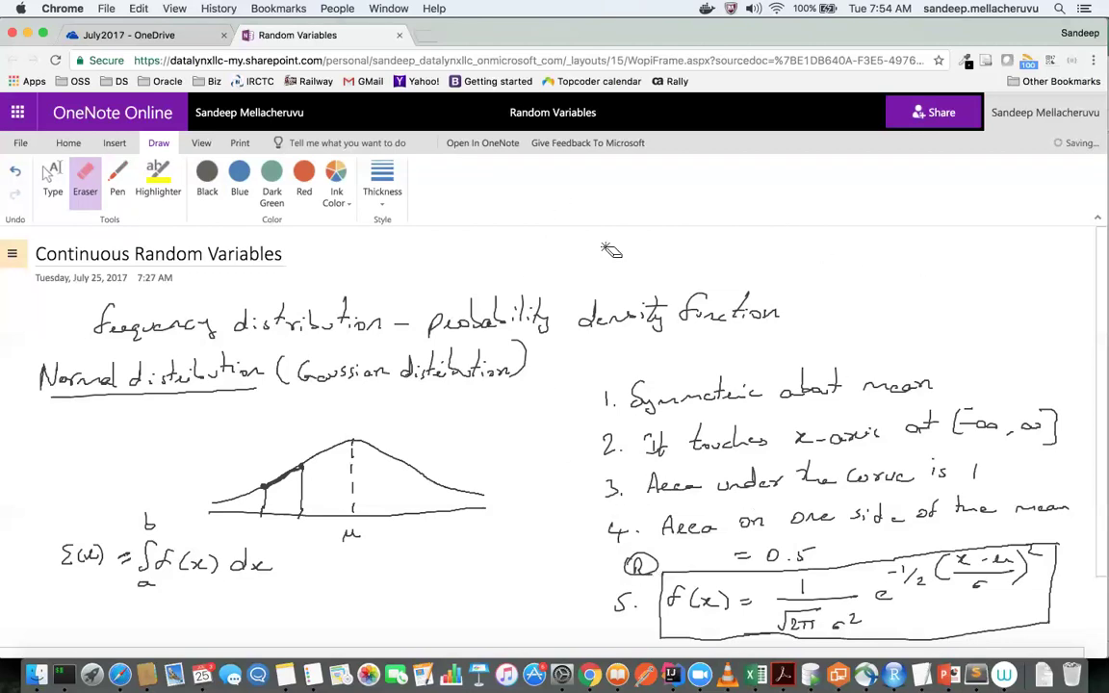
# Handwrite the integral of "f(x)dx" with limits a and b in the blank area above the list.
pyautogui.click(119, 194)
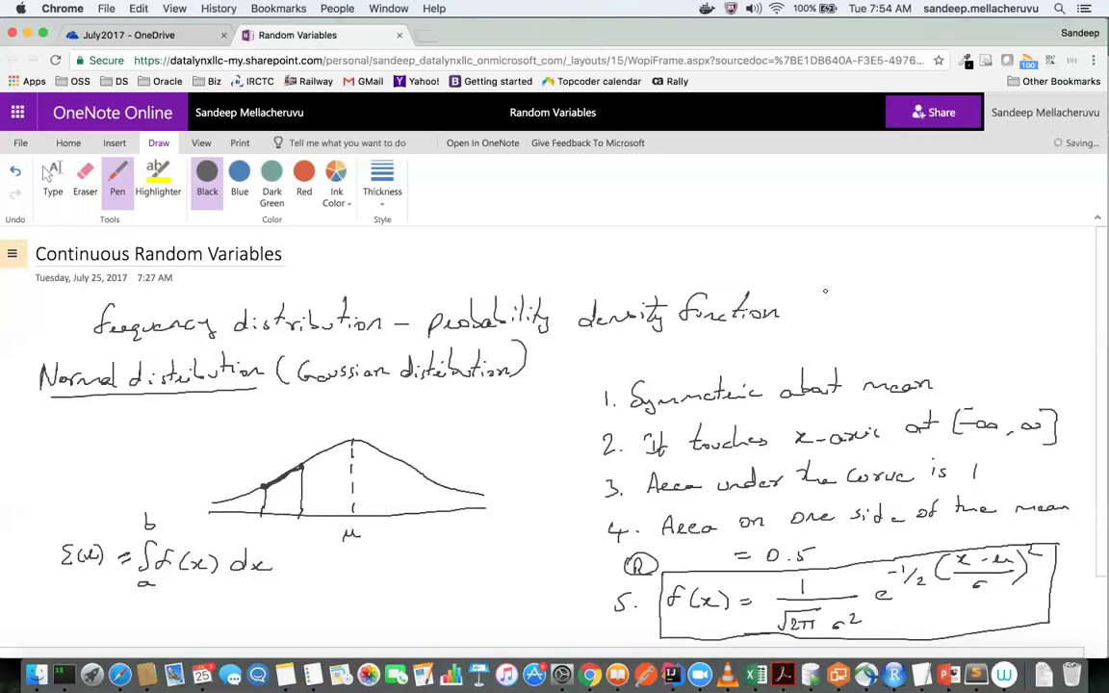
pyautogui.moveTo(891, 260)
pyautogui.mouseDown()
pyautogui.moveTo(869, 303)
pyautogui.moveTo(880, 306)
pyautogui.mouseUp()
pyautogui.moveTo(884, 237)
pyautogui.mouseDown()
pyautogui.moveTo(893, 287)
pyautogui.moveTo(961, 277)
pyautogui.moveTo(994, 289)
pyautogui.mouseUp()
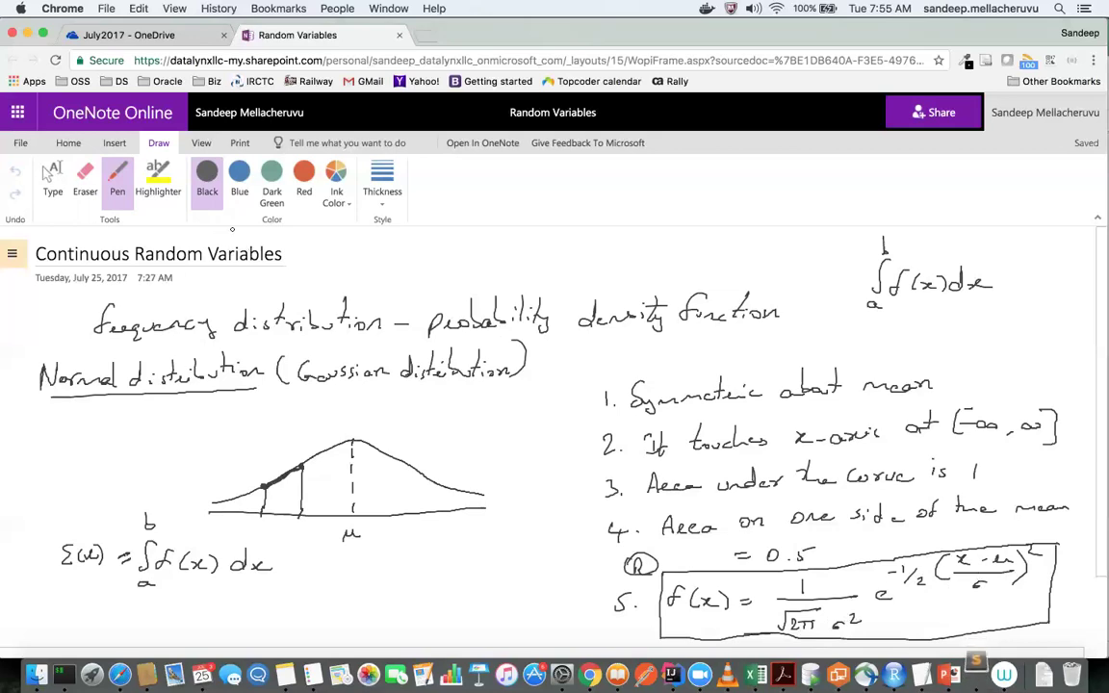
# Erase the integral of "f(x)dx" above the numbered list.
pyautogui.click(86, 196)
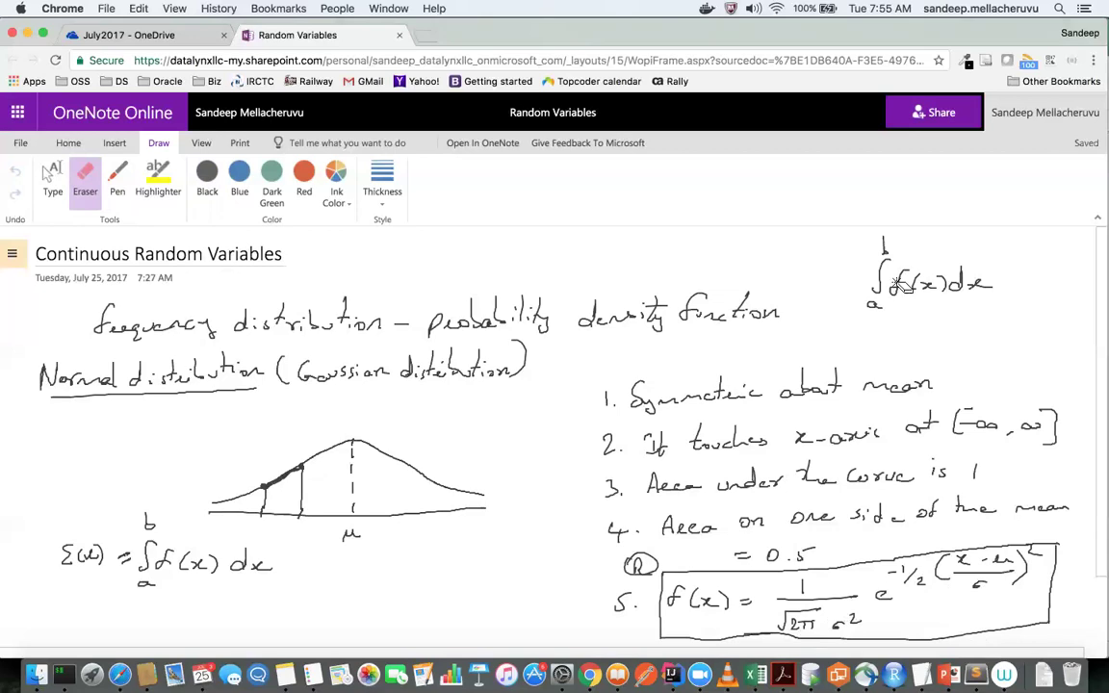
pyautogui.moveTo(881, 300); pyautogui.dragTo(894, 279)
pyautogui.click(894, 279)
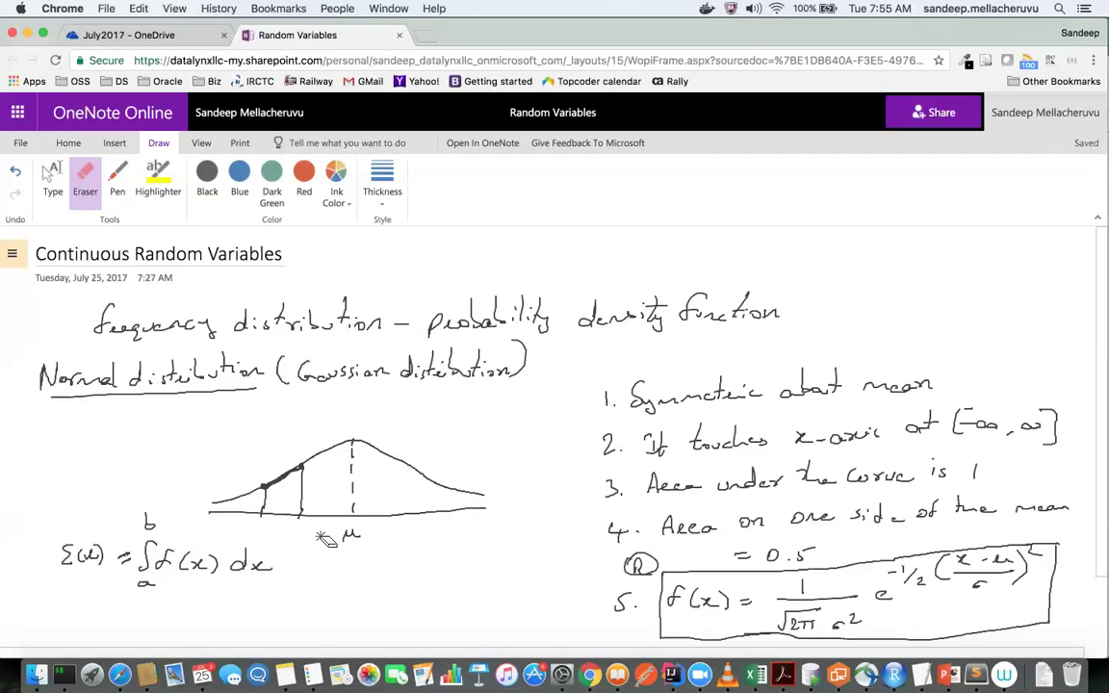
# Label the two marked points on the bell curve 156 and 157 with the black pen.
pyautogui.hscroll(2, 328, 539)
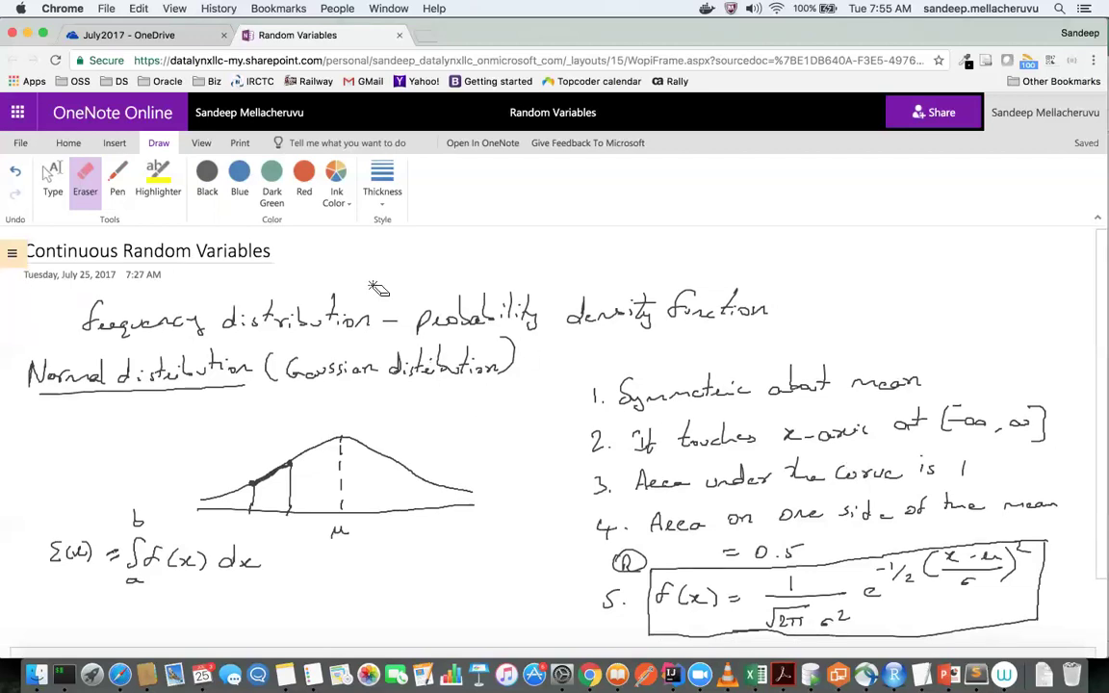
pyautogui.click(116, 178)
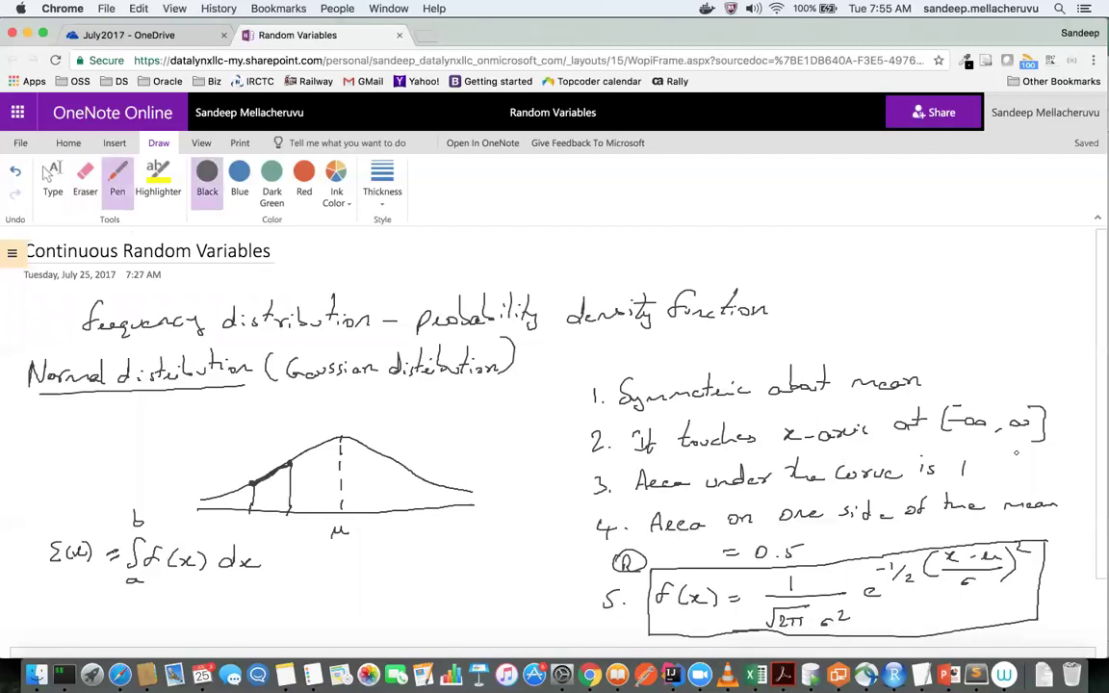
pyautogui.moveTo(138, 573); pyautogui.dragTo(142, 580)
pyautogui.moveTo(242, 467)
pyautogui.mouseDown()
pyautogui.moveTo(241, 479)
pyautogui.moveTo(306, 455)
pyautogui.mouseUp()
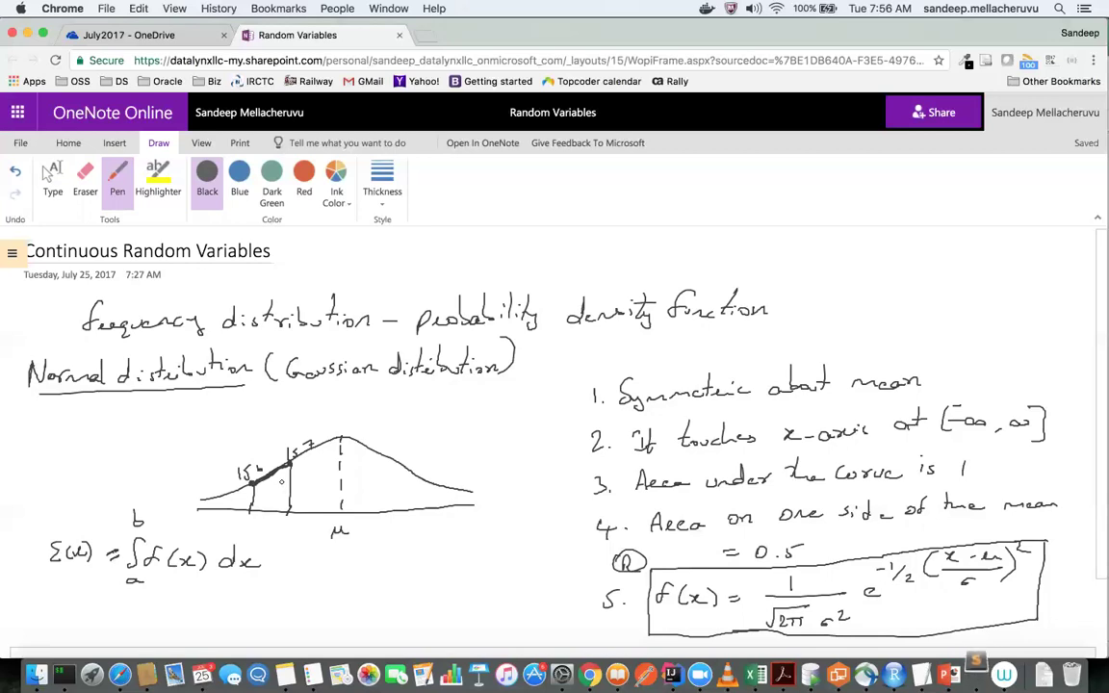
# Handwrite 1000 above a line with 150 and 200 beneath it, and erase these notes.
pyautogui.moveTo(961, 253)
pyautogui.mouseDown()
pyautogui.moveTo(960, 263)
pyautogui.moveTo(989, 254)
pyautogui.mouseUp()
pyautogui.moveTo(1006, 253); pyautogui.dragTo(1005, 254)
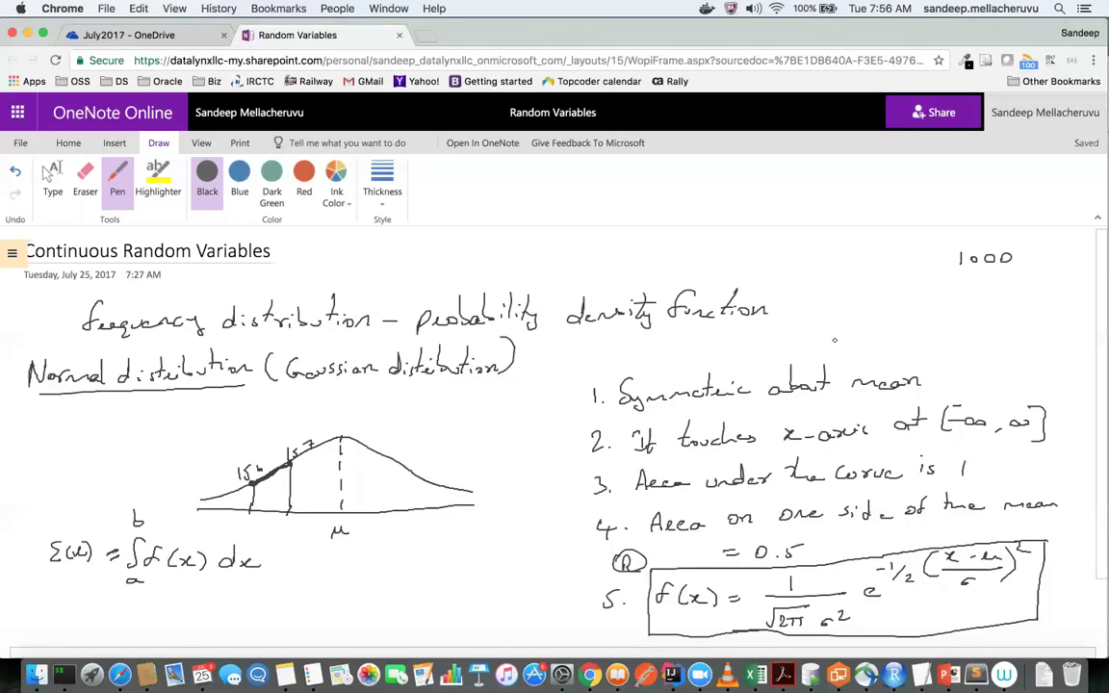
pyautogui.moveTo(932, 284)
pyautogui.mouseDown()
pyautogui.moveTo(932, 295)
pyautogui.moveTo(1011, 298)
pyautogui.mouseUp()
pyautogui.moveTo(1019, 291); pyautogui.dragTo(1029, 292)
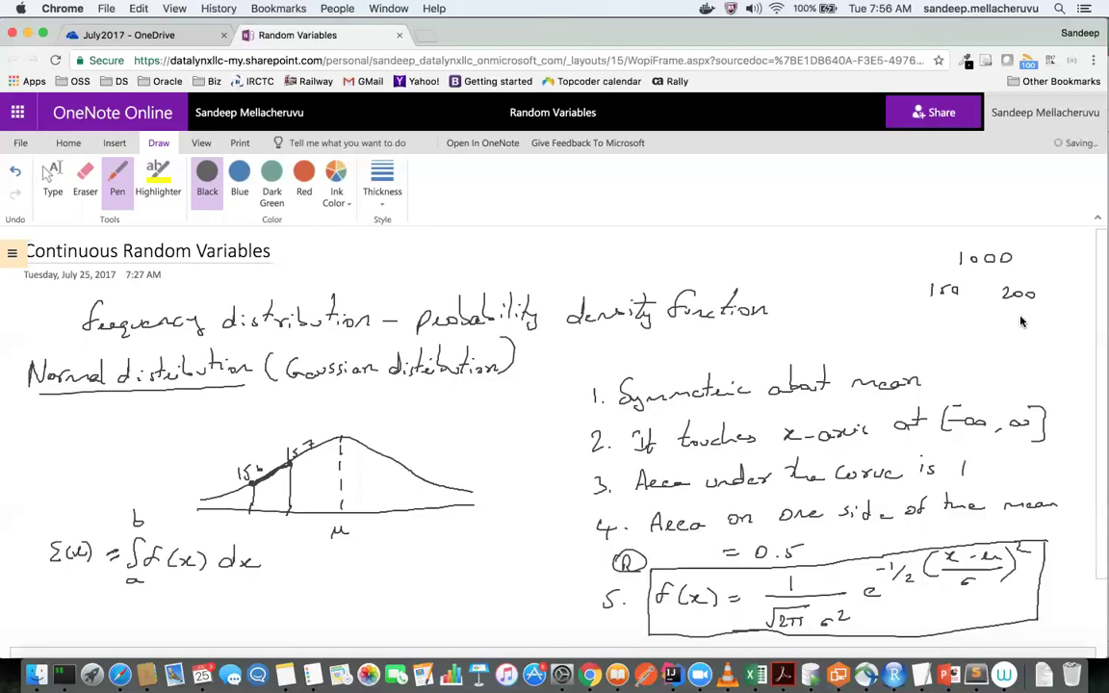
pyautogui.moveTo(958, 274); pyautogui.dragTo(1027, 277)
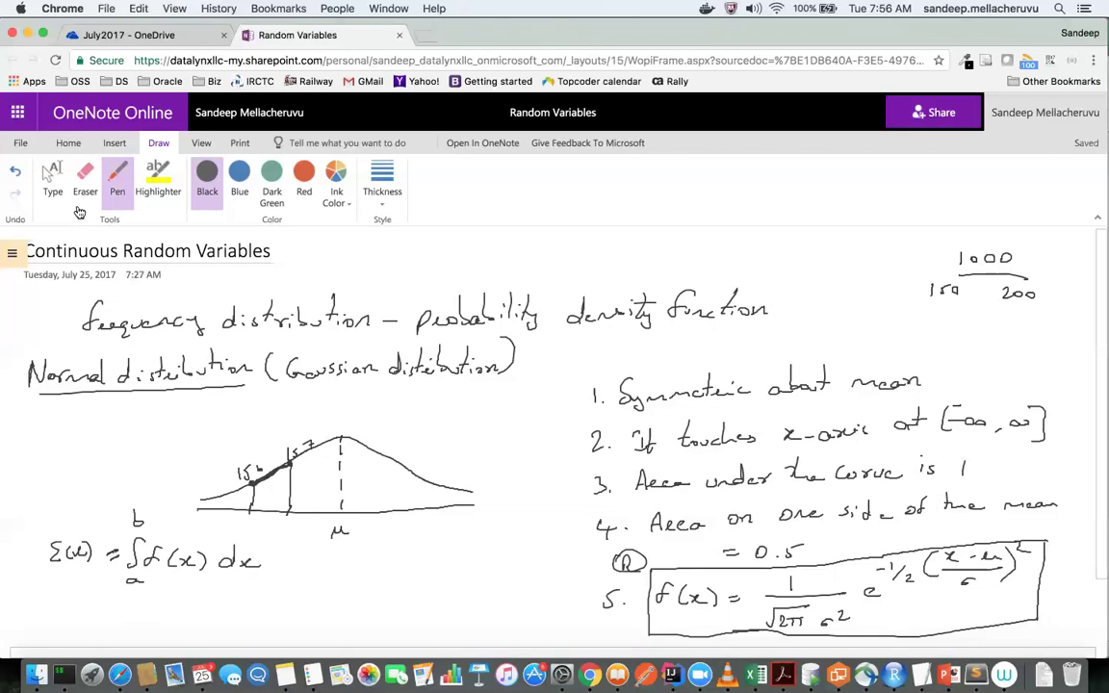
pyautogui.click(85, 178)
pyautogui.moveTo(941, 290)
pyautogui.mouseDown()
pyautogui.moveTo(982, 283)
pyautogui.moveTo(963, 265)
pyautogui.moveTo(938, 289)
pyautogui.mouseUp()
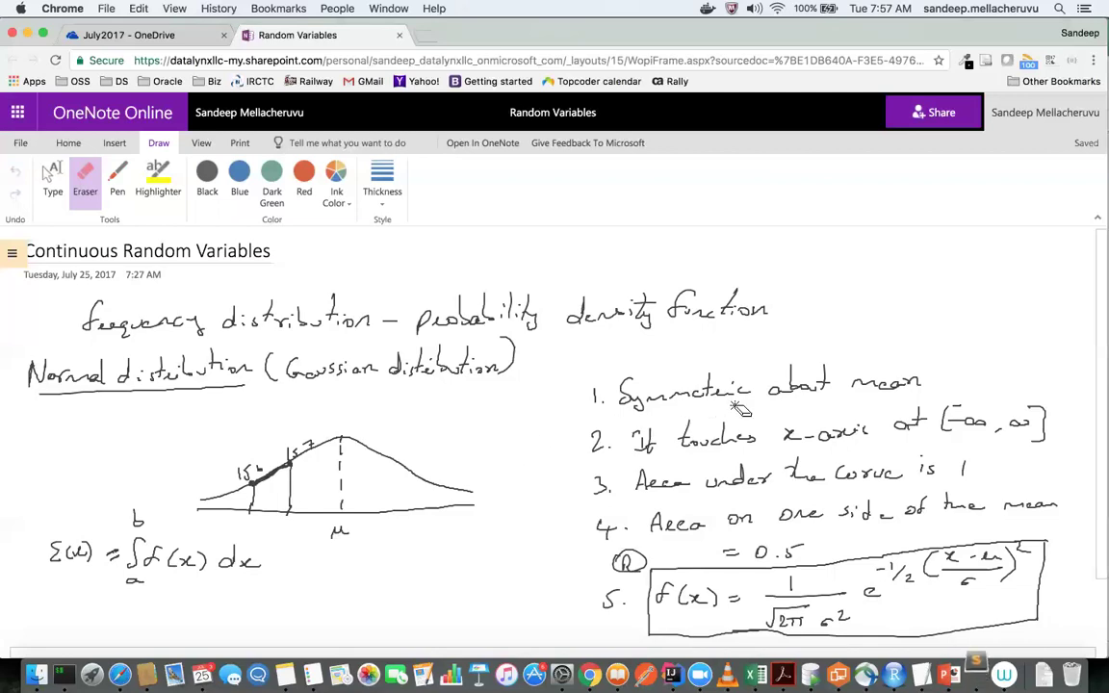
pyautogui.click(118, 178)
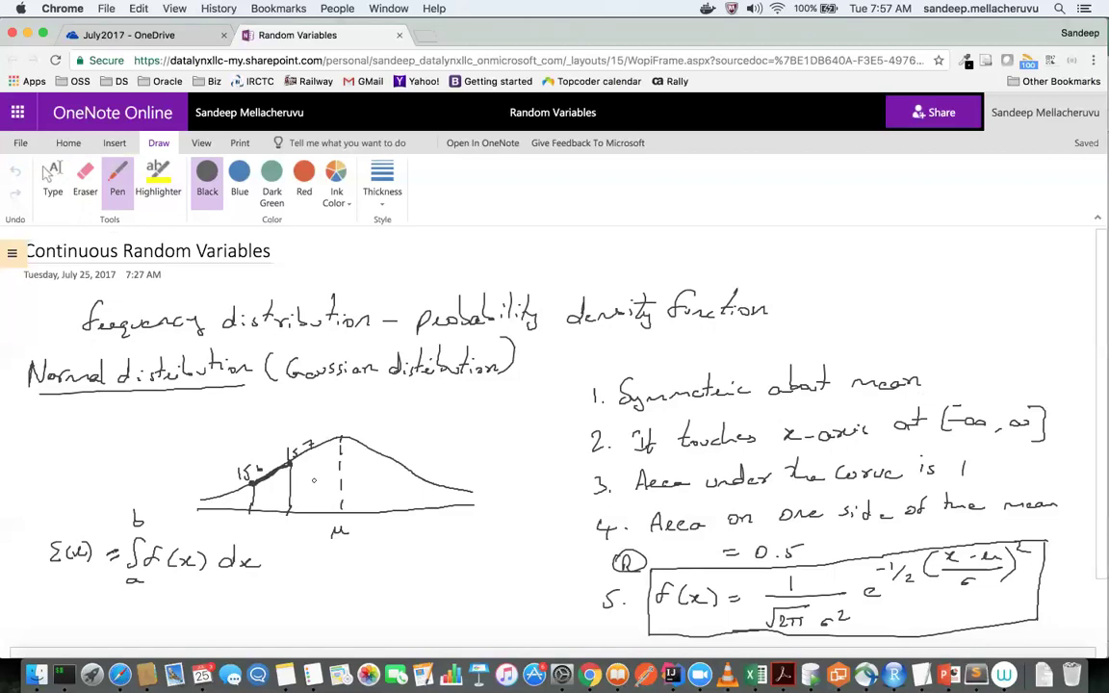
pyautogui.moveTo(234, 434); pyautogui.dragTo(237, 438)
pyautogui.press('super+z')
pyautogui.moveTo(197, 502); pyautogui.dragTo(248, 485)
pyautogui.click(325, 444)
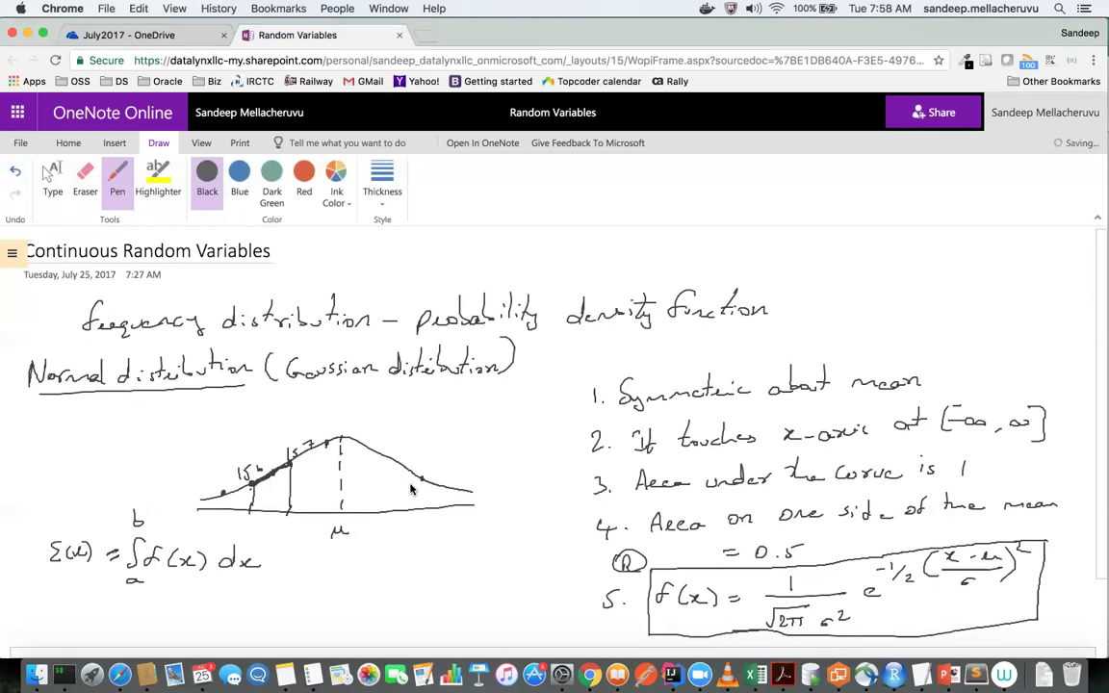
pyautogui.press('super+z')
pyautogui.press('super+z')
# Handwrite 156 and 157 in the blank area above the numbered list.
pyautogui.moveTo(881, 251)
pyautogui.mouseDown()
pyautogui.moveTo(882, 267)
pyautogui.moveTo(972, 270)
pyautogui.mouseUp()
pyautogui.click(968, 262)
pyautogui.moveTo(983, 257); pyautogui.dragTo(992, 270)
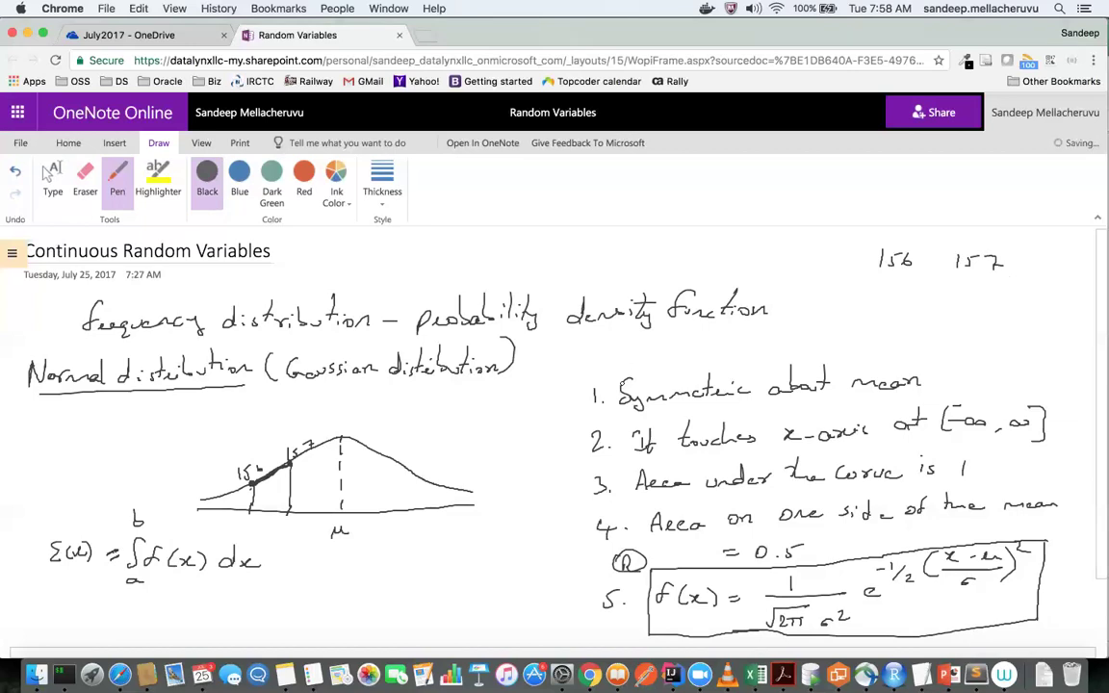
# Handwrite the series "156.1, 156.2, .. 157" below 156 and 157, and erase both rows of numbers.
pyautogui.moveTo(853, 287); pyautogui.dragTo(853, 301)
pyautogui.moveTo(873, 287)
pyautogui.mouseDown()
pyautogui.moveTo(862, 299)
pyautogui.moveTo(936, 303)
pyautogui.moveTo(948, 289)
pyautogui.moveTo(972, 302)
pyautogui.mouseUp()
pyautogui.click(891, 301)
pyautogui.click(961, 301)
pyautogui.click(988, 308)
pyautogui.click(1008, 308)
pyautogui.moveTo(1040, 293); pyautogui.dragTo(1039, 304)
pyautogui.moveTo(1053, 293)
pyautogui.mouseDown()
pyautogui.moveTo(1050, 304)
pyautogui.moveTo(1070, 307)
pyautogui.mouseUp()
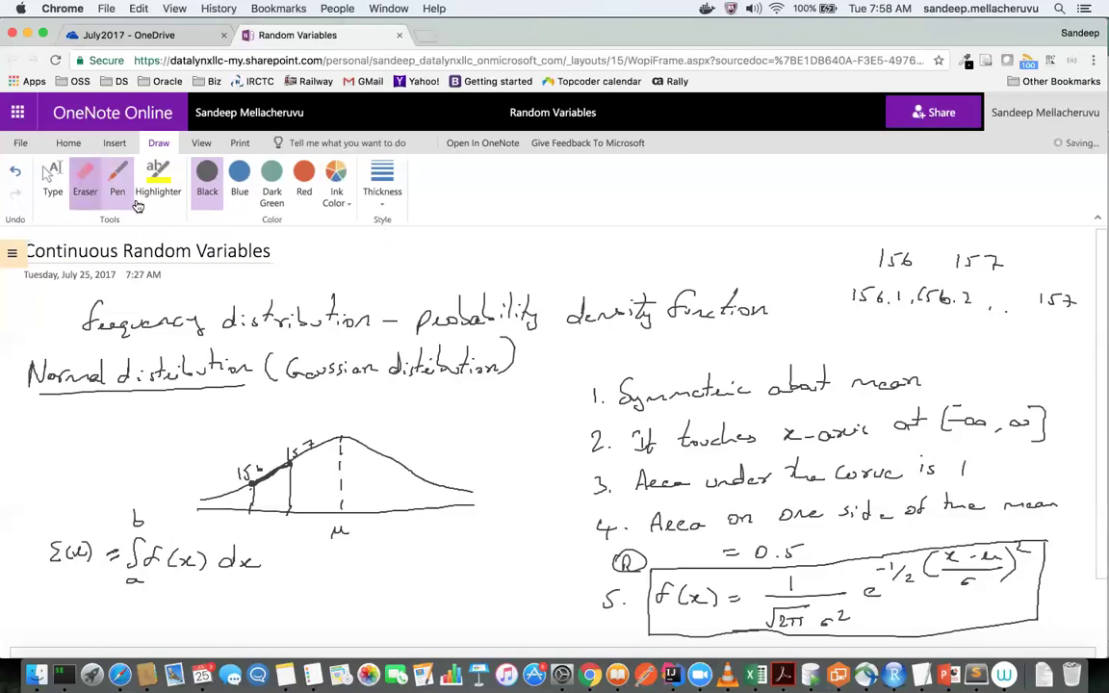
pyautogui.click(85, 179)
pyautogui.moveTo(871, 300)
pyautogui.mouseDown()
pyautogui.moveTo(1021, 264)
pyautogui.moveTo(1048, 299)
pyautogui.mouseUp()
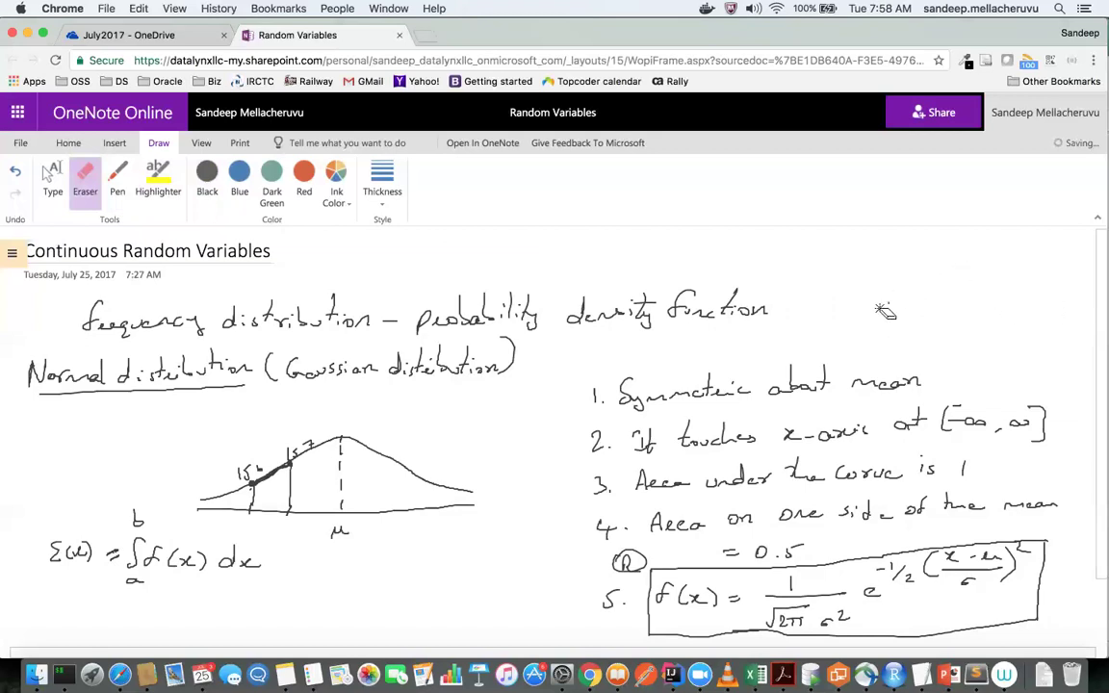
# Sketch a pair of axes with a short rising curve in the blank area above the numbered list.
pyautogui.click(118, 185)
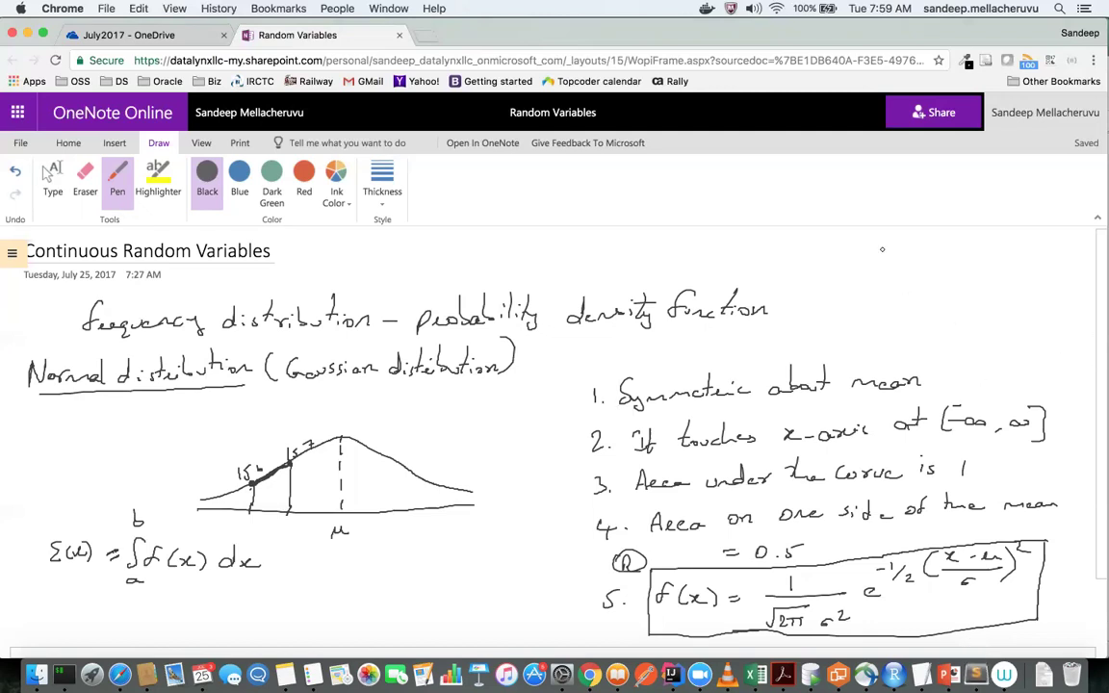
pyautogui.moveTo(895, 247)
pyautogui.mouseDown()
pyautogui.moveTo(892, 319)
pyautogui.moveTo(886, 304)
pyautogui.moveTo(1009, 300)
pyautogui.mouseUp()
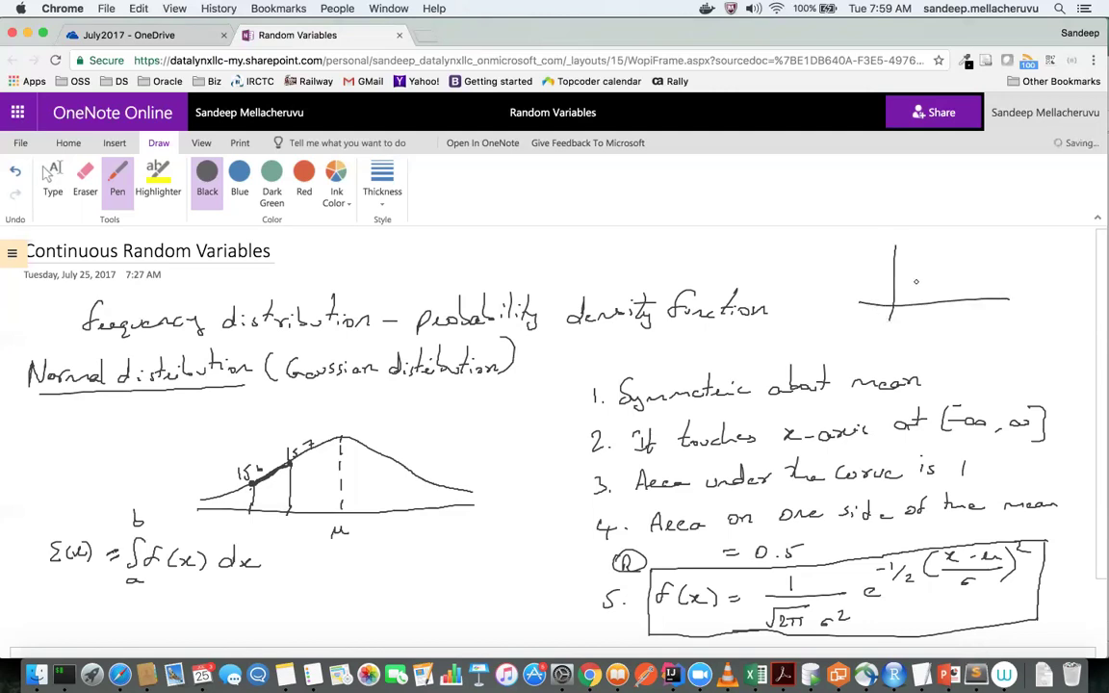
pyautogui.moveTo(908, 282); pyautogui.dragTo(961, 257)
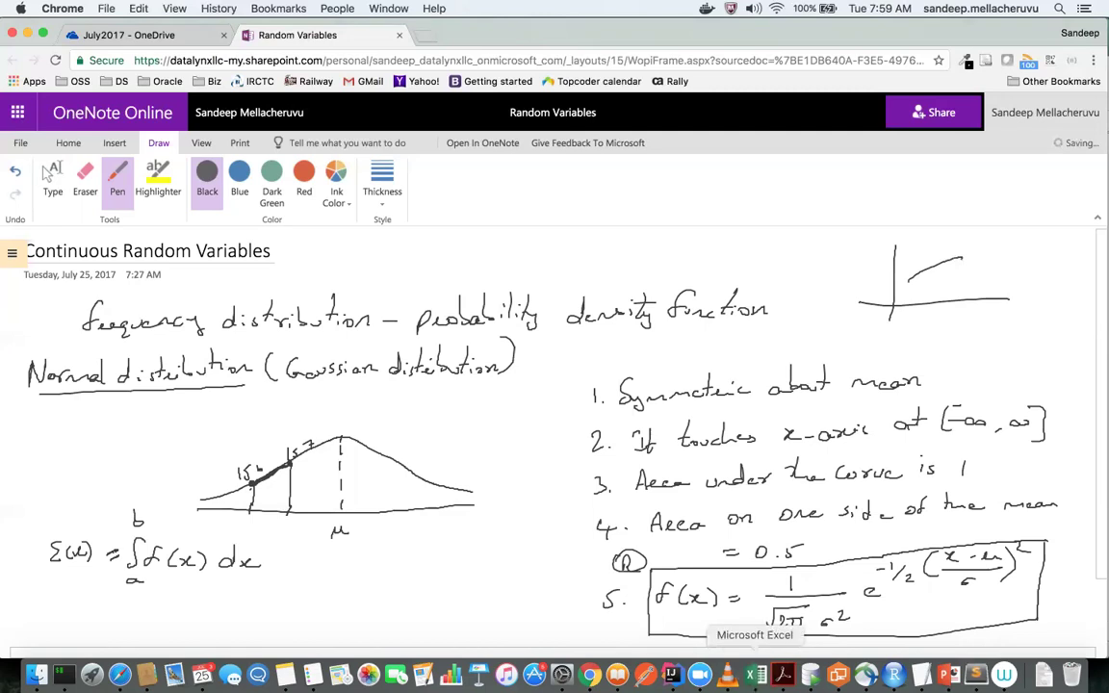
# Switch to the Height workbook in Excel, examine individual values in the Heights column, and return to the OneNote page.
pyautogui.click(757, 674)
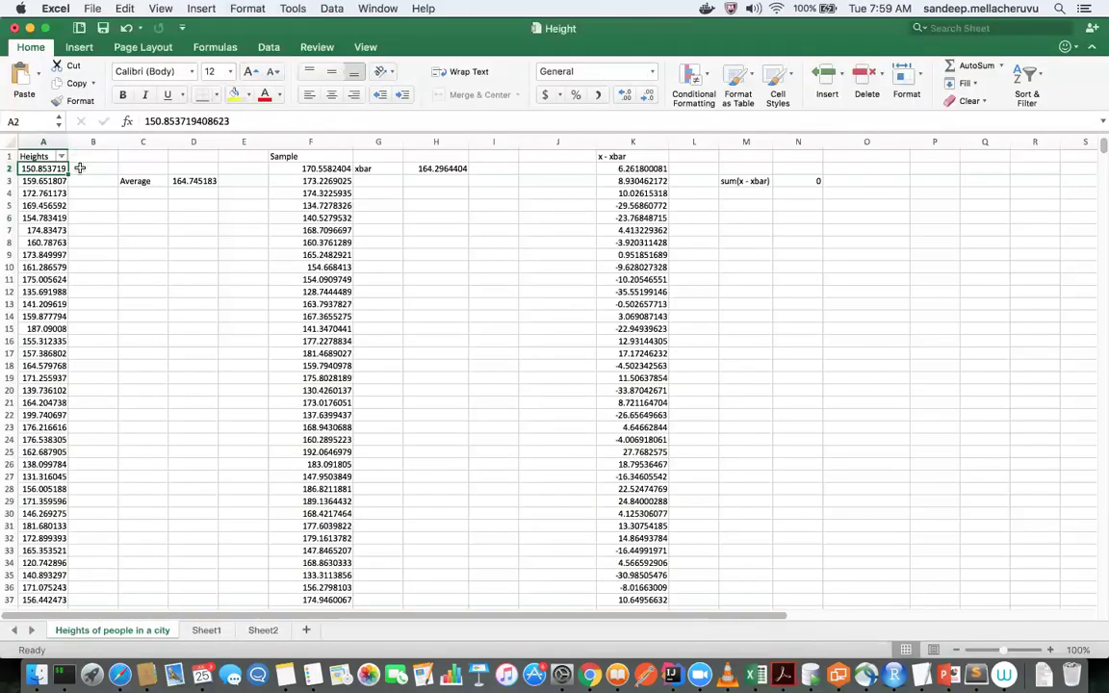
pyautogui.click(188, 181)
pyautogui.moveTo(43, 328); pyautogui.dragTo(43, 341)
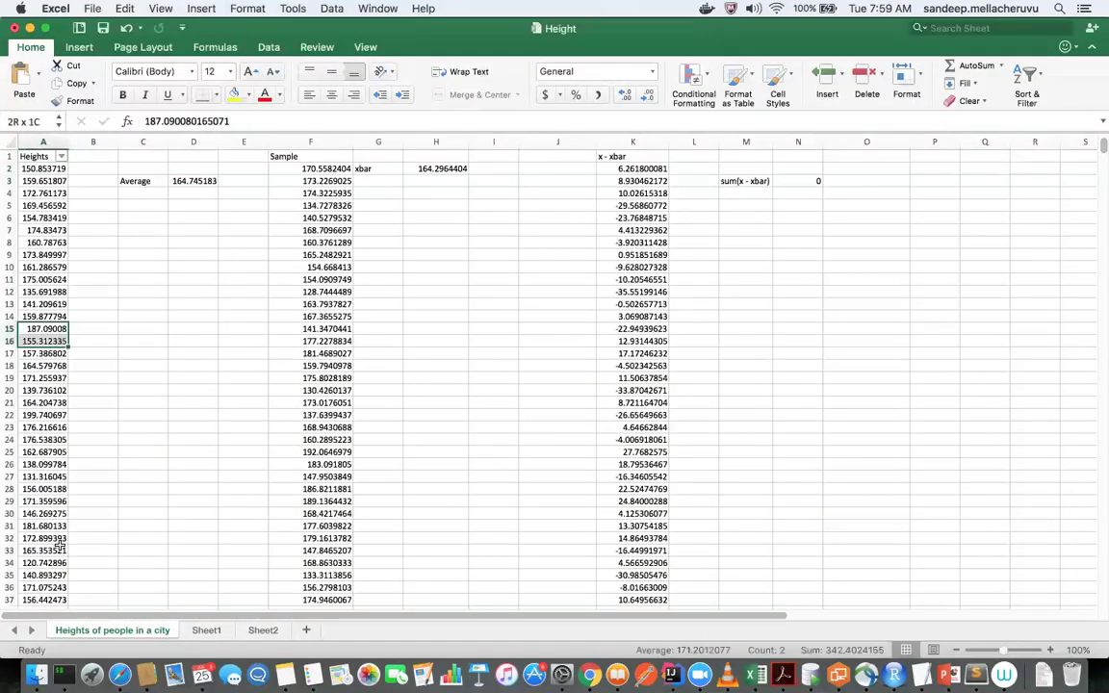
pyautogui.moveTo(43, 574); pyautogui.dragTo(44, 606)
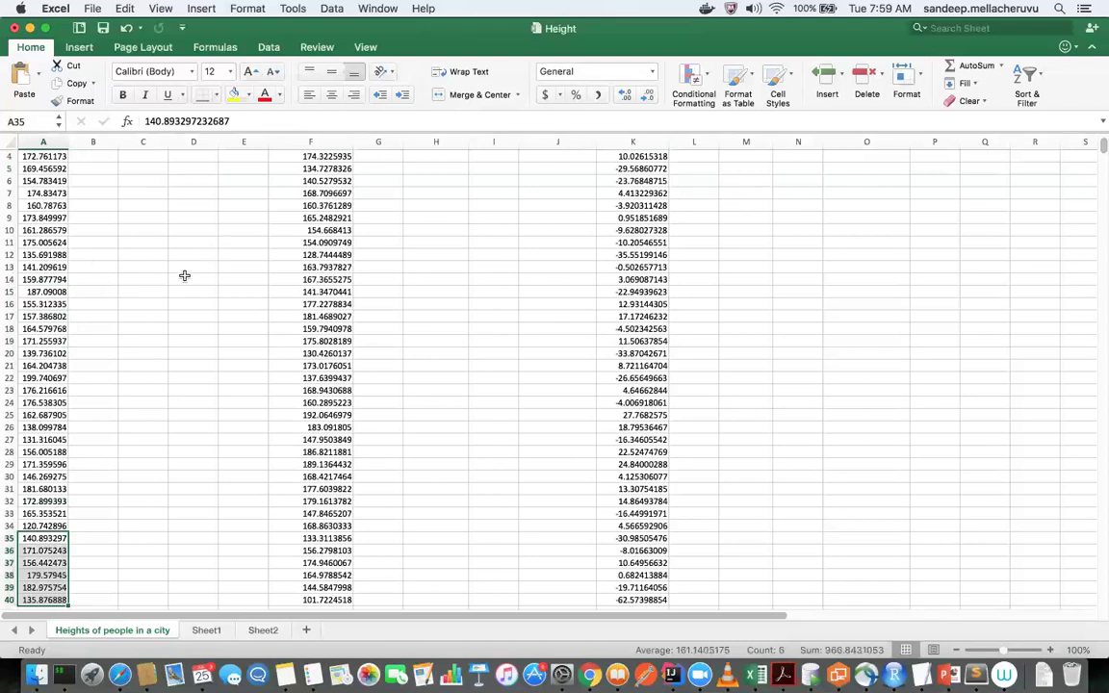
pyautogui.press('Up')
pyautogui.press('Up')
pyautogui.press('Up')
pyautogui.scroll(3, 184, 275)
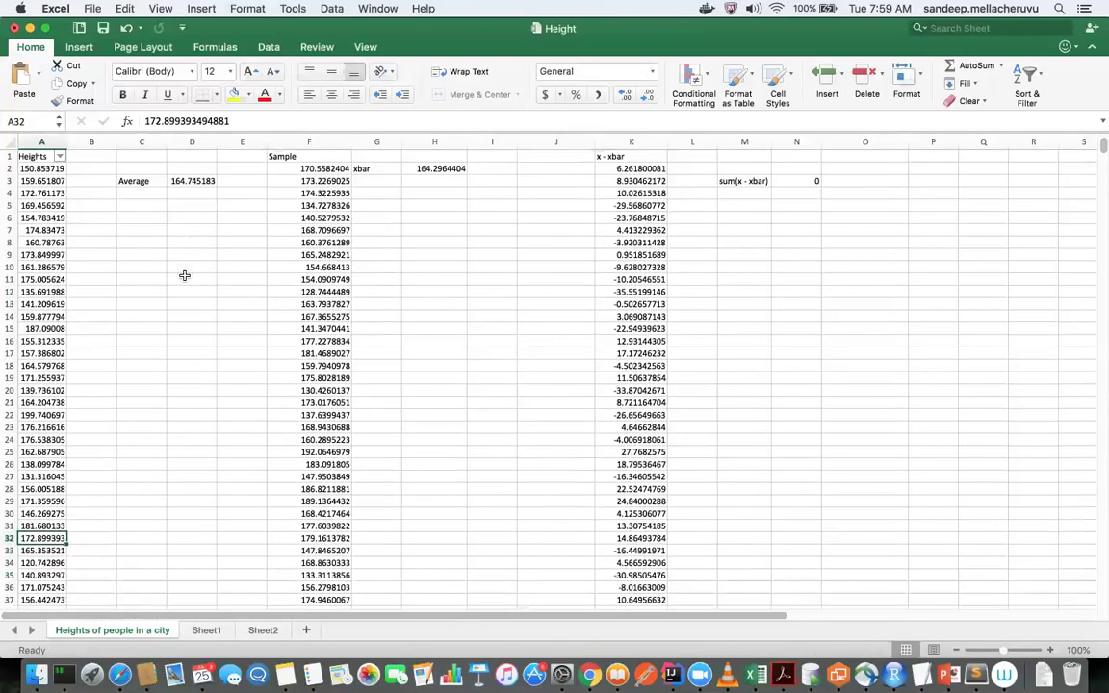
pyautogui.click(590, 675)
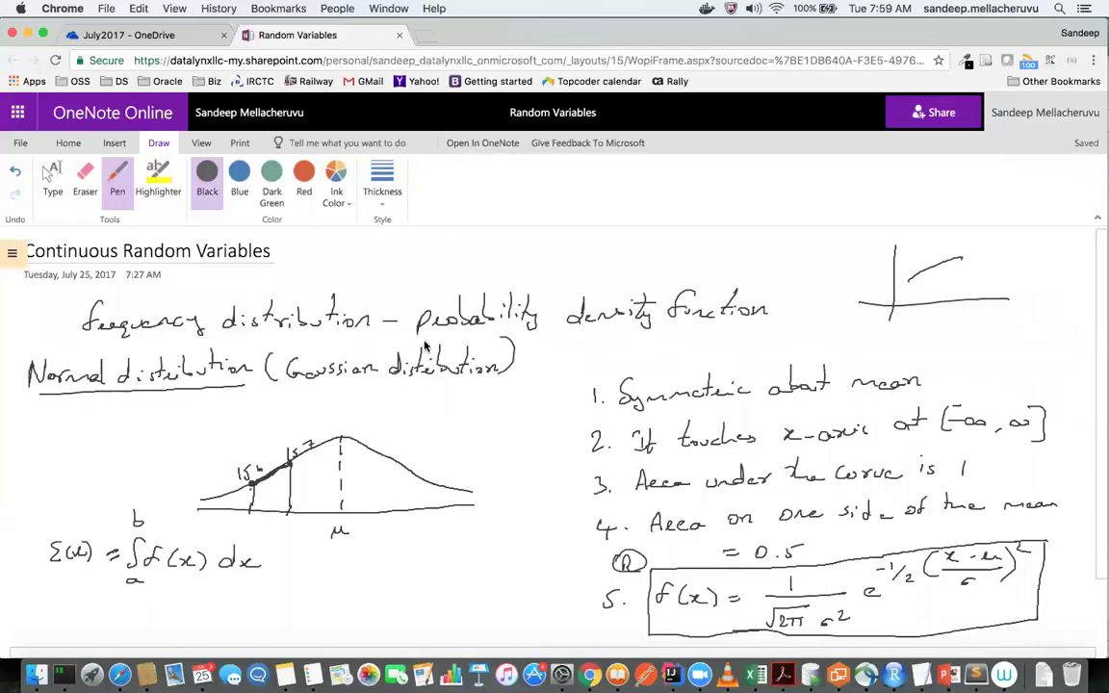
# Switch to Excel and look through the long list of values in the Heights column, starting from its first value.
pyautogui.press('super+Tab')
pyautogui.click(21, 166)
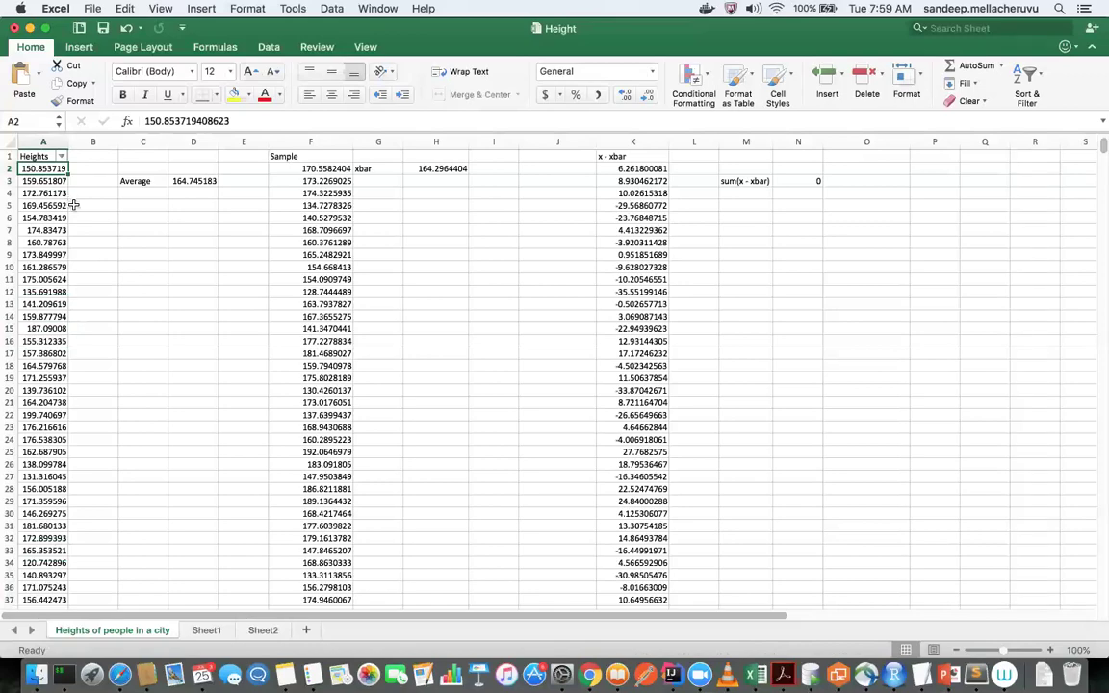
pyautogui.scroll(-20, 72, 205)
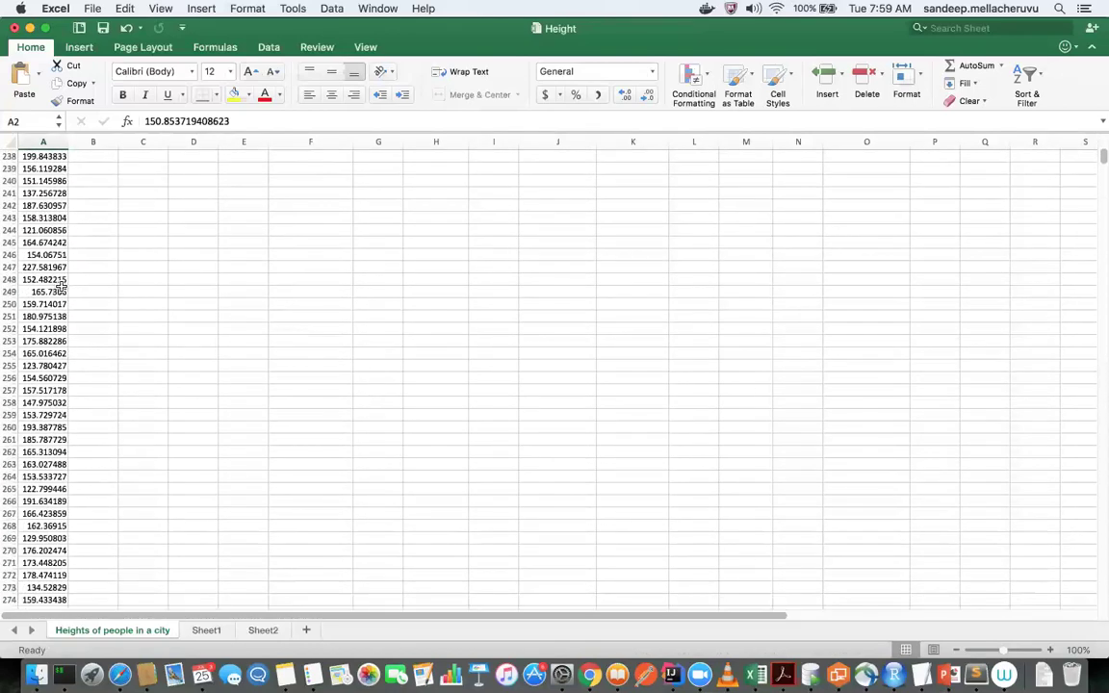
pyautogui.scroll(-20, 61, 286)
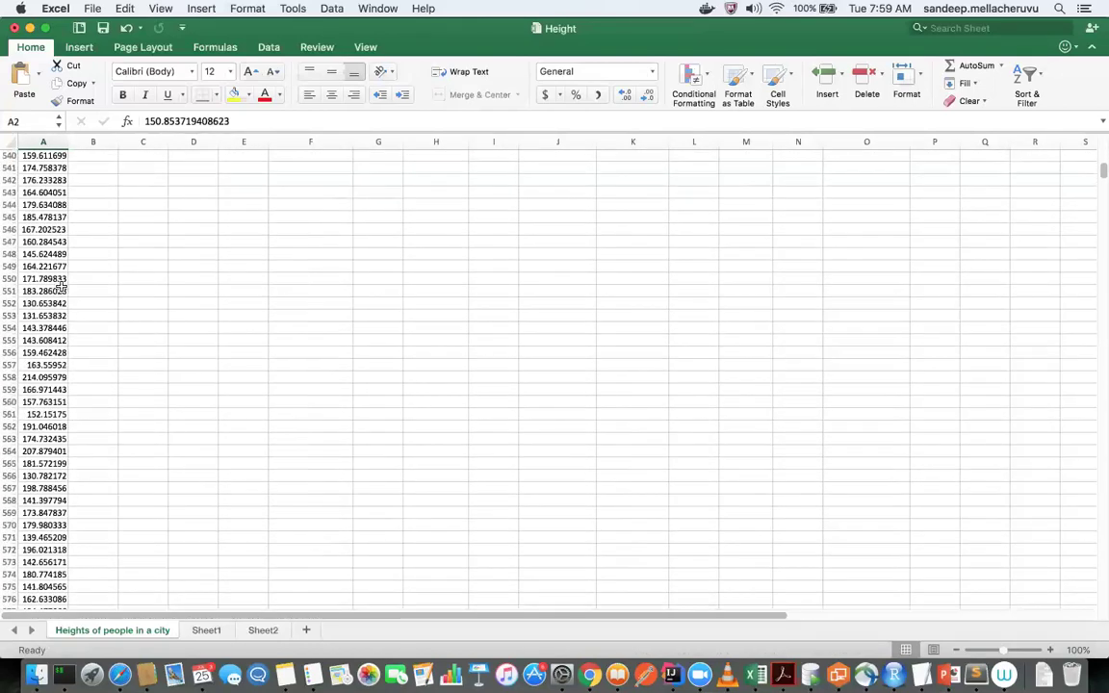
pyautogui.scroll(20, 59, 287)
pyautogui.hscroll(1, 59, 285)
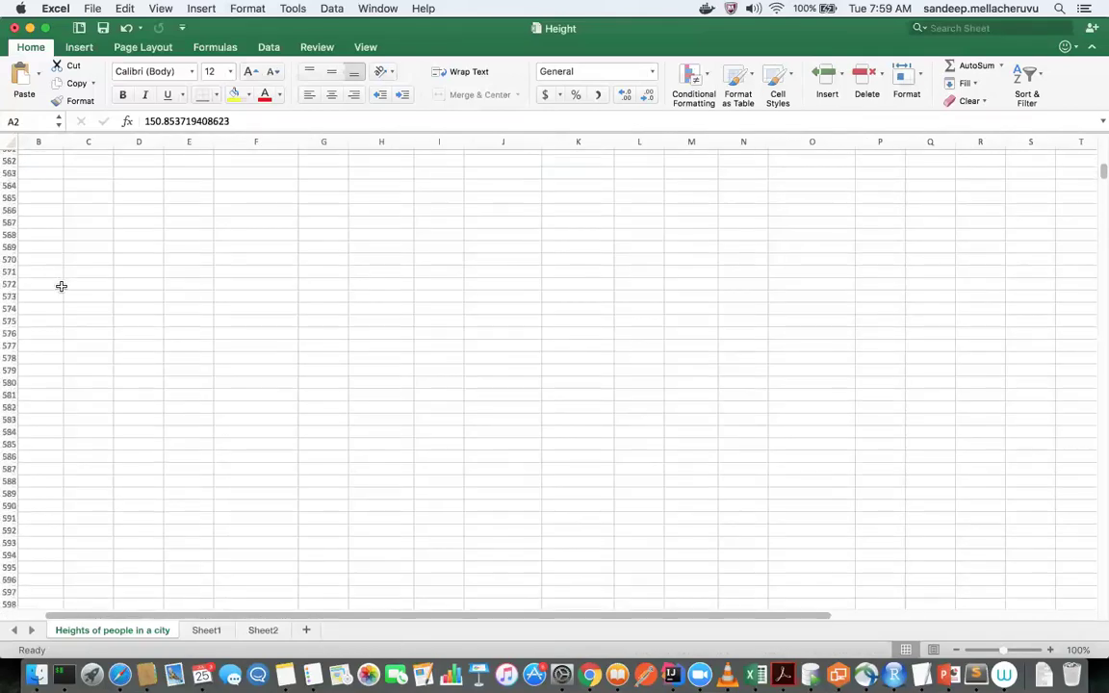
pyautogui.scroll(20, 57, 283)
pyautogui.hscroll(-1, 58, 283)
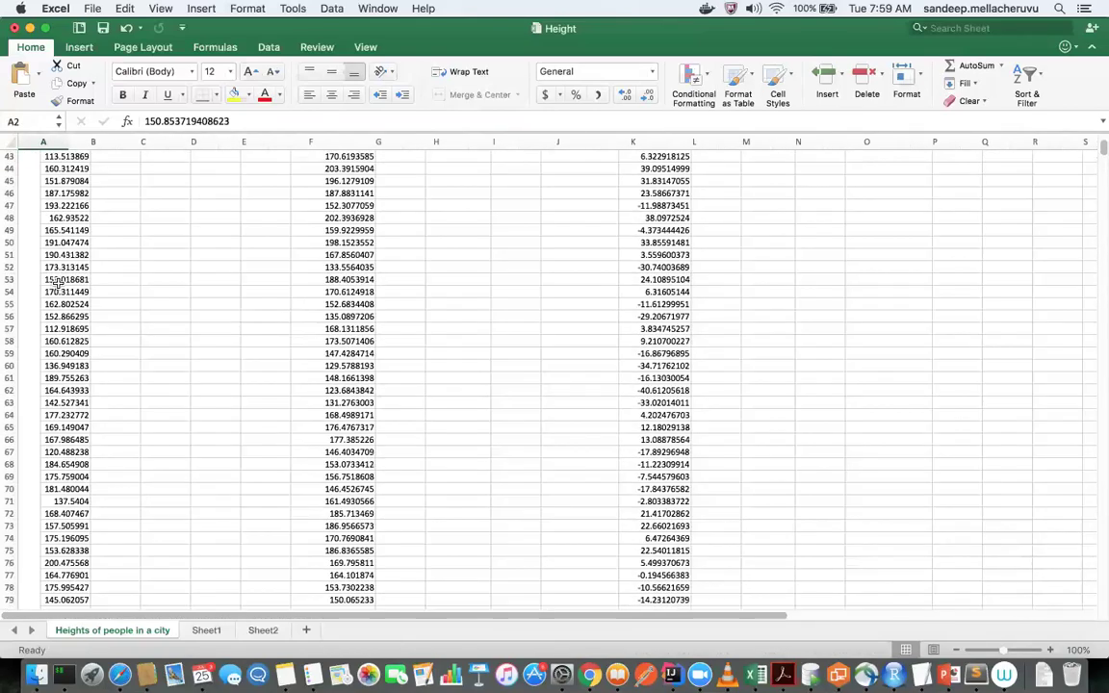
pyautogui.scroll(14, 58, 283)
# Switch to the OneNote page and handwrite 150 and 152 beside the small sketch of axes.
pyautogui.press('super+Tab')
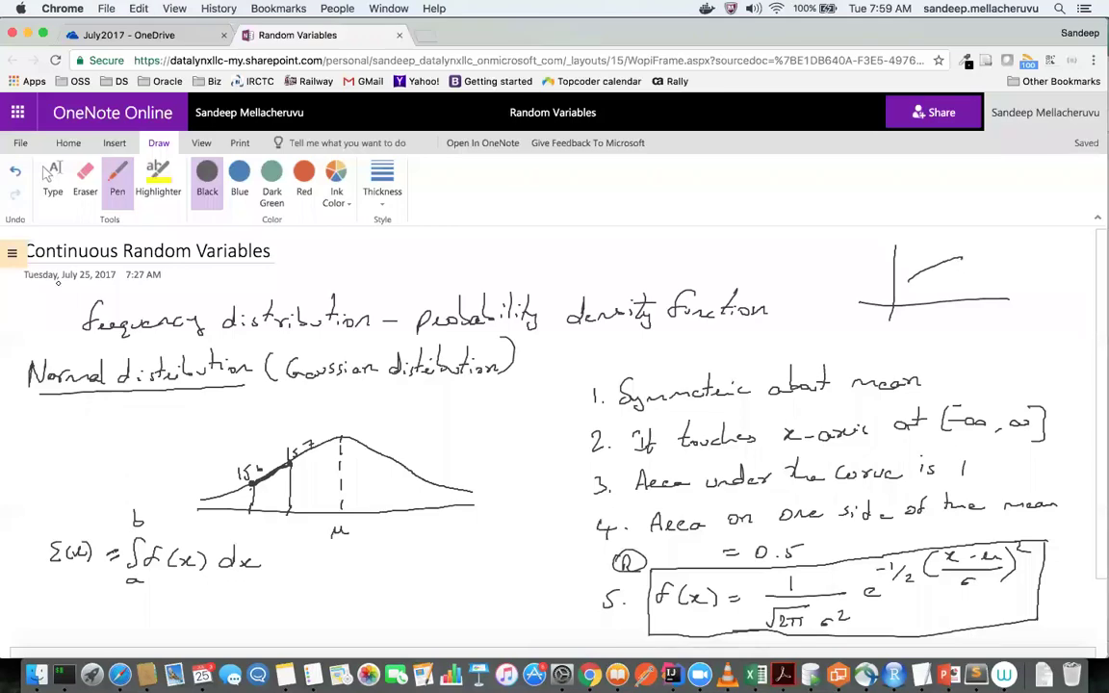
pyautogui.moveTo(1008, 254); pyautogui.dragTo(1018, 265)
pyautogui.moveTo(1017, 255); pyautogui.dragTo(1087, 270)
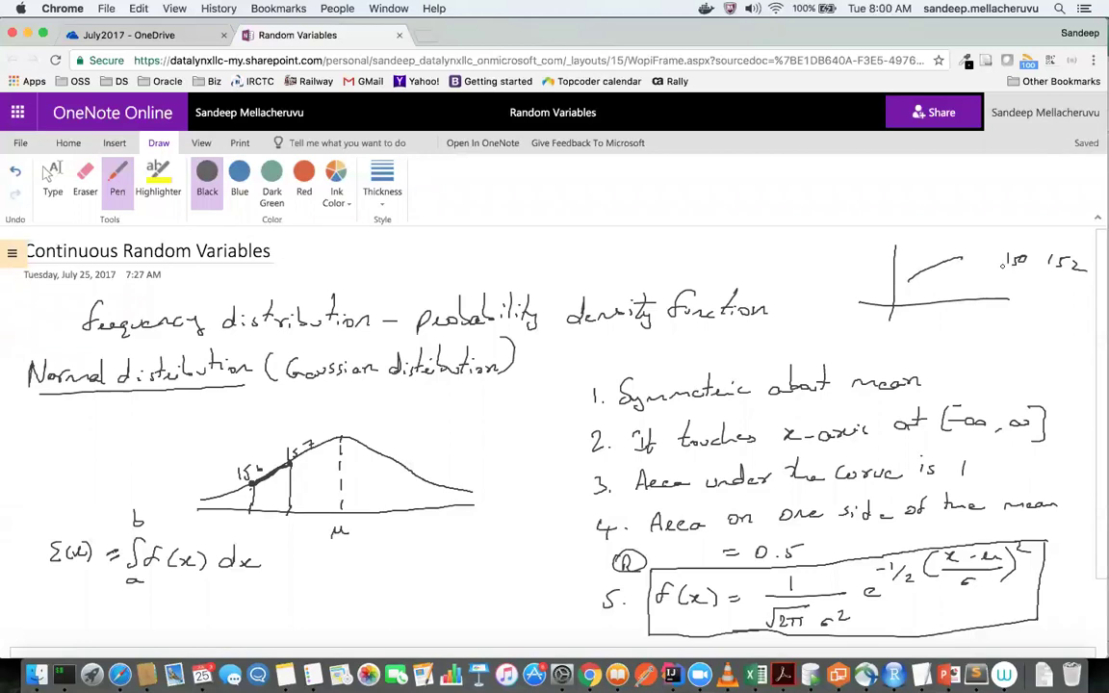
pyautogui.moveTo(1002, 259); pyautogui.dragTo(1001, 262)
# Switch to Excel and examine the Heights values further down the column, beyond the end of the sample data.
pyautogui.press('super+Tab')
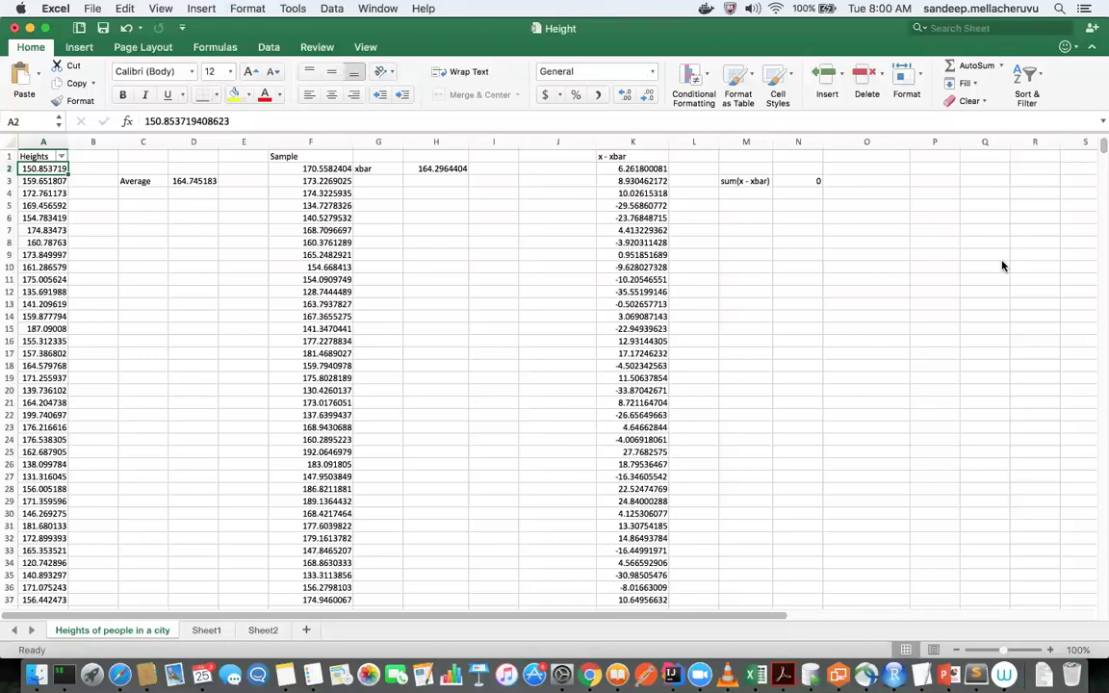
pyautogui.click(44, 366)
pyautogui.scroll(-20, 101, 486)
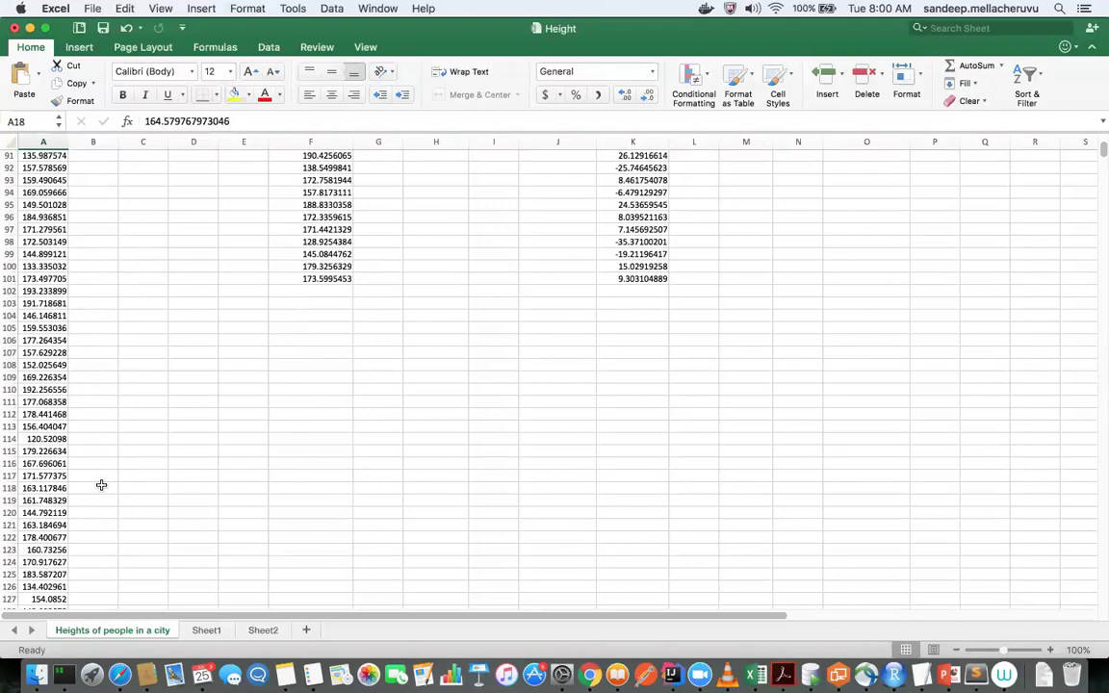
# Switch to the OneNote page, mark both ends of the short rising curve with dots, and add small tick marks between them.
pyautogui.press('super+Tab')
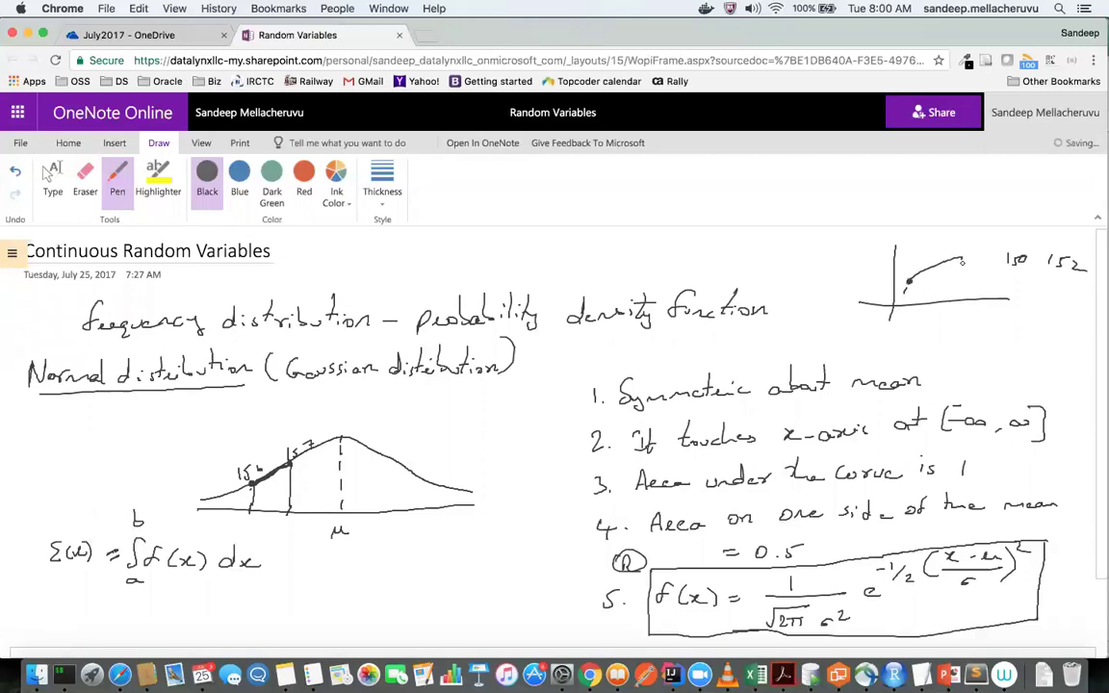
pyautogui.moveTo(903, 280); pyautogui.dragTo(950, 260)
pyautogui.moveTo(910, 272); pyautogui.dragTo(962, 263)
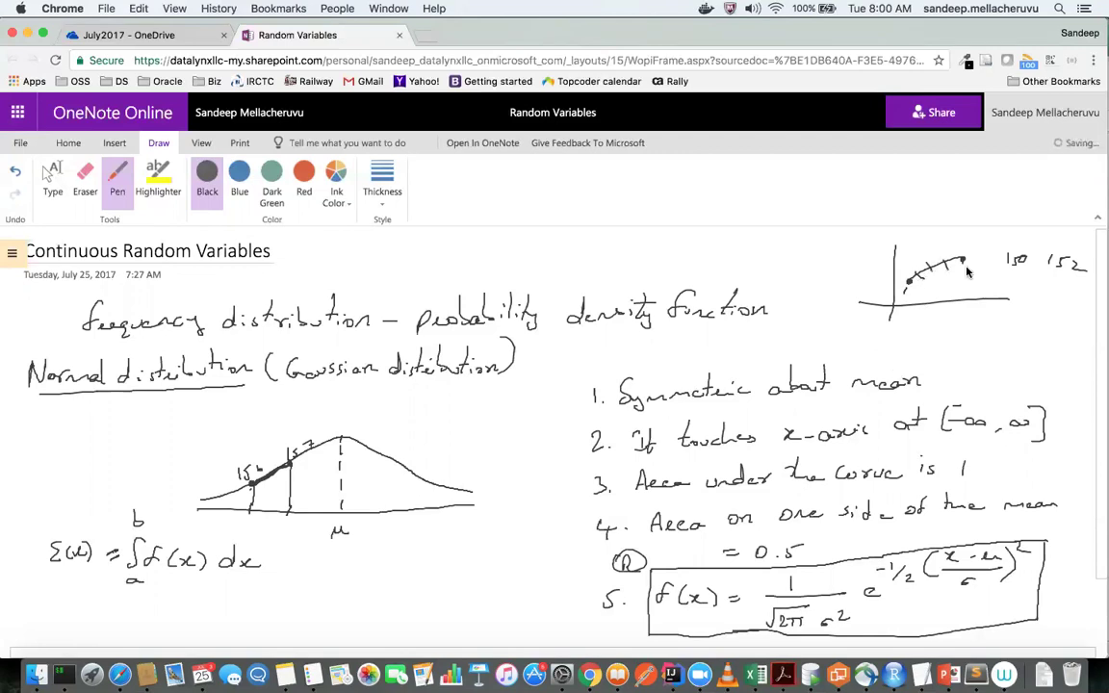